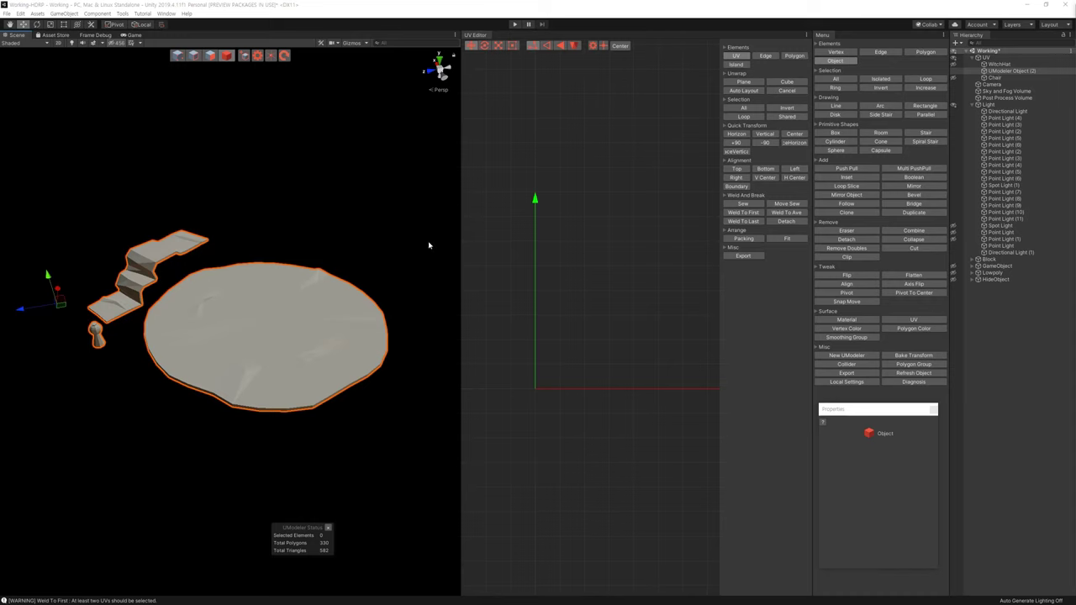
# Box-select every round platform polygon and bring up Plane unwrap (Margin 0, Spacing 0.005)
pyautogui.click(208, 59)
pyautogui.moveTo(84, 163)
pyautogui.mouseDown()
pyautogui.moveTo(426, 466)
pyautogui.moveTo(252, 298)
pyautogui.moveTo(403, 361)
pyautogui.mouseUp()
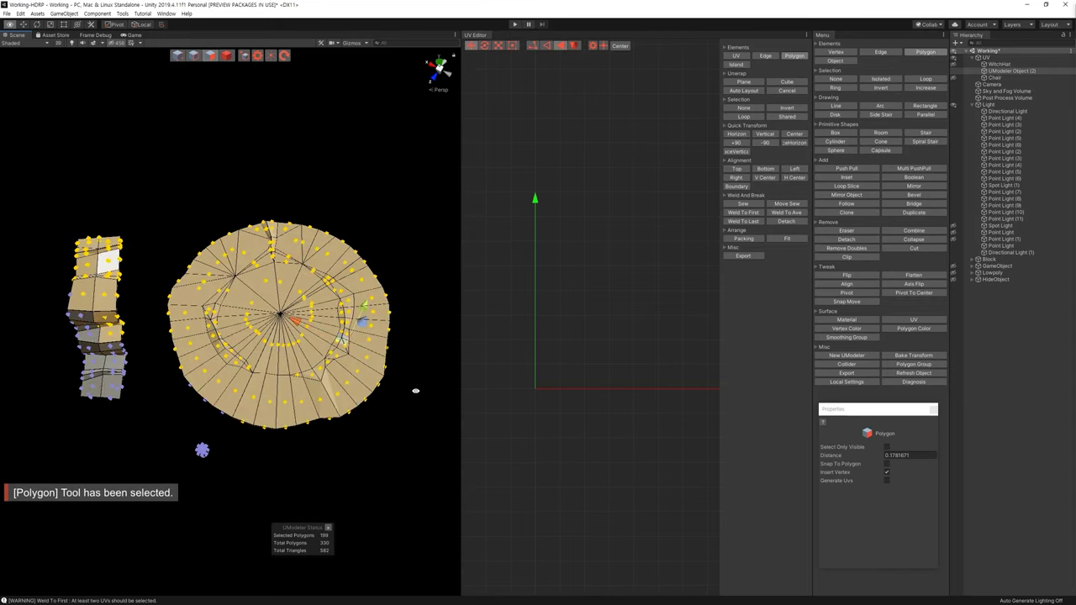
pyautogui.moveTo(420, 452)
pyautogui.mouseDown()
pyautogui.moveTo(165, 192)
pyautogui.moveTo(249, 148)
pyautogui.mouseUp()
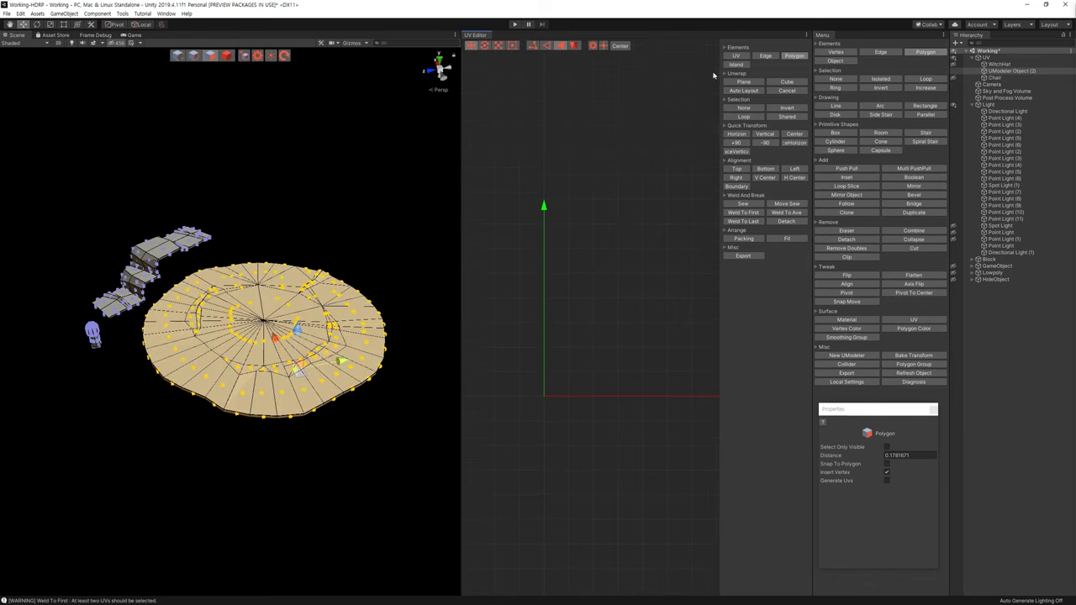
pyautogui.click(745, 82)
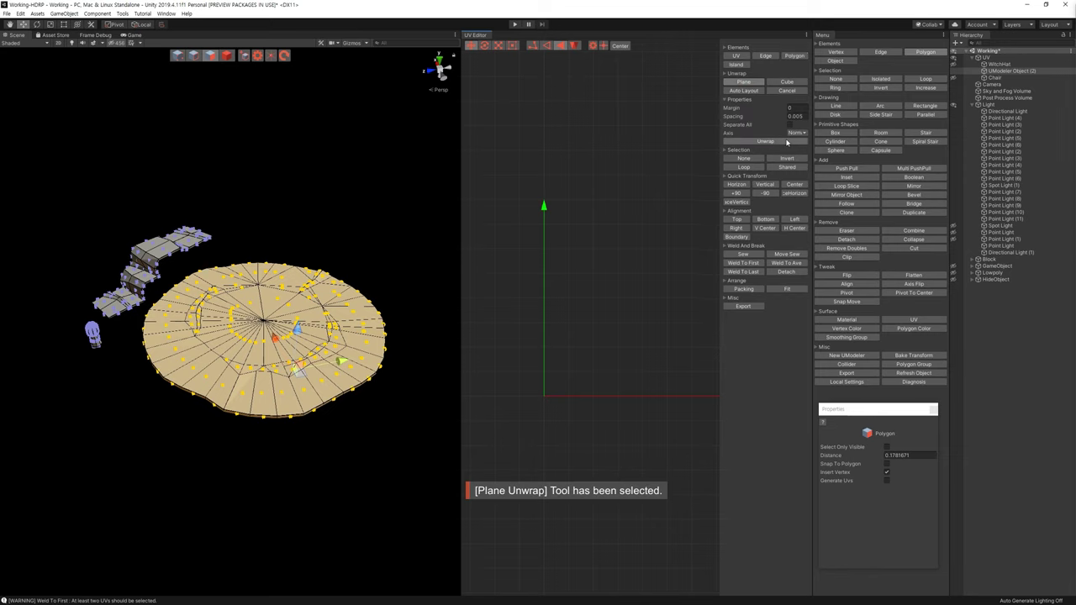
# Unwrap the platform into one circular UV island, then clear the polygon selection
pyautogui.click(636, 216)
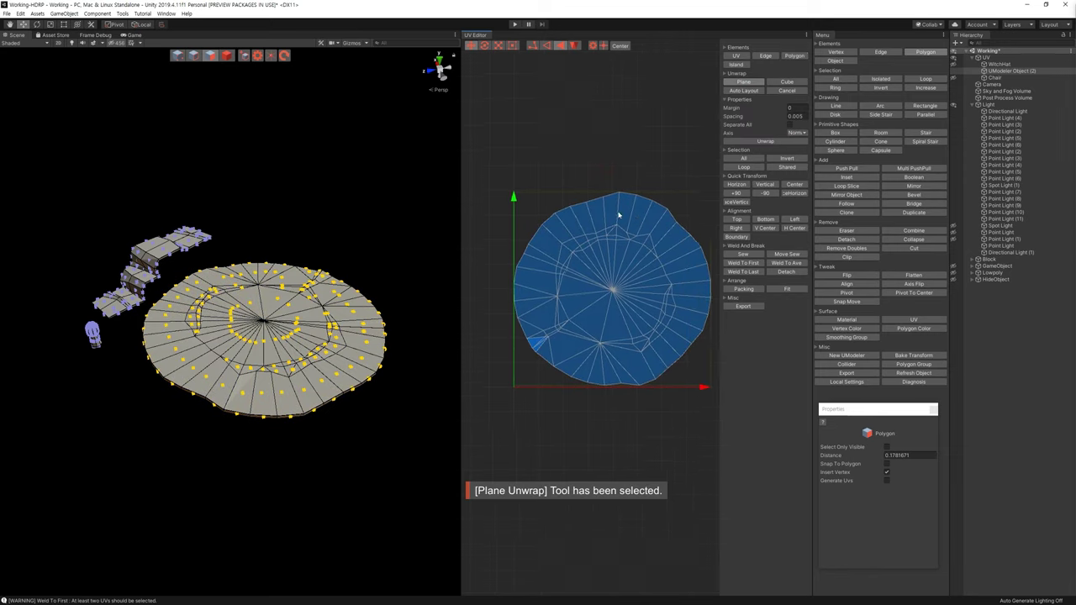
pyautogui.moveTo(494, 148); pyautogui.dragTo(719, 403)
pyautogui.keyDown('alt'); pyautogui.moveTo(361, 184); pyautogui.dragTo(315, 149); pyautogui.keyUp('alt')
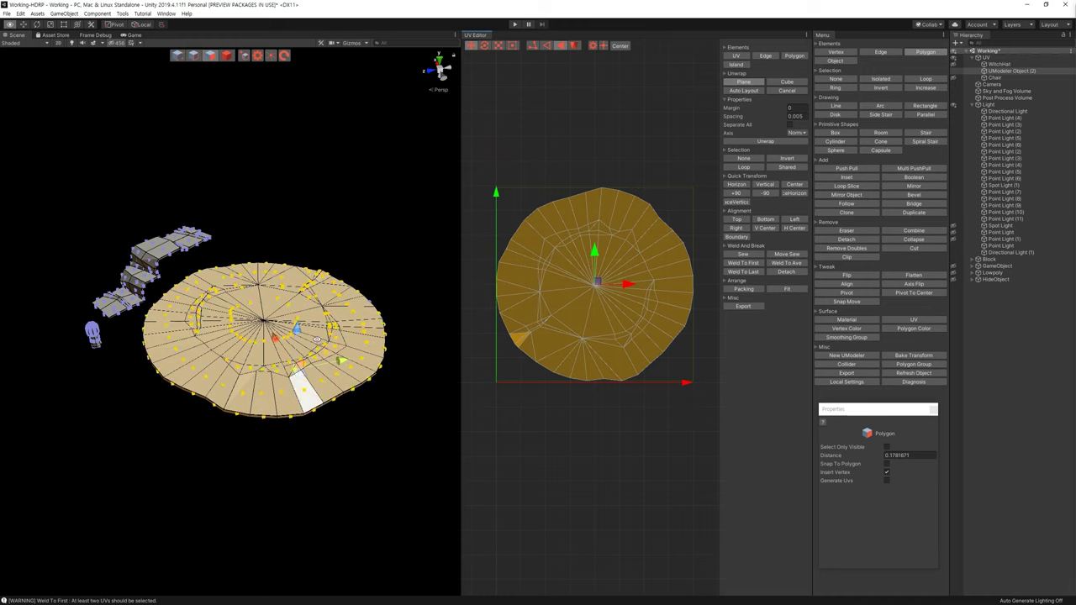
pyautogui.click(373, 168)
pyautogui.moveTo(372, 171)
pyautogui.keyDown('alt'); pyautogui.mouseDown(button='right')
pyautogui.moveTo(451, 328)
pyautogui.moveTo(352, 358)
pyautogui.mouseUp(button='right'); pyautogui.keyUp('alt')
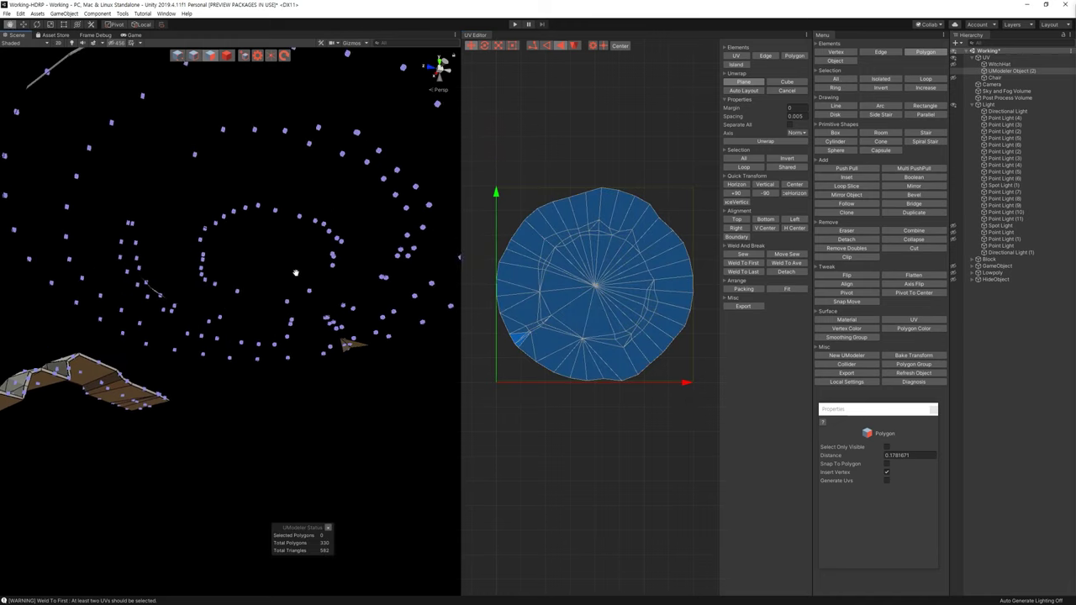
# Select two small polygons on the platform rim and detach them as their own UV piece
pyautogui.click(352, 354)
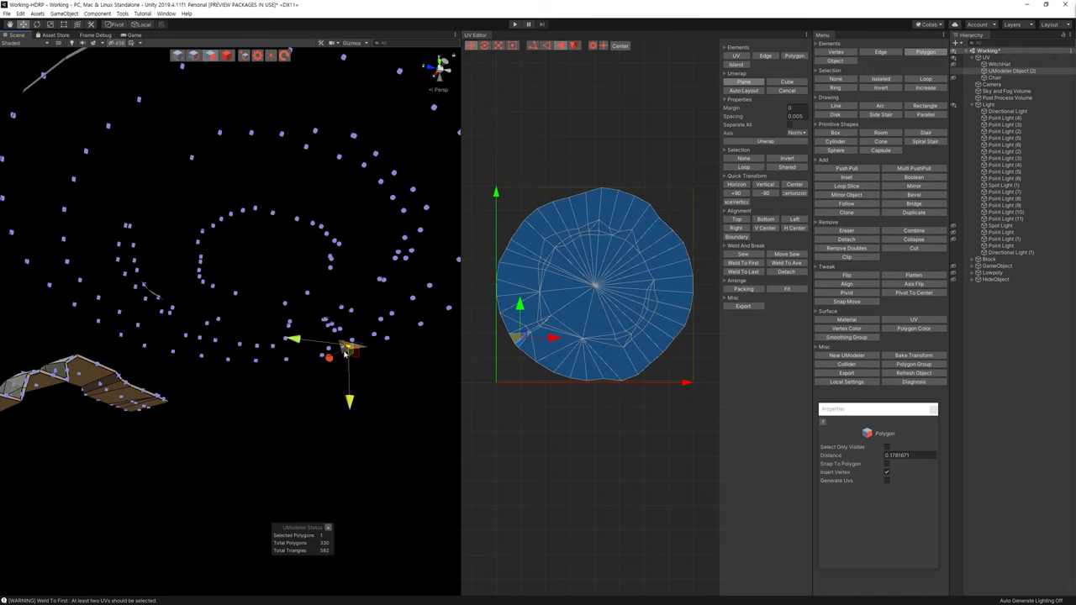
pyautogui.press('f')
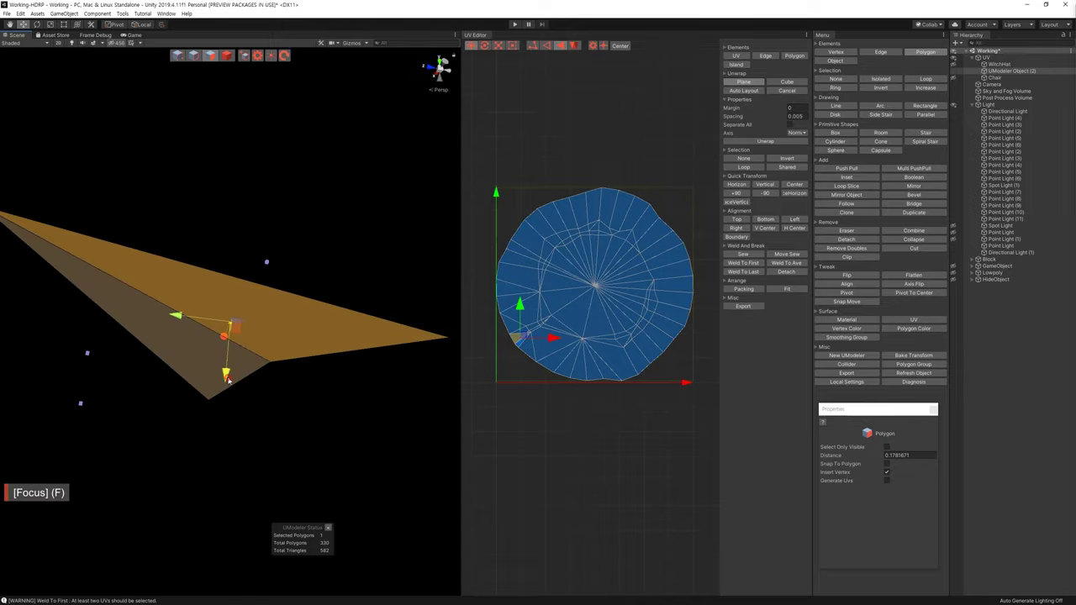
pyautogui.keyDown('ctrl'); pyautogui.click(197, 366); pyautogui.keyUp('ctrl')
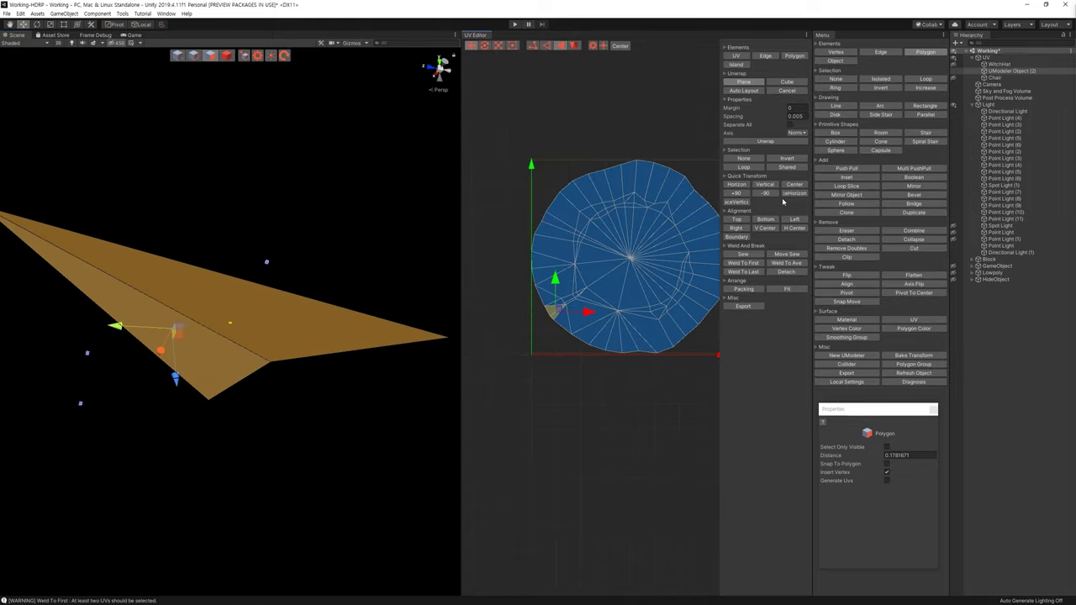
pyautogui.click(742, 90)
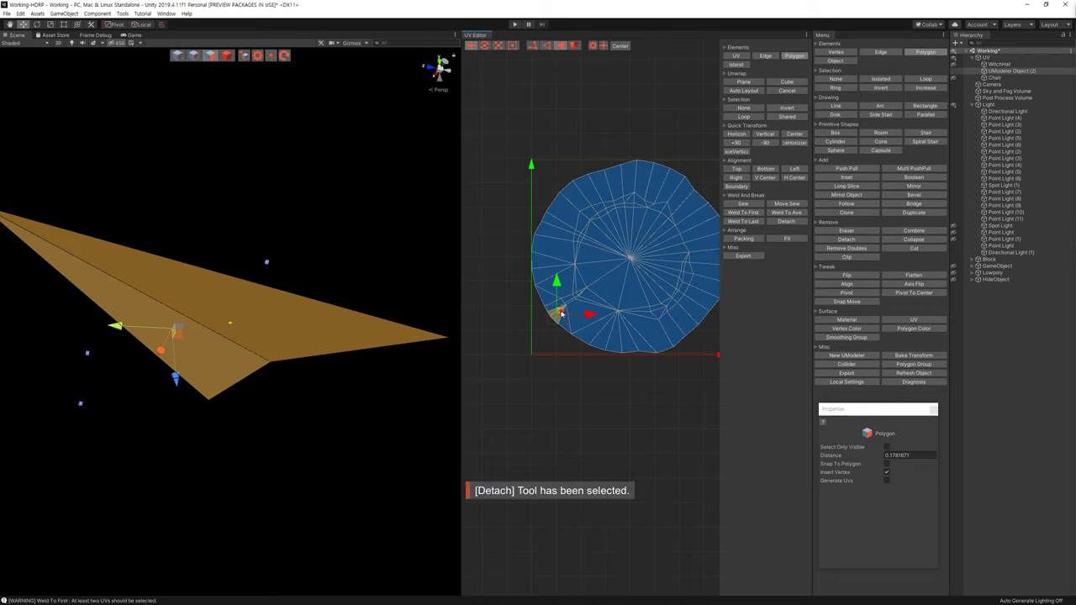
# Move the detached UV piece above the circular island and auto-arrange the UV pieces
pyautogui.moveTo(567, 320); pyautogui.dragTo(546, 118)
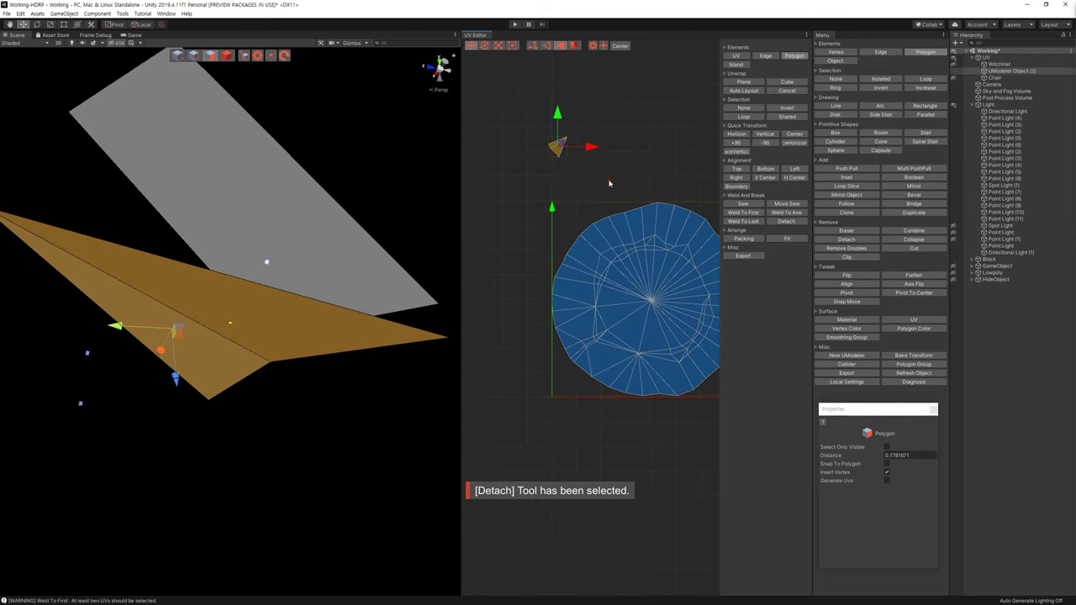
pyautogui.click(743, 89)
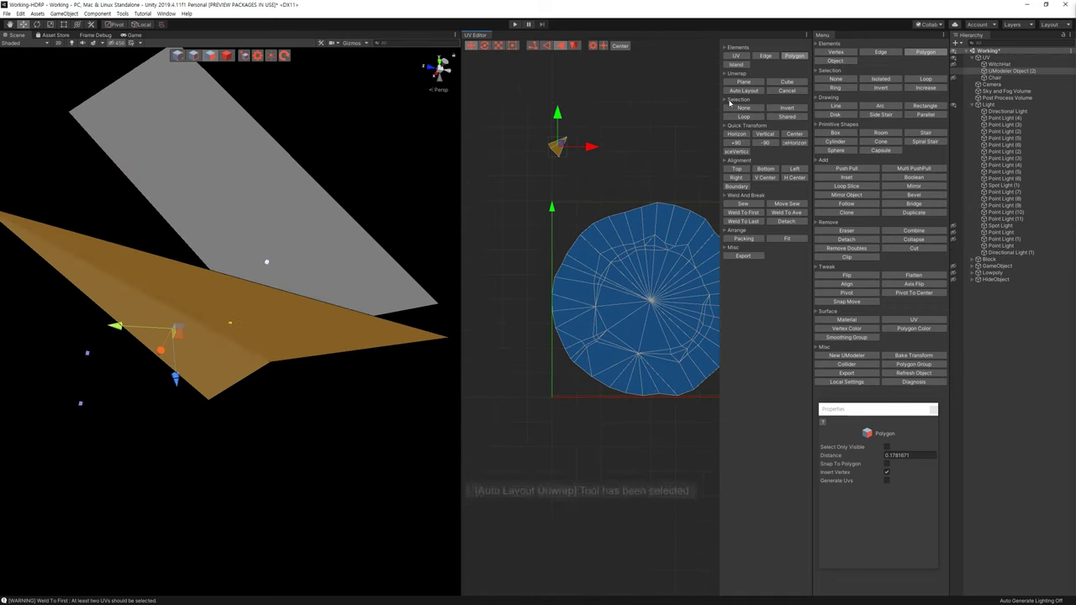
pyautogui.moveTo(610, 185); pyautogui.dragTo(629, 232, button='middle')
pyautogui.moveTo(317, 187)
pyautogui.keyDown('alt'); pyautogui.mouseDown()
pyautogui.moveTo(304, 182)
pyautogui.moveTo(211, 340)
pyautogui.mouseUp(); pyautogui.keyUp('alt')
pyautogui.scroll(-5, 304, 183)
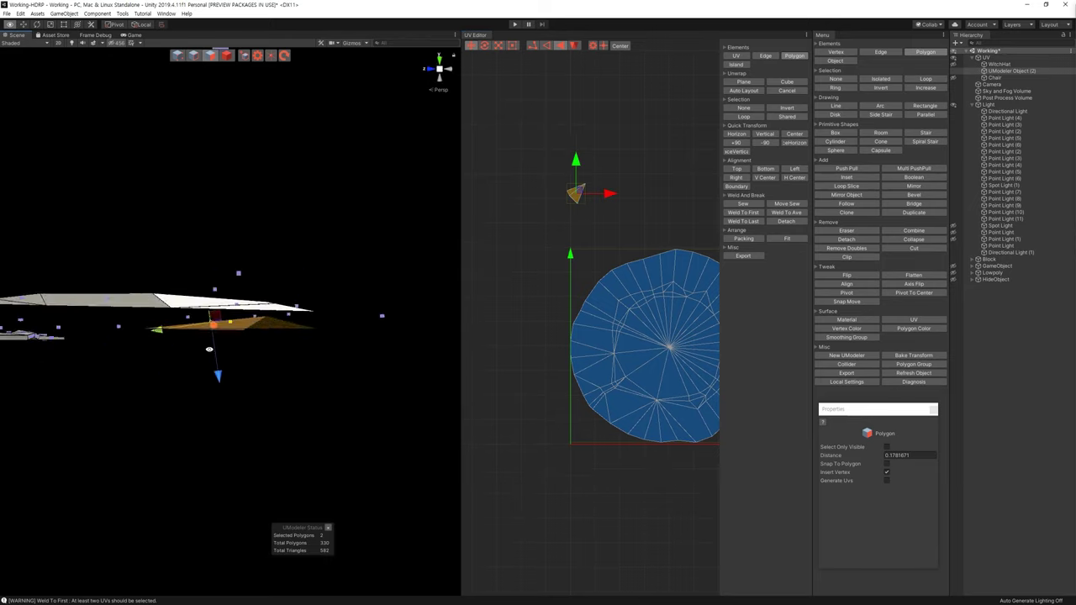
pyautogui.scroll(5, 212, 340)
# Switch to Edge mode and select an edge on the platform's rim
pyautogui.keyDown('alt'); pyautogui.moveTo(212, 340); pyautogui.dragTo(269, 343); pyautogui.keyUp('alt')
pyautogui.click(263, 334)
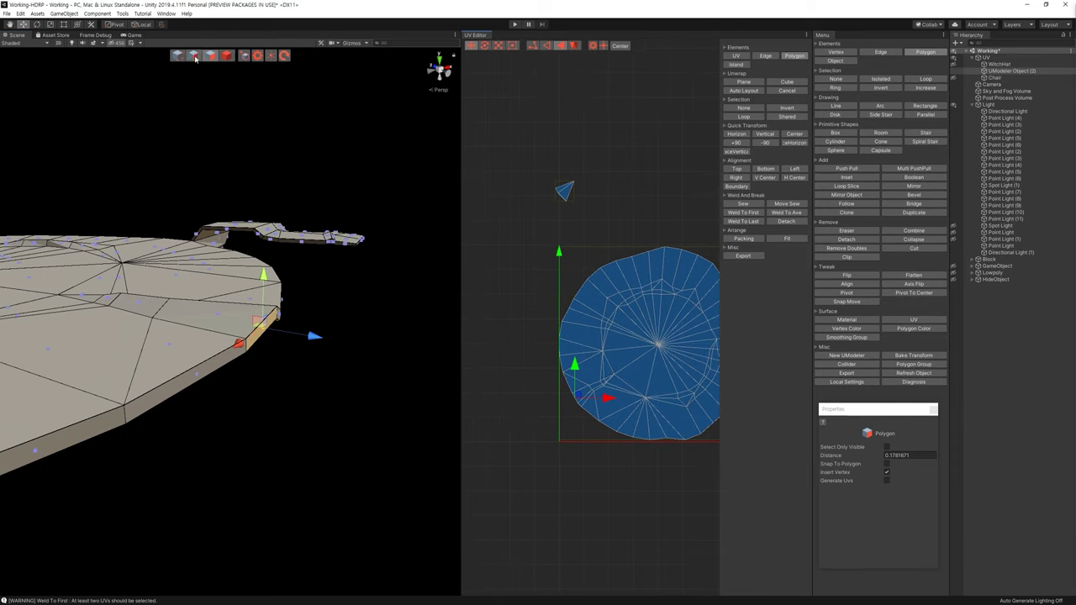
pyautogui.click(195, 58)
pyautogui.click(220, 368)
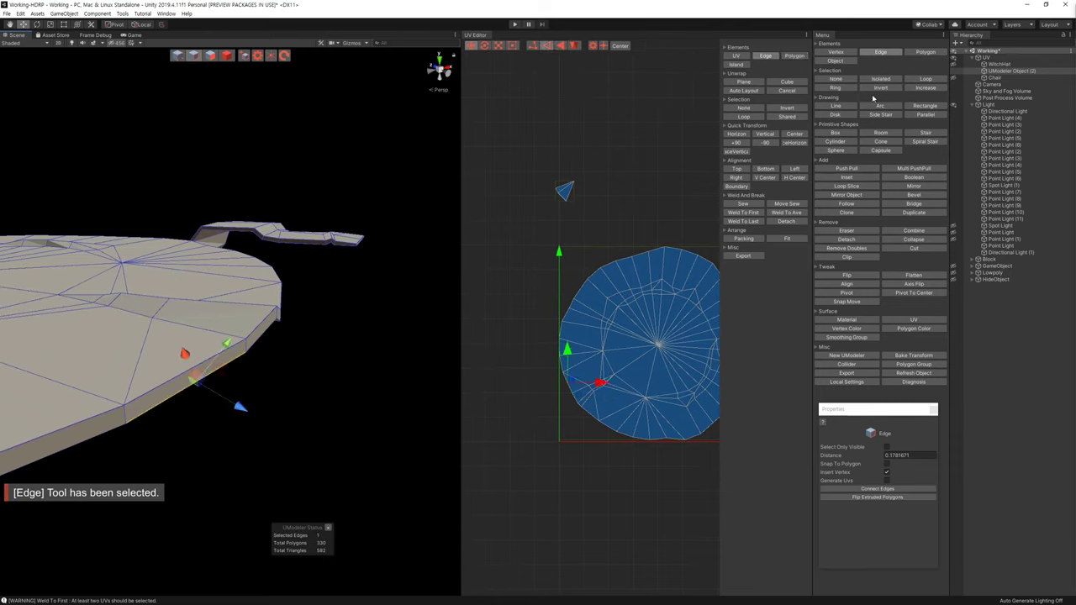
# Loop-select the platform's rim edges, adding and removing edges as needed
pyautogui.click(923, 78)
pyautogui.moveTo(367, 272)
pyautogui.keyDown('alt'); pyautogui.mouseDown()
pyautogui.moveTo(225, 204)
pyautogui.moveTo(264, 239)
pyautogui.mouseUp(); pyautogui.keyUp('alt')
pyautogui.keyDown('shift'); pyautogui.click(270, 308); pyautogui.keyUp('shift')
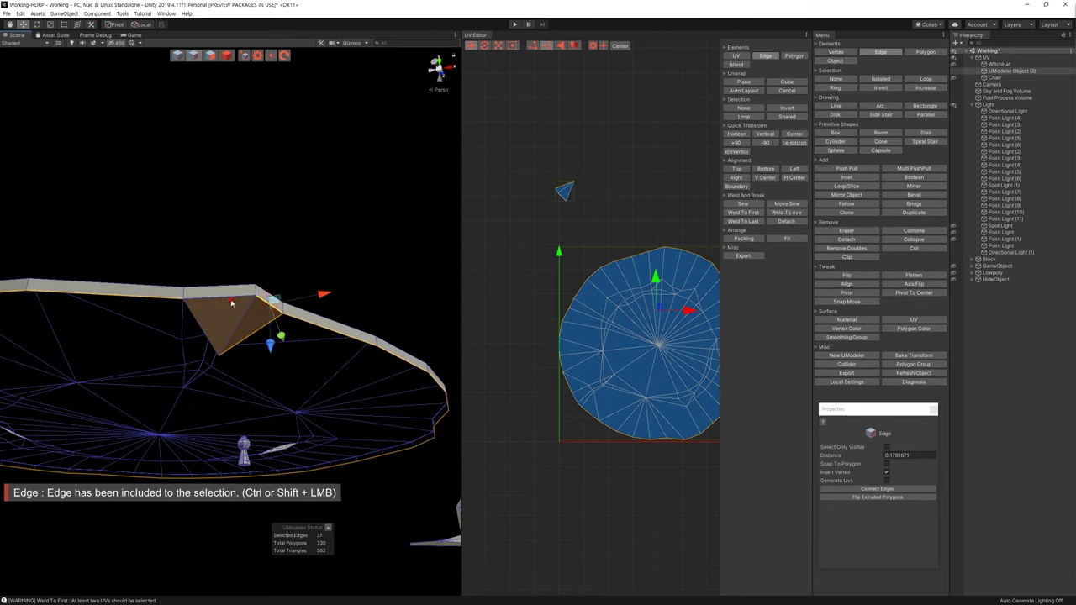
pyautogui.keyDown('shift'); pyautogui.click(264, 332); pyautogui.keyUp('shift')
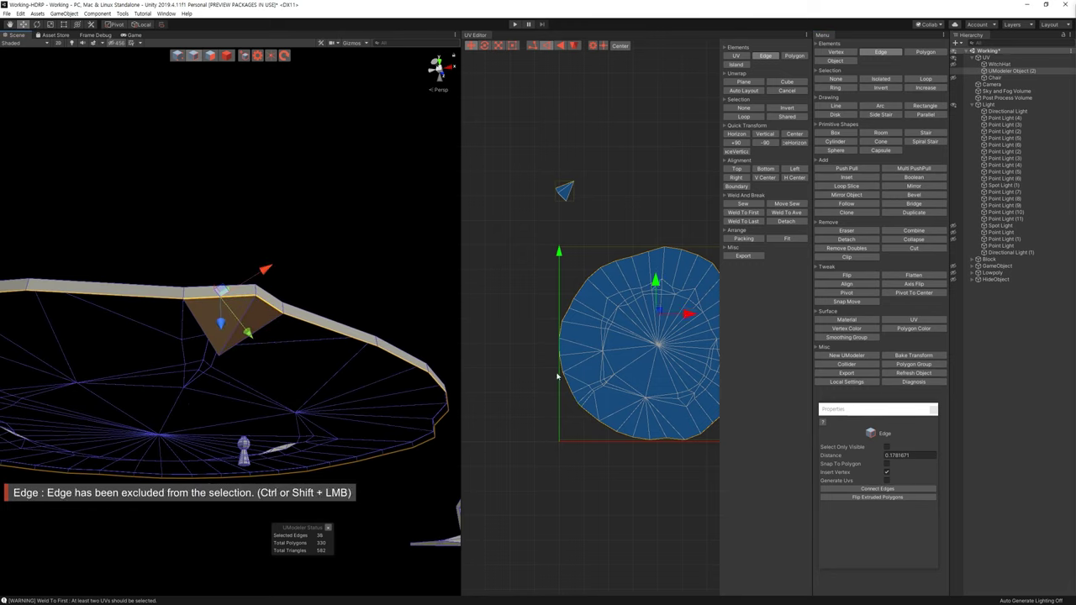
pyautogui.click(567, 221)
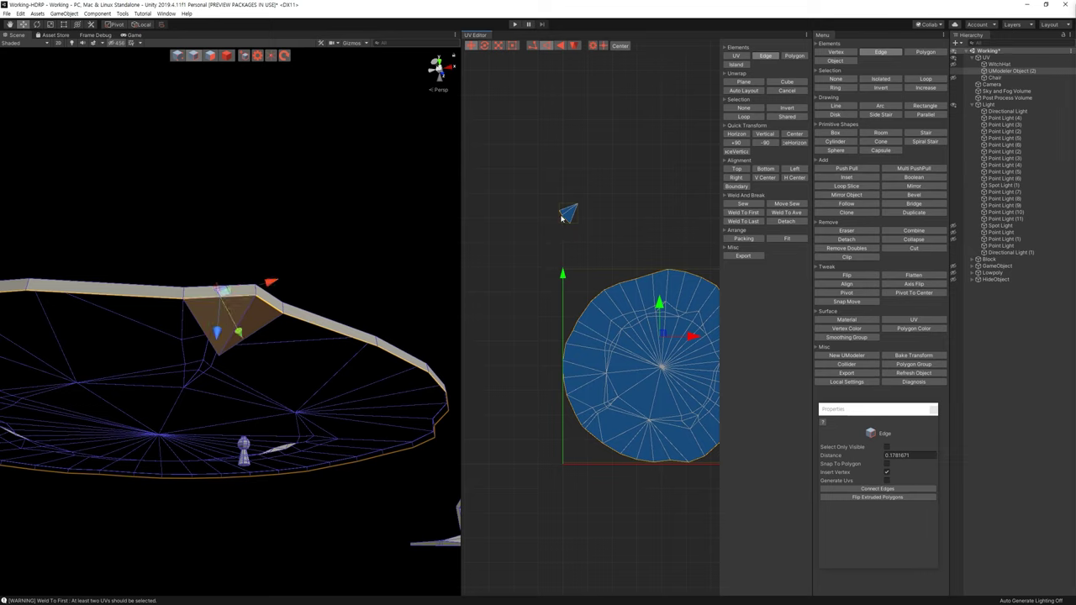
# Try scaling the UV island up, undo it, and reselect the small triangle's edges
pyautogui.press('r')
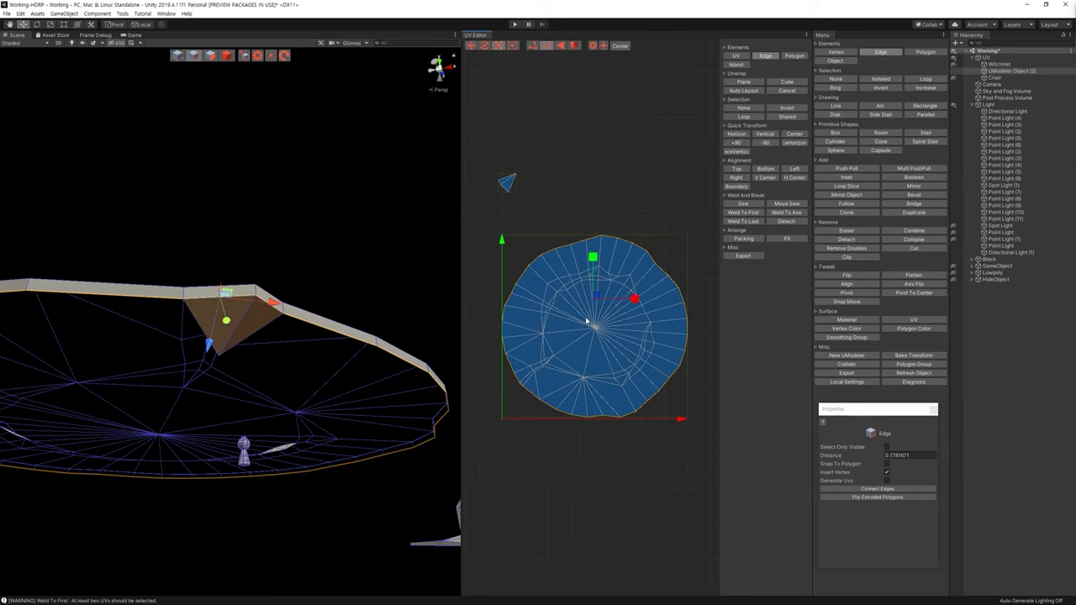
pyautogui.moveTo(596, 300)
pyautogui.mouseDown()
pyautogui.moveTo(598, 265)
pyautogui.moveTo(598, 294)
pyautogui.mouseUp()
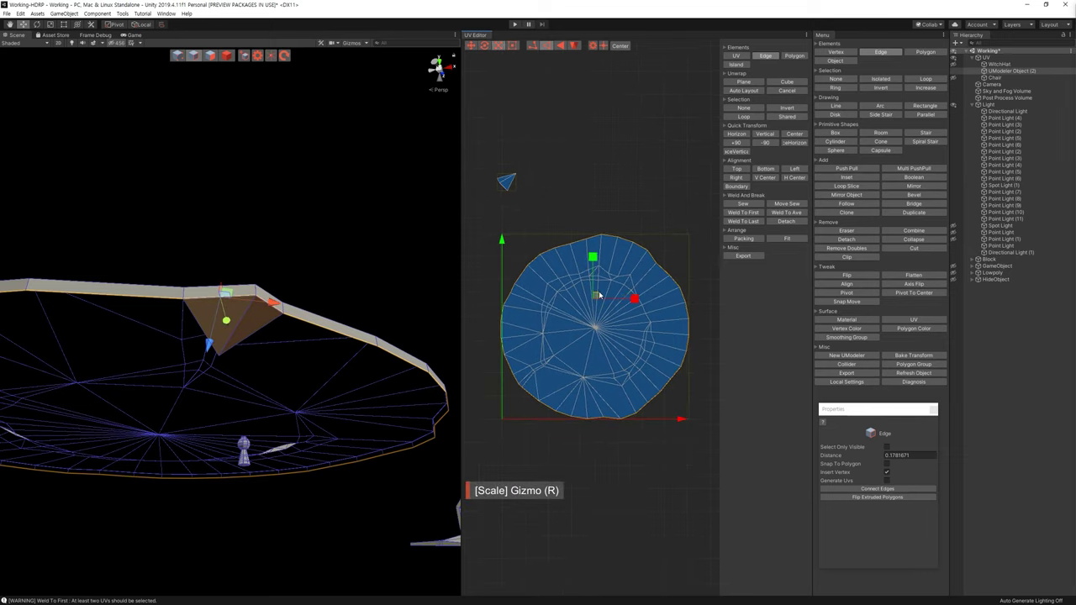
pyautogui.hotkey('ctrl', 'z')
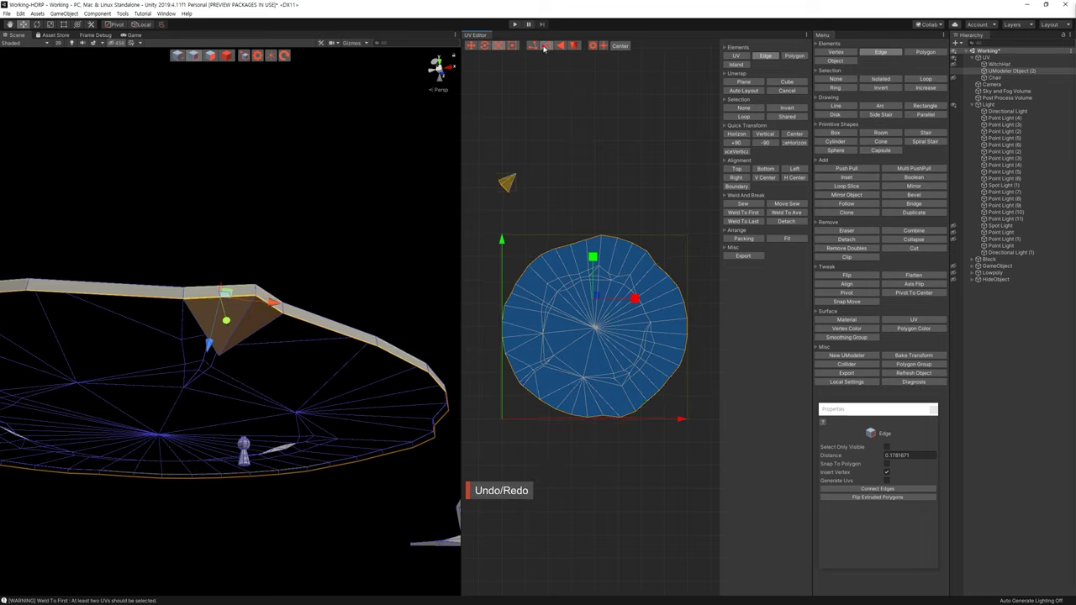
pyautogui.click(501, 186)
pyautogui.click(506, 191)
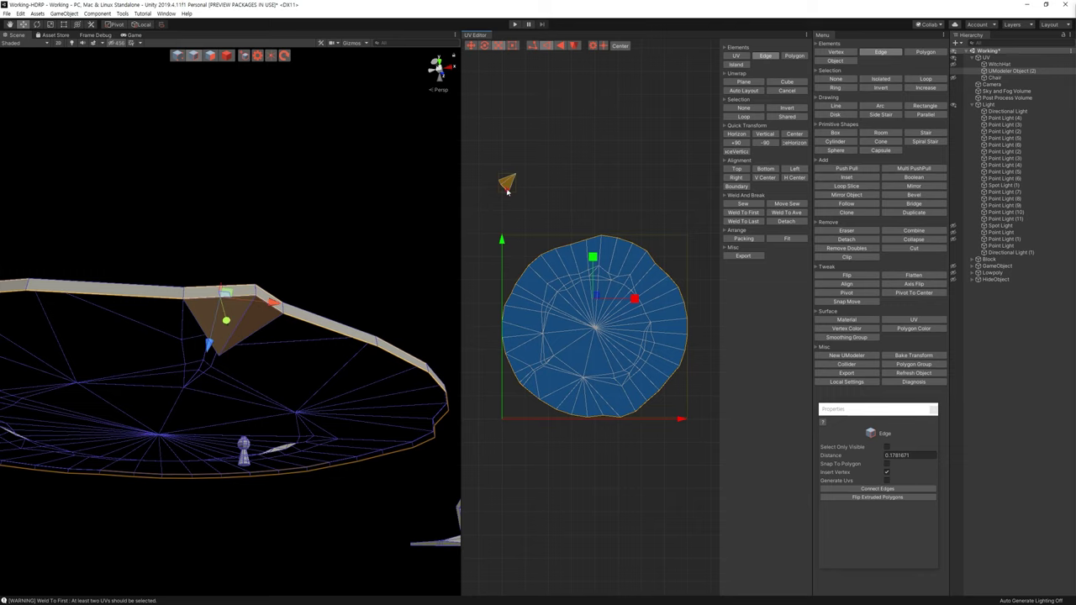
# Add a rim edge to the selection, toggling it in and out
pyautogui.keyDown('alt'); pyautogui.moveTo(364, 264); pyautogui.dragTo(272, 350); pyautogui.keyUp('alt')
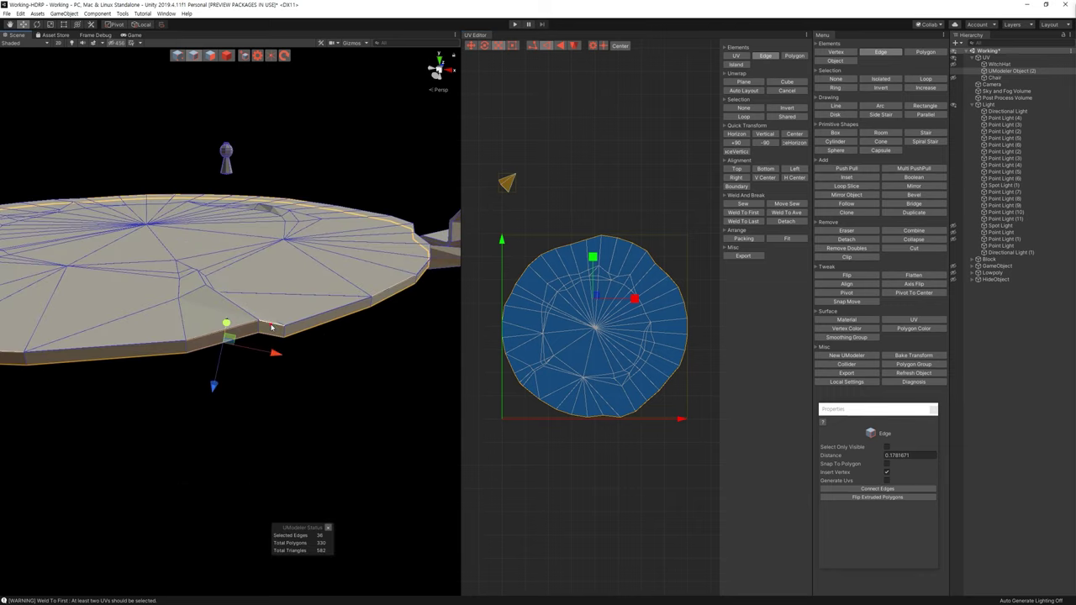
pyautogui.keyDown('shift'); pyautogui.click(270, 329); pyautogui.keyUp('shift')
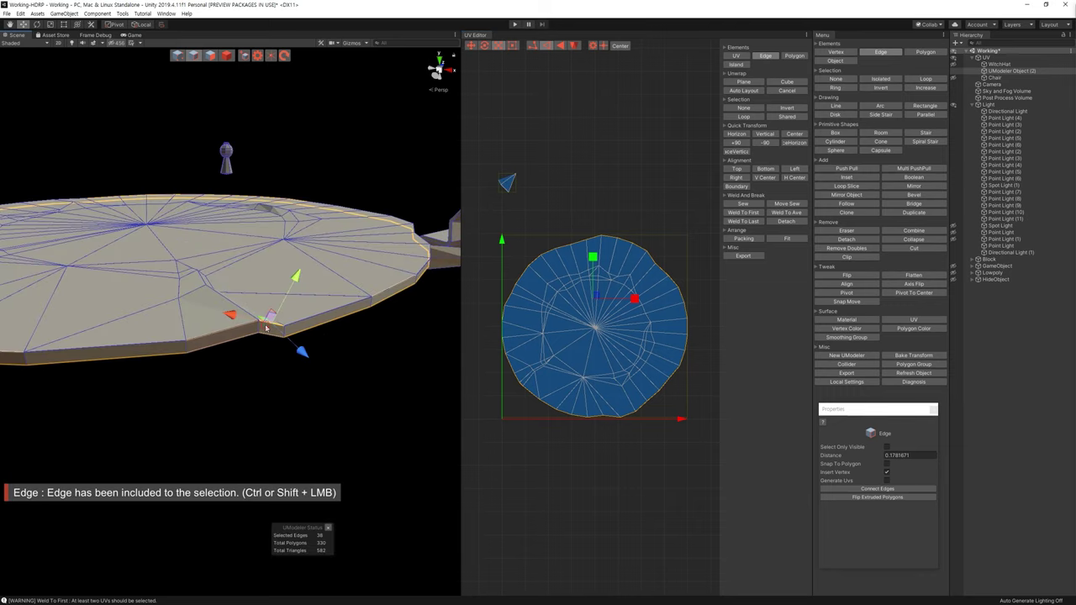
pyautogui.keyDown('shift'); pyautogui.click(252, 327); pyautogui.keyUp('shift')
pyautogui.keyDown('shift'); pyautogui.click(252, 327); pyautogui.keyUp('shift')
pyautogui.keyDown('shift'); pyautogui.click(252, 327); pyautogui.keyUp('shift')
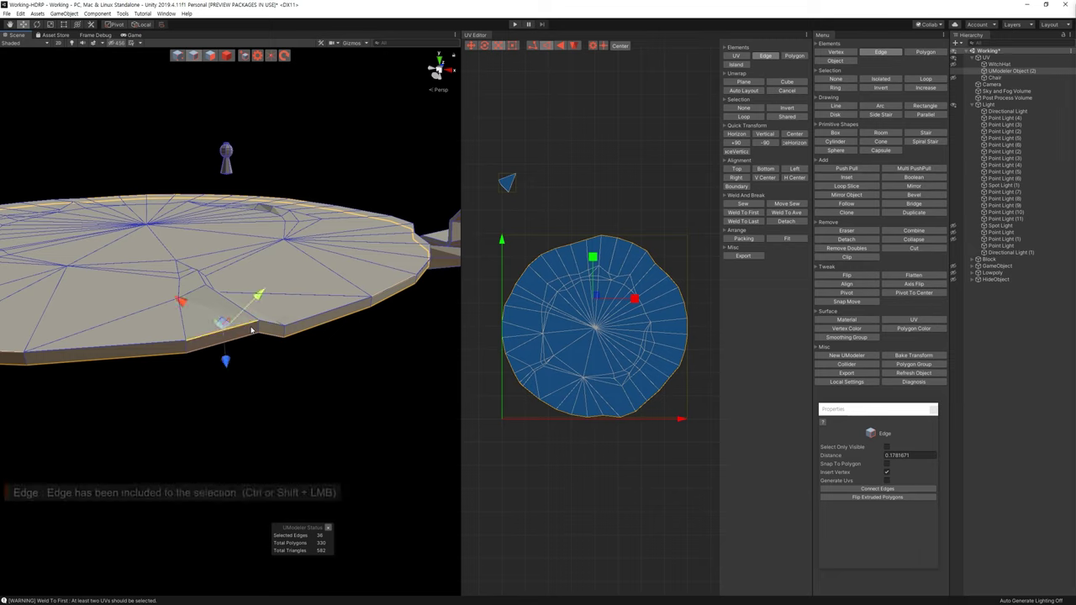
pyautogui.keyDown('shift'); pyautogui.click(252, 327); pyautogui.keyUp('shift')
# Squeeze the UV island narrower horizontally, then widen it back out
pyautogui.keyDown('alt'); pyautogui.moveTo(287, 371); pyautogui.dragTo(289, 360); pyautogui.keyUp('alt')
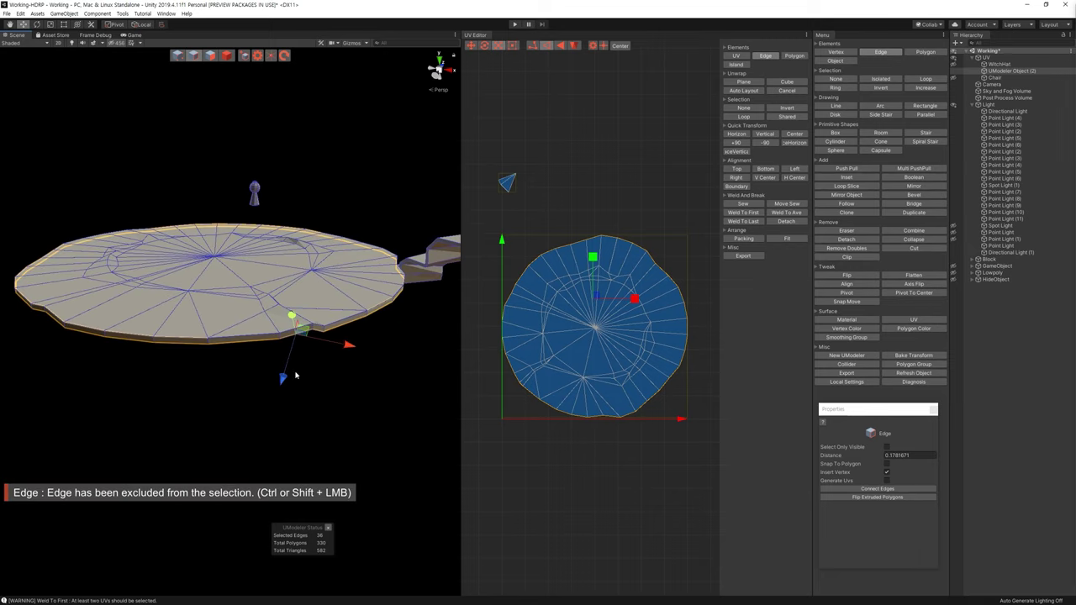
pyautogui.moveTo(597, 296); pyautogui.dragTo(591, 340)
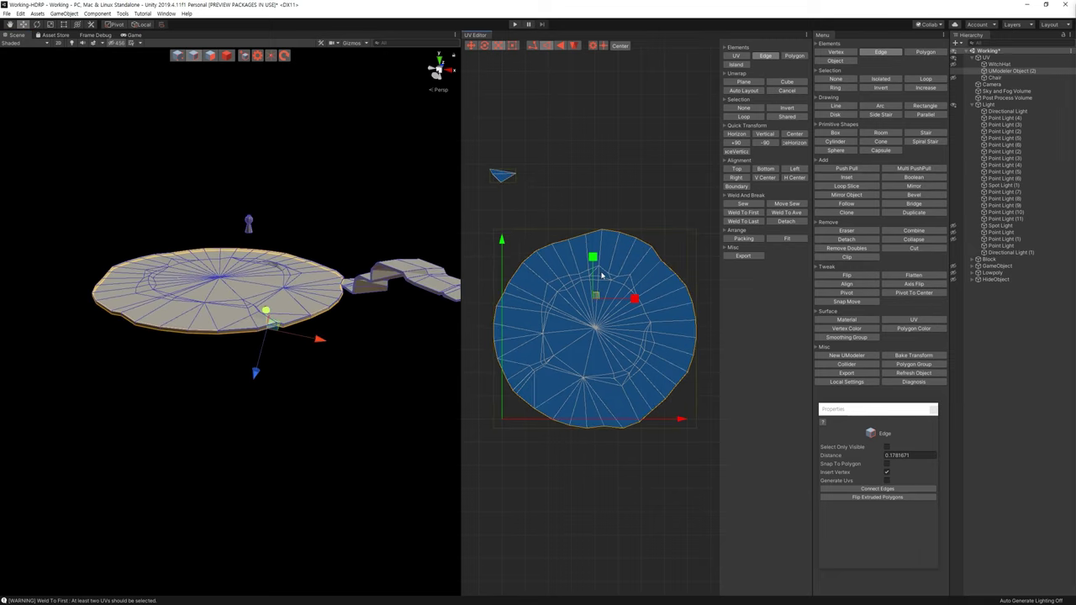
pyautogui.moveTo(591, 339)
pyautogui.mouseDown()
pyautogui.moveTo(435, 344)
pyautogui.moveTo(249, 314)
pyautogui.moveTo(292, 274)
pyautogui.mouseUp()
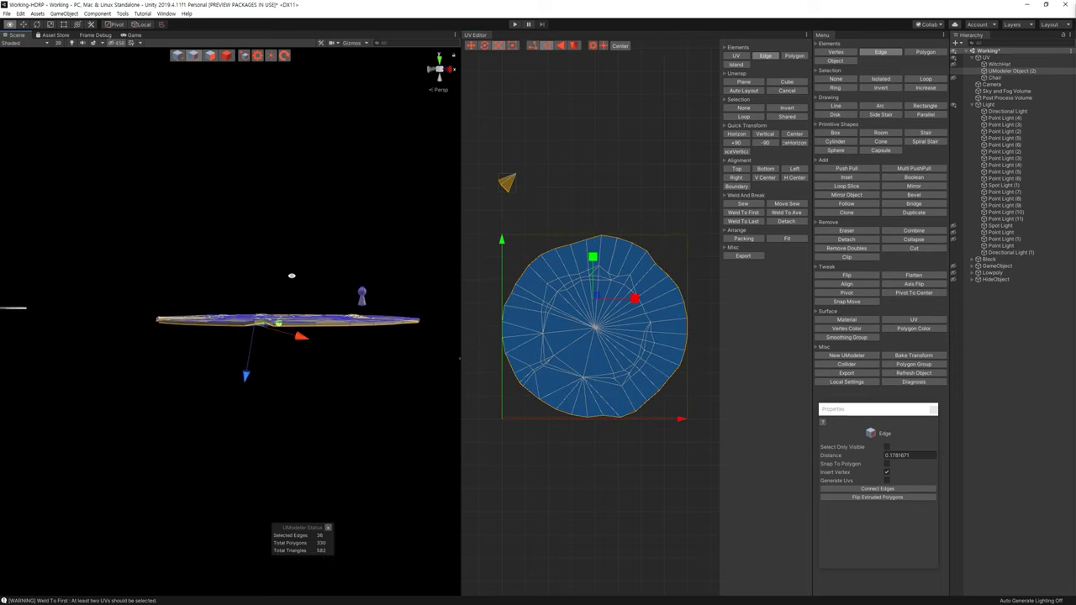
# Clear the selection and box-select the platform's edges from the back view
pyautogui.keyDown('alt'); pyautogui.moveTo(454, 362); pyautogui.dragTo(385, 244); pyautogui.keyUp('alt')
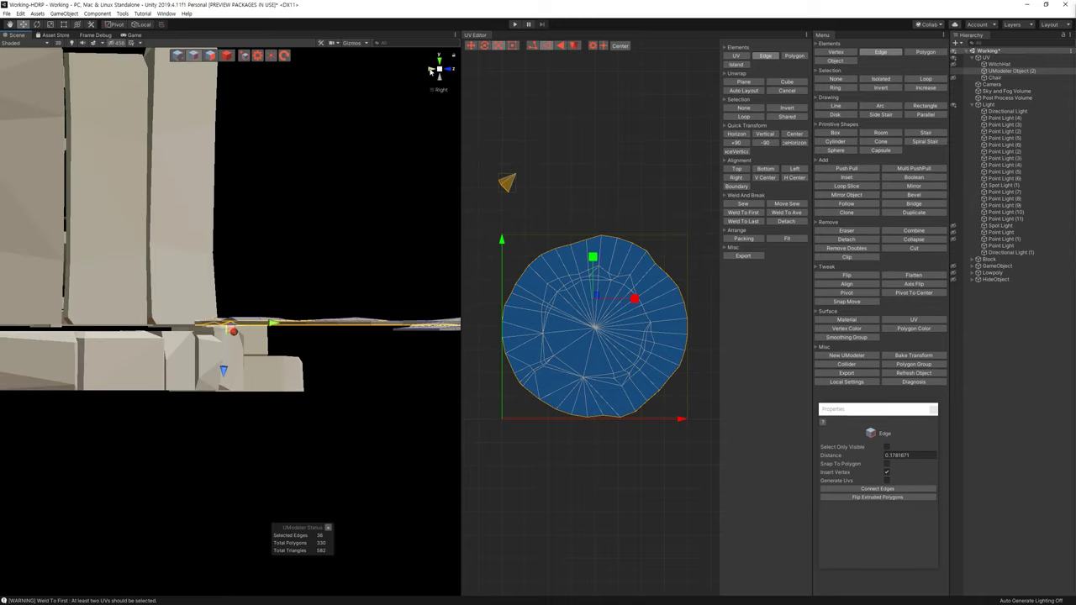
pyautogui.click(429, 69)
pyautogui.click(300, 207)
pyautogui.moveTo(28, 243)
pyautogui.mouseDown()
pyautogui.moveTo(446, 306)
pyautogui.moveTo(443, 326)
pyautogui.mouseUp()
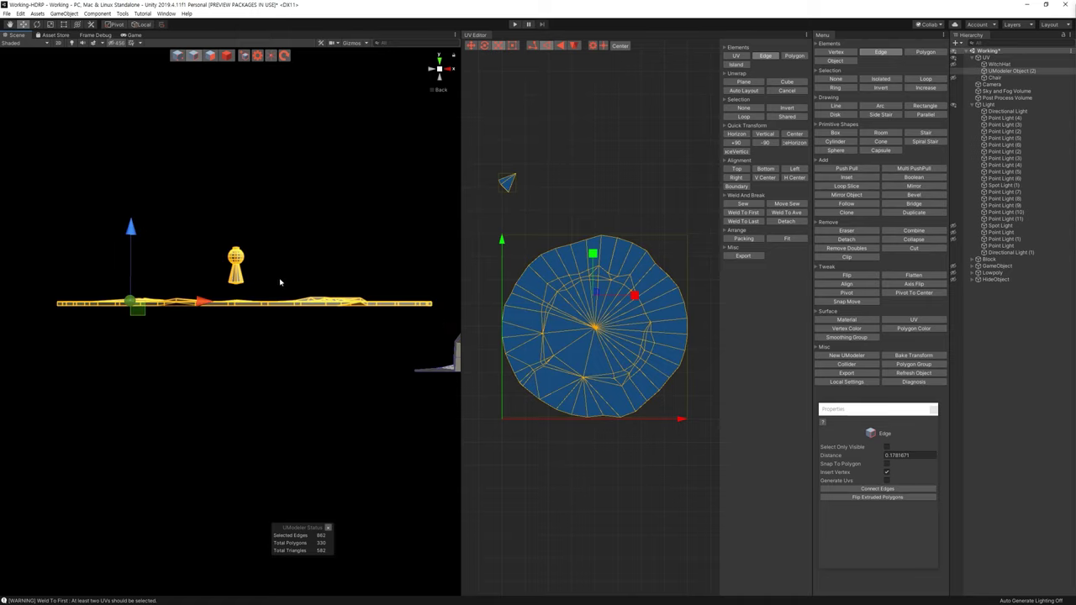
pyautogui.moveTo(30, 167); pyautogui.dragTo(435, 304)
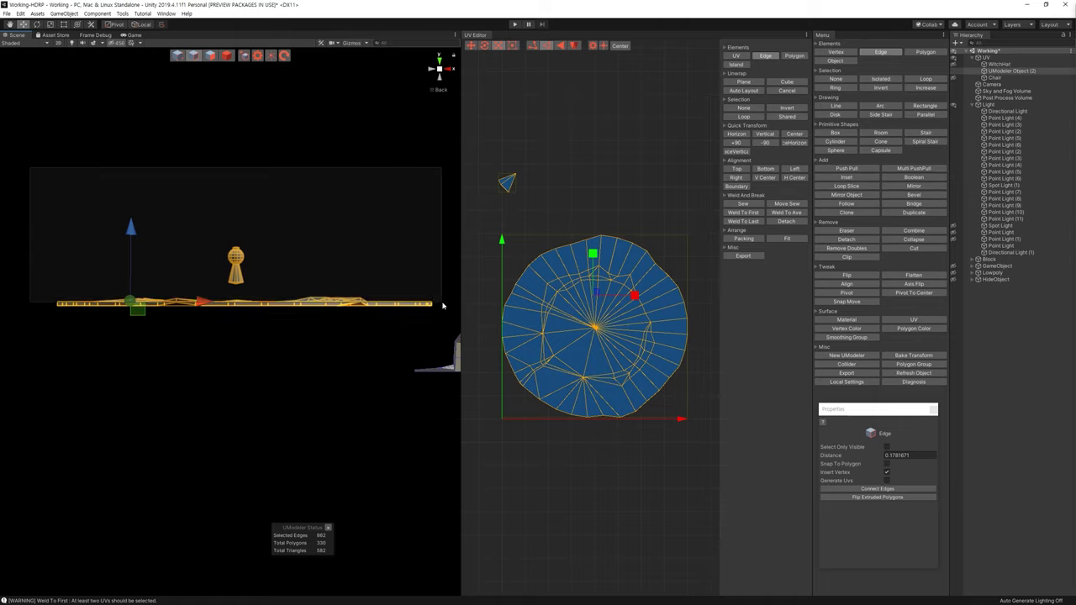
pyautogui.moveTo(438, 304); pyautogui.dragTo(353, 191)
# Drop one edge and add three rim edges near the brown triangle to the selection
pyautogui.keyDown('shift'); pyautogui.click(341, 300); pyautogui.keyUp('shift')
pyautogui.scroll(10, 342, 300)
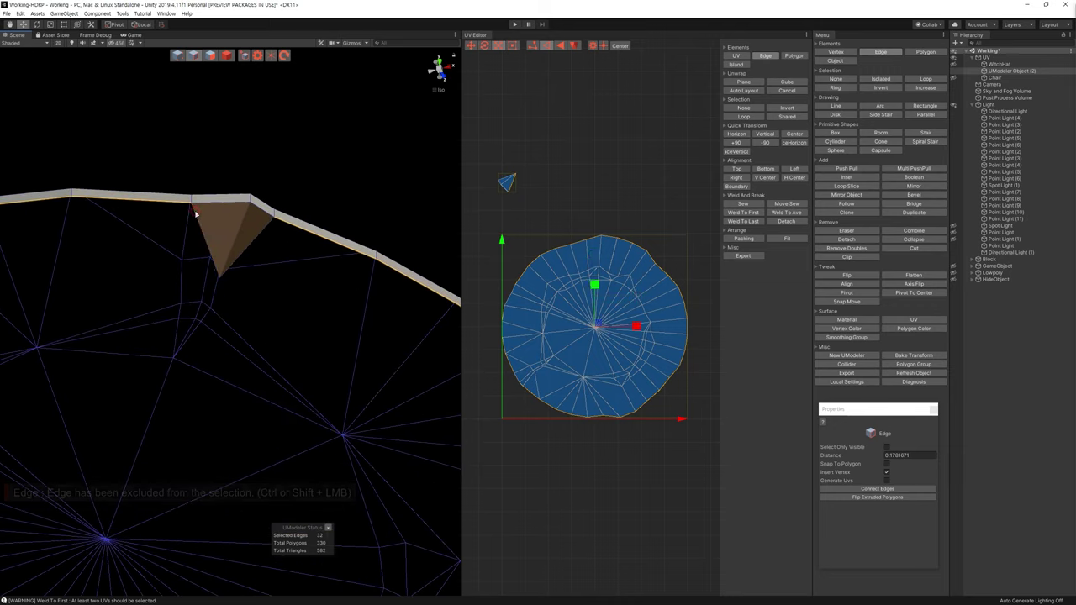
pyautogui.keyDown('shift'); pyautogui.click(227, 201); pyautogui.keyUp('shift')
pyautogui.keyDown('shift'); pyautogui.click(252, 203); pyautogui.keyUp('shift')
pyautogui.keyDown('shift'); pyautogui.click(262, 213); pyautogui.keyUp('shift')
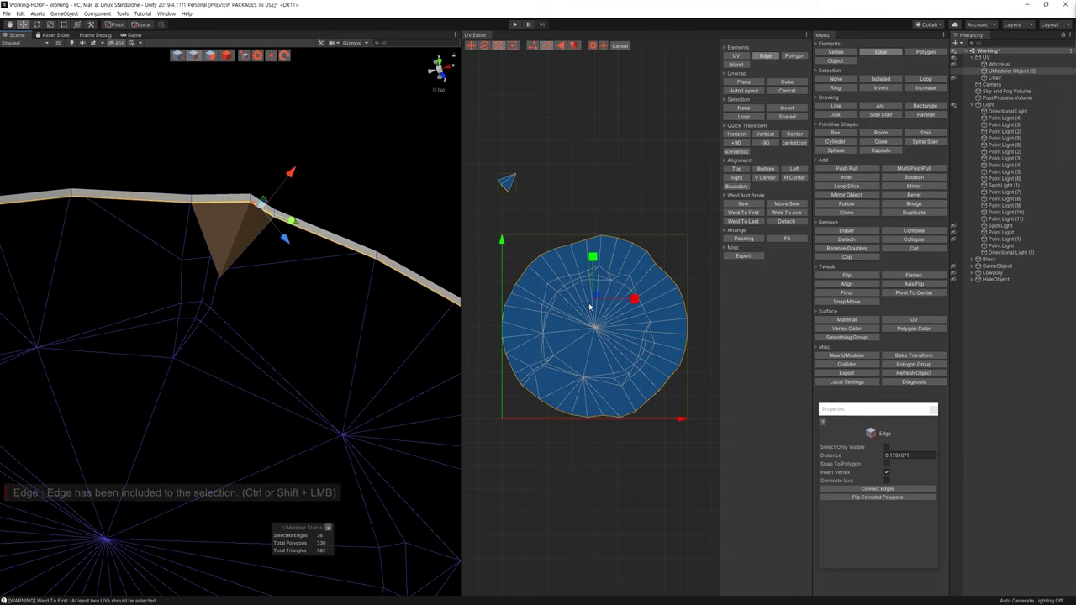
pyautogui.moveTo(595, 294); pyautogui.dragTo(595, 294)
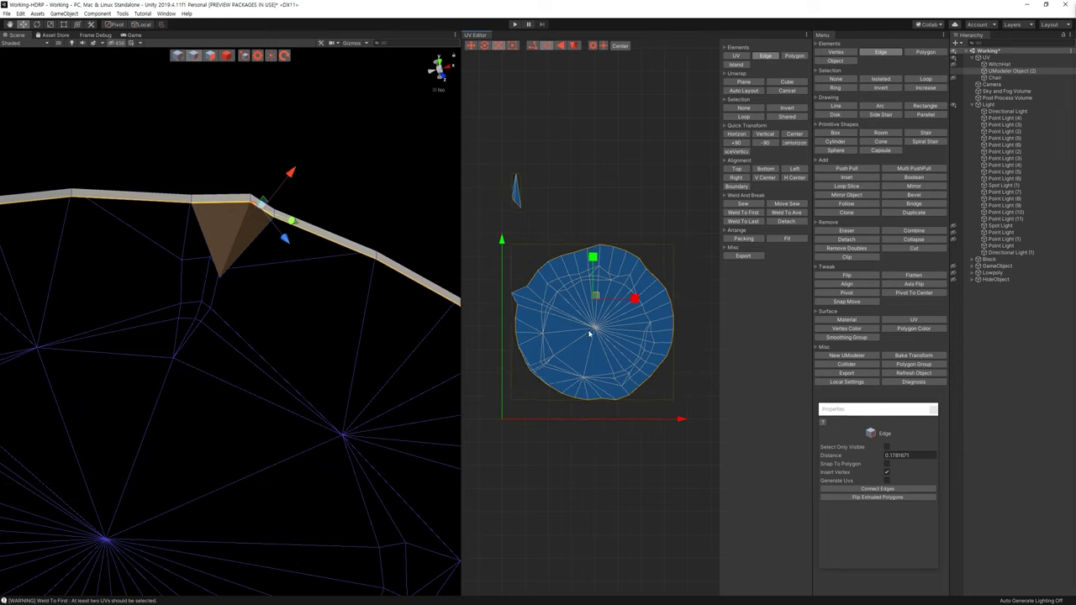
pyautogui.moveTo(370, 204)
pyautogui.keyDown('alt'); pyautogui.mouseDown()
pyautogui.moveTo(308, 307)
pyautogui.moveTo(222, 249)
pyautogui.mouseUp(); pyautogui.keyUp('alt')
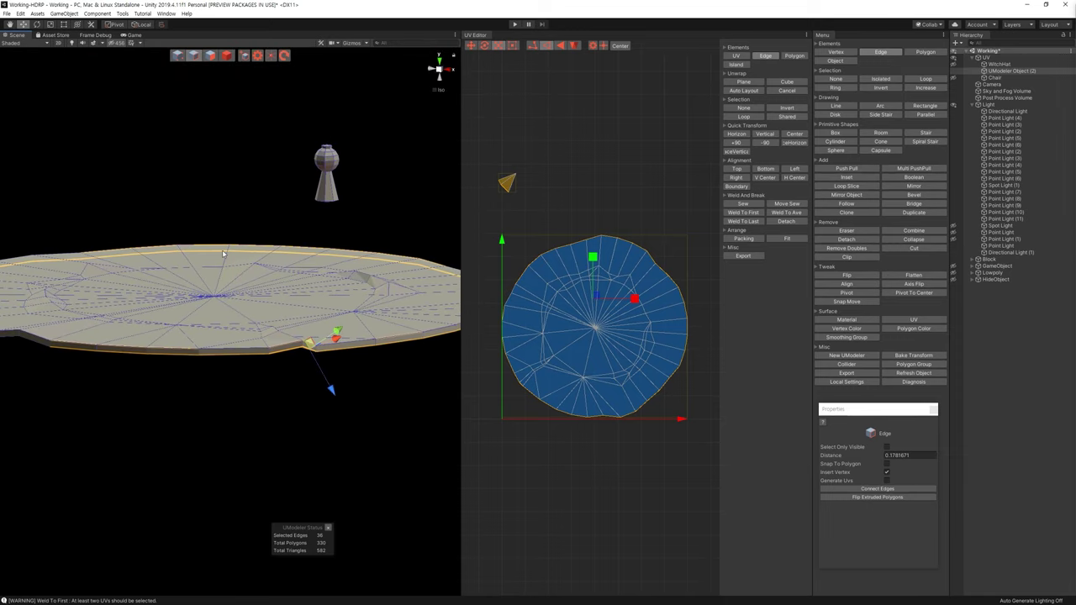
# Select a polygon on the disc in Polygon mode, then clear it
pyautogui.click(210, 55)
pyautogui.click(369, 347)
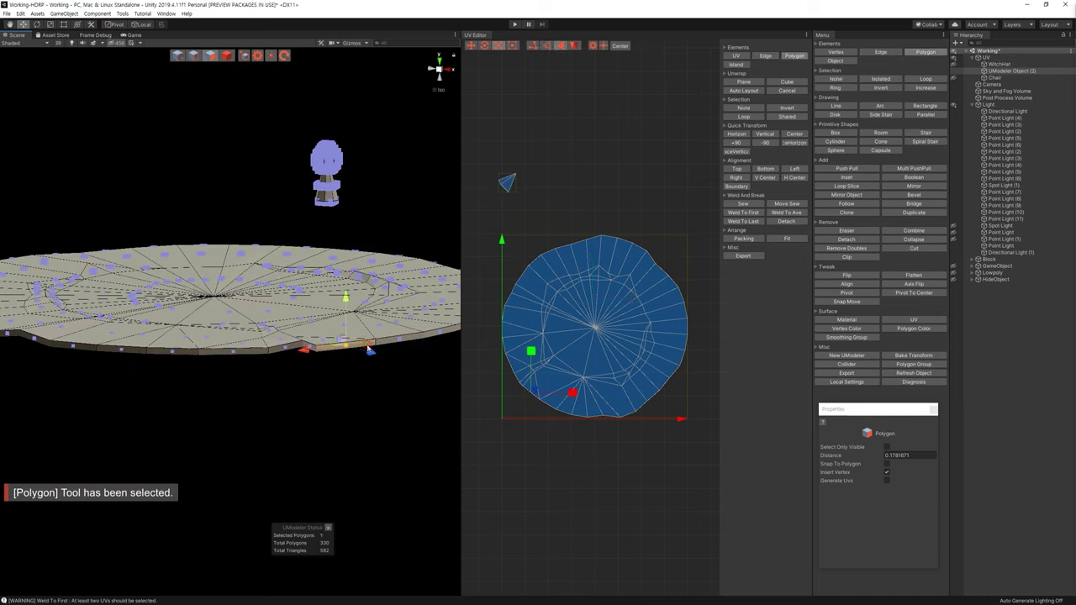
pyautogui.click(568, 436)
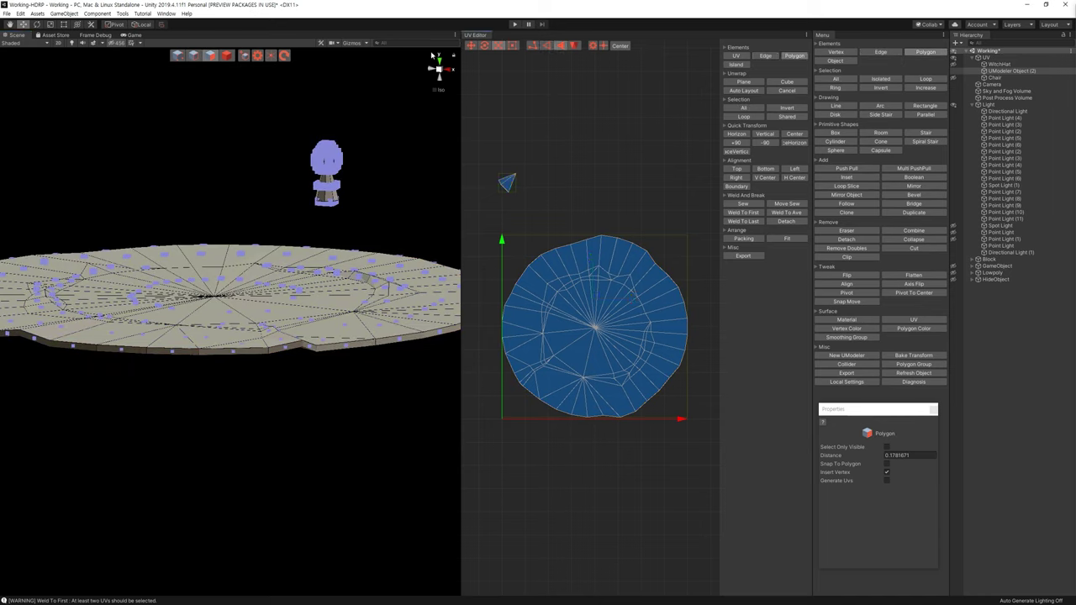
# Pick an edge of the UV island, try moving it, undo, and return to Polygon mode
pyautogui.click(543, 47)
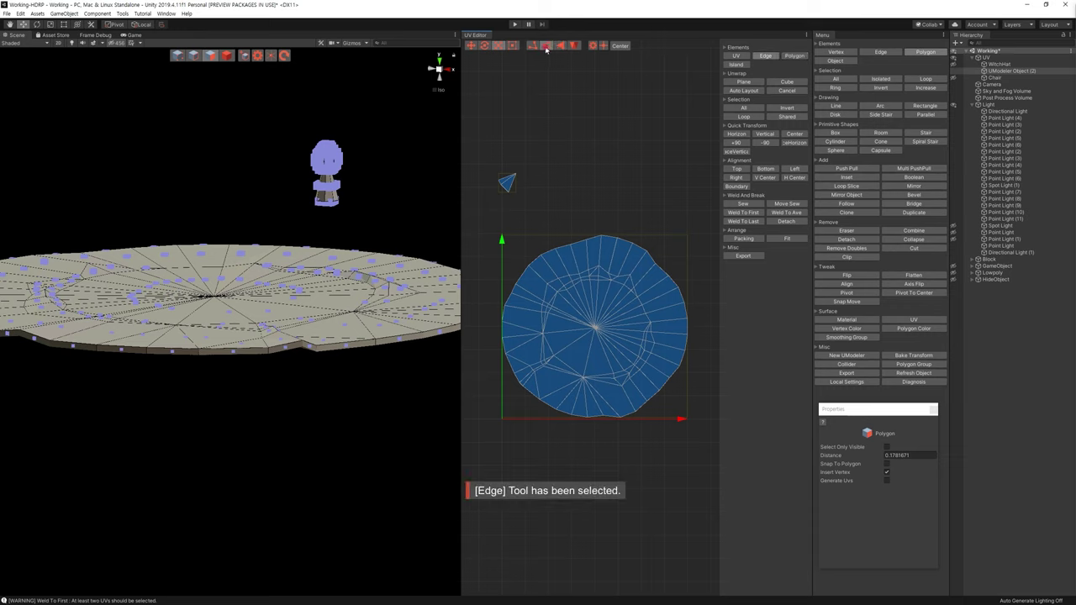
pyautogui.click(525, 393)
pyautogui.click(367, 367)
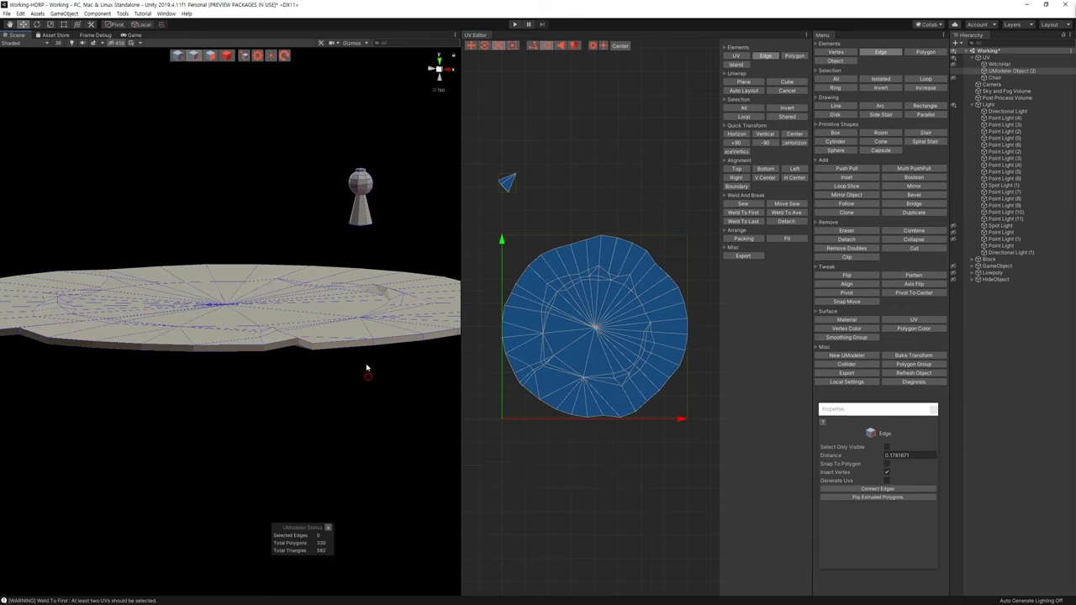
pyautogui.click(363, 351)
pyautogui.press('f')
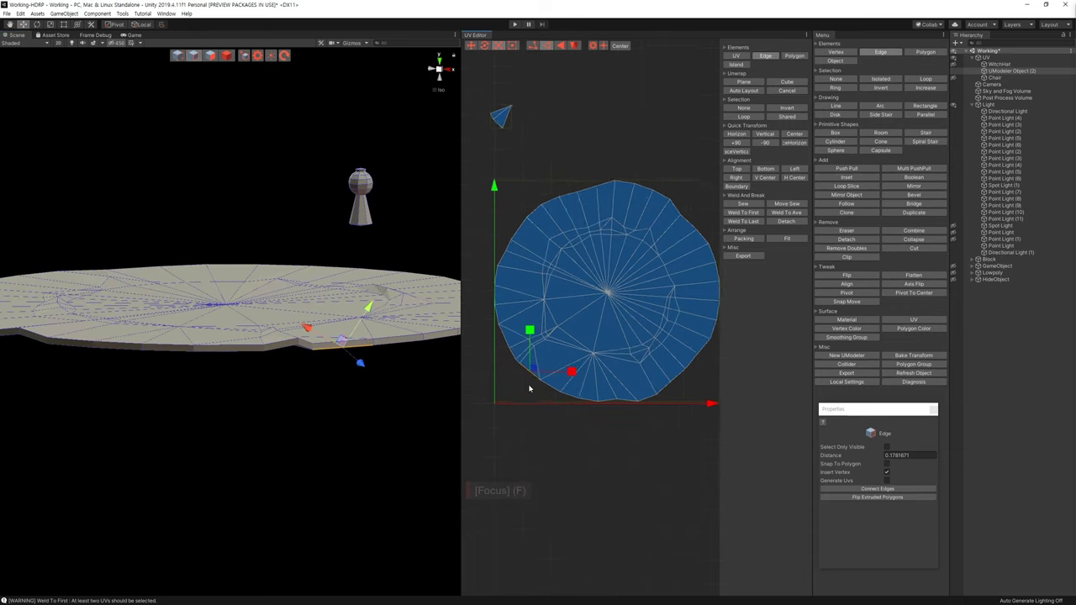
pyautogui.press('w')
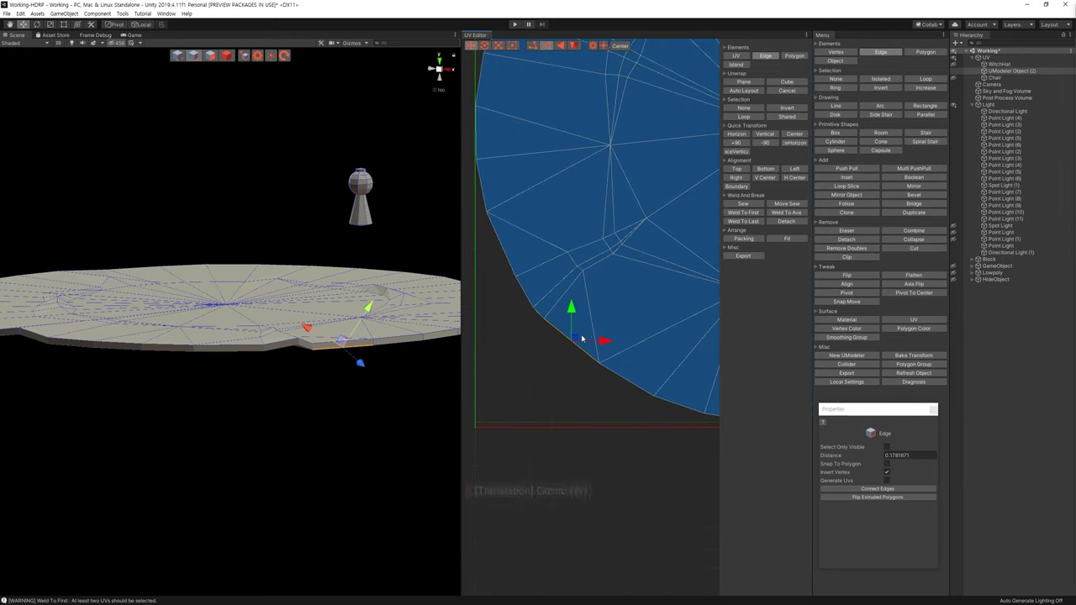
pyautogui.hotkey('ctrl', 'z')
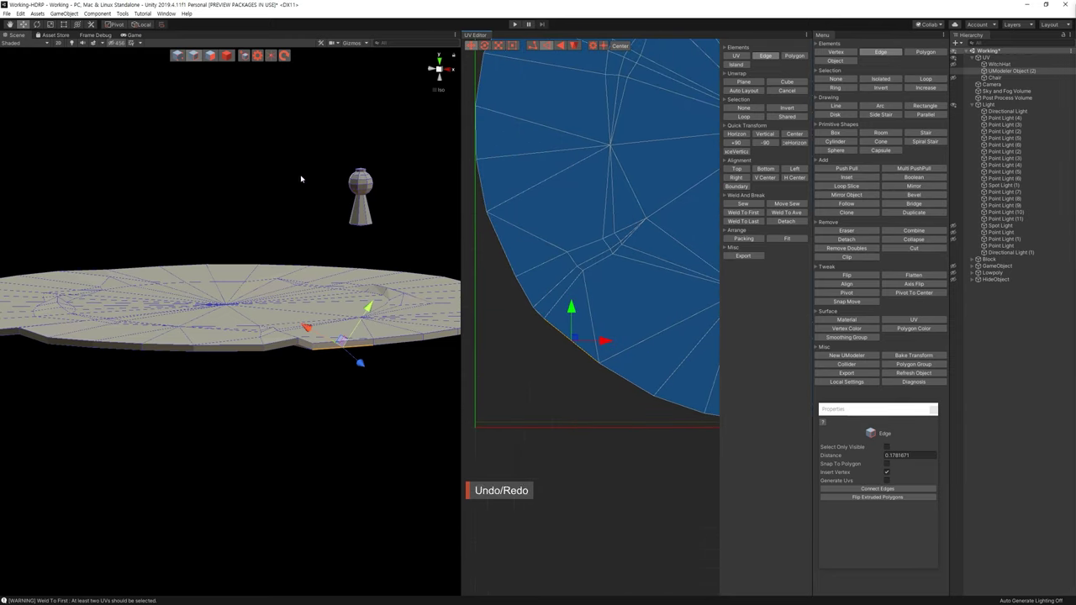
pyautogui.click(210, 53)
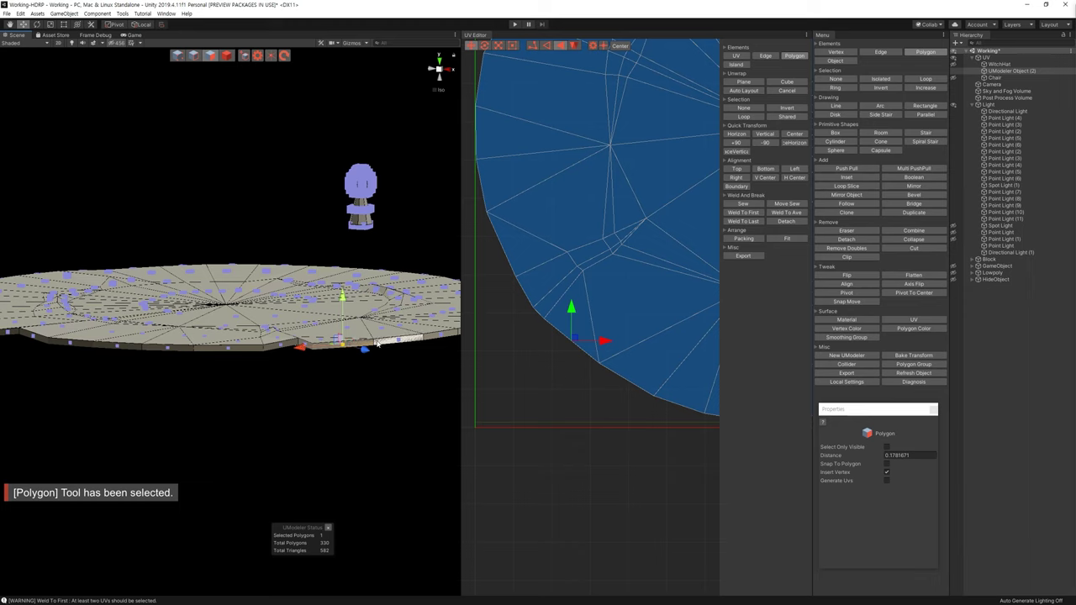
# Select every face of the disc's UV island in the UV Editor
pyautogui.scroll(-3, 378, 342)
pyautogui.scroll(-3, 545, 387)
pyautogui.scroll(-3, 543, 372)
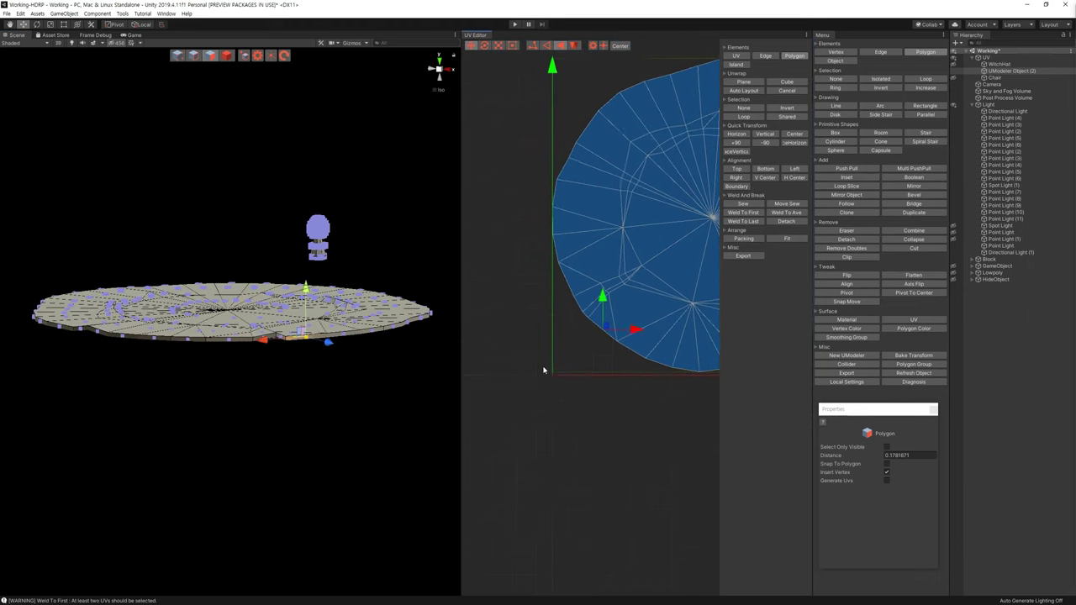
pyautogui.scroll(-2, 548, 367)
pyautogui.scroll(-3, 497, 384)
pyautogui.moveTo(483, 143); pyautogui.dragTo(722, 388)
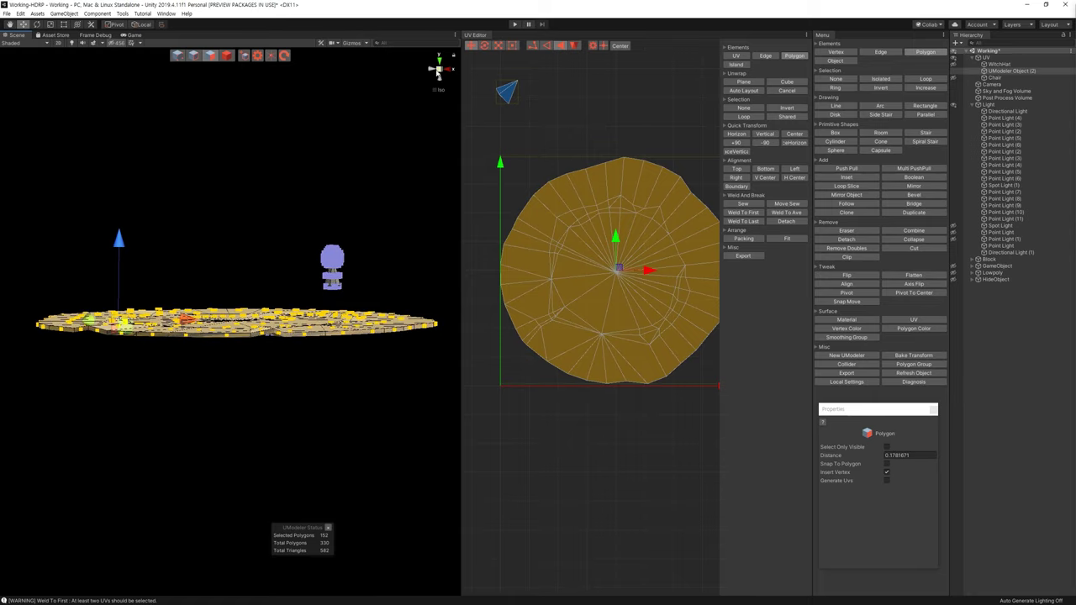
# Trim the lower geometry's faces out of the selection from the back view
pyautogui.keyDown('alt'); pyautogui.moveTo(252, 252); pyautogui.dragTo(217, 257); pyautogui.keyUp('alt')
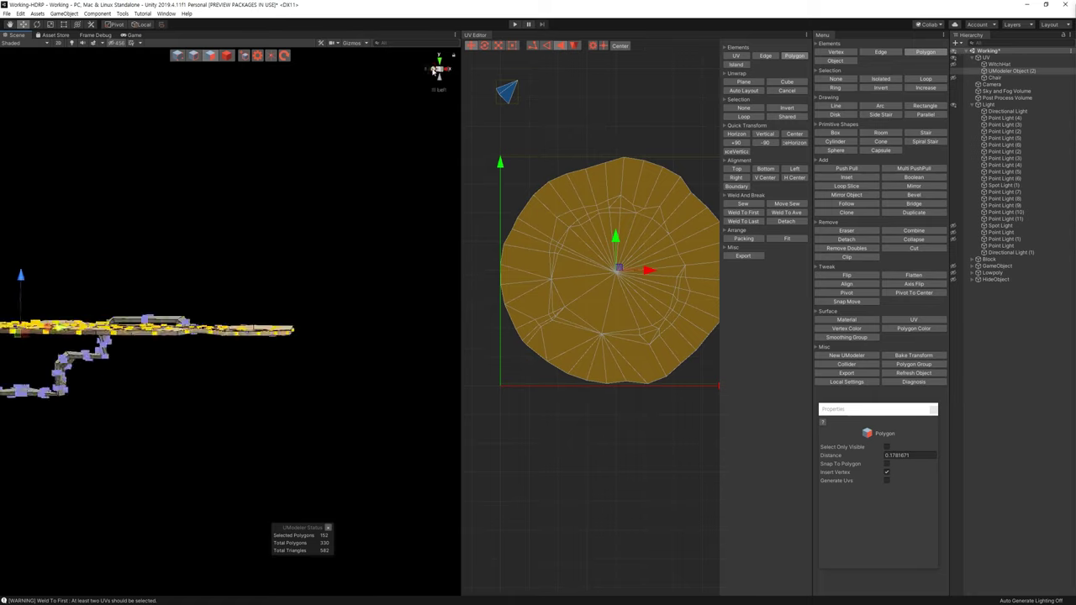
pyautogui.moveTo(216, 258); pyautogui.dragTo(281, 278, button='middle')
pyautogui.click(447, 72)
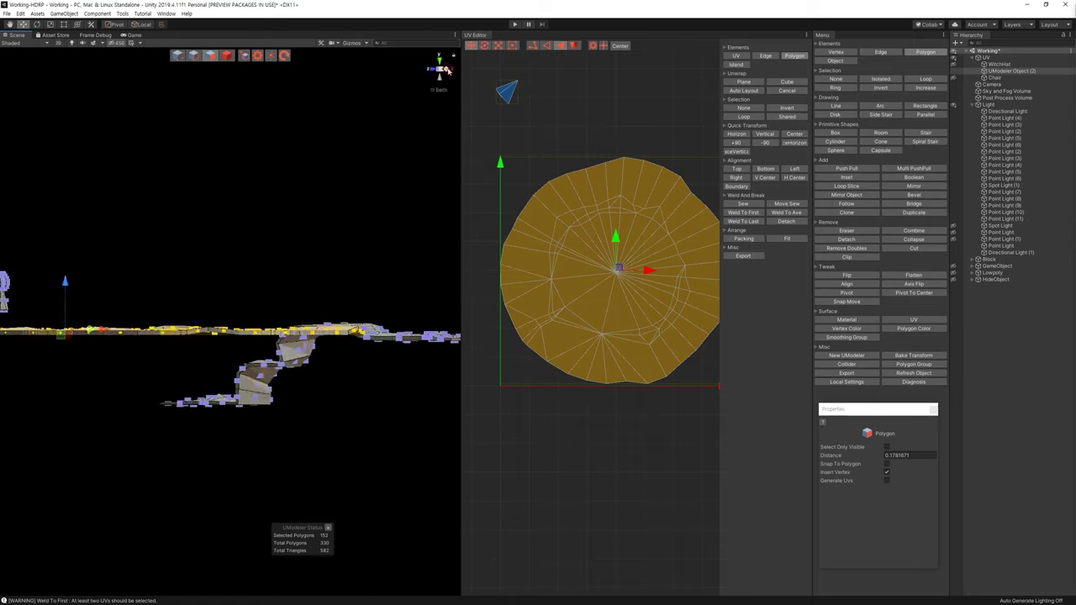
pyautogui.moveTo(48, 395); pyautogui.dragTo(425, 341)
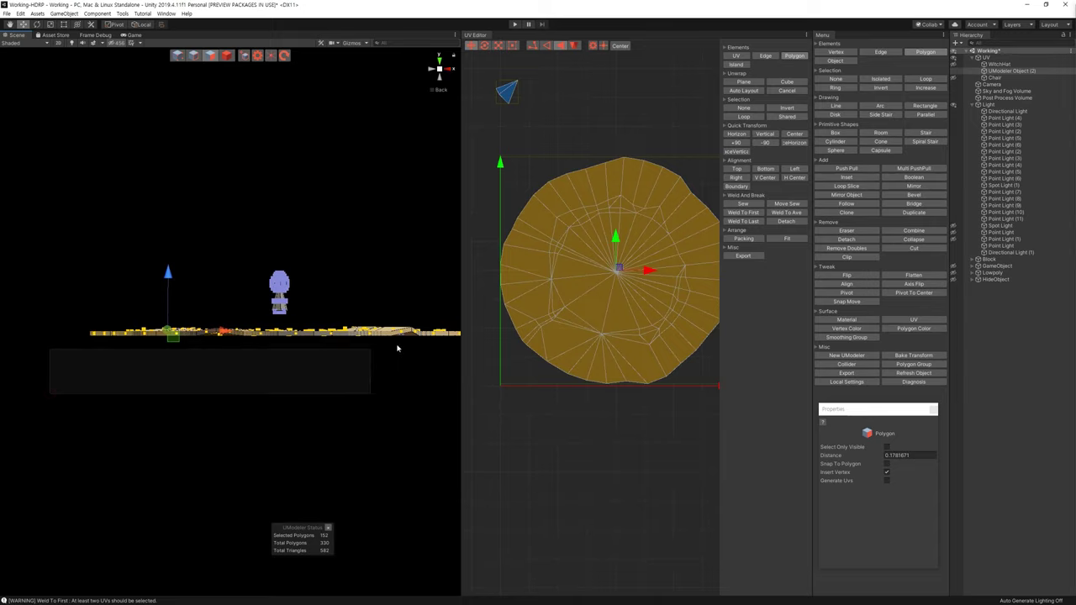
pyautogui.moveTo(424, 341); pyautogui.dragTo(326, 341, button='middle')
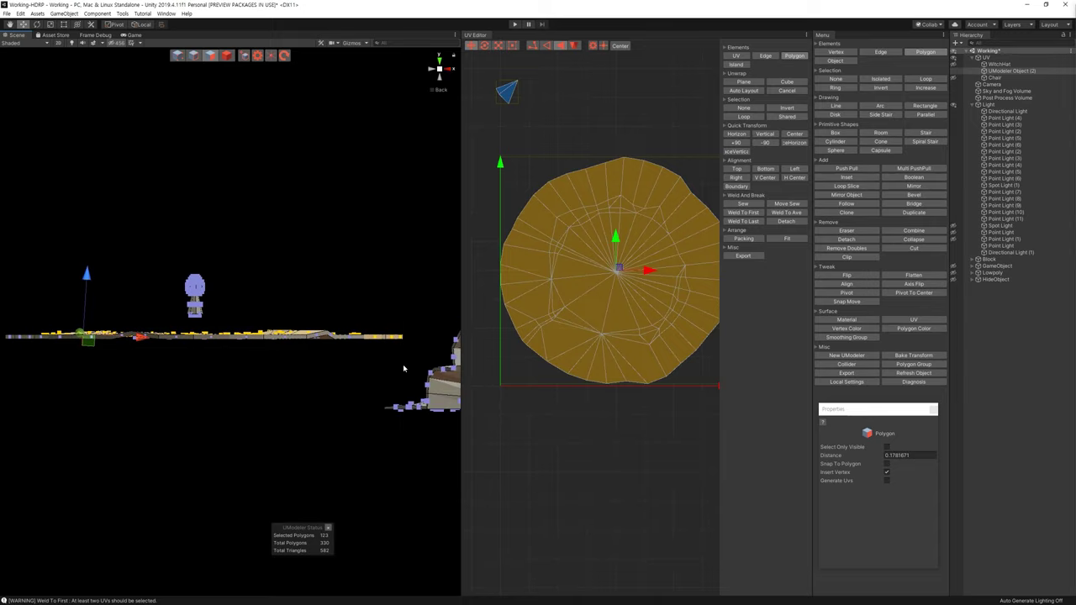
pyautogui.moveTo(330, 338)
pyautogui.mouseDown()
pyautogui.moveTo(358, 374)
pyautogui.moveTo(347, 430)
pyautogui.mouseUp()
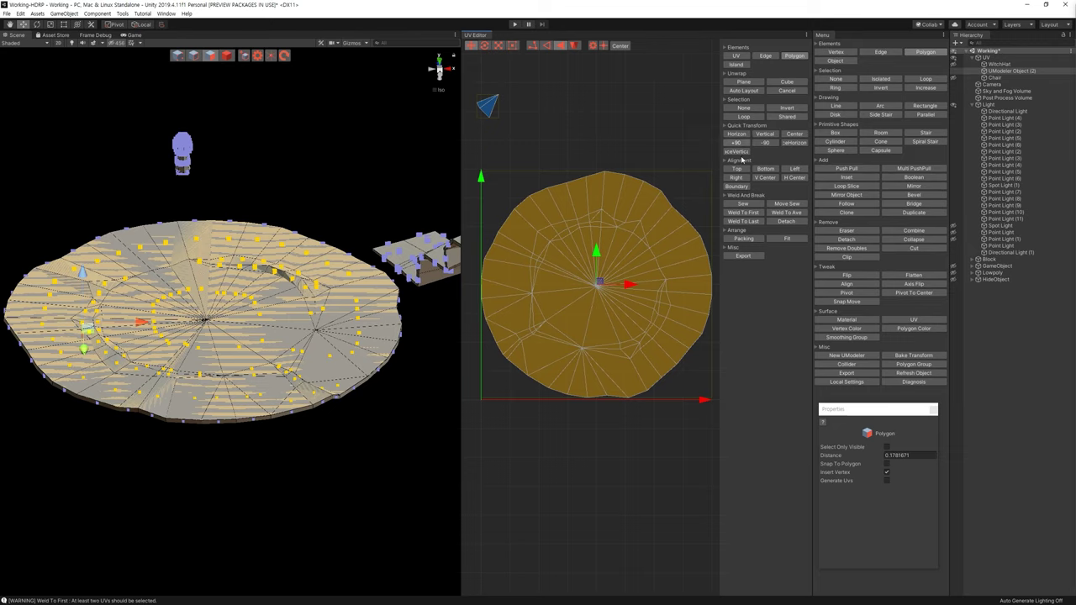
# With Plane unwrap options showing, move the UV island below the UV square and deselect
pyautogui.click(744, 81)
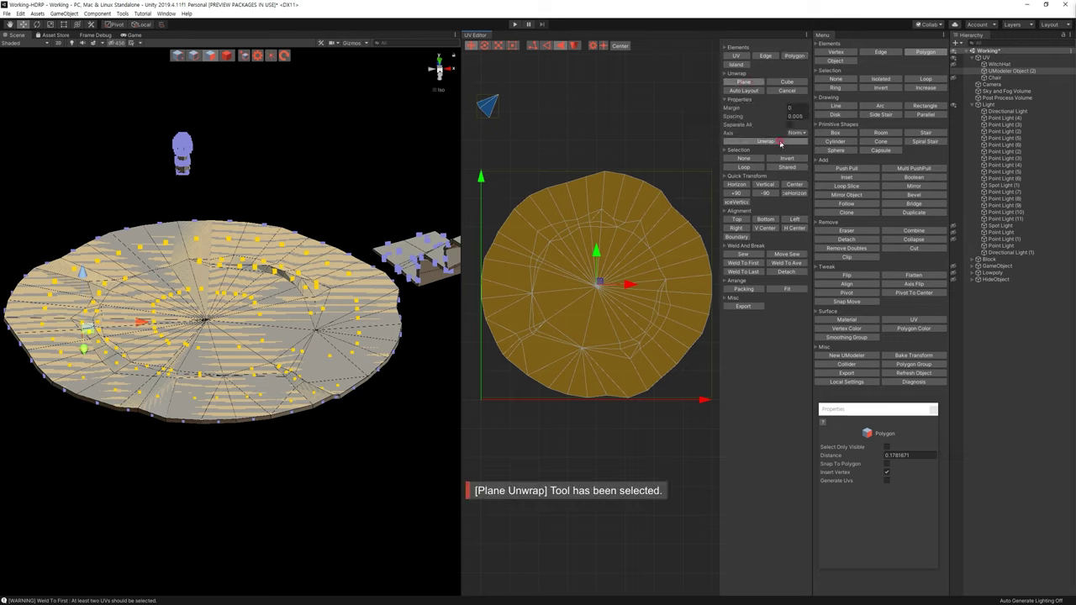
pyautogui.moveTo(615, 278); pyautogui.dragTo(583, 572)
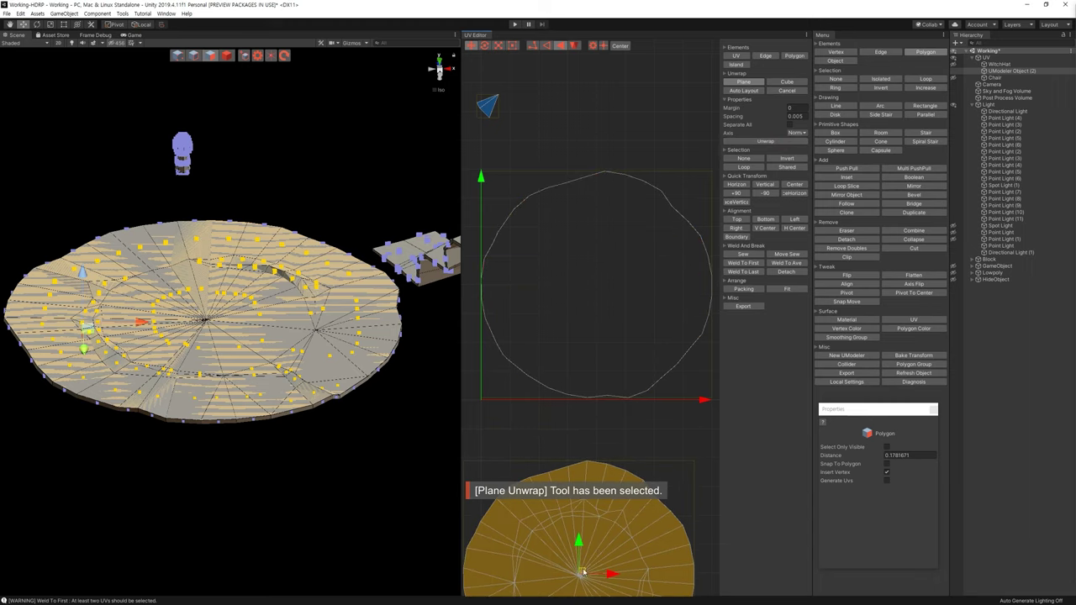
pyautogui.click(656, 437)
# Box-select the circular UV outline left inside the UV square
pyautogui.scroll(-2, 653, 424)
pyautogui.scroll(-2, 650, 412)
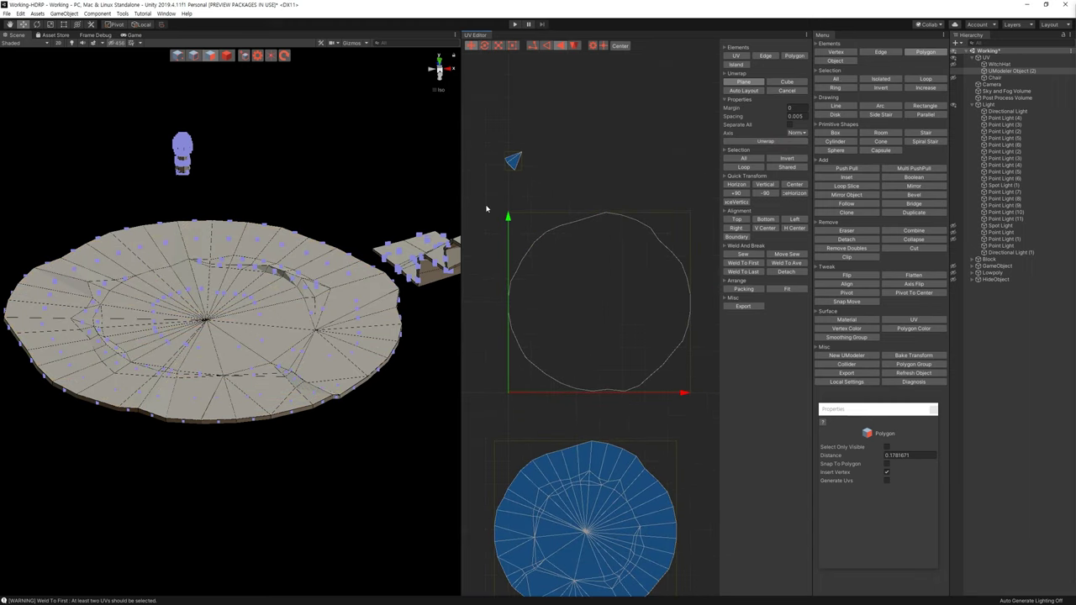
pyautogui.moveTo(485, 208); pyautogui.dragTo(713, 427)
pyautogui.moveTo(483, 417); pyautogui.dragTo(494, 351, button='middle')
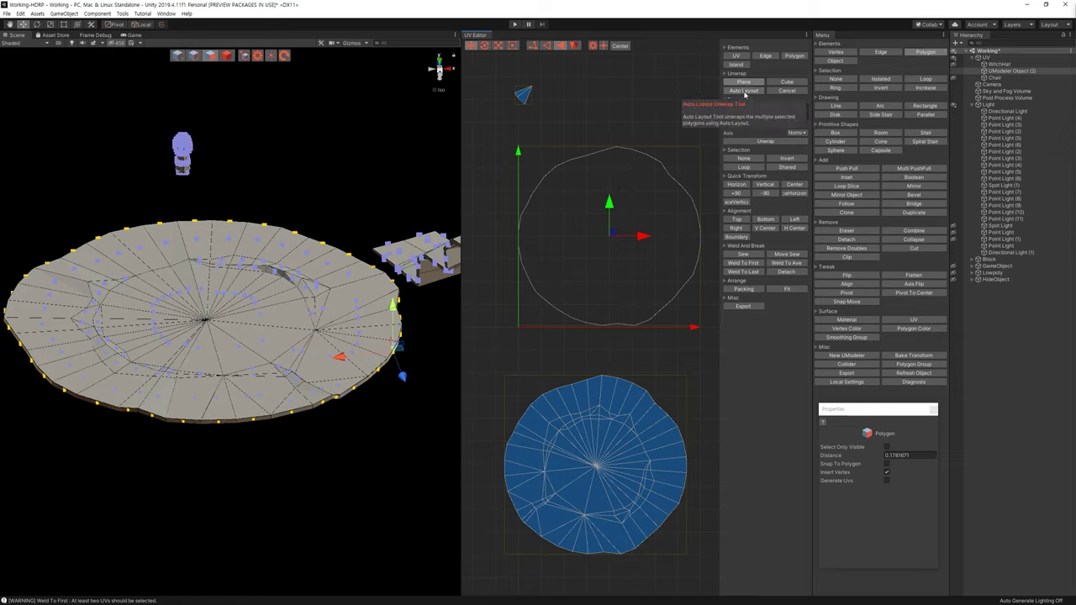
# Auto-lay out the selected UVs, frame them, and select the lower island
pyautogui.click(744, 91)
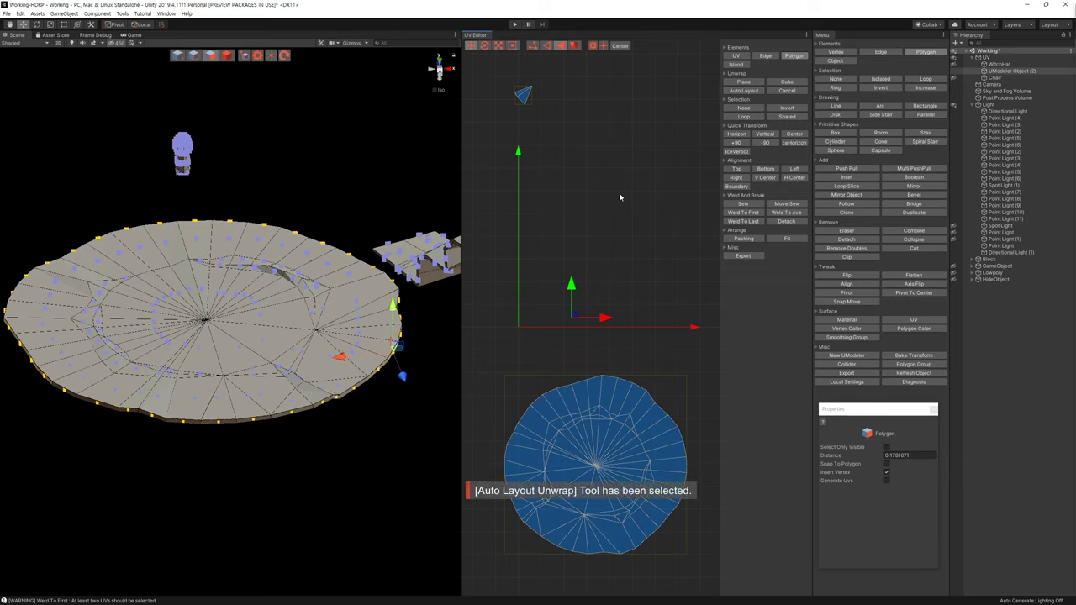
pyautogui.press('f')
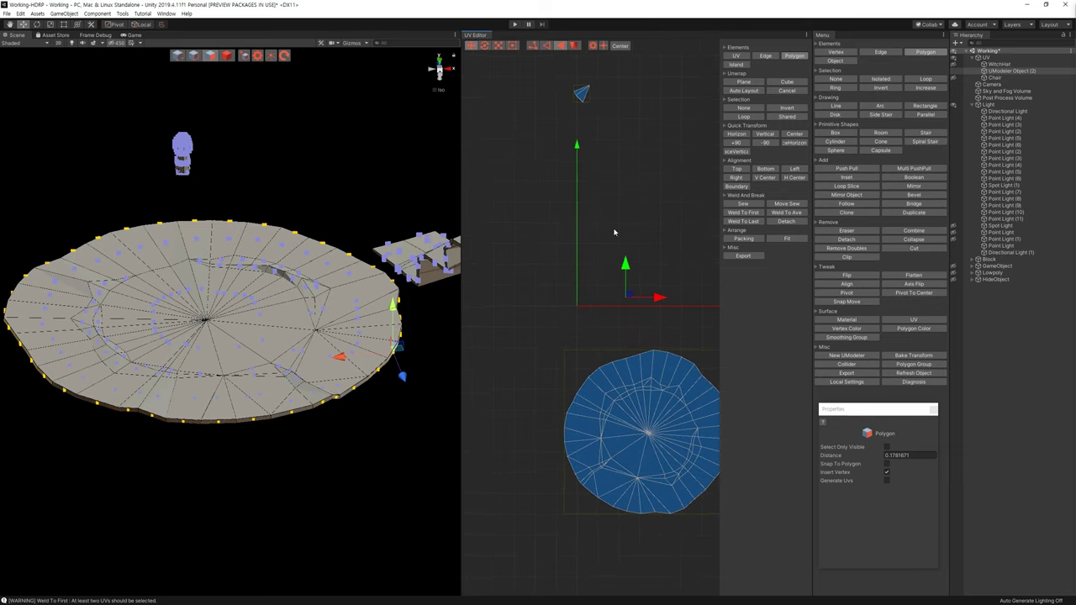
pyautogui.click(608, 230)
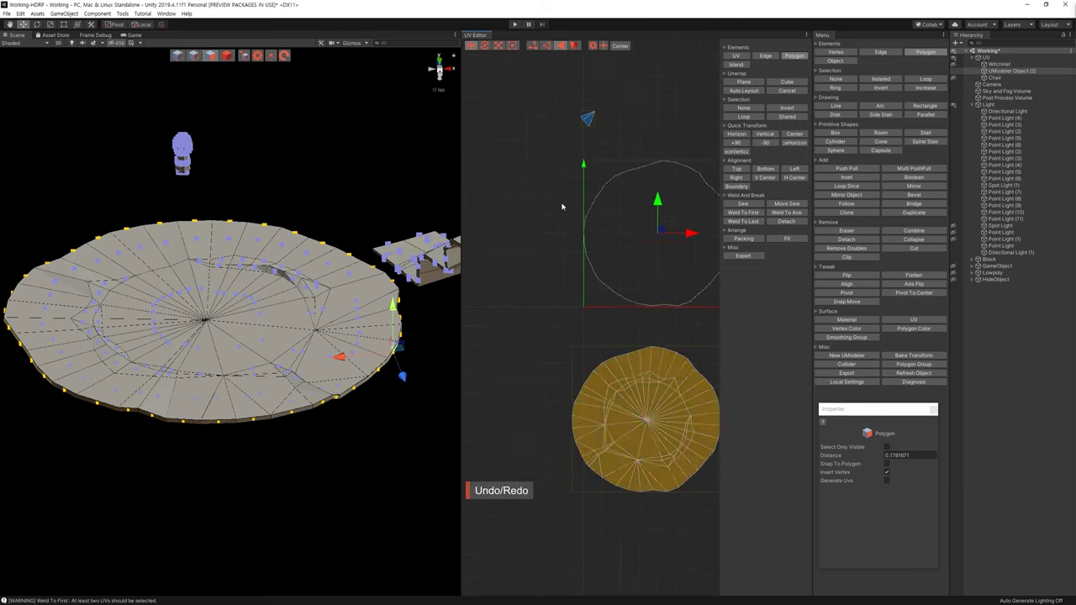
pyautogui.moveTo(529, 148); pyautogui.dragTo(779, 345)
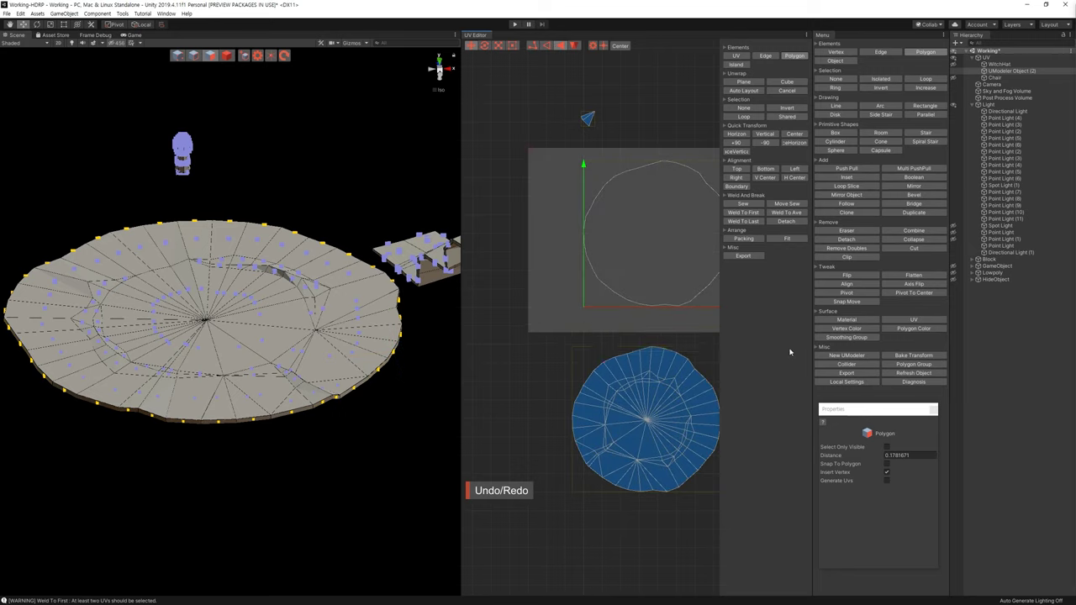
# Reselect the circular outline in the upper UV area and return the scene to perspective
pyautogui.moveTo(548, 161); pyautogui.dragTo(731, 328)
pyautogui.press('f')
pyautogui.click(622, 294)
pyautogui.moveTo(492, 132); pyautogui.dragTo(721, 326)
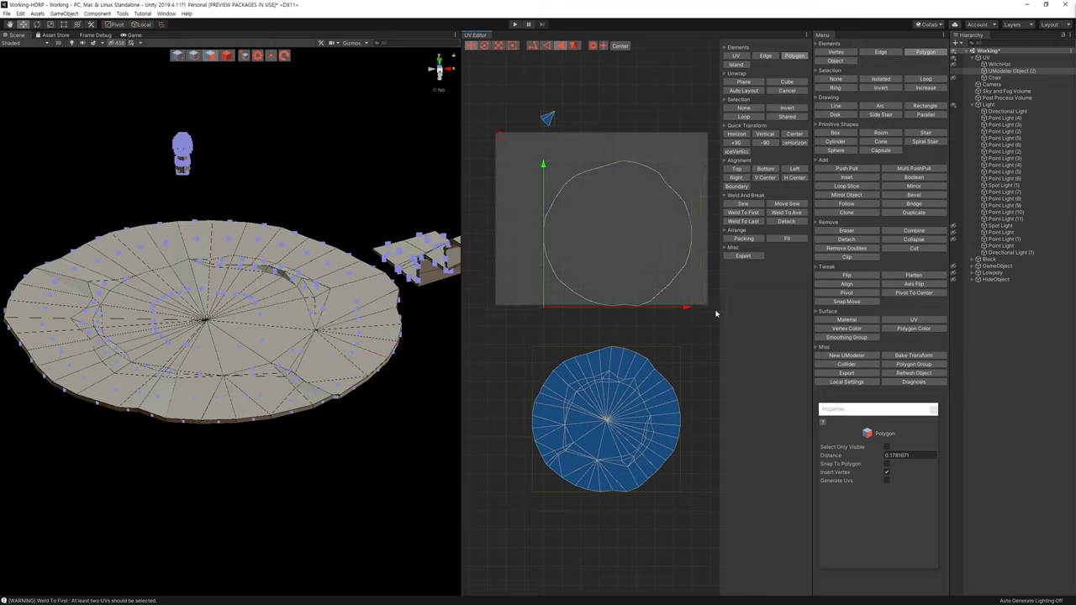
pyautogui.click(439, 71)
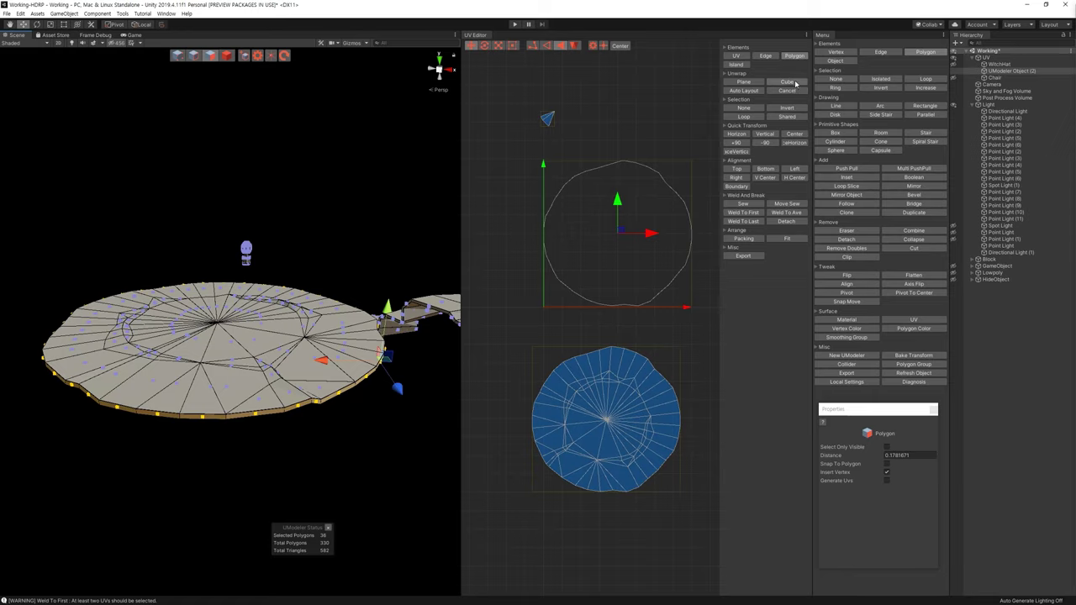
# Apply a planar unwrap to the selection, then try cube-style unwrapping
pyautogui.click(746, 82)
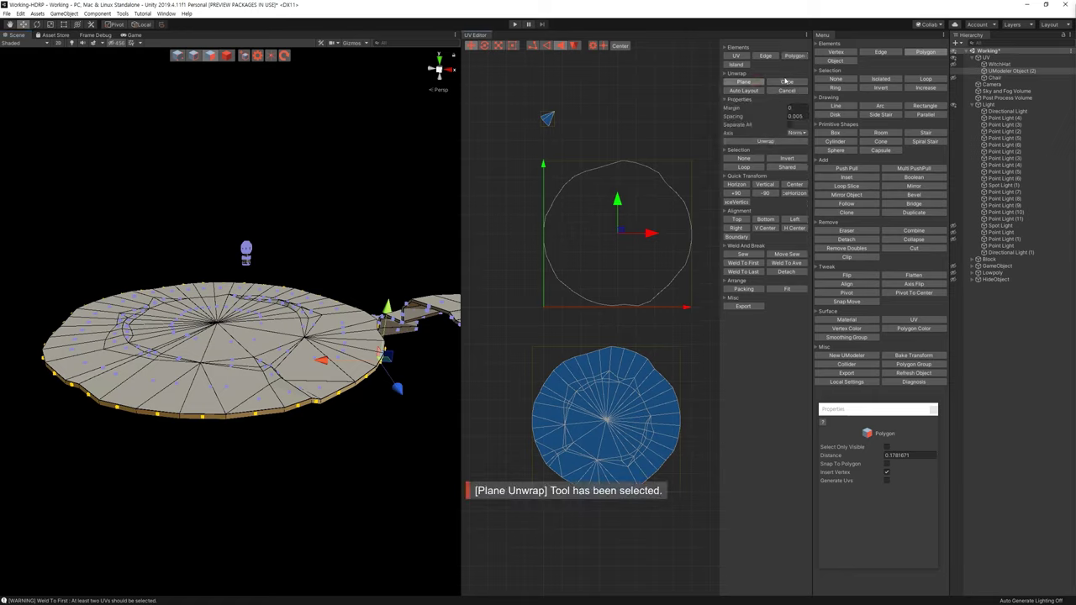
pyautogui.click(764, 141)
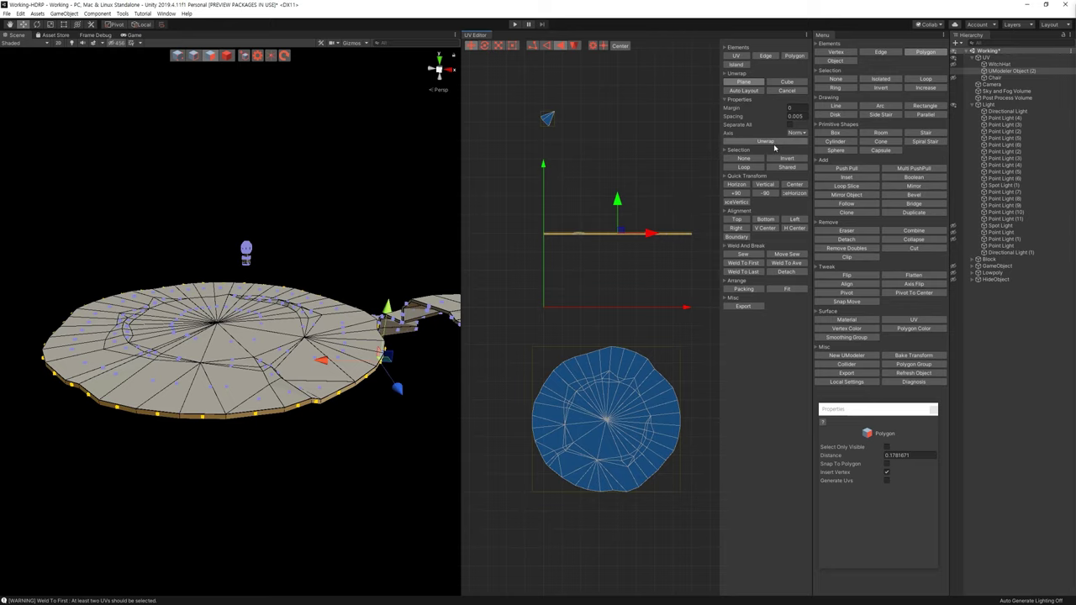
pyautogui.click(786, 83)
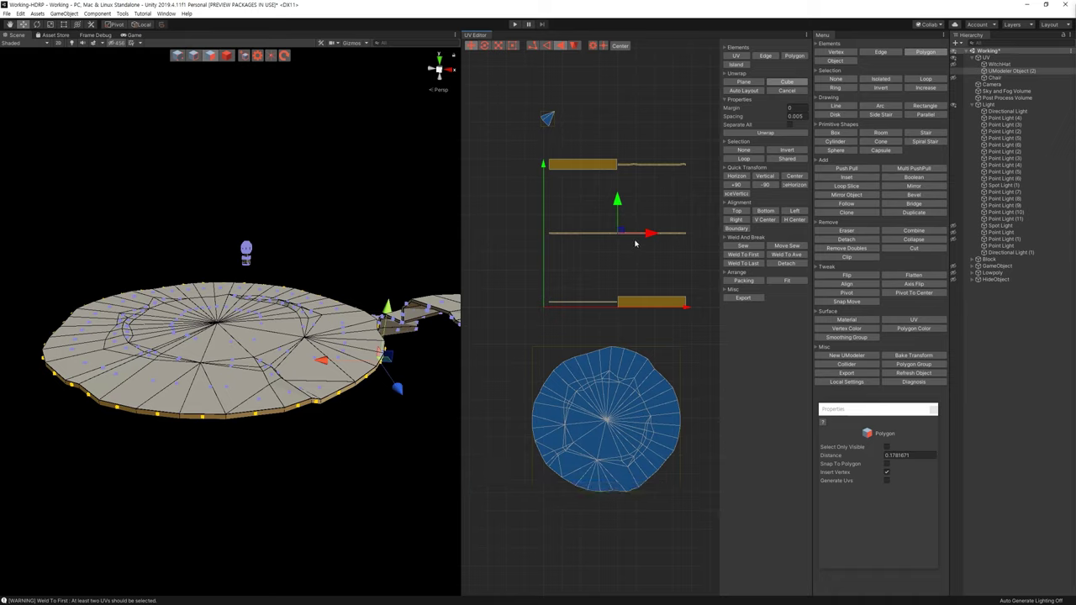
# Undo the last two unwraps and re-unwrap the disc with Auto Layout
pyautogui.hotkey('ctrl', 'z')
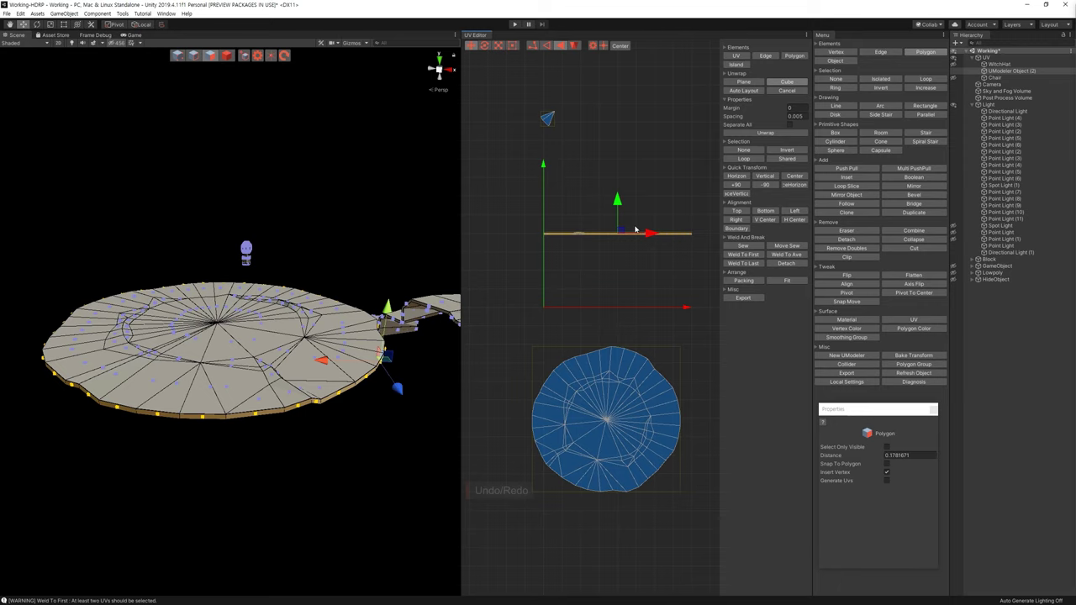
pyautogui.hotkey('ctrl', 'z')
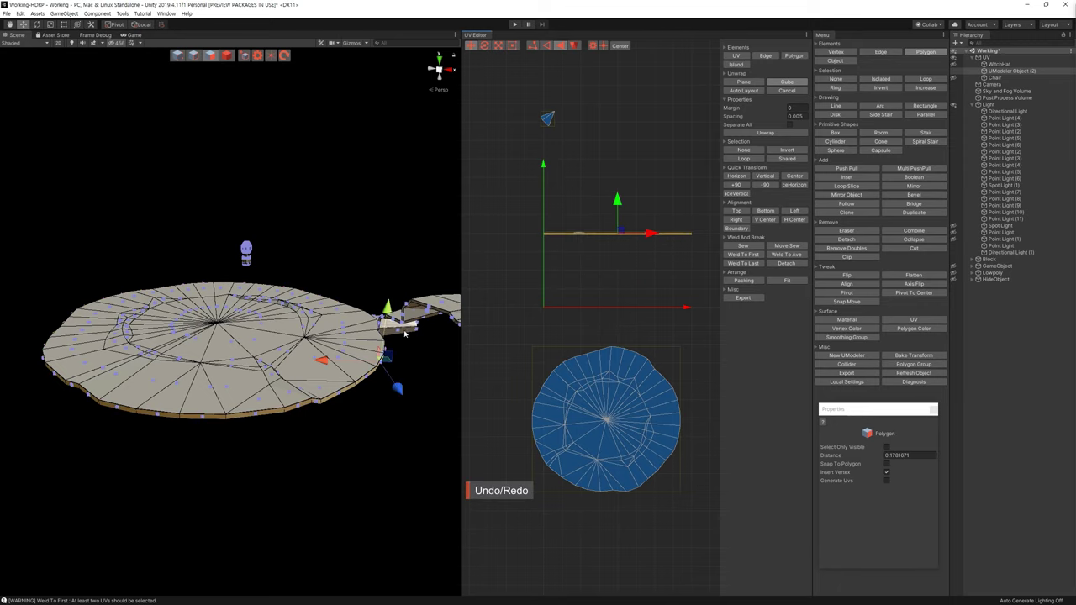
pyautogui.keyDown('alt'); pyautogui.moveTo(412, 329); pyautogui.dragTo(404, 242); pyautogui.keyUp('alt')
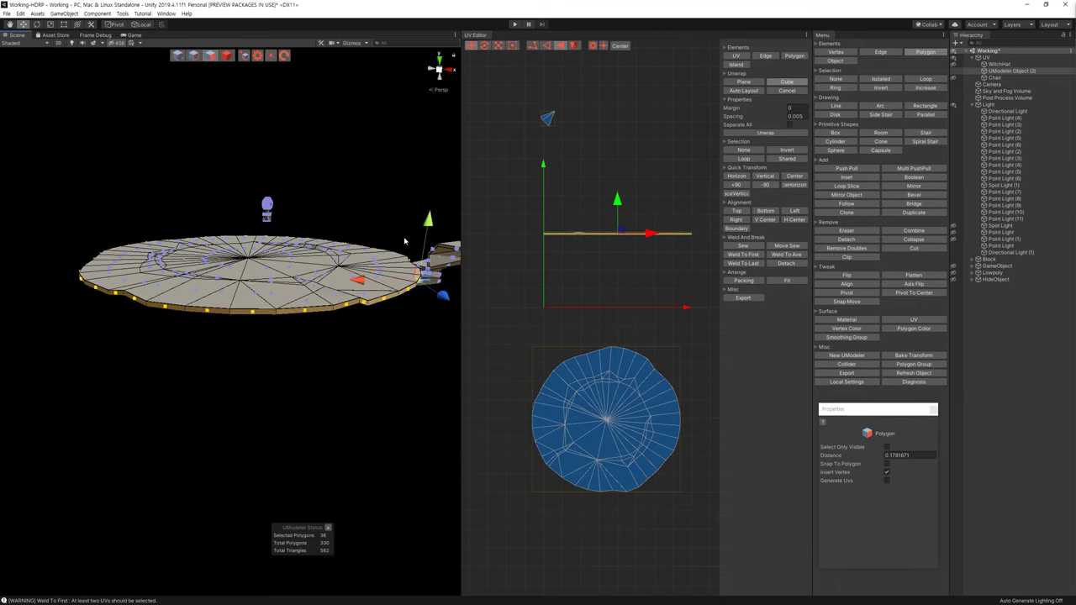
pyautogui.scroll(5, 404, 242)
pyautogui.click(756, 91)
pyautogui.click(755, 91)
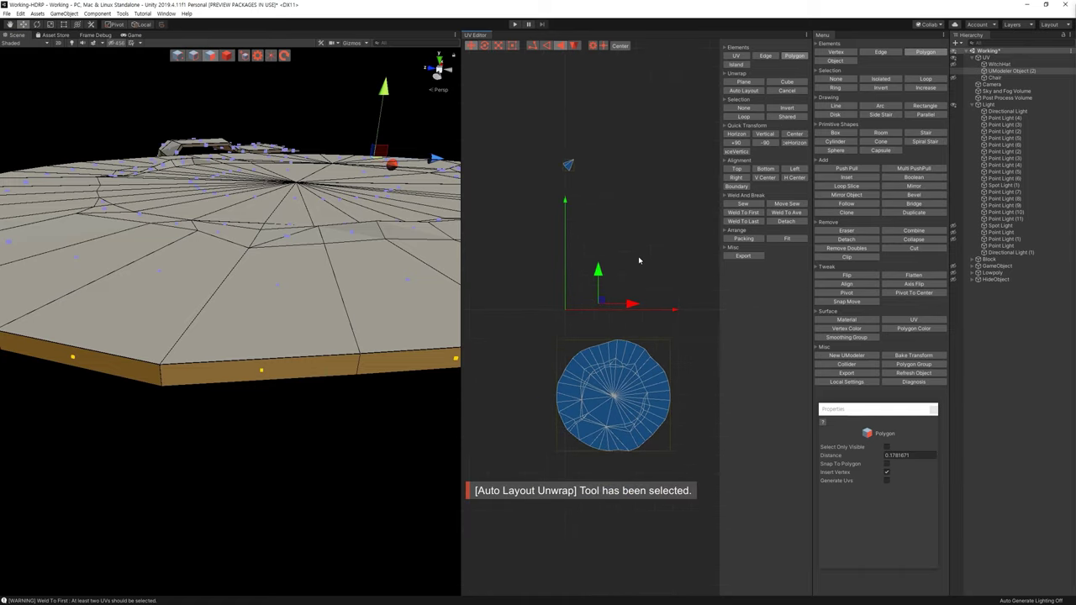
# Frame the round UV island and pick faces on the disc's top
pyautogui.press('f')
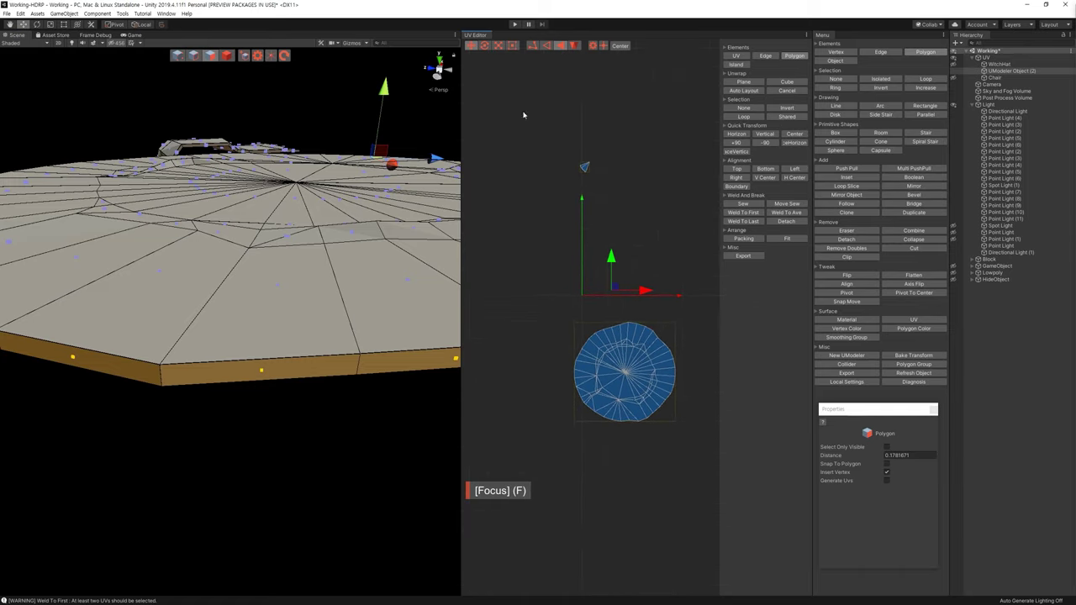
pyautogui.click(421, 234)
pyautogui.keyDown('alt'); pyautogui.moveTo(420, 234); pyautogui.dragTo(379, 244); pyautogui.keyUp('alt')
pyautogui.click(756, 91)
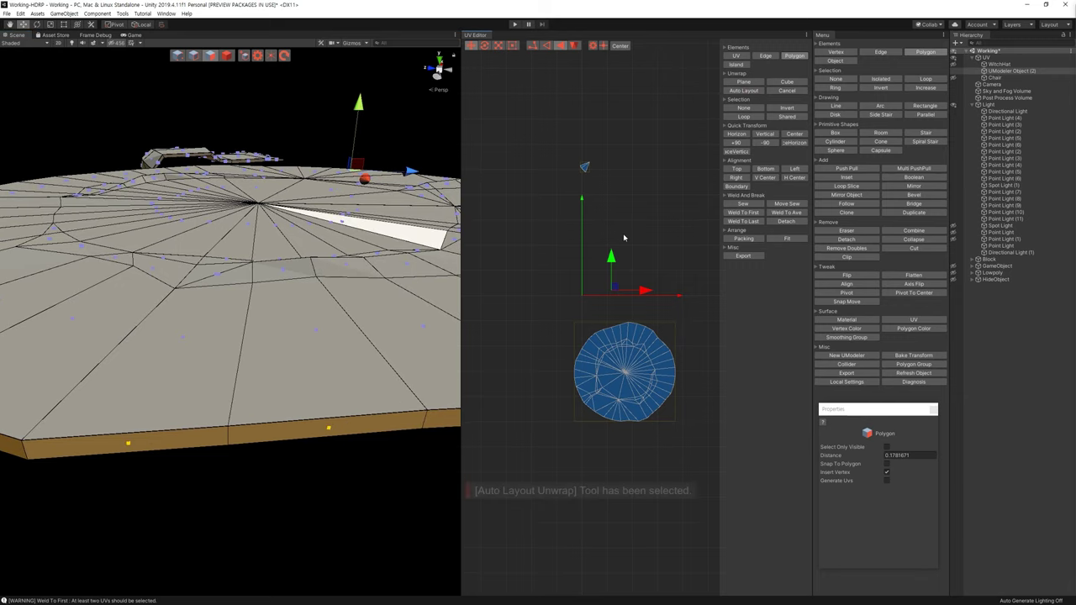
pyautogui.scroll(-5, 316, 243)
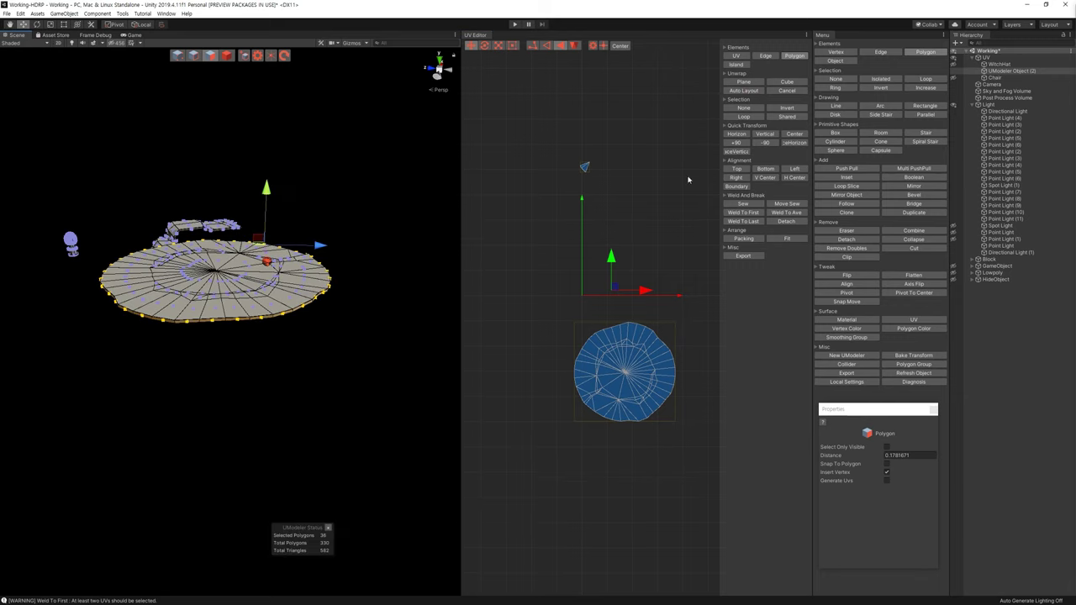
pyautogui.click(753, 91)
pyautogui.scroll(5, 307, 219)
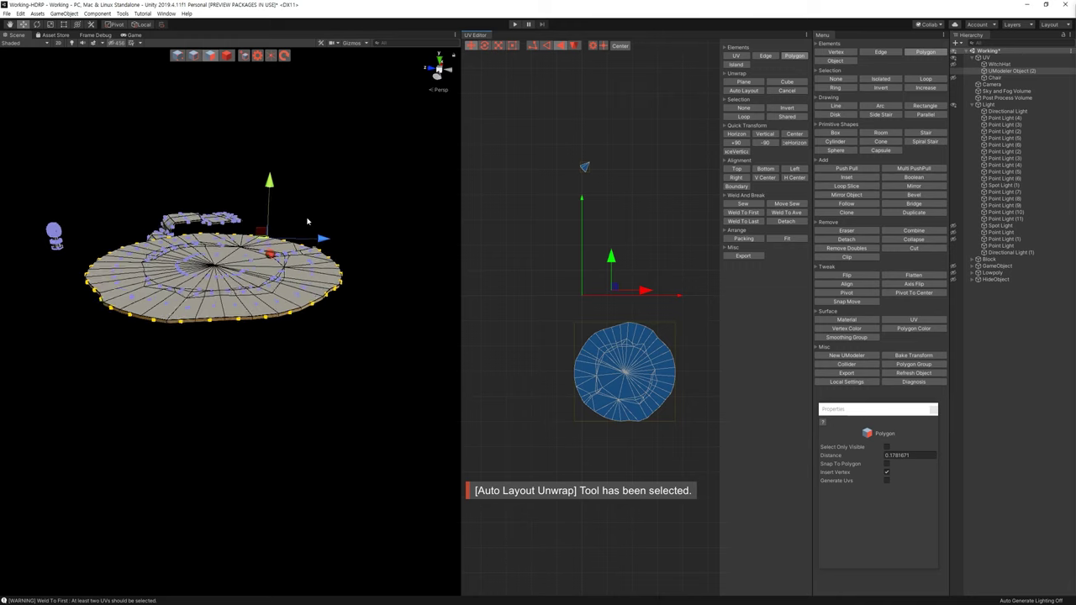
pyautogui.scroll(-5, 307, 218)
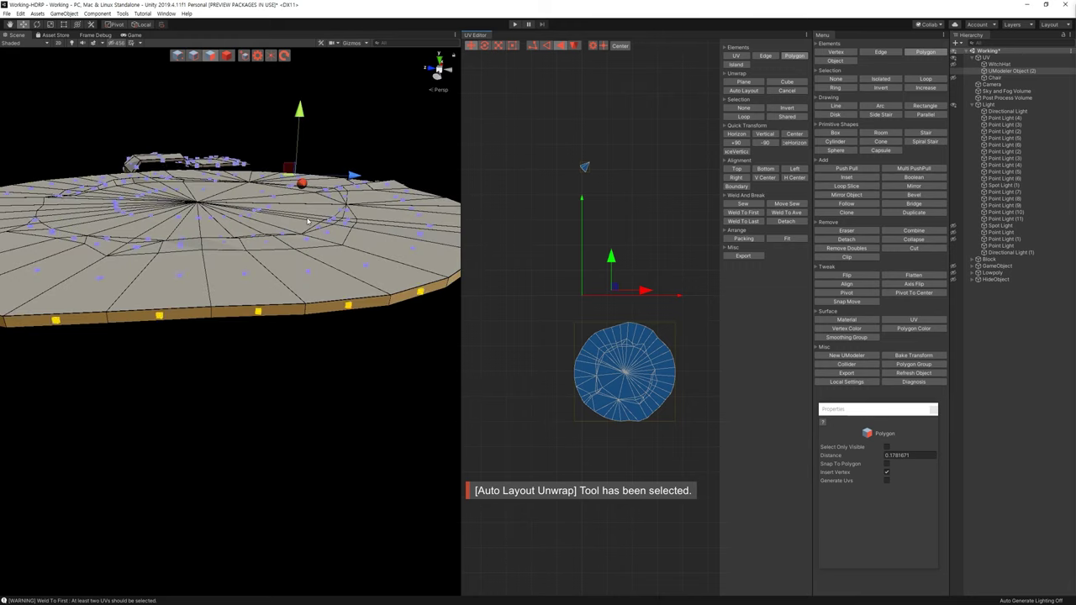
# Narrow the selection to one rim side face and auto-lay out its UVs as a strip
pyautogui.click(347, 311)
pyautogui.keyDown('ctrl'); pyautogui.click(279, 316); pyautogui.keyUp('ctrl')
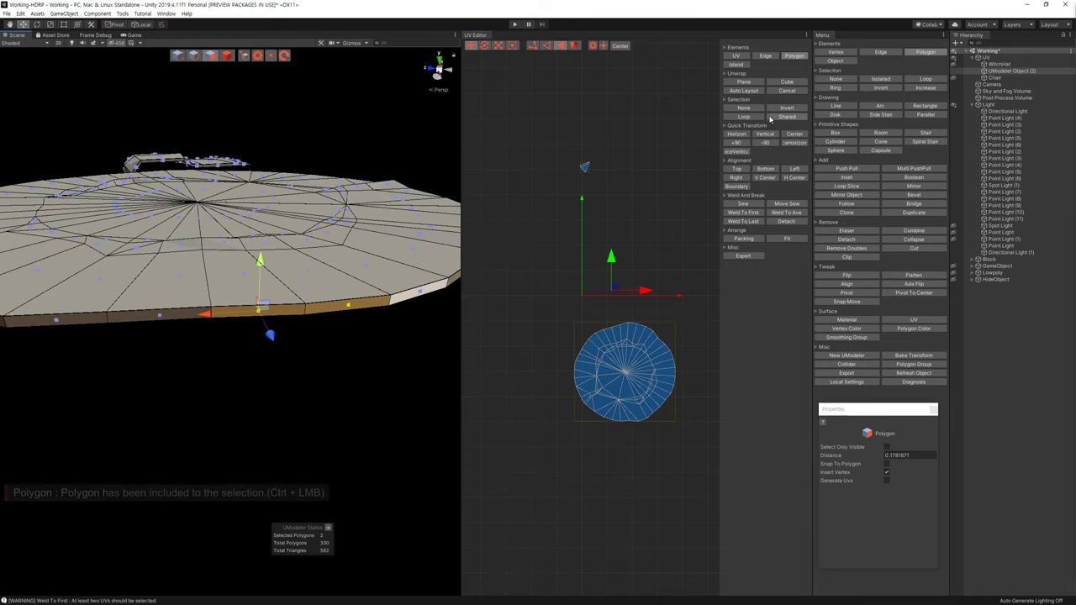
pyautogui.click(754, 90)
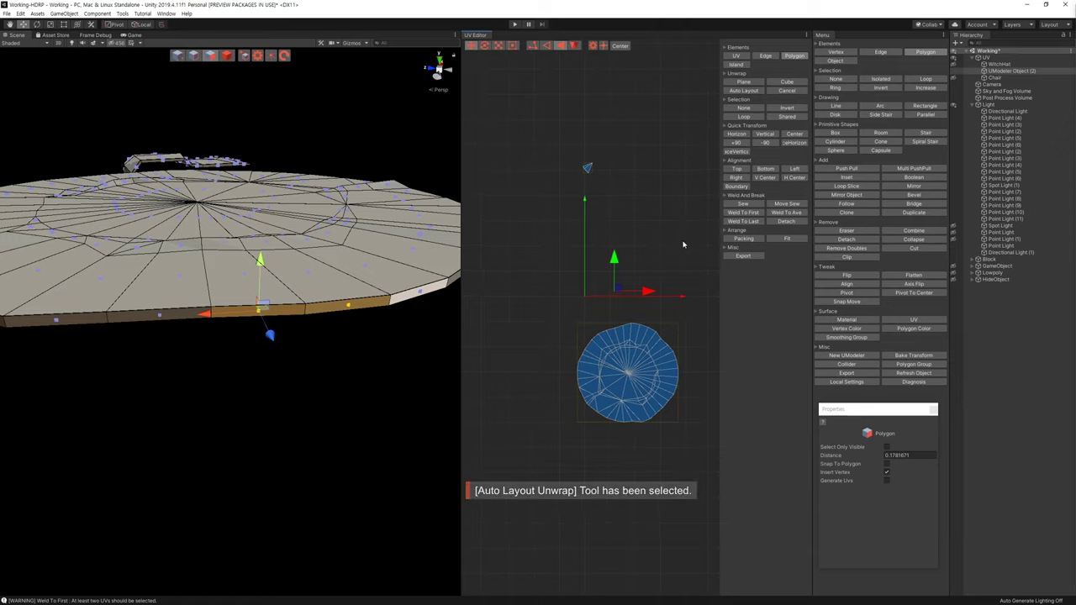
pyautogui.click(343, 307)
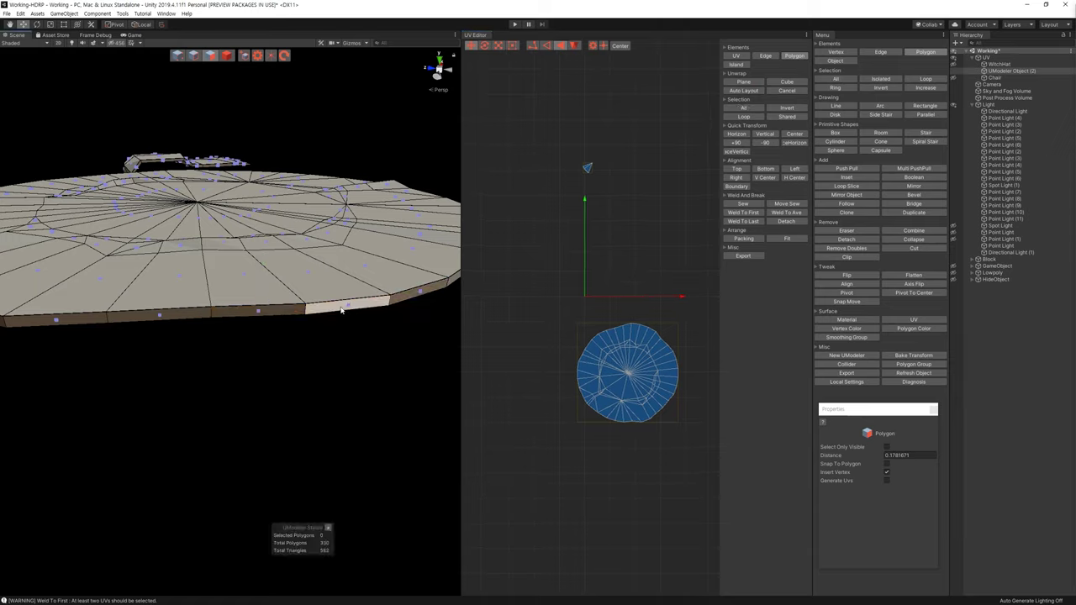
pyautogui.click(743, 89)
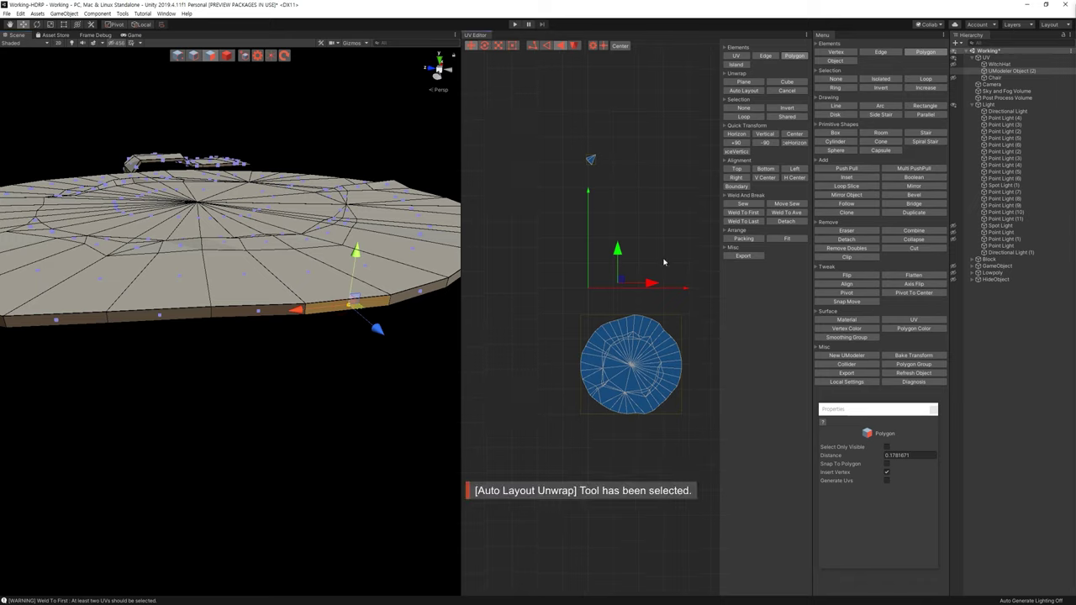
pyautogui.moveTo(553, 270); pyautogui.dragTo(685, 300)
pyautogui.press('f')
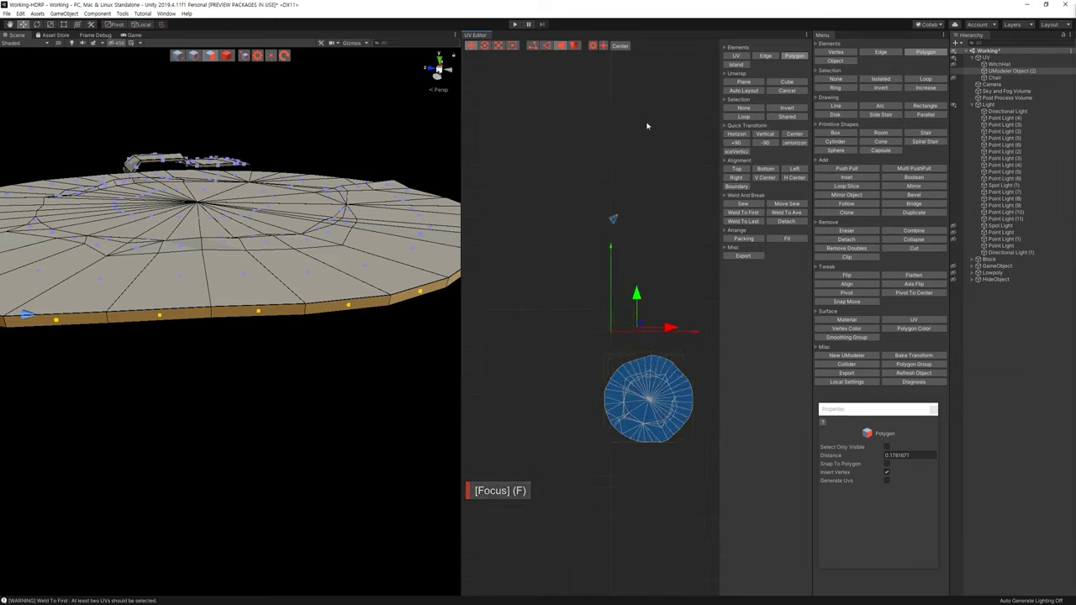
pyautogui.moveTo(367, 351)
pyautogui.keyDown('alt'); pyautogui.mouseDown()
pyautogui.moveTo(65, 293)
pyautogui.moveTo(302, 335)
pyautogui.mouseUp(); pyautogui.keyUp('alt')
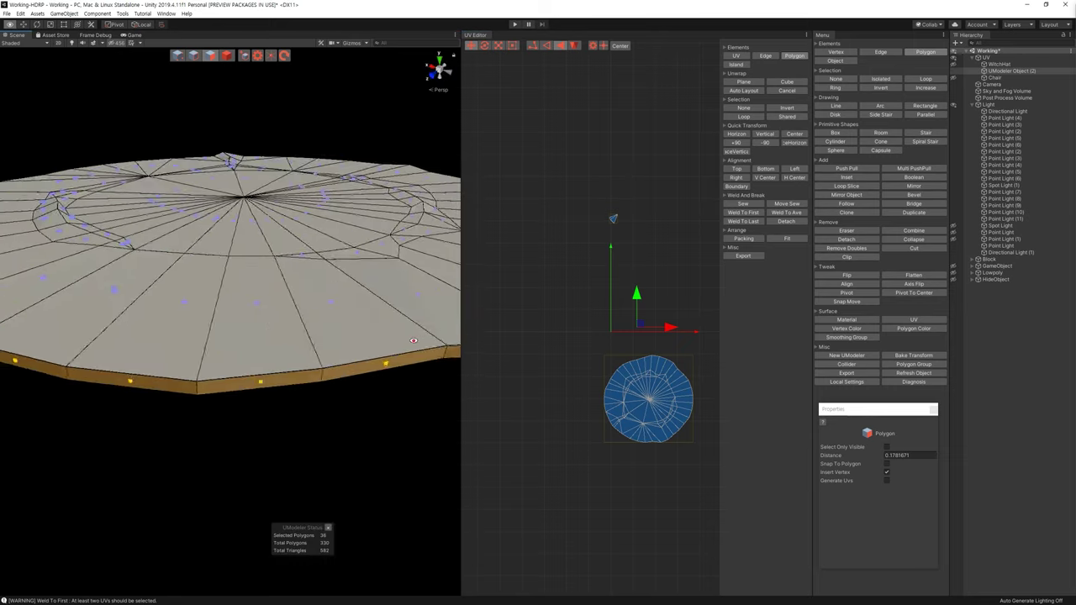
pyautogui.keyDown('alt'); pyautogui.moveTo(303, 335); pyautogui.dragTo(767, 132); pyautogui.keyUp('alt')
# Cube-unwrap the rim selection, then auto-lay out all the selected UV strips
pyautogui.click(795, 81)
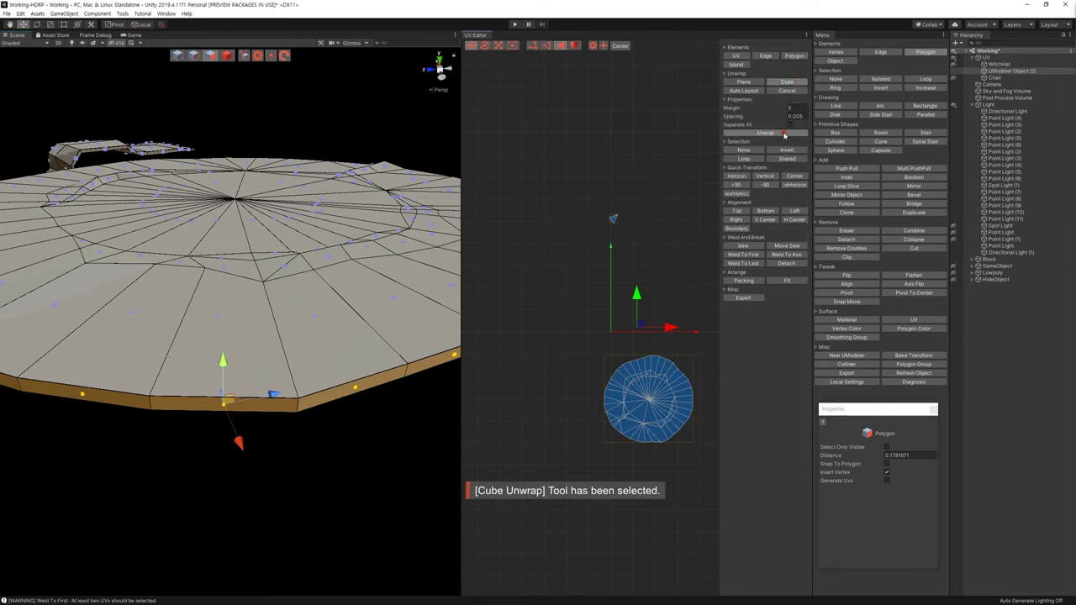
pyautogui.moveTo(661, 287); pyautogui.dragTo(638, 289)
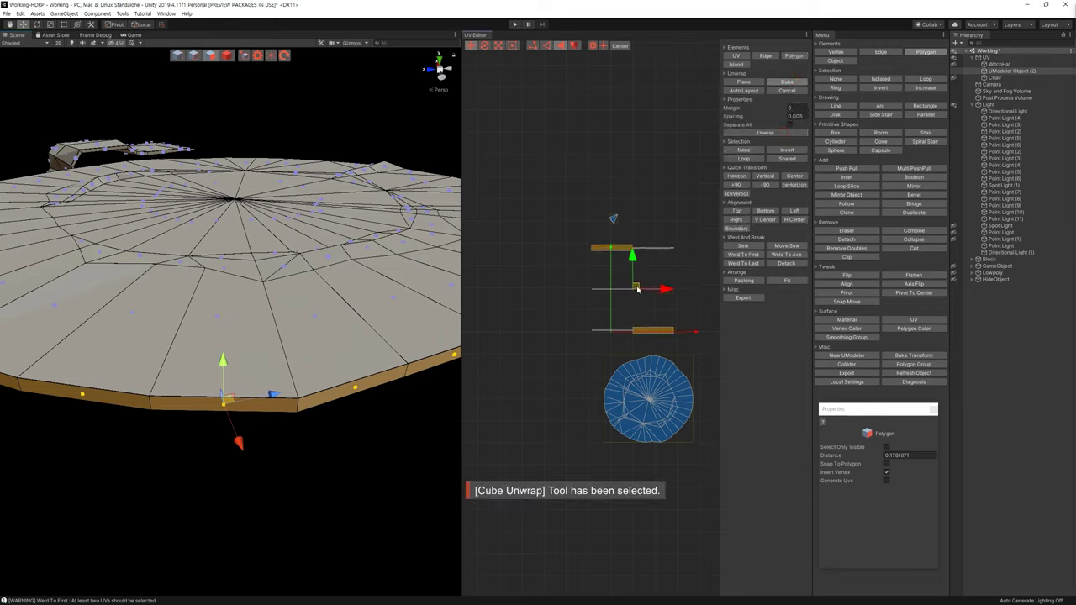
pyautogui.click(675, 229)
pyautogui.scroll(2, 619, 247)
pyautogui.scroll(2, 605, 266)
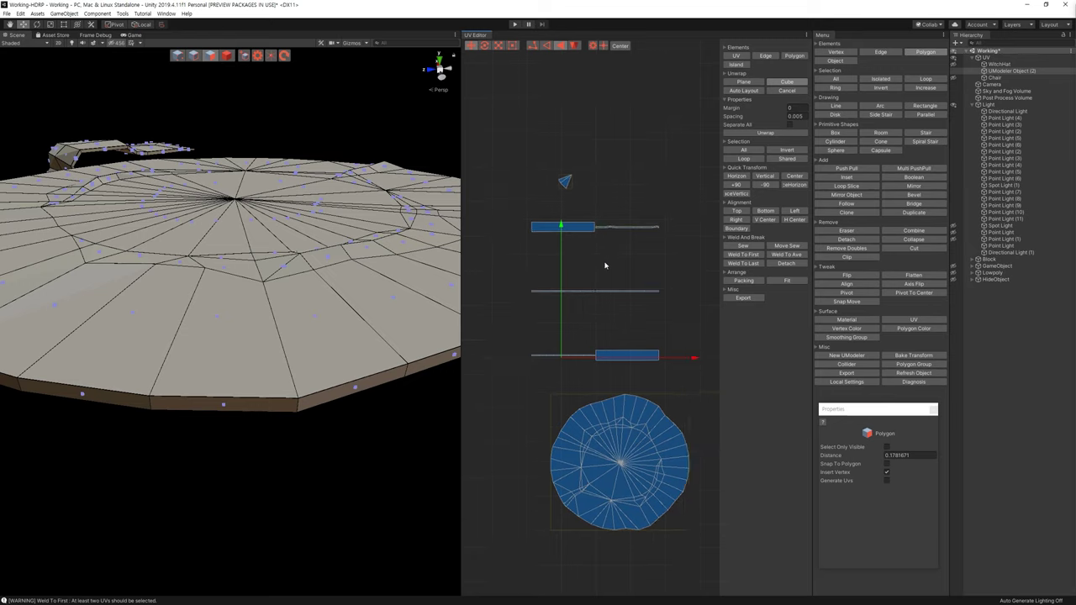
pyautogui.moveTo(706, 362); pyautogui.dragTo(734, 364)
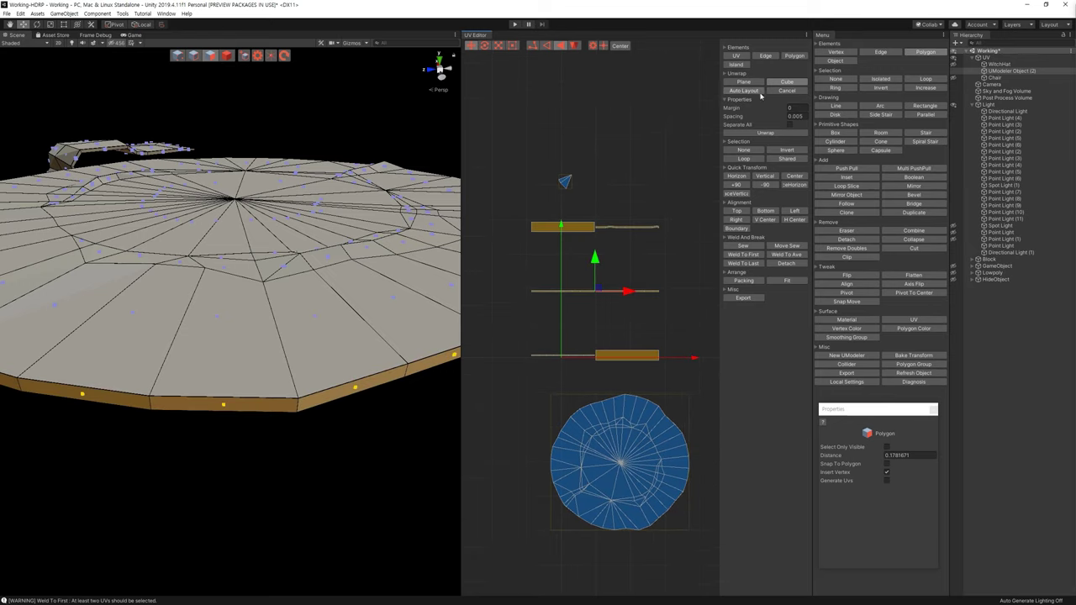
pyautogui.click(759, 92)
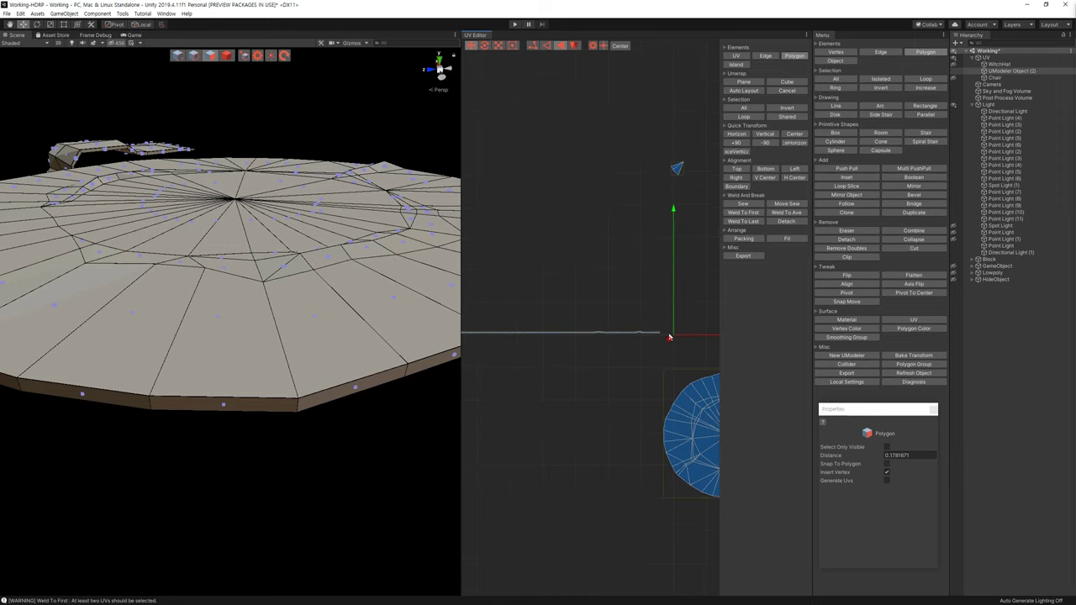
# Select individual rim side faces, frame their UV strips, then clear the selection
pyautogui.click(305, 294)
pyautogui.press('f')
pyautogui.keyDown('alt'); pyautogui.moveTo(20, 171); pyautogui.dragTo(51, 171); pyautogui.keyUp('alt')
pyautogui.click(402, 267)
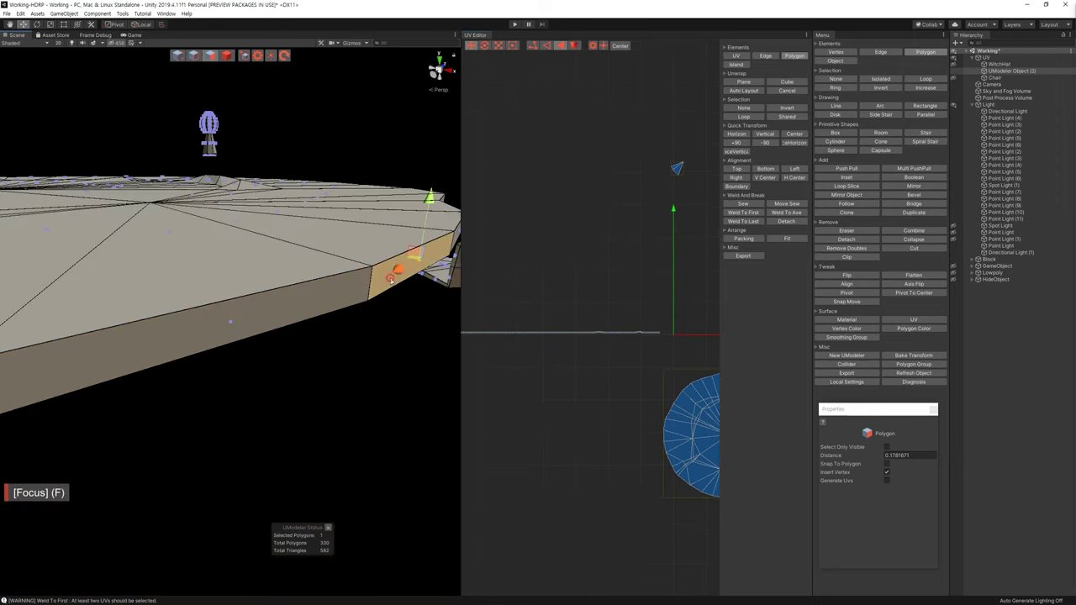
pyautogui.click(309, 303)
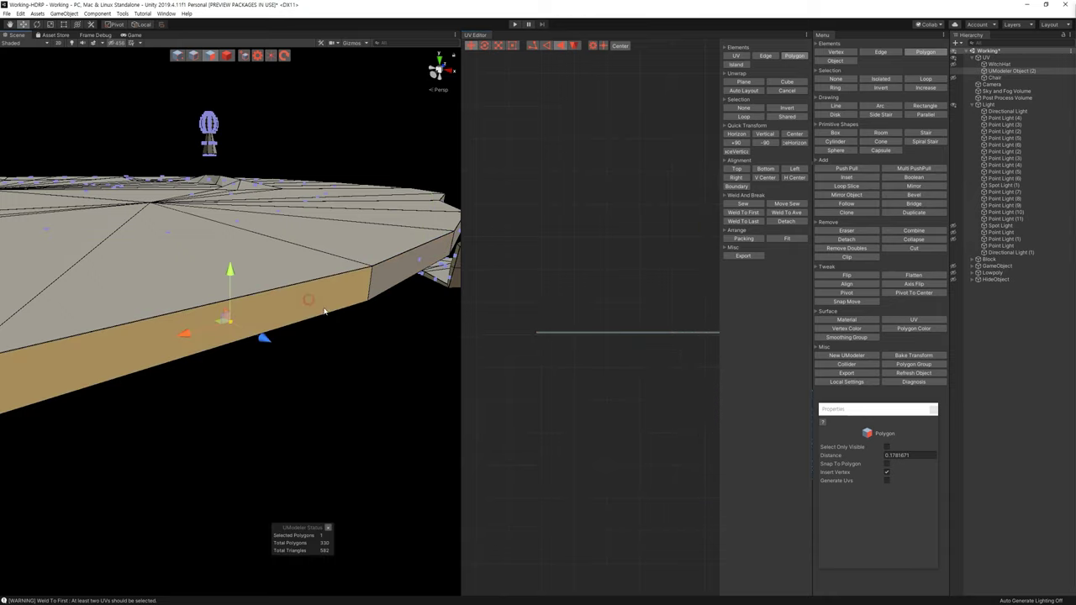
pyautogui.press('f')
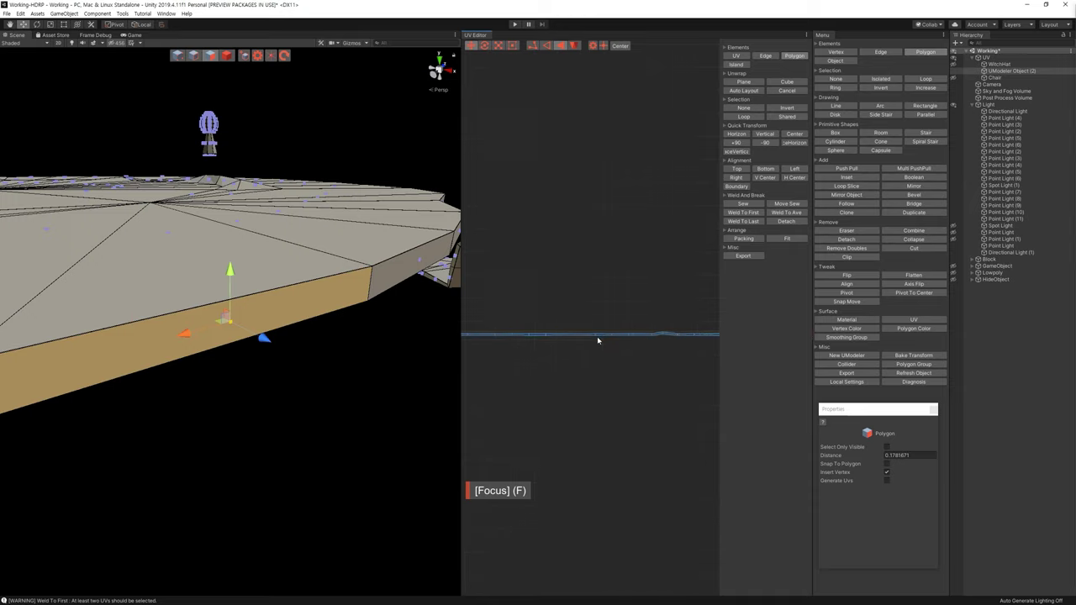
pyautogui.click(380, 267)
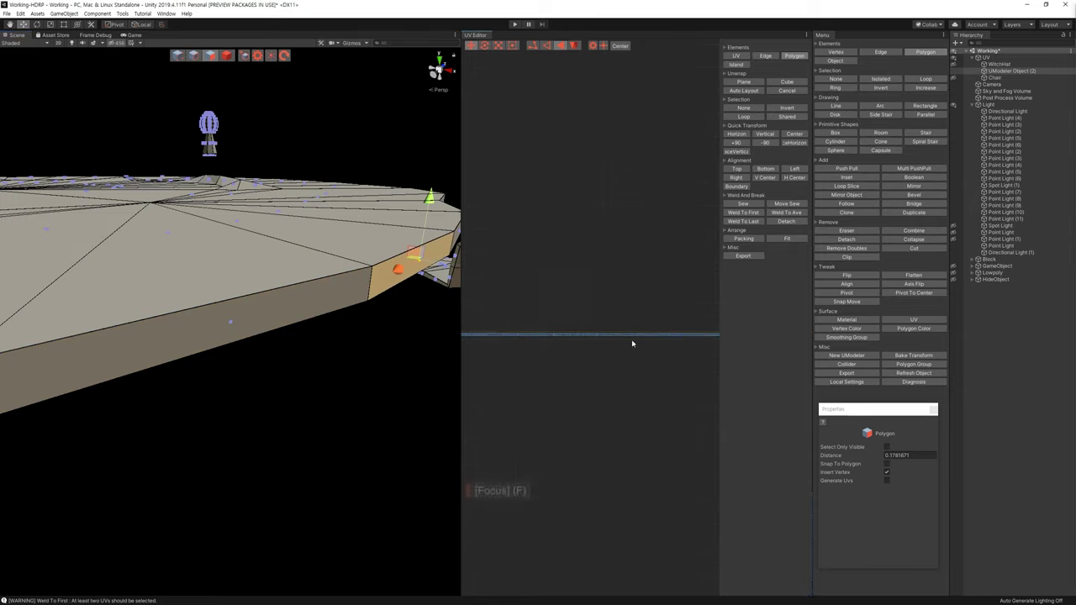
pyautogui.click(634, 379)
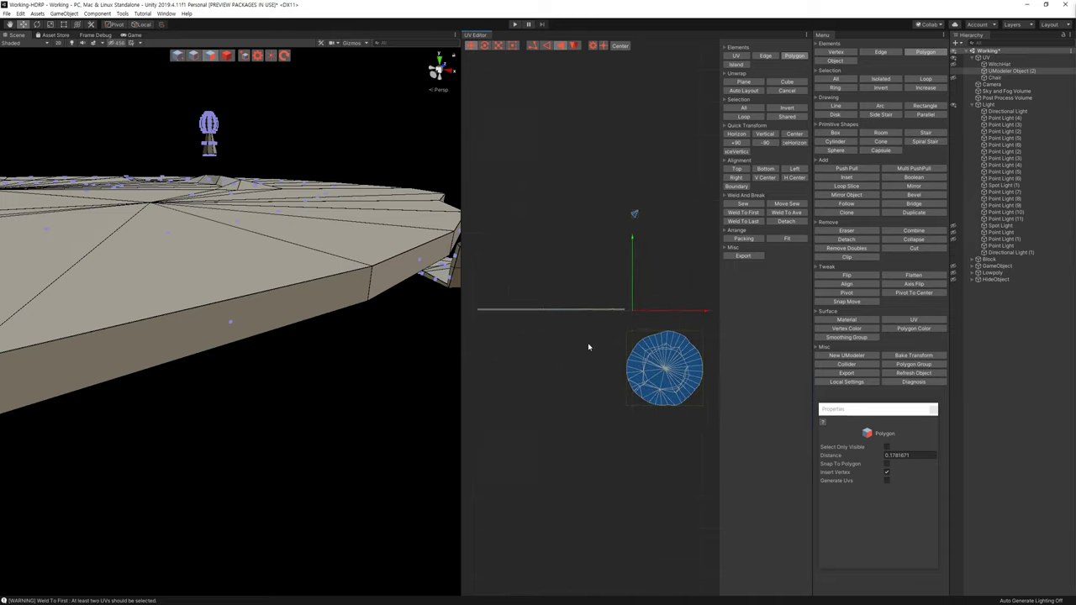
pyautogui.moveTo(501, 298); pyautogui.dragTo(479, 275)
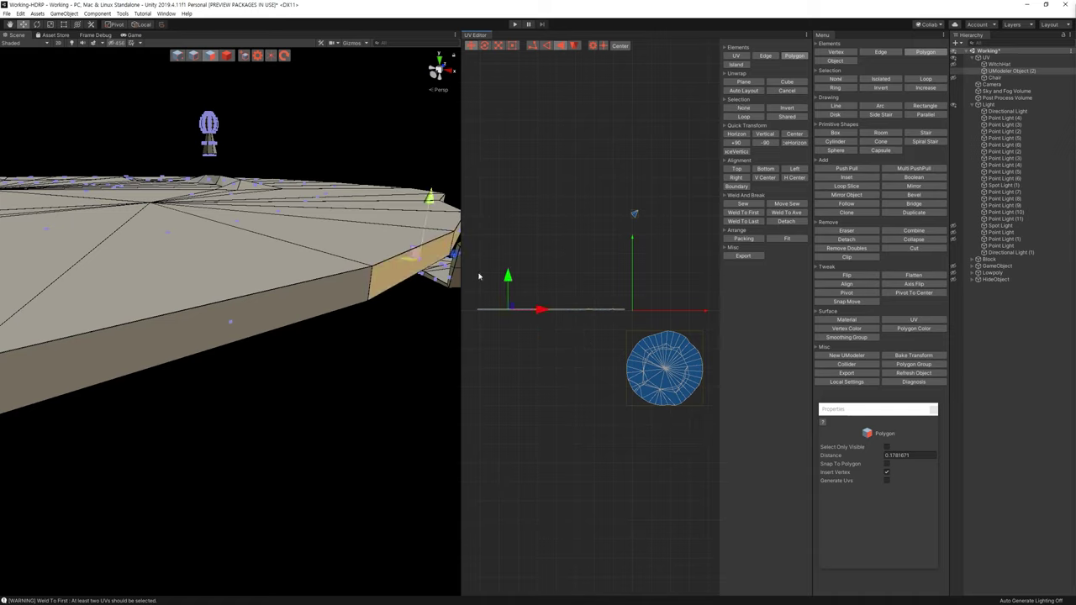
pyautogui.click(567, 345)
pyautogui.moveTo(540, 344); pyautogui.dragTo(544, 354, button='middle')
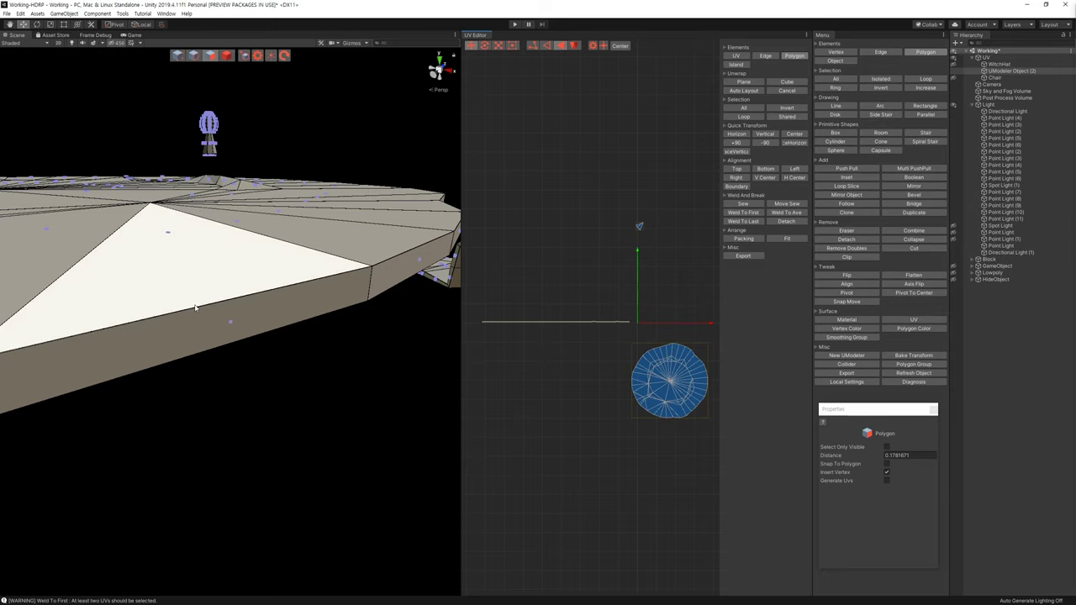
pyautogui.scroll(-5, 192, 308)
# Select the whole stair mesh, try Auto Layout on it, and undo the result
pyautogui.doubleClick(346, 319)
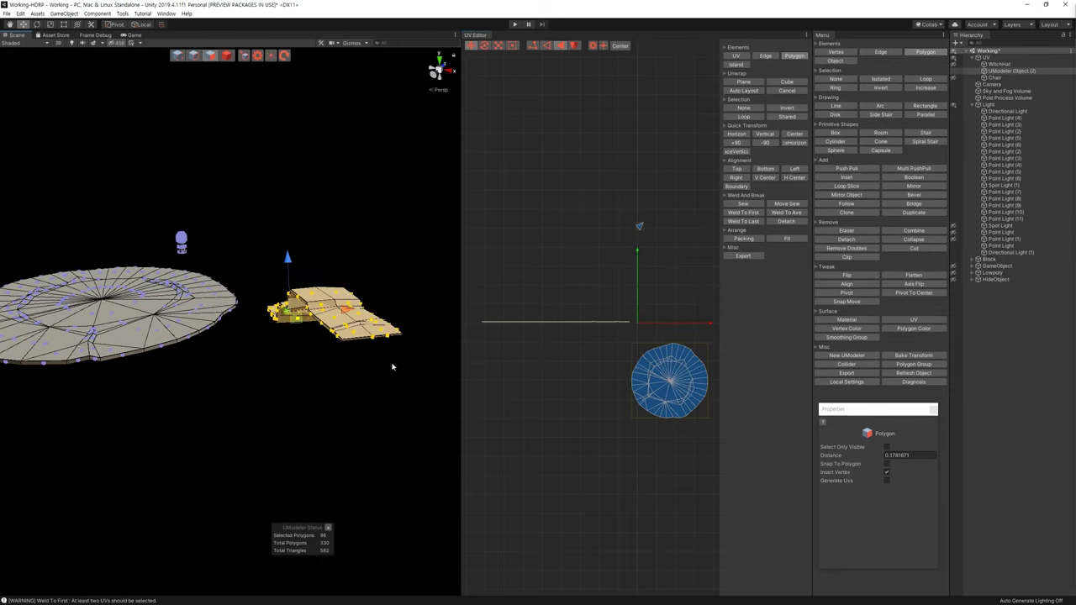
pyautogui.keyDown('alt'); pyautogui.moveTo(299, 229); pyautogui.dragTo(281, 314); pyautogui.keyUp('alt')
pyautogui.press('f')
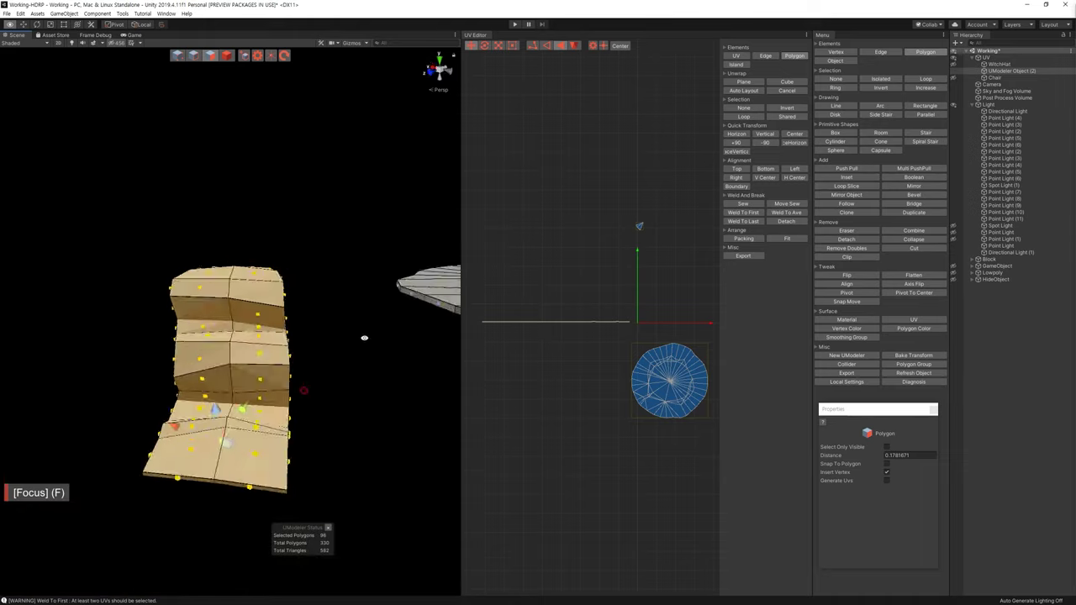
pyautogui.keyDown('alt'); pyautogui.moveTo(365, 305); pyautogui.dragTo(362, 392); pyautogui.keyUp('alt')
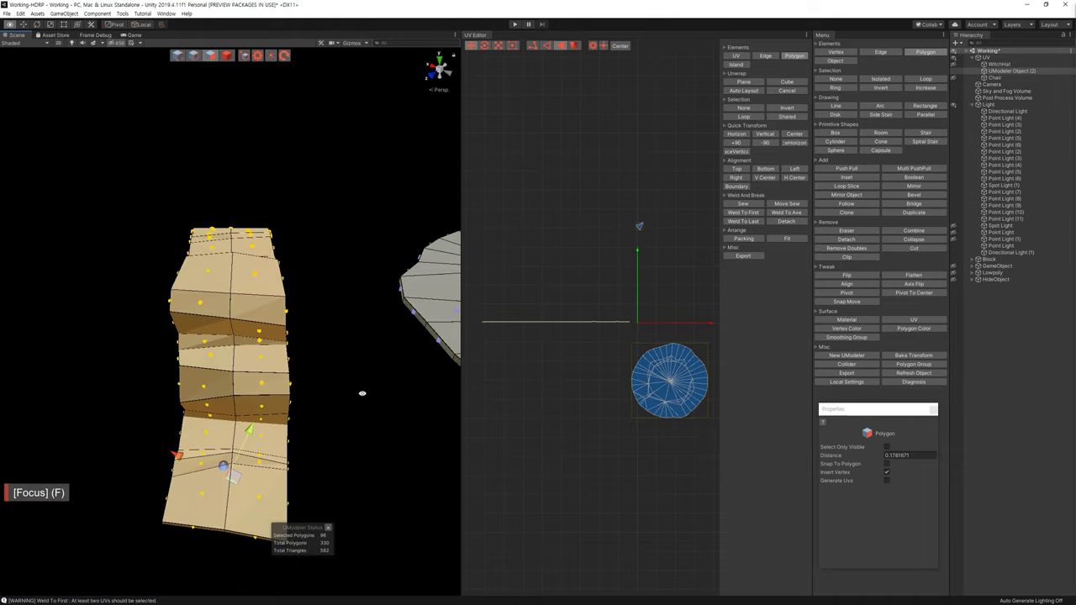
pyautogui.click(745, 90)
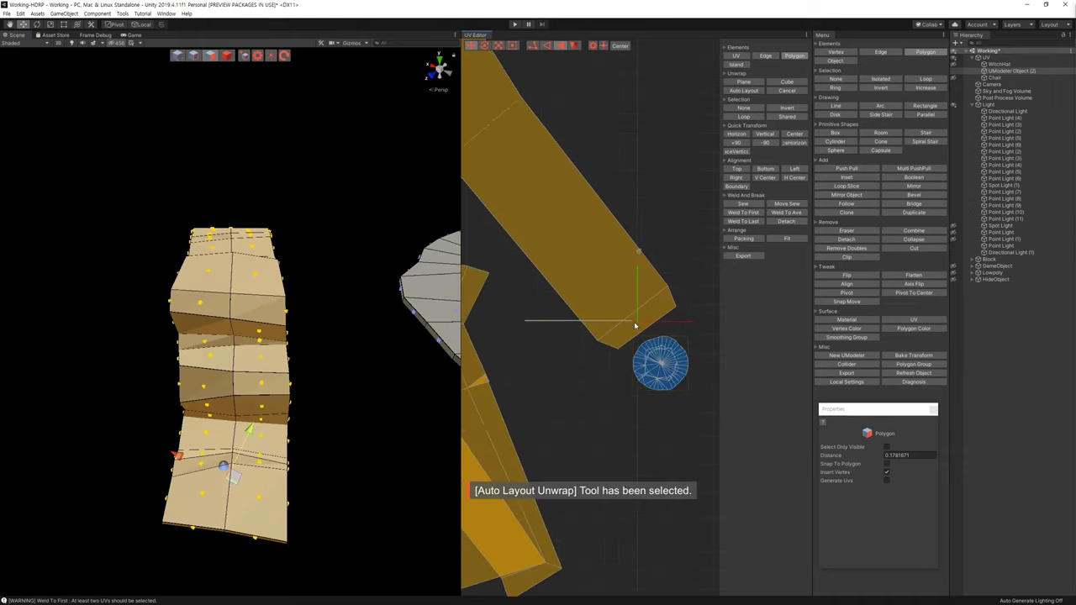
pyautogui.hotkey('ctrl', 'z')
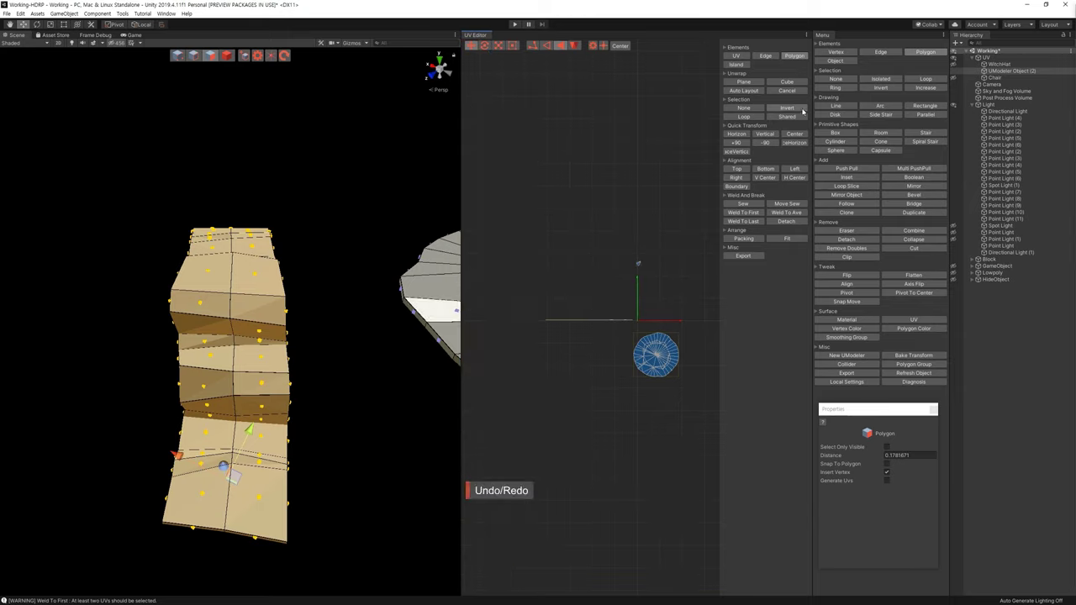
# Apply a Cube unwrap to the stair faces and frame the resulting island grid
pyautogui.click(786, 81)
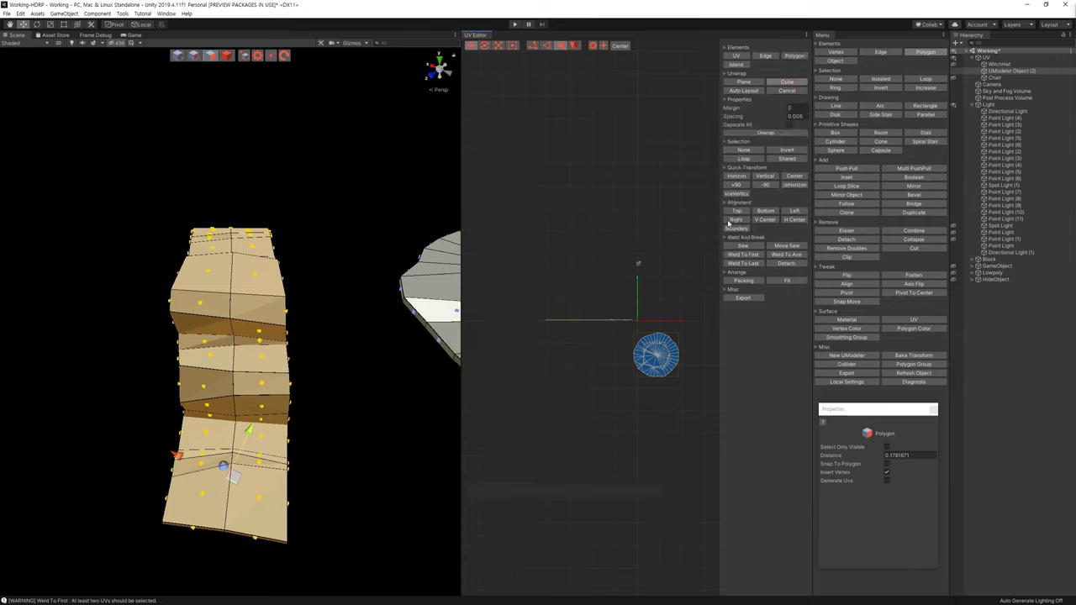
pyautogui.click(784, 132)
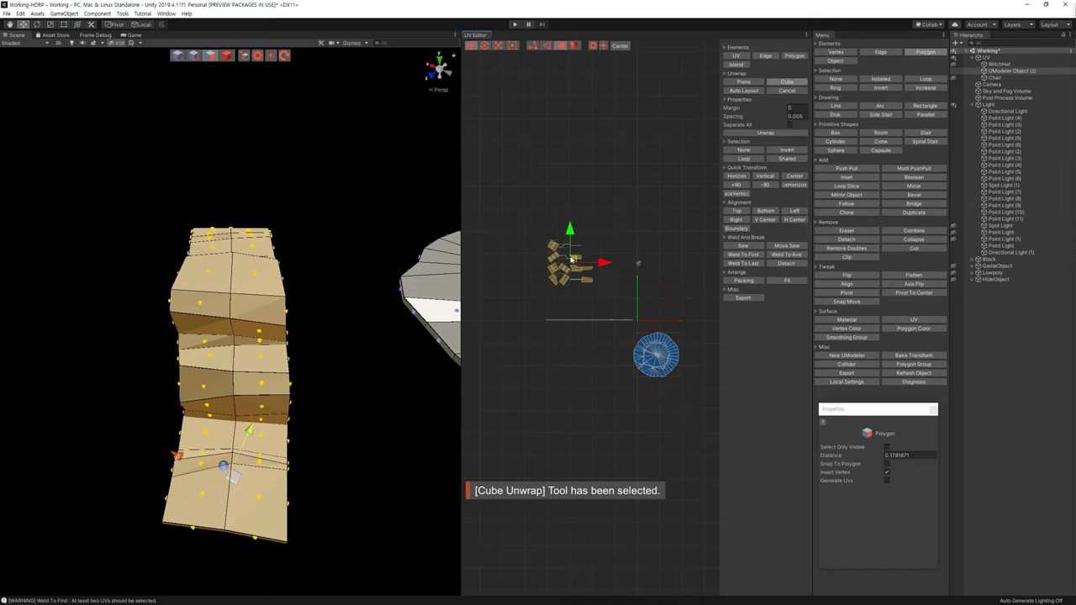
pyautogui.press('f')
pyautogui.press('f')
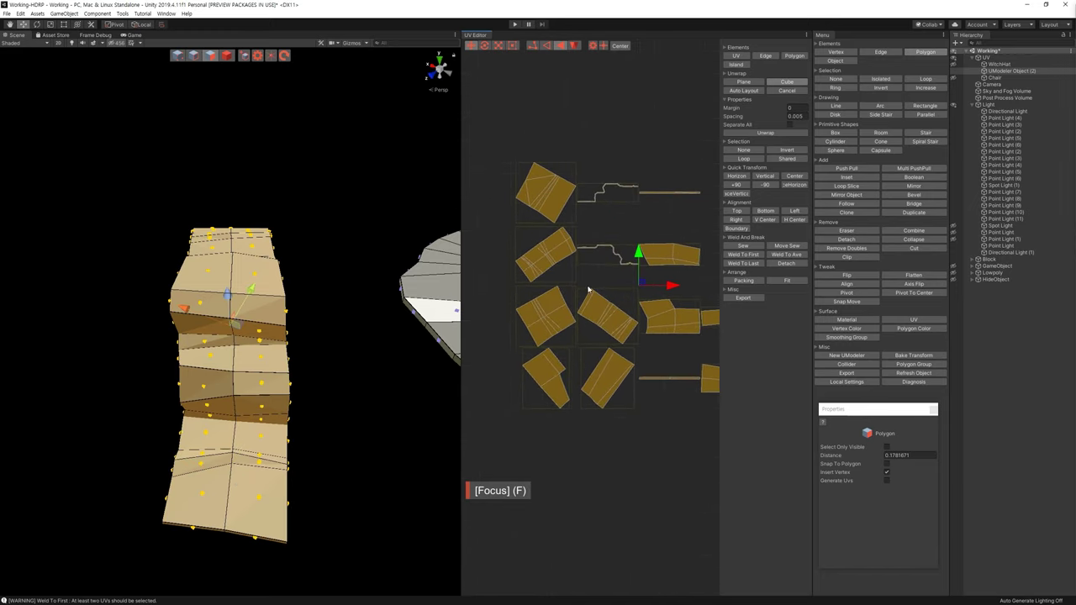
pyautogui.click(523, 242)
pyautogui.click(532, 256)
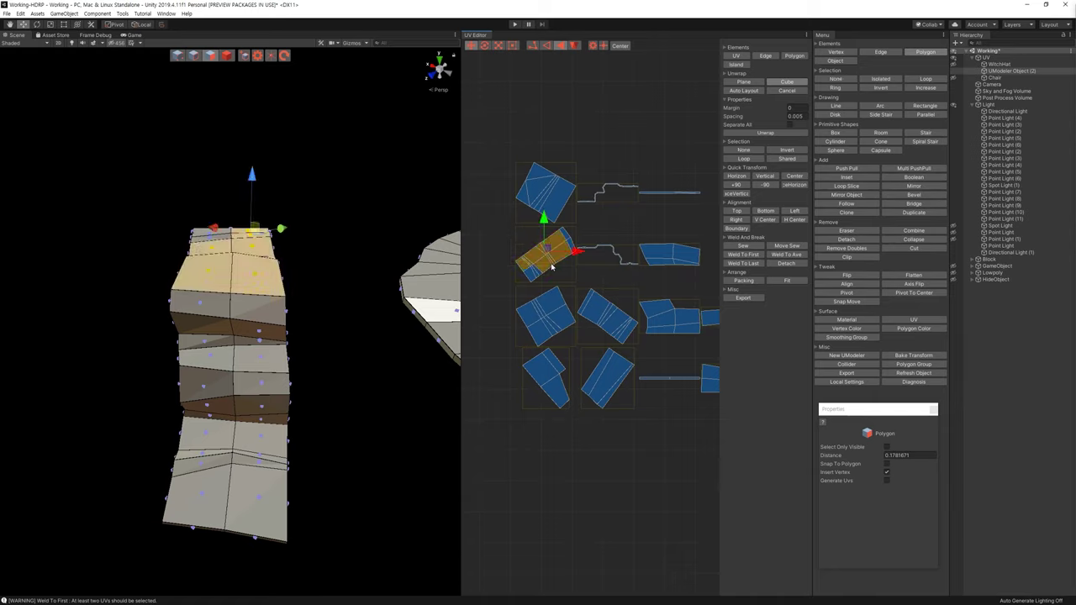
pyautogui.click(594, 273)
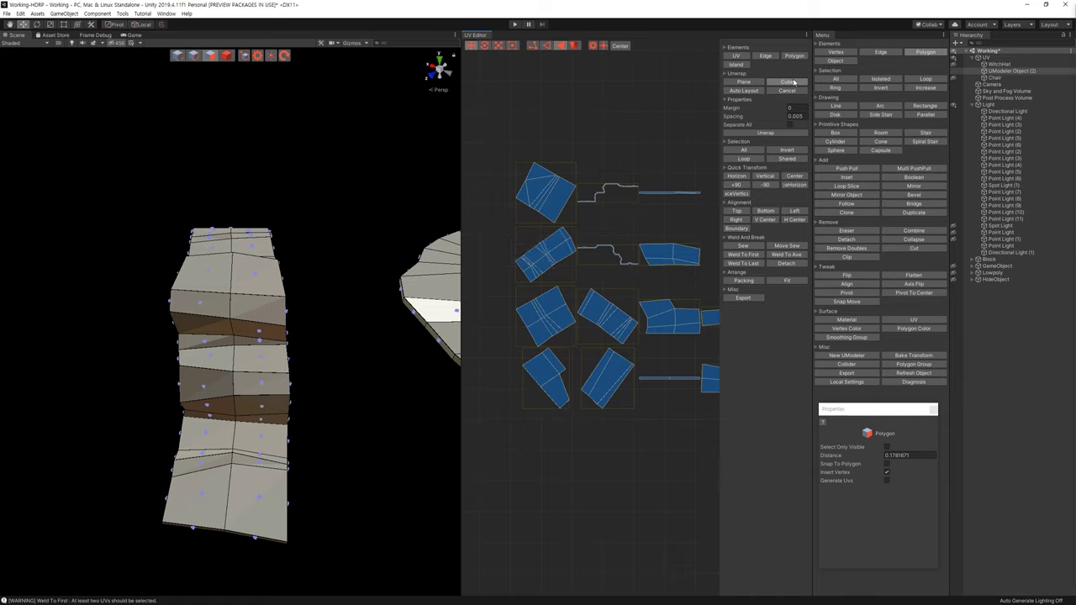
# In Island mode, move the top-face island upper left and another island to the left
pyautogui.press('4')
pyautogui.click(556, 258)
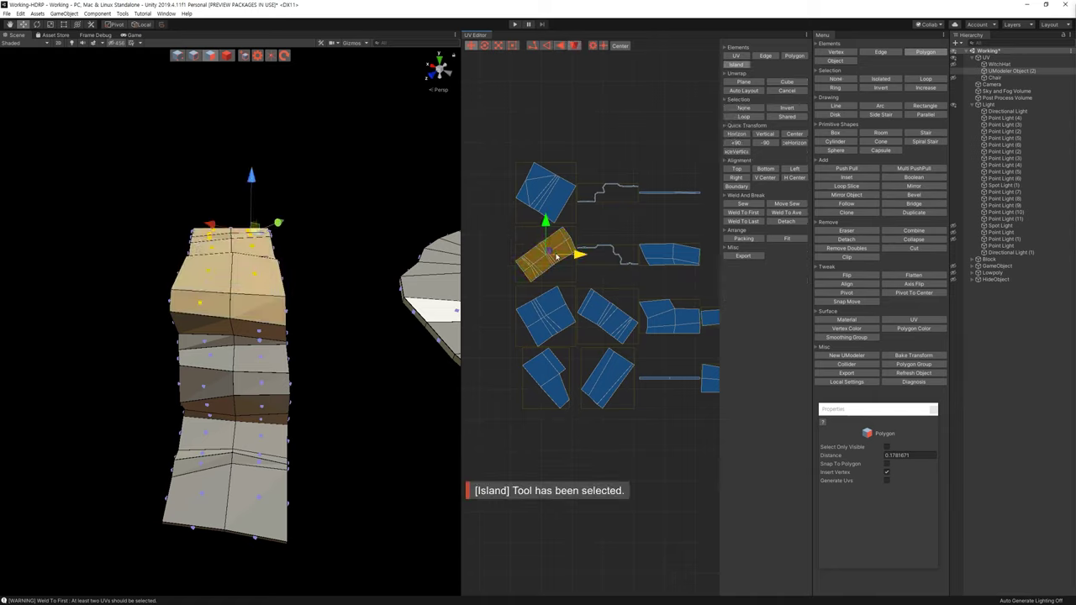
pyautogui.keyDown('alt'); pyautogui.moveTo(282, 181); pyautogui.dragTo(293, 308); pyautogui.keyUp('alt')
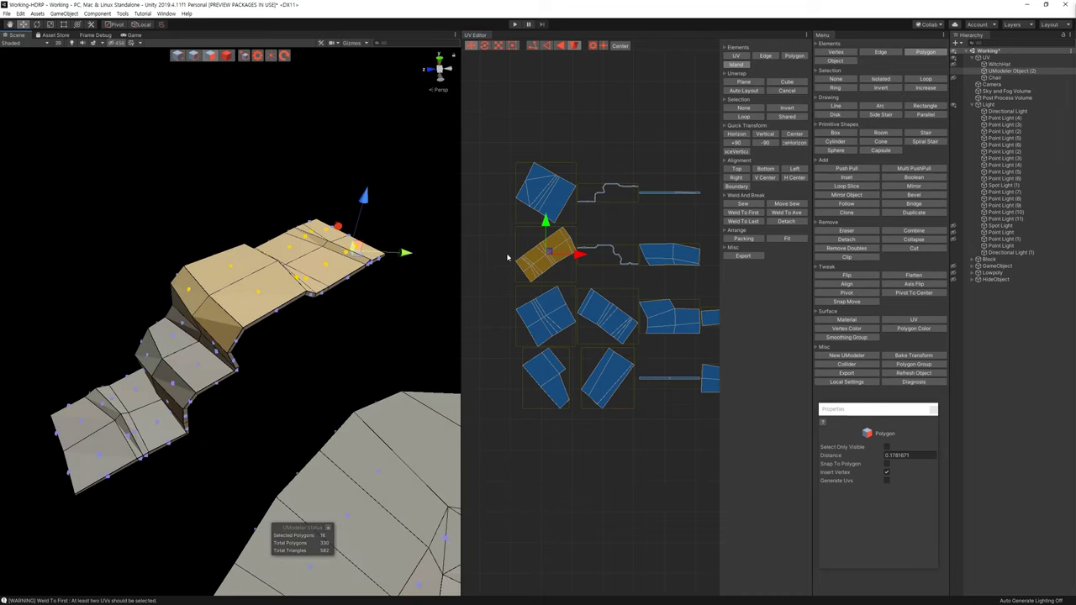
pyautogui.moveTo(553, 259); pyautogui.dragTo(496, 221)
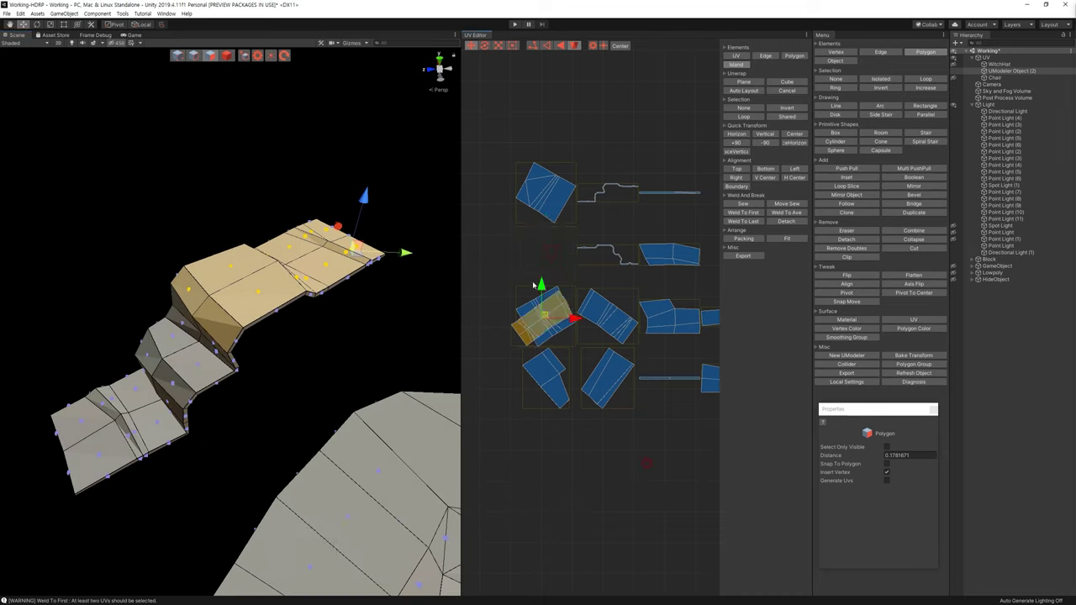
pyautogui.moveTo(496, 221); pyautogui.dragTo(578, 242, button='middle')
pyautogui.moveTo(551, 238); pyautogui.dragTo(532, 210)
pyautogui.keyDown('alt'); pyautogui.moveTo(277, 320); pyautogui.dragTo(230, 328); pyautogui.keyUp('alt')
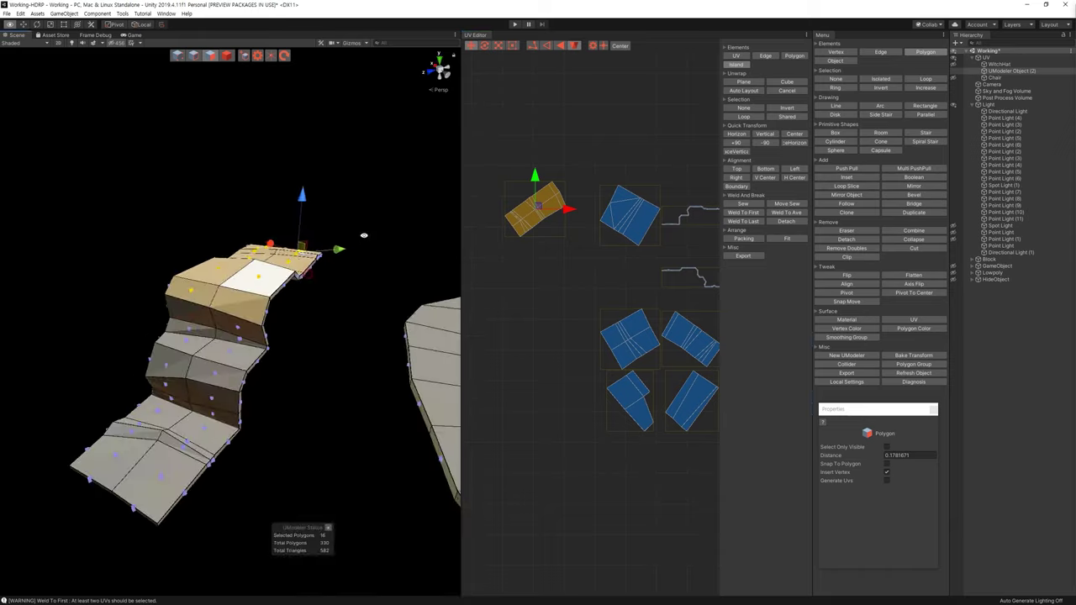
pyautogui.moveTo(504, 319); pyautogui.dragTo(577, 312, button='middle')
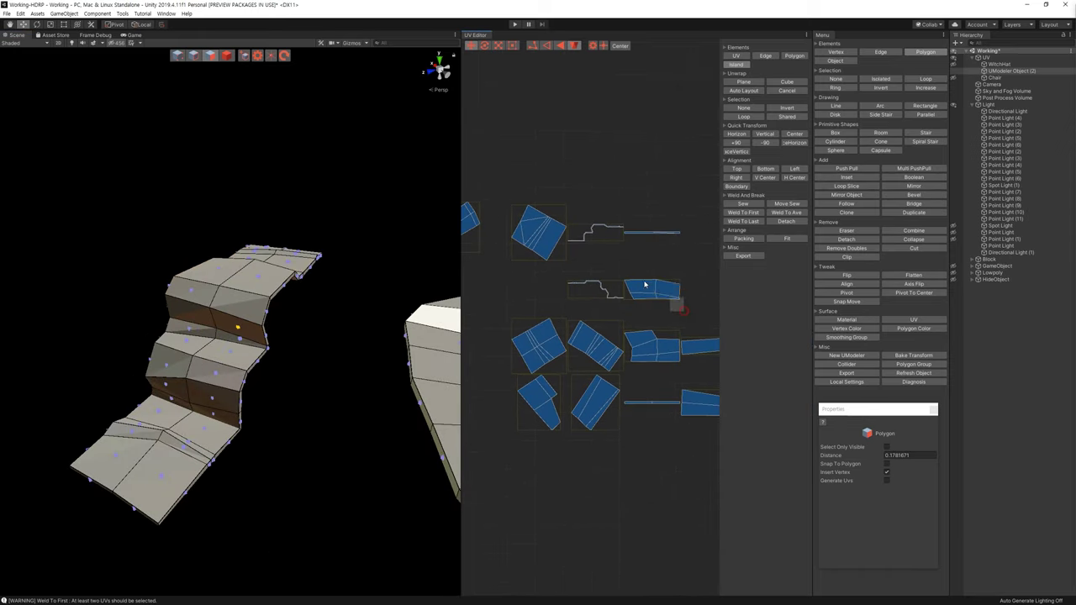
pyautogui.click(654, 289)
pyautogui.moveTo(653, 288); pyautogui.dragTo(503, 287)
pyautogui.moveTo(502, 288); pyautogui.dragTo(625, 300, button='middle')
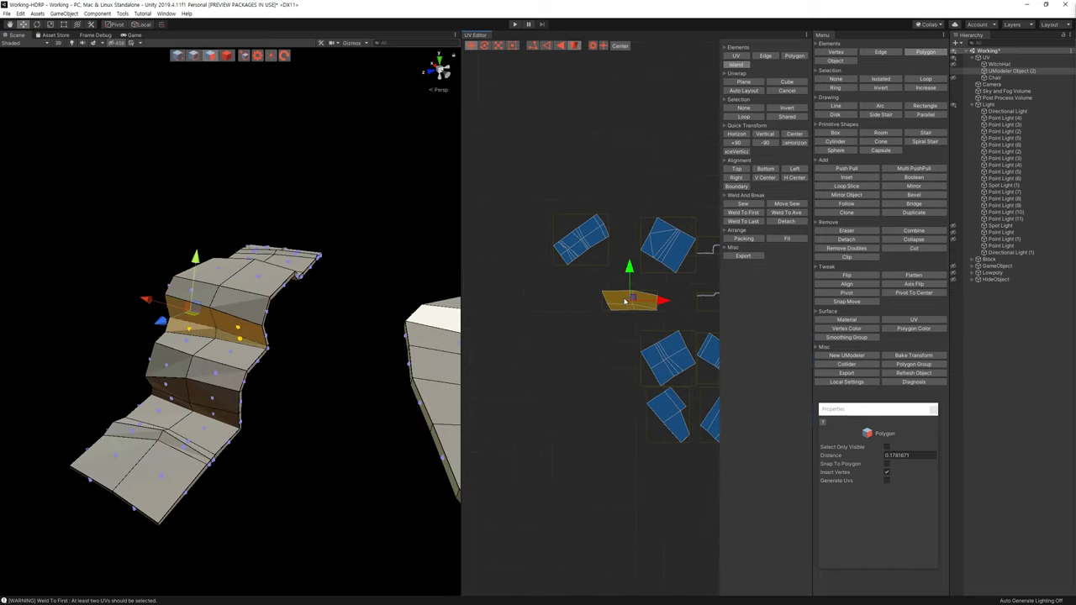
pyautogui.moveTo(632, 300); pyautogui.dragTo(561, 301)
# Add more UV islands and ledge polygons to the selection, reaching 41 polygons
pyautogui.moveTo(540, 193); pyautogui.dragTo(628, 321)
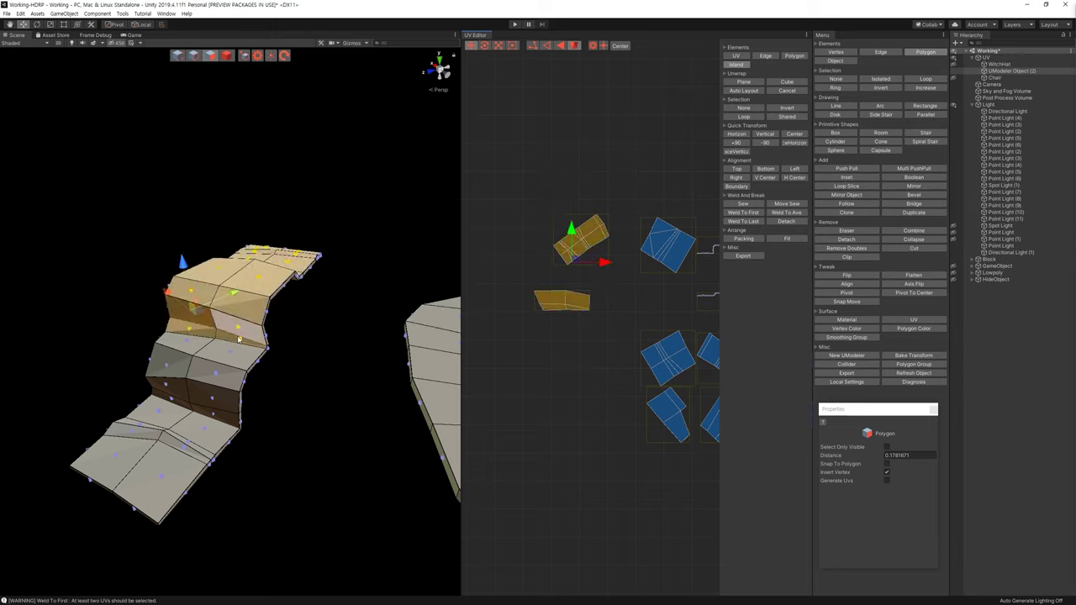
pyautogui.moveTo(670, 411); pyautogui.dragTo(619, 395, button='middle')
pyautogui.keyDown('shift'); pyautogui.click(620, 403); pyautogui.keyUp('shift')
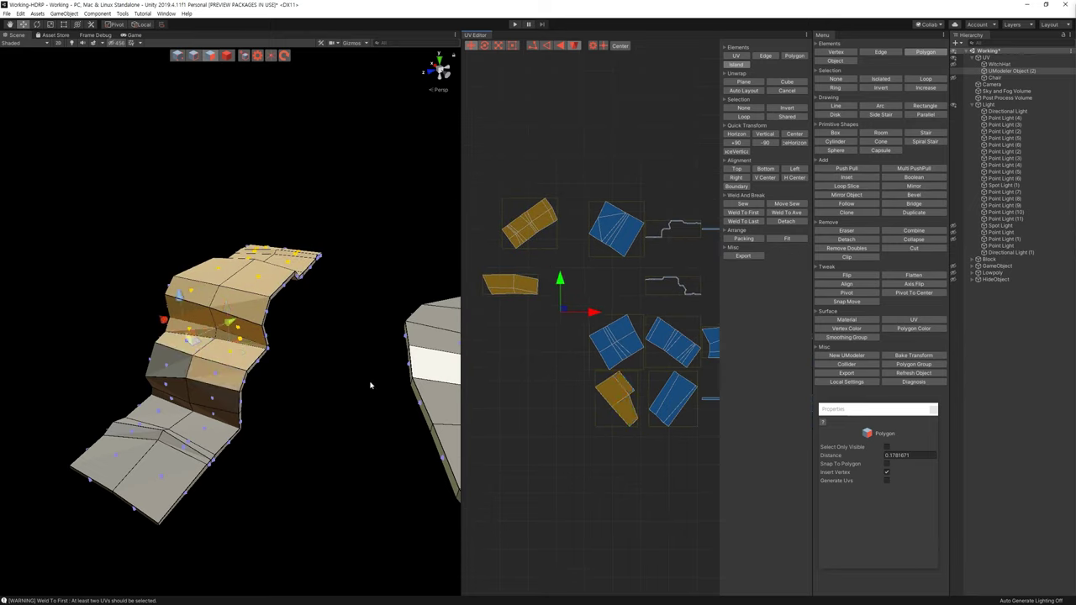
pyautogui.keyDown('shift'); pyautogui.click(172, 361); pyautogui.keyUp('shift')
pyautogui.moveTo(714, 344); pyautogui.dragTo(622, 360, button='middle')
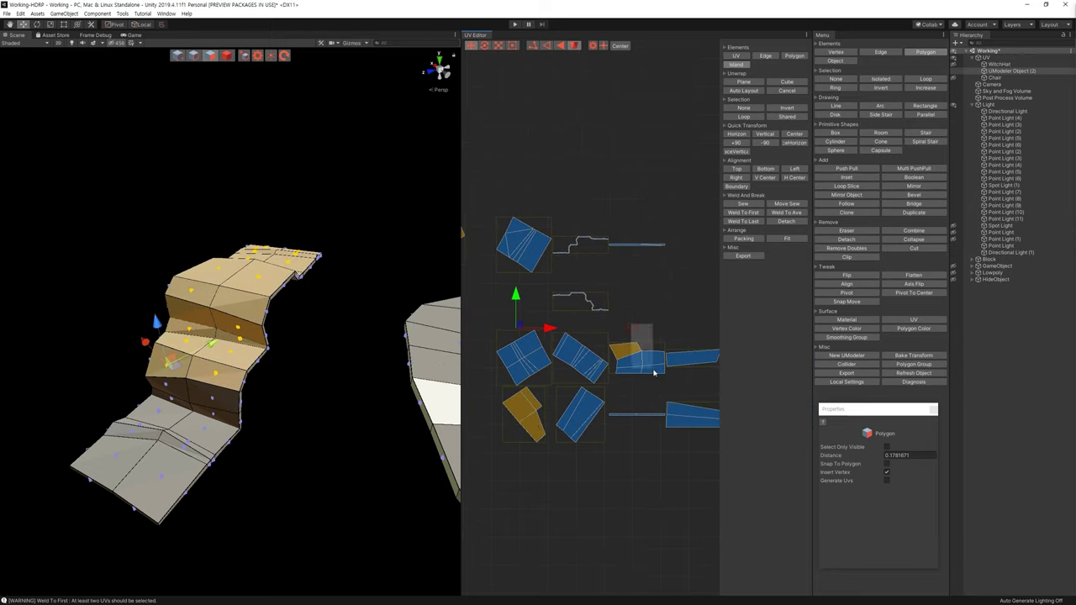
pyautogui.keyDown('shift'); pyautogui.click(206, 416); pyautogui.keyUp('shift')
pyautogui.moveTo(507, 359); pyautogui.dragTo(521, 366, button='middle')
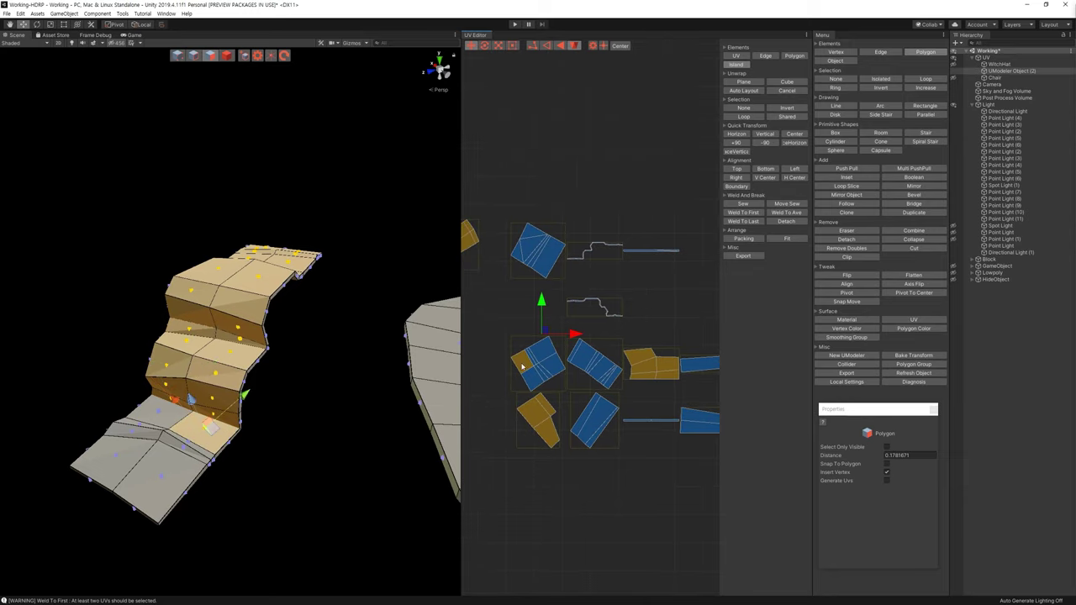
pyautogui.keyDown('shift'); pyautogui.moveTo(504, 323); pyautogui.dragTo(551, 378); pyautogui.keyUp('shift')
pyautogui.moveTo(412, 345)
pyautogui.keyDown('alt'); pyautogui.mouseDown()
pyautogui.moveTo(438, 246)
pyautogui.moveTo(244, 395)
pyautogui.mouseUp(); pyautogui.keyUp('alt')
pyautogui.keyDown('ctrl'); pyautogui.click(173, 403); pyautogui.keyUp('ctrl')
pyautogui.moveTo(173, 403)
pyautogui.keyDown('alt'); pyautogui.mouseDown()
pyautogui.moveTo(233, 413)
pyautogui.moveTo(316, 372)
pyautogui.mouseUp(); pyautogui.keyUp('alt')
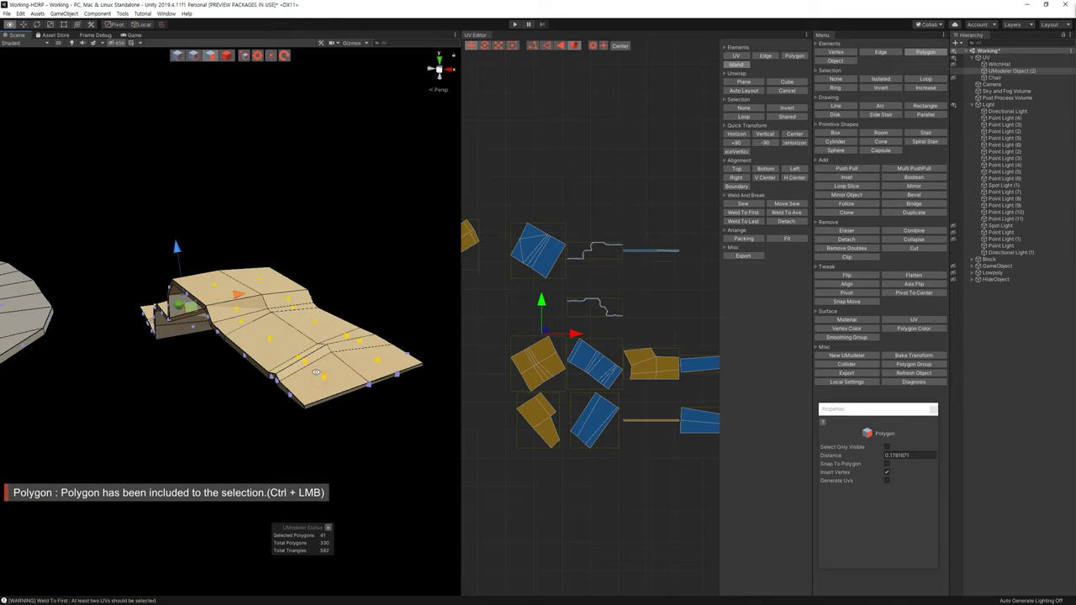
# Add three more ledge polygons, auto-lay them out, then plane-unwrap with Axis set to Normal
pyautogui.keyDown('ctrl'); pyautogui.click(370, 380); pyautogui.keyUp('ctrl')
pyautogui.keyDown('ctrl'); pyautogui.click(410, 368); pyautogui.keyUp('ctrl')
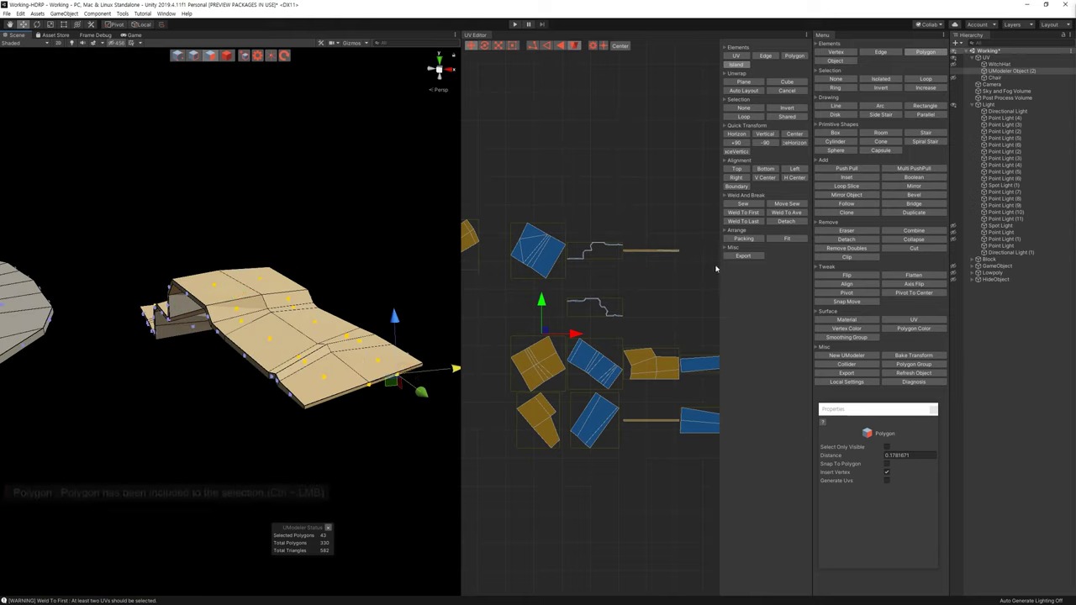
pyautogui.click(752, 91)
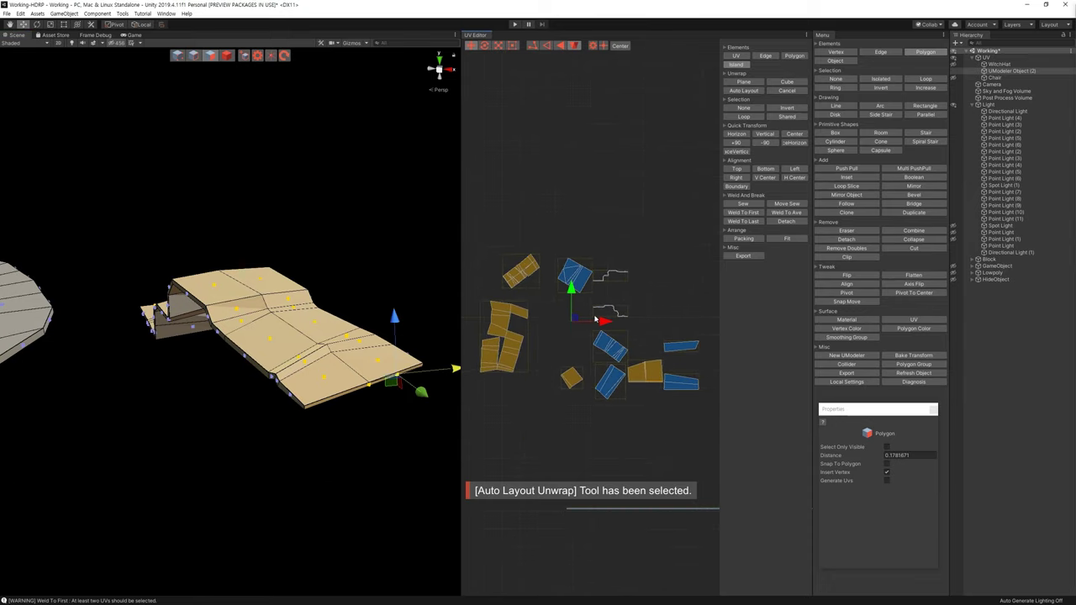
pyautogui.click(744, 82)
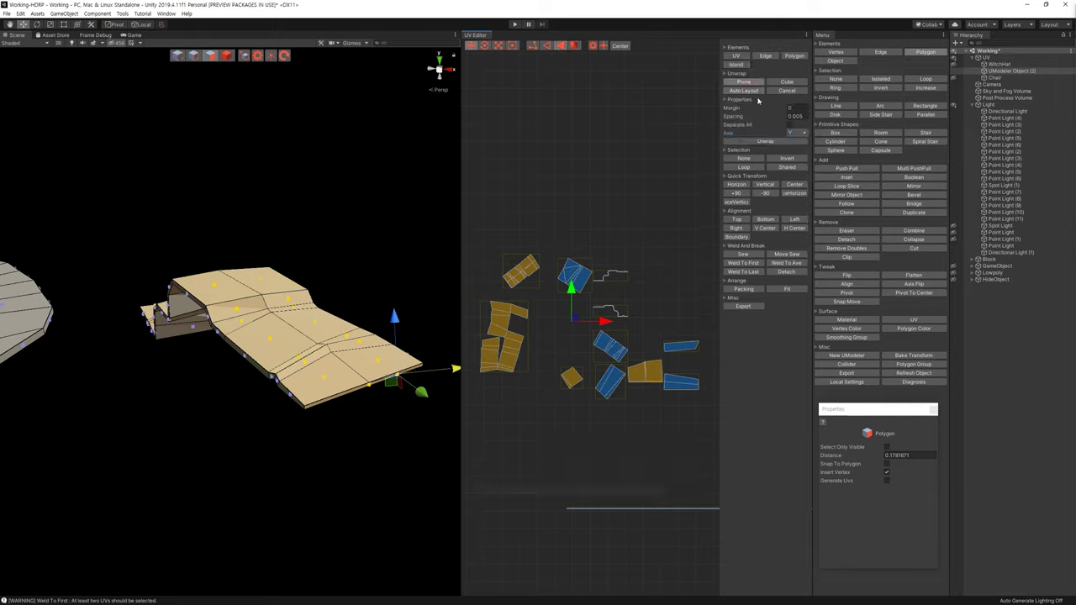
pyautogui.click(792, 135)
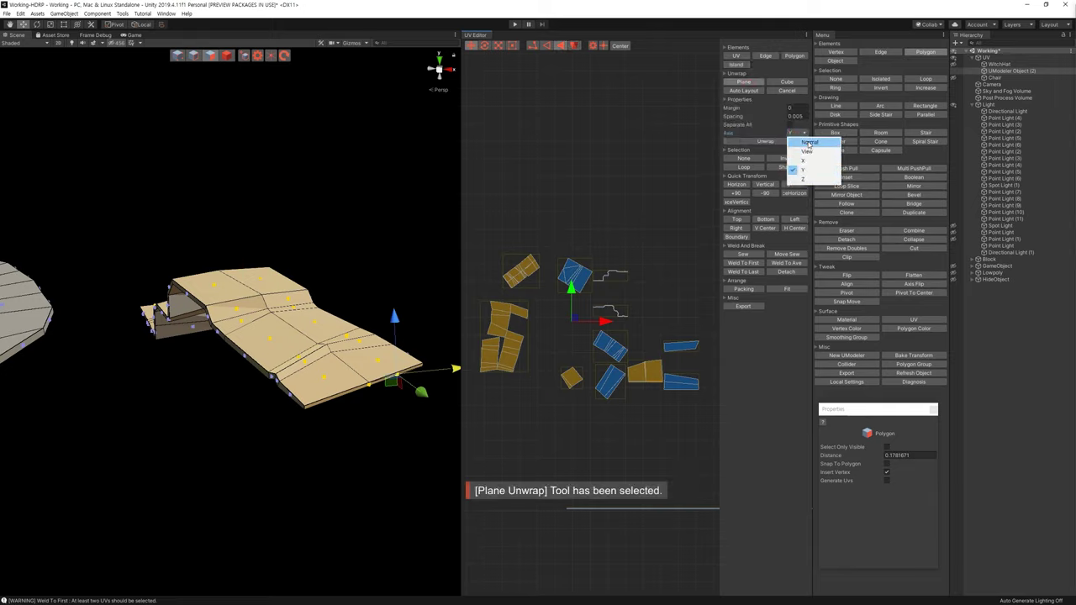
pyautogui.click(810, 143)
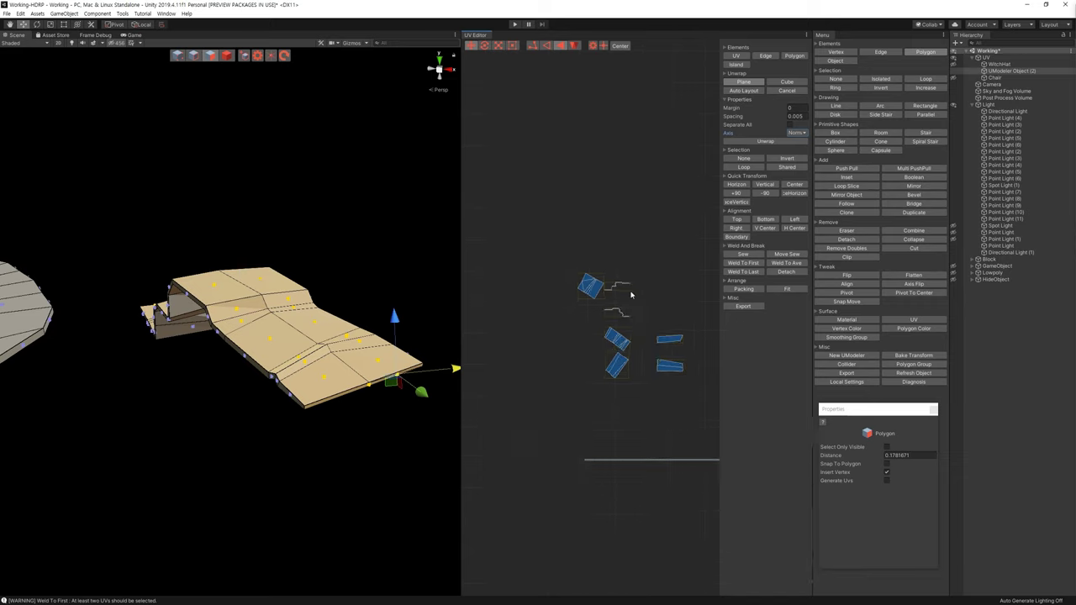
# Move the long strip island up and left, then marquee-select the small islands
pyautogui.scroll(-3, 627, 295)
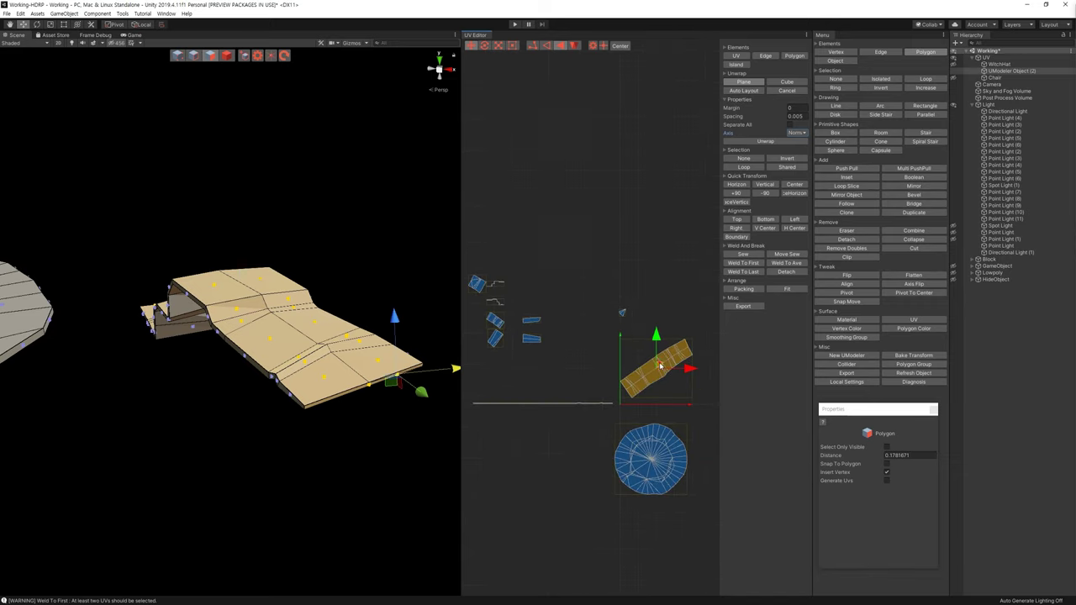
pyautogui.moveTo(661, 366); pyautogui.dragTo(595, 267)
pyautogui.scroll(2, 588, 261)
pyautogui.moveTo(588, 259); pyautogui.dragTo(612, 332, button='middle')
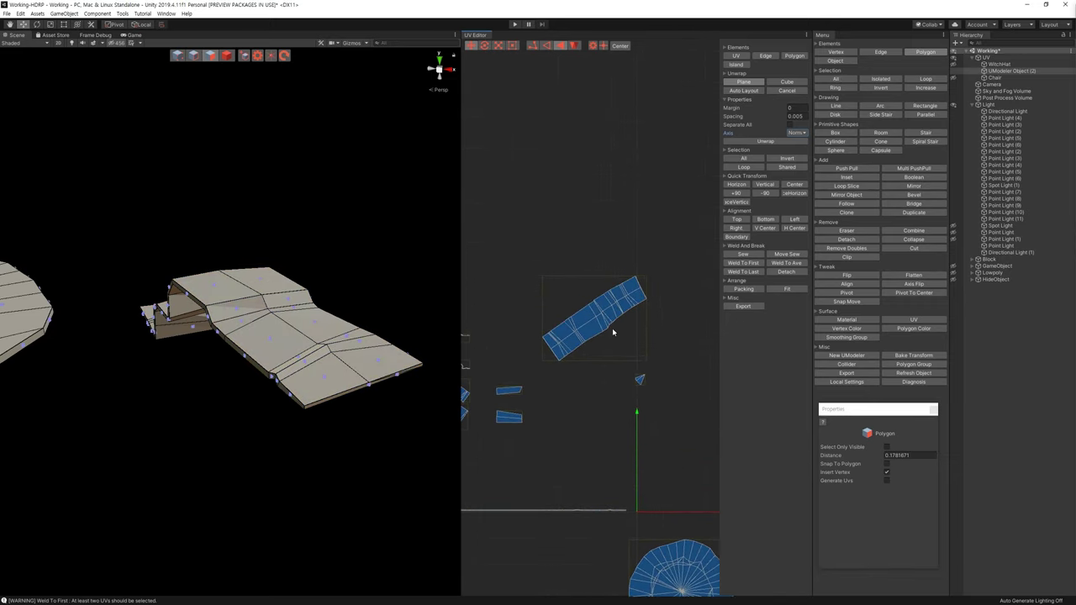
pyautogui.moveTo(507, 223); pyautogui.dragTo(675, 367)
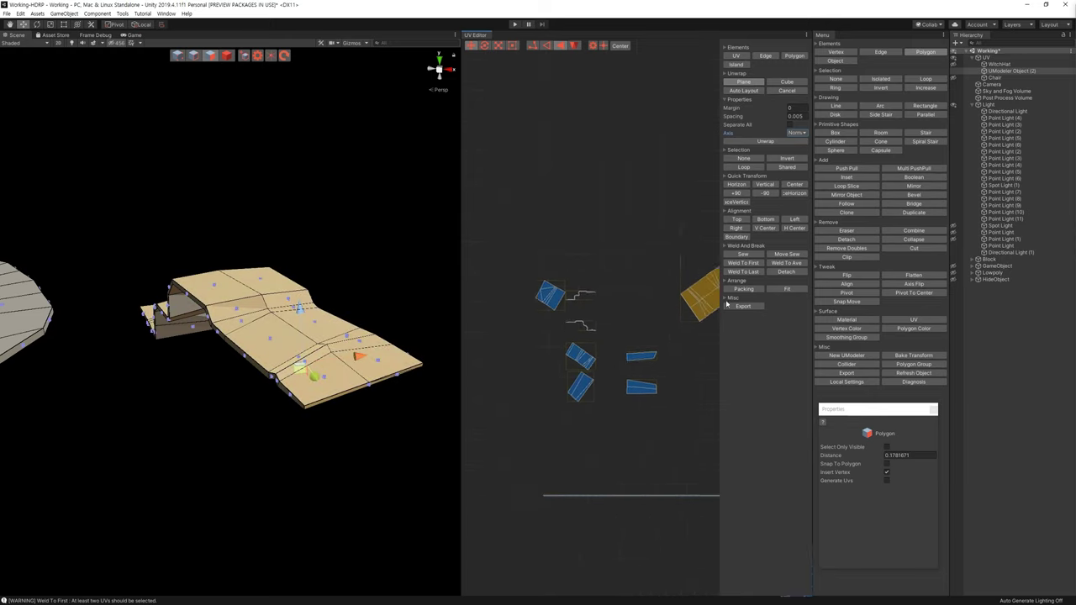
pyautogui.moveTo(547, 260); pyautogui.dragTo(681, 437)
pyautogui.moveTo(379, 218)
pyautogui.keyDown('alt'); pyautogui.mouseDown()
pyautogui.moveTo(315, 146)
pyautogui.moveTo(613, 157)
pyautogui.mouseUp(); pyautogui.keyUp('alt')
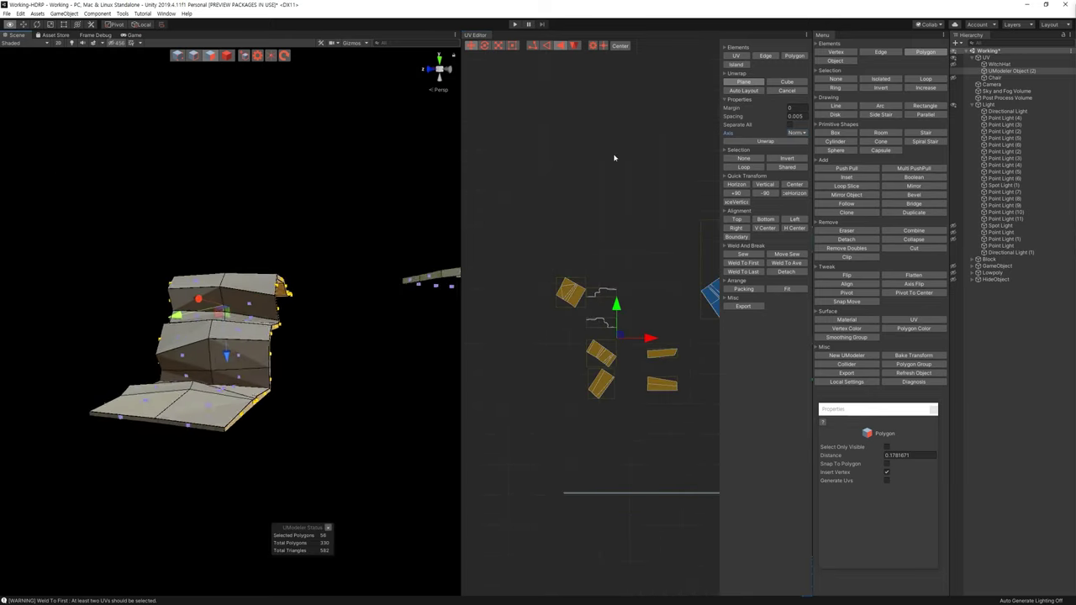
# Reselect the four small islands and shift them down and to the left
pyautogui.moveTo(613, 157)
pyautogui.keyDown('alt'); pyautogui.mouseDown()
pyautogui.moveTo(492, 233)
pyautogui.moveTo(563, 293)
pyautogui.moveTo(557, 376)
pyautogui.mouseUp(); pyautogui.keyUp('alt')
pyautogui.click(492, 233)
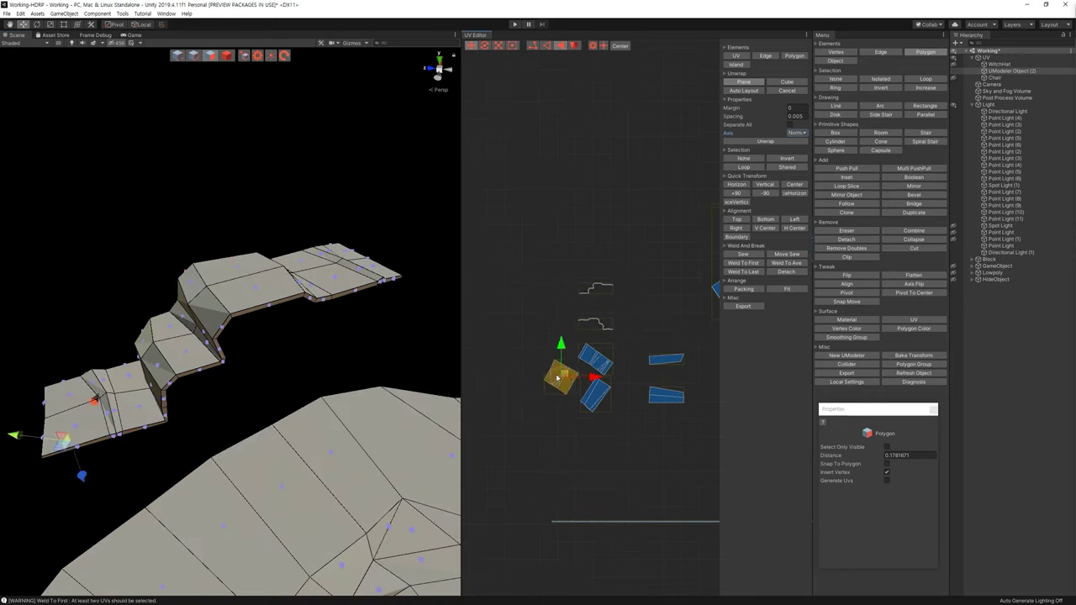
pyautogui.moveTo(524, 330)
pyautogui.mouseDown()
pyautogui.moveTo(684, 435)
pyautogui.moveTo(532, 346)
pyautogui.mouseUp()
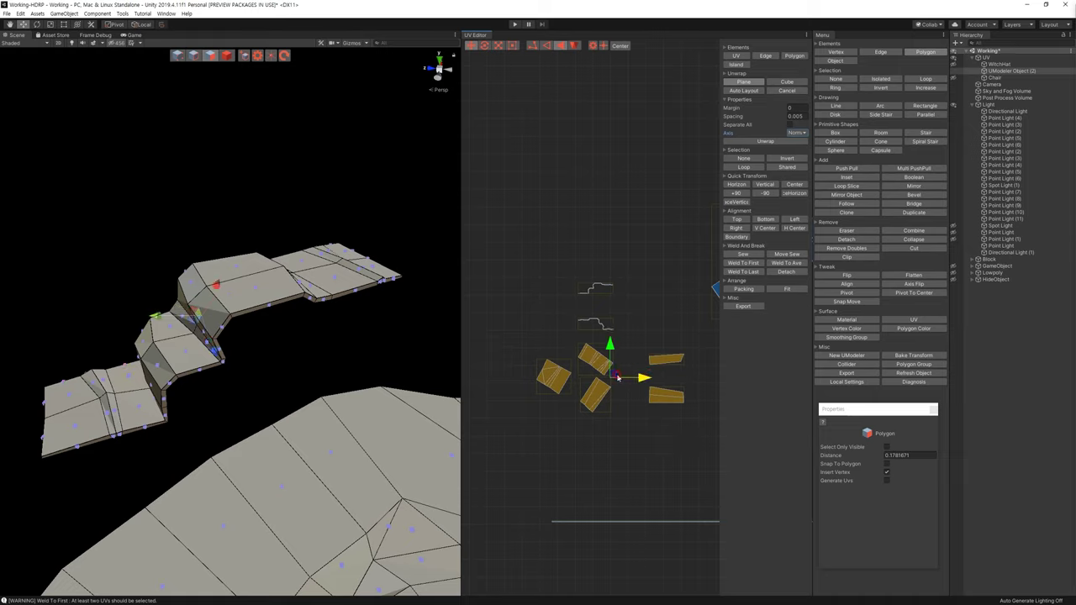
pyautogui.moveTo(603, 389); pyautogui.dragTo(588, 407)
pyautogui.moveTo(355, 308)
pyautogui.keyDown('alt'); pyautogui.mouseDown()
pyautogui.moveTo(610, 103)
pyautogui.moveTo(471, 117)
pyautogui.moveTo(767, 118)
pyautogui.mouseUp(); pyautogui.keyUp('alt')
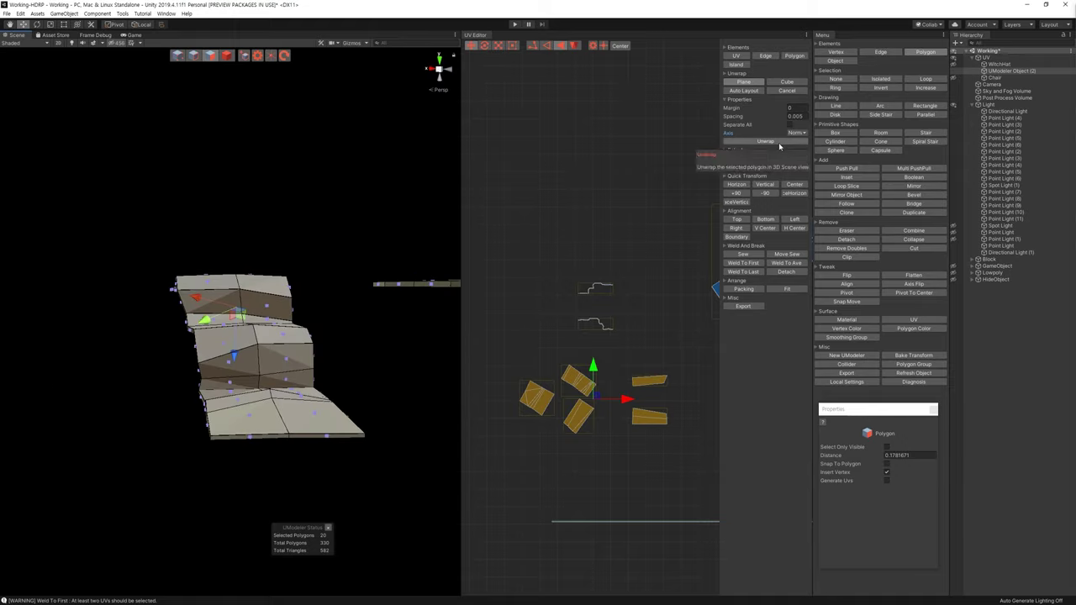
# Re-run the planar unwrap, move the new island left and rotate it horizontal
pyautogui.click(747, 88)
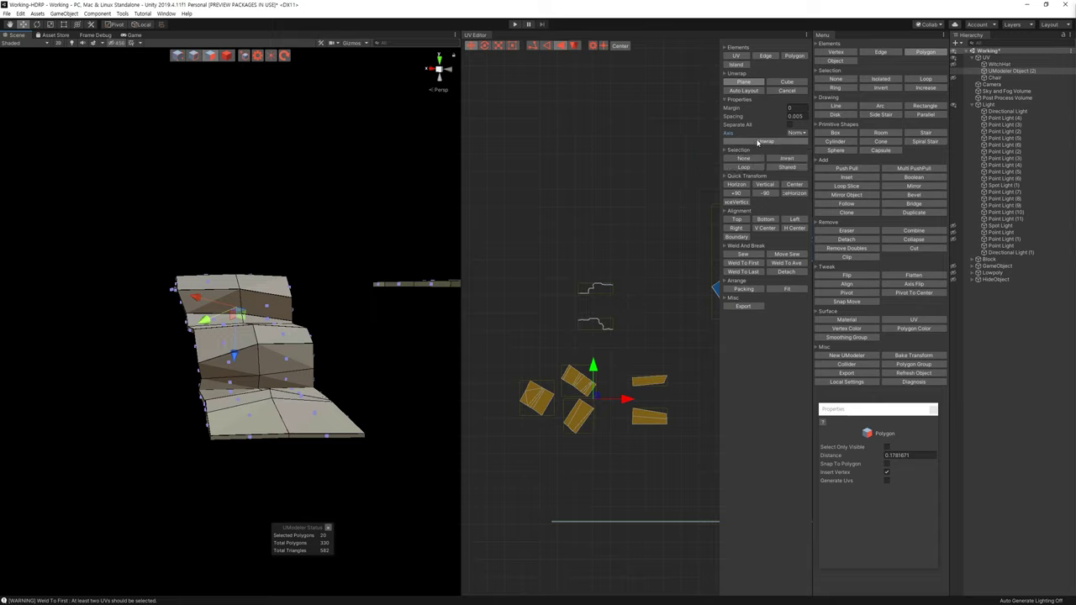
pyautogui.scroll(-1, 602, 342)
pyautogui.scroll(-1, 639, 341)
pyautogui.moveTo(638, 341); pyautogui.dragTo(540, 348, button='middle')
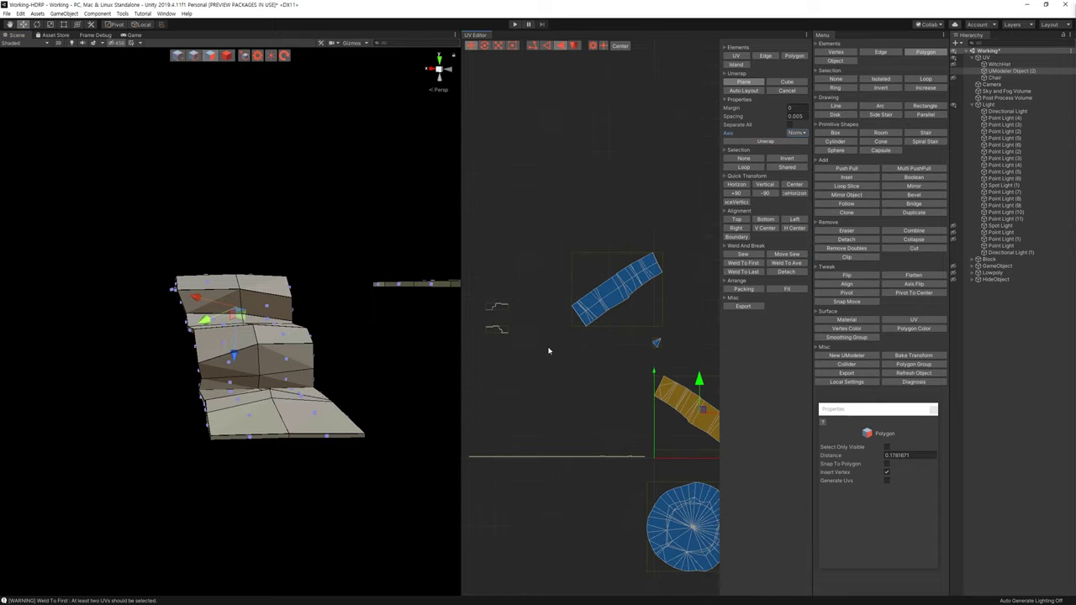
pyautogui.moveTo(701, 400); pyautogui.dragTo(525, 387)
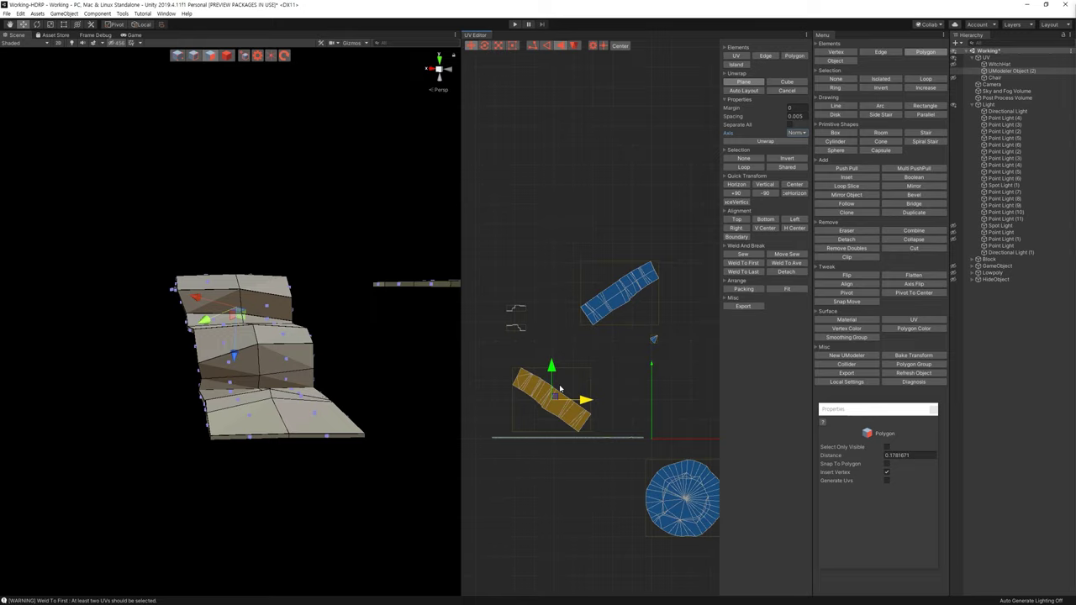
pyautogui.moveTo(526, 387); pyautogui.dragTo(571, 385, button='middle')
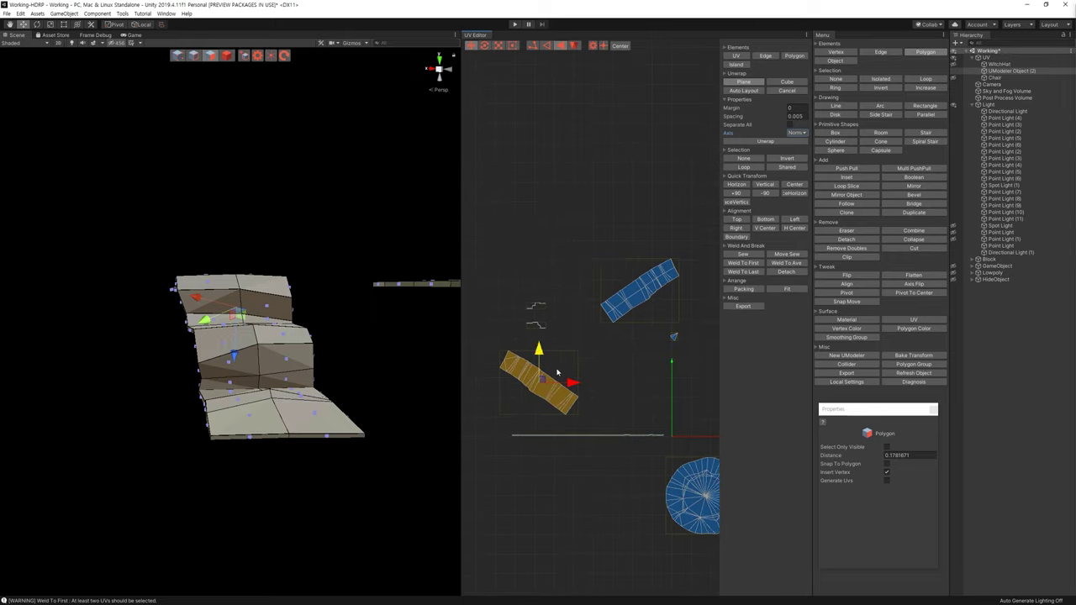
pyautogui.press('e')
pyautogui.moveTo(600, 378); pyautogui.dragTo(586, 357)
pyautogui.click(614, 358)
pyautogui.moveTo(614, 358); pyautogui.dragTo(657, 346, button='middle')
pyautogui.moveTo(563, 343); pyautogui.dragTo(705, 413)
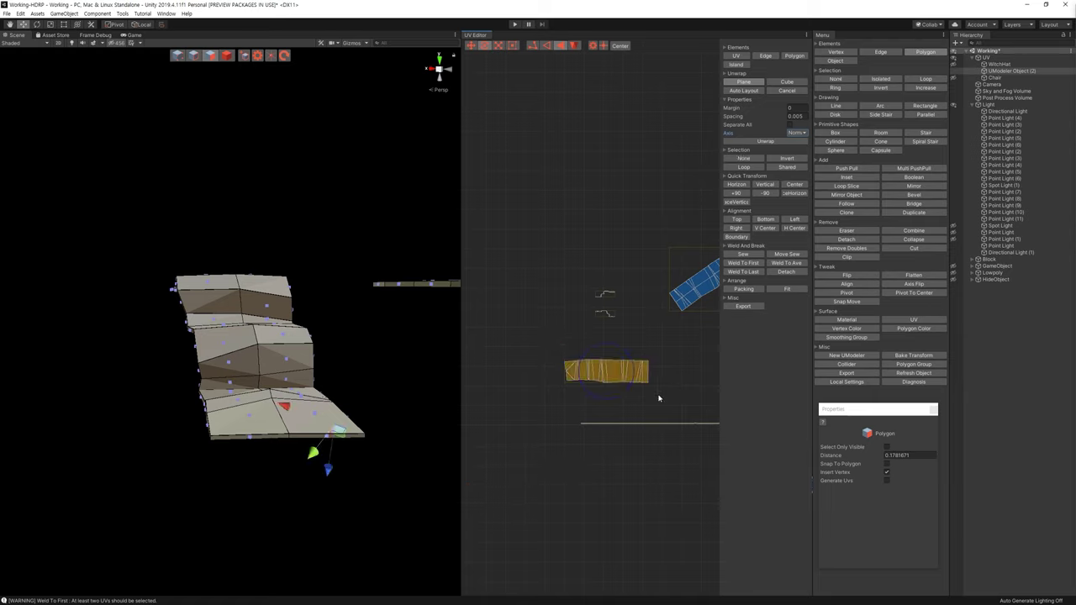
# Frame the ledge mesh and double-click to select all its polygons
pyautogui.press('f')
pyautogui.keyDown('alt'); pyautogui.moveTo(210, 336); pyautogui.dragTo(114, 256); pyautogui.keyUp('alt')
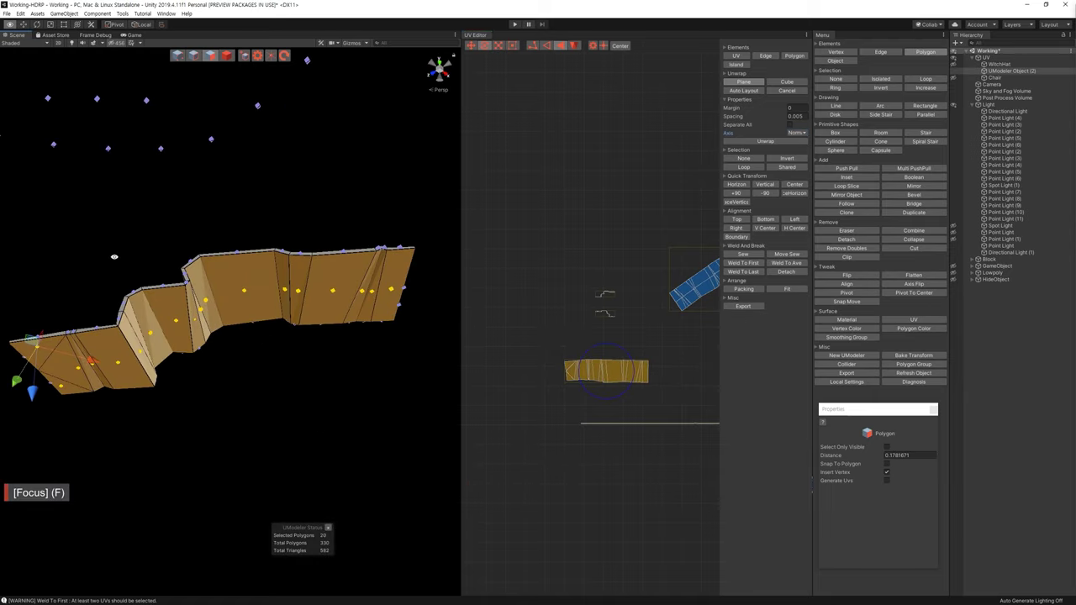
pyautogui.scroll(2, 547, 353)
pyautogui.moveTo(547, 353); pyautogui.dragTo(610, 307, button='middle')
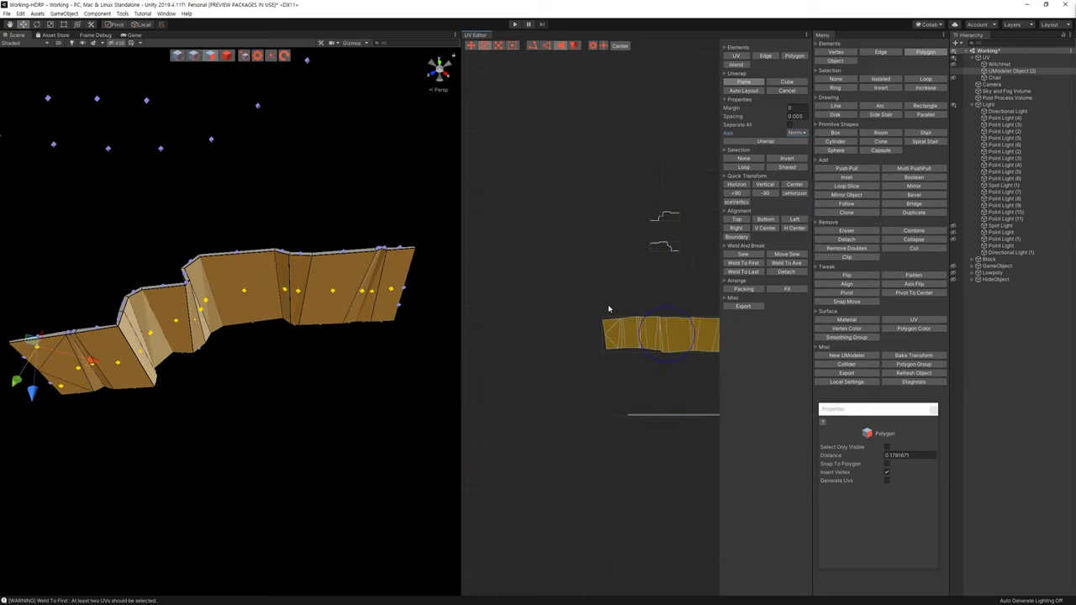
pyautogui.scroll(2, 608, 317)
pyautogui.click(656, 259)
pyautogui.moveTo(627, 148); pyautogui.dragTo(557, 211, button='middle')
pyautogui.doubleClick(353, 244)
pyautogui.moveTo(361, 243)
pyautogui.keyDown('alt'); pyautogui.mouseDown()
pyautogui.moveTo(328, 282)
pyautogui.moveTo(291, 381)
pyautogui.moveTo(389, 399)
pyautogui.mouseUp(); pyautogui.keyUp('alt')
pyautogui.keyDown('alt'); pyautogui.moveTo(395, 344); pyautogui.dragTo(353, 346); pyautogui.keyUp('alt')
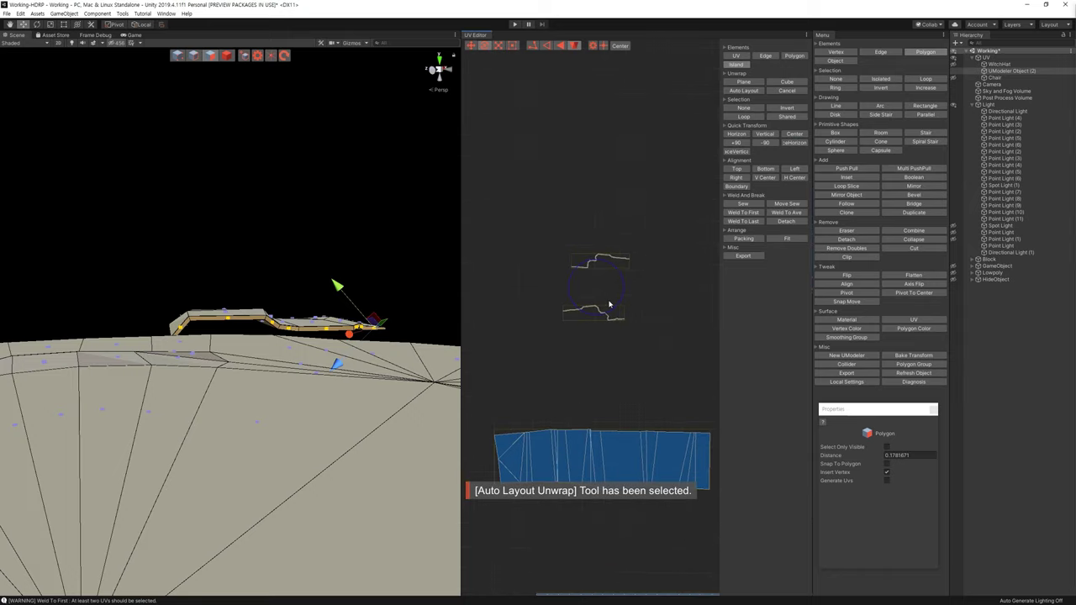
# Frame the zigzag strip islands, switch to Polygon mode, and box-select the strip's left end
pyautogui.press('f')
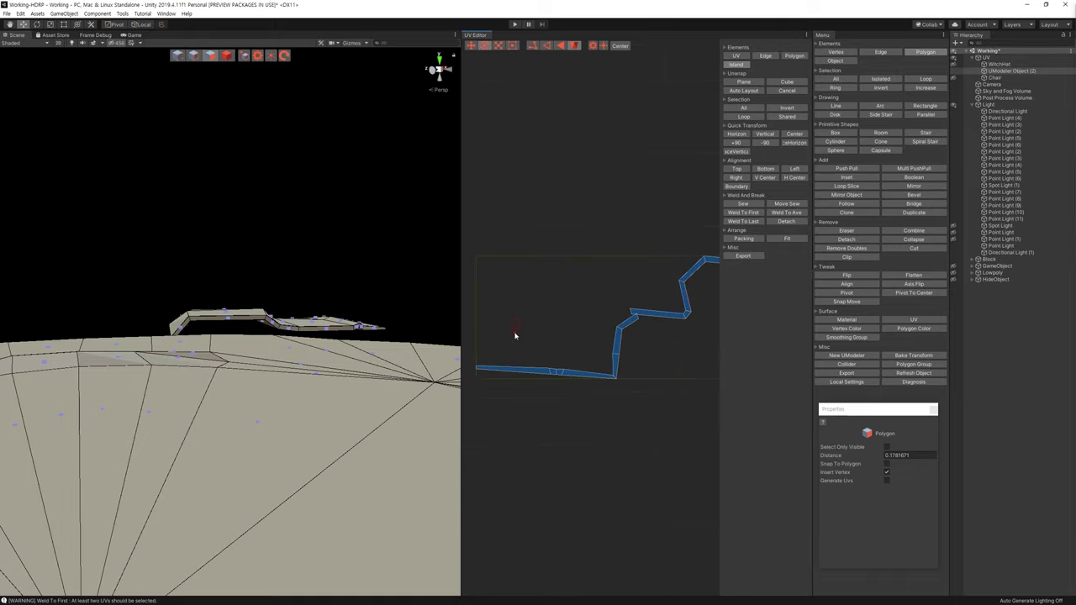
pyautogui.moveTo(516, 335); pyautogui.dragTo(587, 403)
pyautogui.click(613, 409)
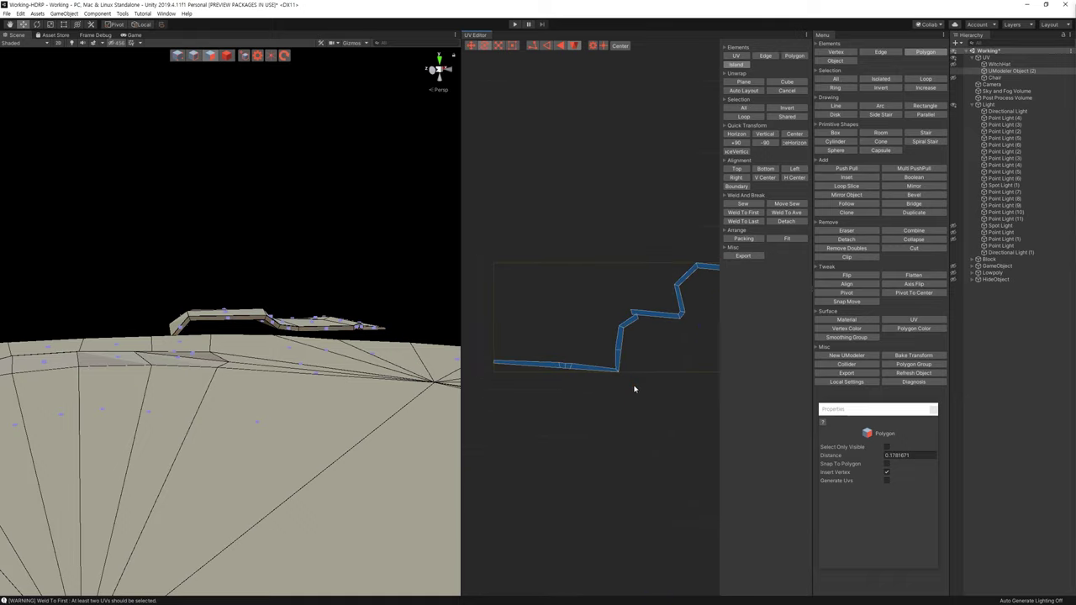
pyautogui.moveTo(656, 394); pyautogui.dragTo(583, 341)
pyautogui.hotkey('ctrl', 'z')
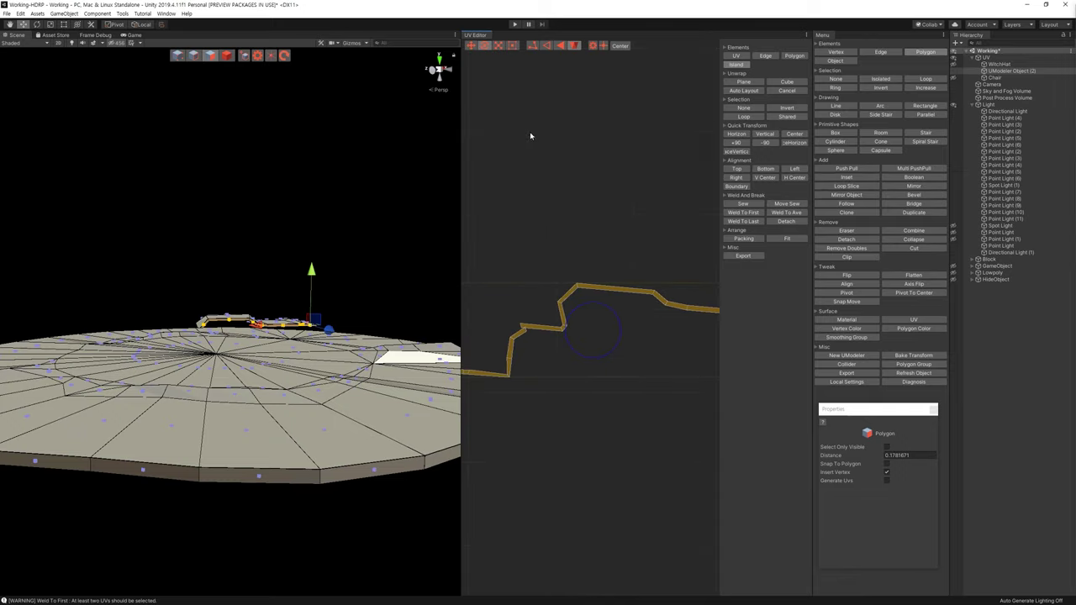
pyautogui.click(559, 49)
pyautogui.moveTo(501, 386); pyautogui.dragTo(605, 326)
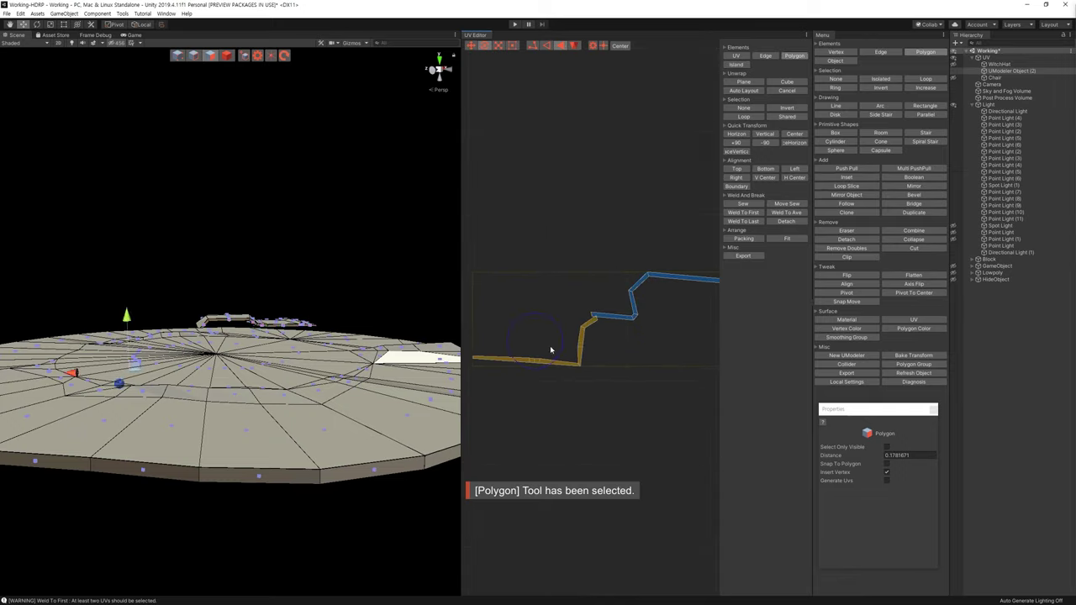
# Detach the selected ledge faces, then detach the horizontal part and move it aside
pyautogui.press('w')
pyautogui.click(787, 221)
pyautogui.moveTo(553, 334); pyautogui.dragTo(490, 233)
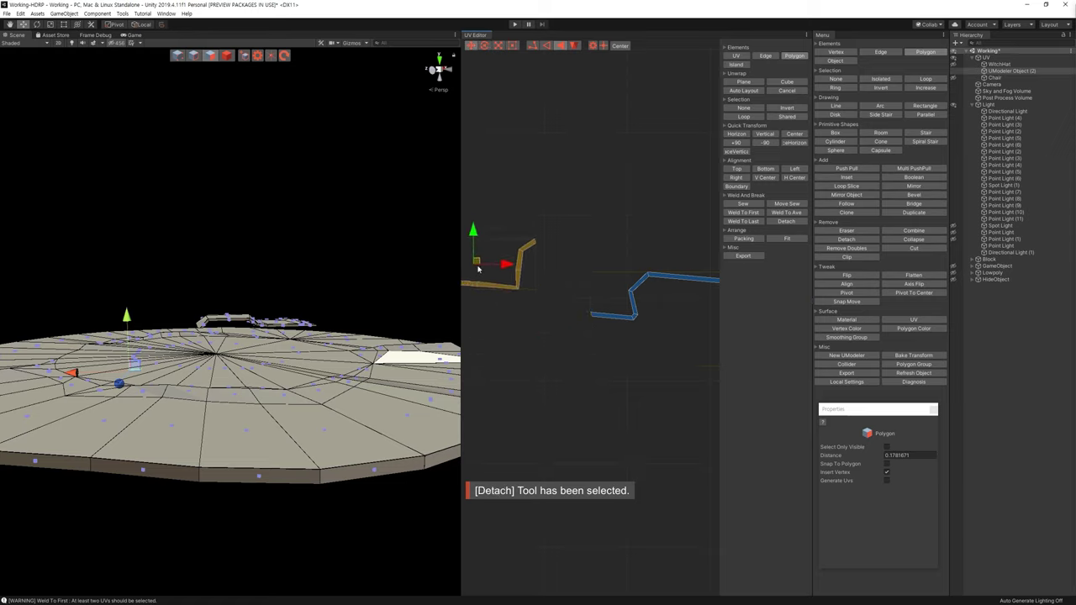
pyautogui.moveTo(490, 233); pyautogui.dragTo(566, 285, button='middle')
pyautogui.click(583, 305)
pyautogui.click(601, 301)
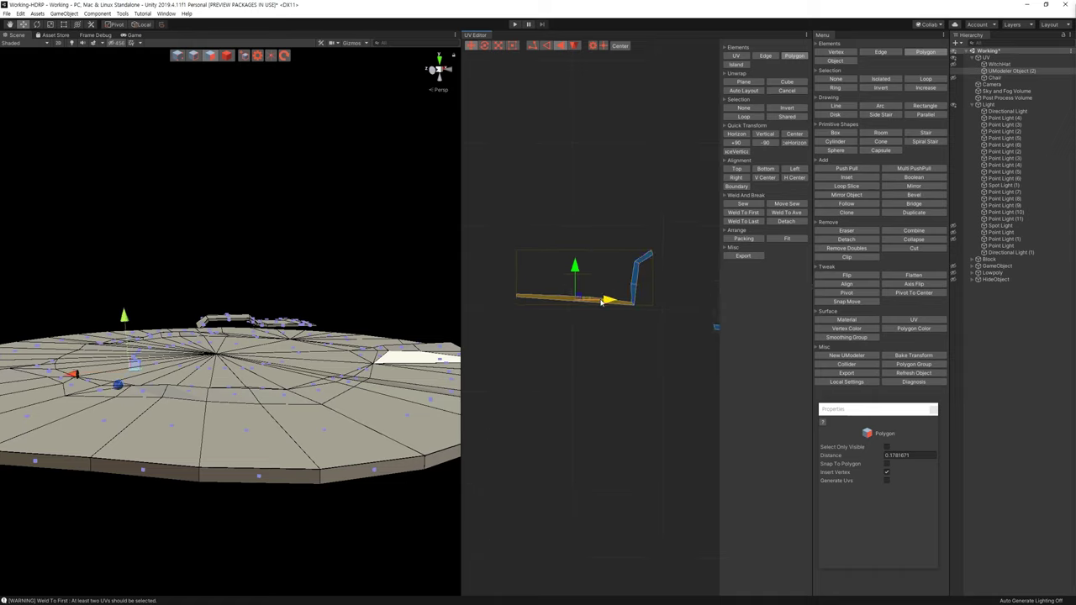
pyautogui.click(792, 223)
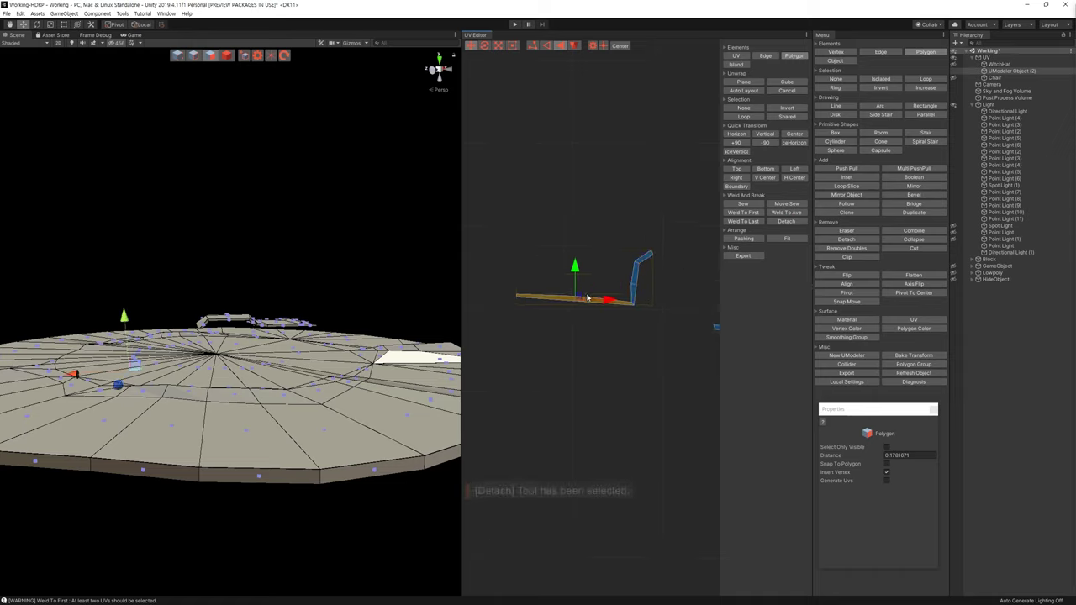
pyautogui.moveTo(580, 298); pyautogui.dragTo(521, 244)
# Rotate the vertical piece flat, undo, and butt it against the blue strip's end
pyautogui.click(640, 277)
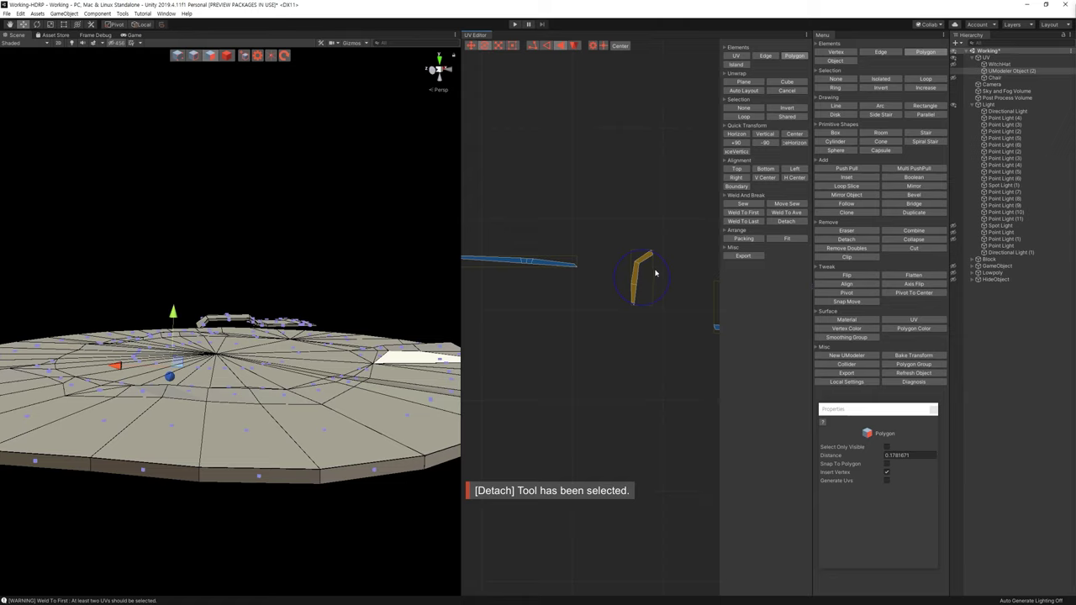
pyautogui.press('e')
pyautogui.moveTo(667, 272); pyautogui.dragTo(653, 308)
pyautogui.press('w')
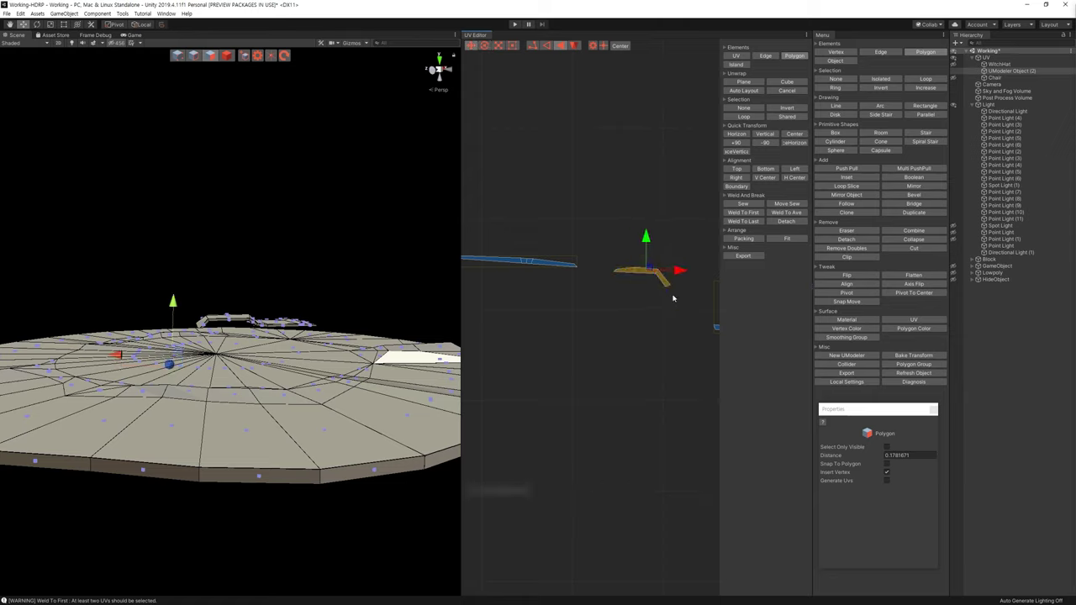
pyautogui.hotkey('ctrl', 'z')
pyautogui.moveTo(647, 277); pyautogui.dragTo(607, 270)
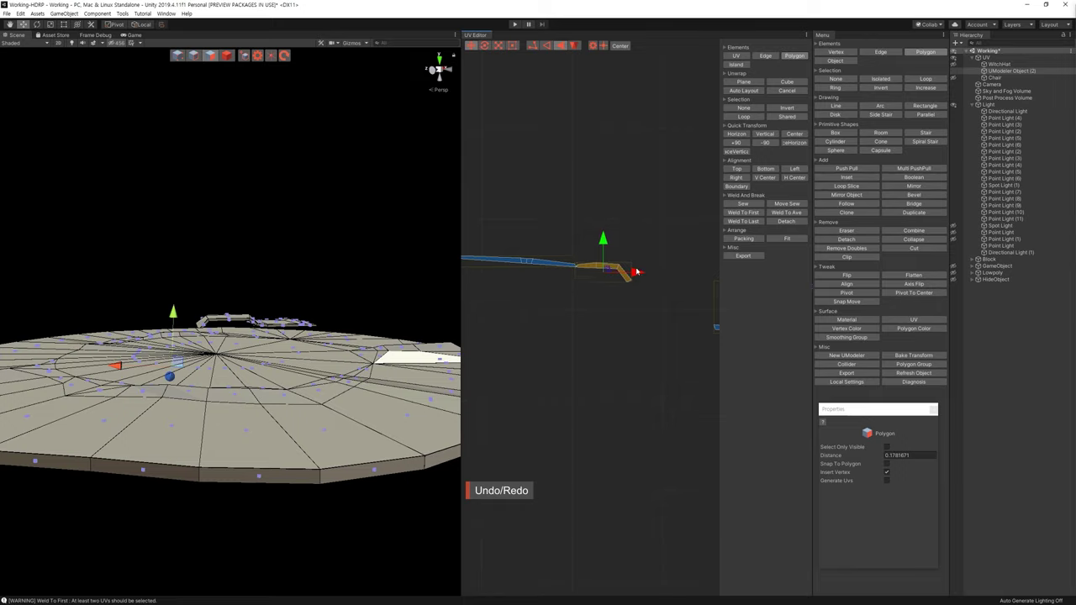
# Detach the diagonal piece and rotate it horizontal, then undo the recent changes
pyautogui.click(626, 271)
pyautogui.moveTo(624, 267); pyautogui.dragTo(622, 285, button='middle')
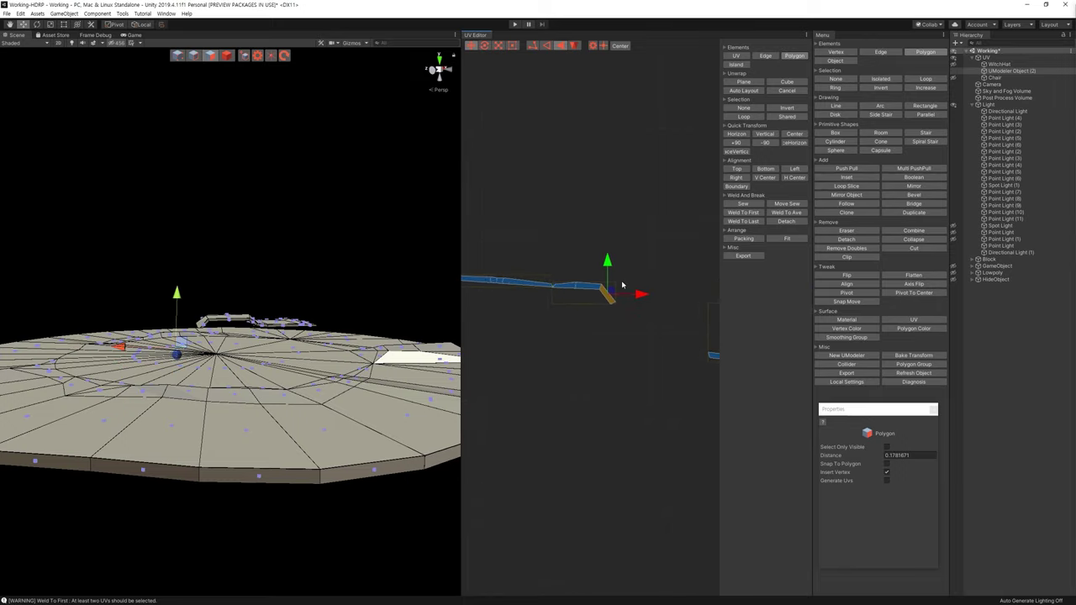
pyautogui.click(792, 223)
pyautogui.press('e')
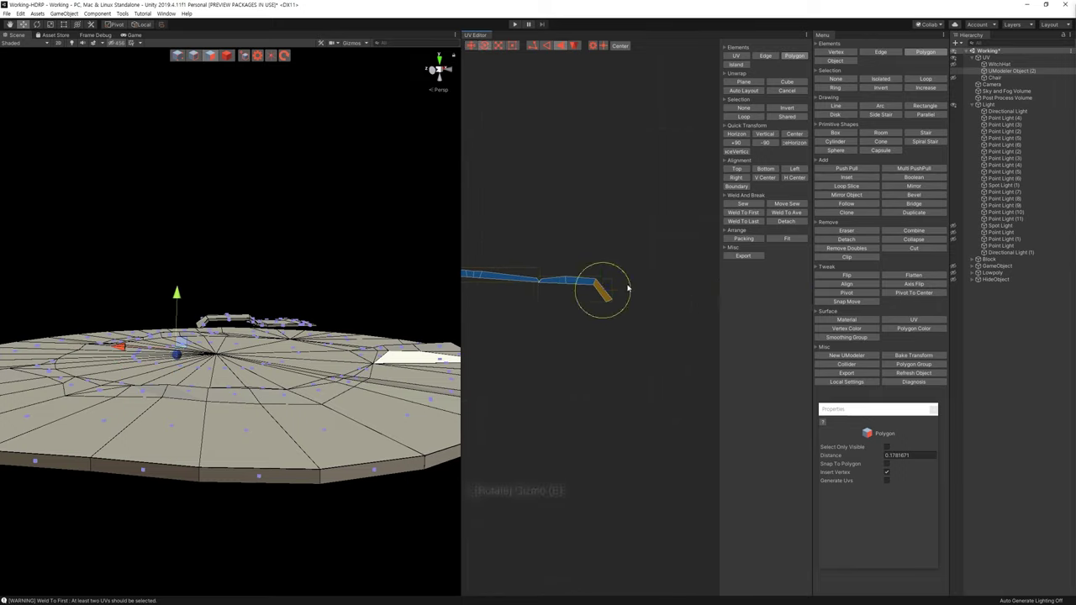
pyautogui.moveTo(629, 283); pyautogui.dragTo(620, 266)
pyautogui.press('w')
pyautogui.click(607, 285)
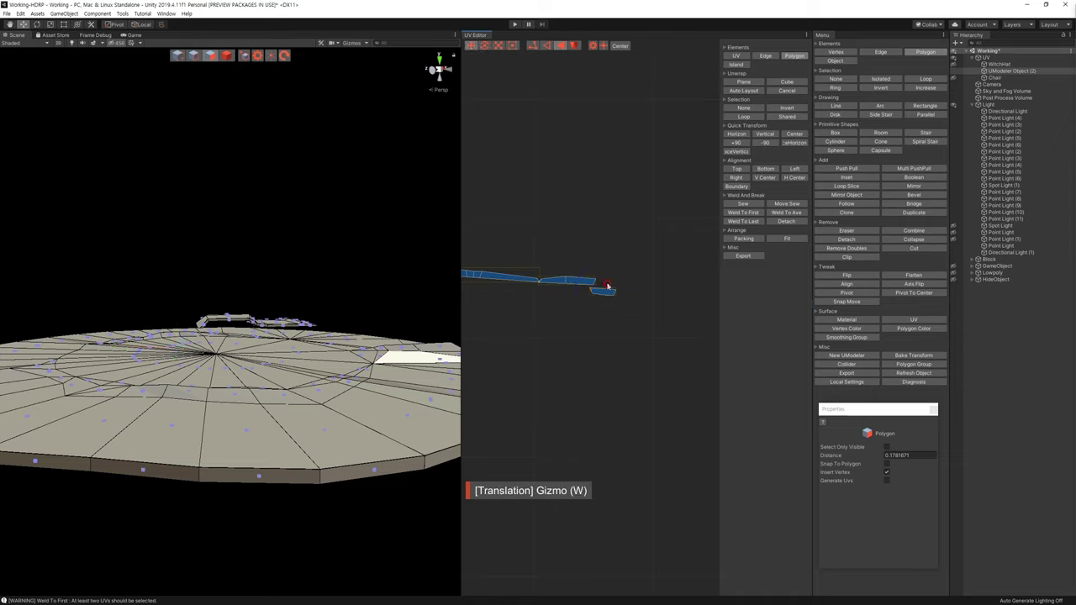
pyautogui.click(607, 291)
pyautogui.hotkey('ctrl', 'z')
pyautogui.hotkey('ctrl', 'z')
# Select the strip piece and move it up and left
pyautogui.scroll(3, 567, 297)
pyautogui.scroll(-2, 555, 319)
pyautogui.scroll(-2, 558, 319)
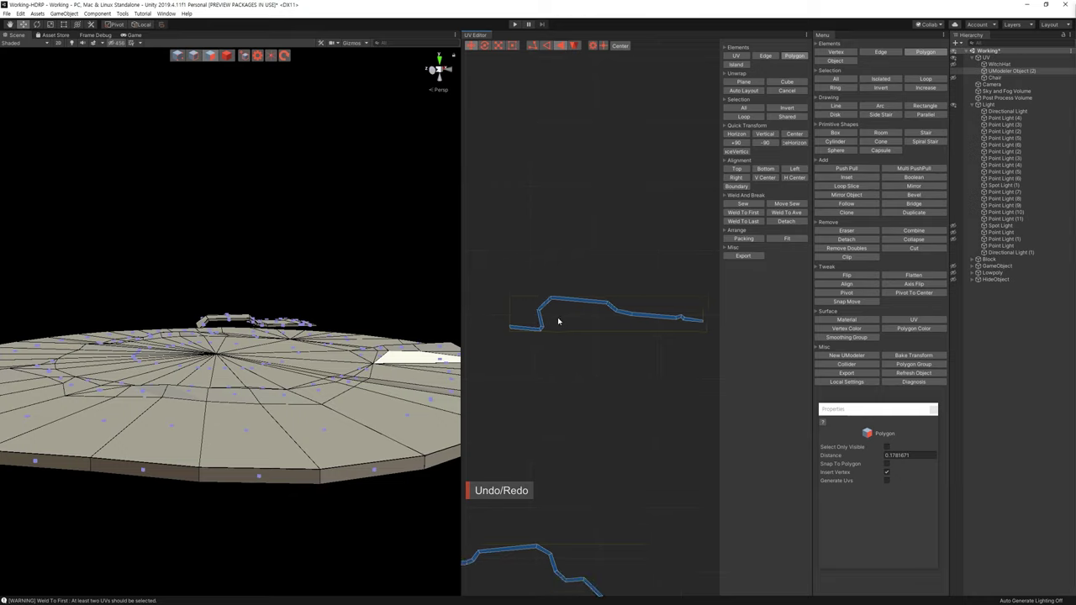
pyautogui.scroll(-2, 591, 324)
pyautogui.click(592, 325)
pyautogui.moveTo(616, 311)
pyautogui.mouseDown()
pyautogui.moveTo(603, 291)
pyautogui.moveTo(687, 311)
pyautogui.mouseUp()
# Rotate the selected piece, then frame the strip with F
pyautogui.press('e')
pyautogui.press('w')
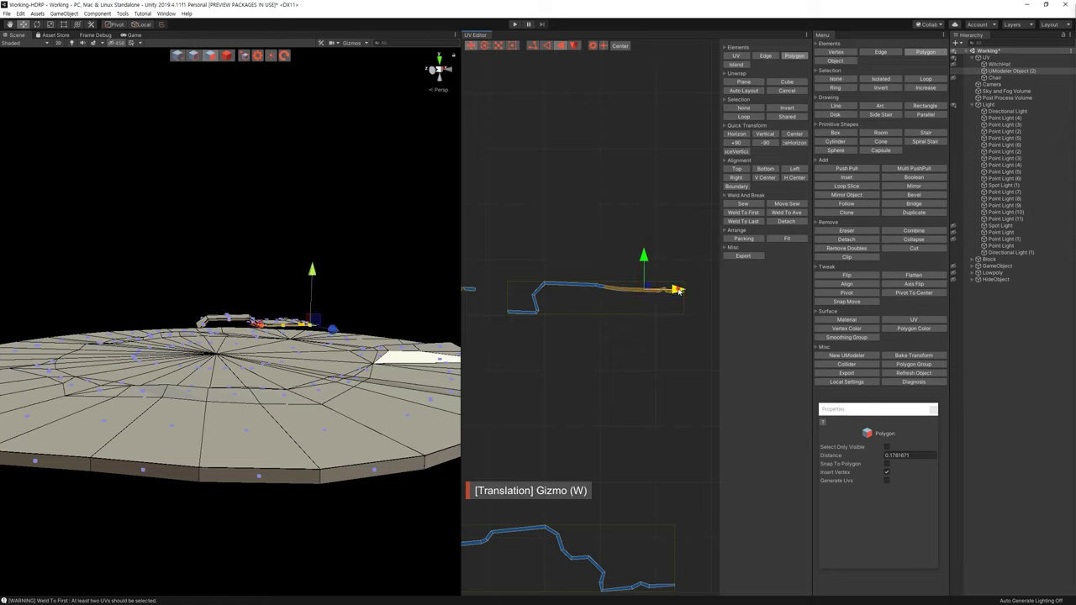
pyautogui.press('f')
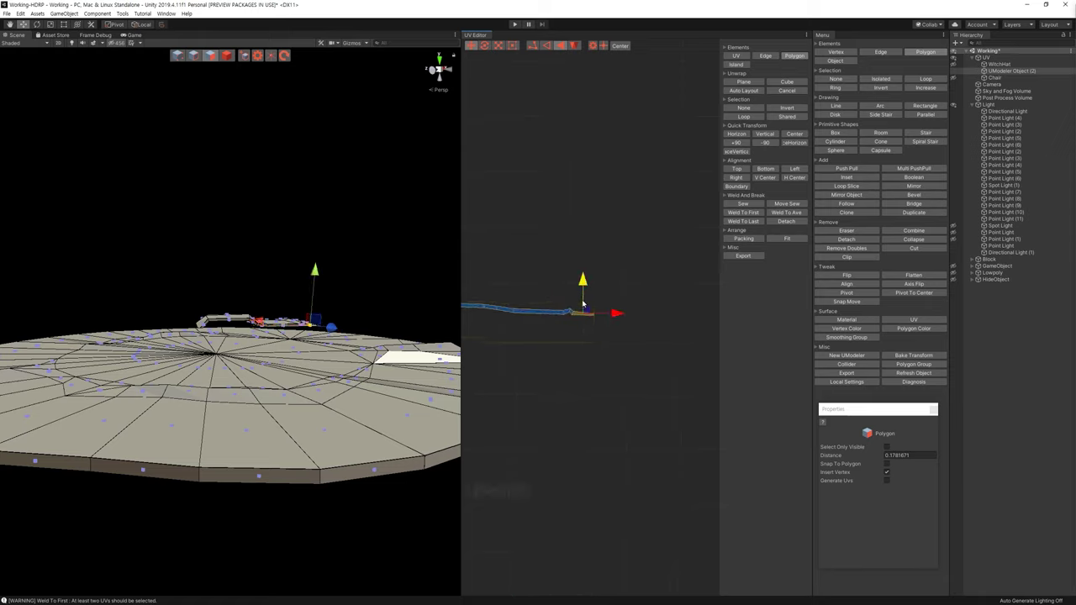
pyautogui.press('f')
# Box-select the strip's right part and nudge its segments into line
pyautogui.click(567, 297)
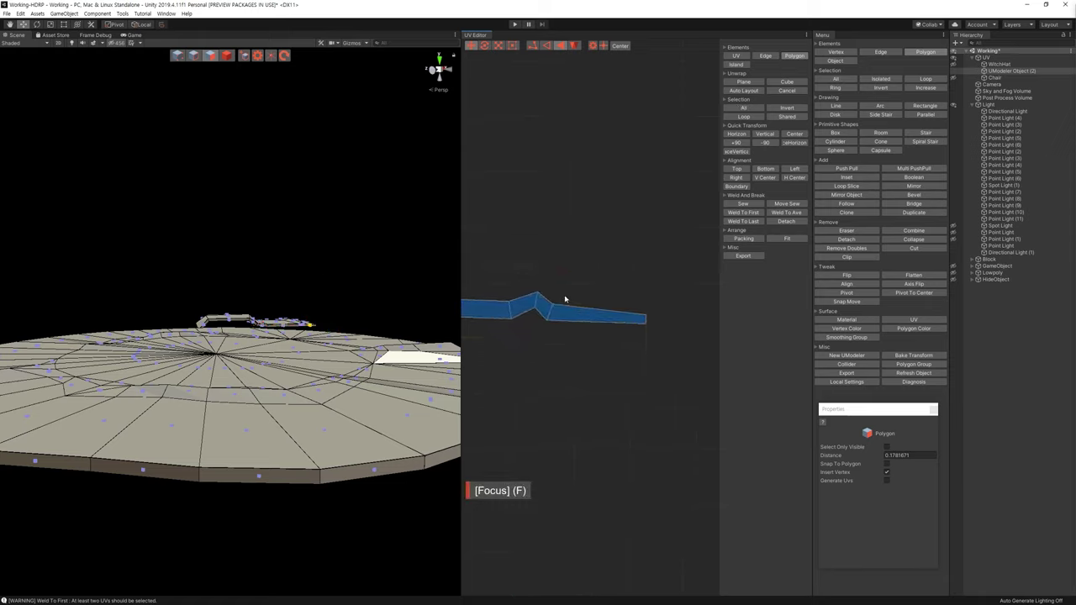
pyautogui.moveTo(546, 273); pyautogui.dragTo(691, 360)
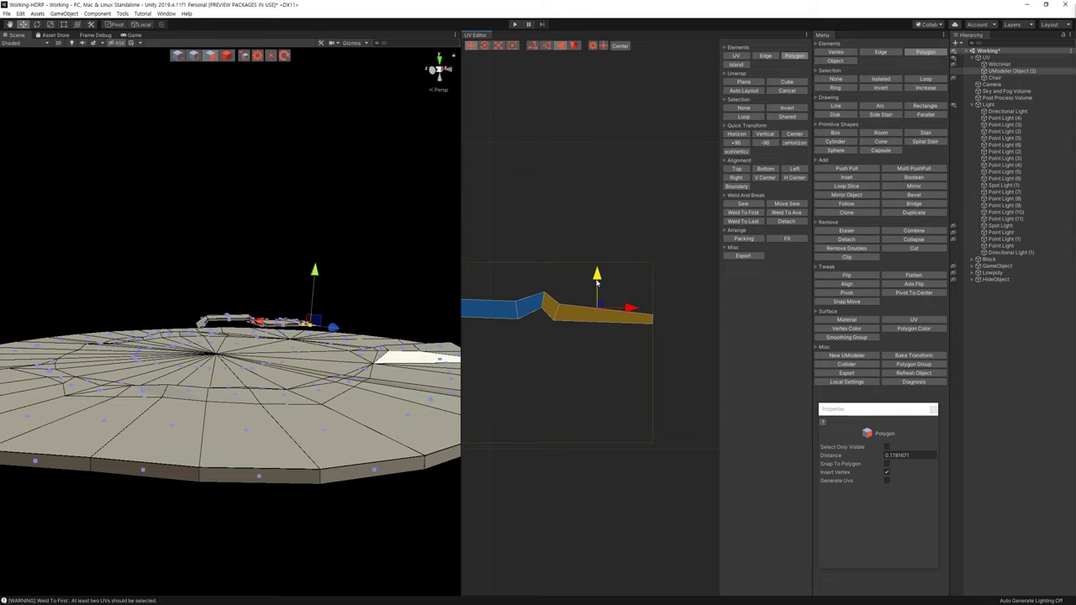
pyautogui.moveTo(596, 283); pyautogui.dragTo(599, 295)
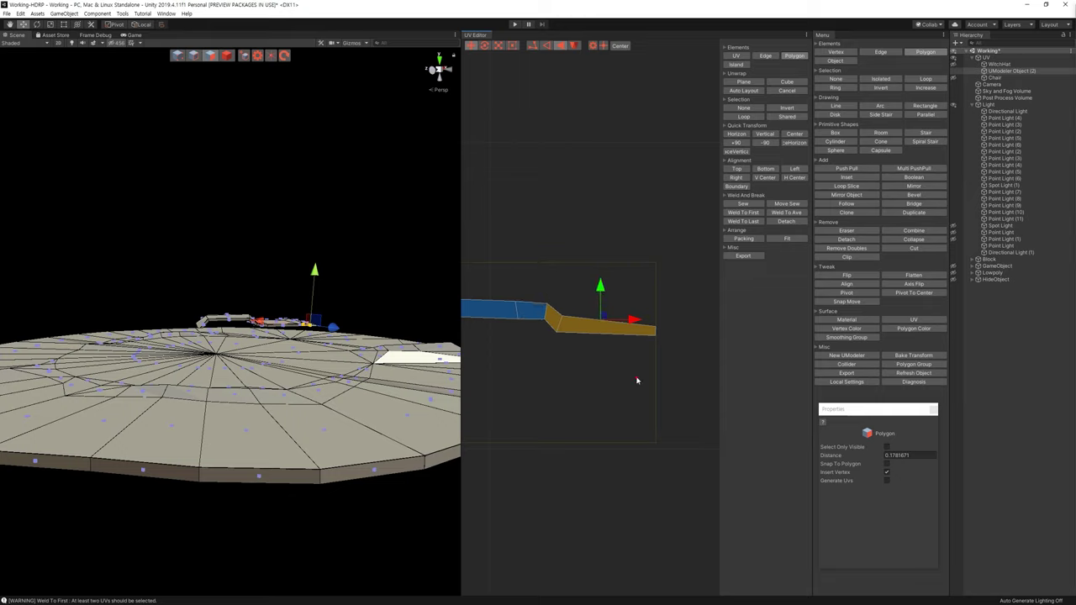
pyautogui.click(641, 328)
pyautogui.moveTo(615, 312)
pyautogui.mouseDown()
pyautogui.moveTo(619, 284)
pyautogui.moveTo(646, 338)
pyautogui.mouseUp()
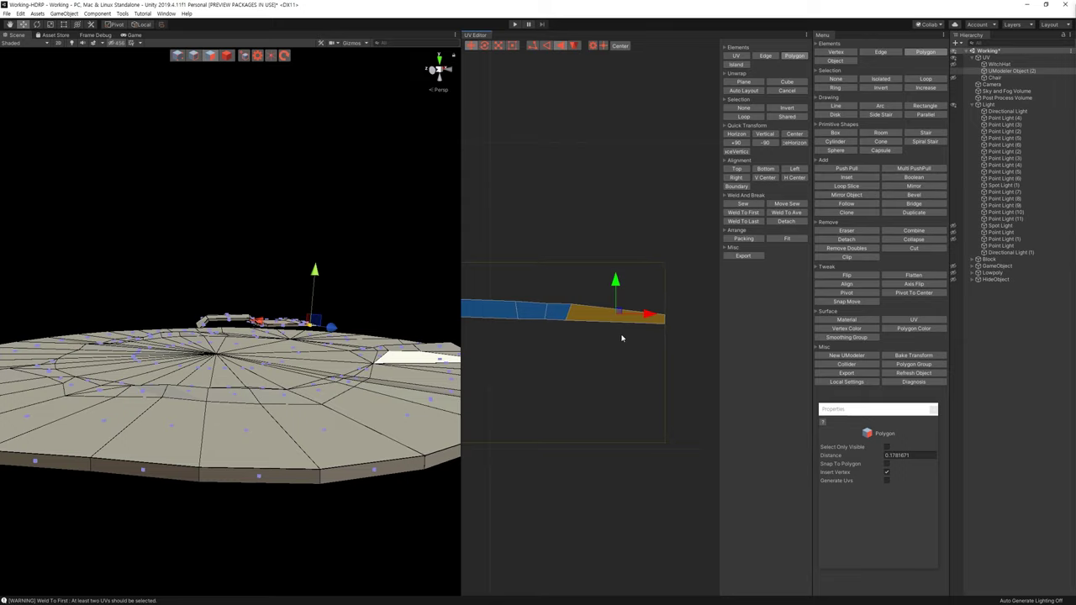
# Widen the UV Editor panel and box-select the strip including its bent end
pyautogui.scroll(-1, 608, 336)
pyautogui.scroll(-2, 608, 337)
pyautogui.scroll(-2, 586, 350)
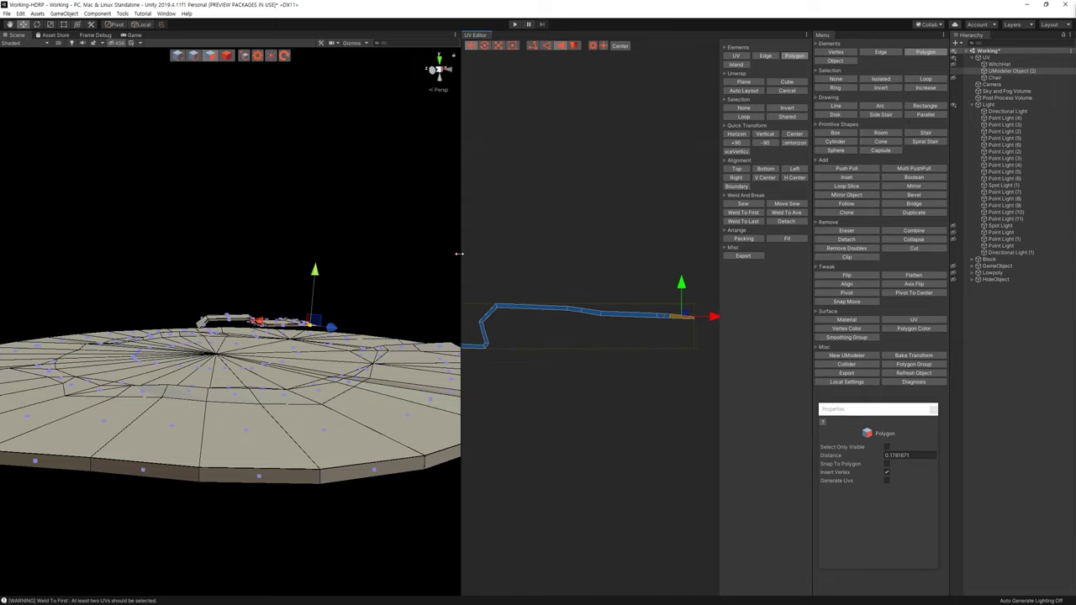
pyautogui.moveTo(459, 253); pyautogui.dragTo(370, 253)
pyautogui.moveTo(516, 260); pyautogui.dragTo(739, 337)
# Shift the strip right, then select its bent left end and lower-left polygon
pyautogui.click(545, 306)
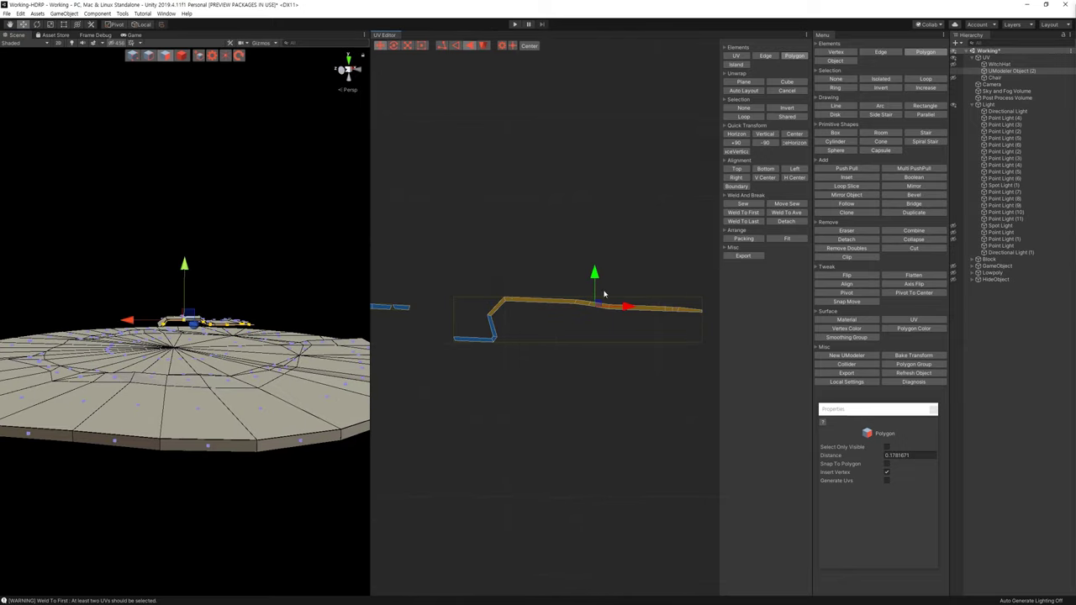
pyautogui.moveTo(601, 306); pyautogui.dragTo(614, 308)
pyautogui.click(527, 343)
pyautogui.moveTo(460, 319); pyautogui.dragTo(491, 355)
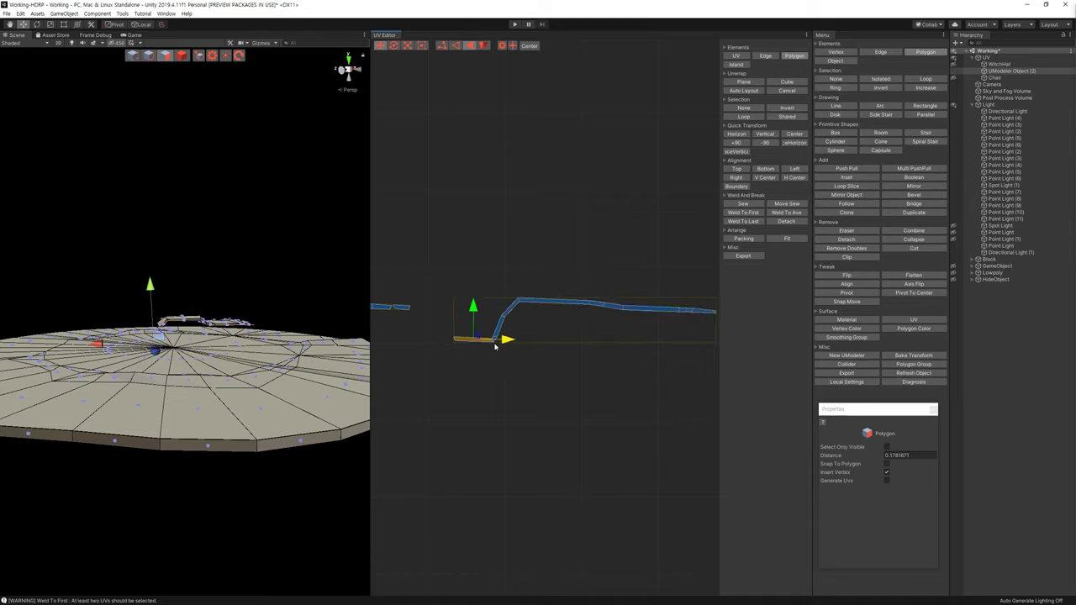
pyautogui.scroll(3, 504, 353)
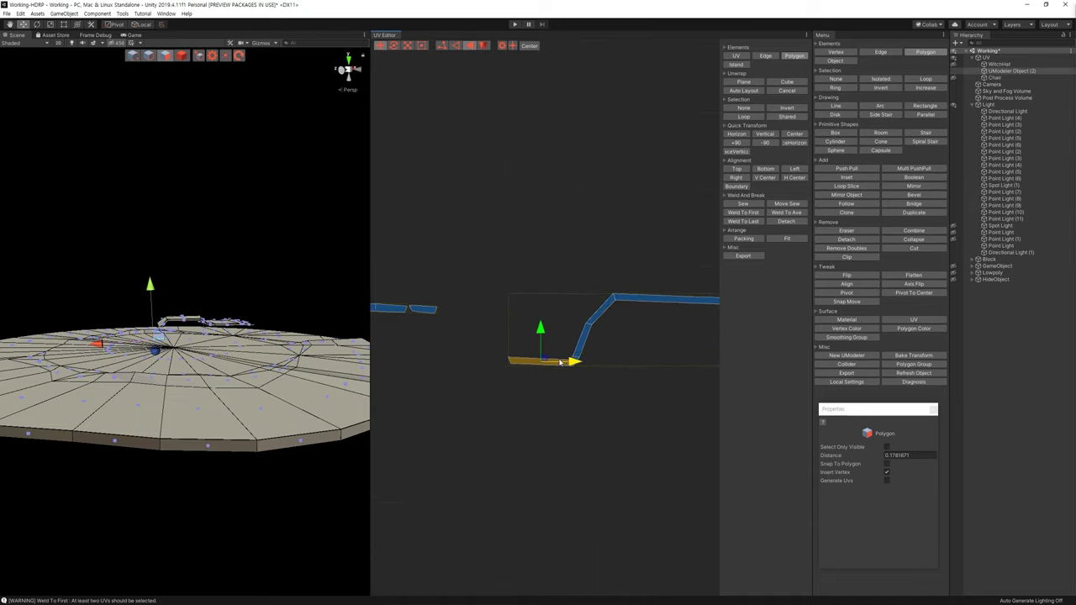
pyautogui.click(589, 377)
pyautogui.moveTo(556, 370)
pyautogui.mouseDown()
pyautogui.moveTo(542, 359)
pyautogui.moveTo(554, 305)
pyautogui.moveTo(510, 310)
pyautogui.mouseUp()
pyautogui.click(563, 338)
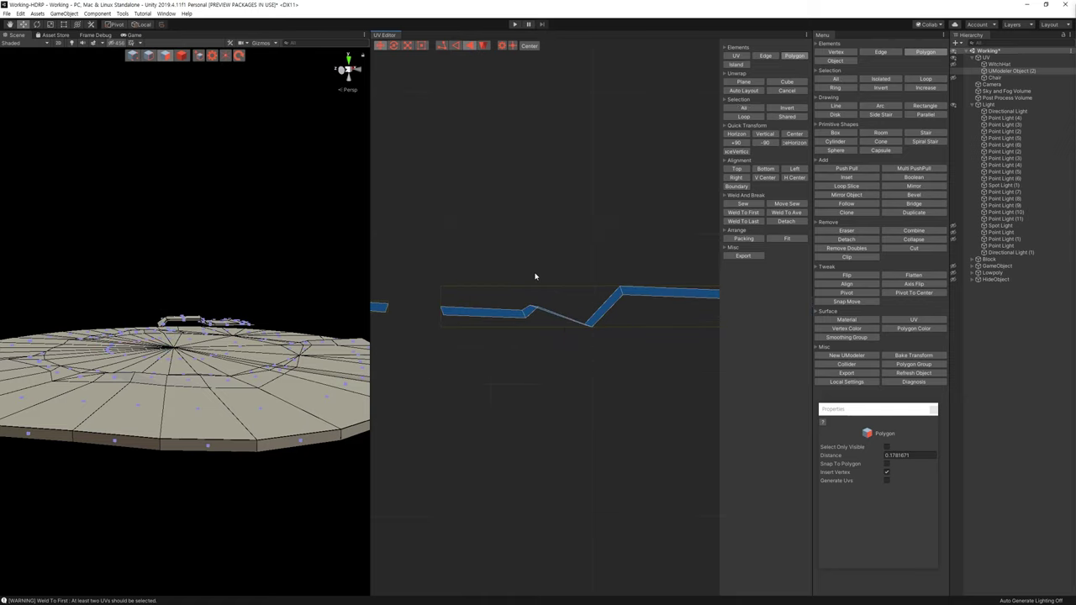
# In Vertex mode, drag the bend vertices to straighten the strip, then undo them
pyautogui.press('1')
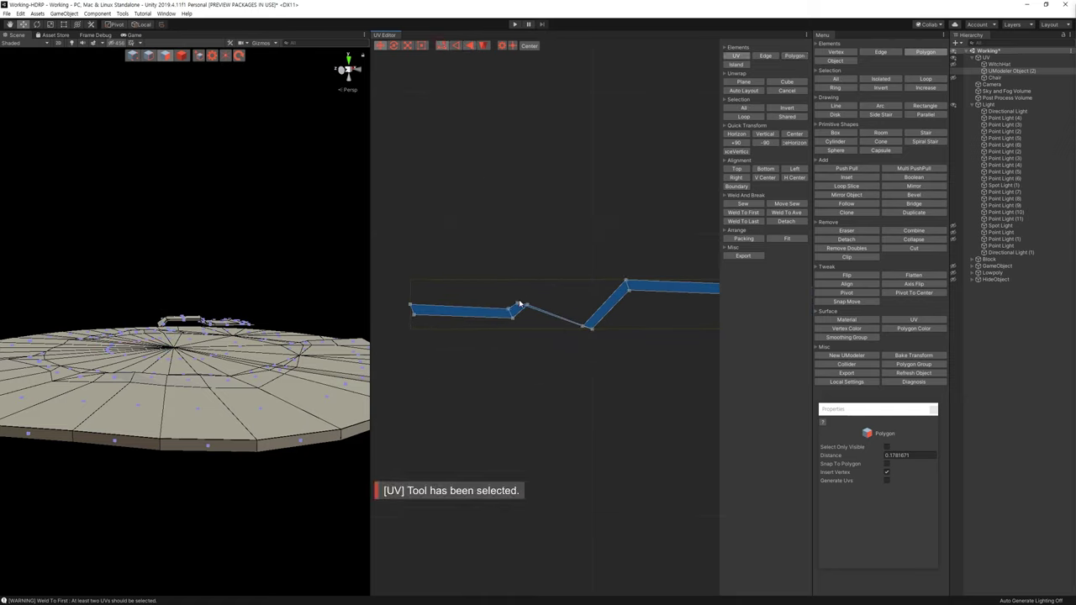
pyautogui.moveTo(526, 310); pyautogui.dragTo(527, 319)
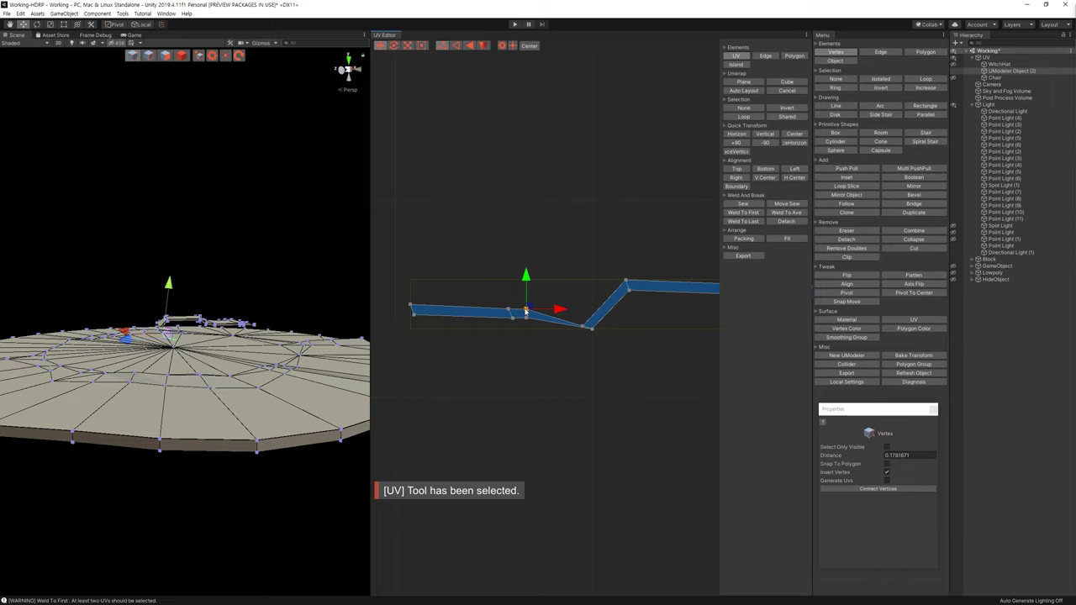
pyautogui.click(585, 313)
pyautogui.moveTo(593, 333)
pyautogui.mouseDown()
pyautogui.moveTo(587, 320)
pyautogui.moveTo(405, 245)
pyautogui.mouseUp()
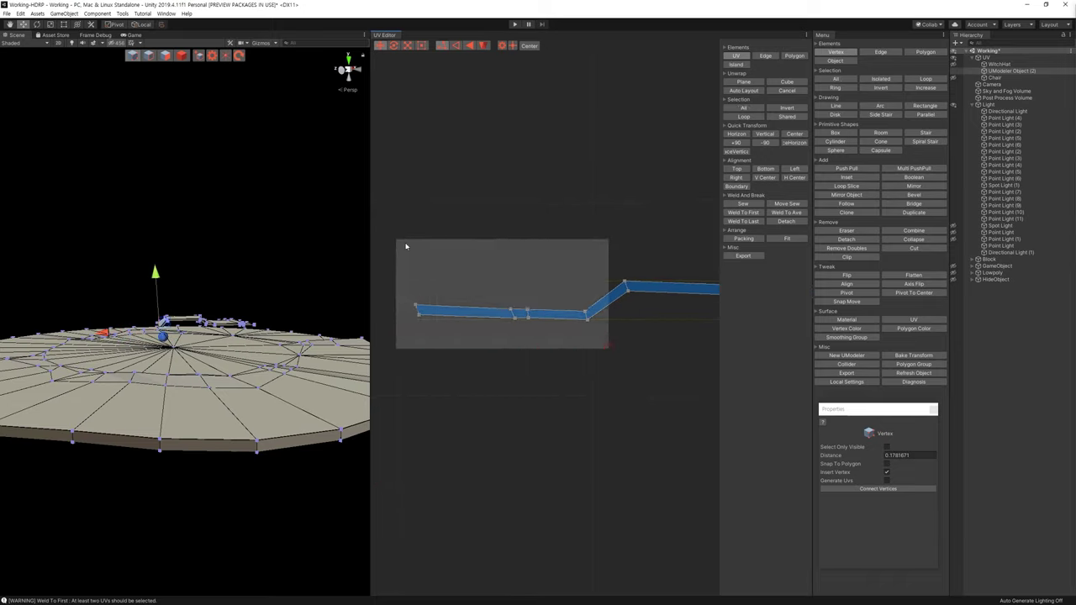
pyautogui.moveTo(505, 307); pyautogui.dragTo(475, 277)
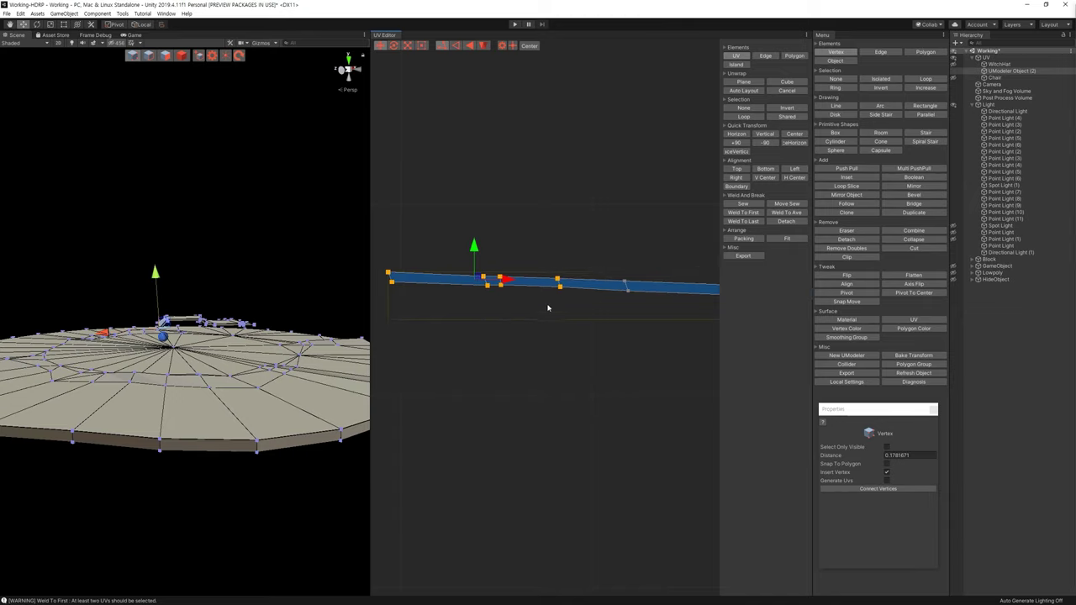
pyautogui.click(439, 308)
pyautogui.hotkey('ctrl', 'z')
pyautogui.hotkey('ctrl', 'z')
pyautogui.hotkey('ctrl', 'z')
# In Polygon mode, move the straightened strip right, zoom out, and select the right-hand strip
pyautogui.press('3')
pyautogui.moveTo(406, 269)
pyautogui.mouseDown()
pyautogui.moveTo(586, 339)
pyautogui.moveTo(604, 316)
pyautogui.mouseUp()
pyautogui.scroll(-2, 593, 302)
pyautogui.scroll(-3, 605, 311)
pyautogui.moveTo(691, 366); pyautogui.dragTo(505, 308)
pyautogui.click(645, 347)
pyautogui.moveTo(706, 353); pyautogui.dragTo(530, 293)
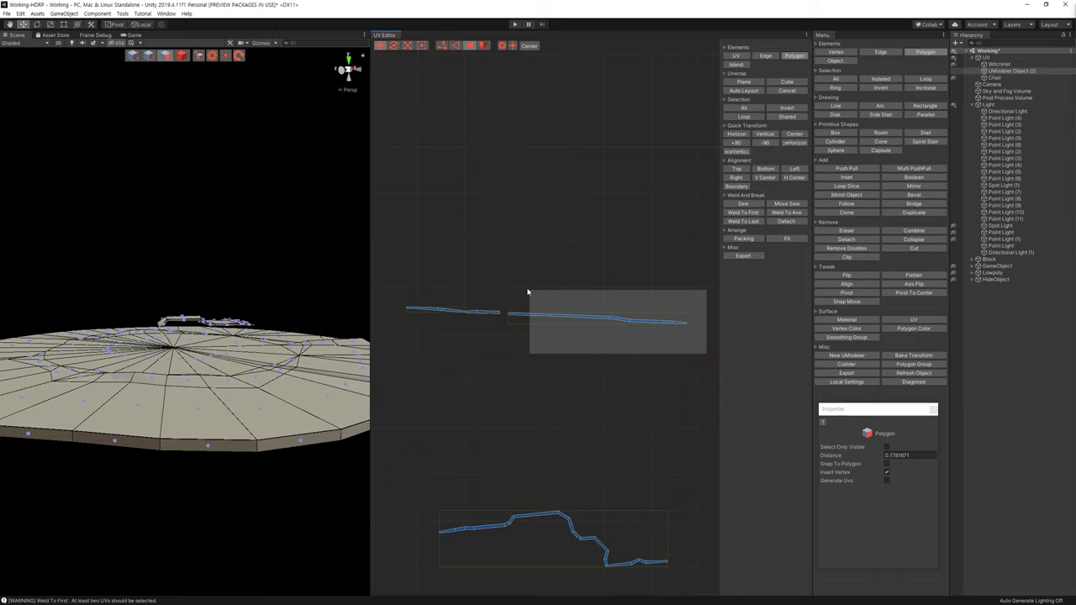
# In Edge mode, select the UV strip edges and an edge at the left end
pyautogui.scroll(1, 600, 320)
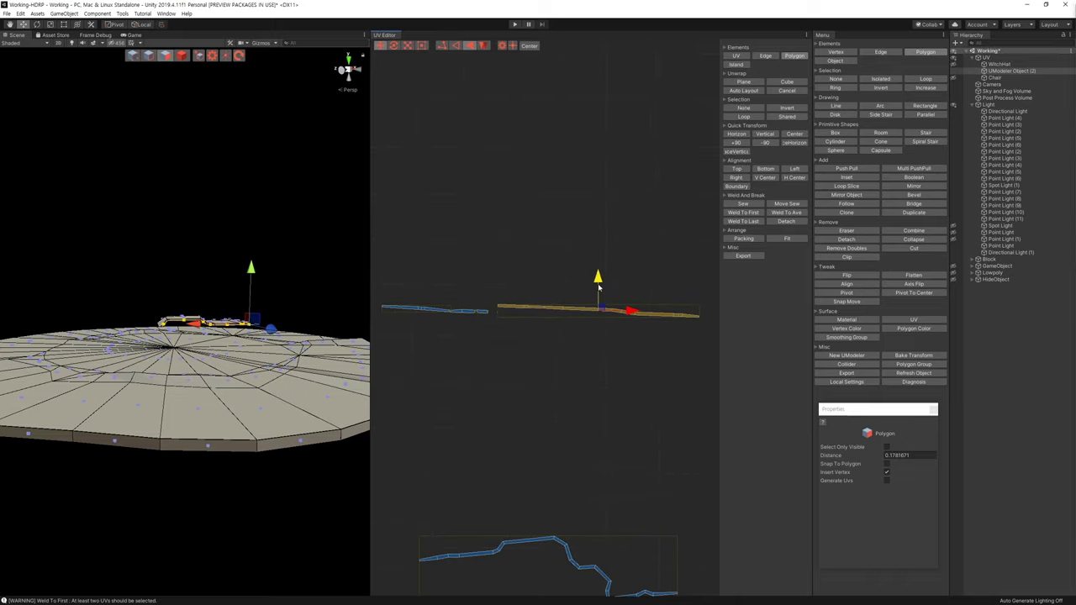
pyautogui.click(535, 309)
pyautogui.hotkey('ctrl', 'z')
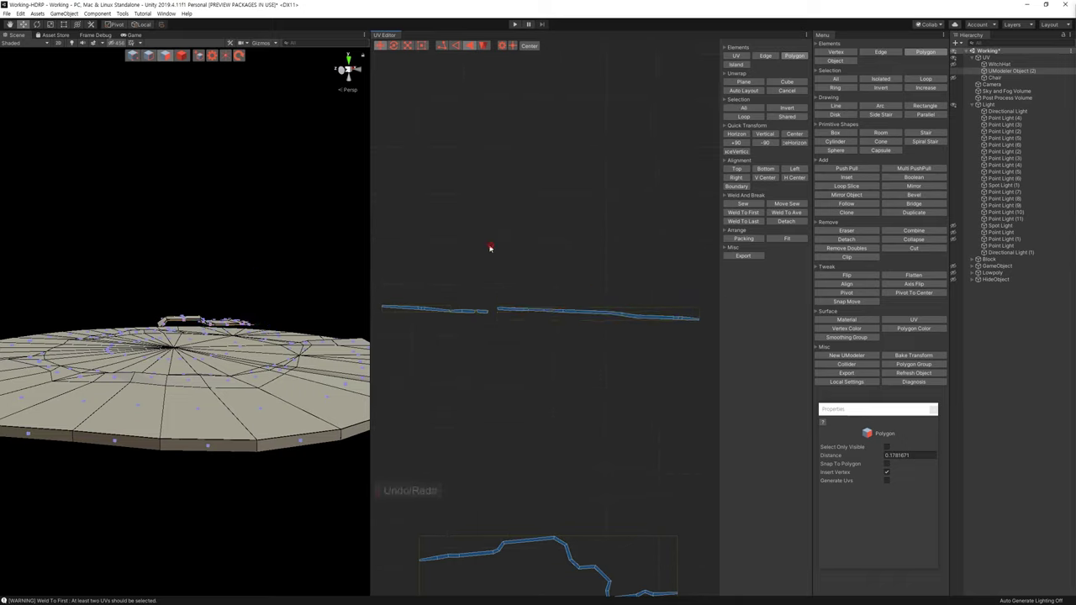
pyautogui.press('2')
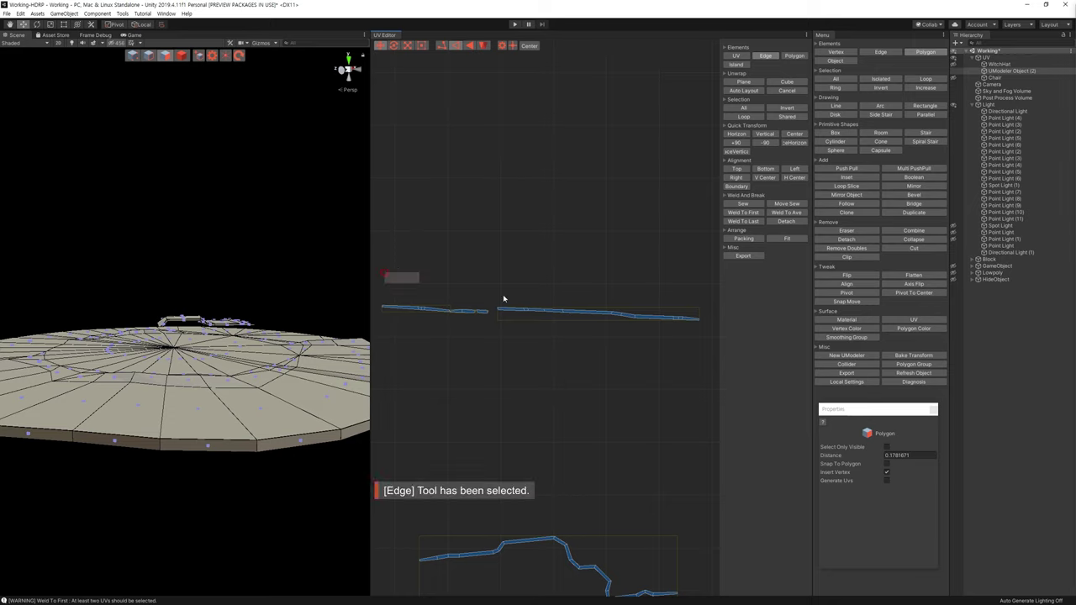
pyautogui.moveTo(383, 272); pyautogui.dragTo(705, 365)
pyautogui.scroll(1, 432, 344)
pyautogui.scroll(1, 434, 276)
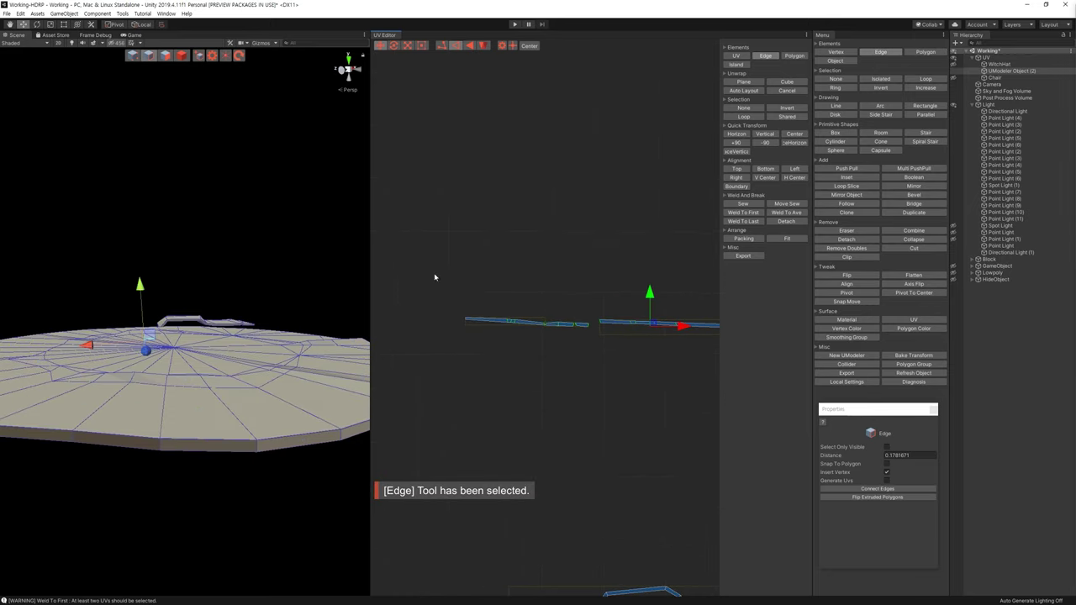
pyautogui.scroll(1, 473, 320)
pyautogui.click(473, 320)
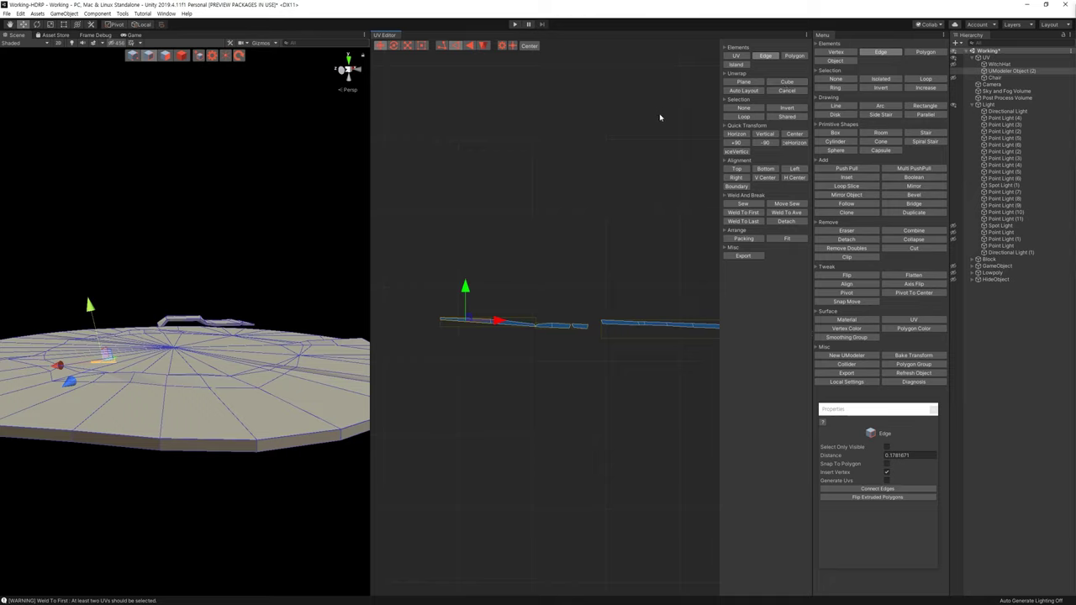
# Use Loop selection to pick successive edge loops along the strips
pyautogui.moveTo(659, 118); pyautogui.dragTo(631, 126, button='middle')
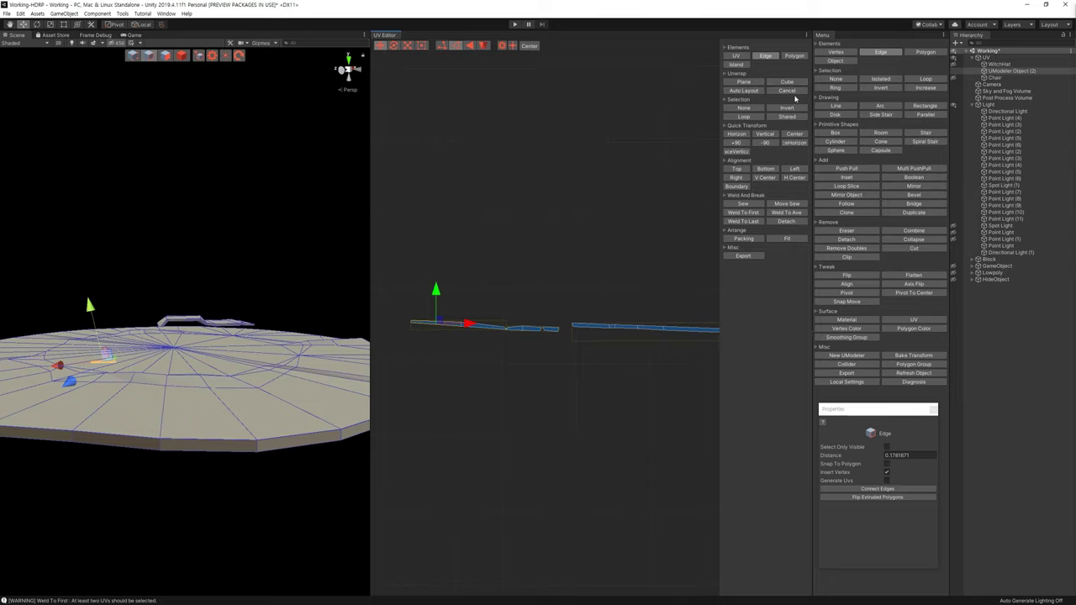
pyautogui.click(745, 118)
pyautogui.scroll(2, 473, 325)
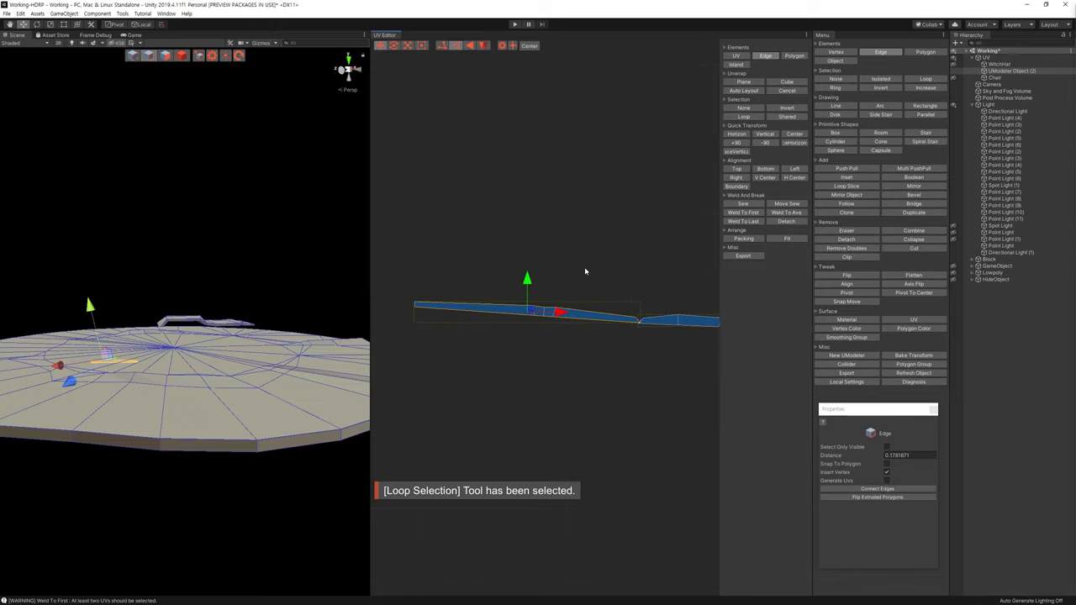
pyautogui.click(588, 289)
pyautogui.click(593, 319)
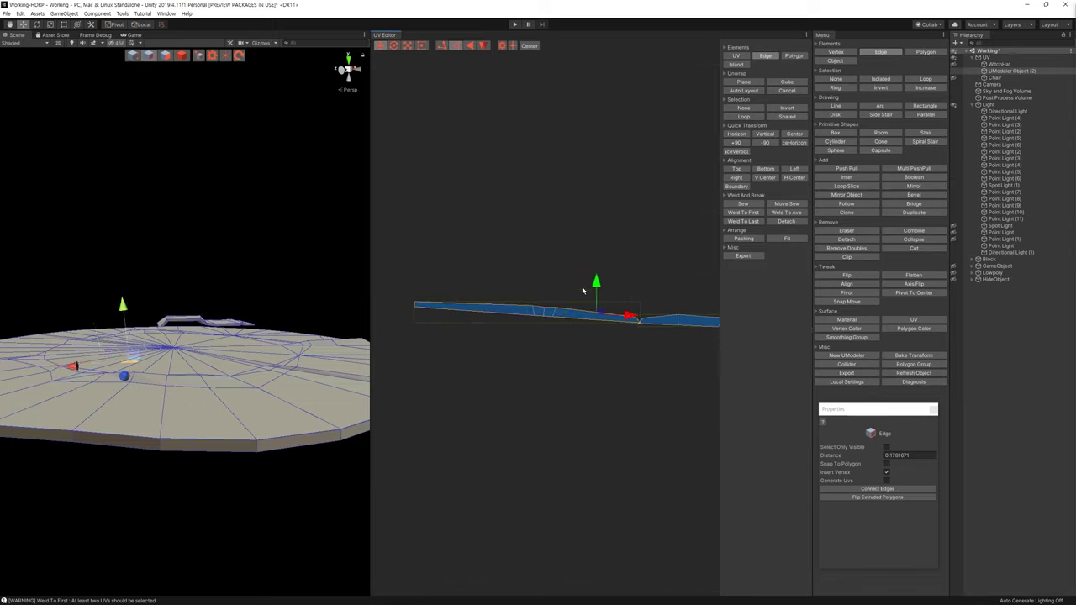
pyautogui.click(589, 314)
pyautogui.click(794, 178)
pyautogui.click(622, 311)
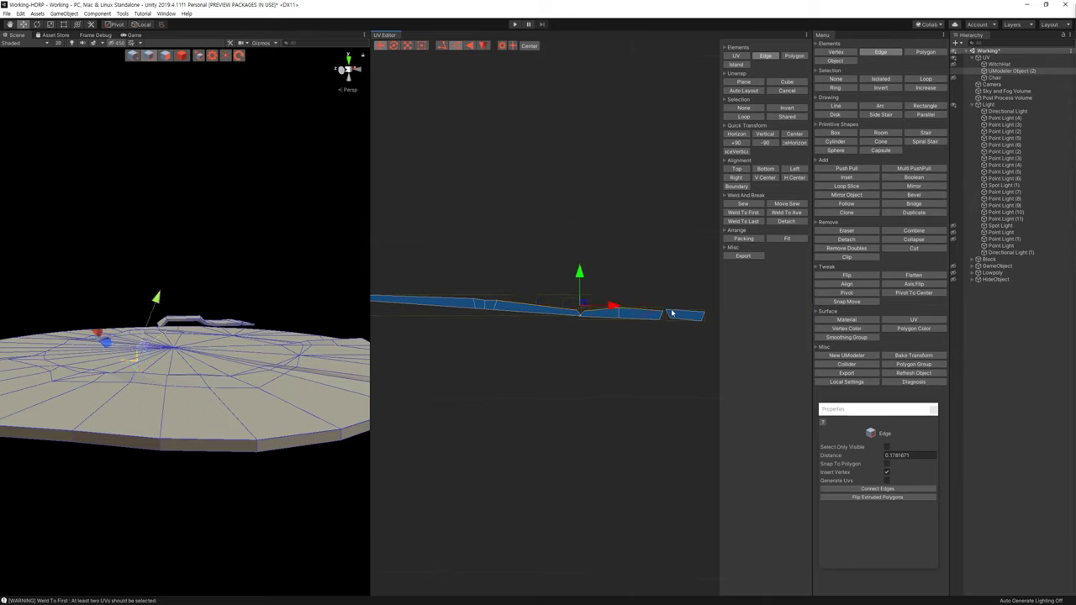
pyautogui.moveTo(709, 291); pyautogui.dragTo(574, 291, button='middle')
pyautogui.click(544, 305)
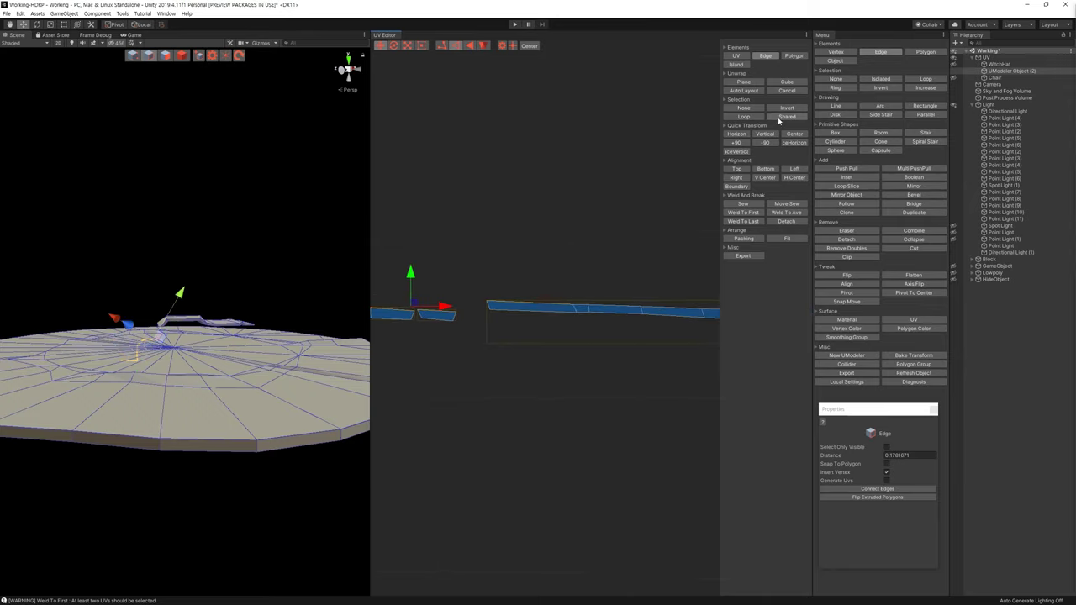
# Select an edge loop and slide it right with the Translation gizmo
pyautogui.click(746, 117)
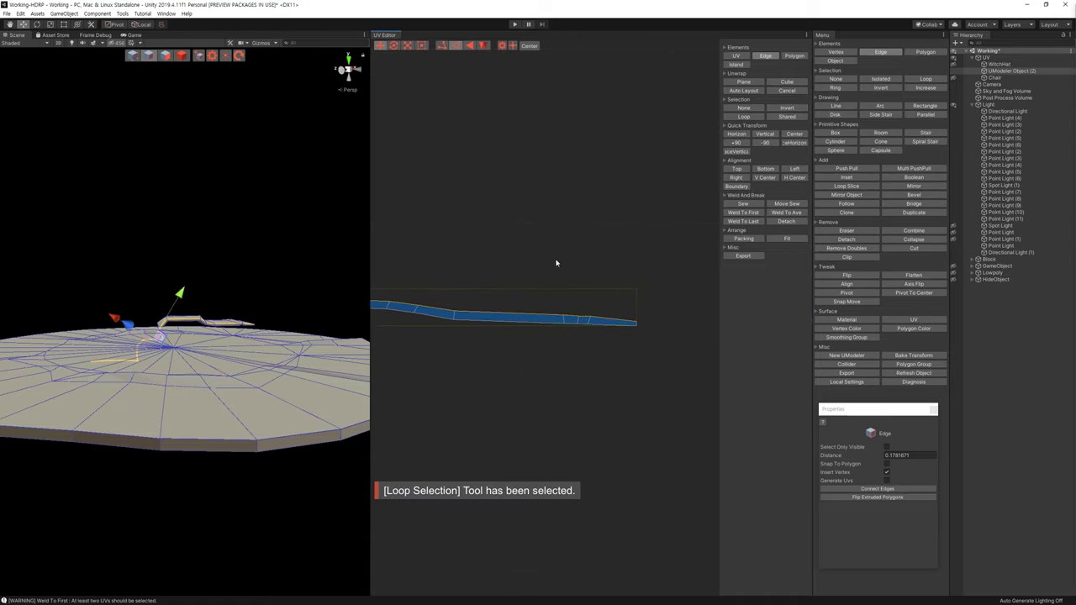
pyautogui.click(492, 290)
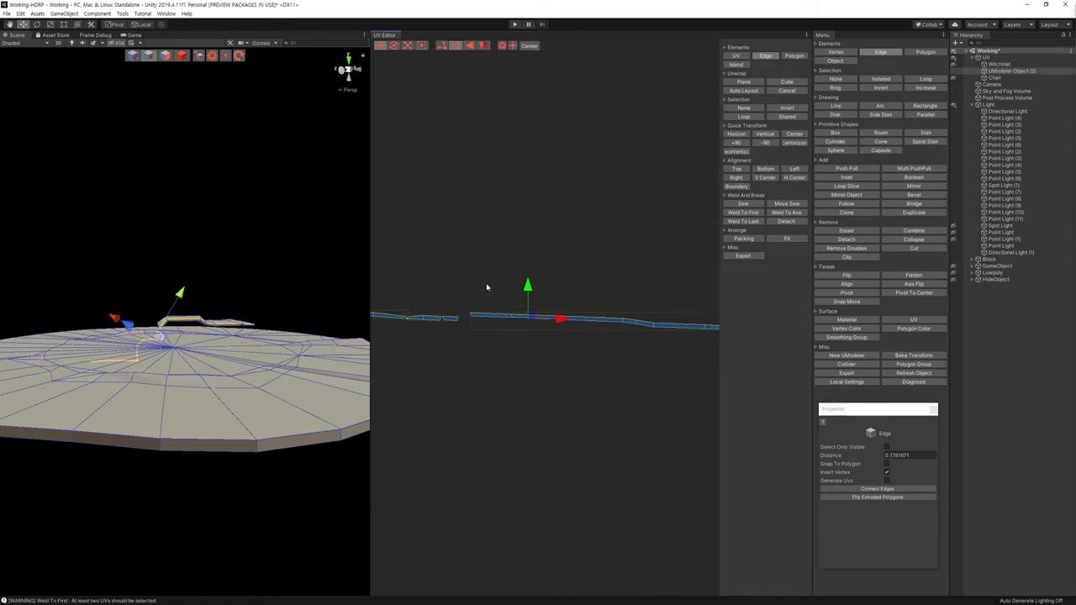
pyautogui.moveTo(486, 287); pyautogui.dragTo(532, 271, button='middle')
pyautogui.press('r')
pyautogui.press('w')
pyautogui.click(439, 312)
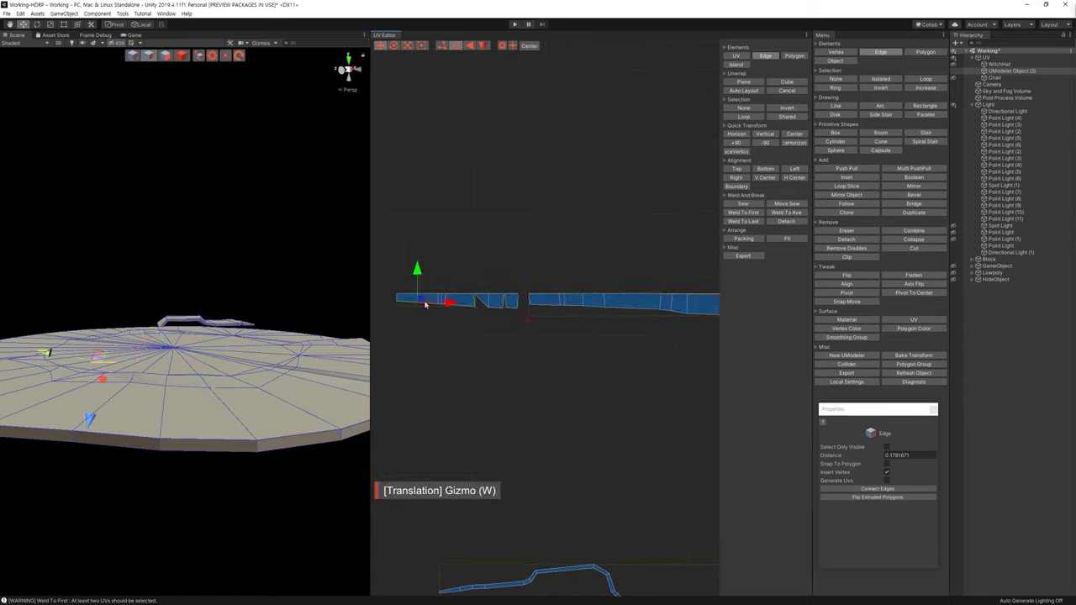
pyautogui.moveTo(462, 313); pyautogui.dragTo(566, 310)
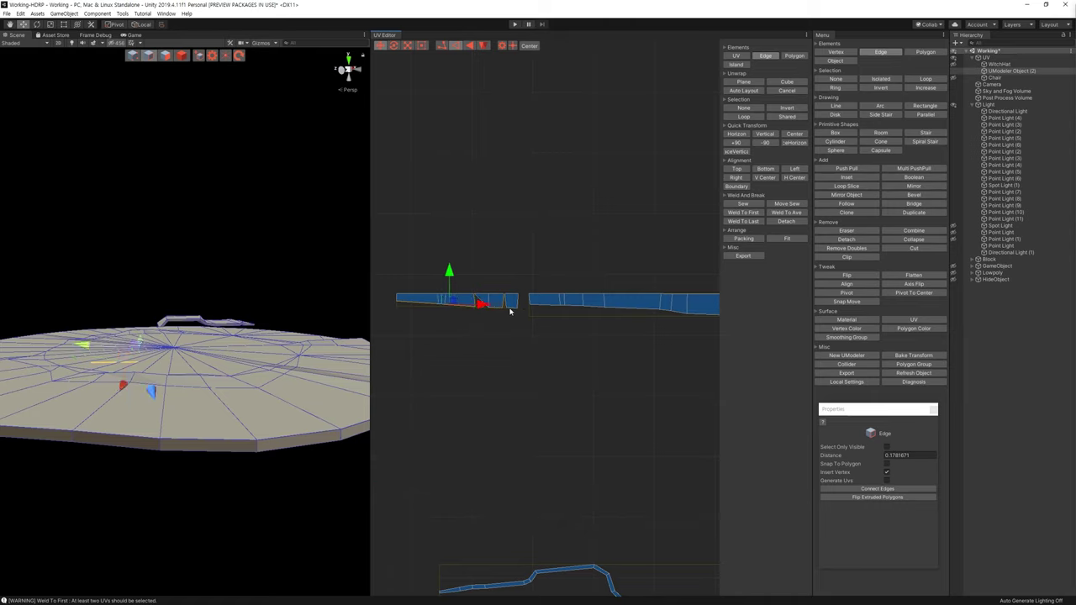
pyautogui.moveTo(566, 310); pyautogui.dragTo(505, 319, button='middle')
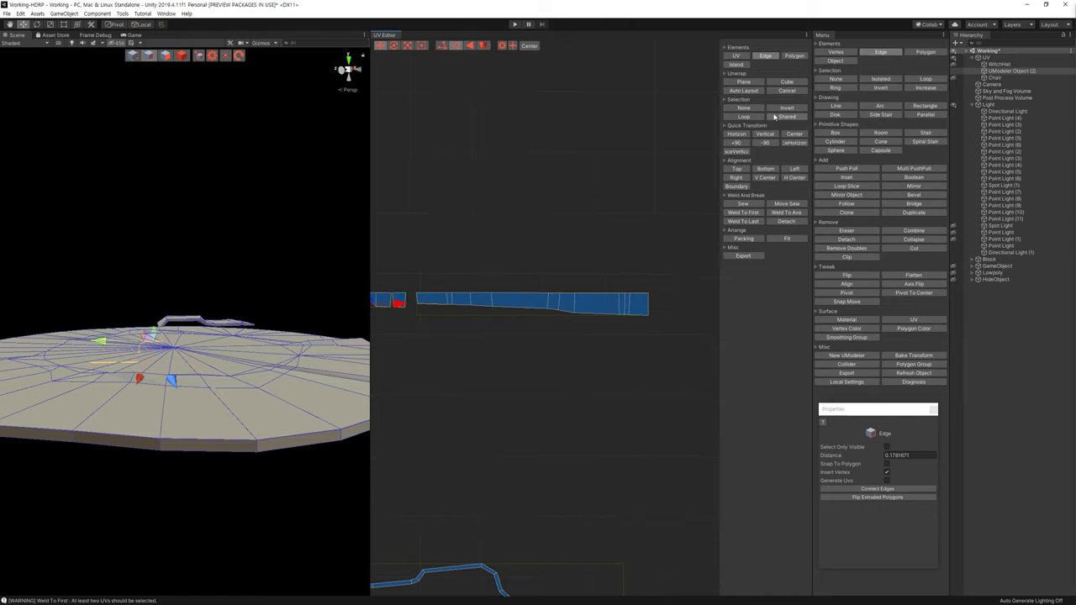
# Select the two adjacent diagonal edges on the strip's diagonal section
pyautogui.click(743, 118)
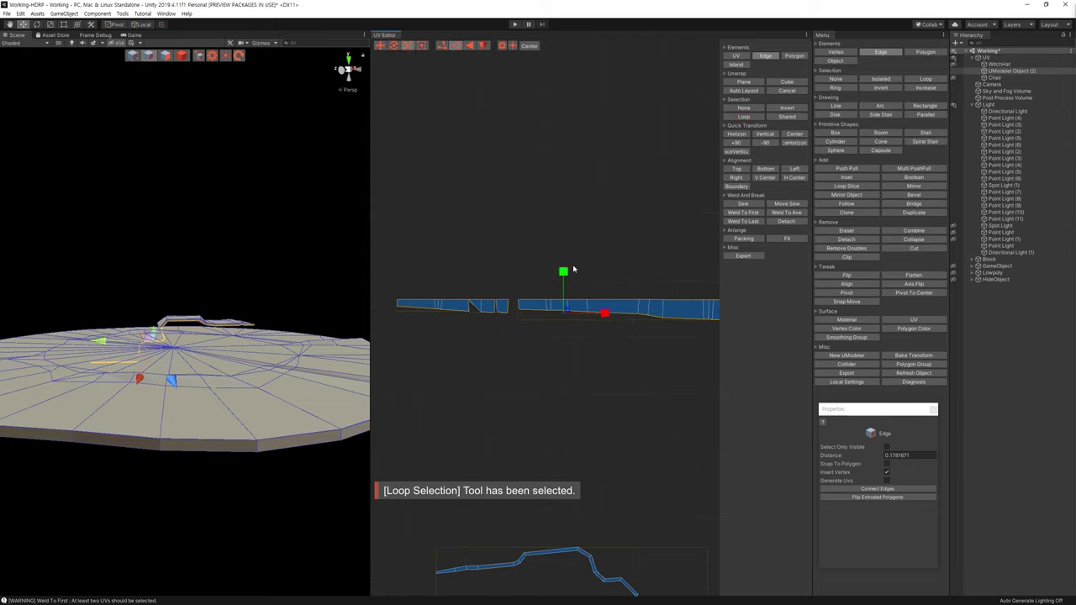
pyautogui.press('r')
pyautogui.click(547, 364)
pyautogui.scroll(2, 495, 310)
pyautogui.scroll(2, 526, 323)
pyautogui.moveTo(526, 327); pyautogui.dragTo(602, 350, button='middle')
pyautogui.scroll(1, 569, 331)
pyautogui.click(550, 332)
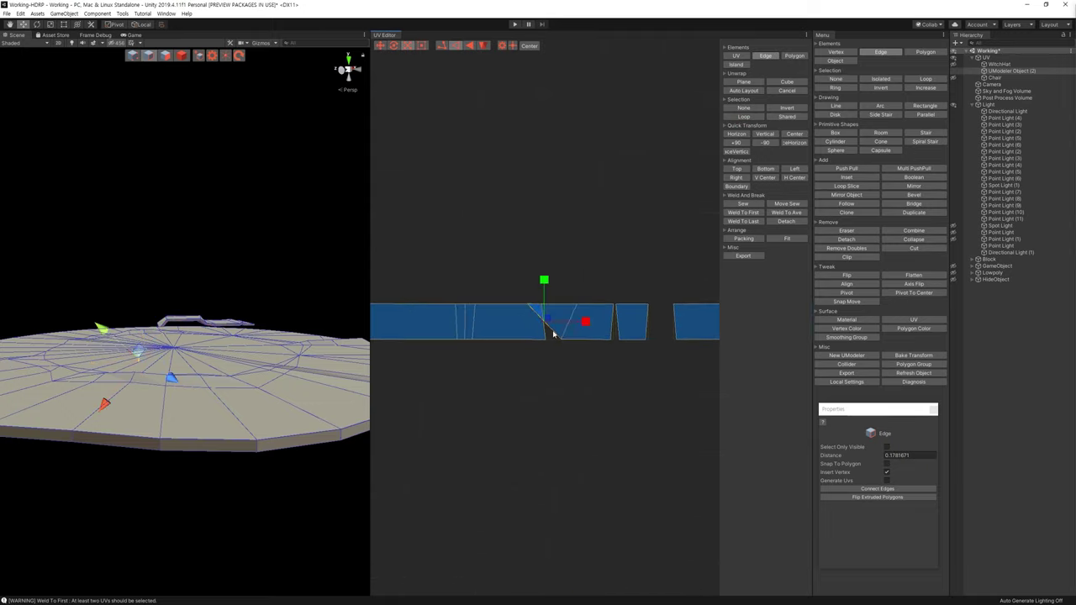
pyautogui.click(561, 332)
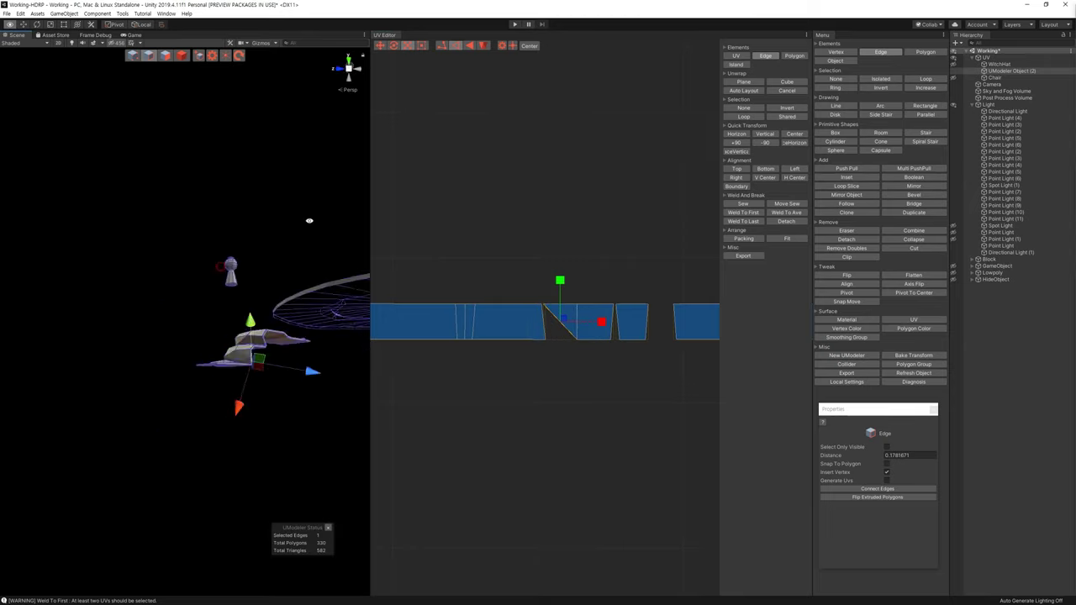
# In Polygon mode, select the triangular face in the UVs
pyautogui.press('f')
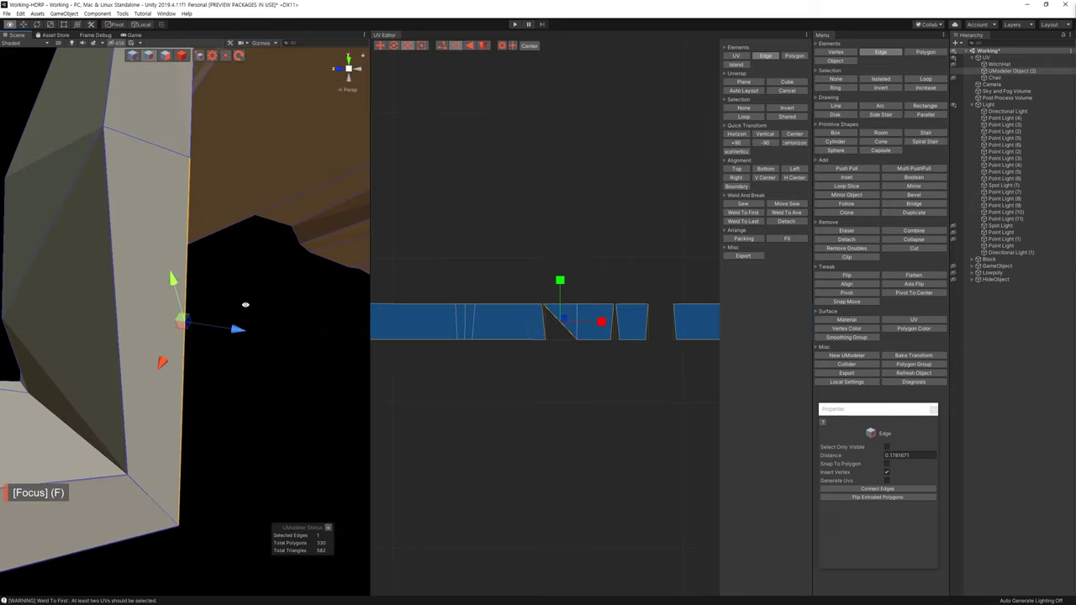
pyautogui.press('3')
pyautogui.click(575, 332)
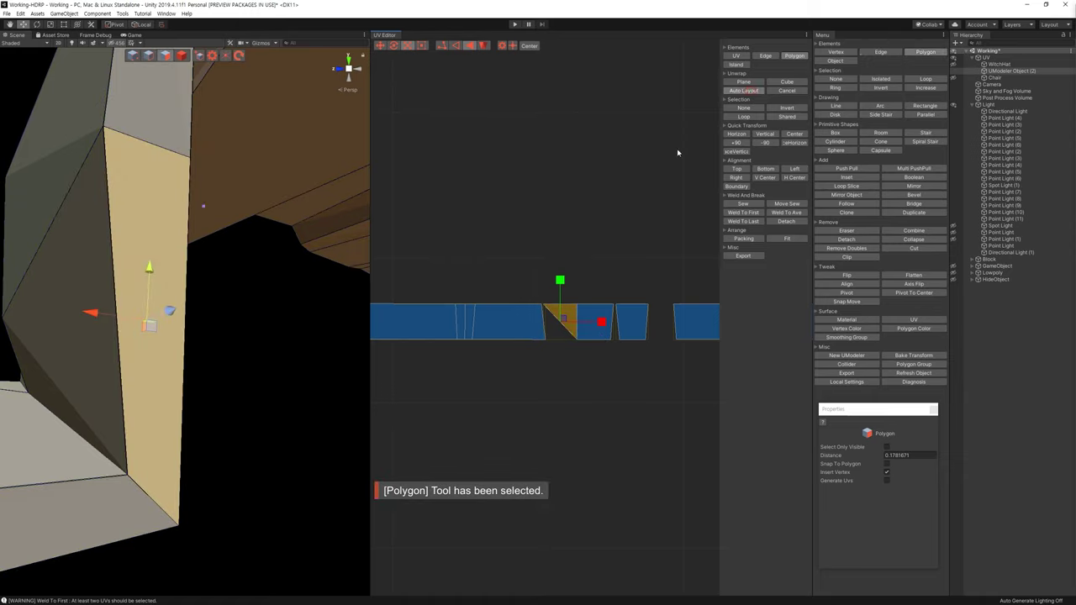
pyautogui.hotkey('ctrl', 'z')
pyautogui.click(571, 293)
pyautogui.click(563, 317)
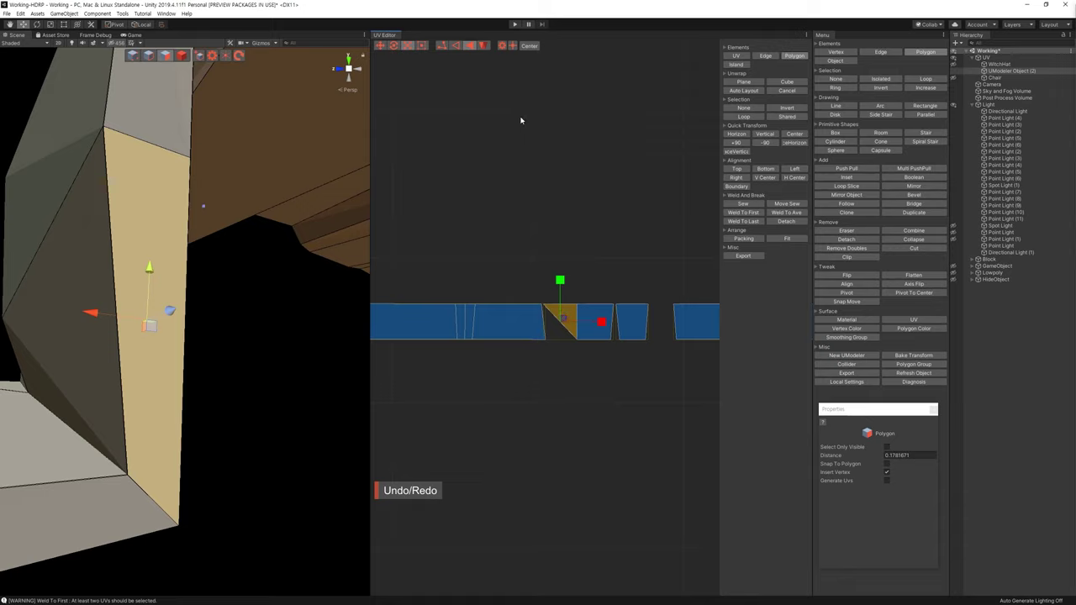
# Detach the triangular face and move it up away from the strip
pyautogui.click(788, 227)
pyautogui.press('w')
pyautogui.moveTo(562, 318); pyautogui.dragTo(544, 256)
pyautogui.click(603, 288)
pyautogui.click(547, 251)
pyautogui.scroll(-1, 588, 156)
pyautogui.click(616, 253)
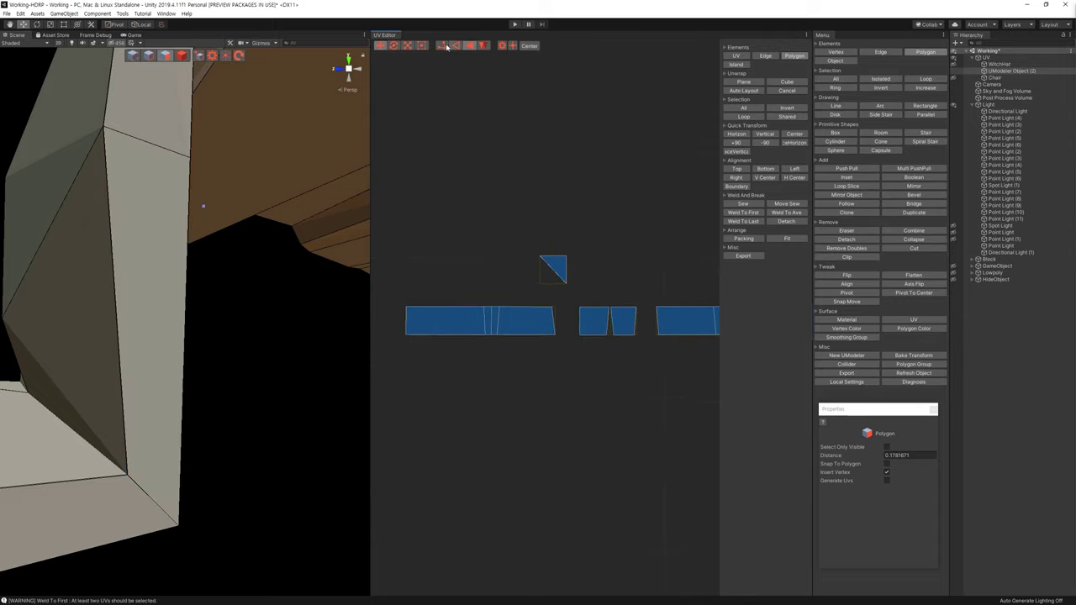
# Select the small quad's corners, then Move Sew its shared edge back onto the strip
pyautogui.press('1')
pyautogui.click(543, 272)
pyautogui.click(617, 234)
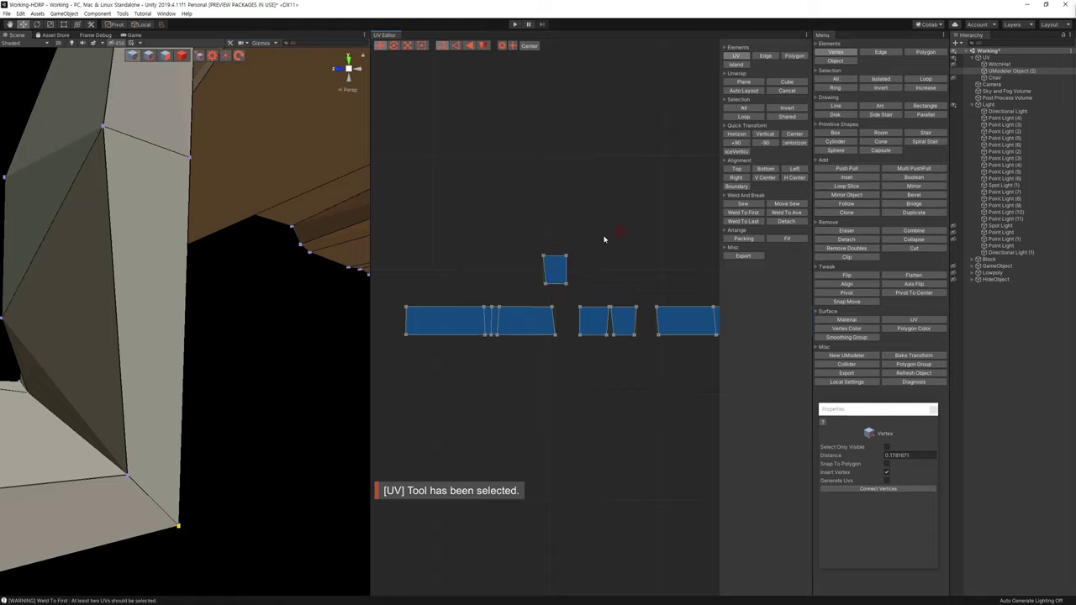
pyautogui.moveTo(541, 245); pyautogui.dragTo(577, 282)
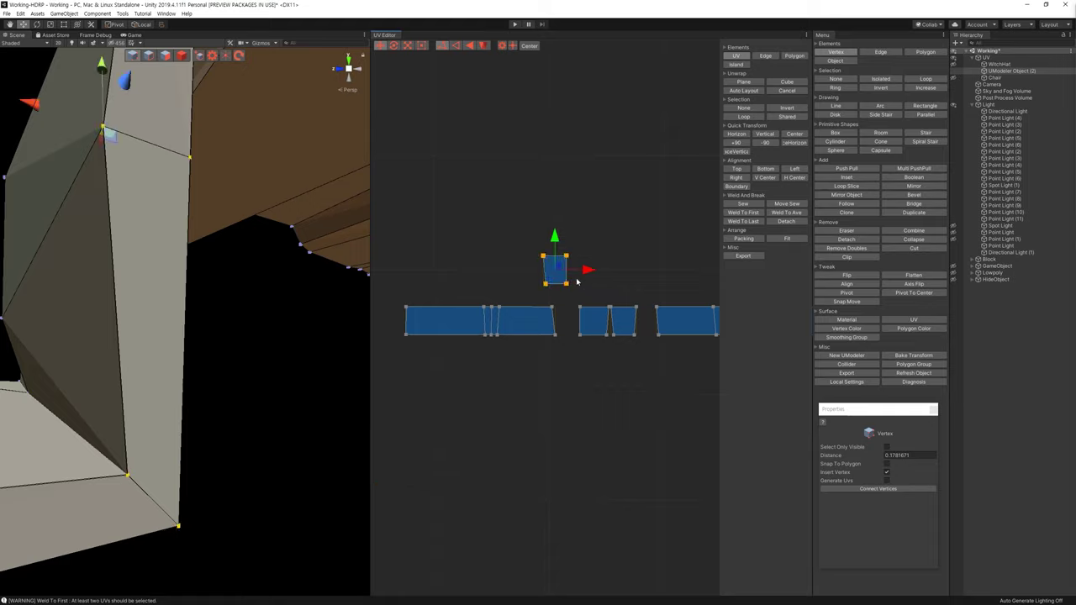
pyautogui.click(457, 49)
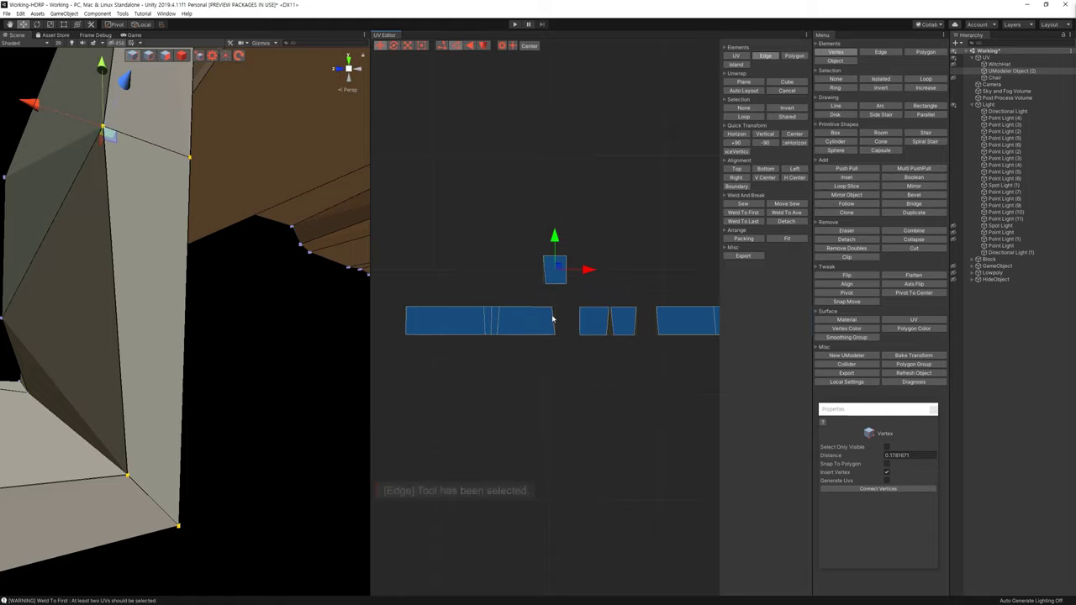
pyautogui.click(555, 319)
pyautogui.click(788, 205)
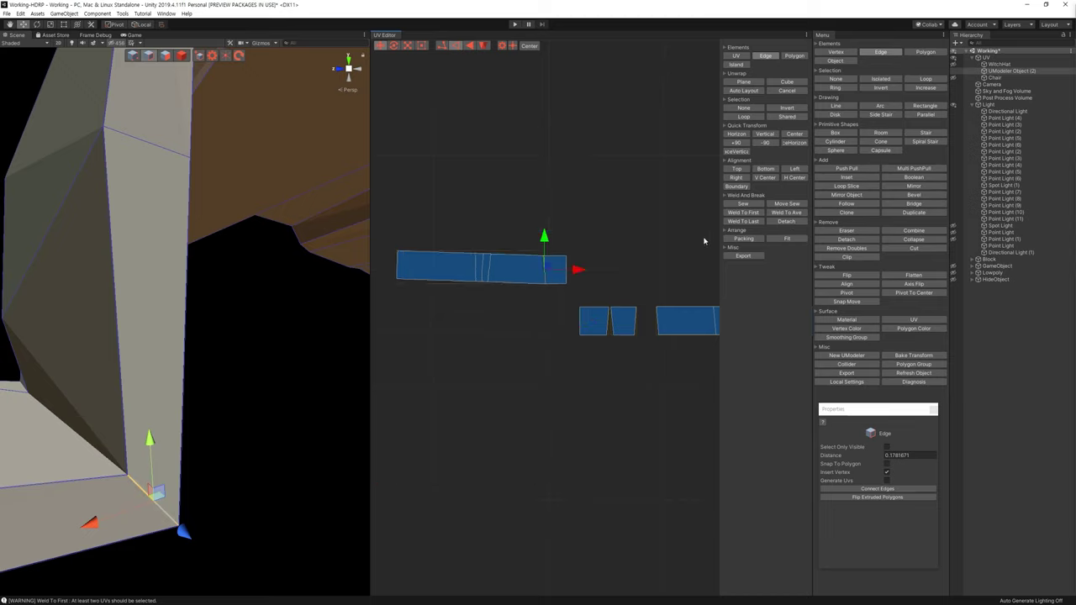
pyautogui.moveTo(461, 250)
pyautogui.mouseDown()
pyautogui.moveTo(589, 300)
pyautogui.moveTo(538, 318)
pyautogui.mouseUp()
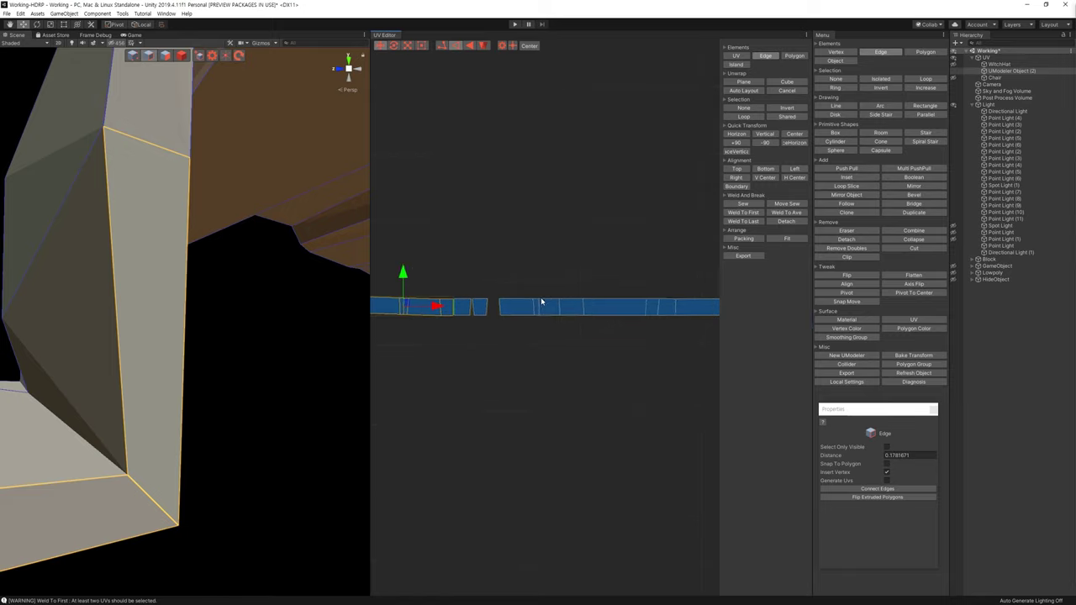
# Select the facing edges of the two strips and join them with Move Sew and Sew
pyautogui.hotkey('ctrl', 'a')
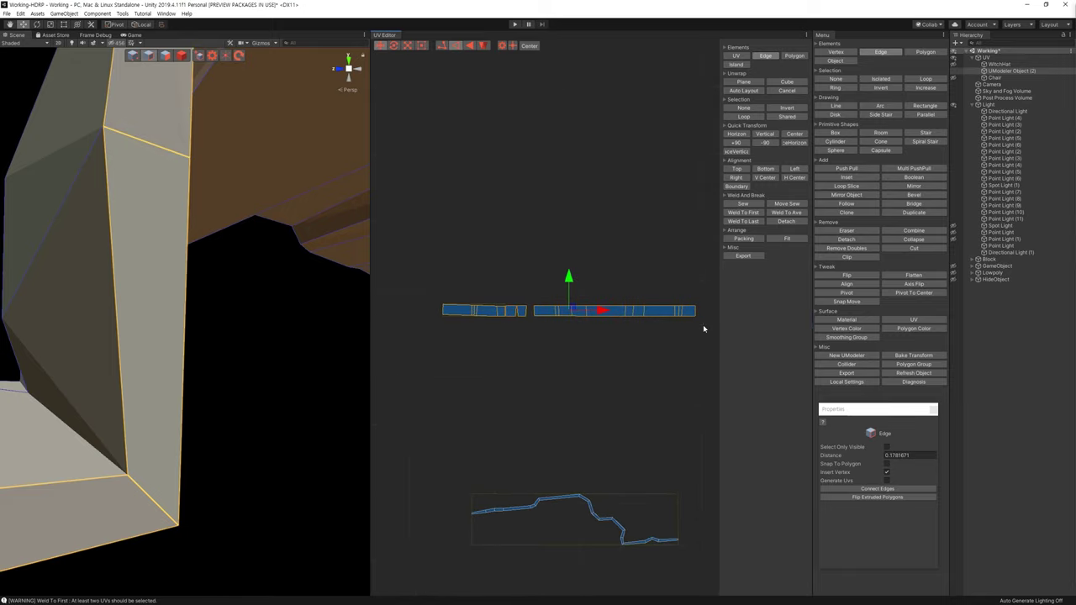
pyautogui.moveTo(701, 315); pyautogui.dragTo(425, 362)
pyautogui.click(438, 342)
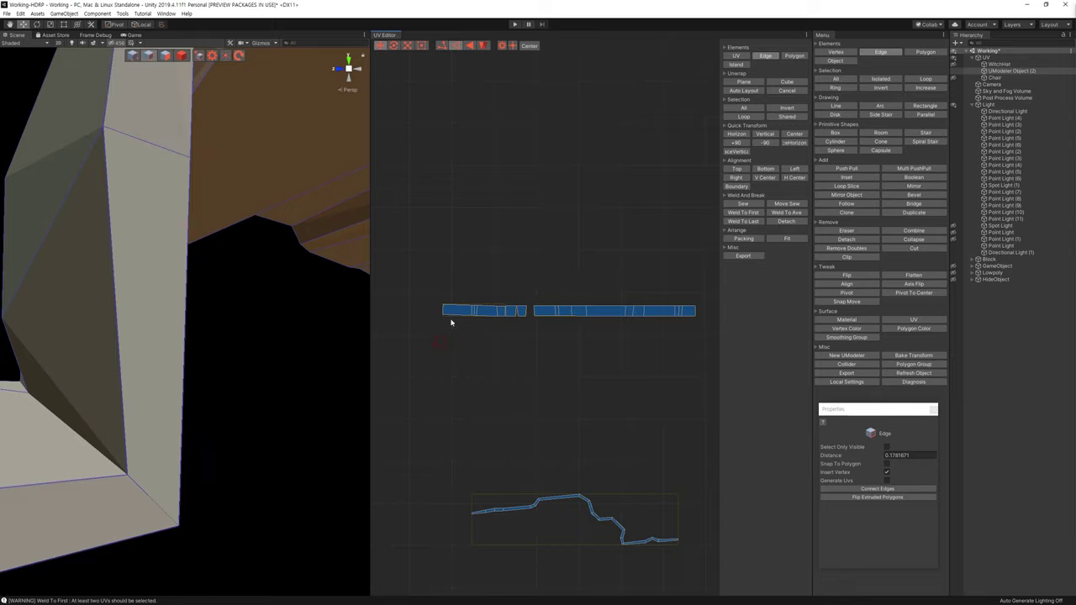
pyautogui.click(492, 311)
pyautogui.click(504, 361)
pyautogui.scroll(2, 521, 344)
pyautogui.scroll(2, 538, 326)
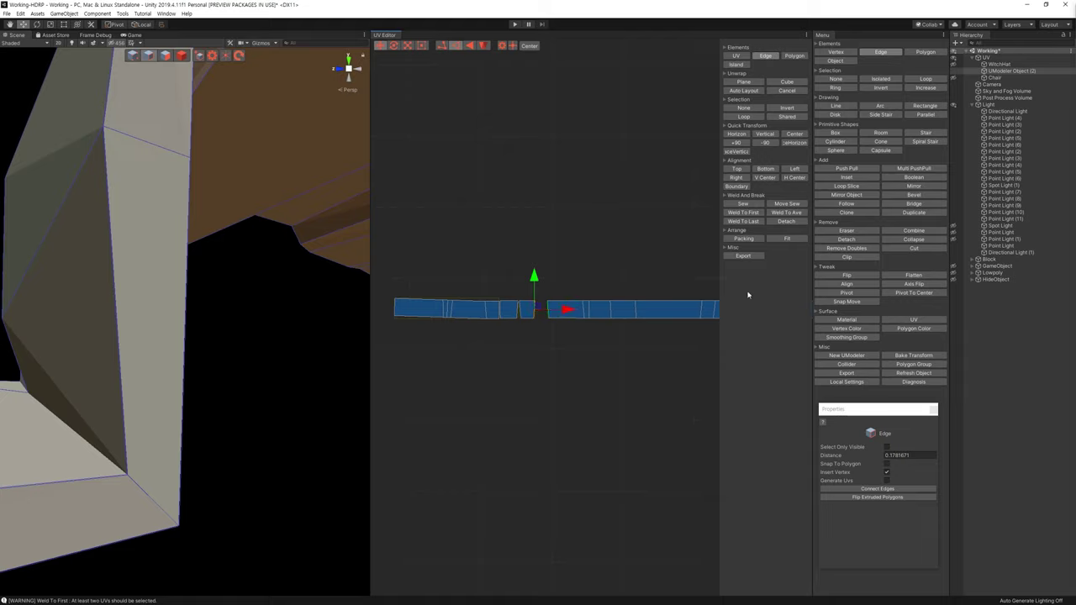
pyautogui.click(802, 213)
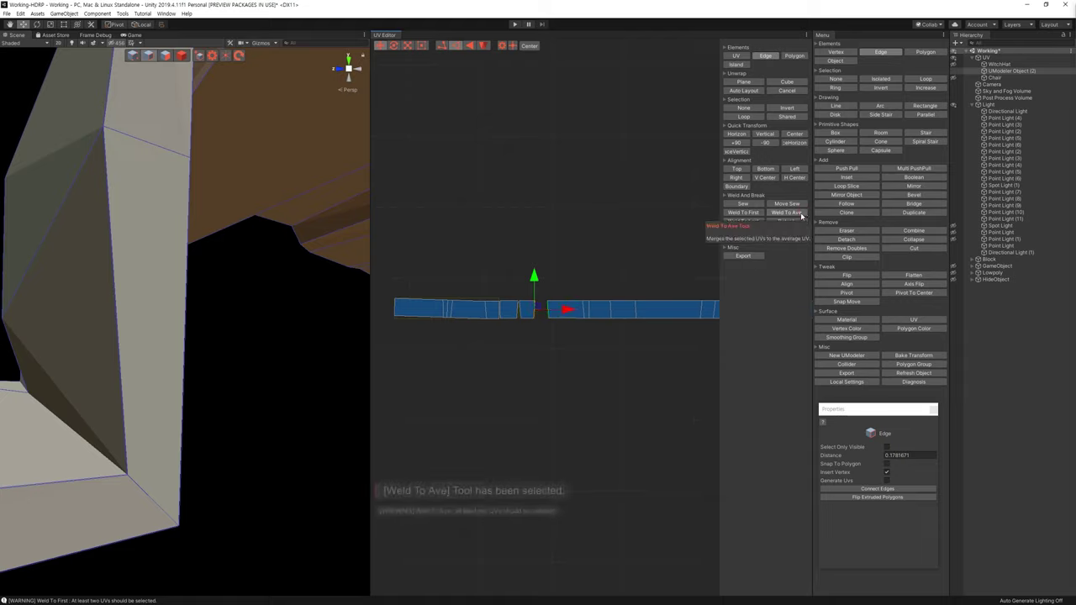
pyautogui.click(786, 203)
pyautogui.click(518, 311)
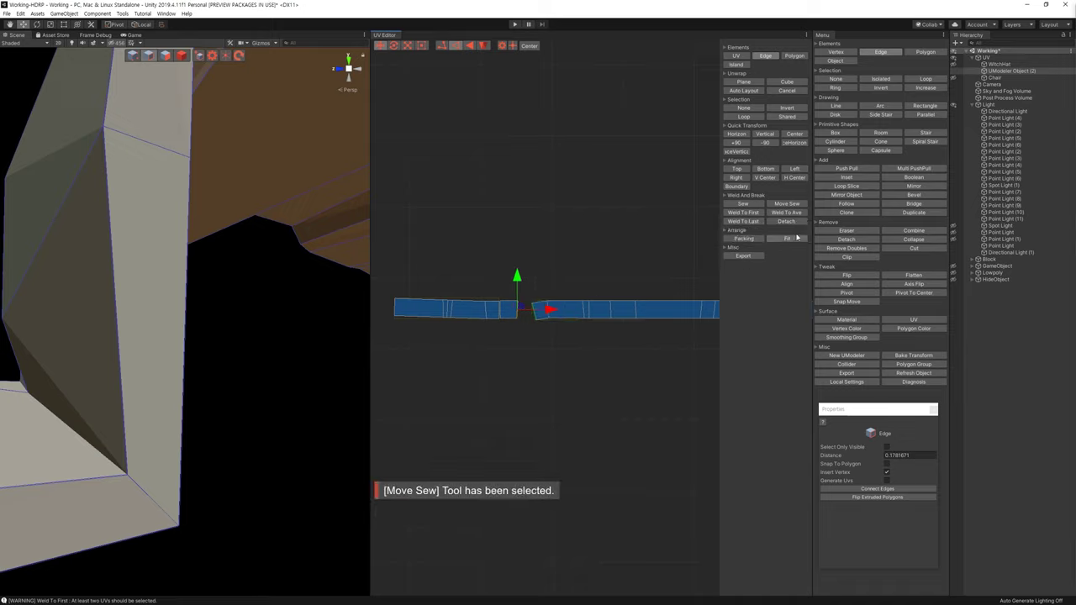
pyautogui.click(748, 205)
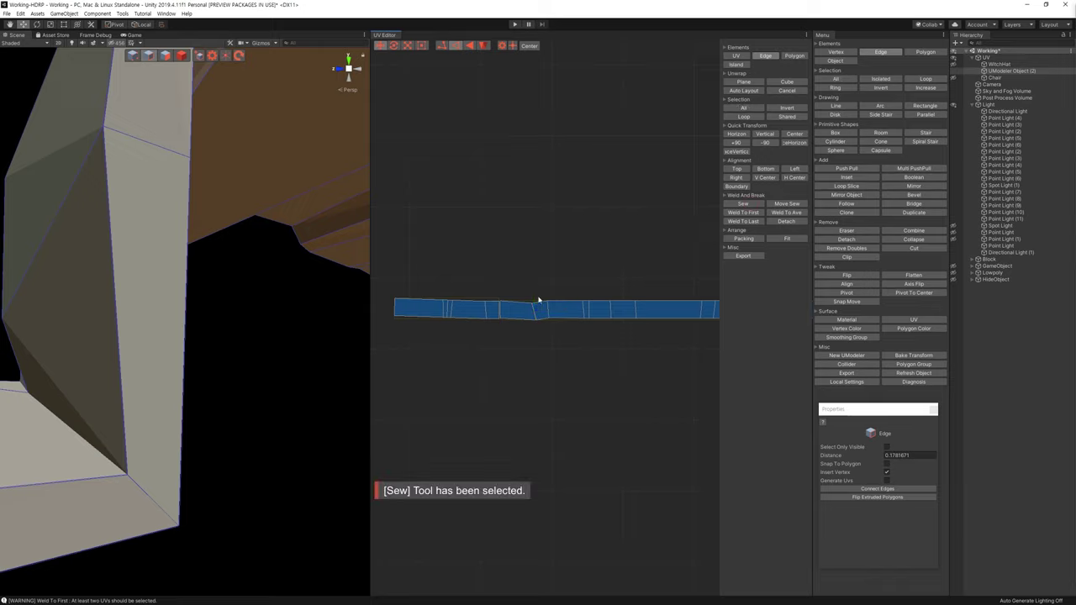
# Weld the seam points at the join with Weld To First, then deselect
pyautogui.click(501, 310)
pyautogui.click(789, 213)
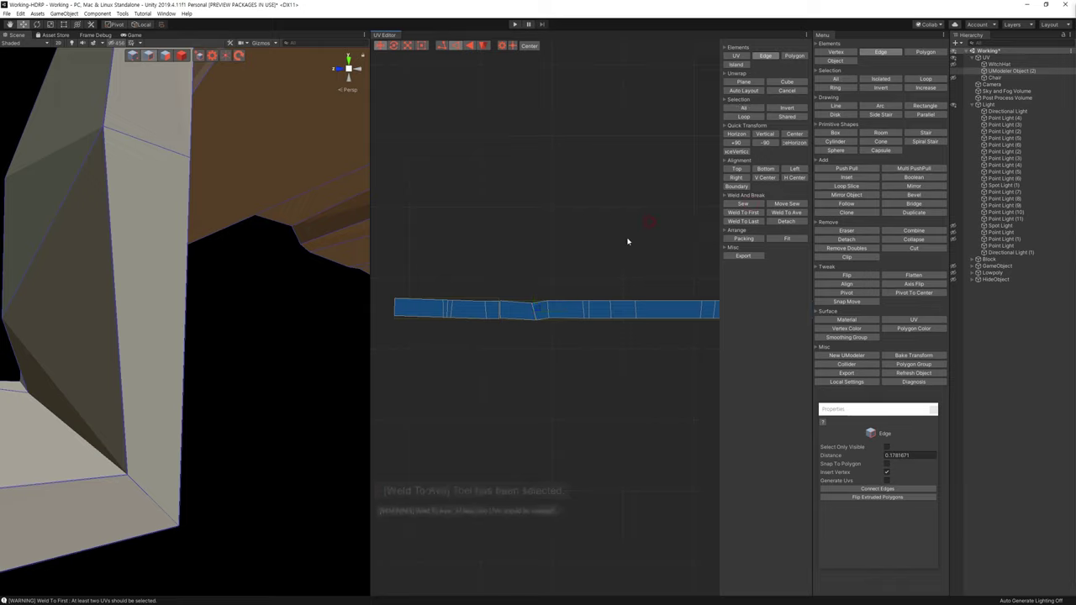
pyautogui.click(731, 213)
pyautogui.click(577, 307)
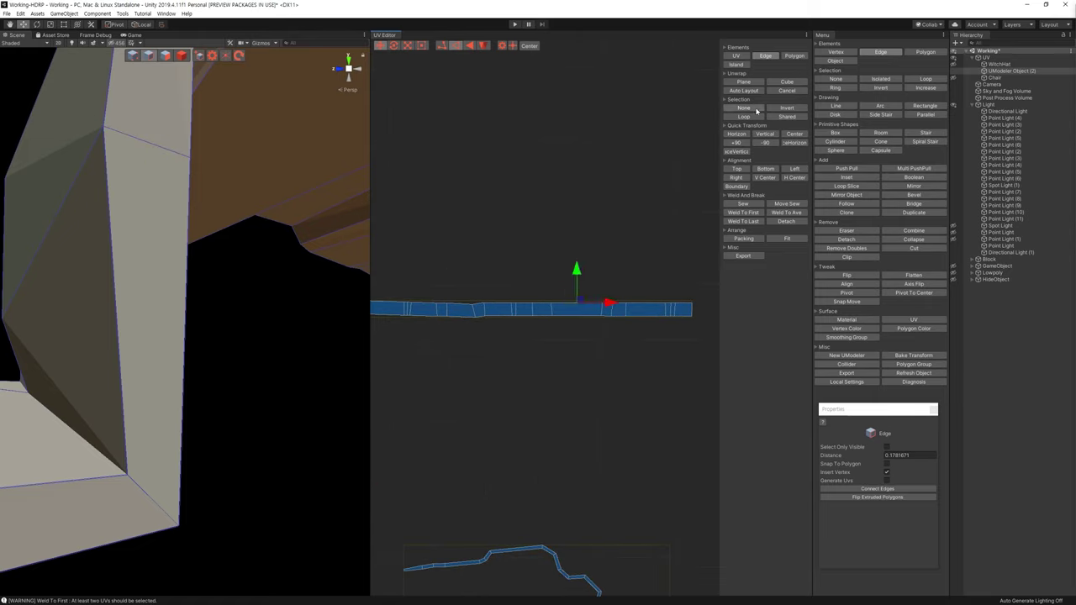
pyautogui.click(742, 117)
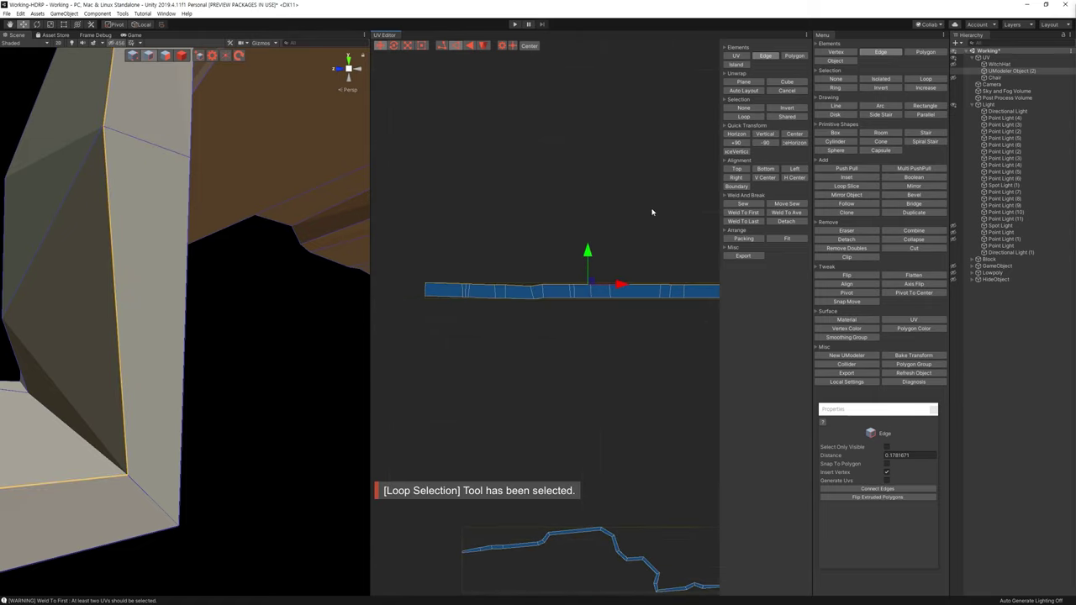
# Loop-select the sewn ledge strip and scale it flat vertically into a thin horizontal band
pyautogui.press('r')
pyautogui.click(554, 317)
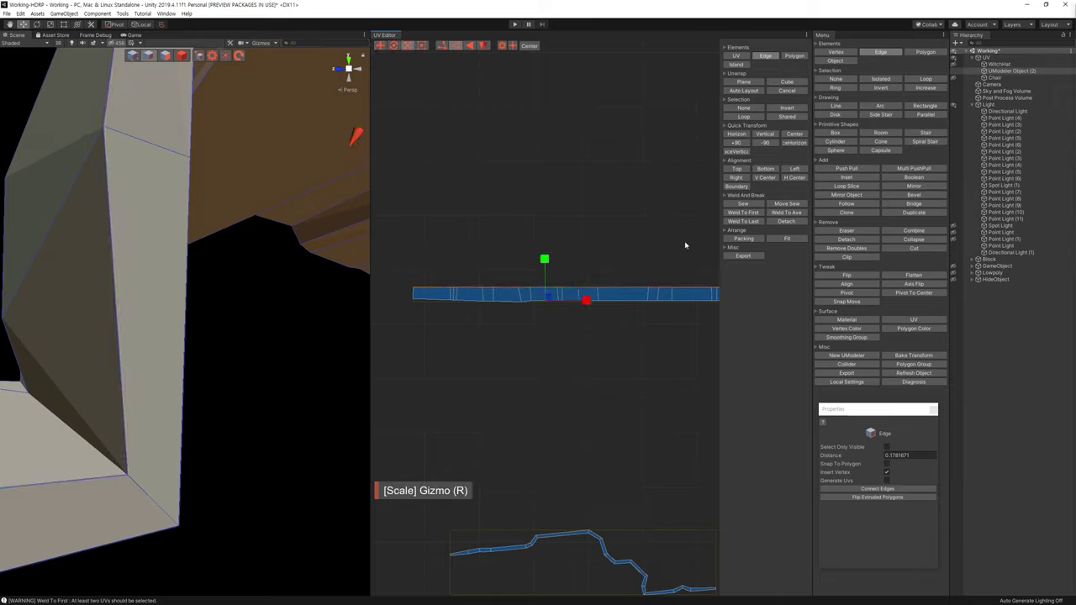
pyautogui.click(743, 117)
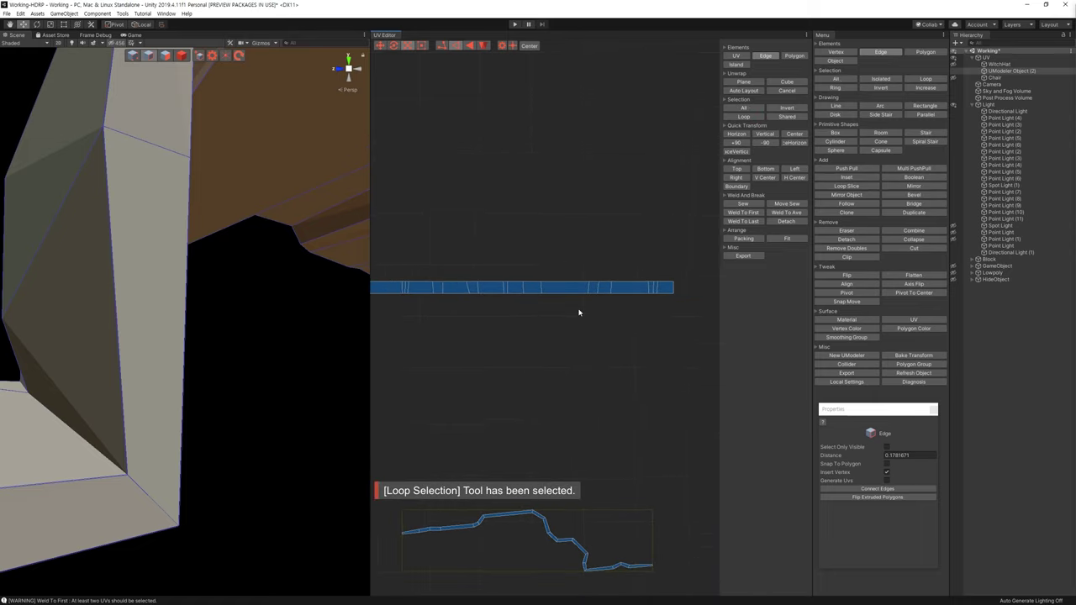
pyautogui.moveTo(407, 320)
pyautogui.mouseDown()
pyautogui.moveTo(715, 294)
pyautogui.moveTo(714, 276)
pyautogui.mouseUp()
pyautogui.moveTo(402, 260); pyautogui.dragTo(732, 283)
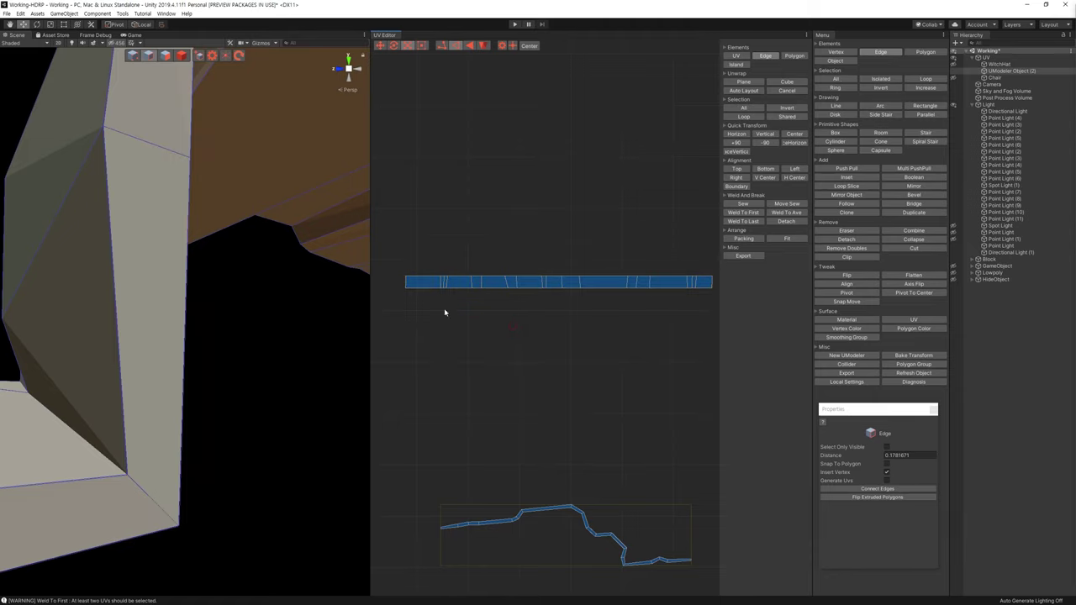
pyautogui.moveTo(395, 308); pyautogui.dragTo(737, 284)
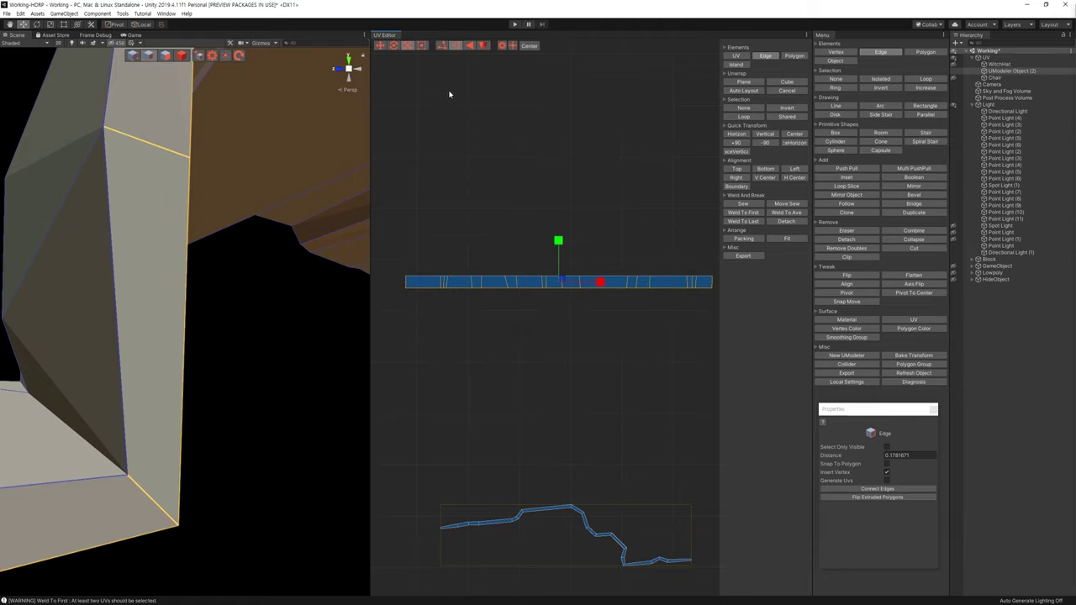
pyautogui.moveTo(468, 271); pyautogui.dragTo(461, 291)
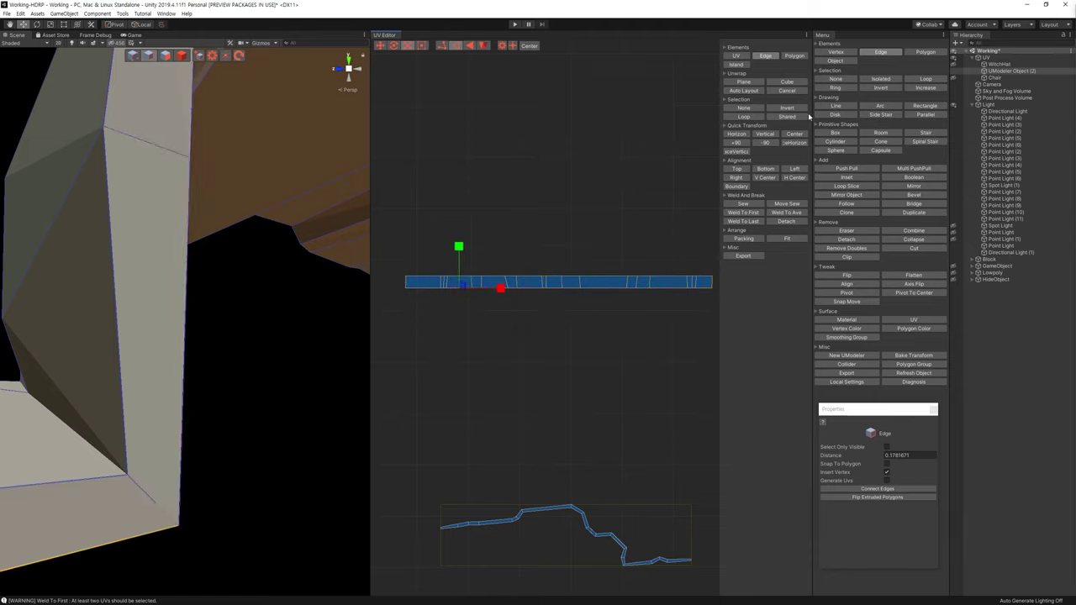
pyautogui.click(750, 118)
pyautogui.press('w')
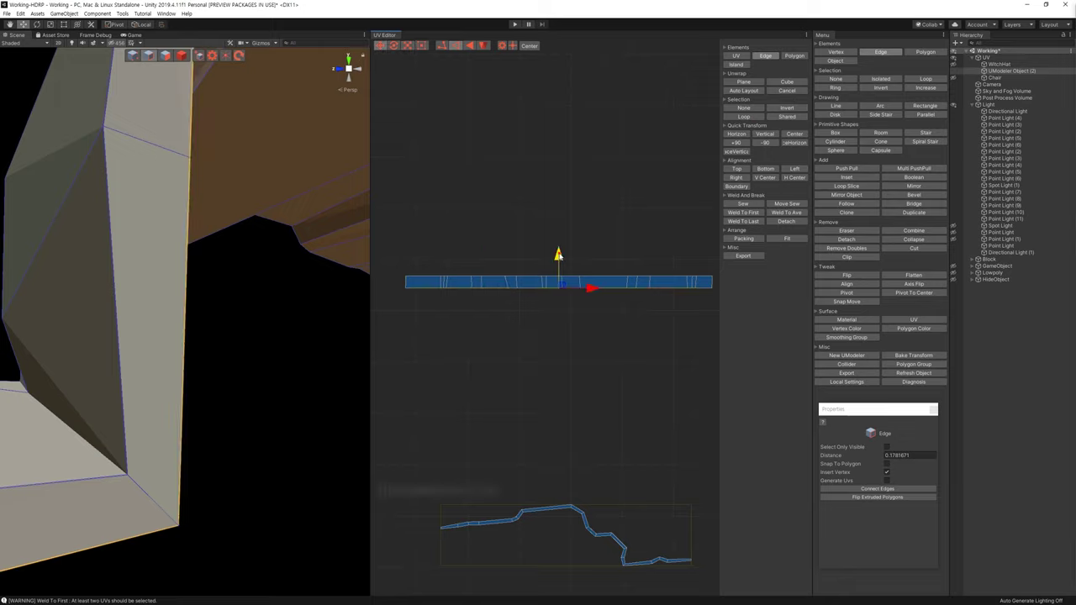
pyautogui.click(557, 339)
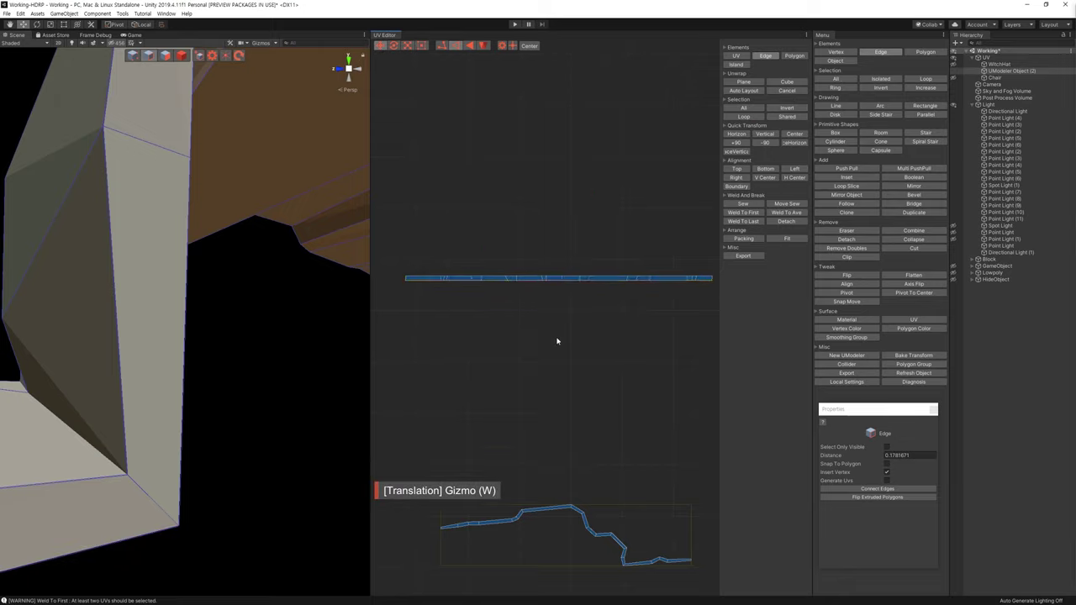
# Move the straight ledge strip up, clear of the stair island
pyautogui.press('f')
pyautogui.moveTo(452, 304); pyautogui.dragTo(783, 439)
pyautogui.moveTo(575, 386); pyautogui.dragTo(576, 227)
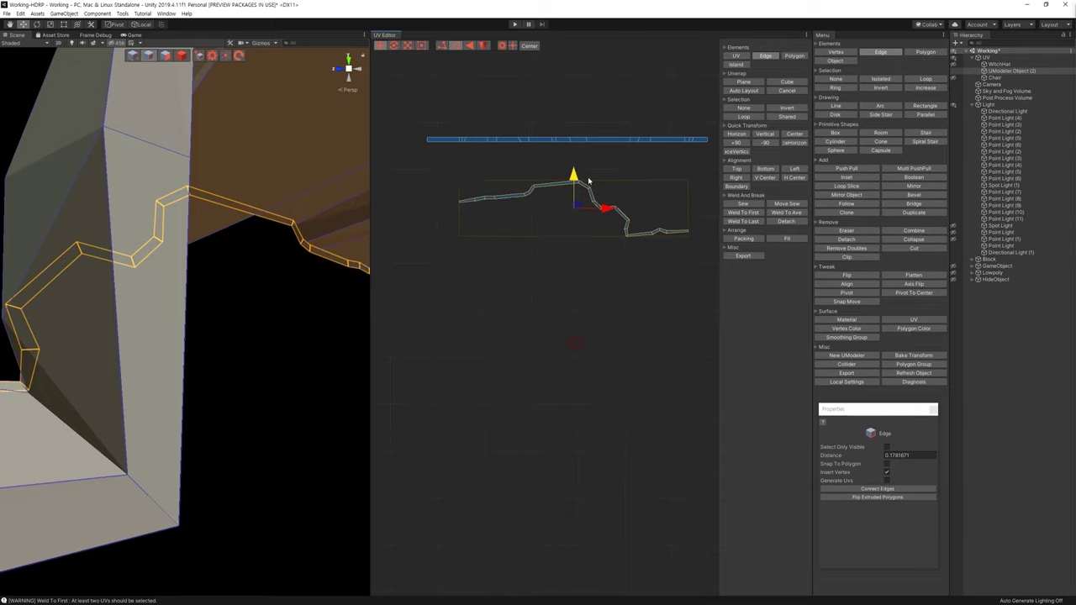
pyautogui.click(533, 205)
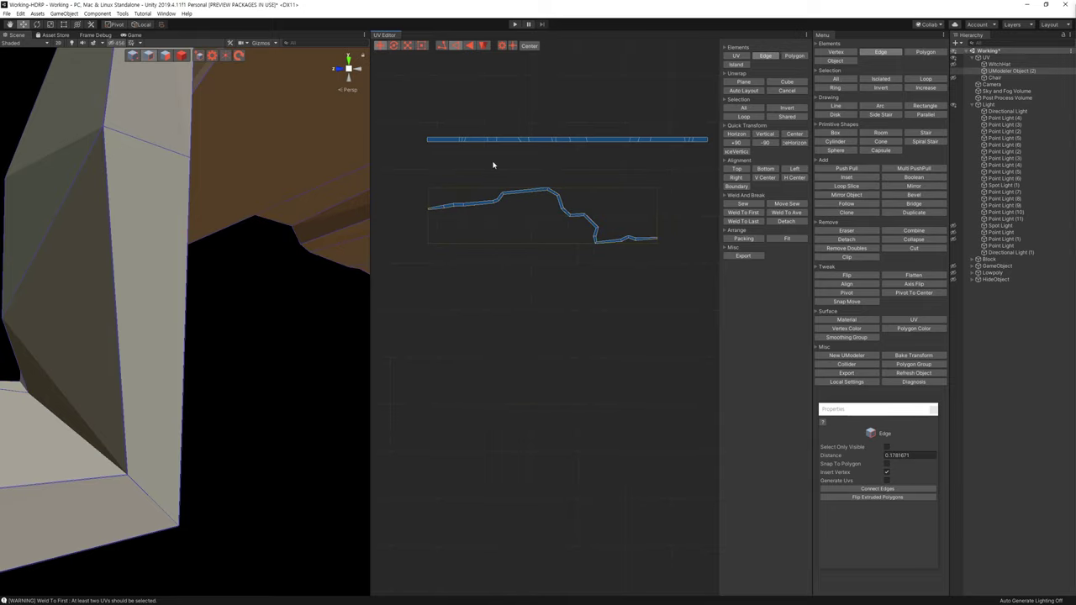
# Rotate a box-selected part of the zigzag stair island to flatten it
pyautogui.moveTo(598, 237); pyautogui.dragTo(554, 281, button='middle')
pyautogui.scroll(2, 555, 281)
pyautogui.click(558, 309)
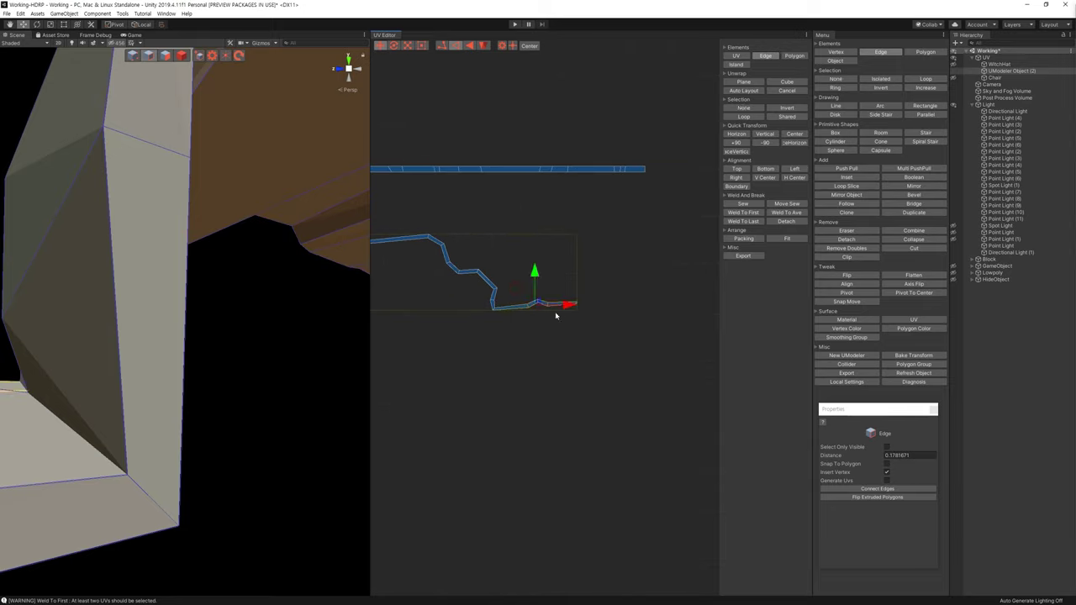
pyautogui.scroll(2, 518, 305)
pyautogui.moveTo(597, 333); pyautogui.dragTo(464, 274)
pyautogui.press('e')
pyautogui.moveTo(547, 281)
pyautogui.mouseDown()
pyautogui.moveTo(543, 272)
pyautogui.moveTo(521, 292)
pyautogui.mouseUp()
pyautogui.press('w')
pyautogui.click(550, 307)
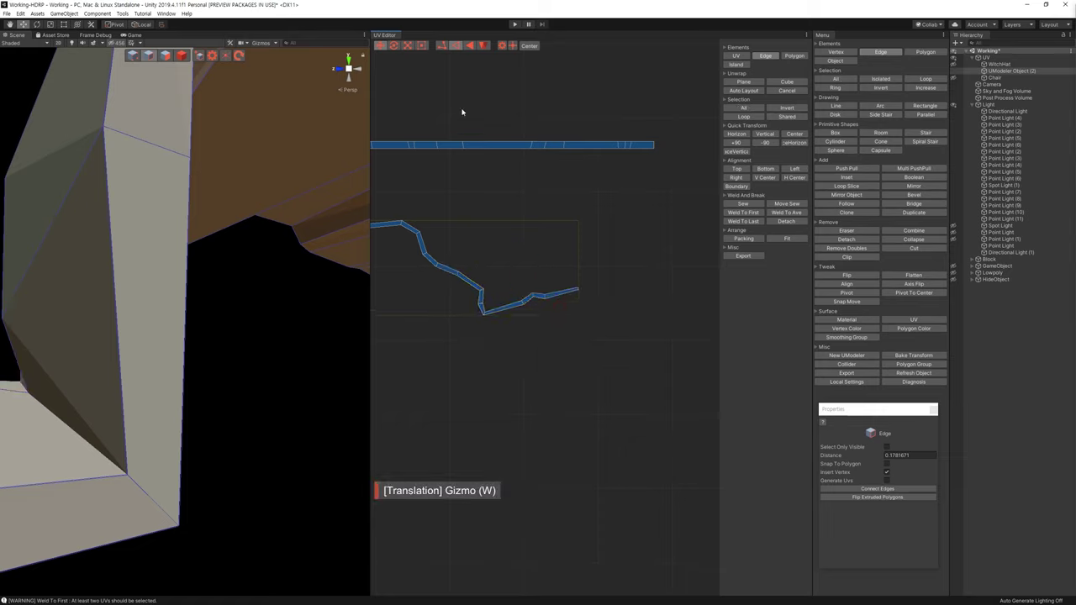
# In face mode, rotate the right end of the stair island flatter
pyautogui.press('3')
pyautogui.moveTo(614, 372); pyautogui.dragTo(516, 283)
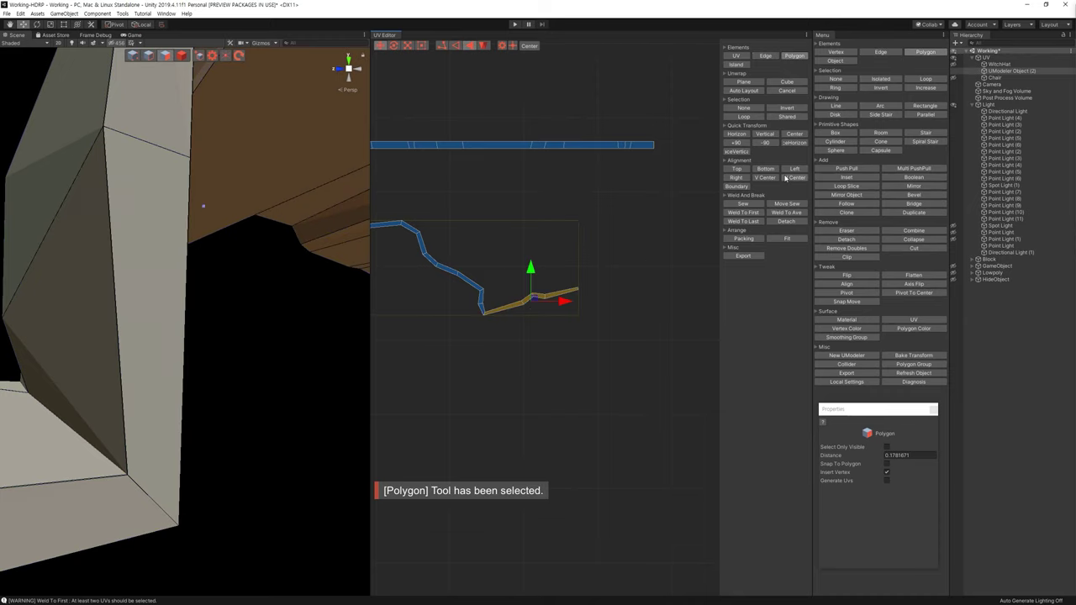
pyautogui.press('e')
pyautogui.moveTo(556, 285)
pyautogui.mouseDown()
pyautogui.moveTo(560, 294)
pyautogui.moveTo(625, 215)
pyautogui.mouseUp()
pyautogui.press('w')
pyautogui.click(526, 333)
# Detach the left part and a small end segment, moving the small piece right
pyautogui.moveTo(526, 334); pyautogui.dragTo(403, 223)
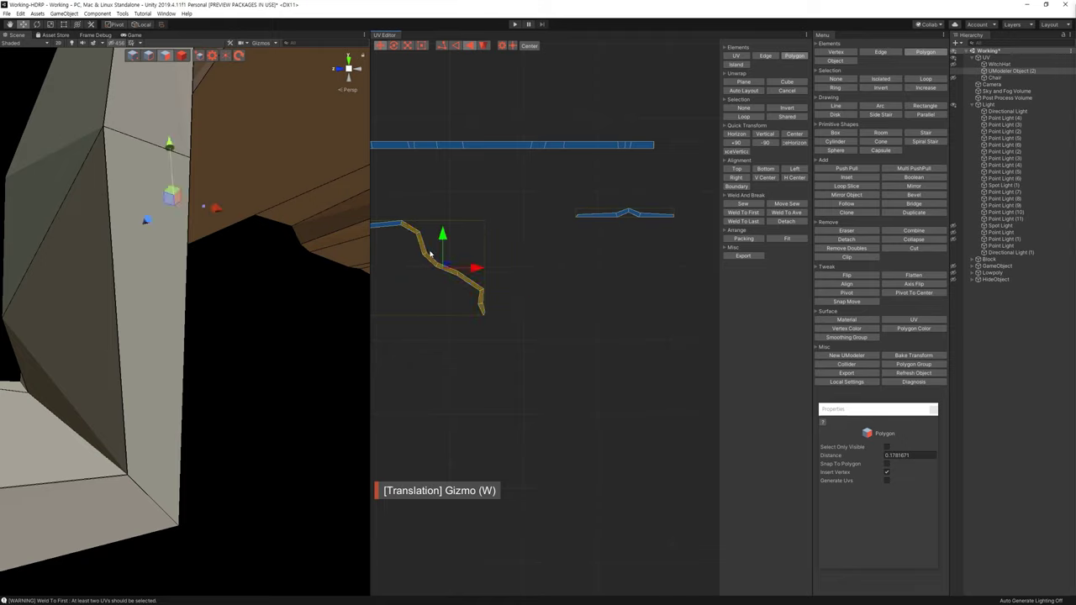
pyautogui.click(785, 221)
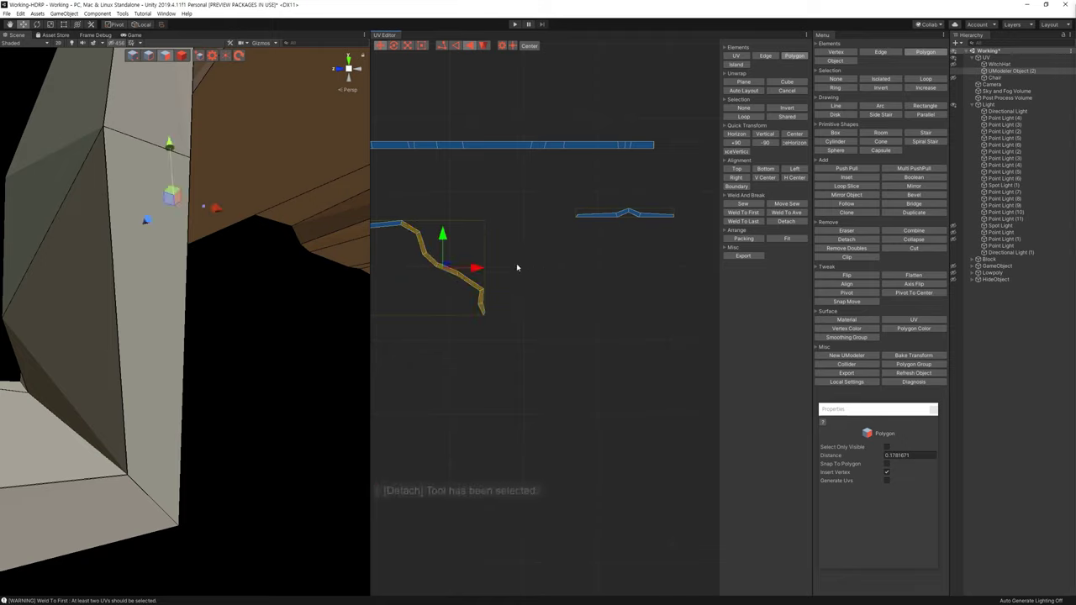
pyautogui.moveTo(472, 264)
pyautogui.mouseDown()
pyautogui.moveTo(456, 245)
pyautogui.moveTo(479, 220)
pyautogui.mouseUp()
pyautogui.press('e')
pyautogui.press('w')
pyautogui.click(531, 222)
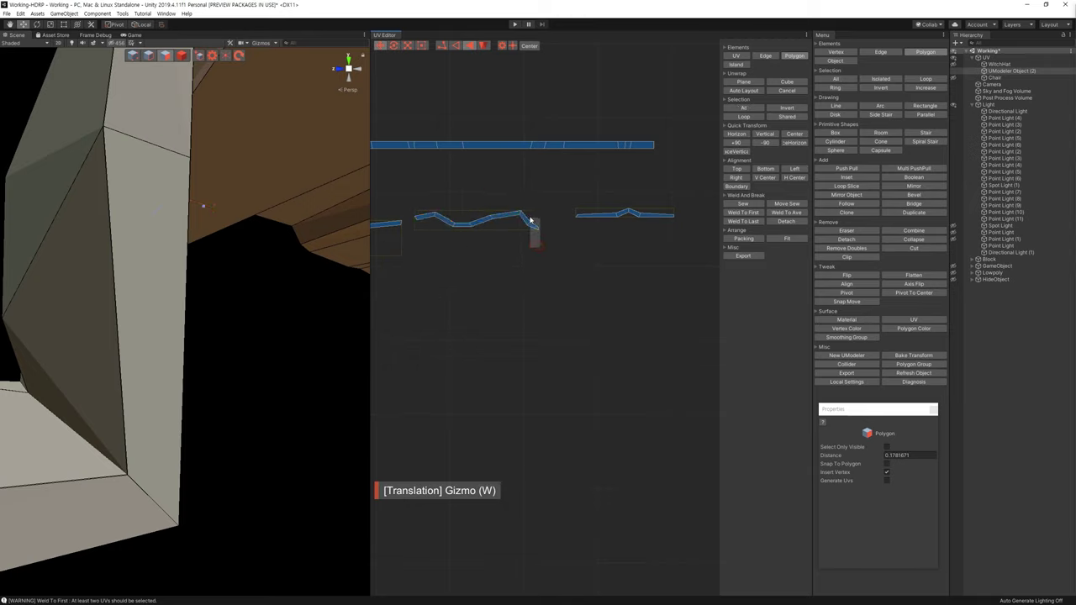
pyautogui.click(784, 224)
pyautogui.click(547, 201)
pyautogui.press('e')
pyautogui.press('w')
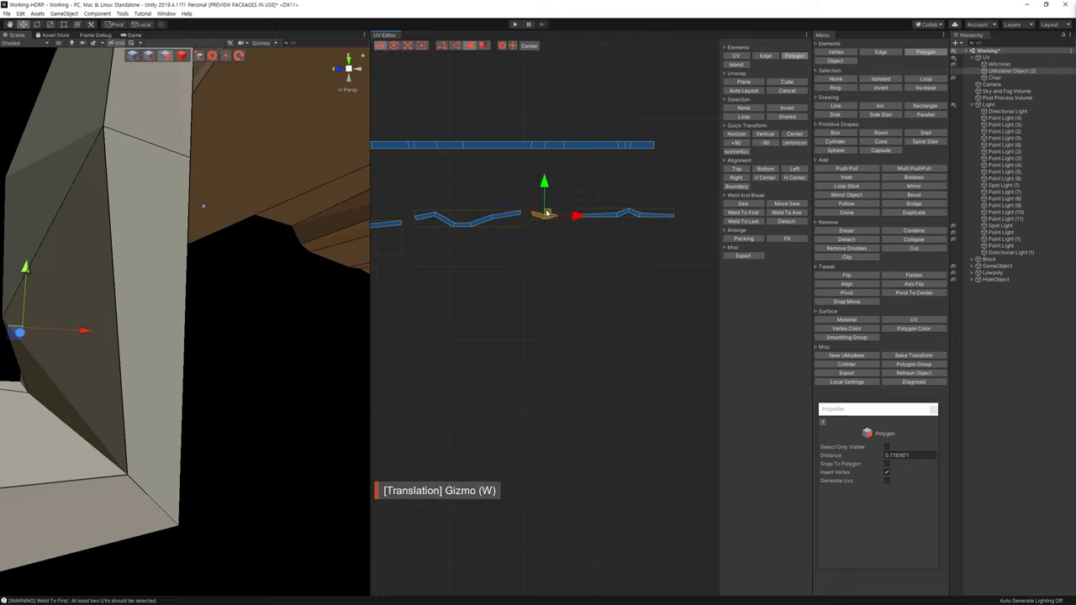
pyautogui.moveTo(543, 221); pyautogui.dragTo(658, 231)
# Rotate the lower strip flat
pyautogui.moveTo(575, 246); pyautogui.dragTo(445, 213)
pyautogui.press('e')
pyautogui.moveTo(542, 228)
pyautogui.mouseDown()
pyautogui.moveTo(545, 239)
pyautogui.moveTo(524, 224)
pyautogui.mouseUp()
pyautogui.press('w')
pyautogui.click(530, 241)
# Detach the kinked section of the strip and tilt it level
pyautogui.click(536, 227)
pyautogui.moveTo(596, 250)
pyautogui.mouseDown()
pyautogui.moveTo(581, 220)
pyautogui.moveTo(552, 202)
pyautogui.mouseUp()
pyautogui.click(790, 222)
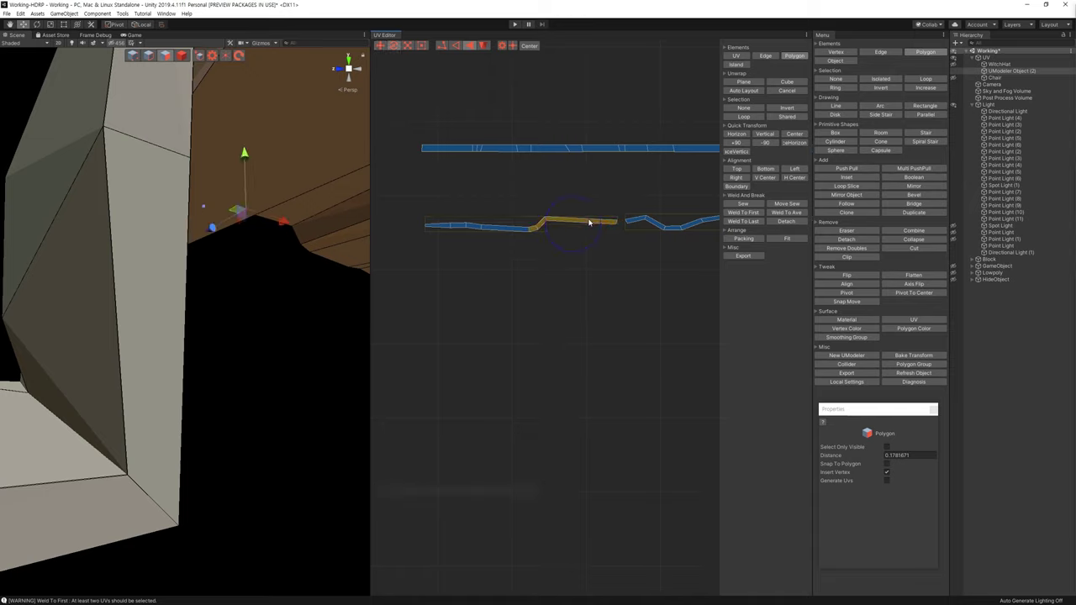
pyautogui.moveTo(595, 219); pyautogui.dragTo(608, 217)
pyautogui.click(611, 265)
# Split the strip at its bend and nudge the left piece slightly up-left
pyautogui.click(592, 220)
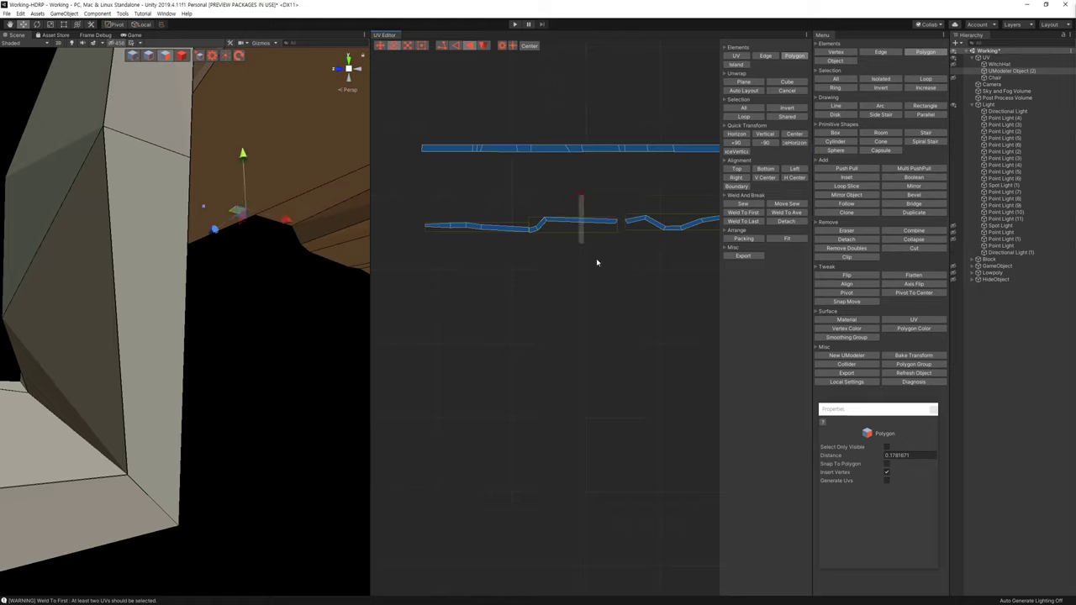
pyautogui.click(790, 224)
pyautogui.press('w')
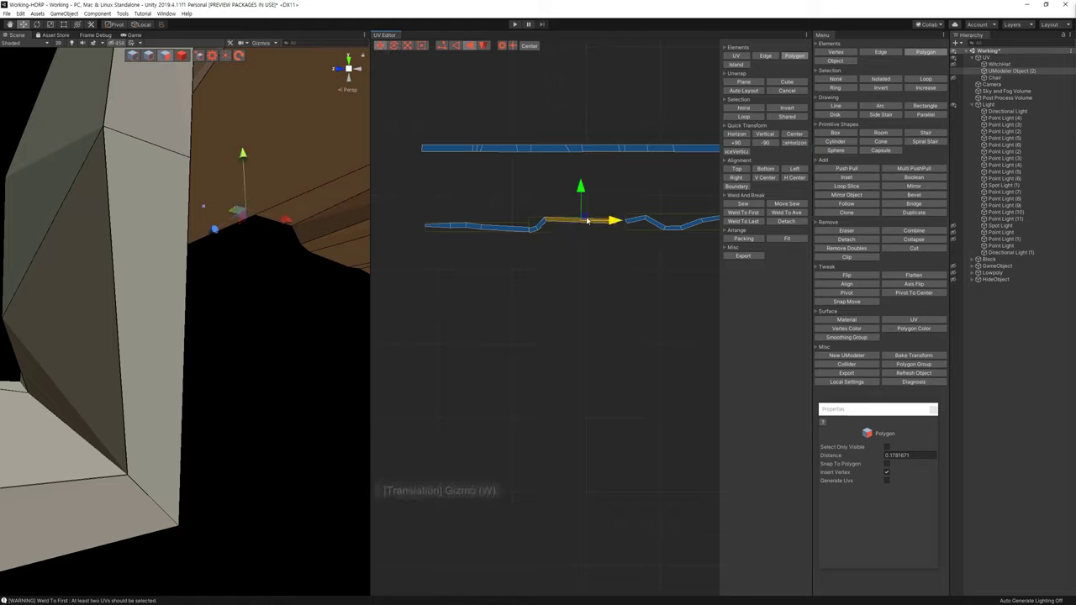
pyautogui.click(542, 220)
pyautogui.click(541, 222)
pyautogui.press('e')
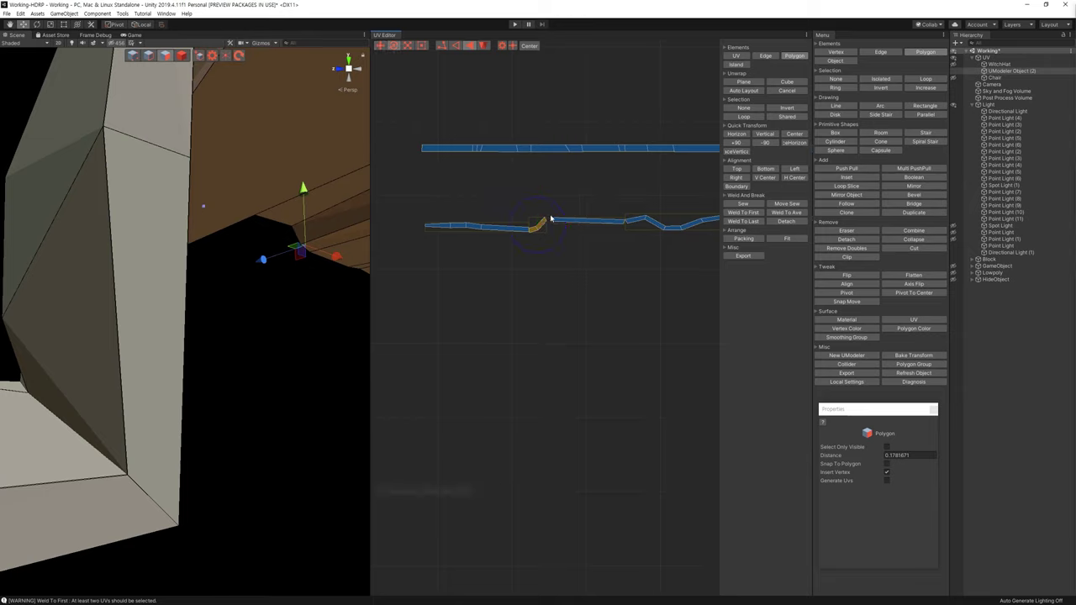
pyautogui.press('w')
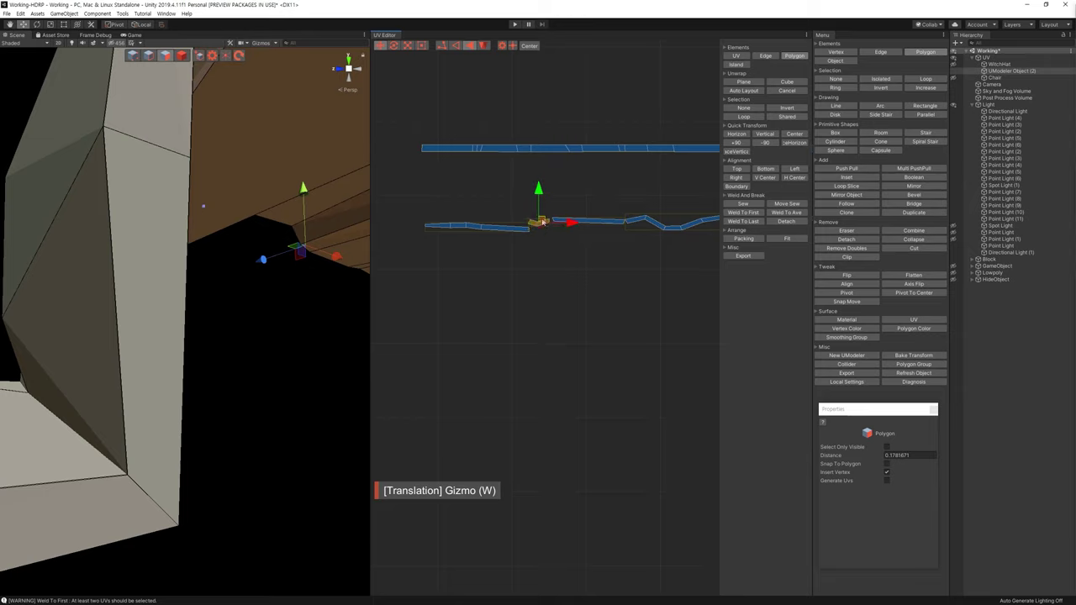
pyautogui.click(477, 224)
pyautogui.moveTo(483, 226); pyautogui.dragTo(476, 217)
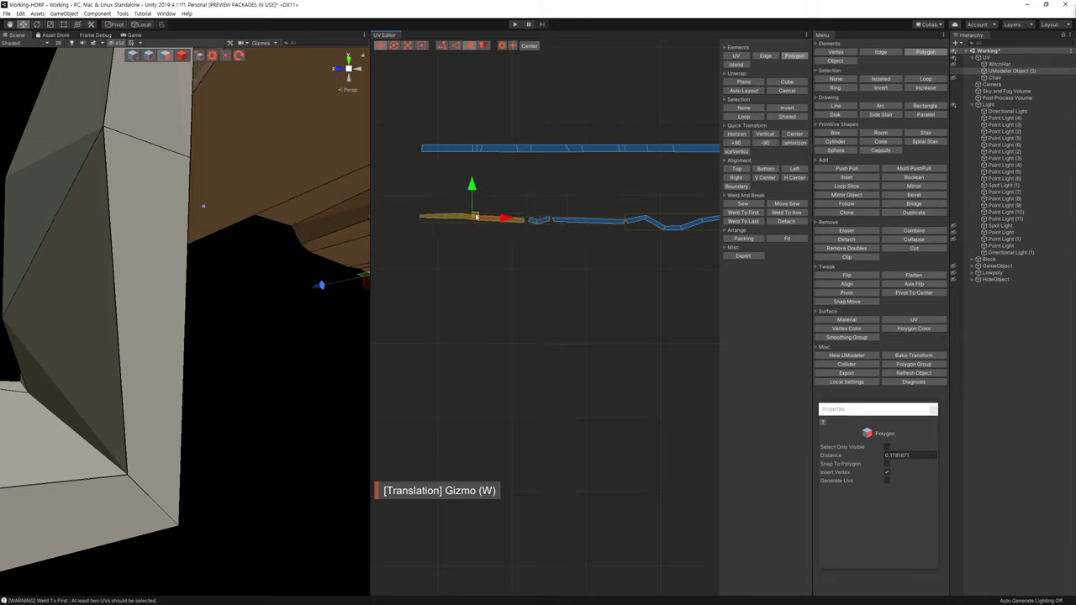
pyautogui.click(612, 245)
# Reframe the view over the three strip pieces and switch to UV point mode
pyautogui.moveTo(612, 244); pyautogui.dragTo(498, 216, button='middle')
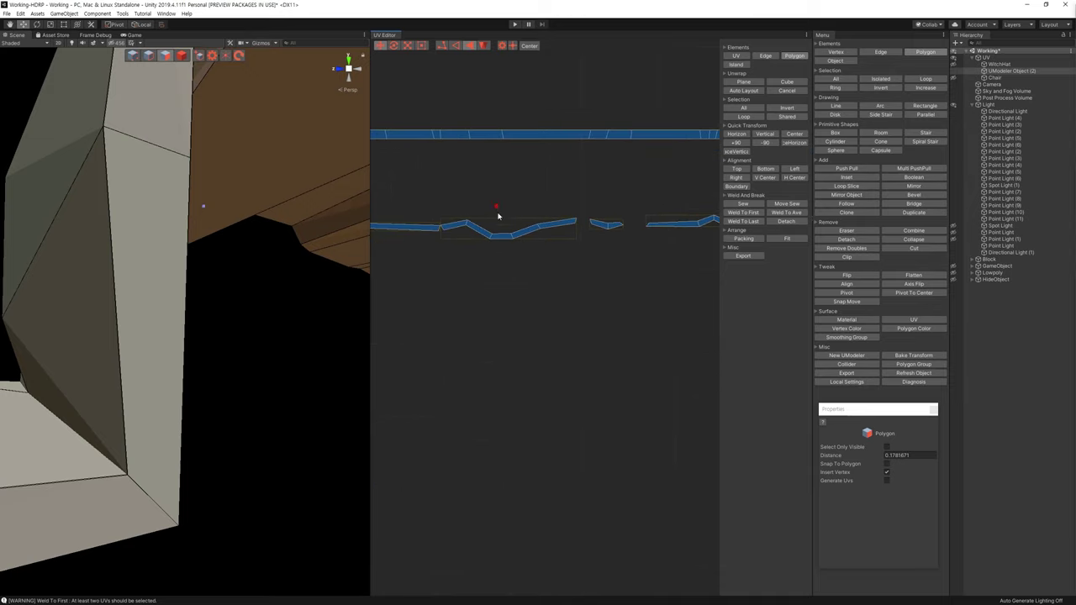
pyautogui.moveTo(501, 207)
pyautogui.mouseDown(button='middle')
pyautogui.moveTo(589, 271)
pyautogui.moveTo(577, 264)
pyautogui.mouseUp(button='middle')
pyautogui.click(445, 46)
pyautogui.click(446, 46)
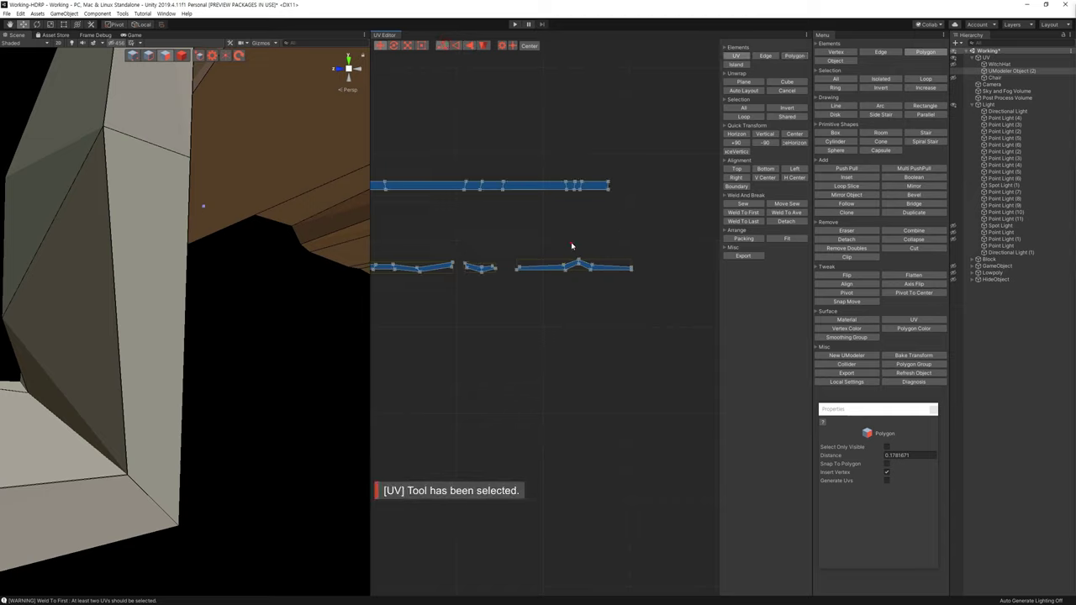
# In edge mode, sew a seam of the lower strip, then undo the sew
pyautogui.click(578, 265)
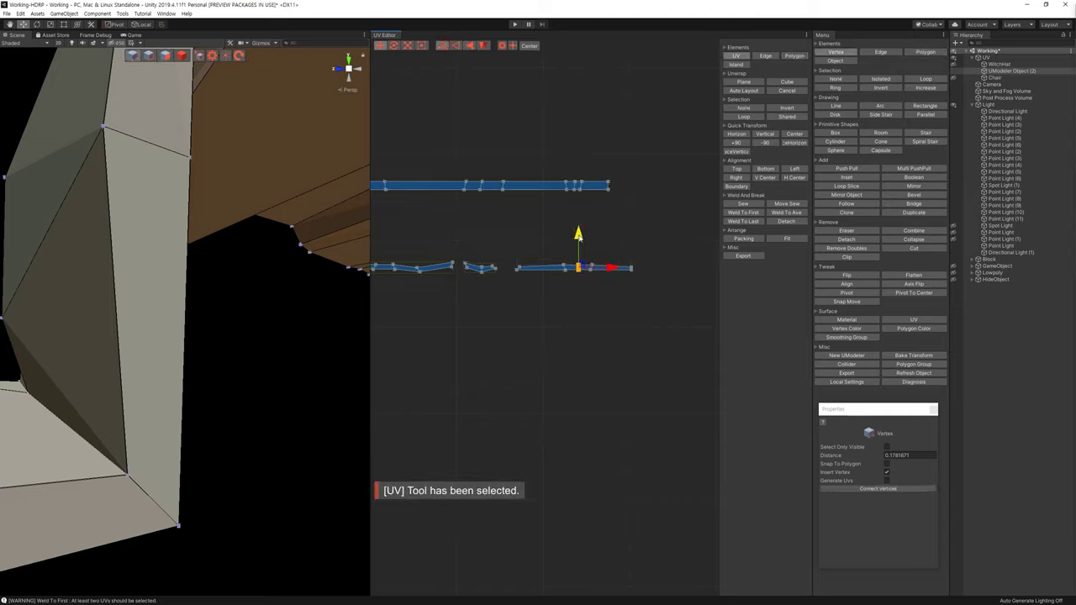
pyautogui.moveTo(495, 188); pyautogui.dragTo(605, 196, button='middle')
pyautogui.click(454, 46)
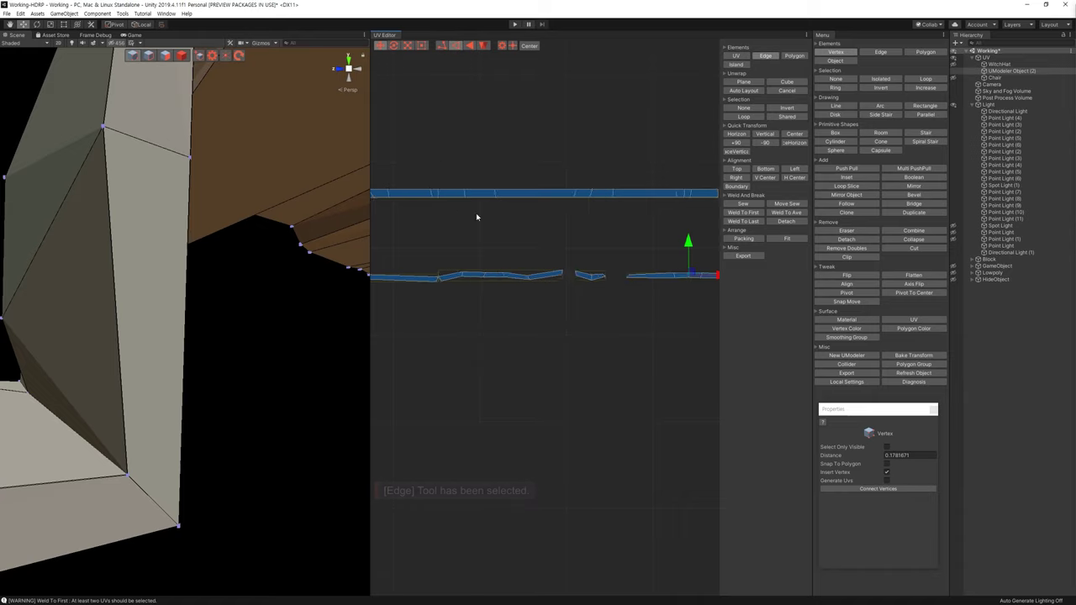
pyautogui.scroll(-2, 511, 228)
pyautogui.scroll(3, 514, 249)
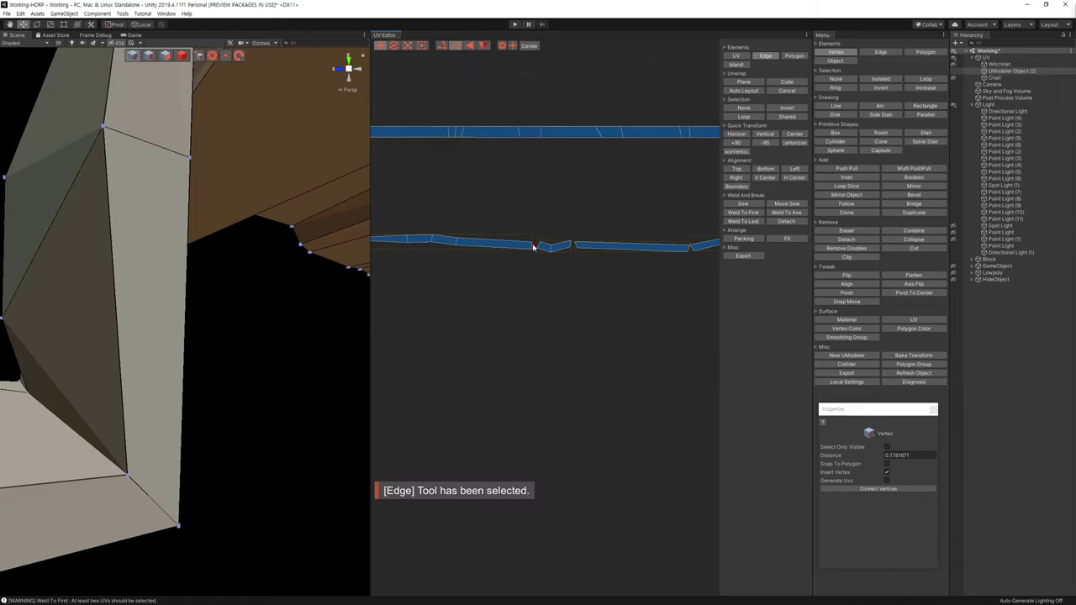
pyautogui.click(550, 245)
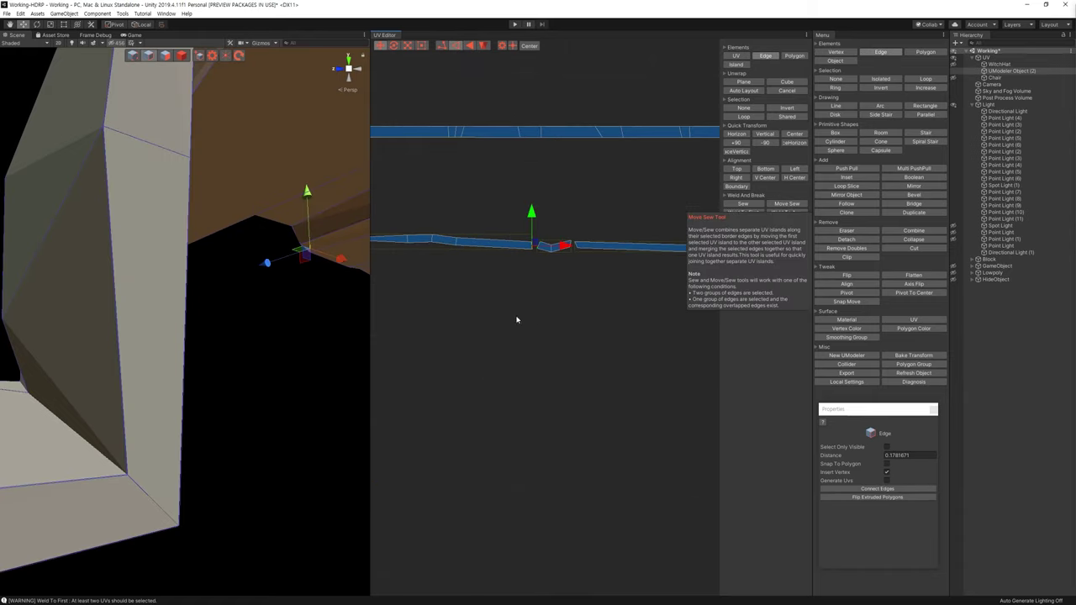
pyautogui.scroll(2, 554, 277)
pyautogui.click(743, 204)
pyautogui.hotkey('ctrl', 'z')
pyautogui.hotkey('ctrl', 'z')
# Select edges at the lower strip's left end and nudge that piece slightly right
pyautogui.moveTo(418, 217); pyautogui.dragTo(616, 338)
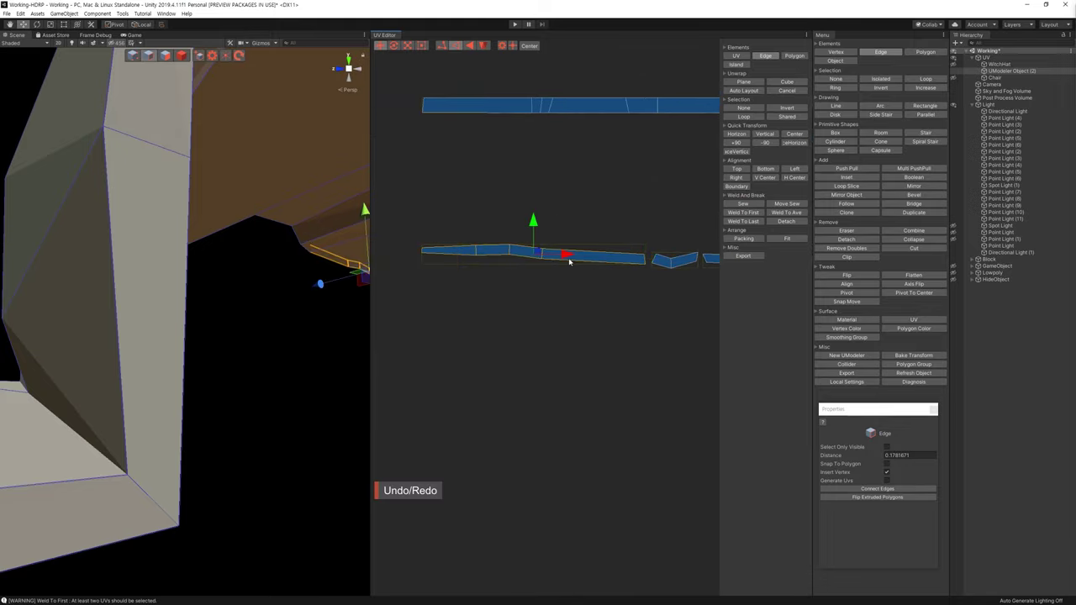
pyautogui.moveTo(577, 261); pyautogui.dragTo(482, 292, button='middle')
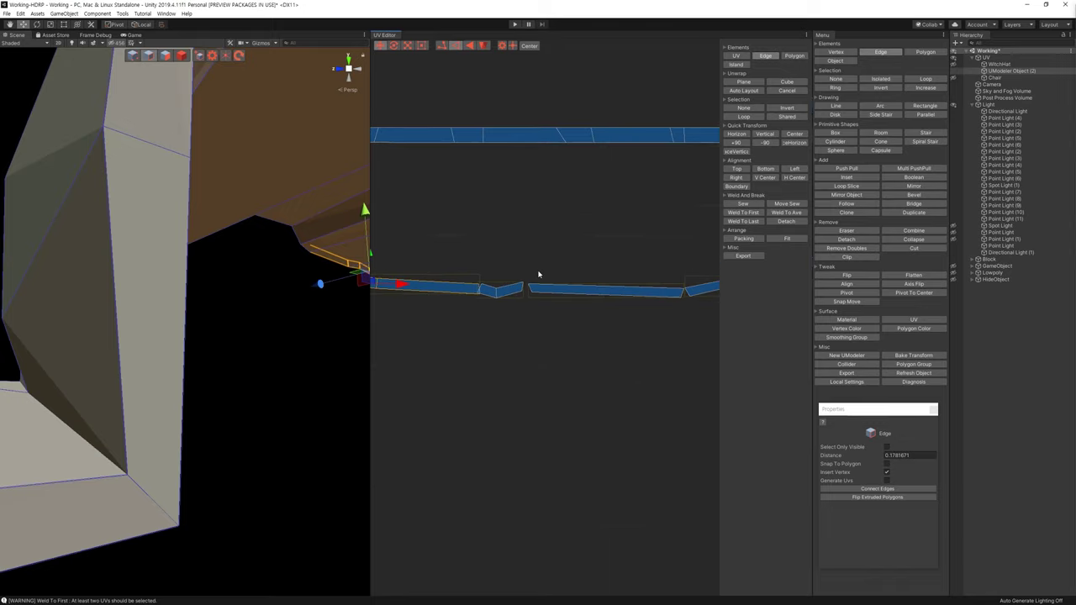
pyautogui.click(507, 292)
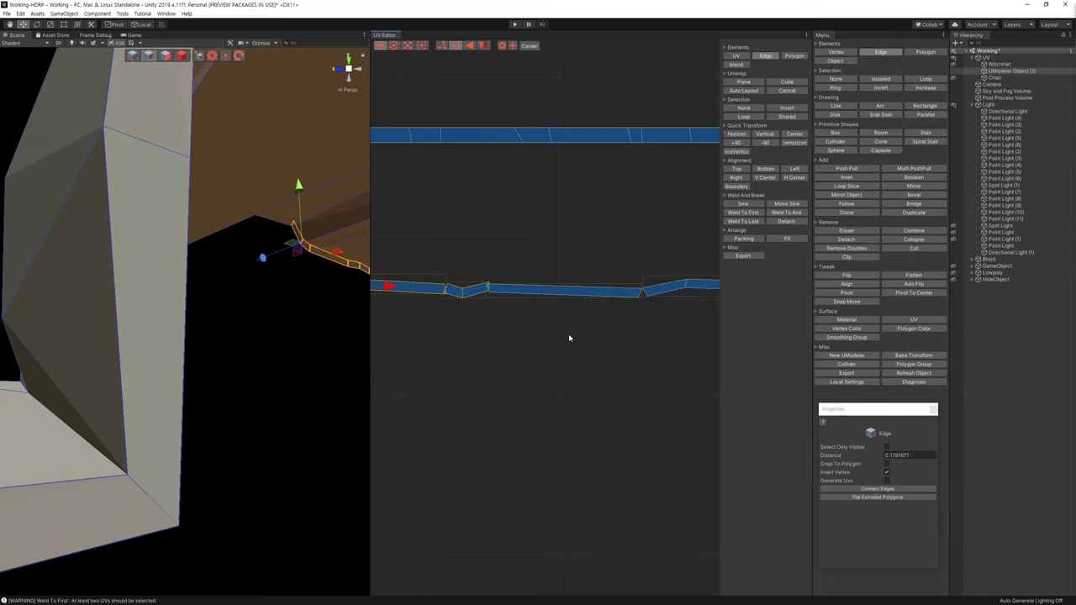
pyautogui.moveTo(571, 337); pyautogui.dragTo(465, 258)
pyautogui.moveTo(597, 313); pyautogui.dragTo(444, 285, button='middle')
pyautogui.moveTo(401, 286); pyautogui.dragTo(408, 289)
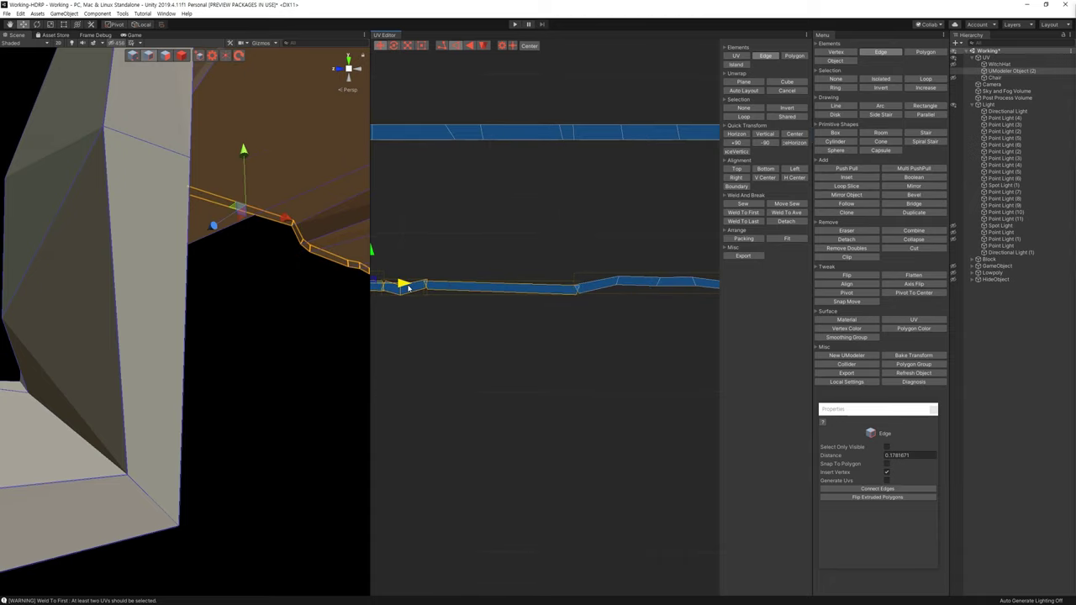
# Slide the selected lower strip pieces left so each joins its neighbour end to end
pyautogui.moveTo(599, 283); pyautogui.dragTo(576, 284, button='middle')
pyautogui.moveTo(575, 277); pyautogui.dragTo(739, 375)
pyautogui.moveTo(639, 334); pyautogui.dragTo(677, 309, button='middle')
pyautogui.moveTo(677, 308); pyautogui.dragTo(657, 308)
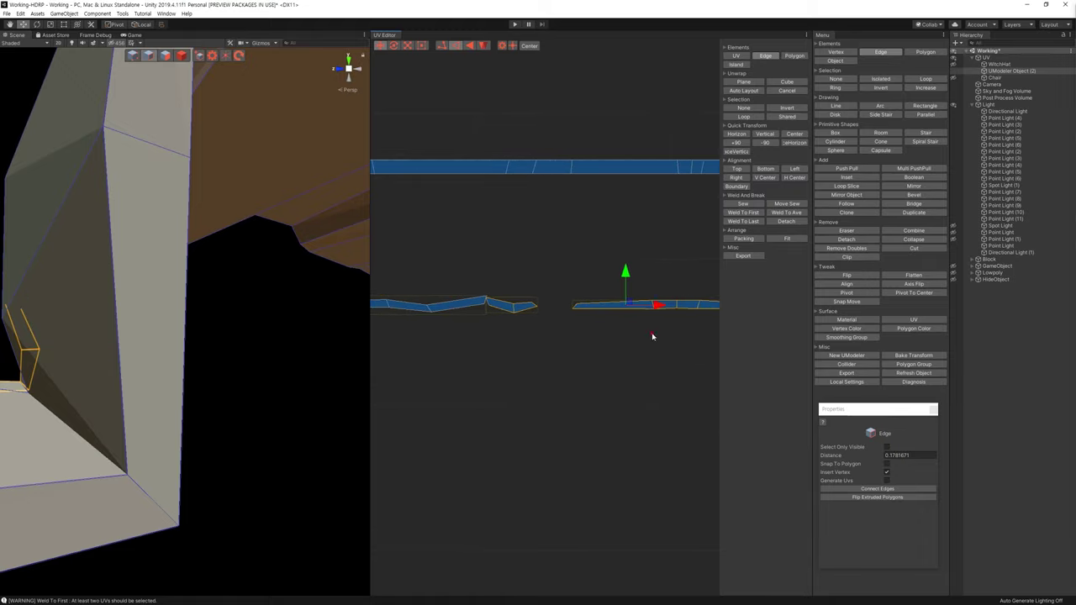
pyautogui.moveTo(652, 336); pyautogui.dragTo(585, 336, button='middle')
pyautogui.moveTo(487, 264); pyautogui.dragTo(647, 360)
pyautogui.moveTo(611, 307); pyautogui.dragTo(588, 308)
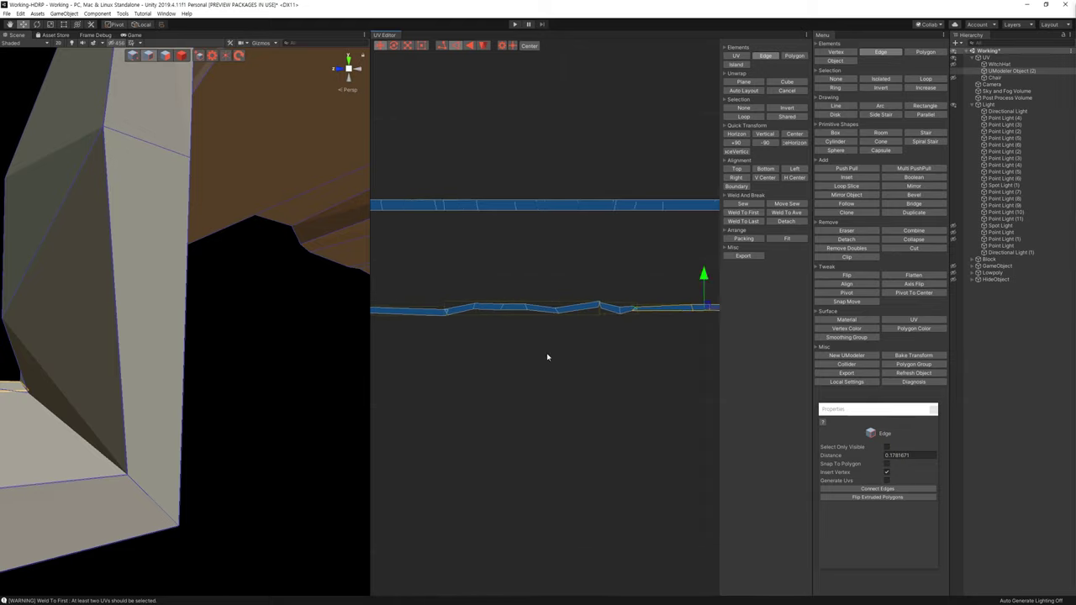
pyautogui.click(588, 302)
# Select several seam edges along the lower strip and sew them together
pyautogui.keyDown('shift'); pyautogui.click(600, 316); pyautogui.keyUp('shift')
pyautogui.keyDown('shift'); pyautogui.click(642, 320); pyautogui.keyUp('shift')
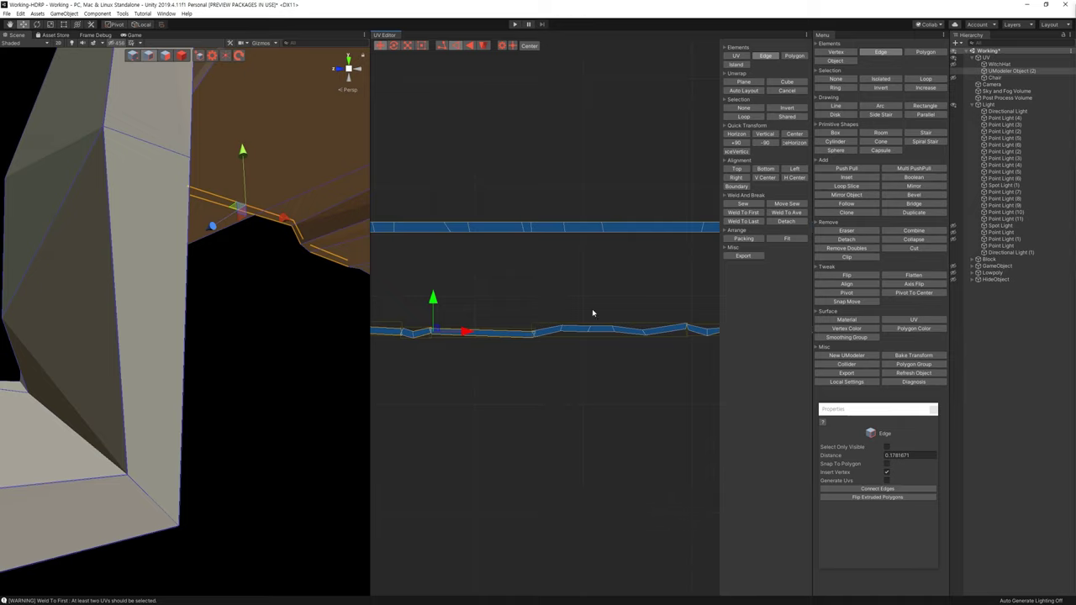
pyautogui.keyDown('shift'); pyautogui.click(587, 345); pyautogui.keyUp('shift')
pyautogui.keyDown('shift'); pyautogui.click(609, 323); pyautogui.keyUp('shift')
pyautogui.click(667, 328)
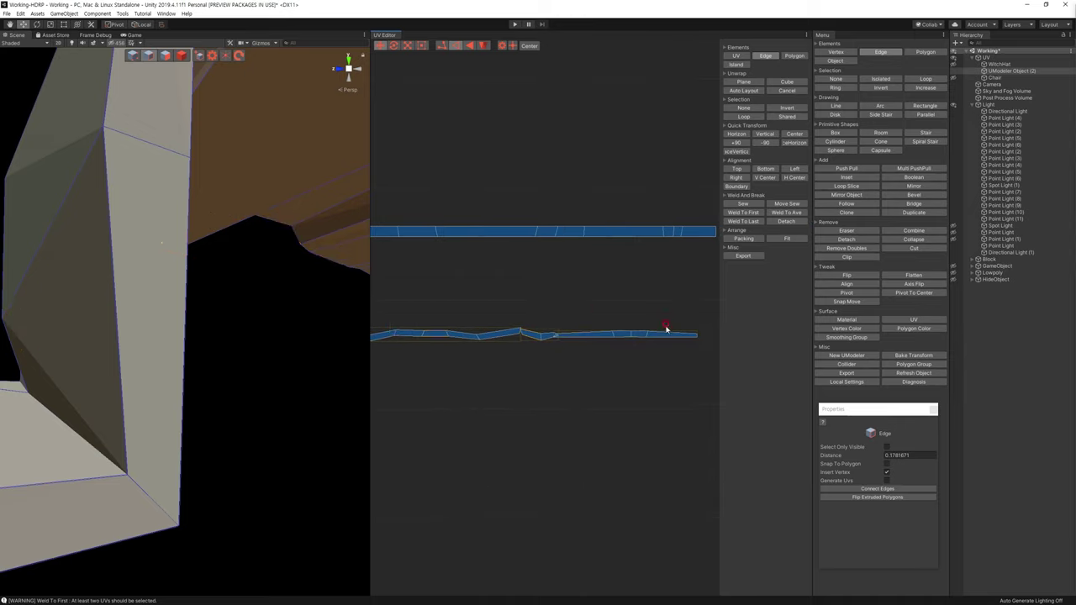
pyautogui.click(668, 336)
pyautogui.click(479, 343)
pyautogui.scroll(2, 480, 345)
pyautogui.scroll(3, 550, 330)
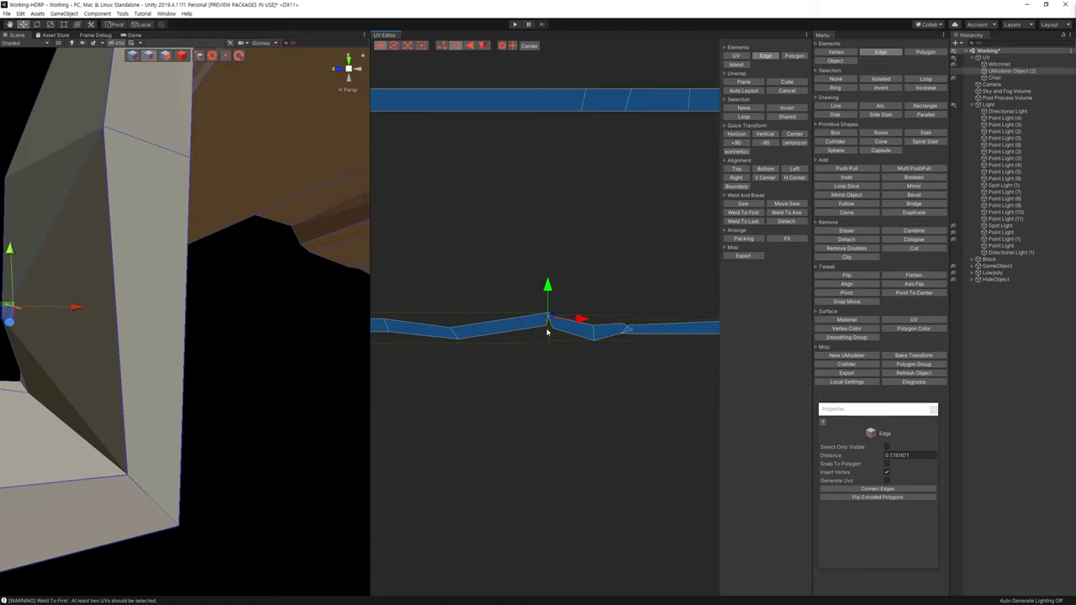
pyautogui.click(747, 205)
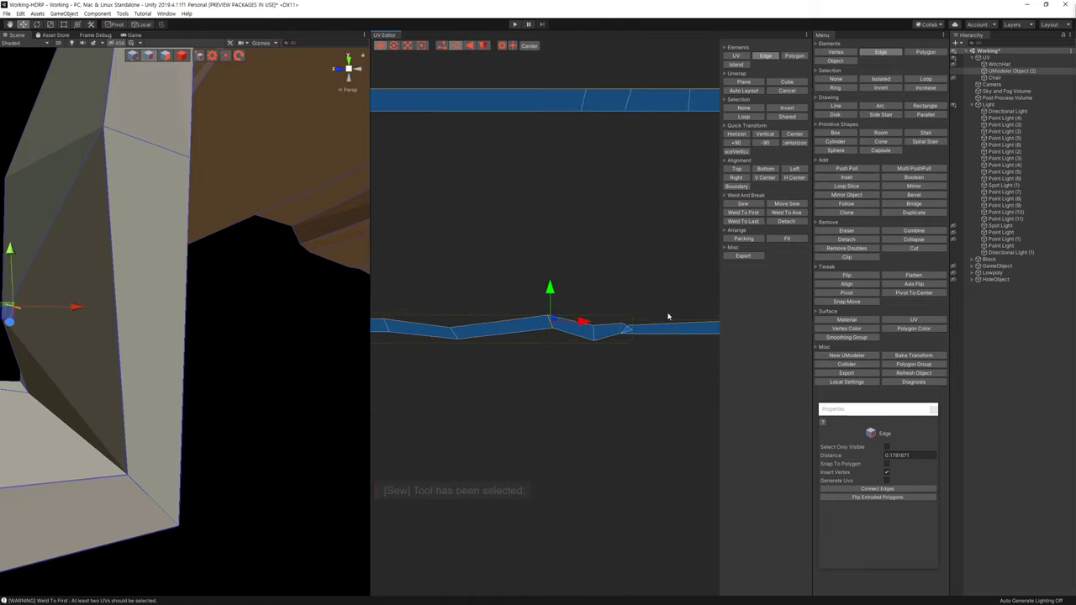
pyautogui.click(556, 329)
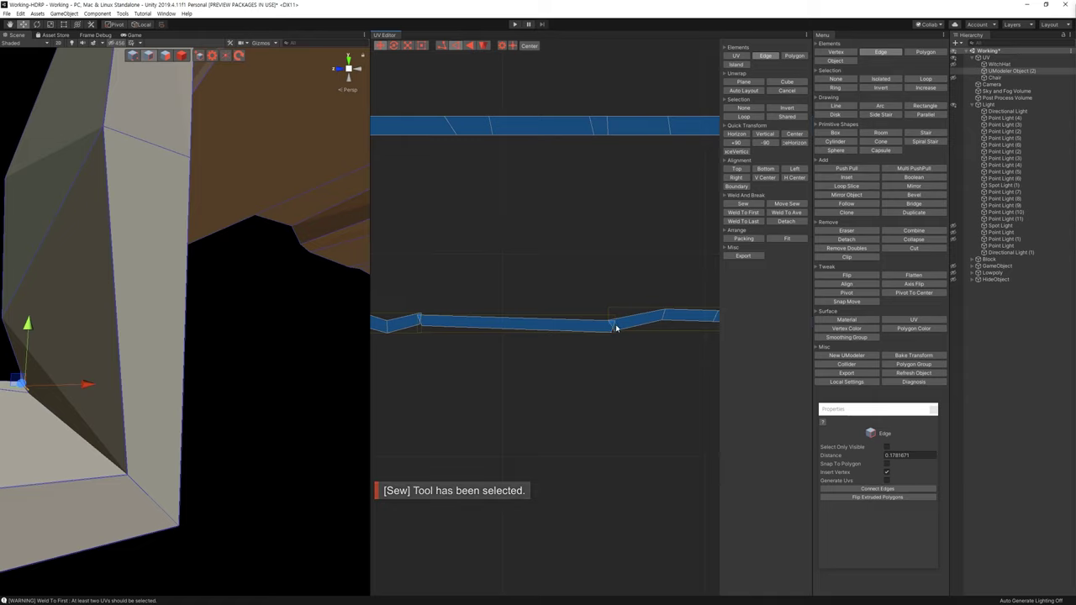
# Sew one more seam of the lower strip and loop-select the ledge edges
pyautogui.click(614, 326)
pyautogui.click(750, 206)
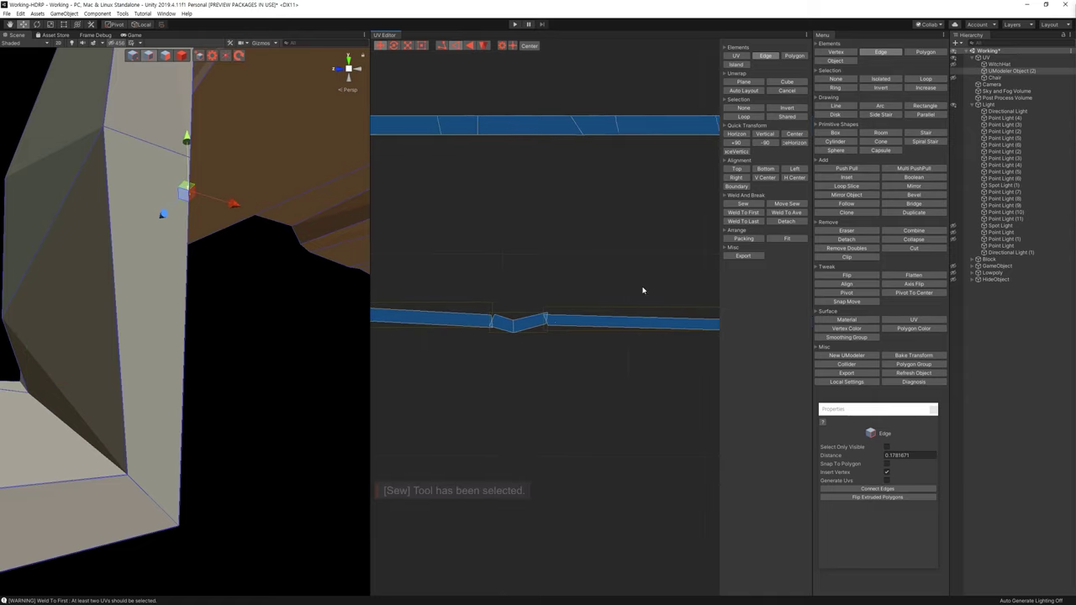
pyautogui.click(543, 321)
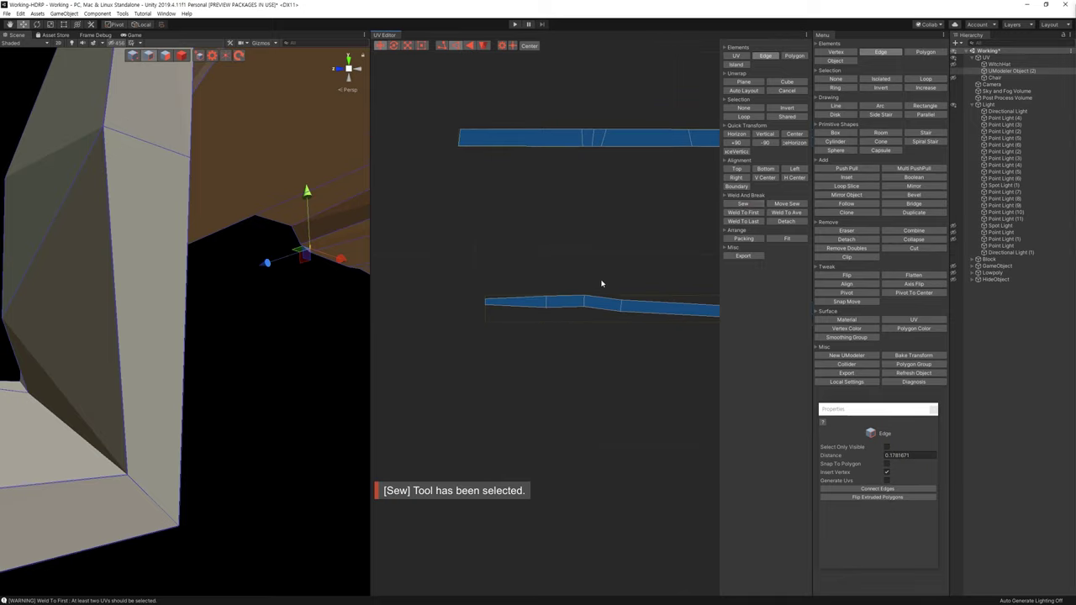
pyautogui.click(786, 116)
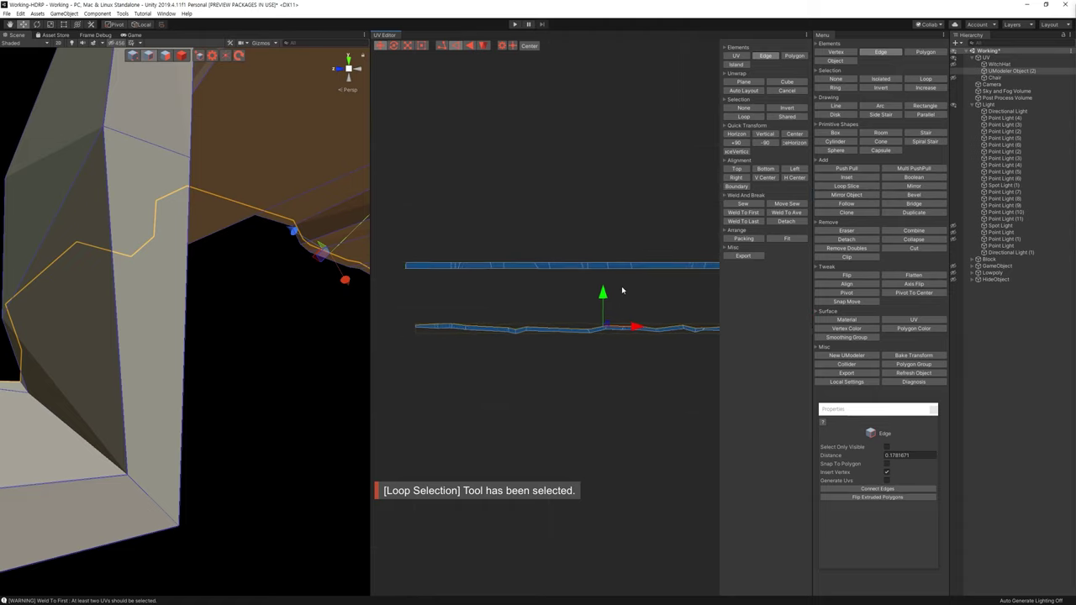
# Scale the loop-selected lower ledge strip flat into a thin straight band below the upper one
pyautogui.press('r')
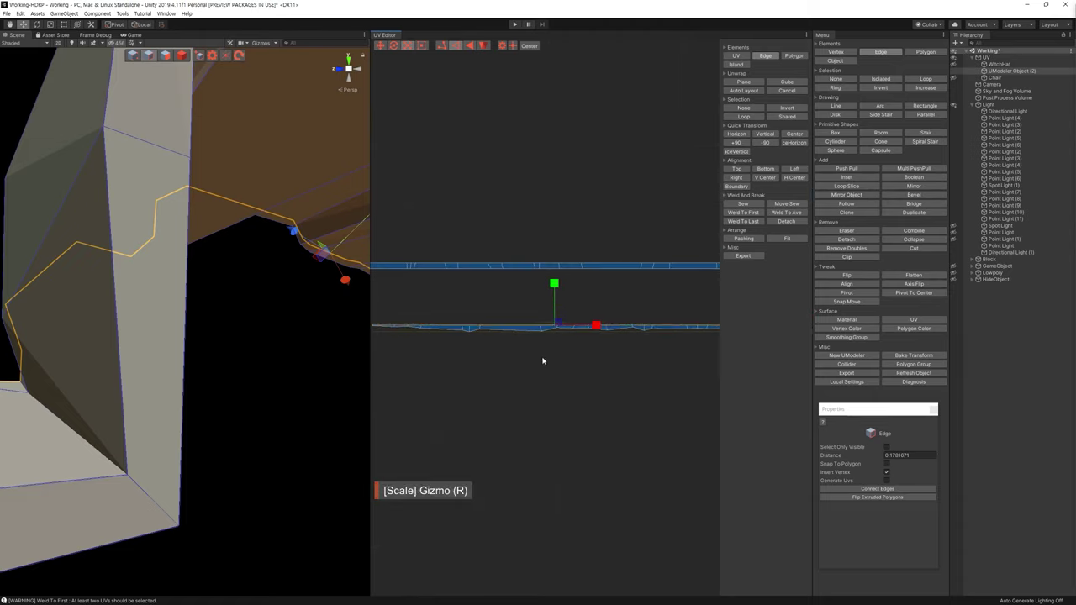
pyautogui.click(519, 334)
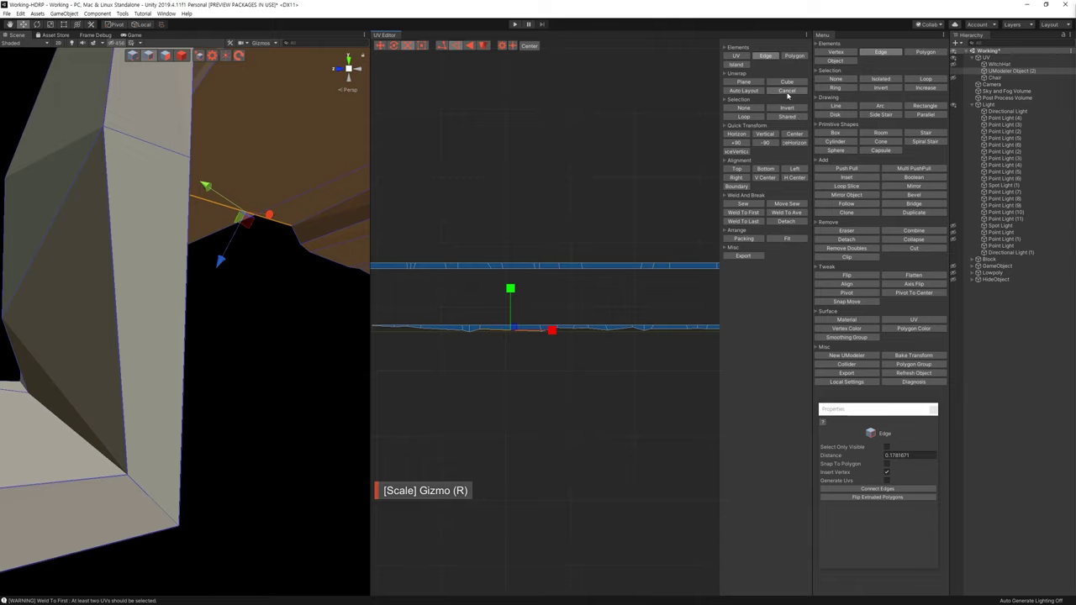
pyautogui.click(742, 117)
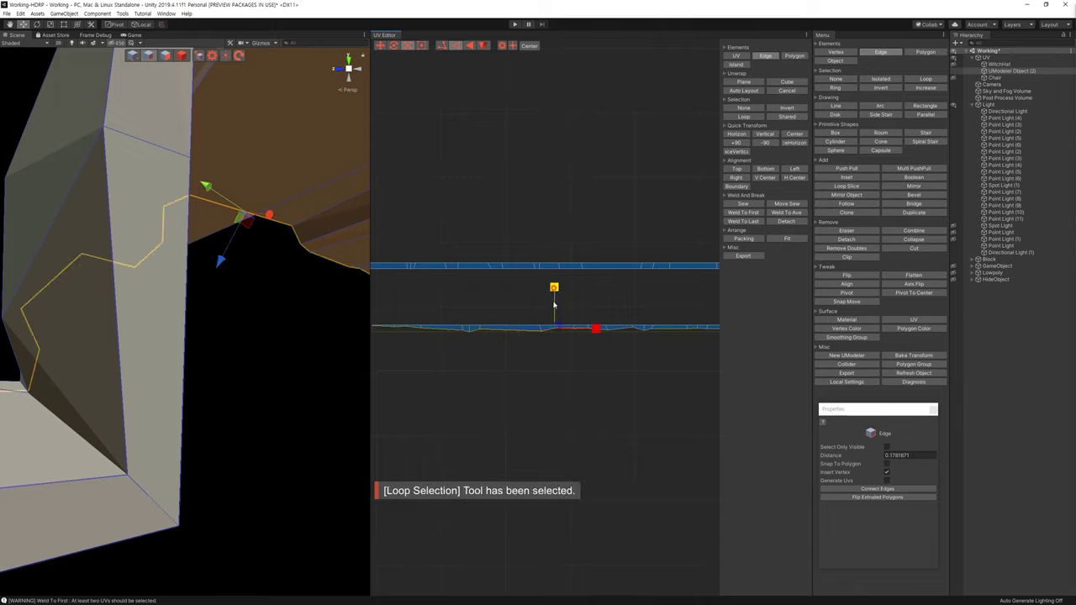
pyautogui.click(655, 327)
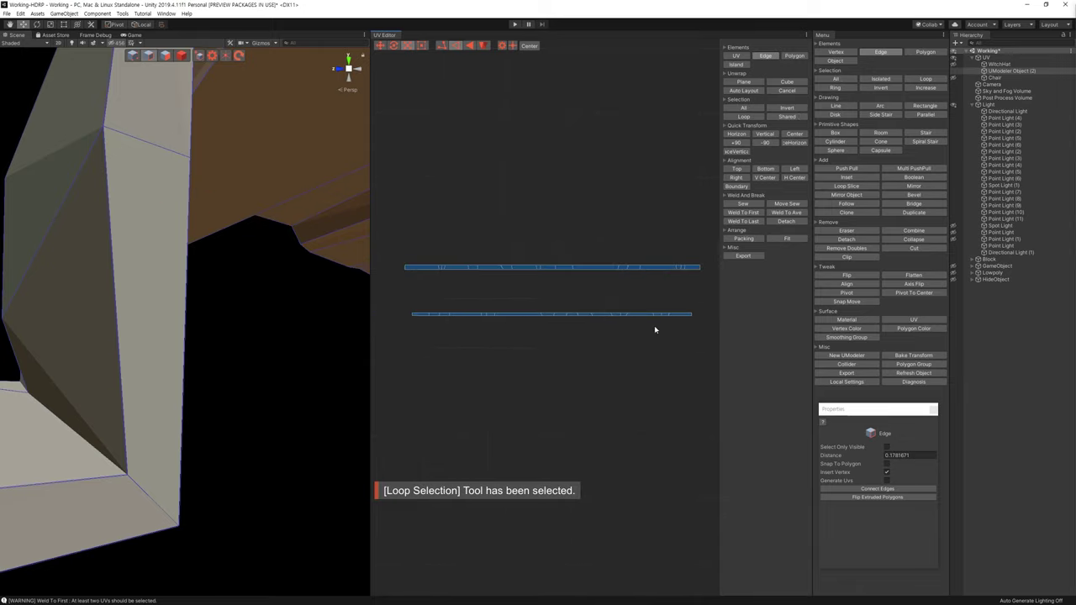
pyautogui.press('3')
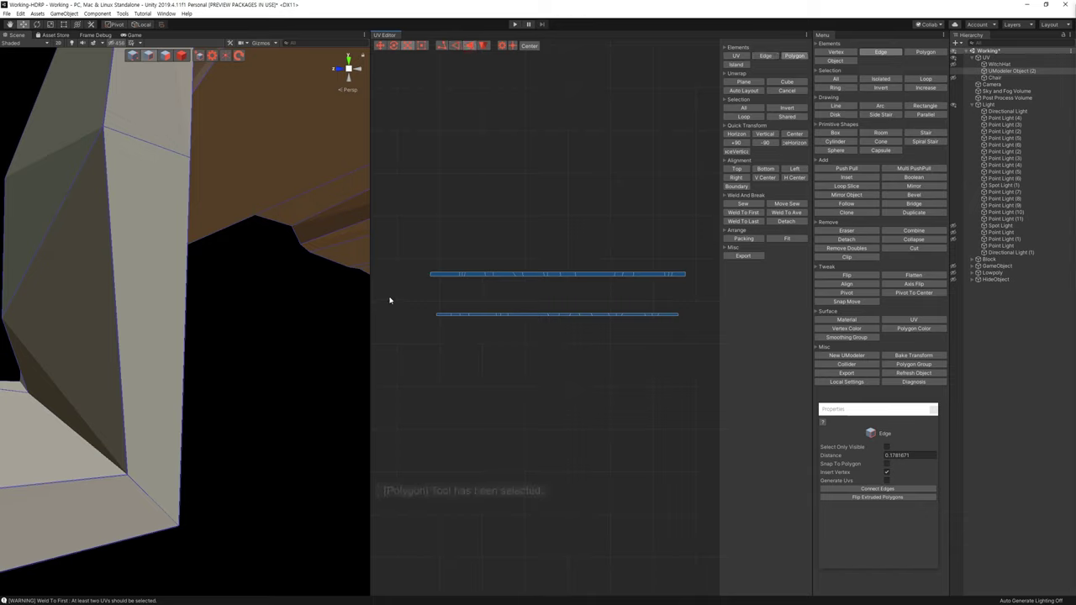
pyautogui.moveTo(396, 300); pyautogui.dragTo(598, 383)
# Zoom out, select the large UV strip and frame the stair-top faces in the 3D view
pyautogui.press('w')
pyautogui.click(608, 308)
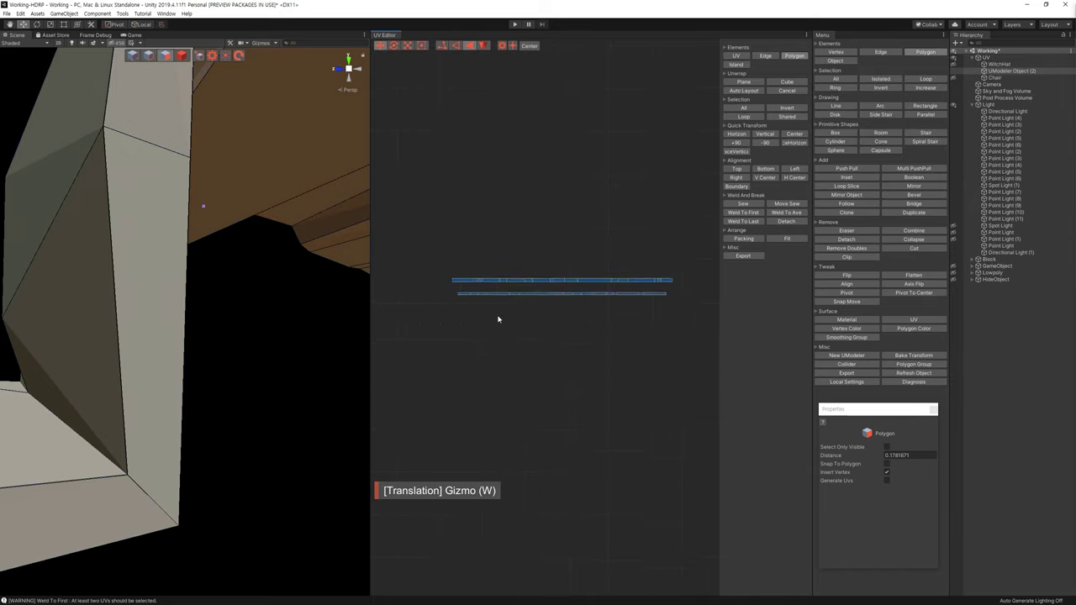
pyautogui.scroll(-1, 497, 318)
pyautogui.scroll(-2, 509, 343)
pyautogui.scroll(-2, 525, 369)
pyautogui.moveTo(535, 403); pyautogui.dragTo(555, 294, button='middle')
pyautogui.scroll(-1, 593, 319)
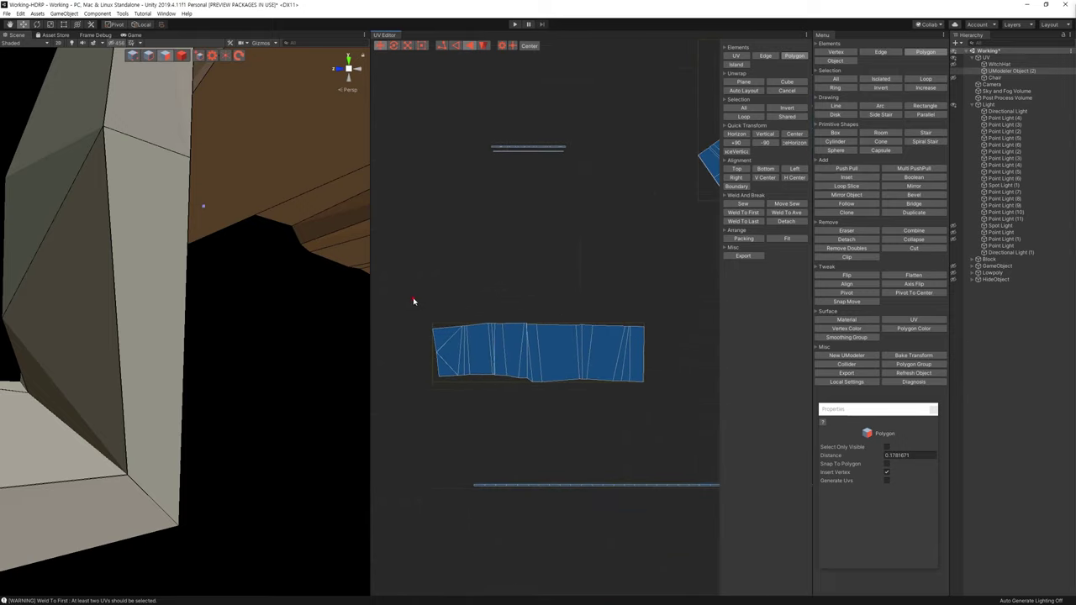
pyautogui.moveTo(414, 301); pyautogui.dragTo(715, 450)
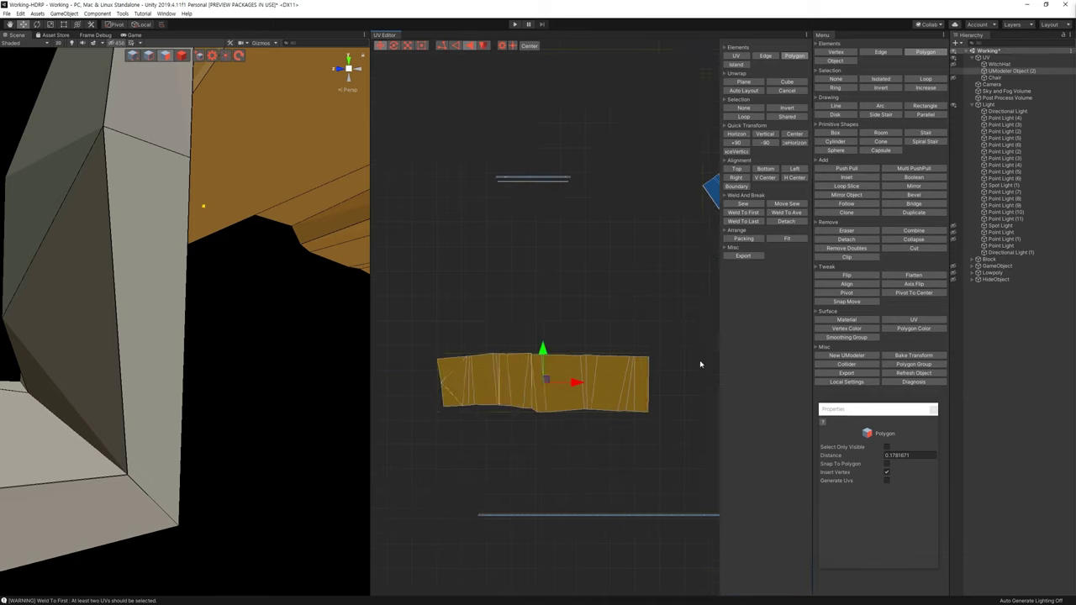
pyautogui.scroll(-5, 204, 312)
pyautogui.press('f')
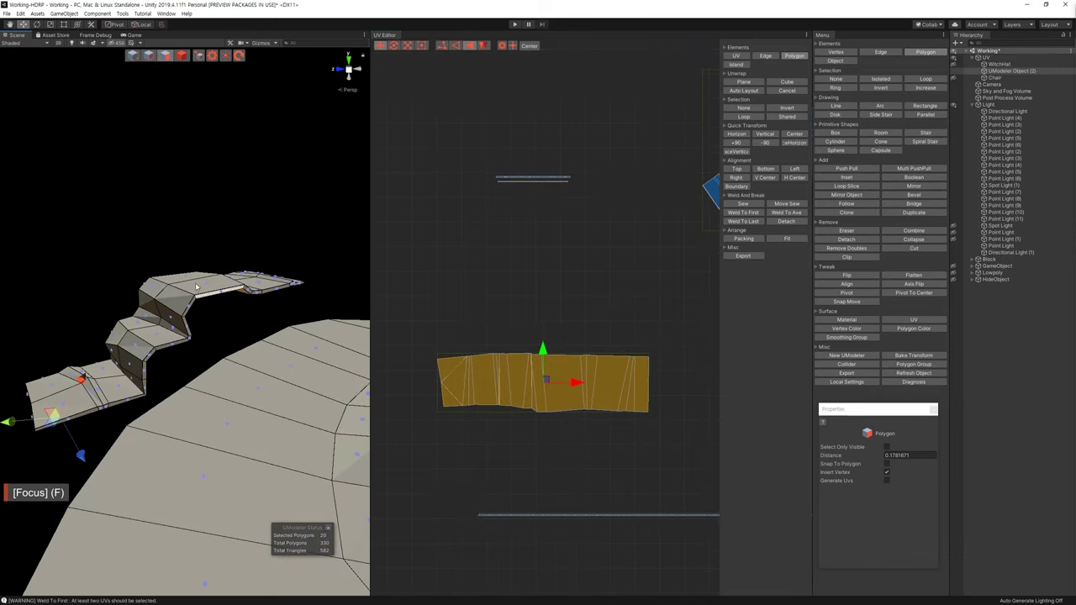
pyautogui.click(197, 287)
# Rotate the stair's tilted UV island horizontal and move it directly above the other strip
pyautogui.moveTo(665, 407); pyautogui.dragTo(429, 386, button='middle')
pyautogui.moveTo(512, 295); pyautogui.dragTo(499, 405, button='middle')
pyautogui.click(661, 329)
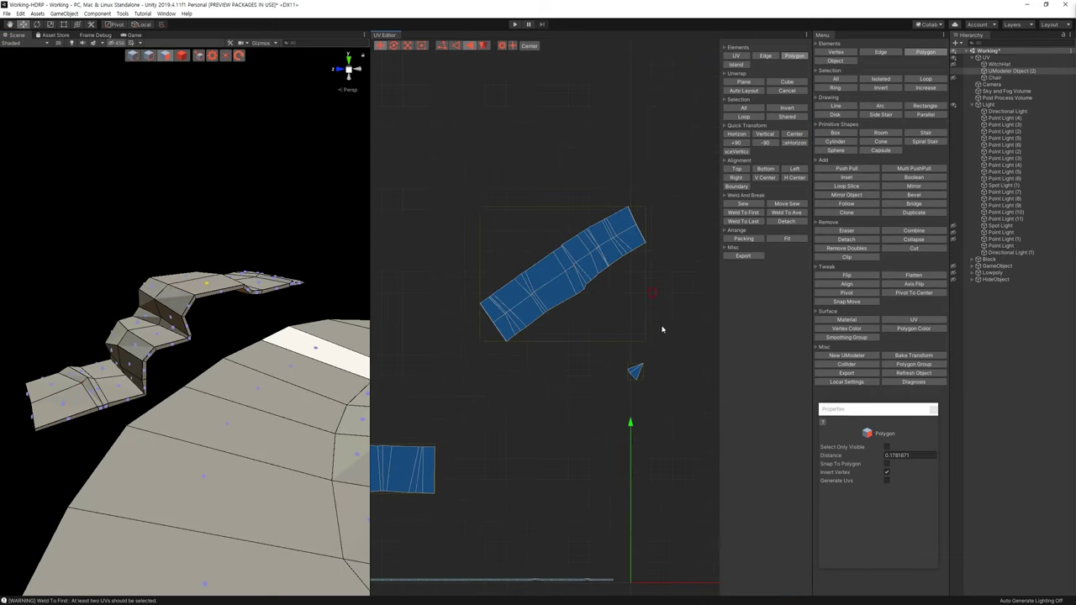
pyautogui.moveTo(661, 329); pyautogui.dragTo(548, 217)
pyautogui.press('e')
pyautogui.moveTo(588, 277)
pyautogui.mouseDown()
pyautogui.moveTo(592, 286)
pyautogui.moveTo(431, 391)
pyautogui.mouseUp()
pyautogui.press('w')
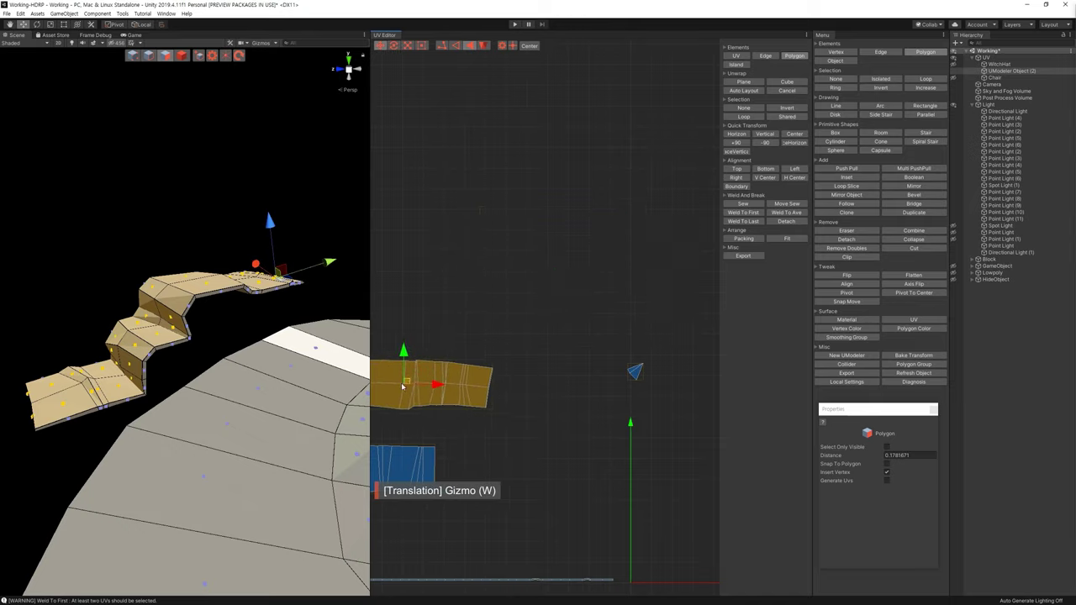
pyautogui.moveTo(431, 390); pyautogui.dragTo(660, 330, button='middle')
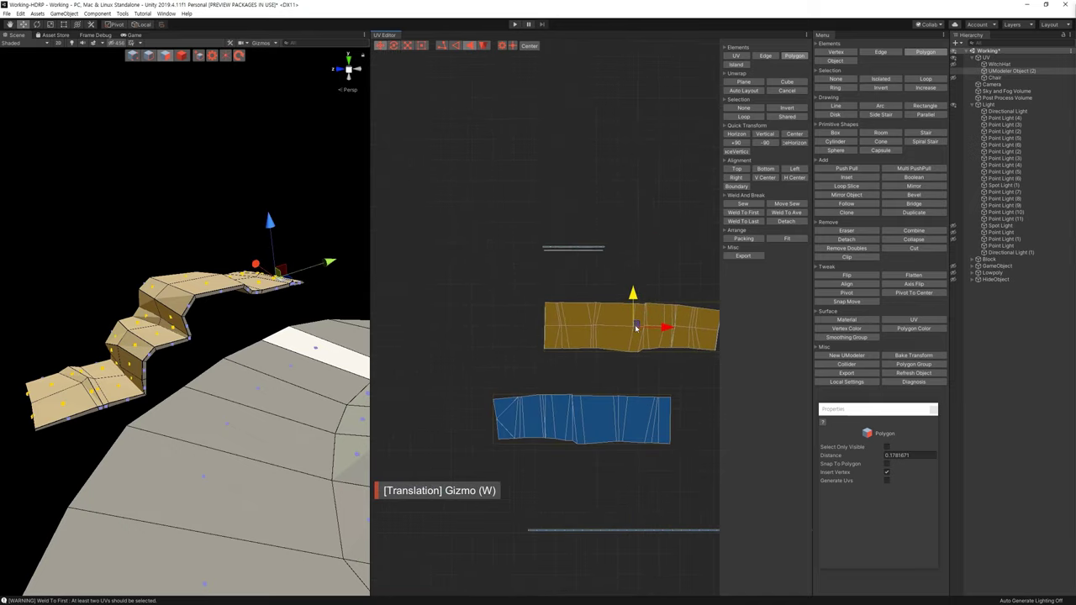
pyautogui.moveTo(651, 324); pyautogui.dragTo(586, 330)
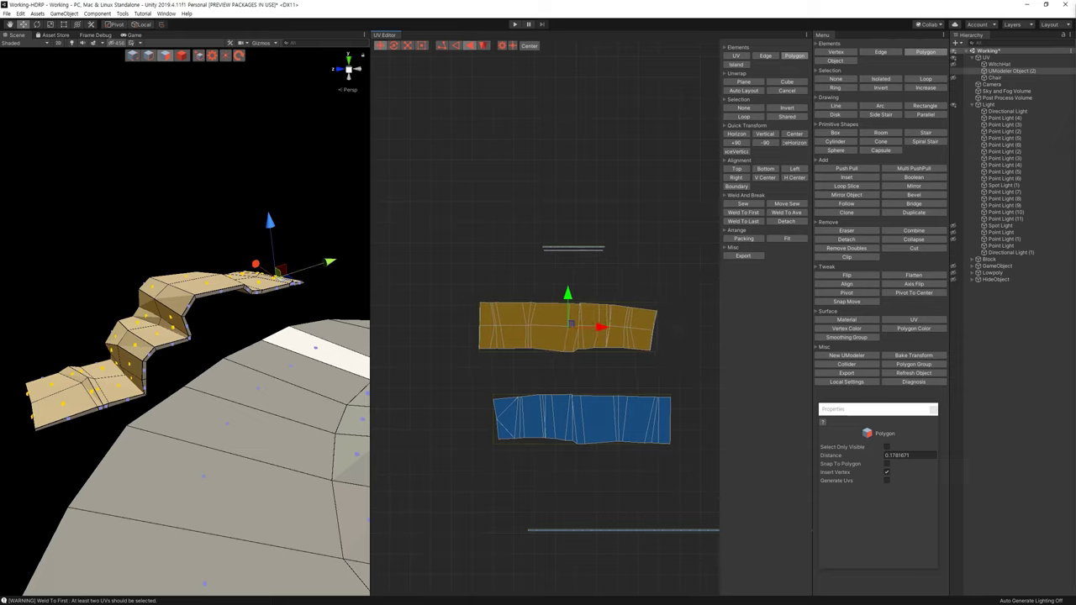
pyautogui.click(523, 280)
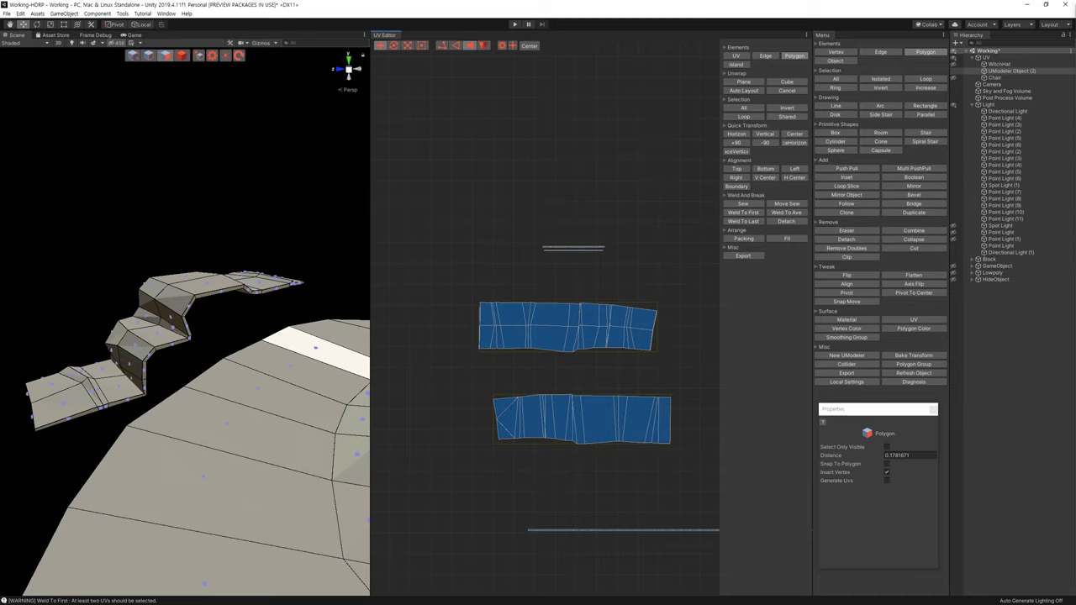
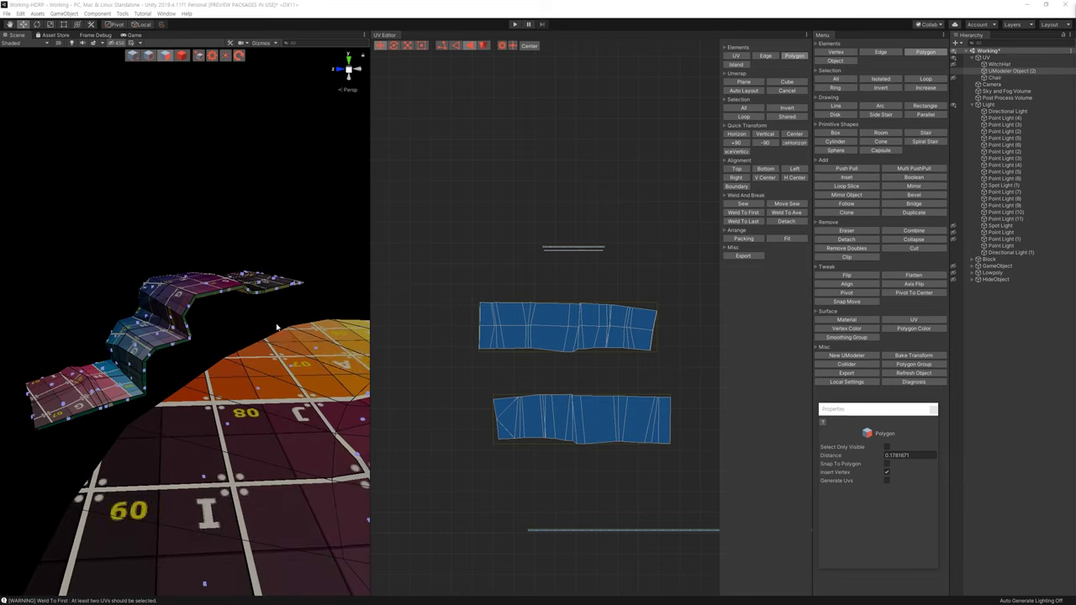
# Select the upper road-strip UV island, frame it with F, and orbit and zoom in
pyautogui.click(504, 314)
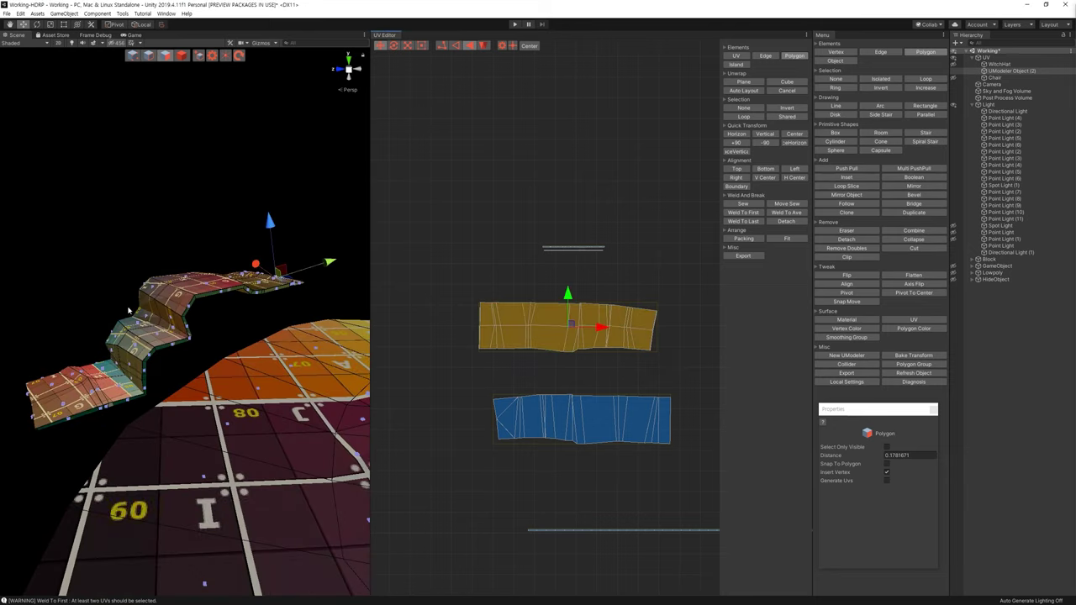
pyautogui.press('f')
pyautogui.keyDown('alt'); pyautogui.moveTo(245, 314); pyautogui.dragTo(305, 408); pyautogui.keyUp('alt')
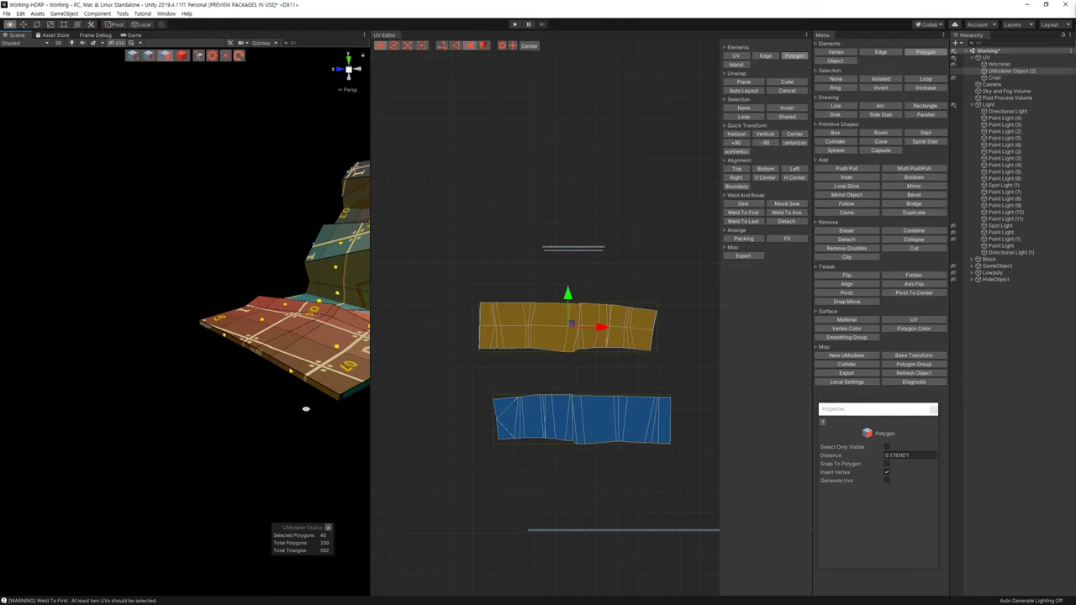
pyautogui.moveTo(497, 362); pyautogui.dragTo(550, 358, button='middle')
pyautogui.scroll(1, 550, 359)
pyautogui.scroll(2, 521, 341)
pyautogui.scroll(1, 521, 341)
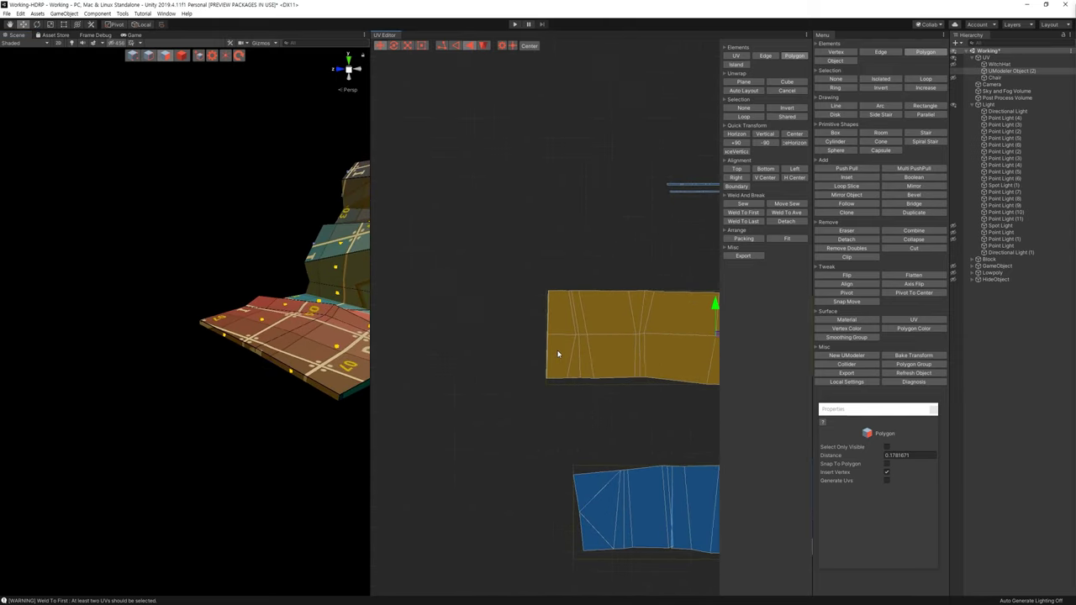
pyautogui.scroll(1, 557, 356)
# Switch selection to Edge mode (key 2) and clear the UV island selection
pyautogui.press('2')
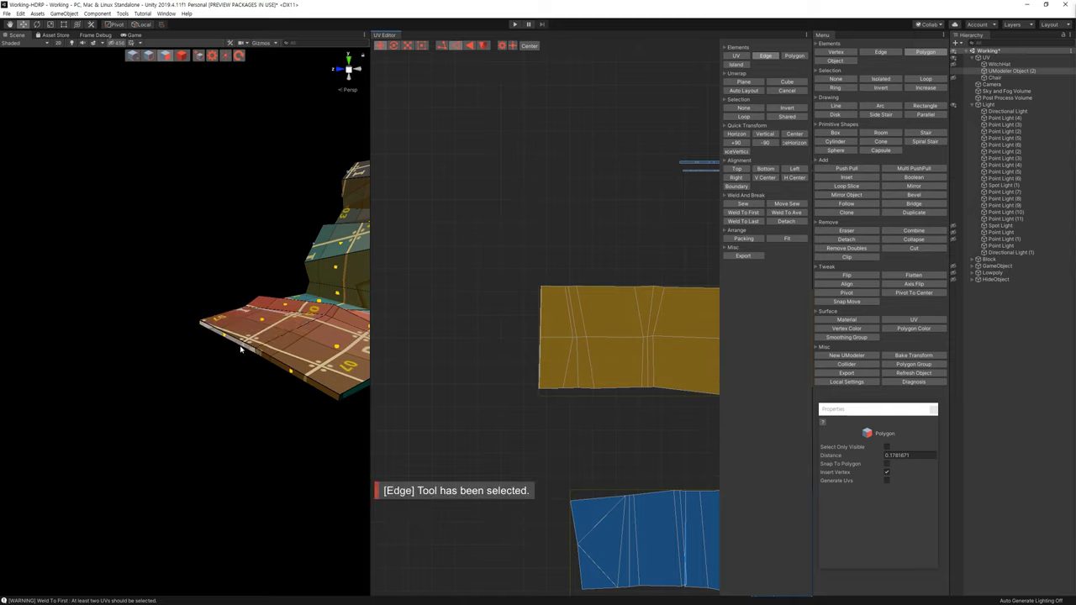
pyautogui.click(444, 47)
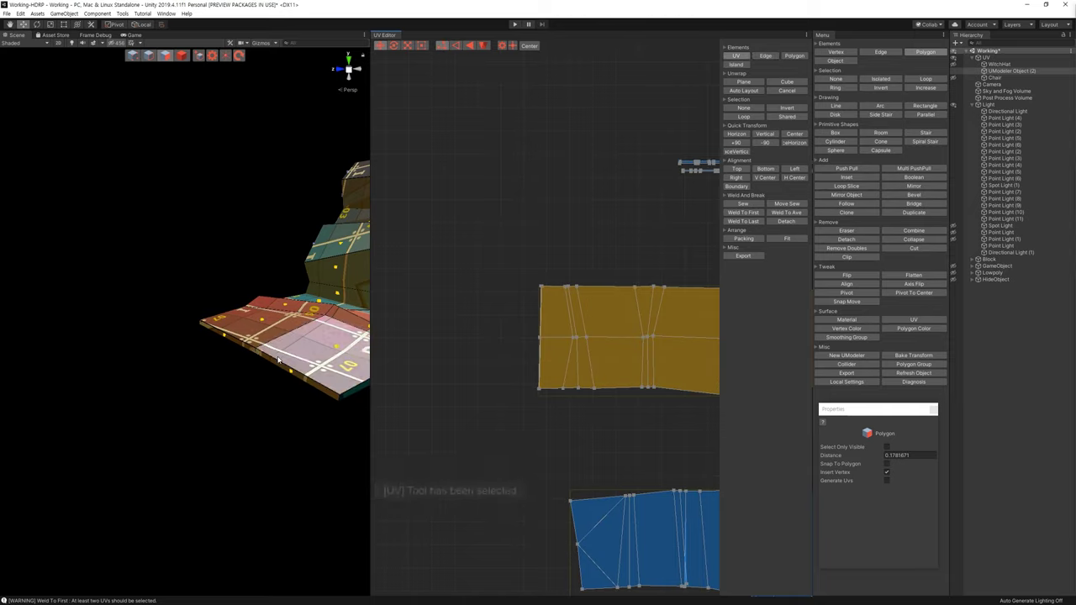
pyautogui.press('2')
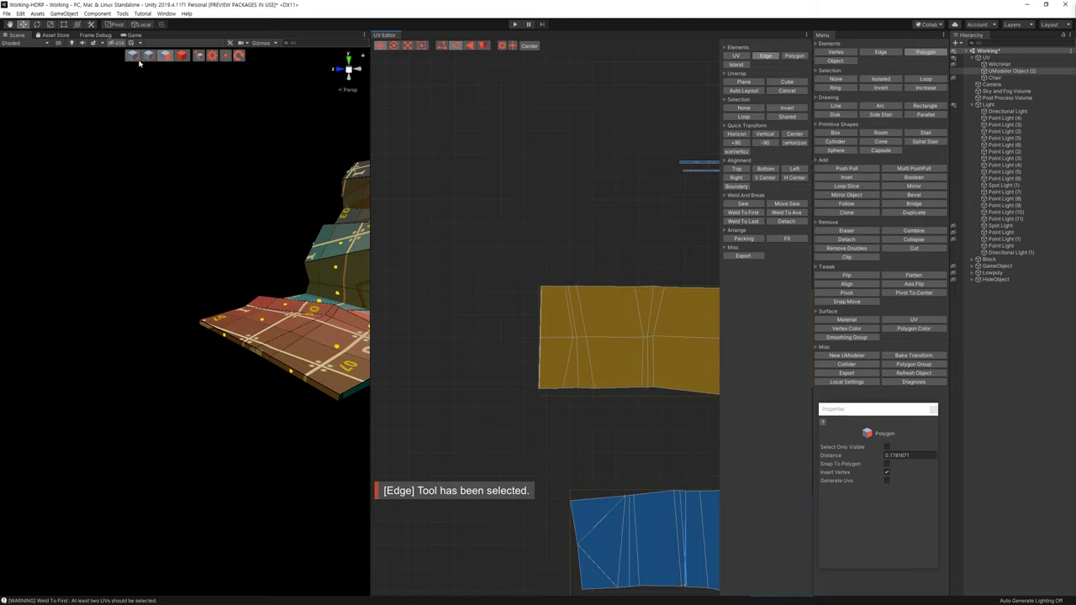
pyautogui.click(222, 343)
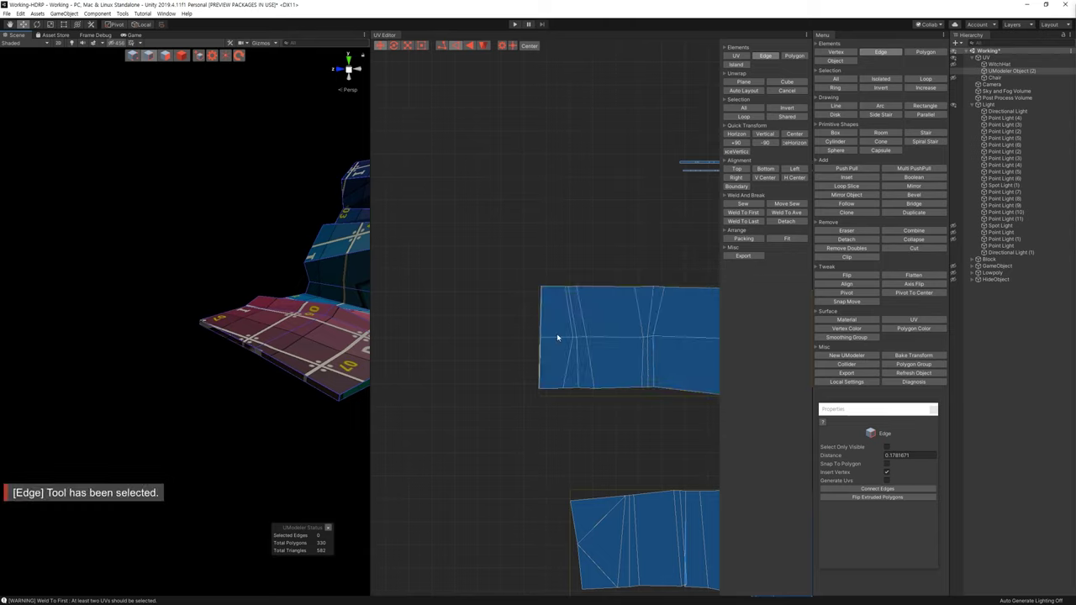
# Select edges on the road mesh and the lower island's left edge, then undo the change
pyautogui.click(251, 357)
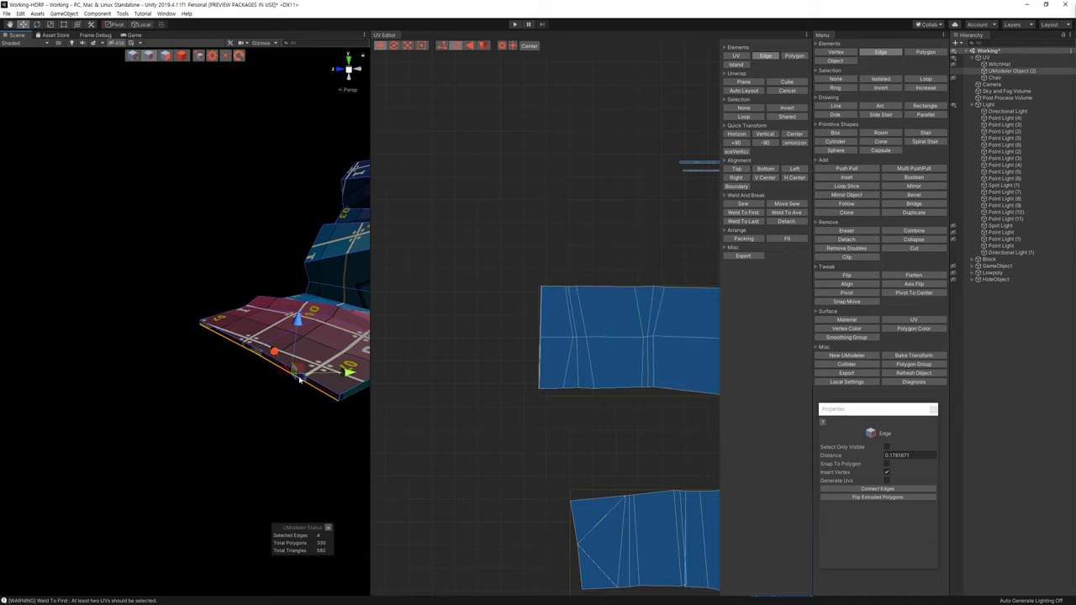
pyautogui.moveTo(587, 428); pyautogui.dragTo(524, 347, button='middle')
pyautogui.moveTo(573, 378)
pyautogui.mouseDown(button='middle')
pyautogui.moveTo(546, 316)
pyautogui.moveTo(471, 372)
pyautogui.mouseUp(button='middle')
pyautogui.scroll(-2, 523, 339)
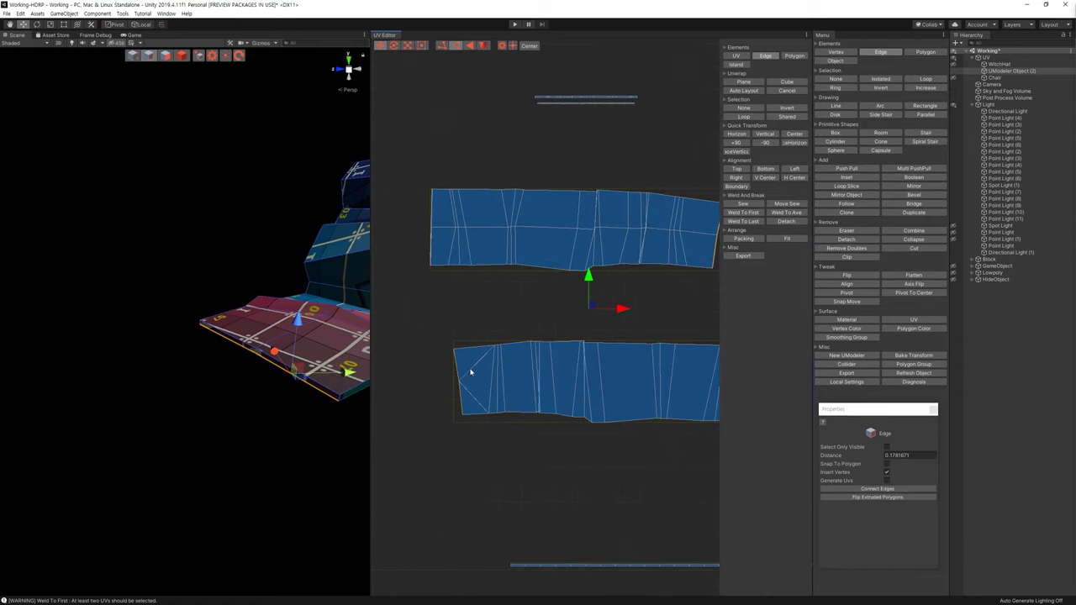
pyautogui.click(459, 397)
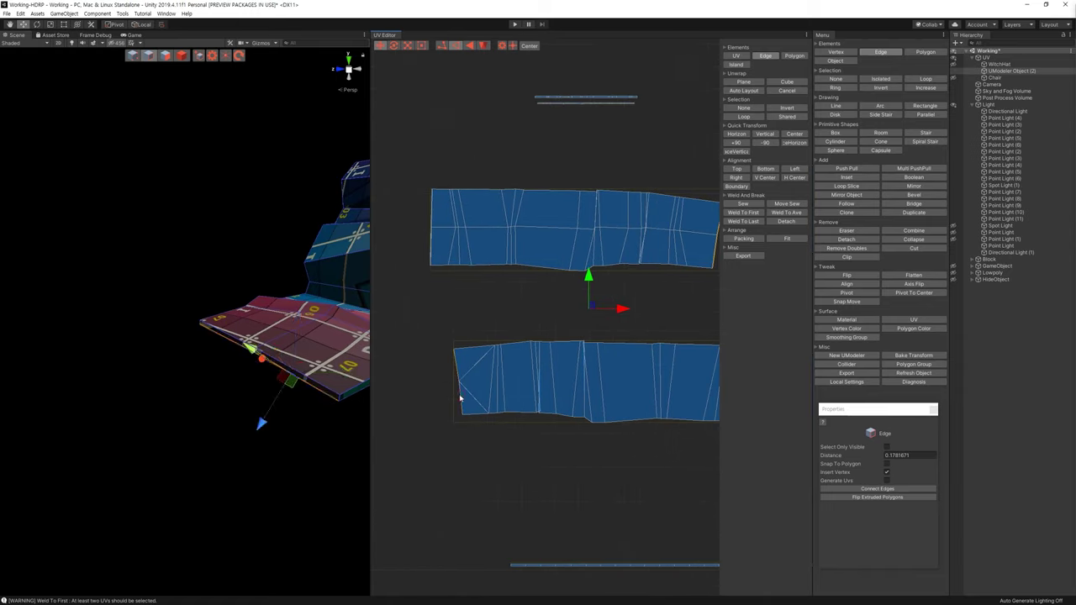
pyautogui.moveTo(538, 360); pyautogui.dragTo(548, 351, button='middle')
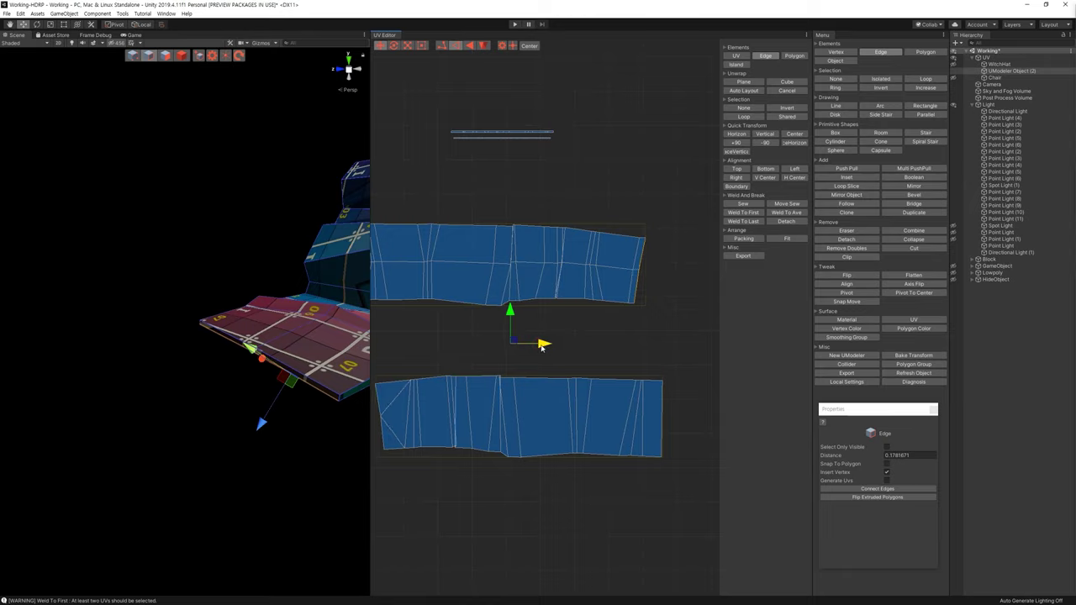
pyautogui.hotkey('ctrl', 'z')
# Deselect the upper UV island, zoom in, and undo another island change
pyautogui.click(566, 350)
pyautogui.scroll(2, 581, 279)
pyautogui.scroll(2, 583, 274)
pyautogui.scroll(2, 585, 275)
pyautogui.hotkey('ctrl', 'z')
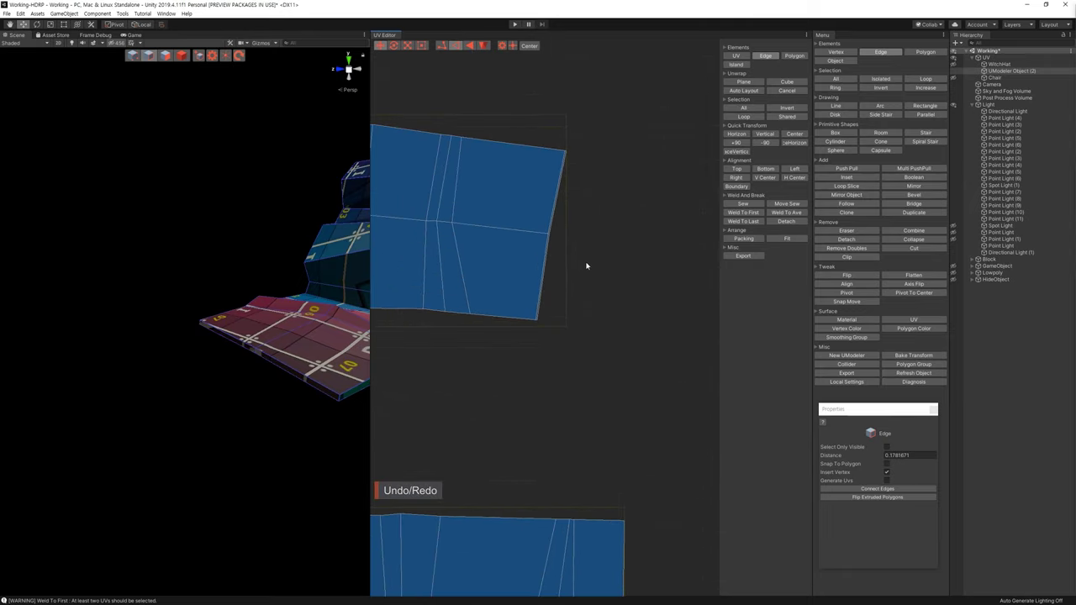
# Select the upper island's right-hand edges and stretch them slightly to the right
pyautogui.click(561, 180)
pyautogui.click(548, 253)
pyautogui.moveTo(584, 237); pyautogui.dragTo(592, 240)
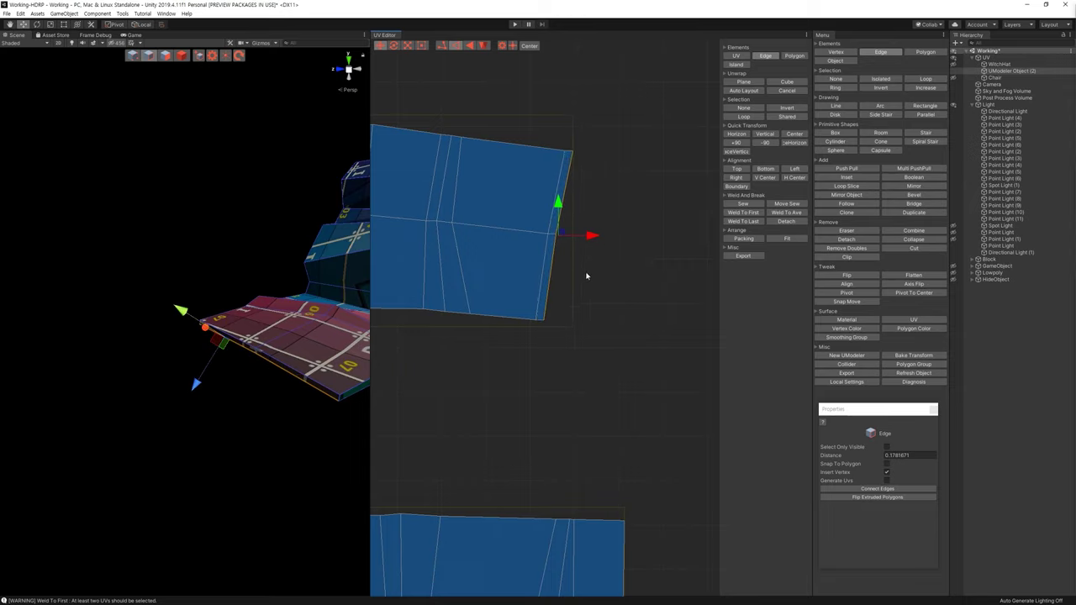
pyautogui.moveTo(583, 273); pyautogui.dragTo(649, 370, button='middle')
pyautogui.keyDown('alt'); pyautogui.moveTo(305, 323); pyautogui.dragTo(485, 305); pyautogui.keyUp('alt')
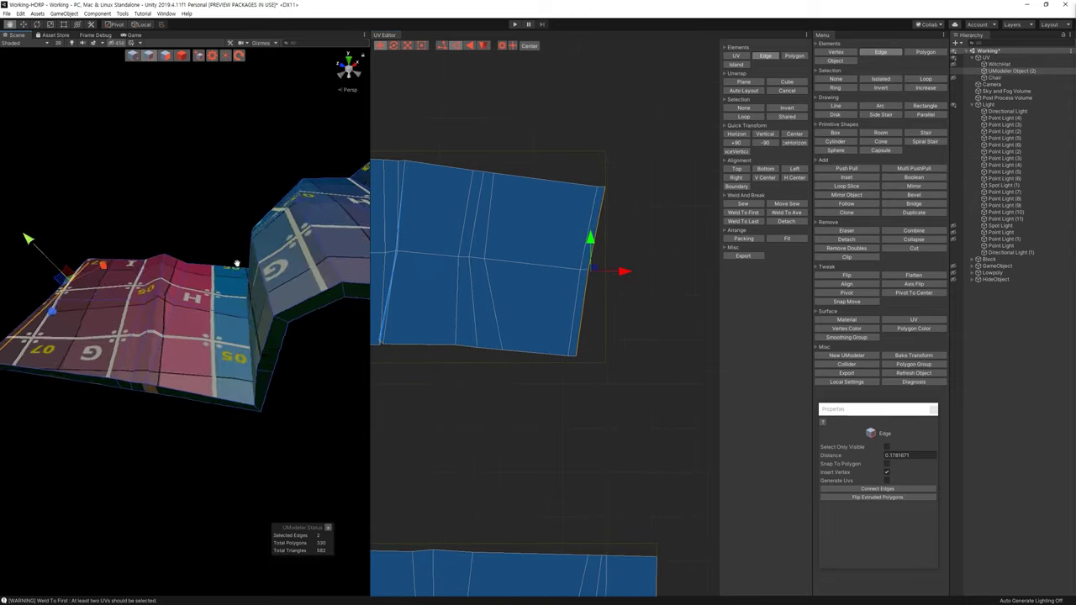
pyautogui.moveTo(485, 305); pyautogui.dragTo(555, 337, button='middle')
pyautogui.moveTo(679, 406); pyautogui.dragTo(491, 190)
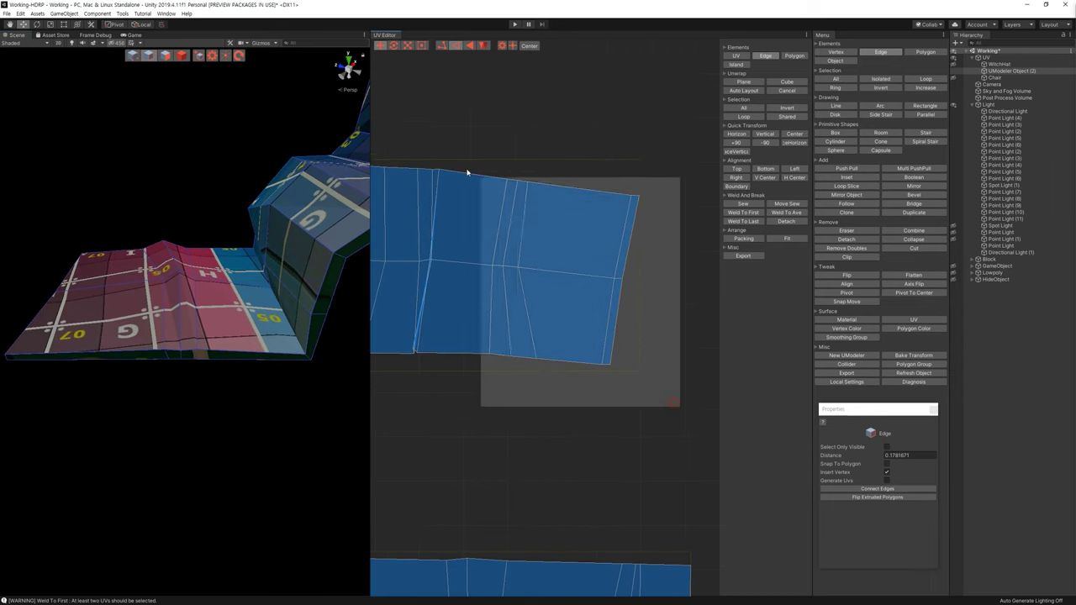
pyautogui.moveTo(562, 268); pyautogui.dragTo(571, 269)
# Undo the edge move, widen the island by shifting edges right, and box-select its edges
pyautogui.hotkey('ctrl', 'z')
pyautogui.hotkey('ctrl', 'z')
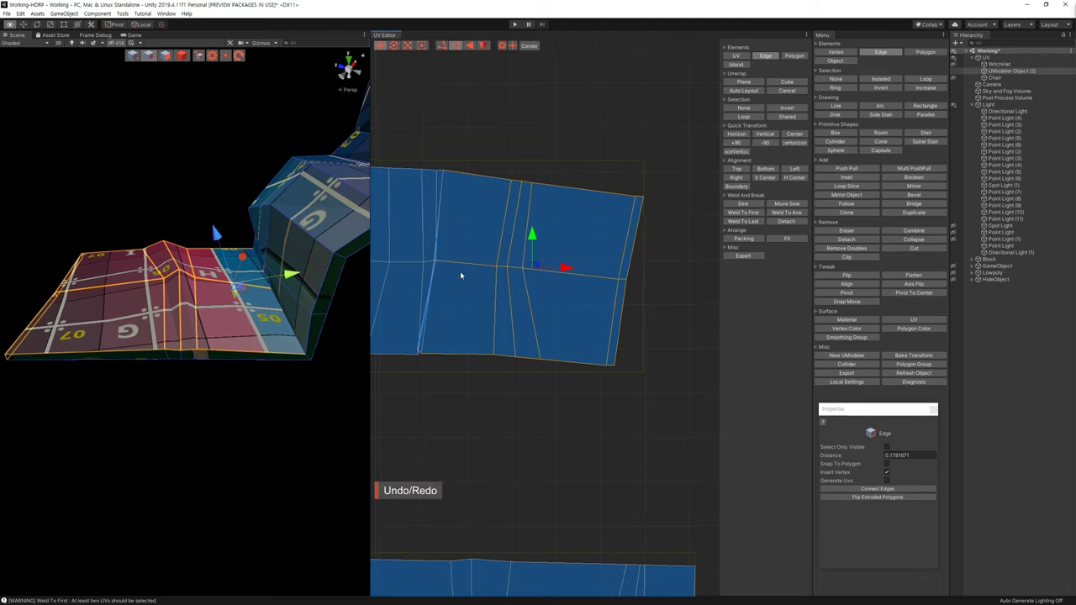
pyautogui.moveTo(463, 276); pyautogui.dragTo(471, 296, button='middle')
pyautogui.keyDown('alt'); pyautogui.moveTo(336, 277); pyautogui.dragTo(535, 331); pyautogui.keyUp('alt')
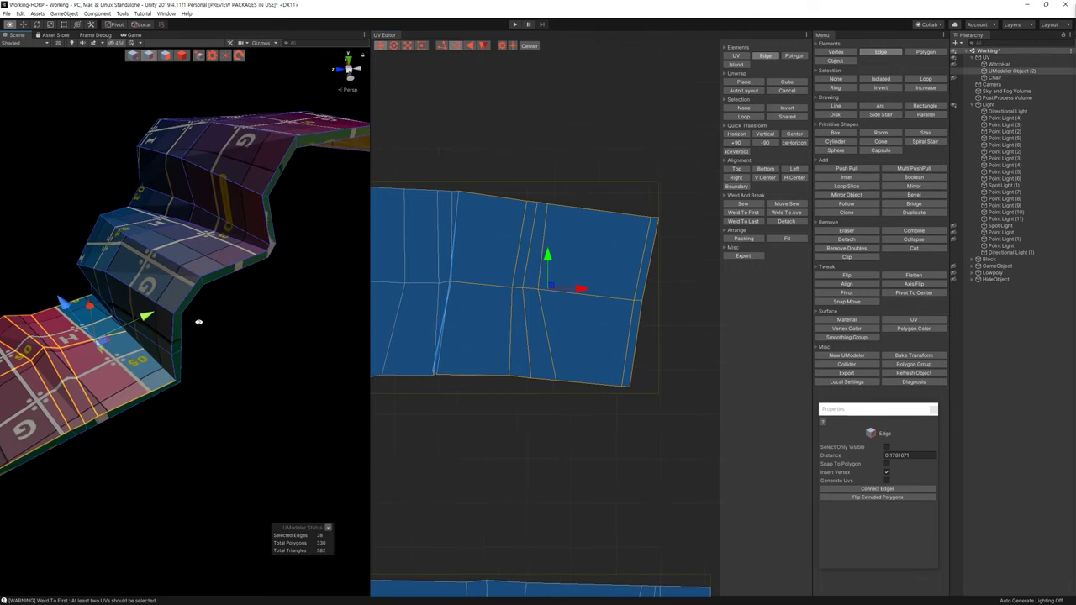
pyautogui.moveTo(586, 294); pyautogui.dragTo(615, 293)
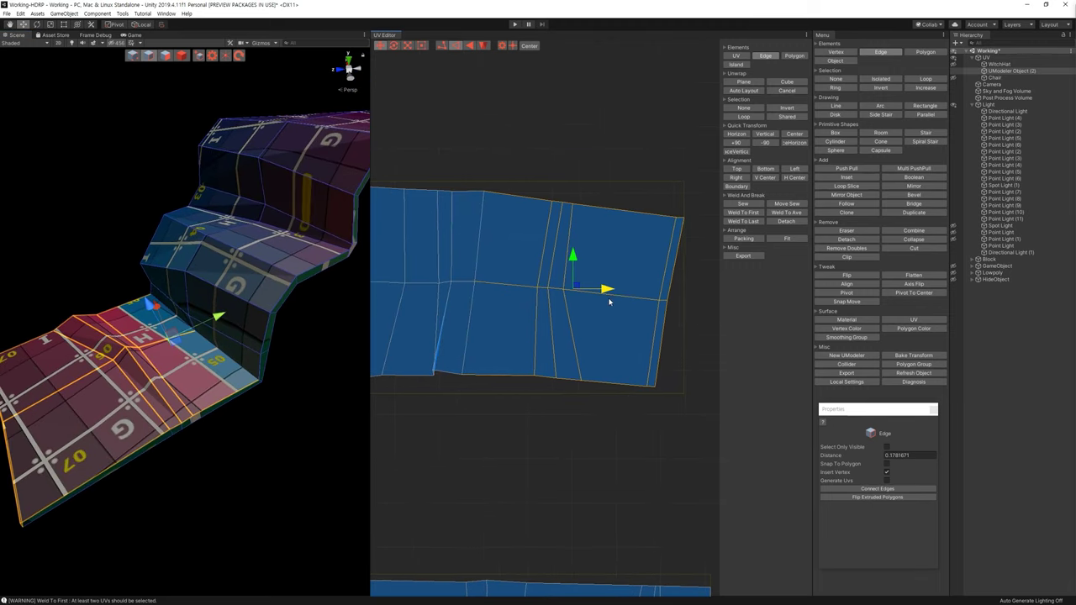
pyautogui.moveTo(576, 160); pyautogui.dragTo(571, 205, button='middle')
pyautogui.moveTo(500, 199)
pyautogui.mouseDown()
pyautogui.moveTo(617, 330)
pyautogui.moveTo(655, 320)
pyautogui.mouseUp()
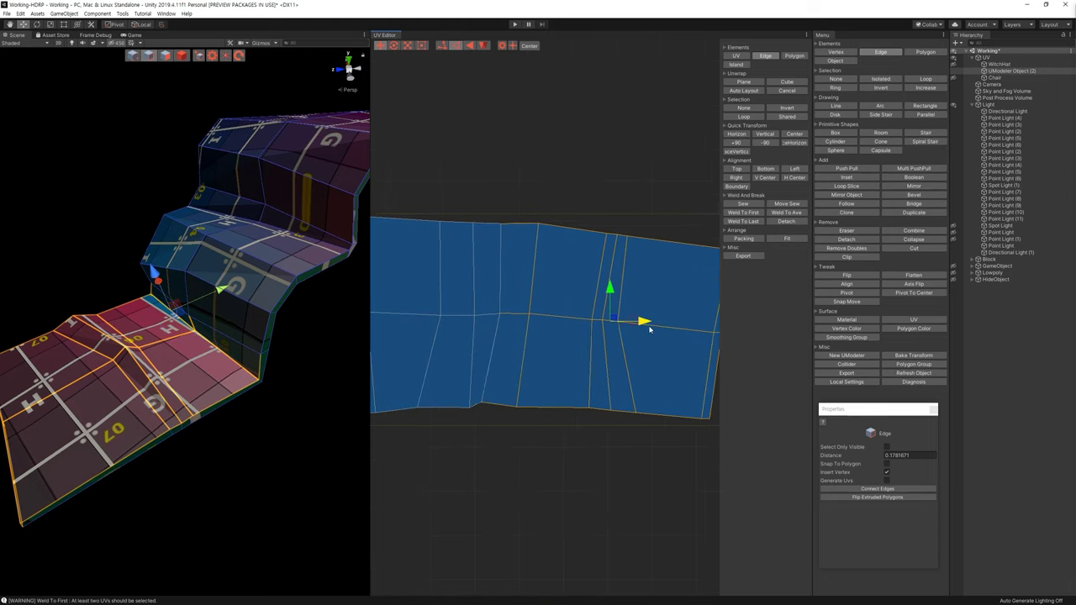
# Box-select a different set of UV edges and nudge them slightly right after undoing a larger move
pyautogui.keyDown('alt'); pyautogui.moveTo(167, 265); pyautogui.dragTo(143, 269); pyautogui.keyUp('alt')
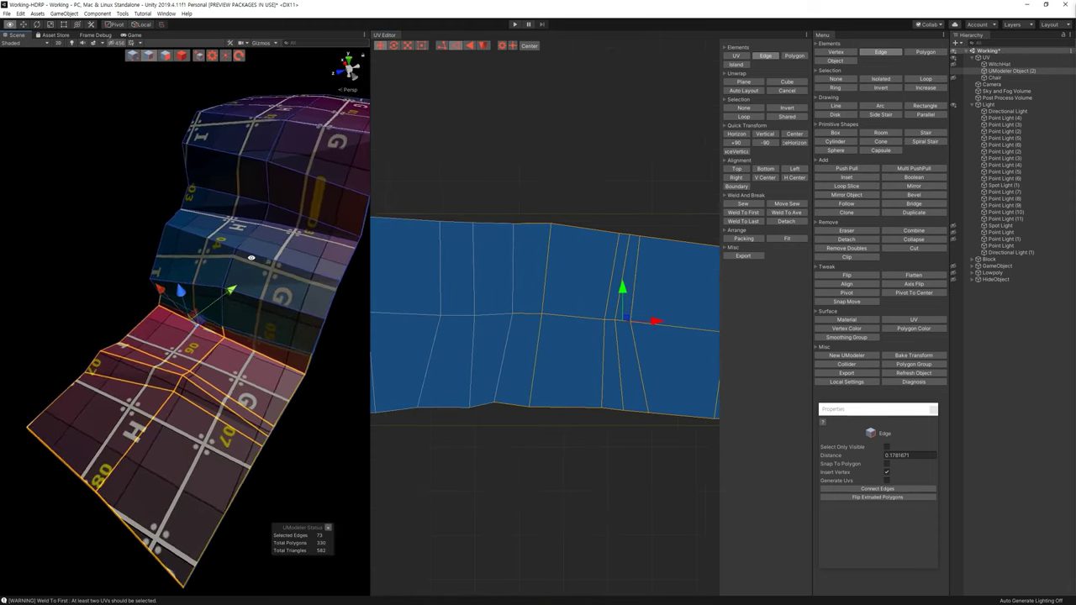
pyautogui.scroll(-1, 626, 328)
pyautogui.scroll(-1, 626, 328)
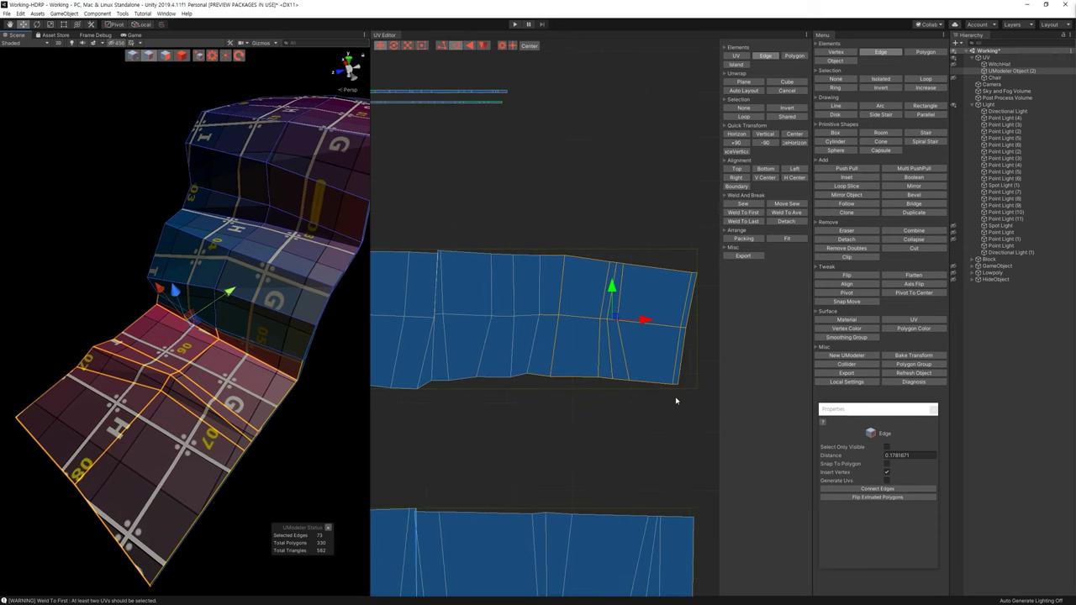
pyautogui.moveTo(631, 415); pyautogui.dragTo(407, 229)
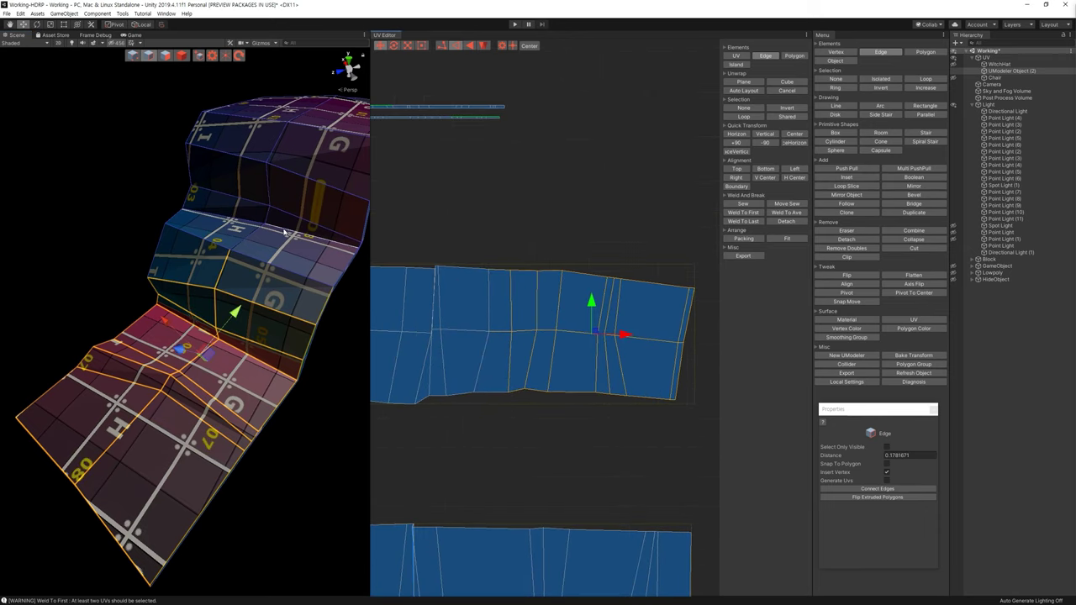
pyautogui.keyDown('alt'); pyautogui.moveTo(295, 238); pyautogui.dragTo(269, 244); pyautogui.keyUp('alt')
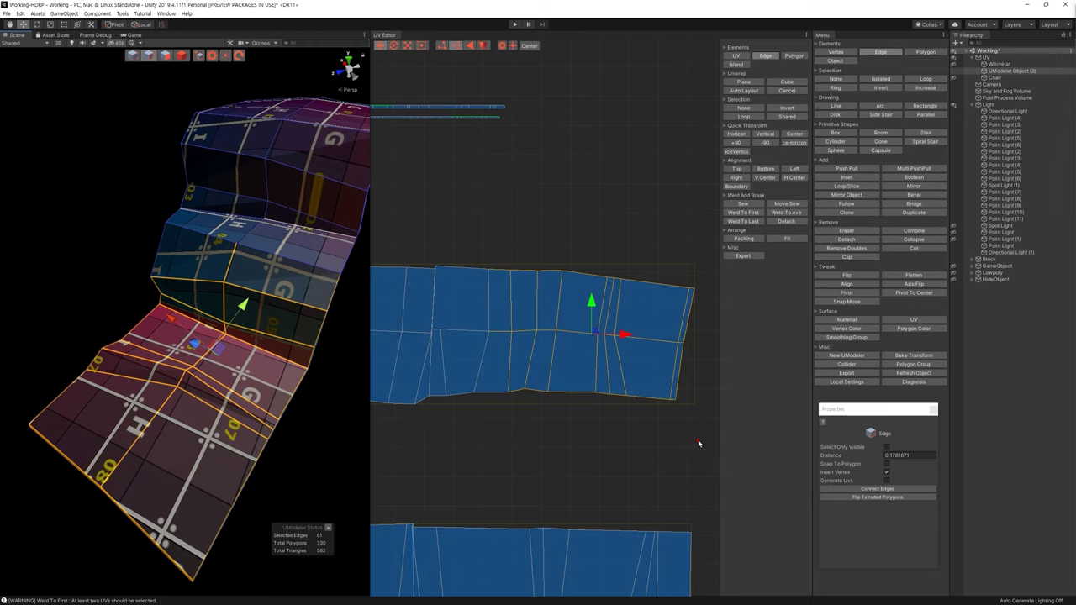
pyautogui.moveTo(700, 443); pyautogui.dragTo(472, 252)
pyautogui.moveTo(593, 338); pyautogui.dragTo(611, 337)
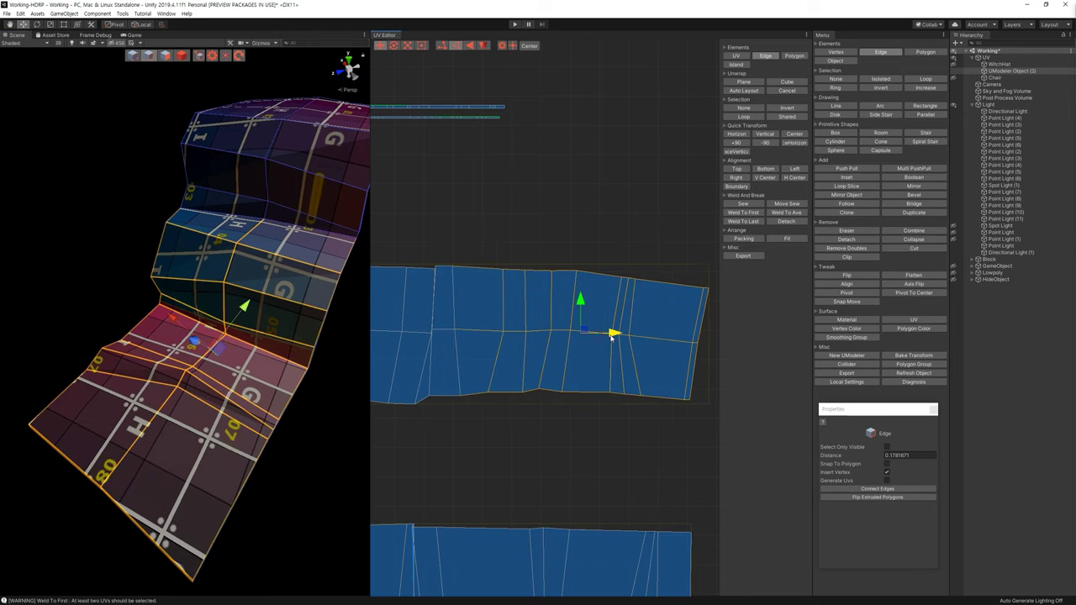
pyautogui.hotkey('ctrl', 'z')
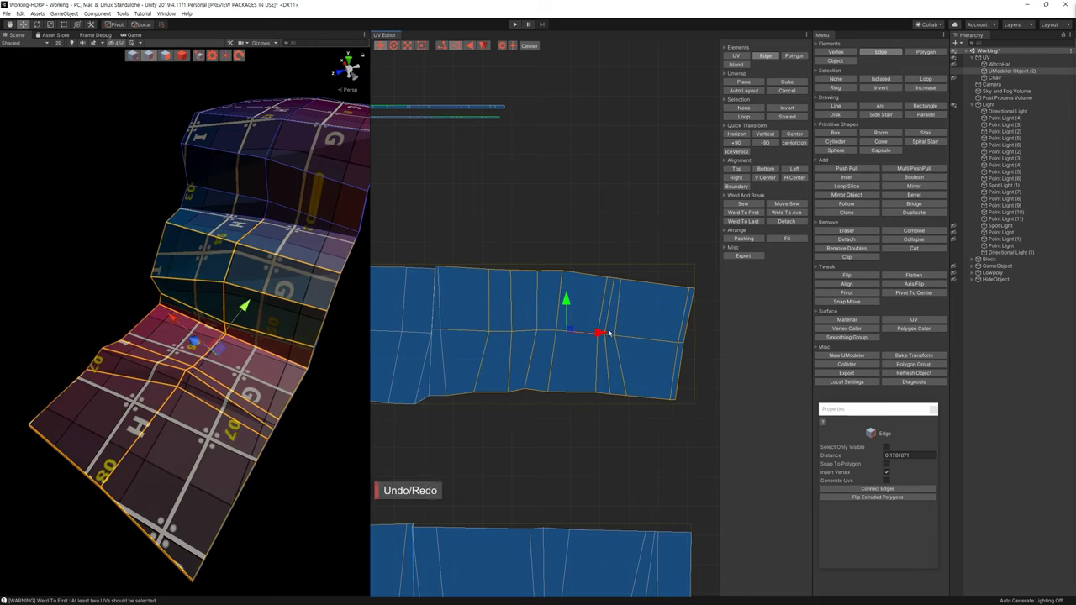
pyautogui.moveTo(600, 333); pyautogui.dragTo(605, 333)
# Select another part of the island and stretch the strip's right part slightly right
pyautogui.moveTo(445, 262); pyautogui.dragTo(592, 475)
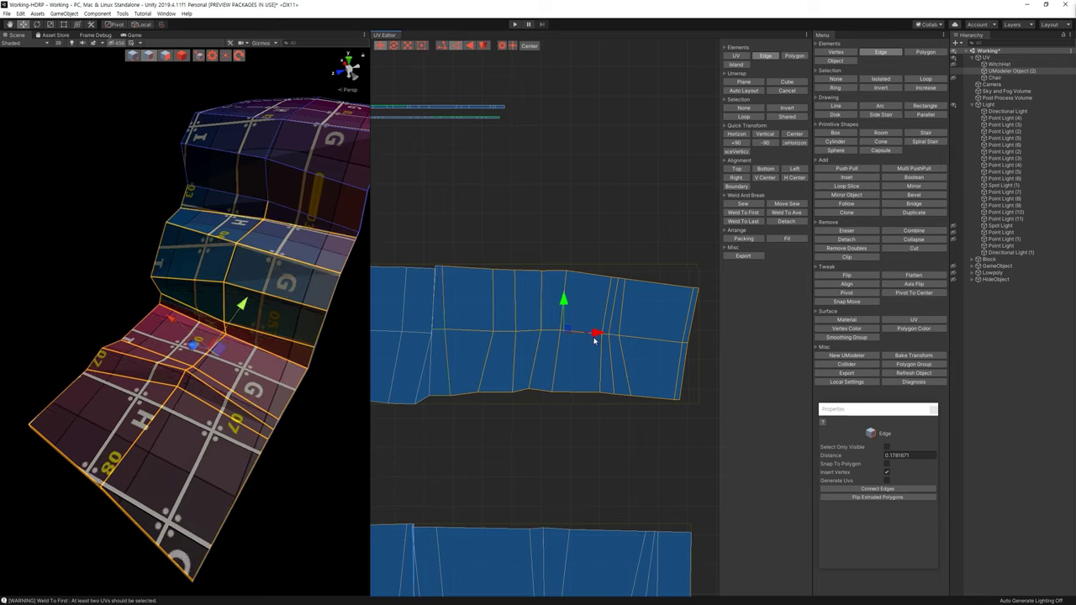
pyautogui.moveTo(594, 339); pyautogui.dragTo(612, 343)
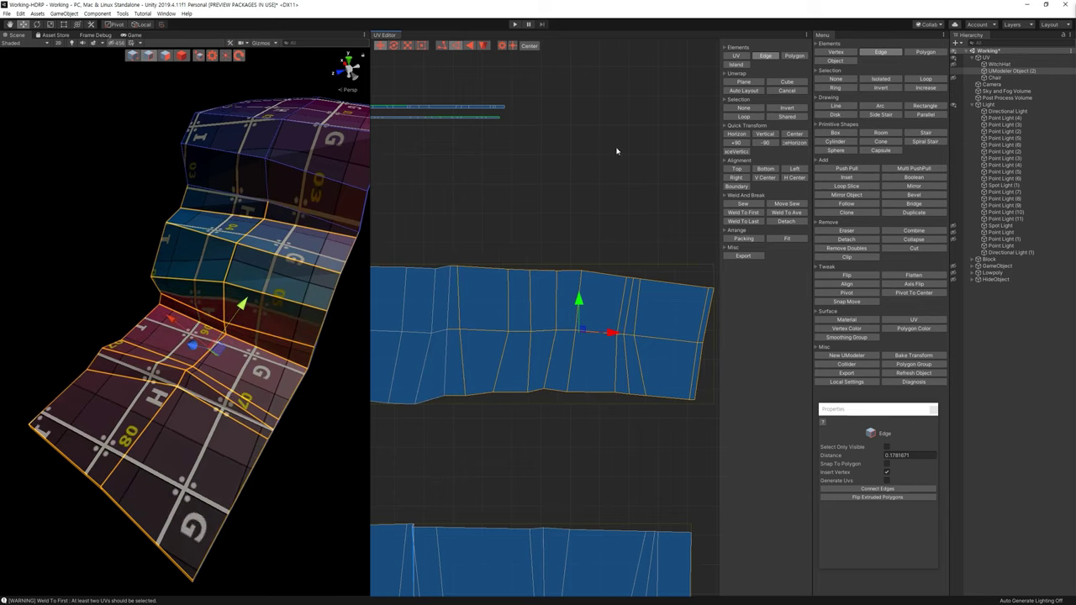
pyautogui.scroll(-2, 600, 228)
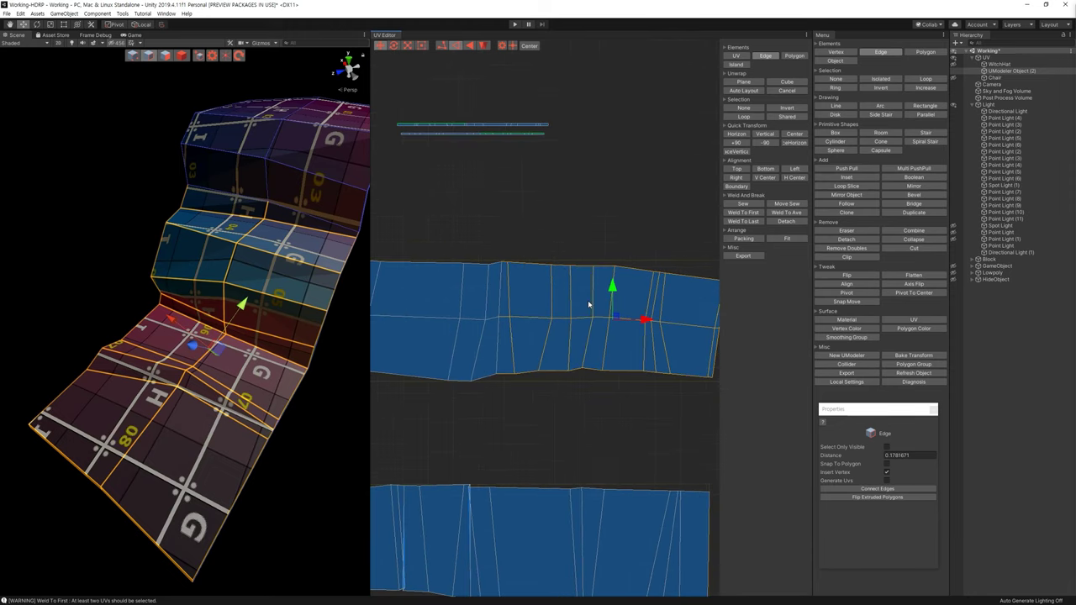
pyautogui.moveTo(563, 304); pyautogui.dragTo(558, 344, button='middle')
pyautogui.moveTo(607, 354); pyautogui.dragTo(637, 357)
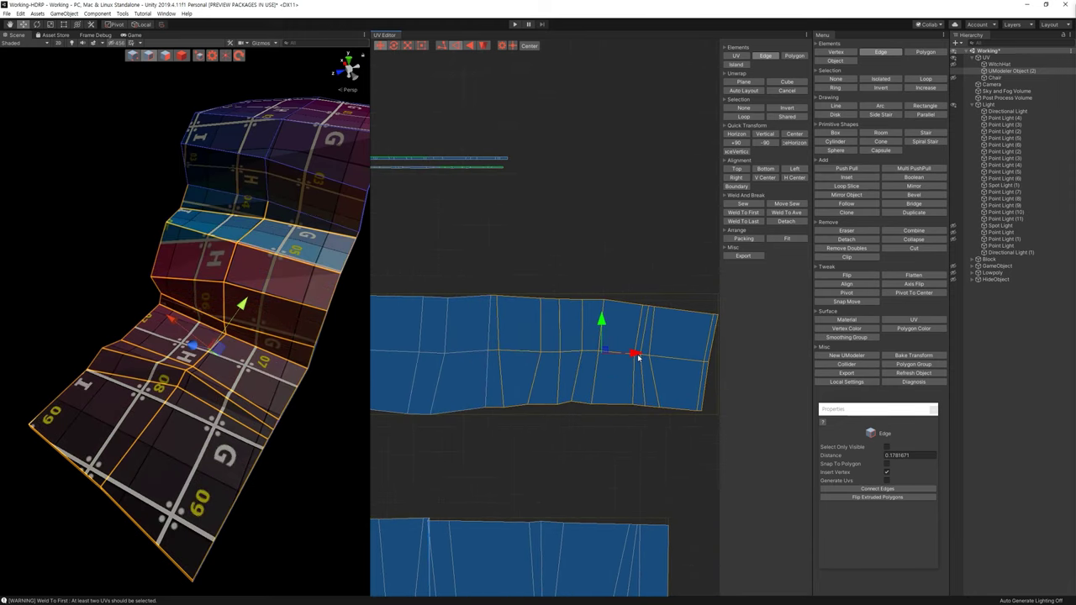
pyautogui.hotkey('ctrl', 'z')
pyautogui.moveTo(605, 354); pyautogui.dragTo(614, 360)
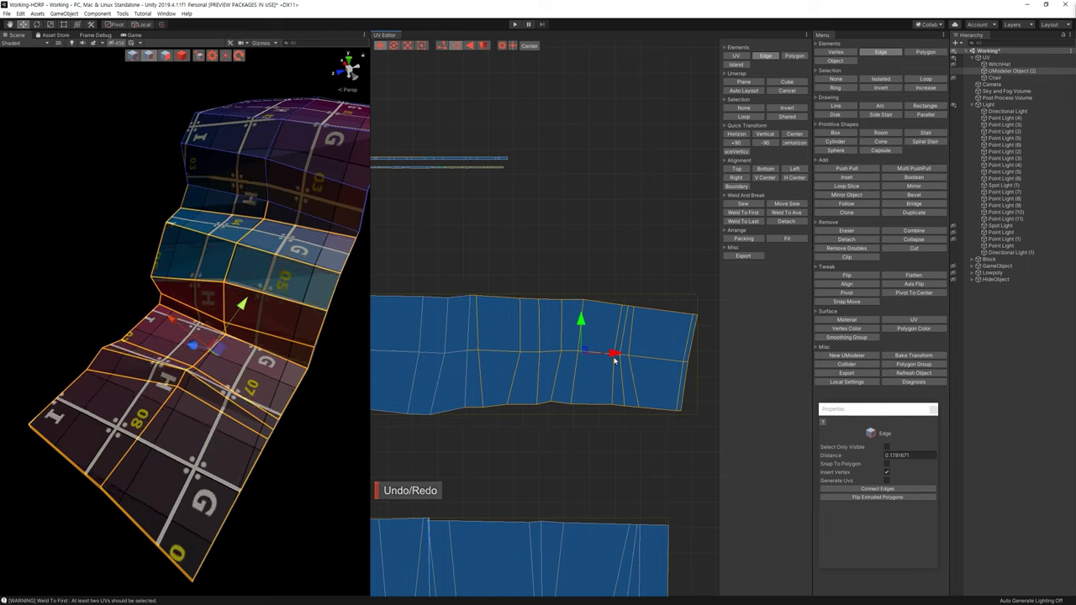
# Reselect the upper strip's right part, extend it further right, and check the road texture in 3D
pyautogui.moveTo(614, 360); pyautogui.dragTo(511, 292, button='middle')
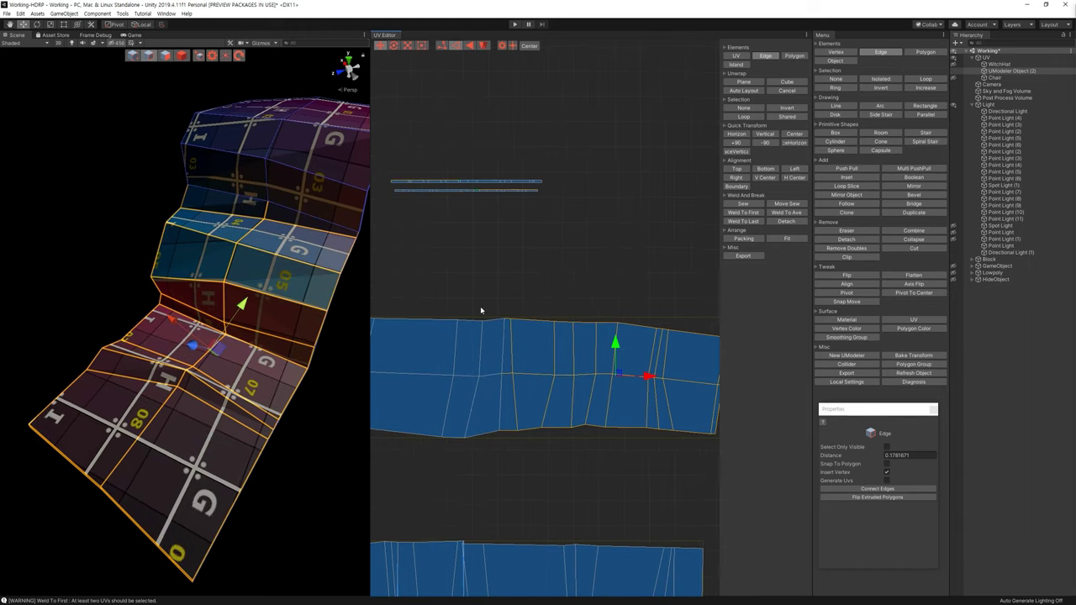
pyautogui.moveTo(509, 315); pyautogui.dragTo(596, 468)
pyautogui.moveTo(596, 468); pyautogui.dragTo(560, 483, button='middle')
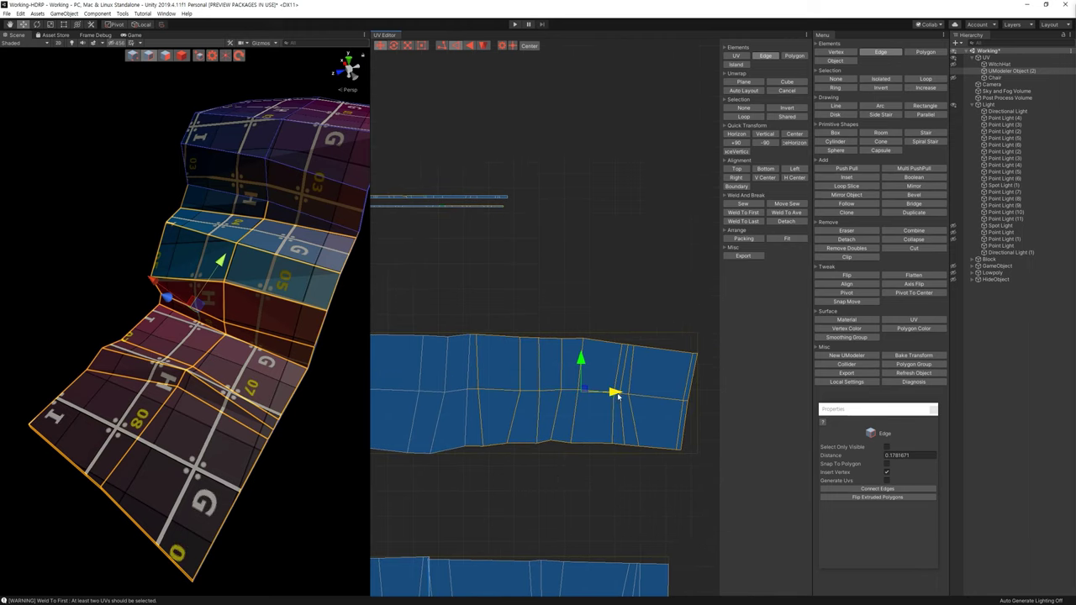
pyautogui.hotkey('ctrl', 'z')
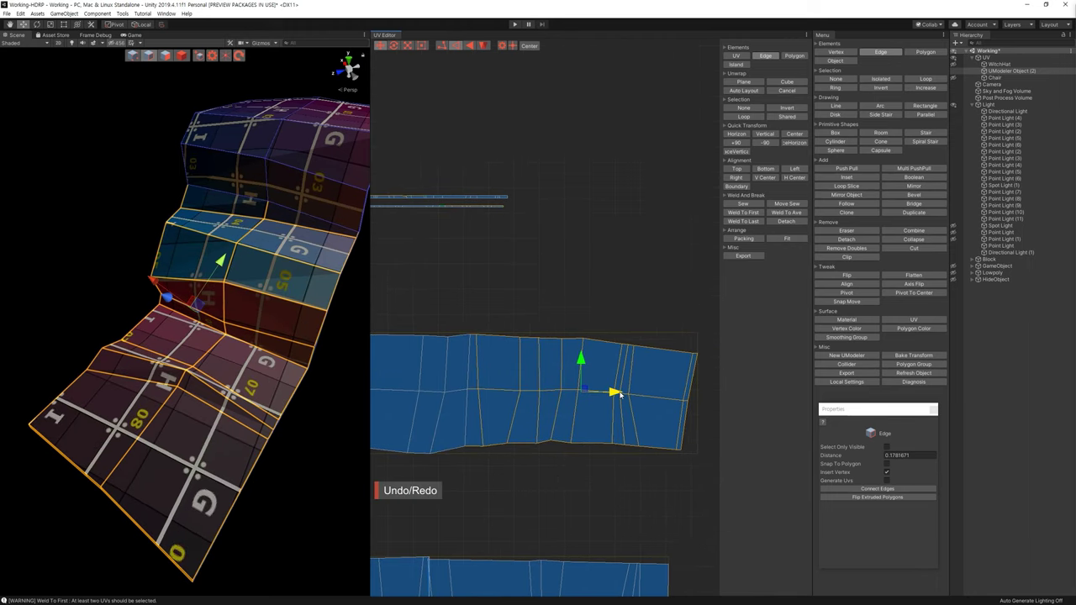
pyautogui.moveTo(617, 394); pyautogui.dragTo(622, 396)
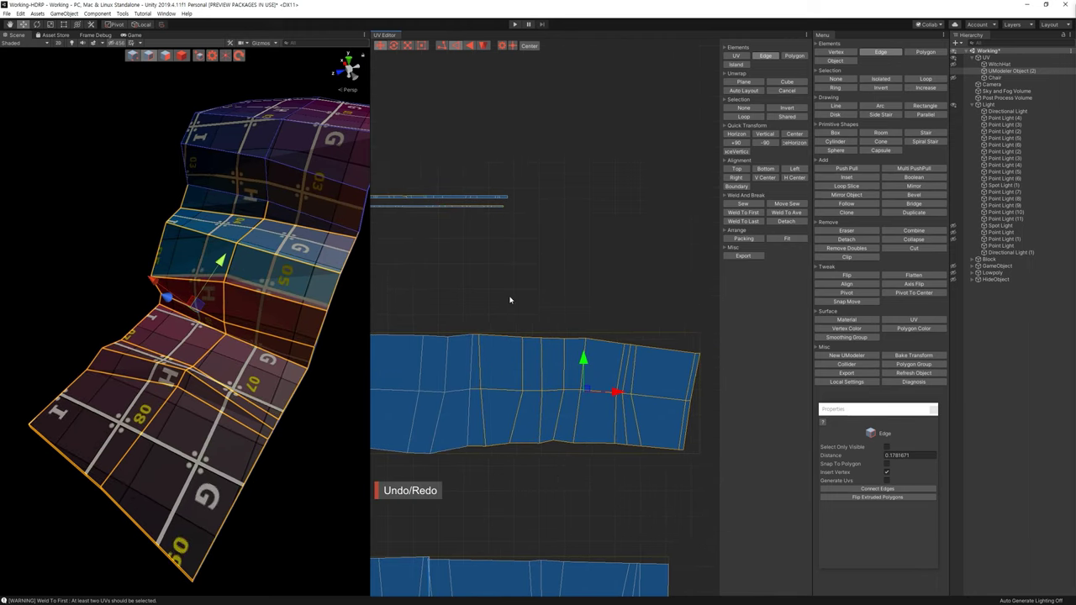
pyautogui.moveTo(504, 336); pyautogui.dragTo(625, 486)
pyautogui.moveTo(572, 463); pyautogui.dragTo(488, 302)
pyautogui.moveTo(532, 367); pyautogui.dragTo(546, 385, button='middle')
pyautogui.keyDown('alt'); pyautogui.moveTo(210, 336); pyautogui.dragTo(118, 317); pyautogui.keyUp('alt')
pyautogui.scroll(-2, 463, 390)
pyautogui.scroll(-1, 538, 396)
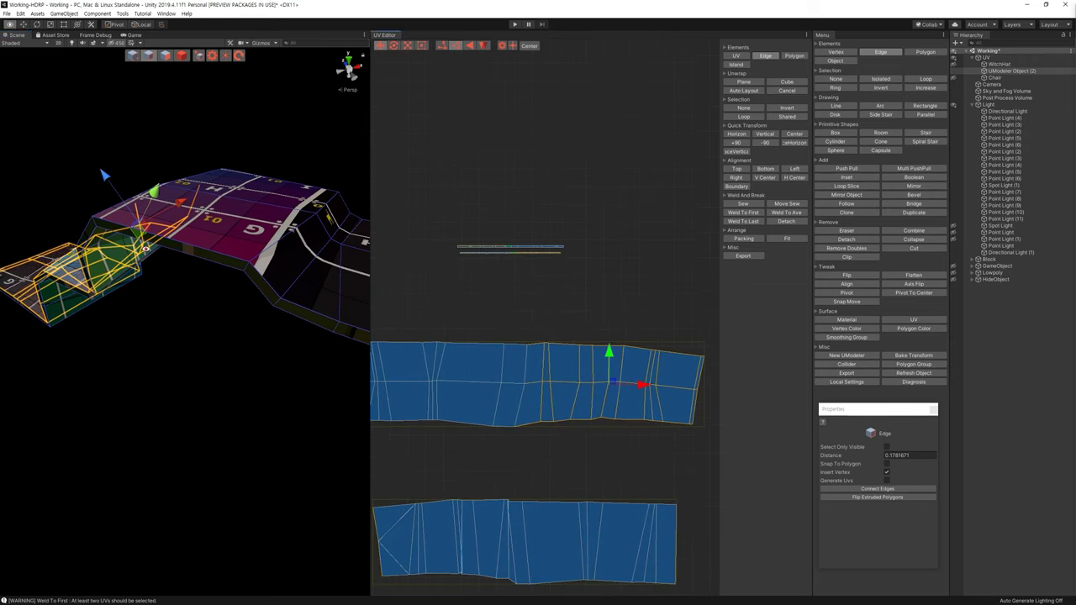
# Undo the last adjustment and move the whole upper UV strip slightly to the right
pyautogui.hotkey('ctrl', 'z')
pyautogui.moveTo(369, 269); pyautogui.dragTo(303, 303, button='middle')
pyautogui.moveTo(640, 388); pyautogui.dragTo(644, 390)
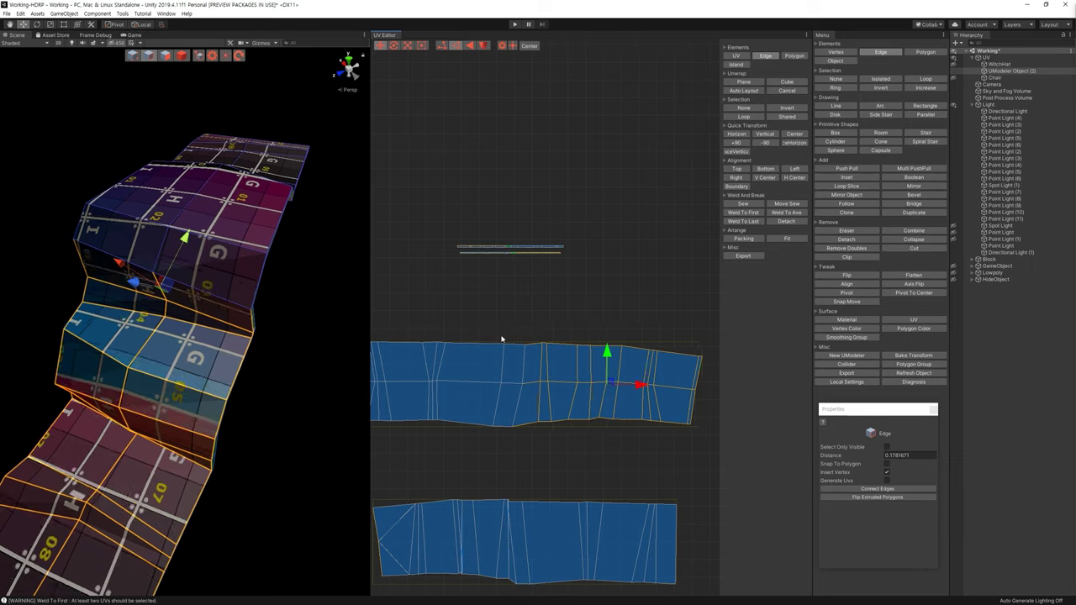
pyautogui.moveTo(493, 330); pyautogui.dragTo(640, 424)
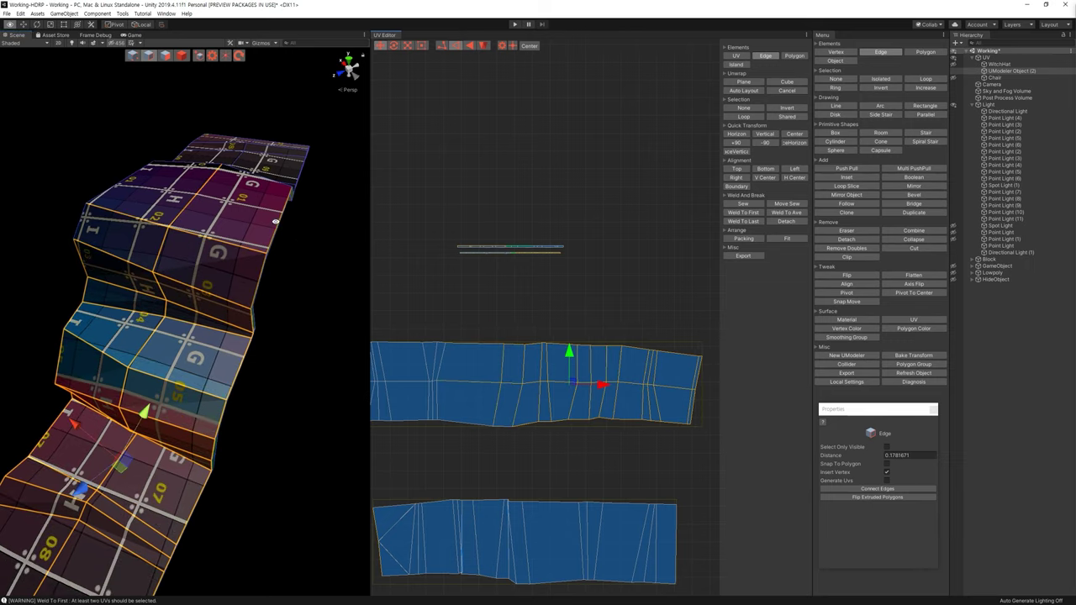
pyautogui.keyDown('alt'); pyautogui.moveTo(283, 225); pyautogui.dragTo(505, 380); pyautogui.keyUp('alt')
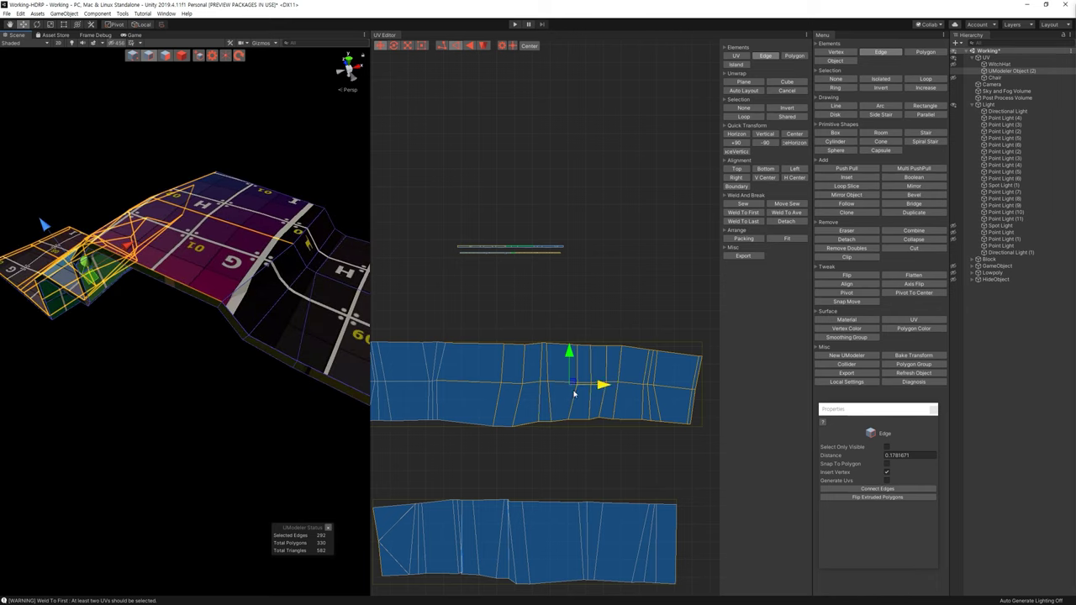
pyautogui.moveTo(600, 384); pyautogui.dragTo(609, 386)
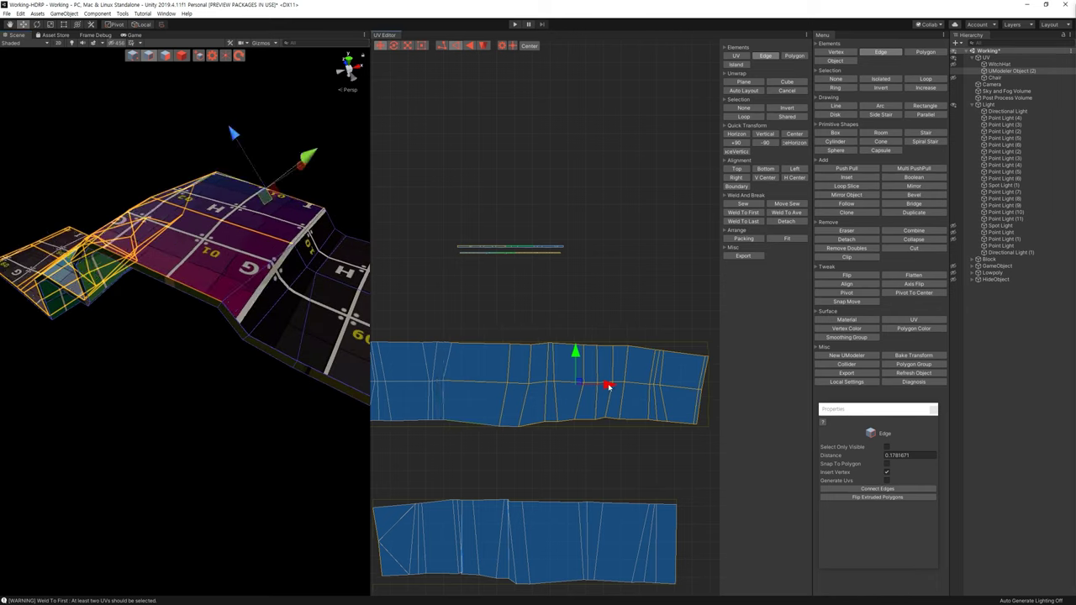
pyautogui.keyDown('alt'); pyautogui.moveTo(336, 378); pyautogui.dragTo(248, 347); pyautogui.keyUp('alt')
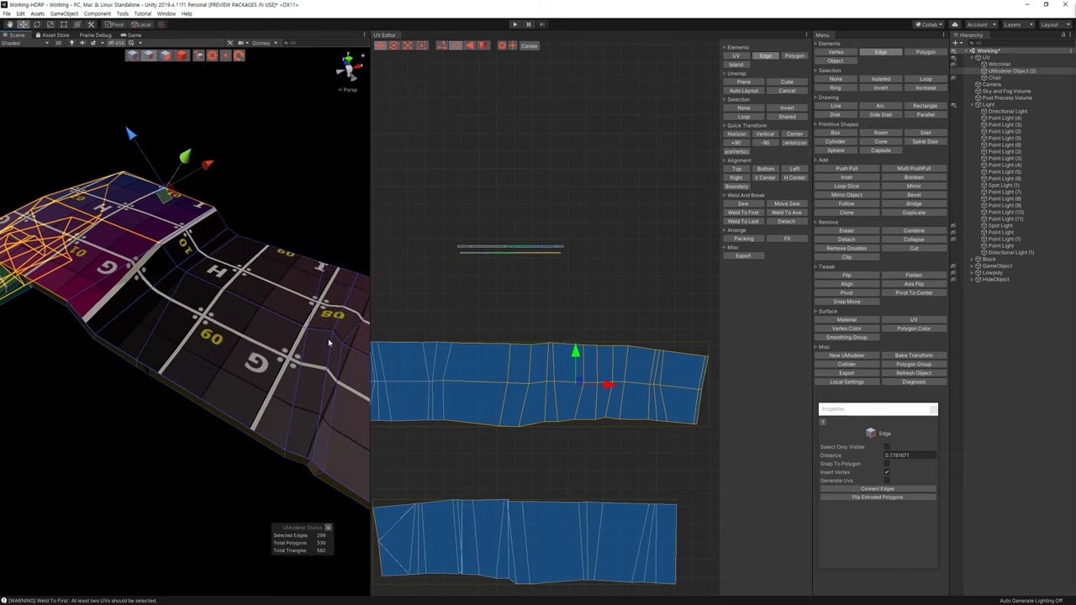
pyautogui.keyDown('alt'); pyautogui.moveTo(329, 343); pyautogui.dragTo(317, 305); pyautogui.keyUp('alt')
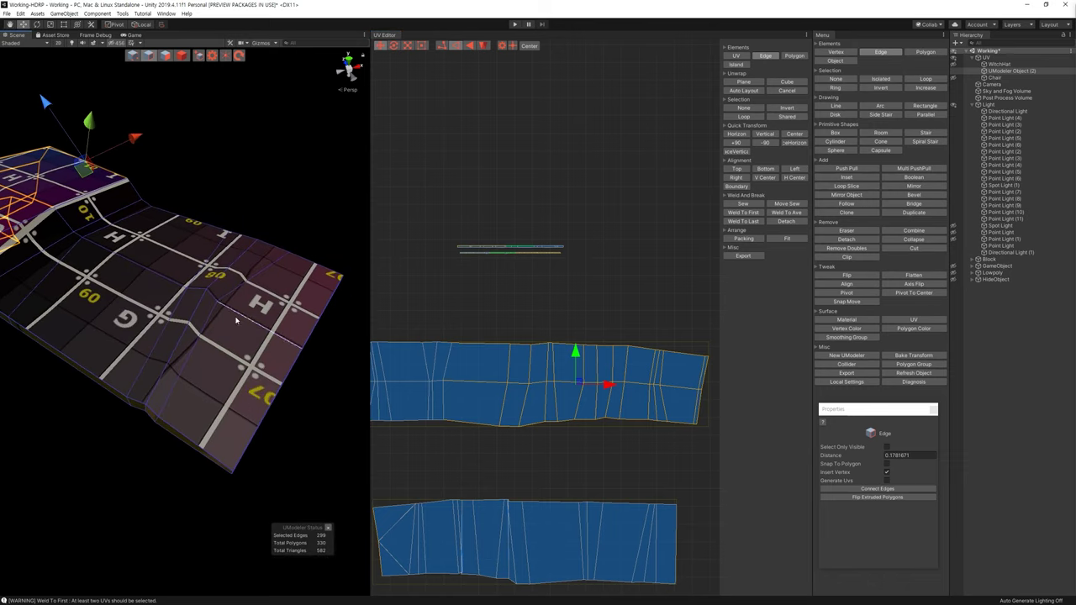
# Select and frame the upper strip's left edge in the UV view, then deselect it
pyautogui.click(485, 329)
pyautogui.moveTo(485, 328); pyautogui.dragTo(504, 338, button='middle')
pyautogui.moveTo(415, 355)
pyautogui.mouseDown(button='middle')
pyautogui.moveTo(449, 356)
pyautogui.moveTo(487, 311)
pyautogui.mouseUp(button='middle')
pyautogui.scroll(1, 458, 367)
pyautogui.scroll(1, 450, 372)
pyautogui.moveTo(485, 310); pyautogui.dragTo(517, 431)
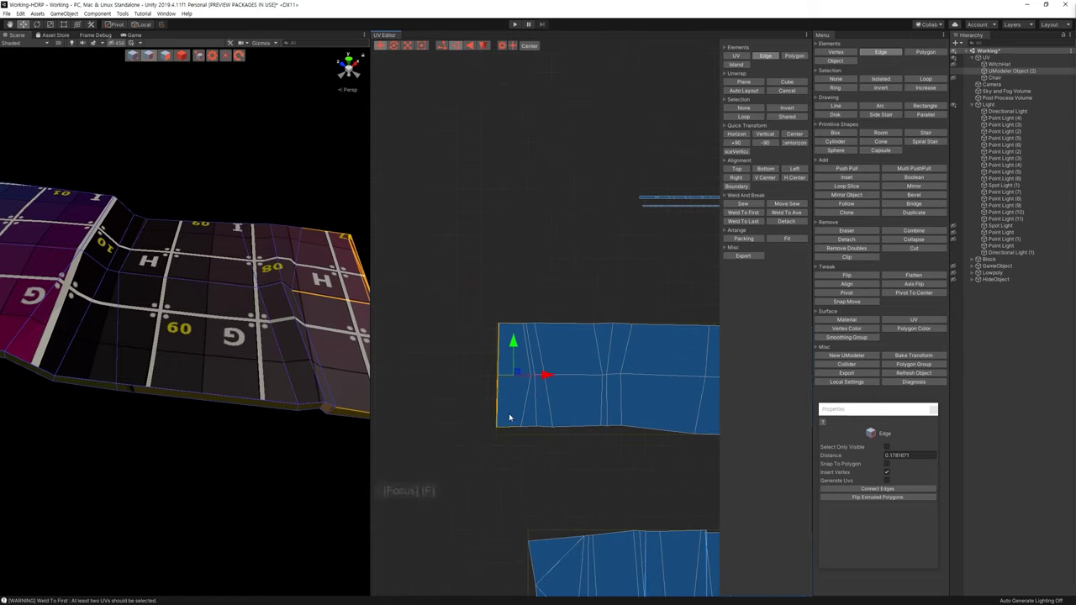
pyautogui.press('f')
pyautogui.press('f')
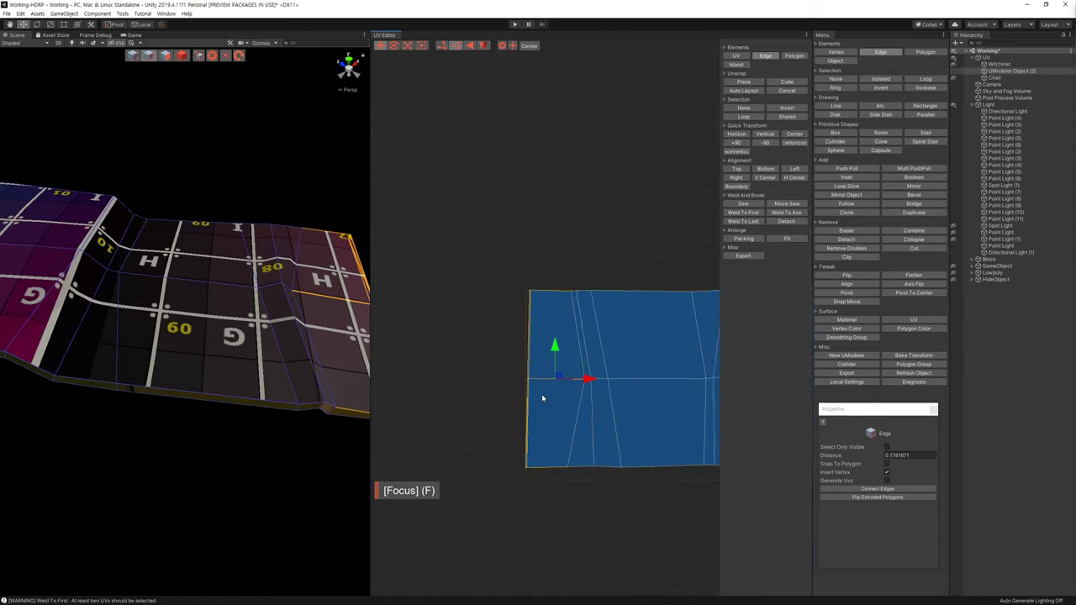
pyautogui.scroll(2, 542, 398)
pyautogui.click(494, 343)
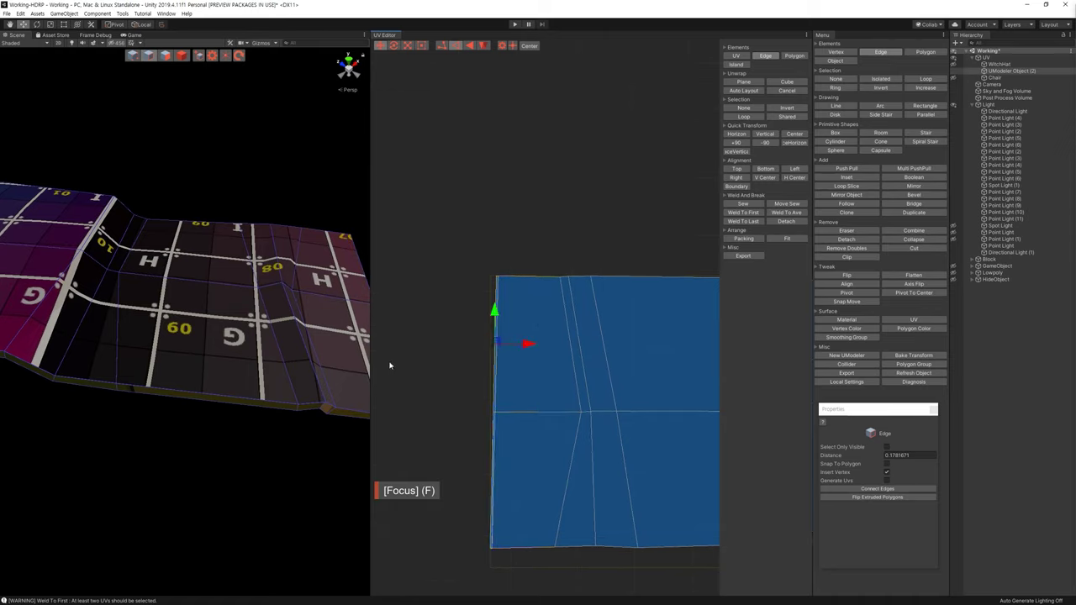
# Nudge the upper strip's left edge slightly right, undoing an over-large leftward pull
pyautogui.keyDown('alt'); pyautogui.moveTo(279, 331); pyautogui.dragTo(146, 281); pyautogui.keyUp('alt')
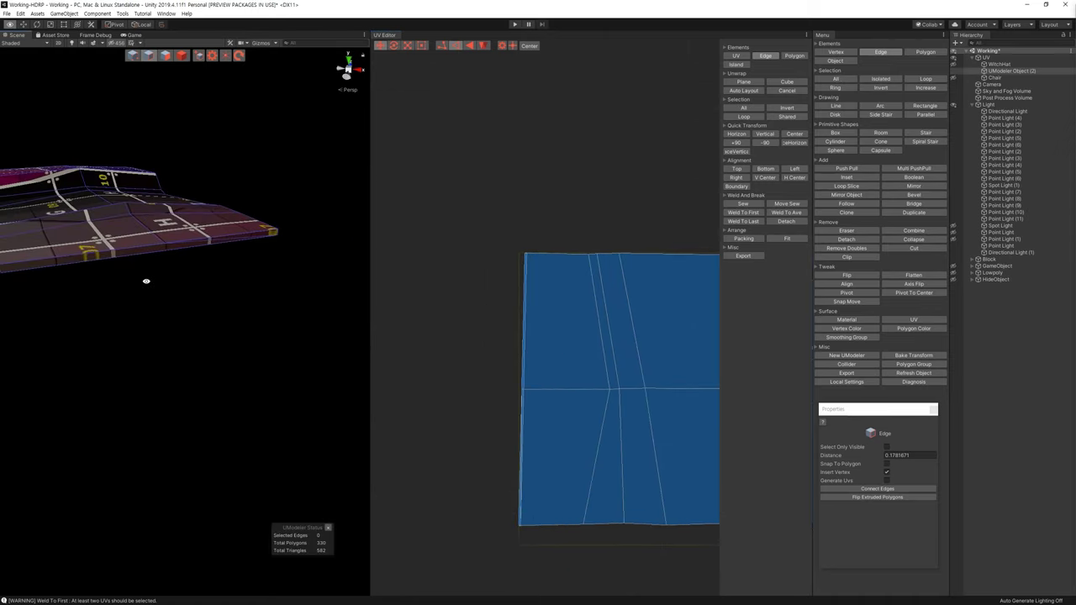
pyautogui.click(522, 339)
pyautogui.moveTo(558, 324); pyautogui.dragTo(547, 317)
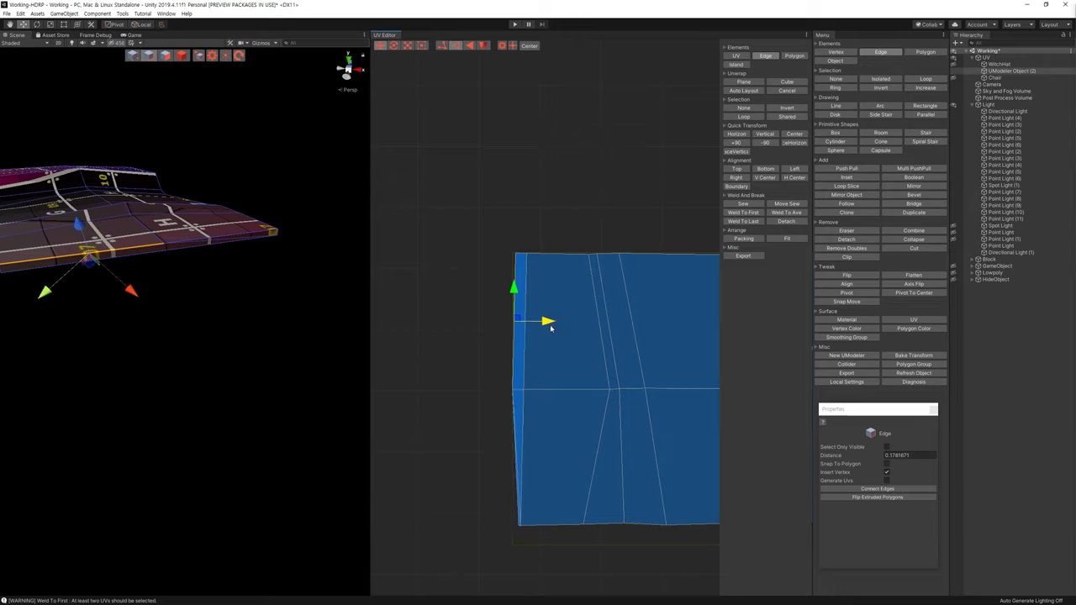
pyautogui.keyDown('alt'); pyautogui.moveTo(426, 337); pyautogui.dragTo(333, 338); pyautogui.keyUp('alt')
pyautogui.hotkey('ctrl', 'z')
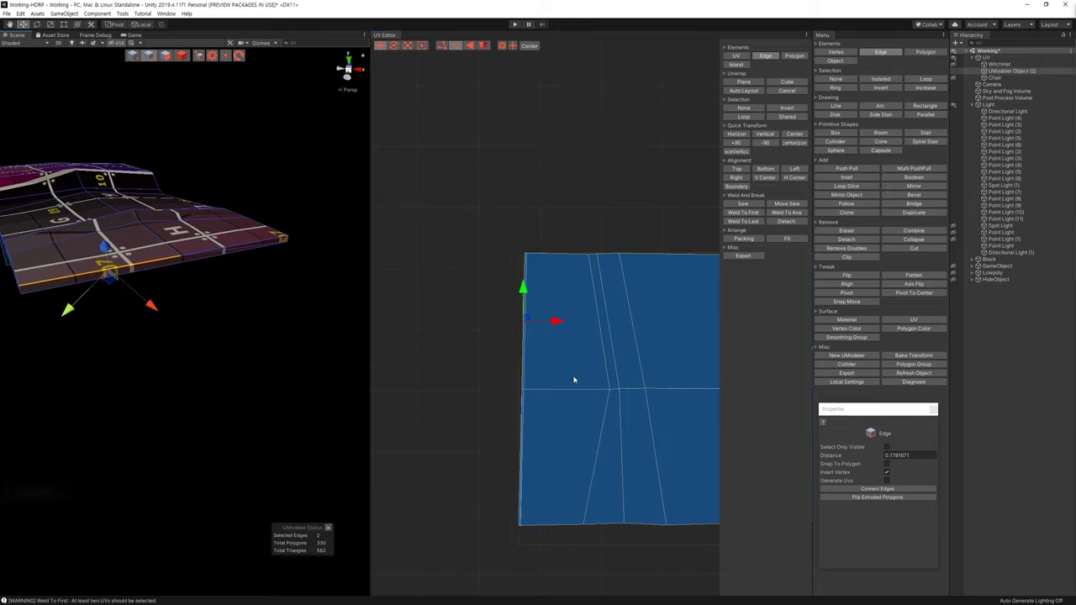
pyautogui.moveTo(561, 324); pyautogui.dragTo(571, 323)
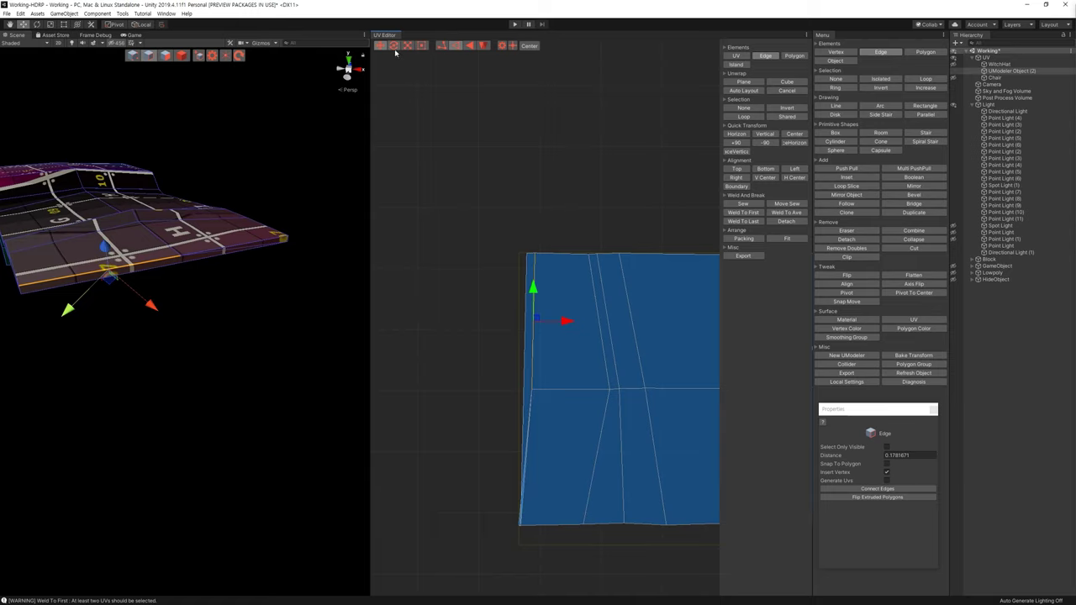
# Switch to Vertex elements, then in Polygon mode (3) box-select the lower UV island
pyautogui.click(442, 46)
pyautogui.click(532, 524)
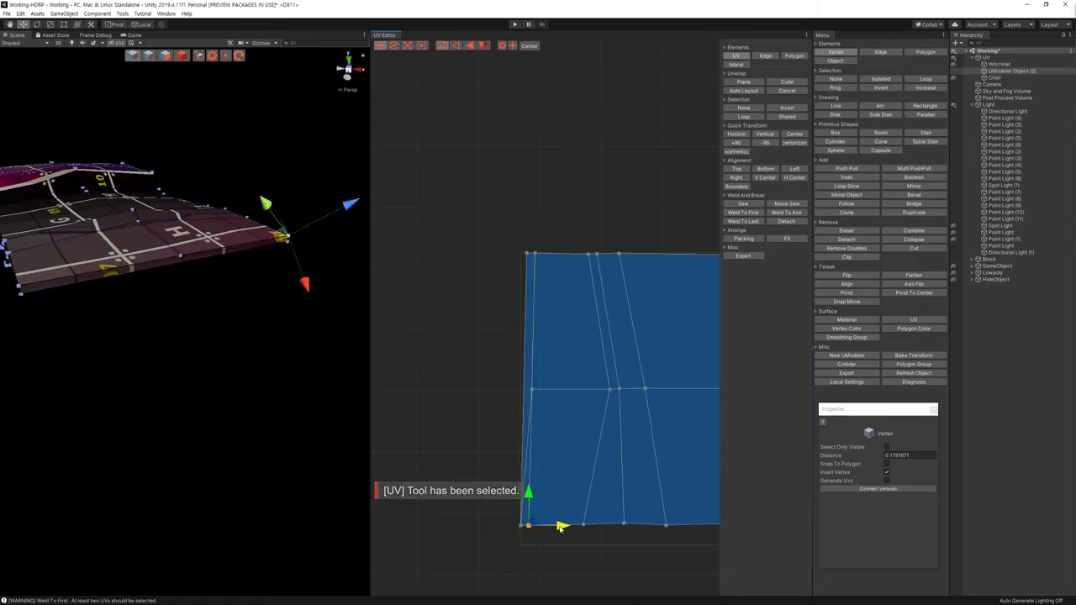
pyautogui.scroll(-5, 504, 430)
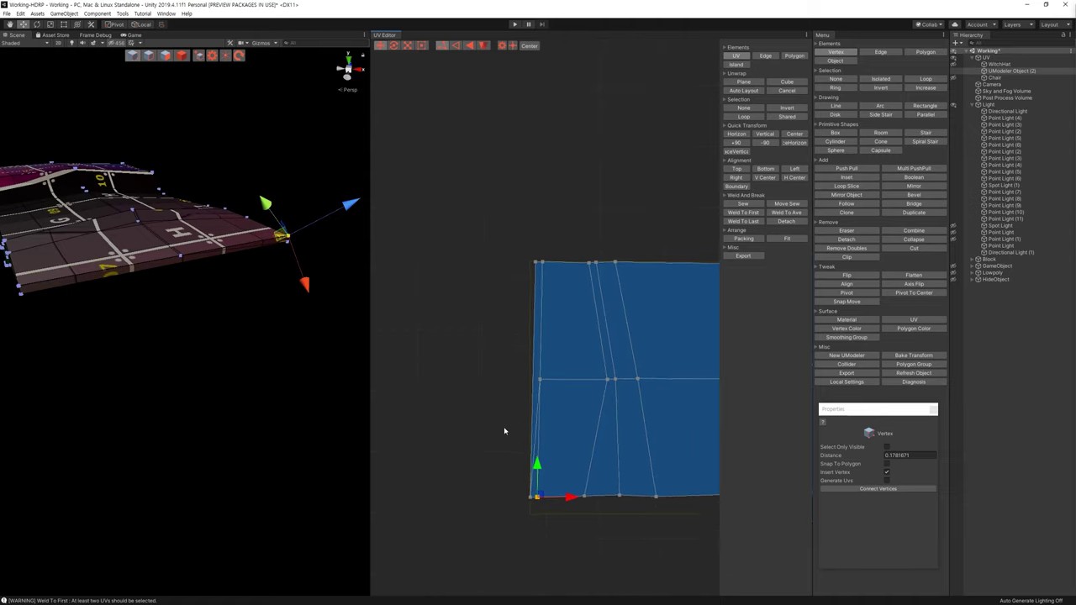
pyautogui.scroll(-3, 560, 422)
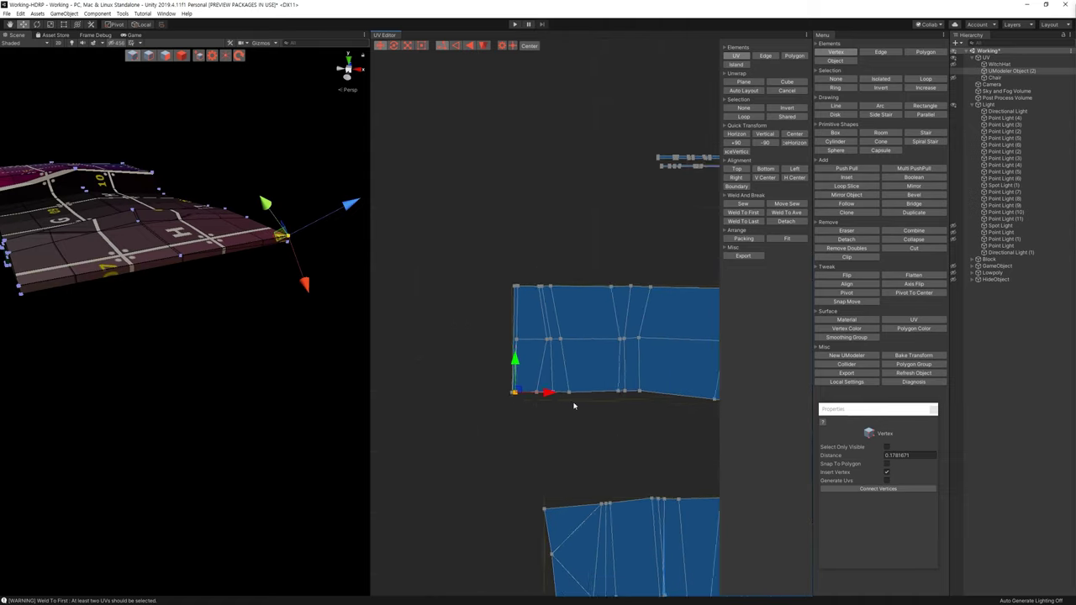
pyautogui.scroll(2, 517, 297)
pyautogui.scroll(-2, 517, 298)
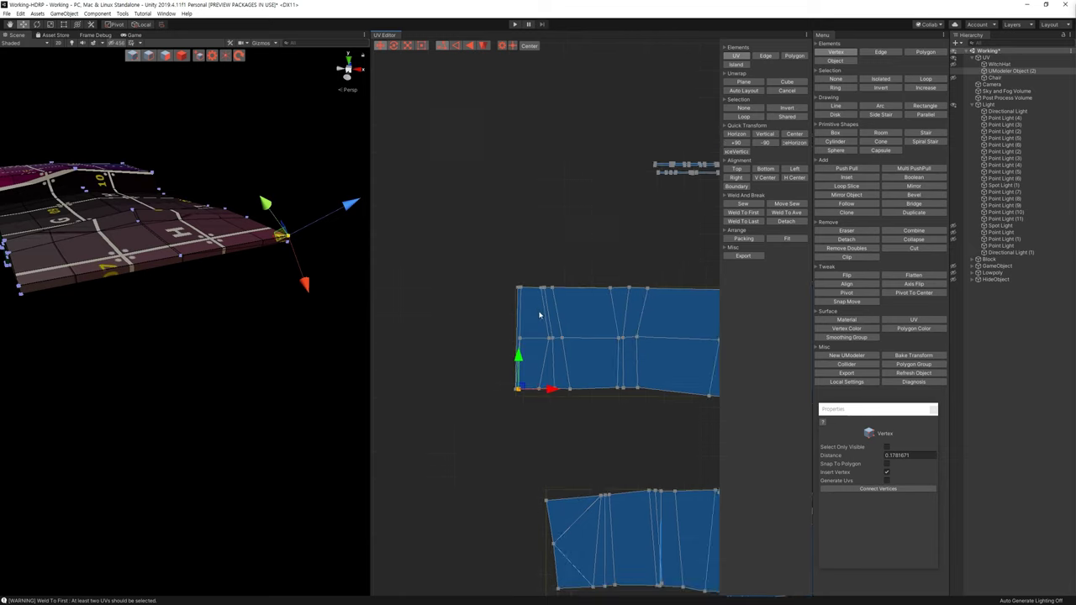
pyautogui.scroll(-1, 540, 315)
pyautogui.moveTo(647, 348); pyautogui.dragTo(528, 308, button='middle')
pyautogui.scroll(-2, 528, 308)
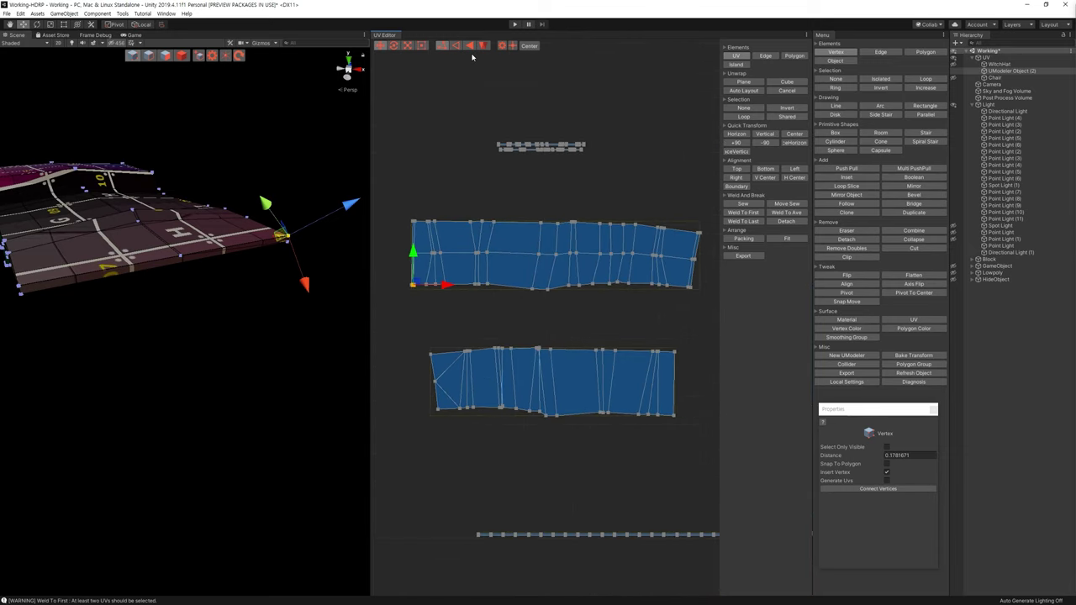
pyautogui.press('3')
pyautogui.moveTo(405, 325); pyautogui.dragTo(696, 459)
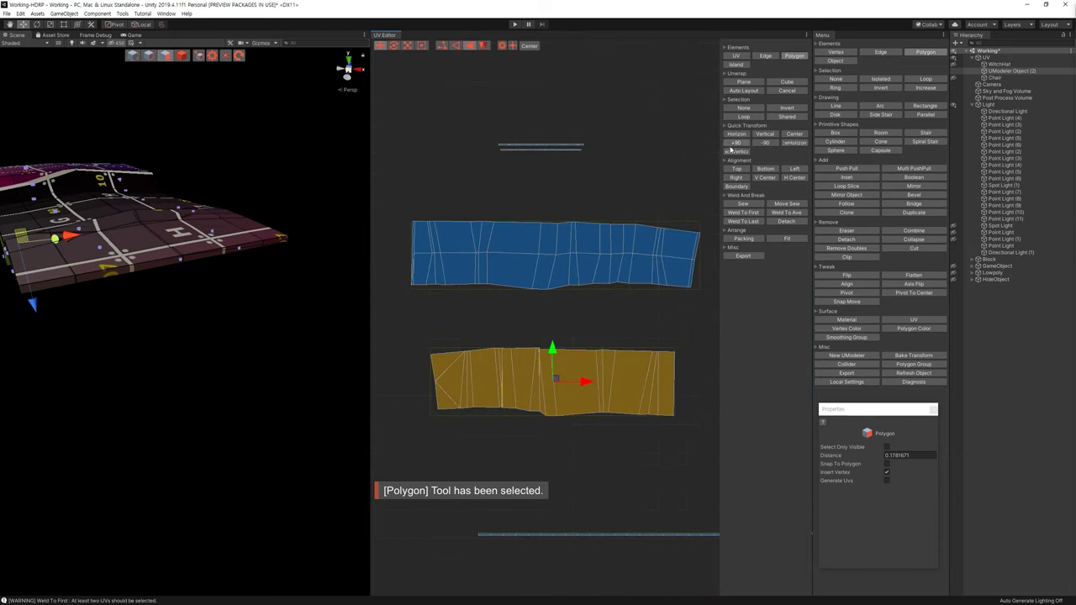
# Automatically re-unwrap the lower UV island, deselect it, and switch to vertex editing (key 1)
pyautogui.click(744, 93)
pyautogui.moveTo(407, 324); pyautogui.dragTo(719, 465)
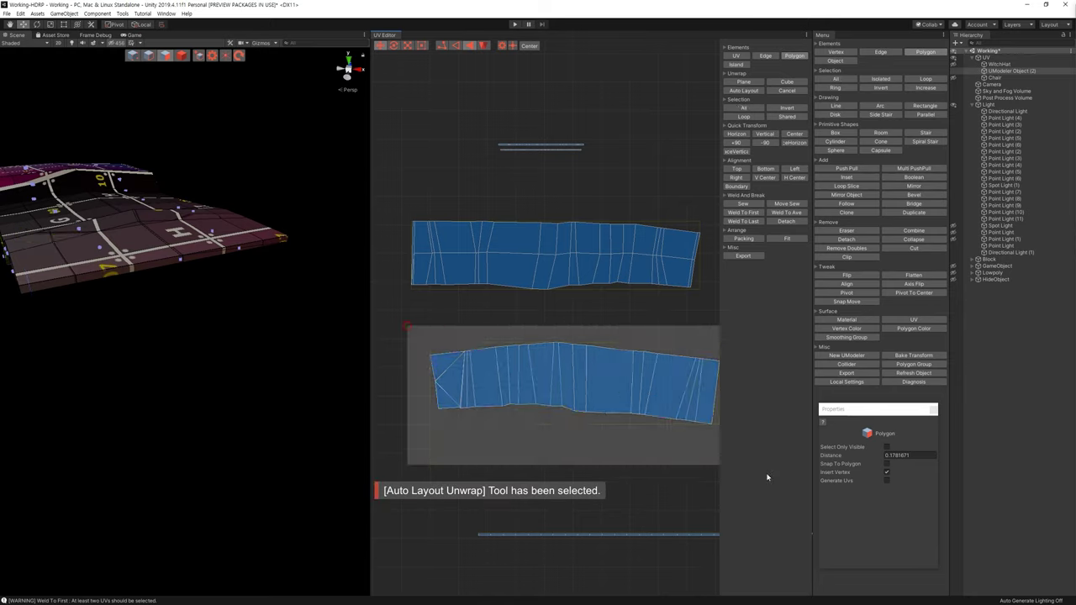
pyautogui.press('Escape')
pyautogui.scroll(5, 425, 374)
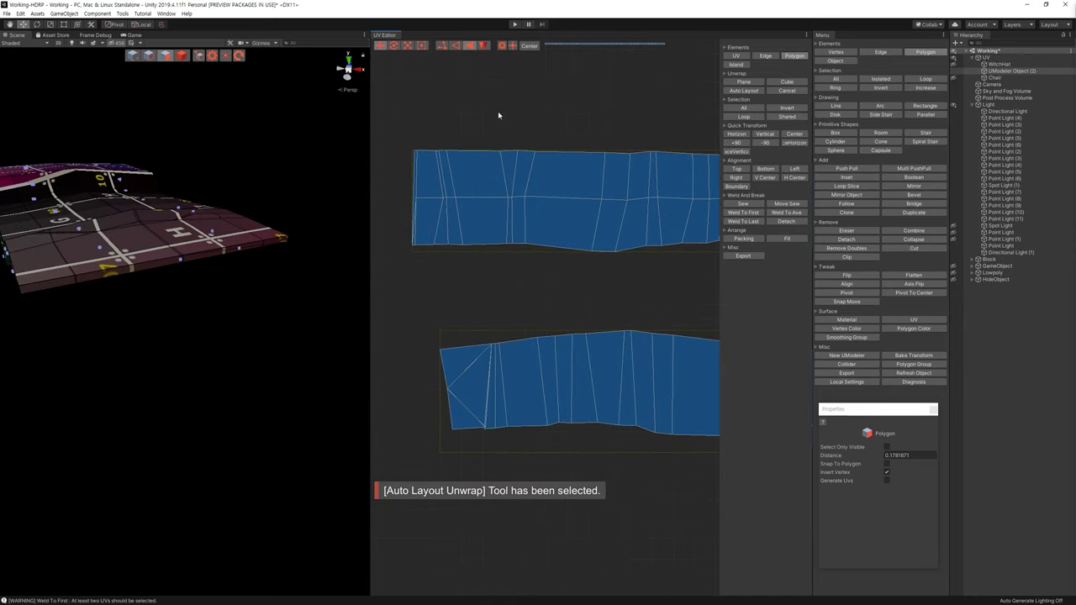
pyautogui.press('1')
pyautogui.scroll(5, 485, 350)
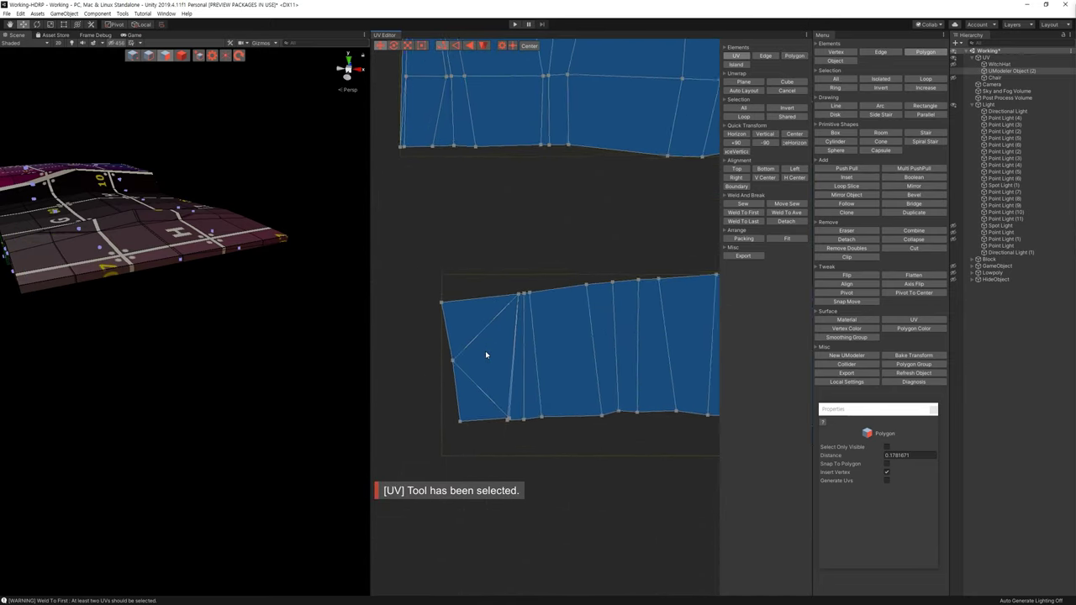
pyautogui.scroll(2, 492, 377)
# Move the lower island's left-edge vertices slightly left and rotate them slightly clockwise
pyautogui.moveTo(494, 445); pyautogui.dragTo(430, 257)
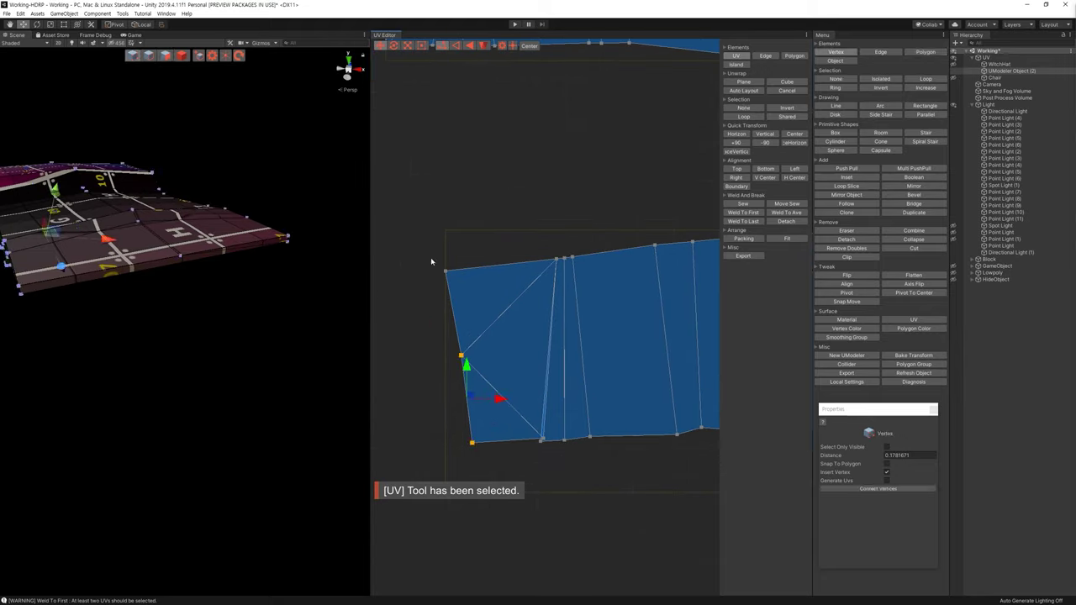
pyautogui.keyDown('shift'); pyautogui.click(544, 441); pyautogui.keyUp('shift')
pyautogui.moveTo(525, 357); pyautogui.dragTo(521, 357)
pyautogui.press('e')
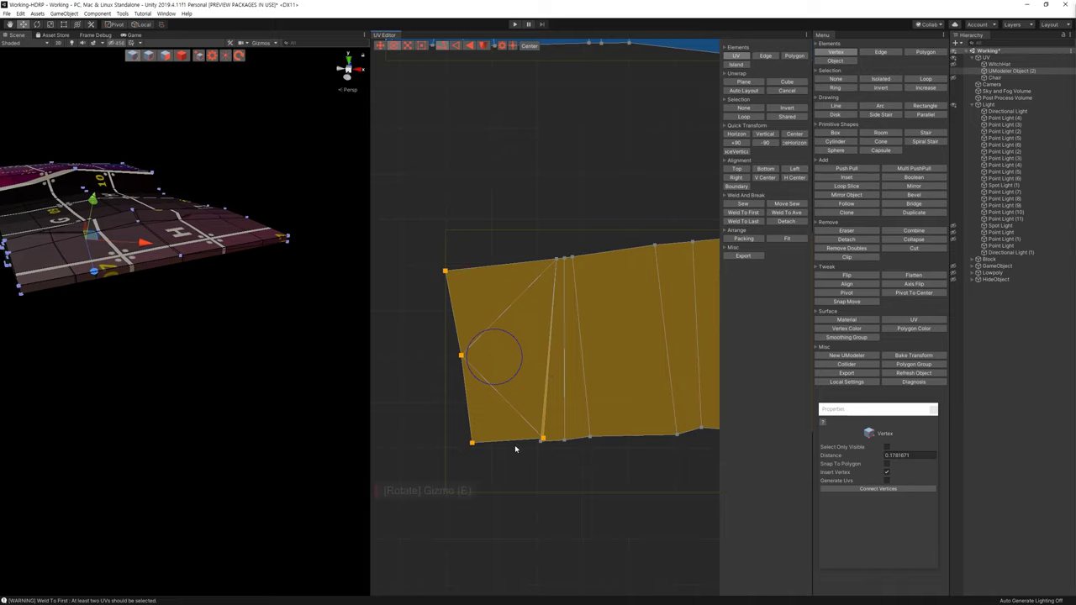
pyautogui.moveTo(521, 356); pyautogui.dragTo(522, 367)
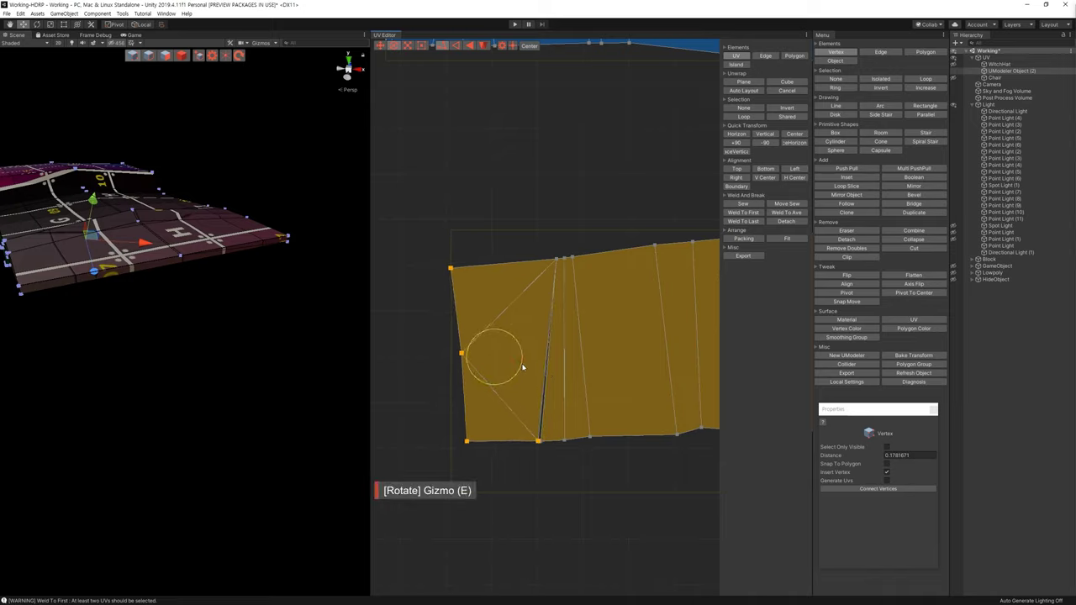
pyautogui.press('w')
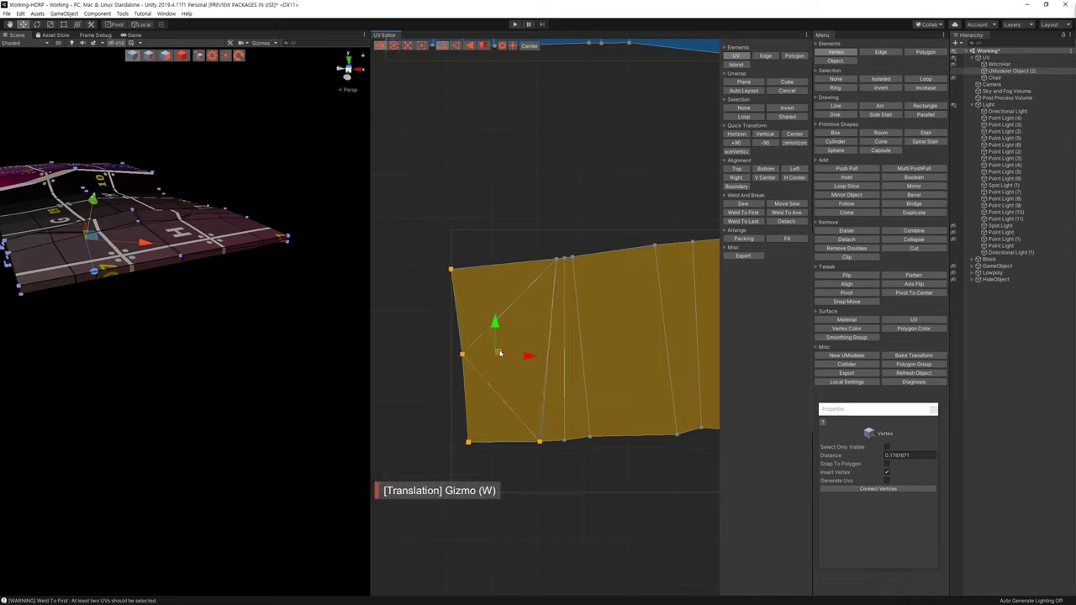
# Weld the bottom corner vertices to their average position with Weld To Ave
pyautogui.moveTo(572, 490); pyautogui.dragTo(537, 418)
pyautogui.click(797, 215)
pyautogui.moveTo(653, 355); pyautogui.dragTo(531, 412, button='middle')
pyautogui.click(595, 444)
# In Polygon mode, box-select the thin strip below the road islands
pyautogui.scroll(-5, 598, 424)
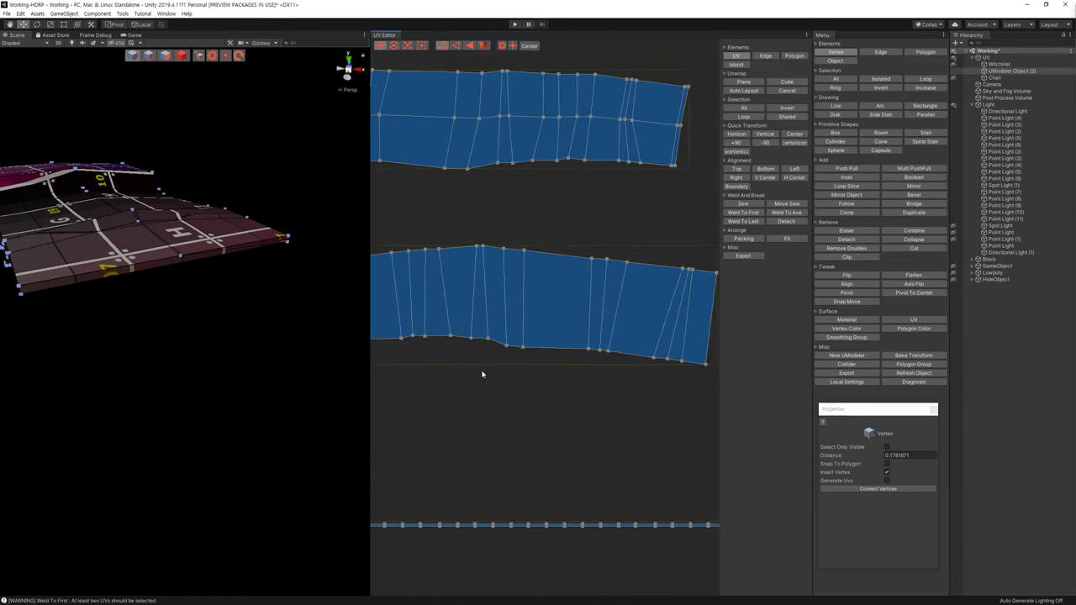
pyautogui.scroll(-3, 482, 374)
pyautogui.scroll(-2, 499, 372)
pyautogui.scroll(-2, 502, 374)
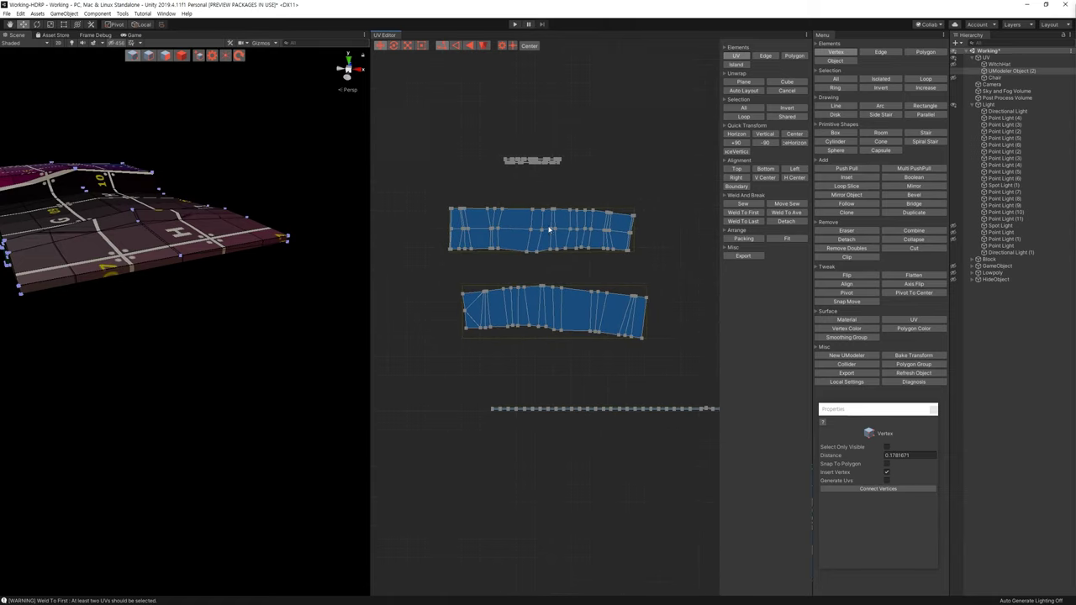
pyautogui.moveTo(538, 126); pyautogui.dragTo(546, 168, button='middle')
pyautogui.press('3')
pyautogui.click(550, 261)
pyautogui.click(490, 377)
pyautogui.moveTo(579, 429); pyautogui.dragTo(494, 365, button='middle')
pyautogui.scroll(-2, 471, 365)
pyautogui.moveTo(442, 343); pyautogui.dragTo(674, 377)
# Cube-unwrap the lamp tower and move its islands up and right of the road strips
pyautogui.press('f')
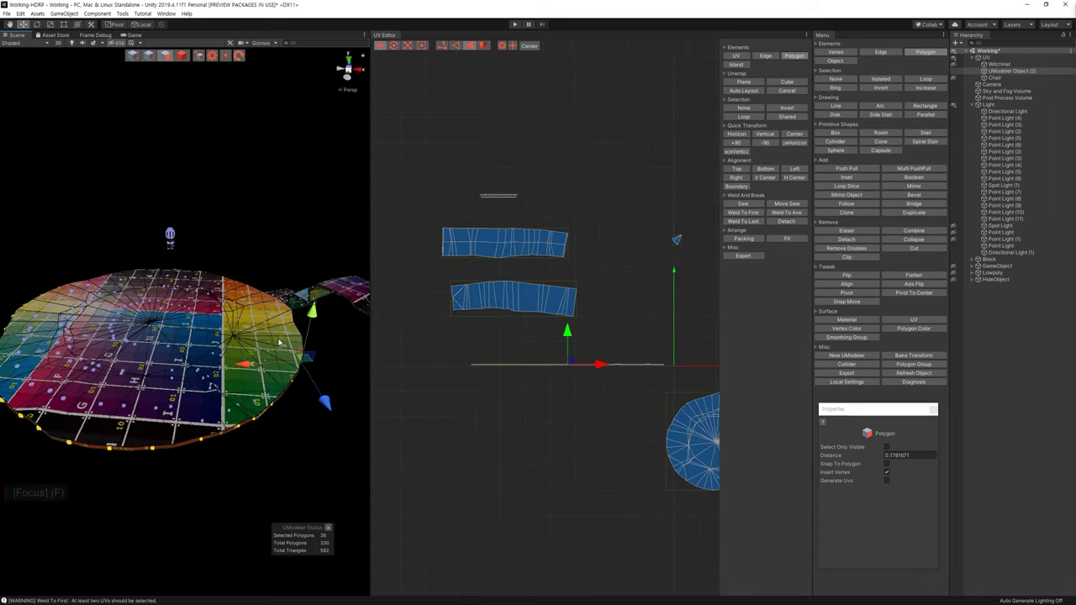
pyautogui.moveTo(607, 421); pyautogui.dragTo(490, 384, button='middle')
pyautogui.click(491, 384)
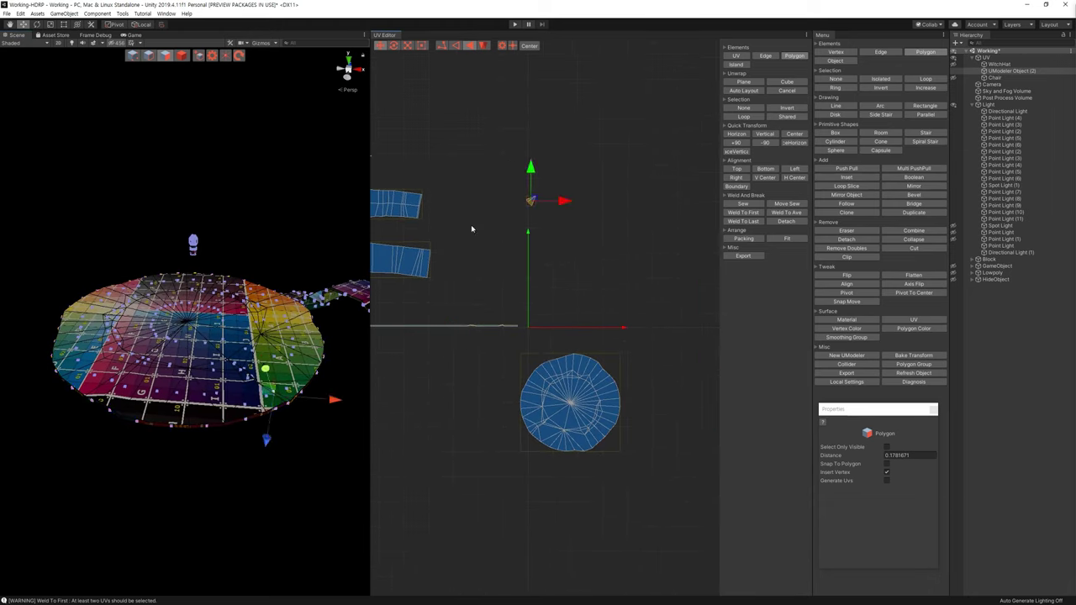
pyautogui.click(193, 243)
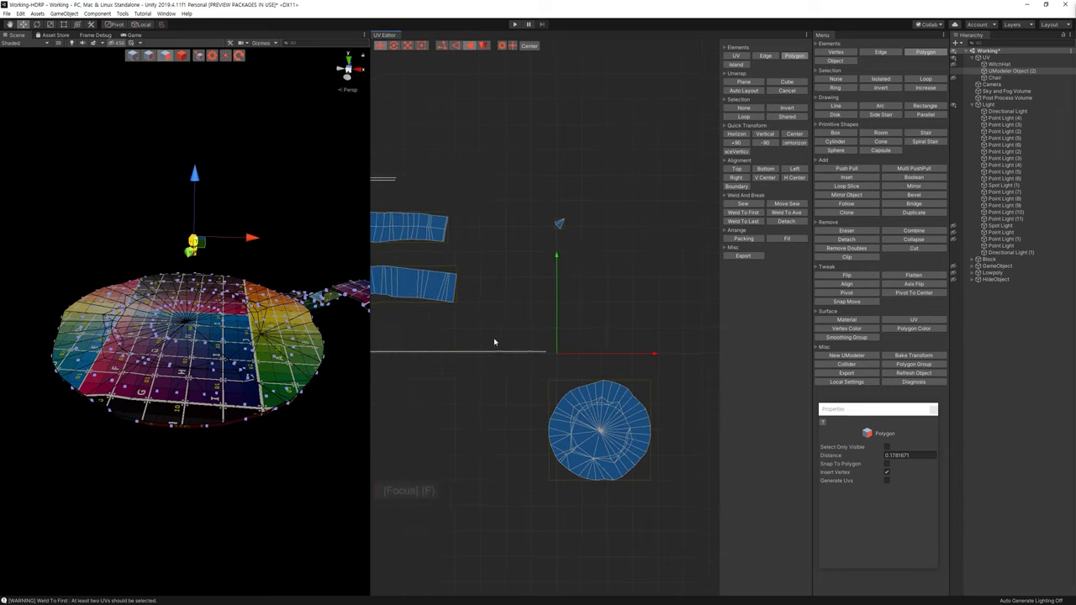
pyautogui.press('f')
pyautogui.press('f')
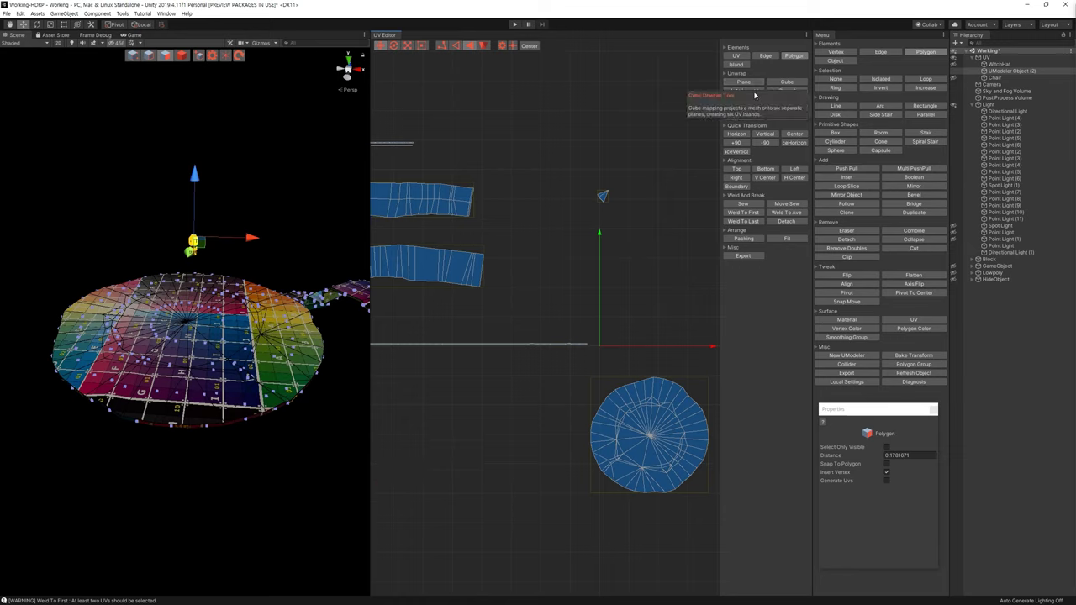
pyautogui.click(790, 82)
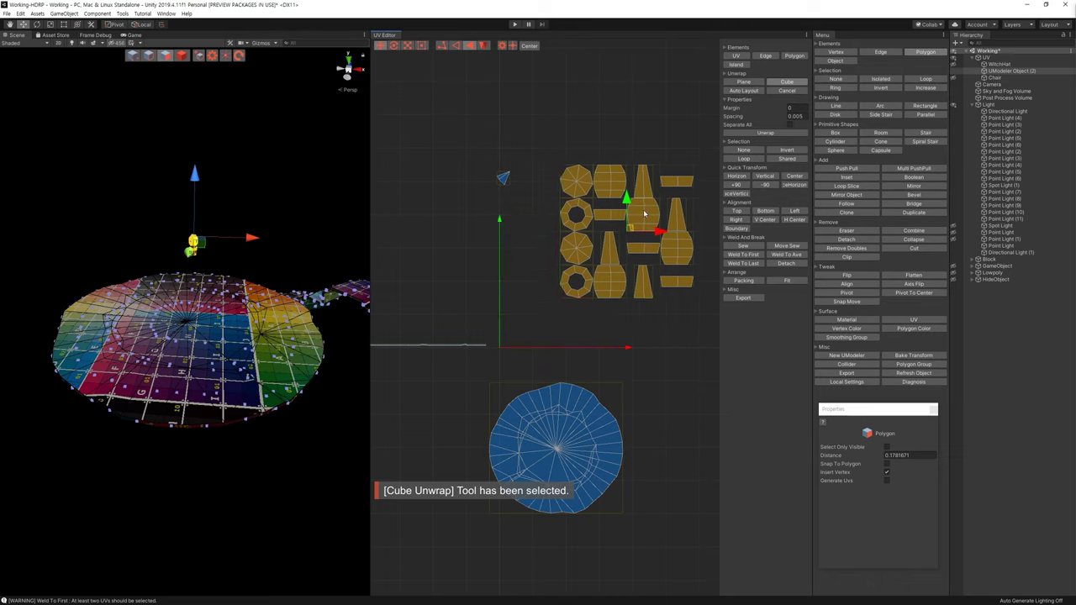
pyautogui.moveTo(565, 273); pyautogui.dragTo(661, 183)
# Move the tower's top and bottom cap islands up to the top of the layout
pyautogui.press('f')
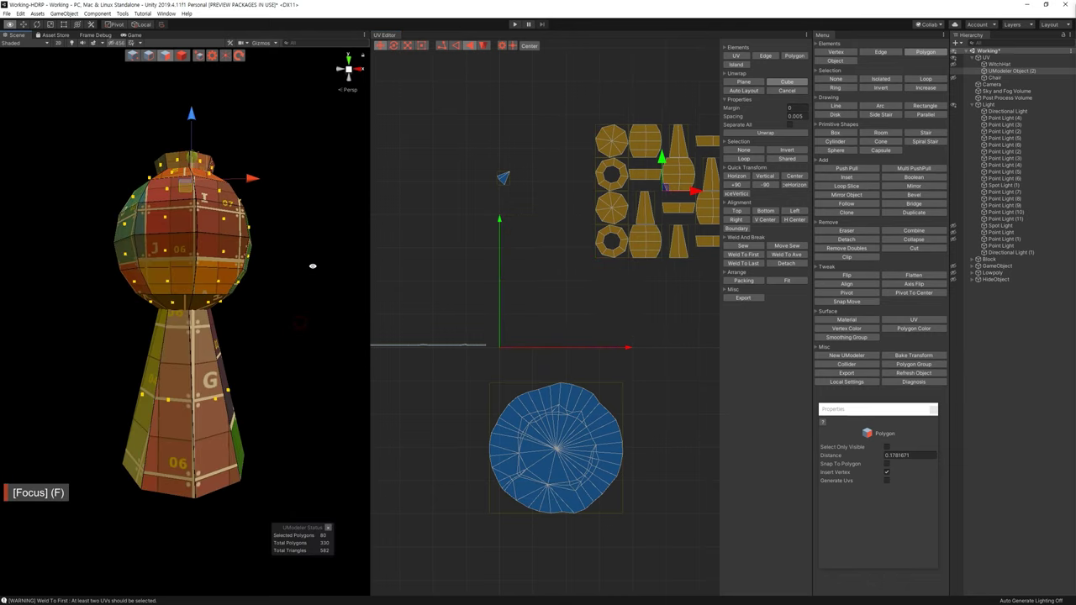
pyautogui.moveTo(255, 335)
pyautogui.keyDown('alt'); pyautogui.mouseDown()
pyautogui.moveTo(295, 259)
pyautogui.moveTo(274, 213)
pyautogui.moveTo(112, 154)
pyautogui.mouseUp(); pyautogui.keyUp('alt')
pyautogui.moveTo(253, 252)
pyautogui.keyDown('alt'); pyautogui.mouseDown()
pyautogui.moveTo(297, 283)
pyautogui.moveTo(302, 258)
pyautogui.mouseUp(); pyautogui.keyUp('alt')
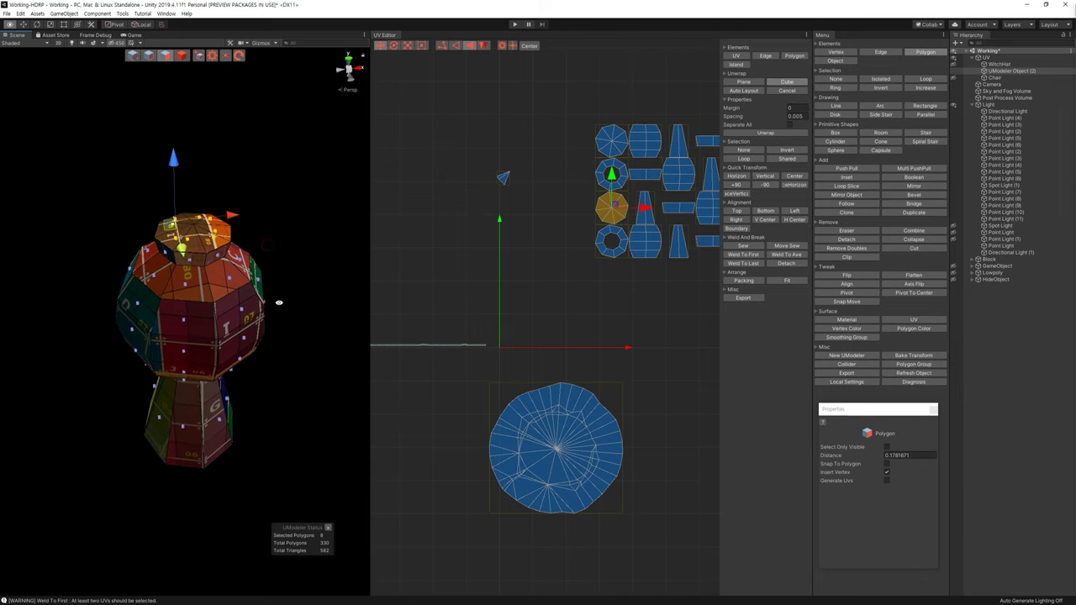
pyautogui.moveTo(613, 214); pyautogui.dragTo(527, 92)
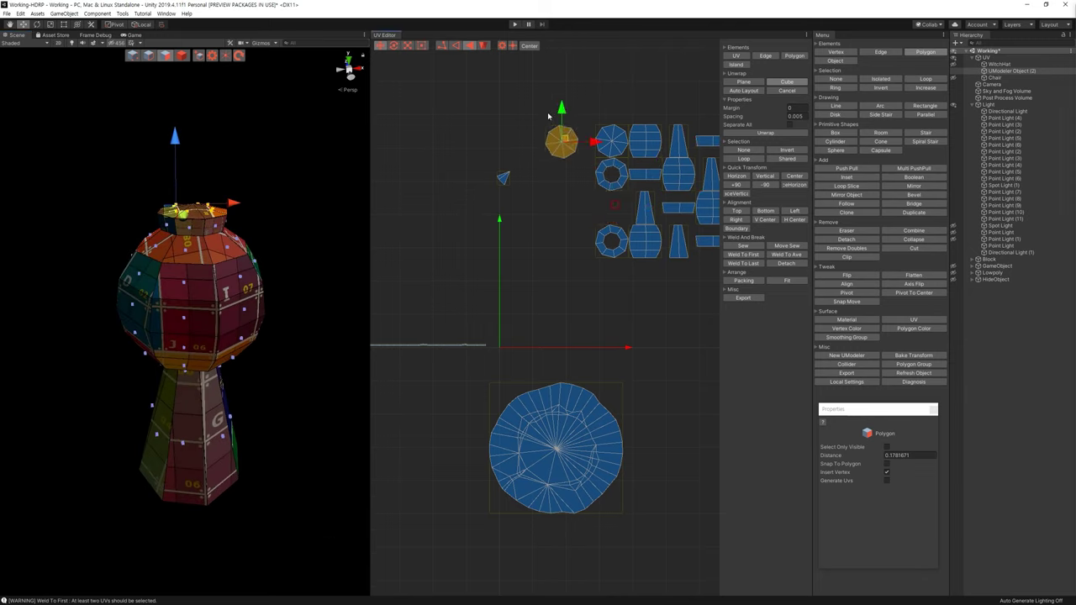
pyautogui.moveTo(276, 312)
pyautogui.keyDown('alt'); pyautogui.mouseDown()
pyautogui.moveTo(200, 347)
pyautogui.moveTo(200, 335)
pyautogui.mouseUp(); pyautogui.keyUp('alt')
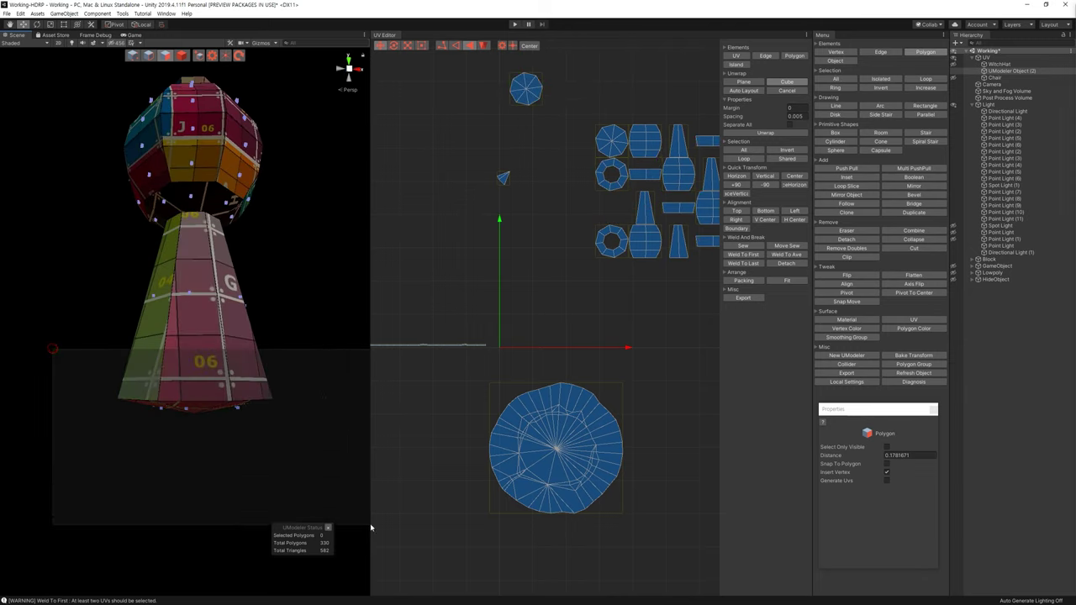
pyautogui.moveTo(47, 343); pyautogui.dragTo(350, 516)
pyautogui.moveTo(616, 140); pyautogui.dragTo(588, 68)
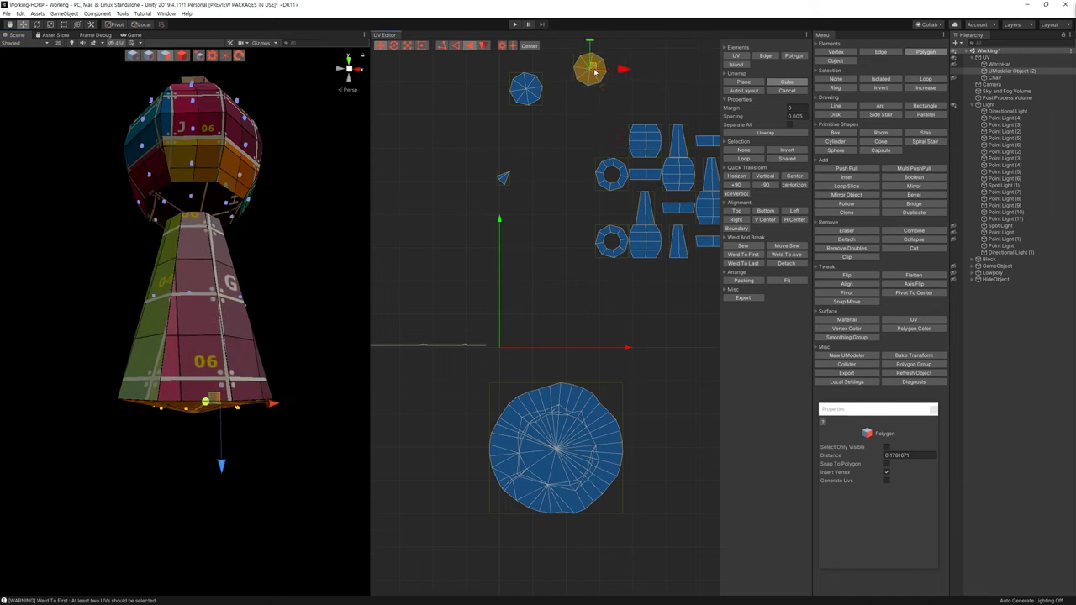
pyautogui.moveTo(35, 316); pyautogui.dragTo(303, 222)
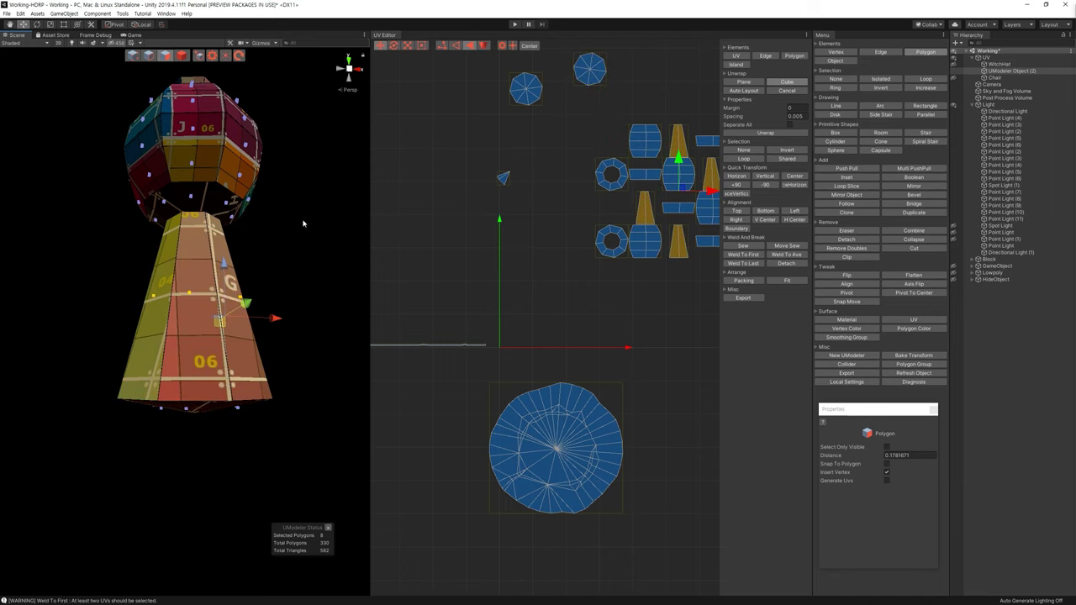
# Auto-layout unwrap the cone side faces and shift the fan-shaped island down-right
pyautogui.click(742, 92)
pyautogui.moveTo(644, 215); pyautogui.dragTo(669, 299)
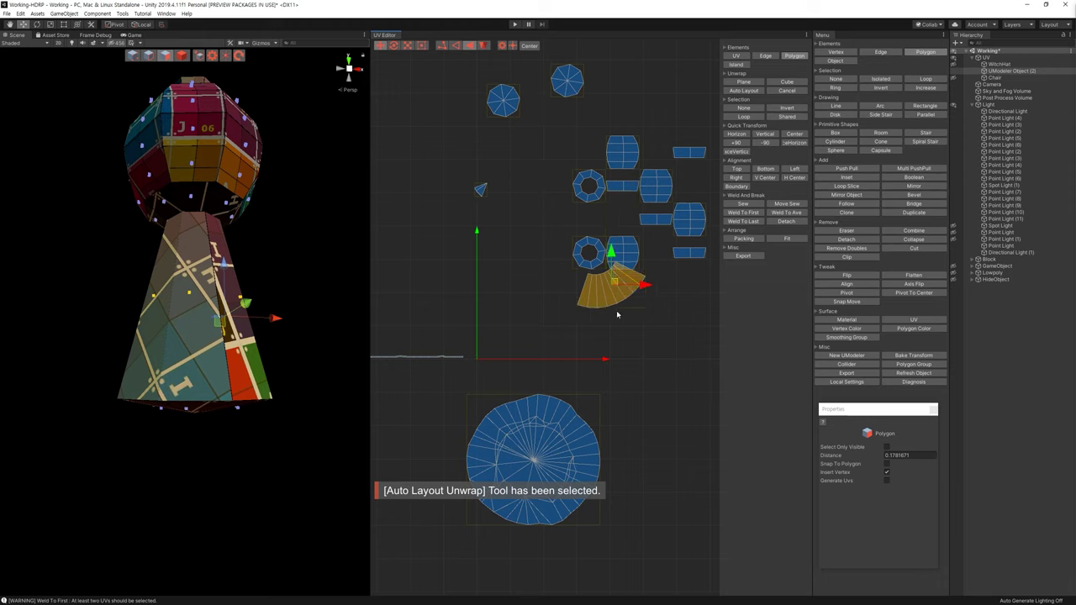
pyautogui.moveTo(351, 237)
pyautogui.keyDown('alt'); pyautogui.mouseDown()
pyautogui.moveTo(284, 254)
pyautogui.moveTo(303, 277)
pyautogui.mouseUp(); pyautogui.keyUp('alt')
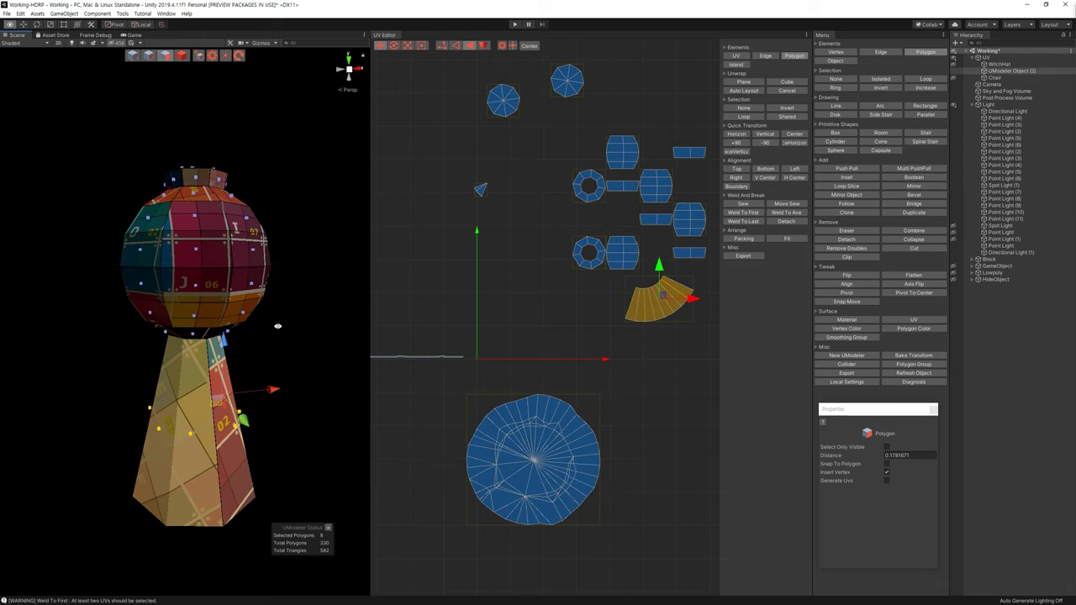
pyautogui.moveTo(307, 380); pyautogui.dragTo(86, 183)
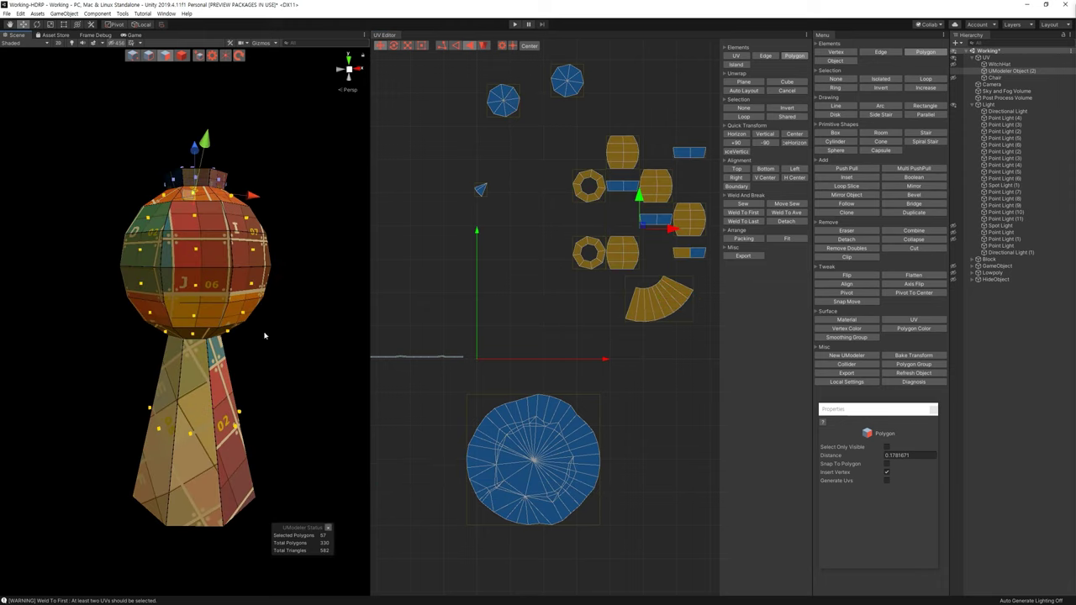
pyautogui.keyDown('ctrl'); pyautogui.moveTo(84, 592); pyautogui.dragTo(387, 335); pyautogui.keyUp('ctrl')
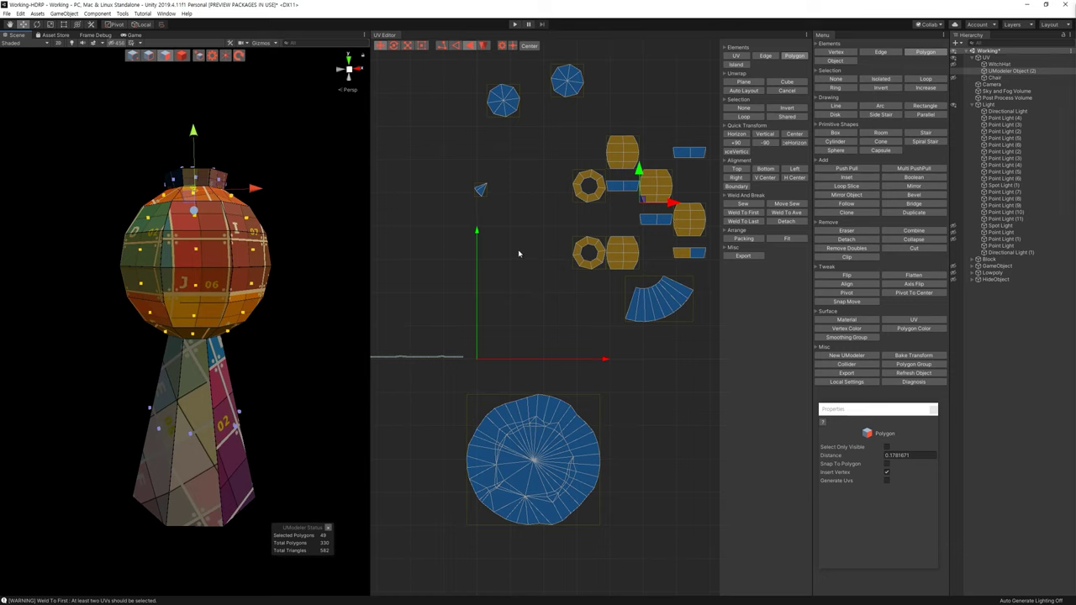
# Auto-layout unwrap the sphere's top ring into an arc island and move it above the others
pyautogui.moveTo(252, 252)
pyautogui.keyDown('alt'); pyautogui.mouseDown()
pyautogui.moveTo(829, 336)
pyautogui.moveTo(712, 314)
pyautogui.mouseUp(); pyautogui.keyUp('alt')
pyautogui.click(661, 265)
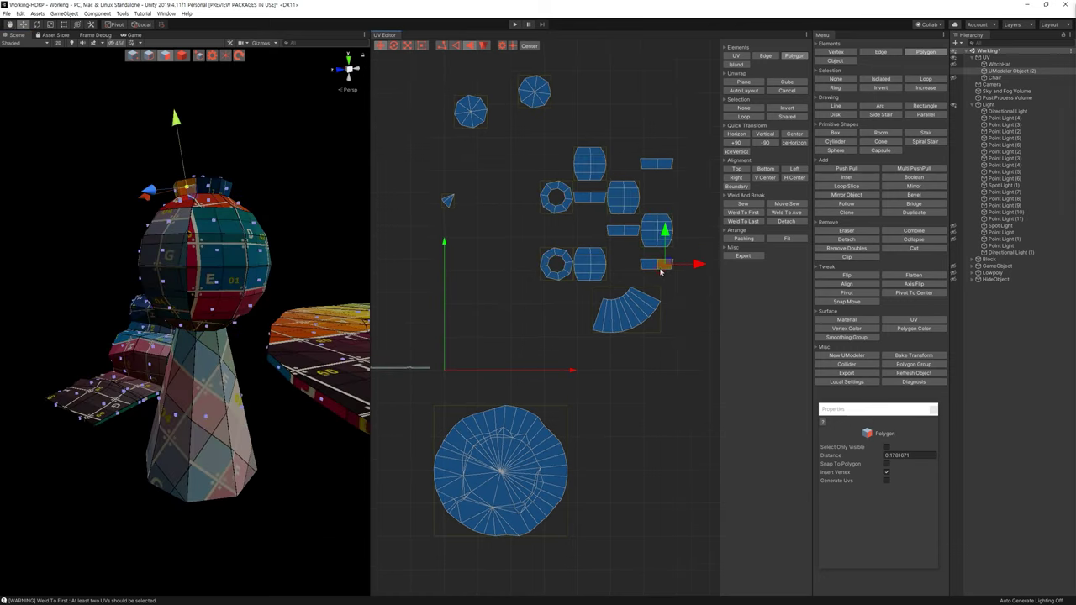
pyautogui.keyDown('alt'); pyautogui.moveTo(309, 222); pyautogui.dragTo(319, 213); pyautogui.keyUp('alt')
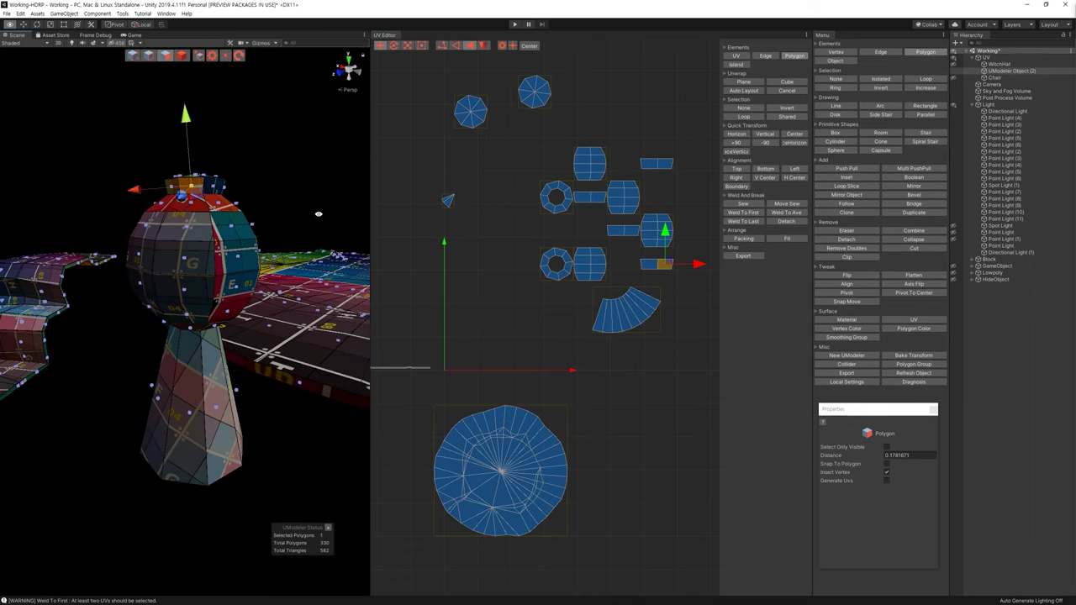
pyautogui.moveTo(257, 190); pyautogui.dragTo(140, 186)
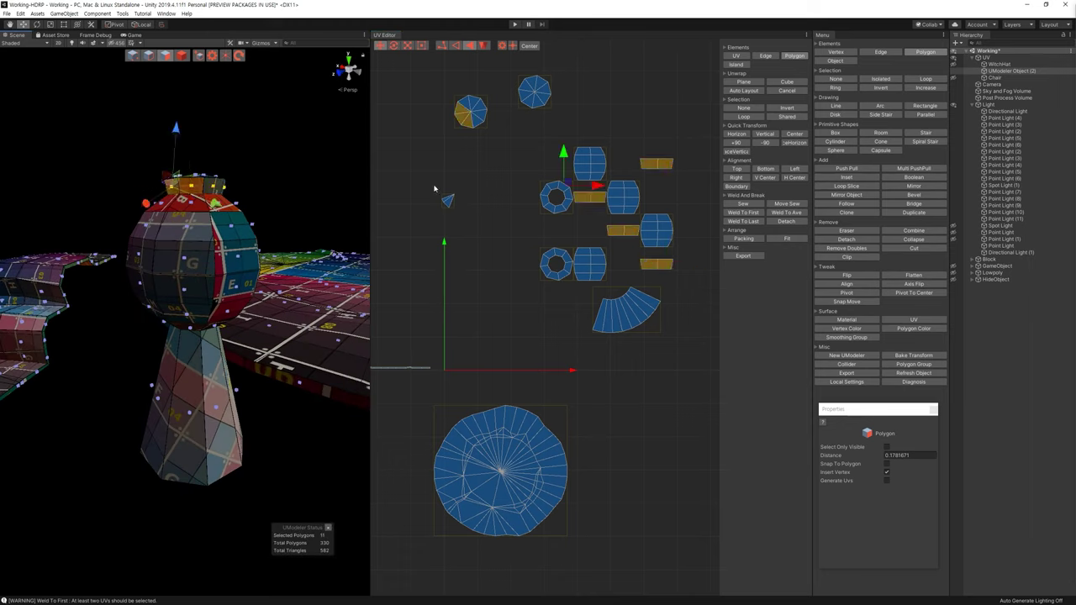
pyautogui.click(460, 110)
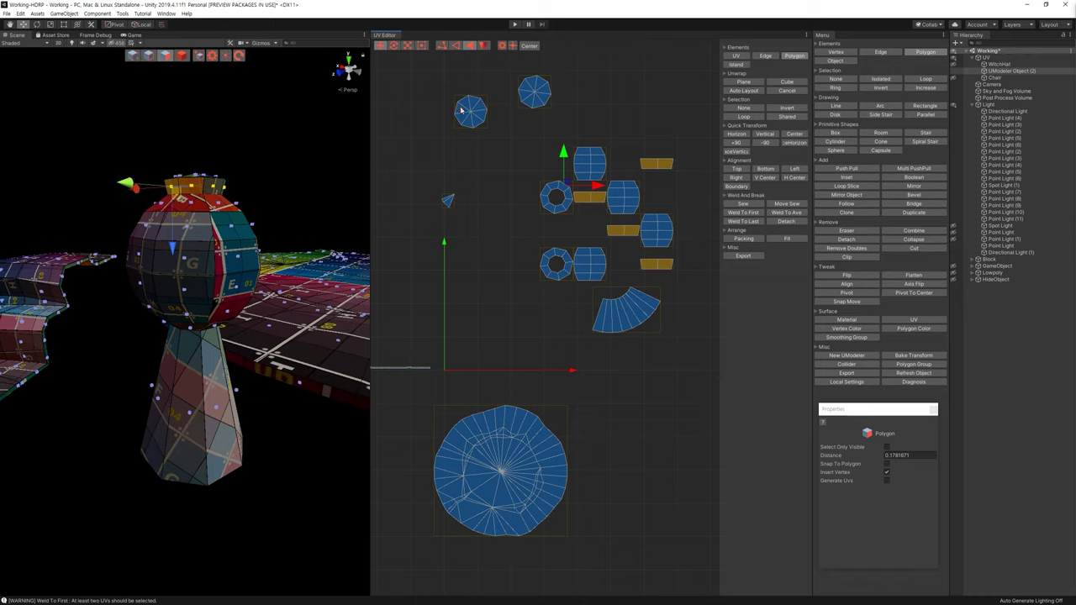
pyautogui.click(743, 91)
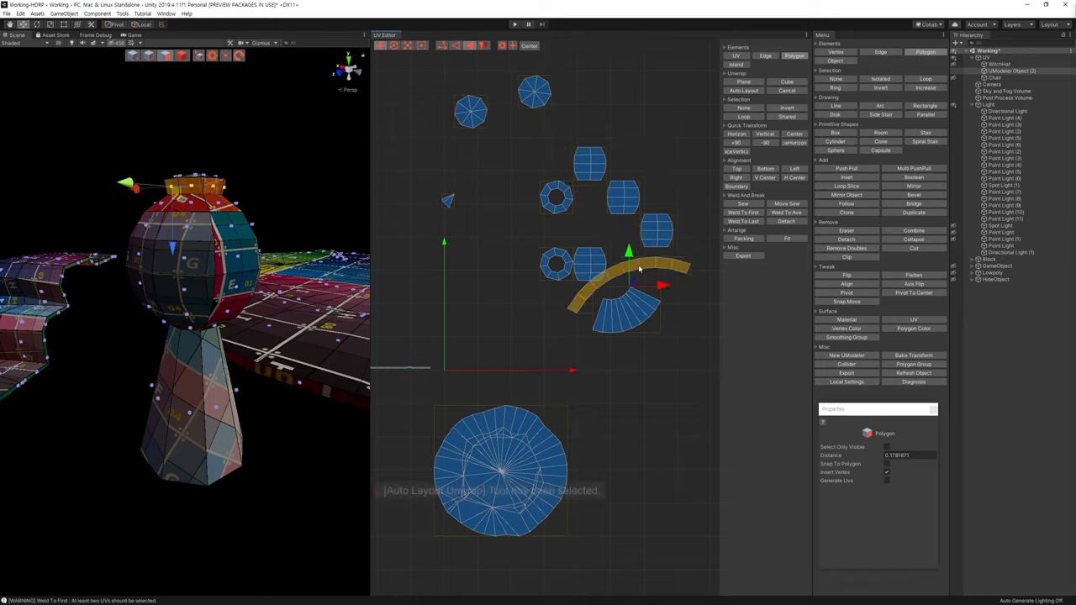
pyautogui.moveTo(636, 284); pyautogui.dragTo(593, 130)
pyautogui.click(653, 183)
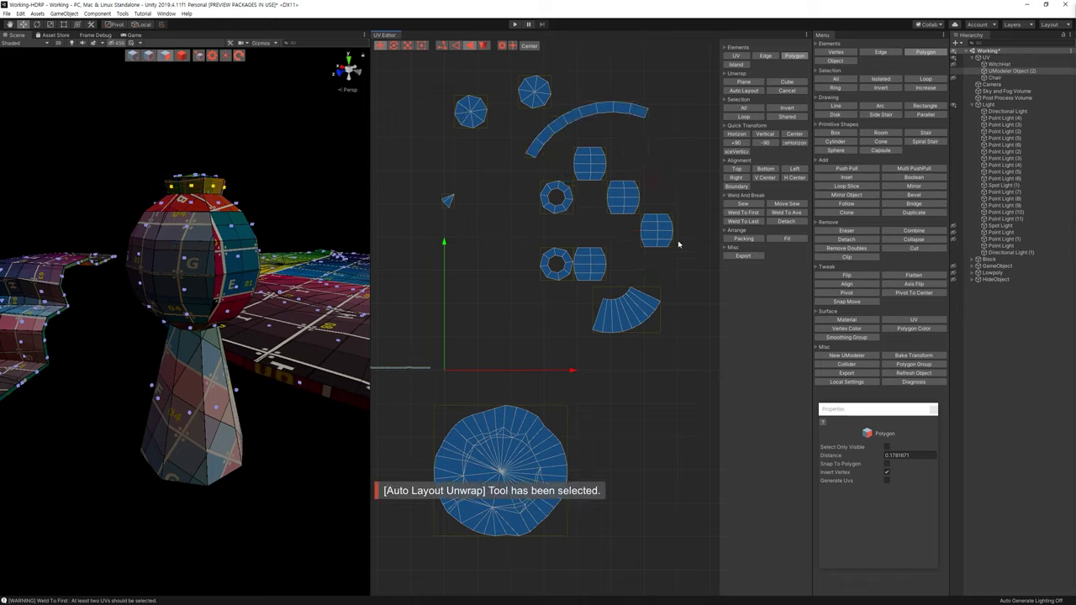
pyautogui.moveTo(690, 263)
pyautogui.mouseDown()
pyautogui.moveTo(608, 181)
pyautogui.moveTo(516, 147)
pyautogui.moveTo(607, 284)
pyautogui.mouseUp()
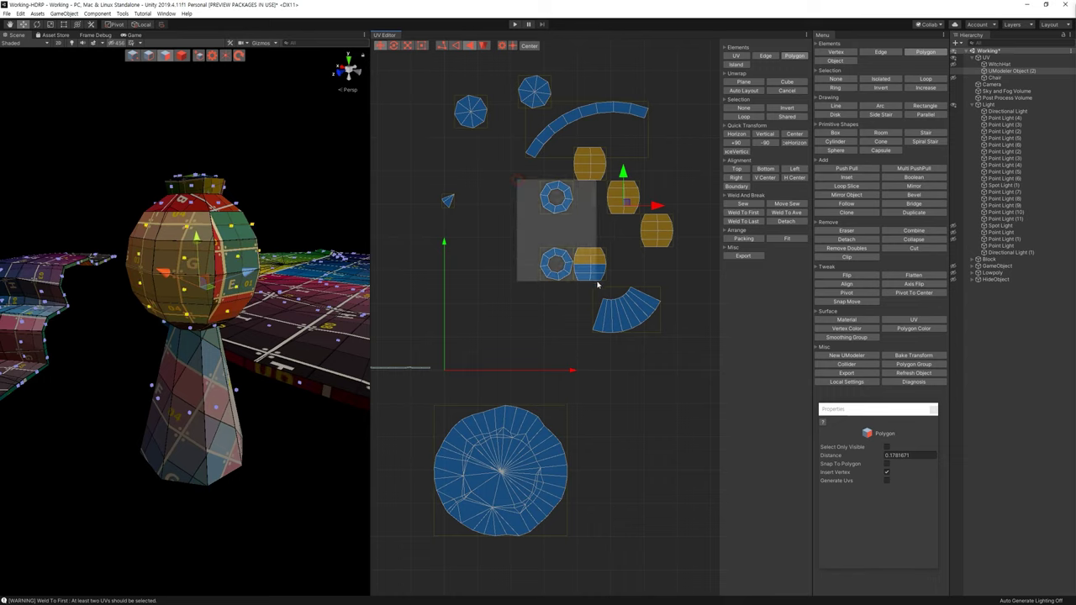
pyautogui.keyDown('alt'); pyautogui.moveTo(252, 210); pyautogui.dragTo(303, 187); pyautogui.keyUp('alt')
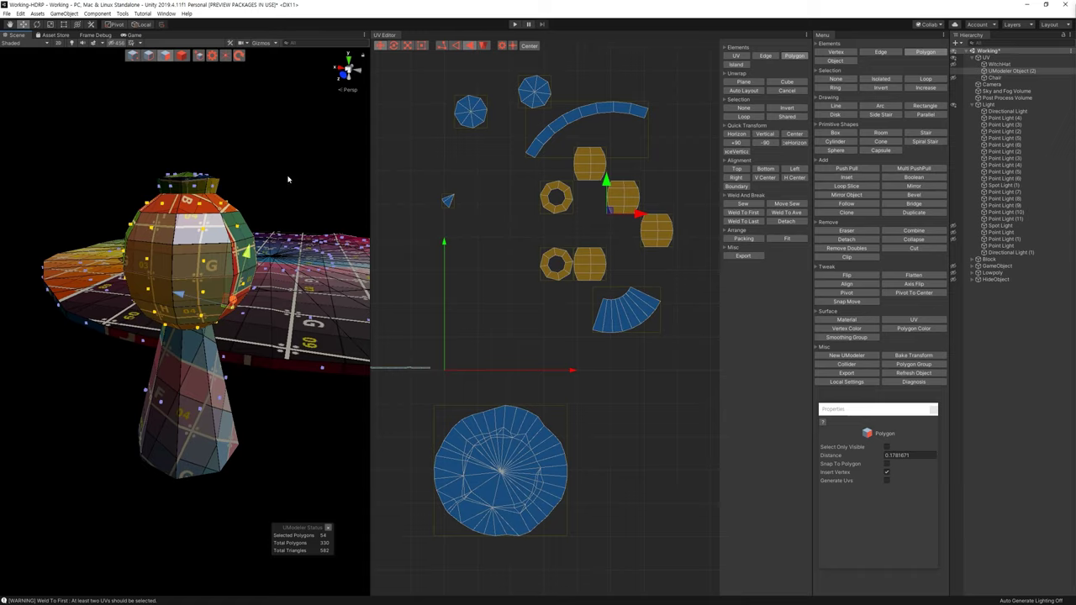
# Select a barrel island, undoing an accidental distortion of its top faces
pyautogui.scroll(2, 567, 359)
pyautogui.click(620, 297)
pyautogui.click(584, 307)
pyautogui.click(614, 296)
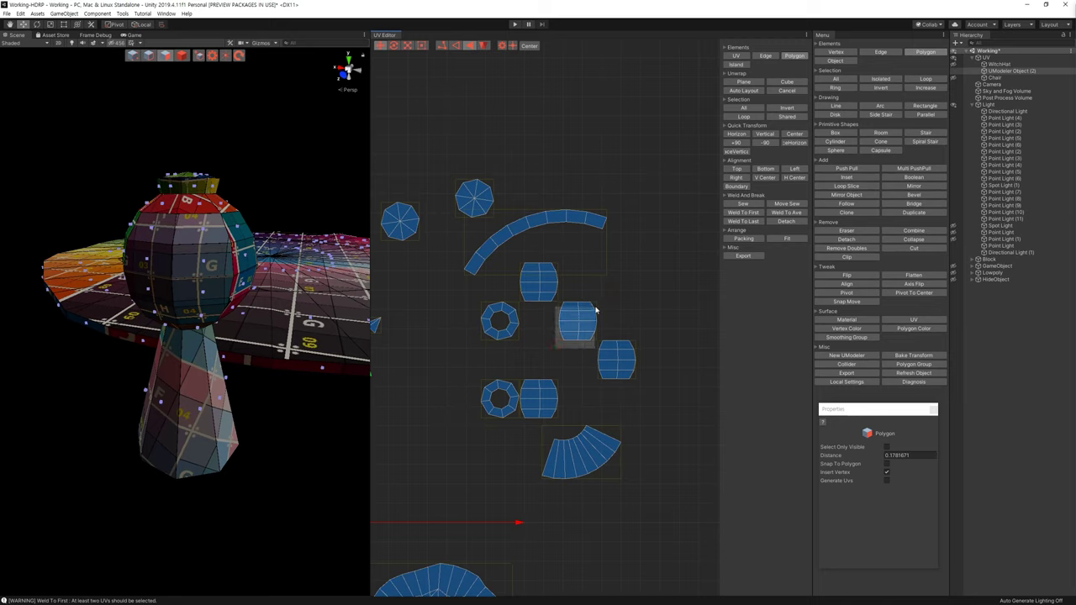
pyautogui.click(576, 328)
pyautogui.press('f')
pyautogui.click(624, 362)
pyautogui.scroll(3, 619, 353)
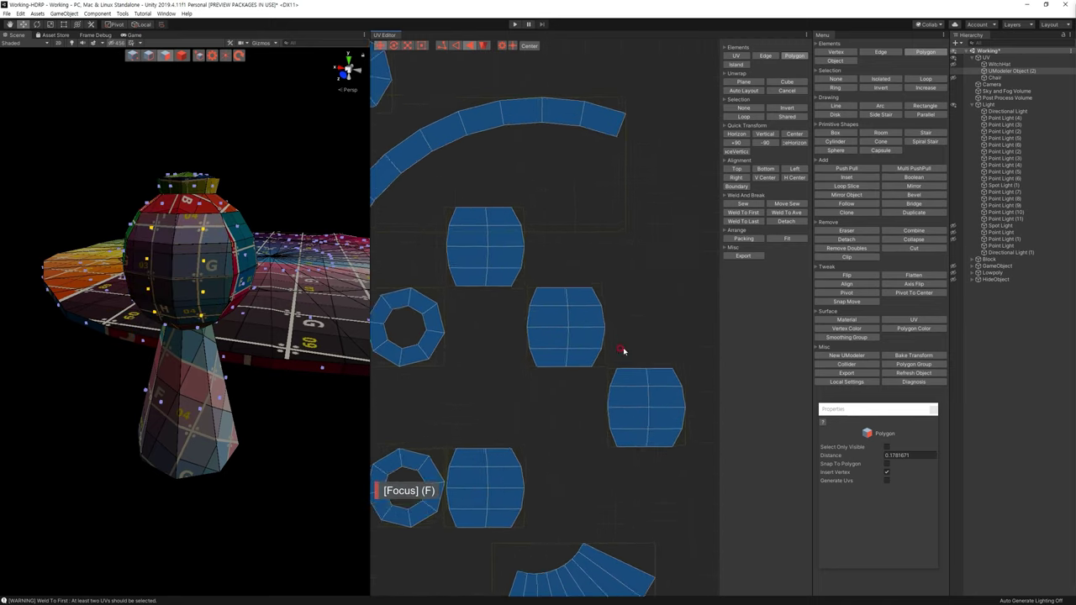
pyautogui.click(634, 399)
pyautogui.click(618, 373)
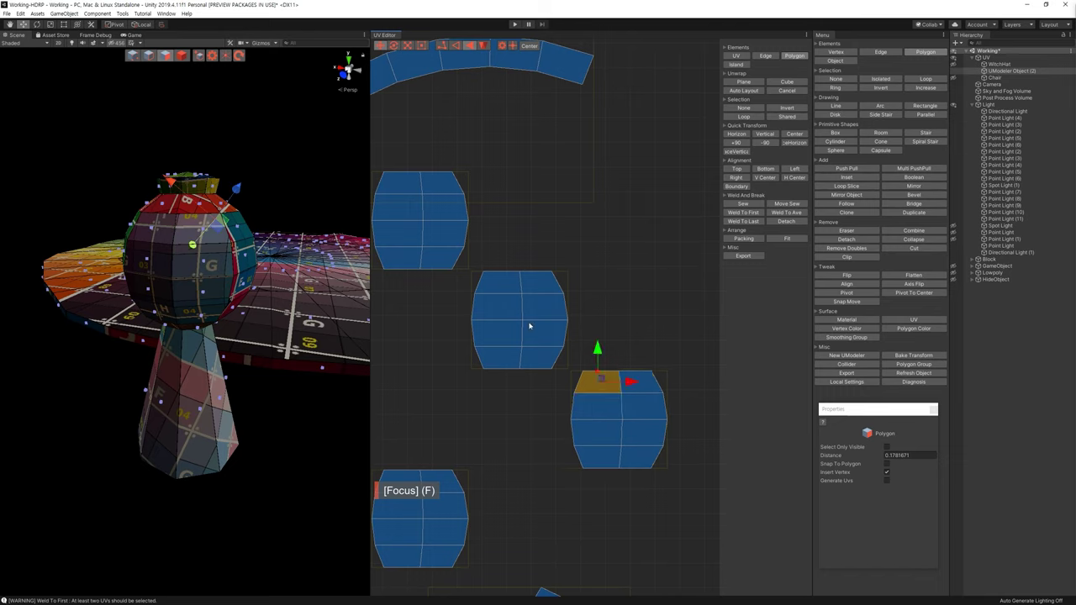
pyautogui.moveTo(597, 380); pyautogui.dragTo(480, 281)
pyautogui.hotkey('ctrl', 'z')
pyautogui.click(620, 302)
# Move the middle barrel island left and place the upper barrel island beside it
pyautogui.click(547, 281)
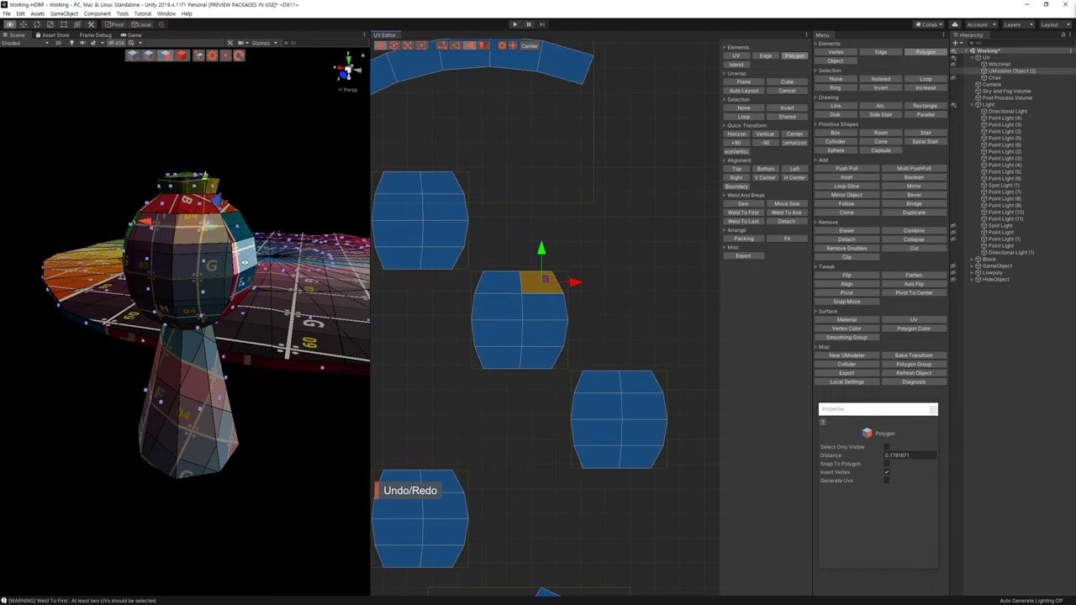
pyautogui.click(402, 181)
pyautogui.click(486, 266)
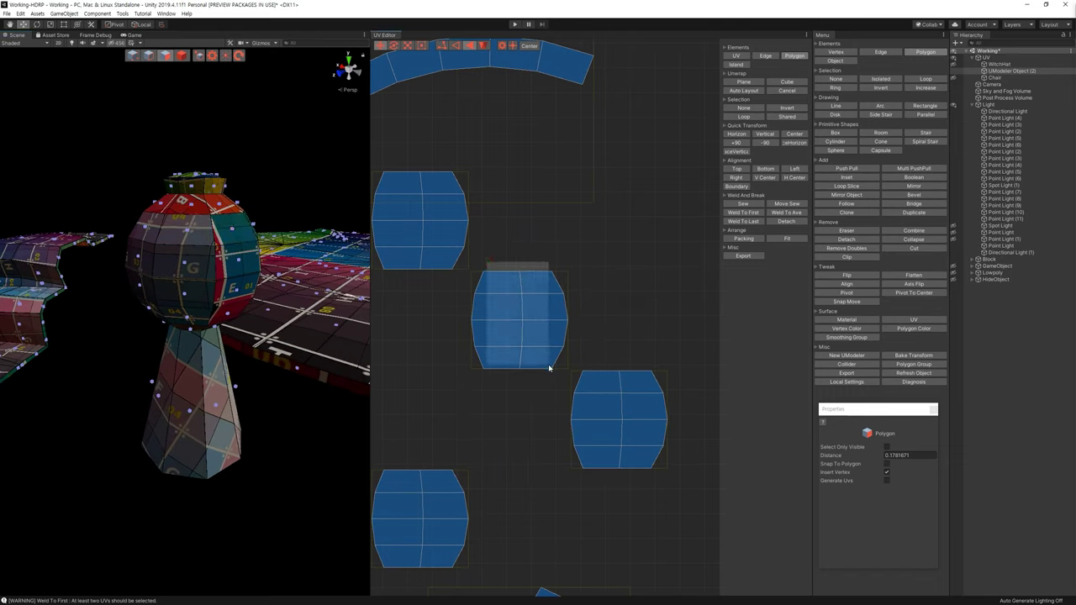
pyautogui.doubleClick(538, 302)
pyautogui.moveTo(556, 293); pyautogui.dragTo(472, 298)
pyautogui.moveTo(473, 298); pyautogui.dragTo(544, 325, button='middle')
pyautogui.click(576, 289)
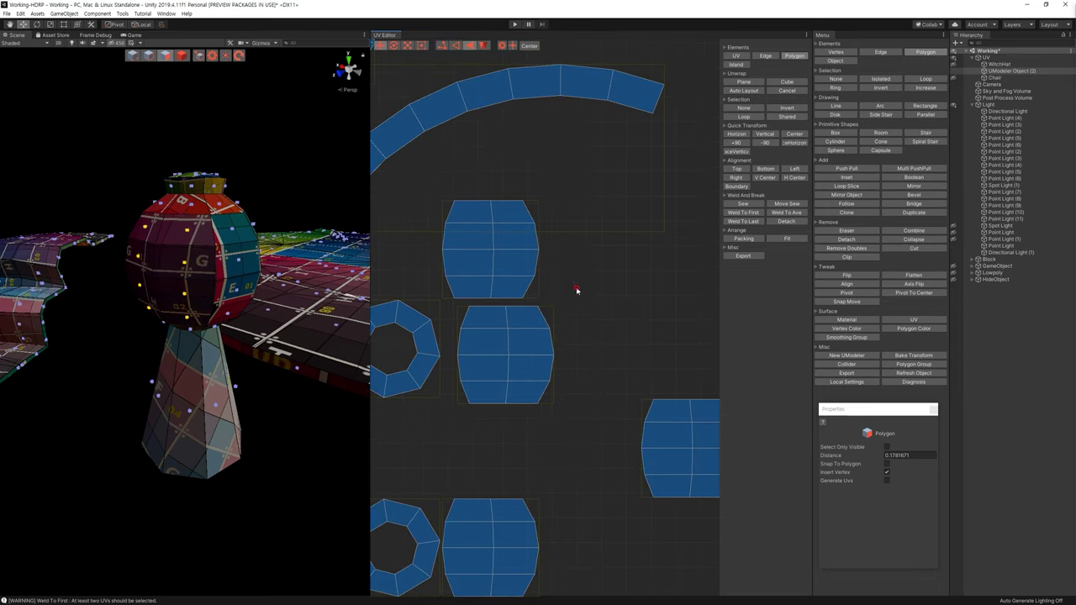
pyautogui.doubleClick(486, 221)
pyautogui.moveTo(495, 247); pyautogui.dragTo(607, 355)
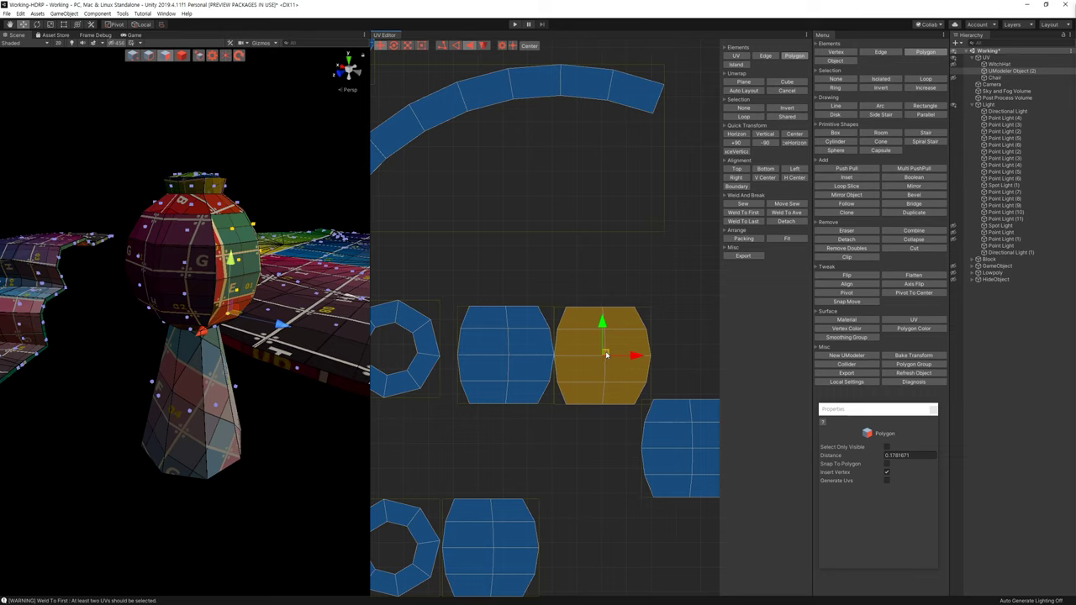
pyautogui.click(680, 351)
# Move another barrel island up beside the middle row
pyautogui.scroll(-1, 610, 397)
pyautogui.doubleClick(634, 392)
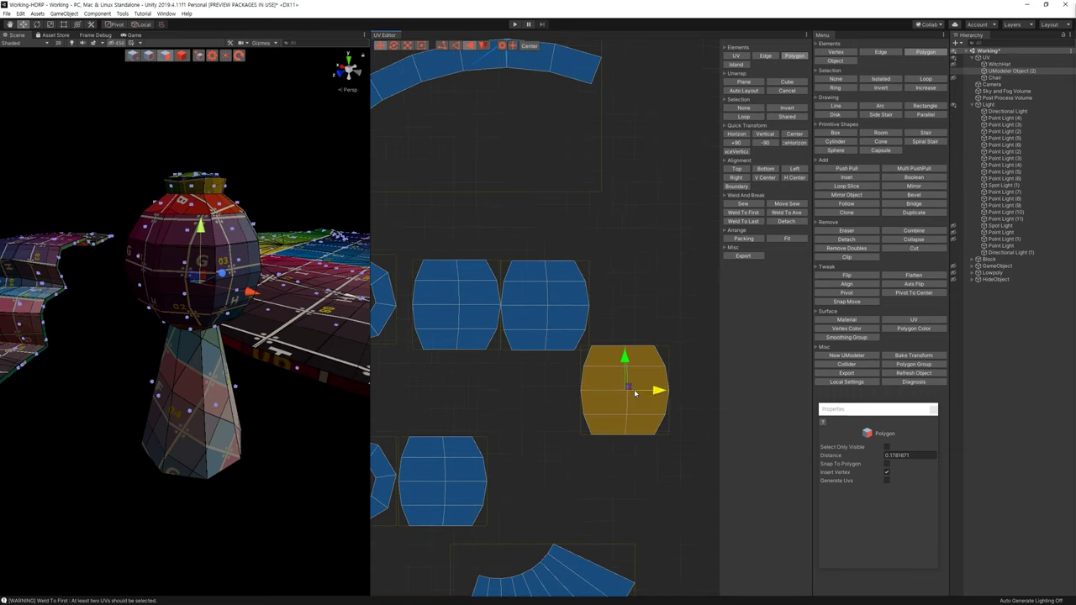
pyautogui.moveTo(628, 389); pyautogui.dragTo(645, 308)
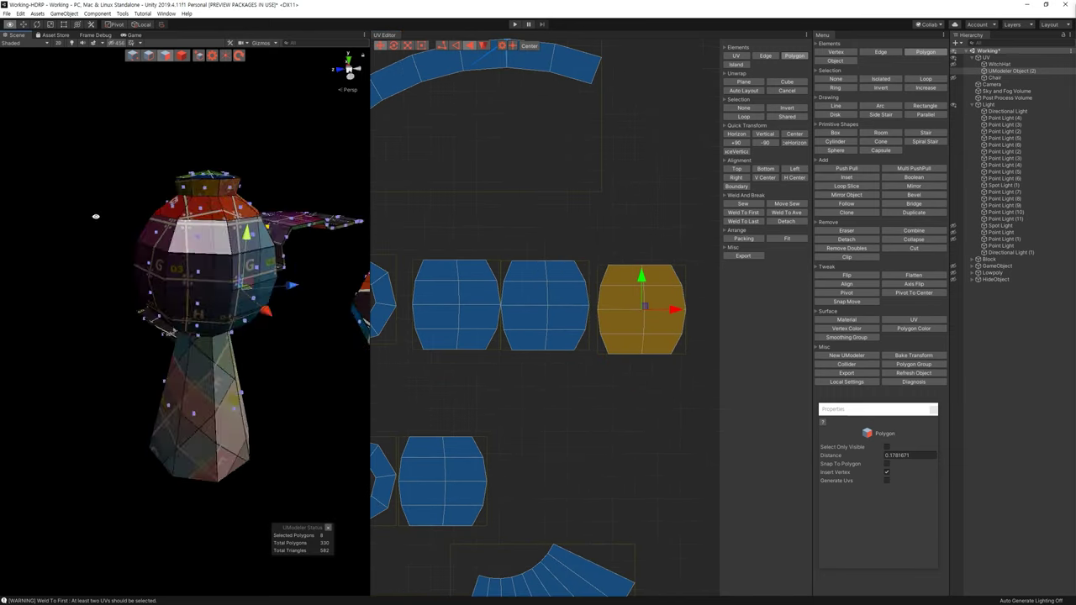
pyautogui.click(625, 277)
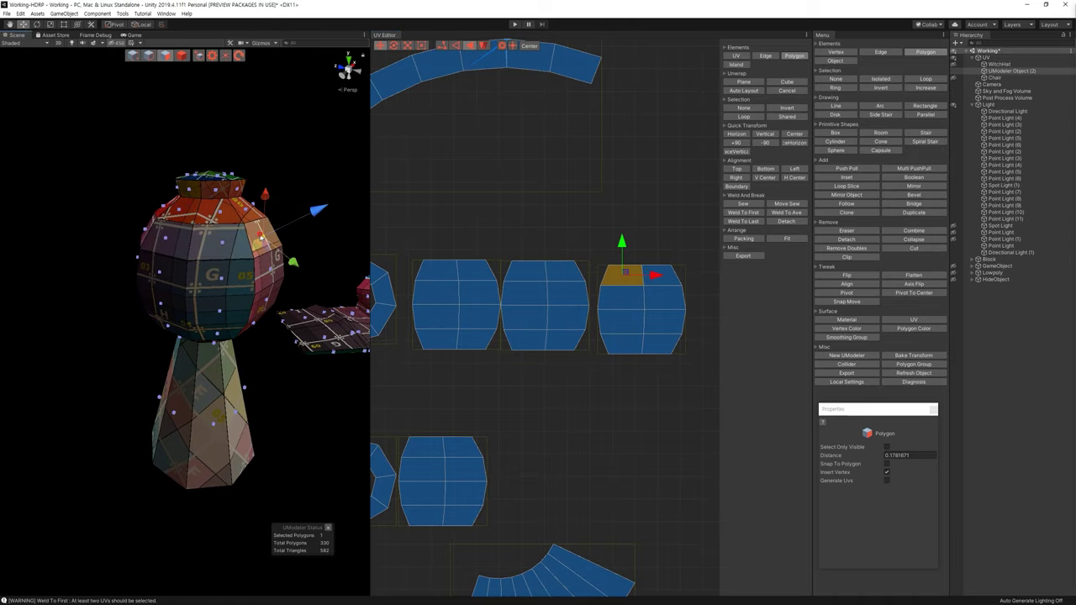
pyautogui.doubleClick(645, 303)
pyautogui.scroll(2, 648, 300)
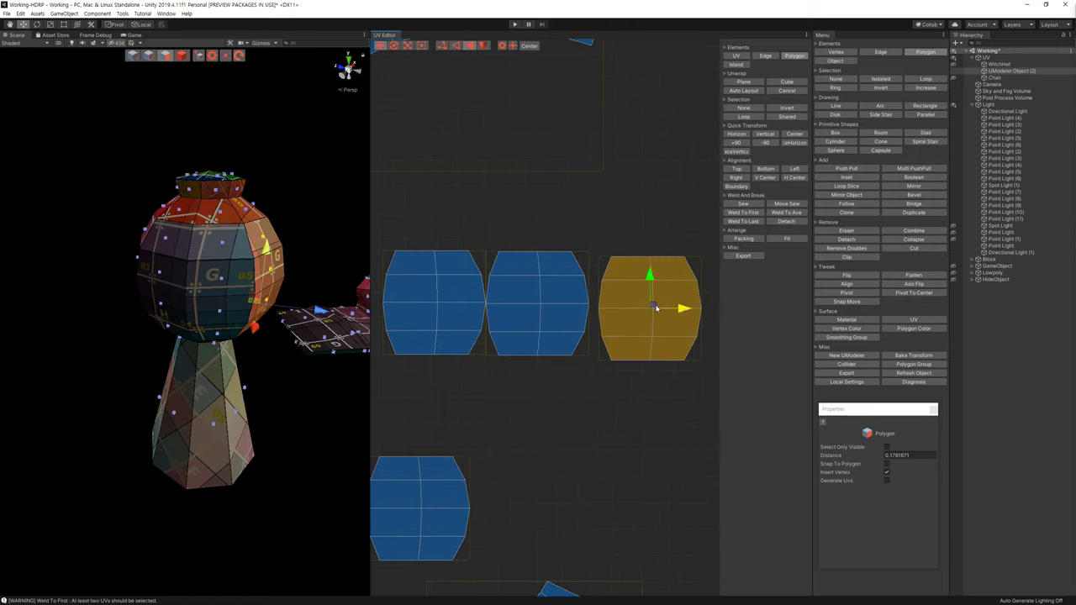
pyautogui.scroll(-1, 567, 373)
pyautogui.scroll(-1, 565, 382)
pyautogui.keyDown('alt'); pyautogui.moveTo(316, 229); pyautogui.dragTo(268, 235); pyautogui.keyUp('alt')
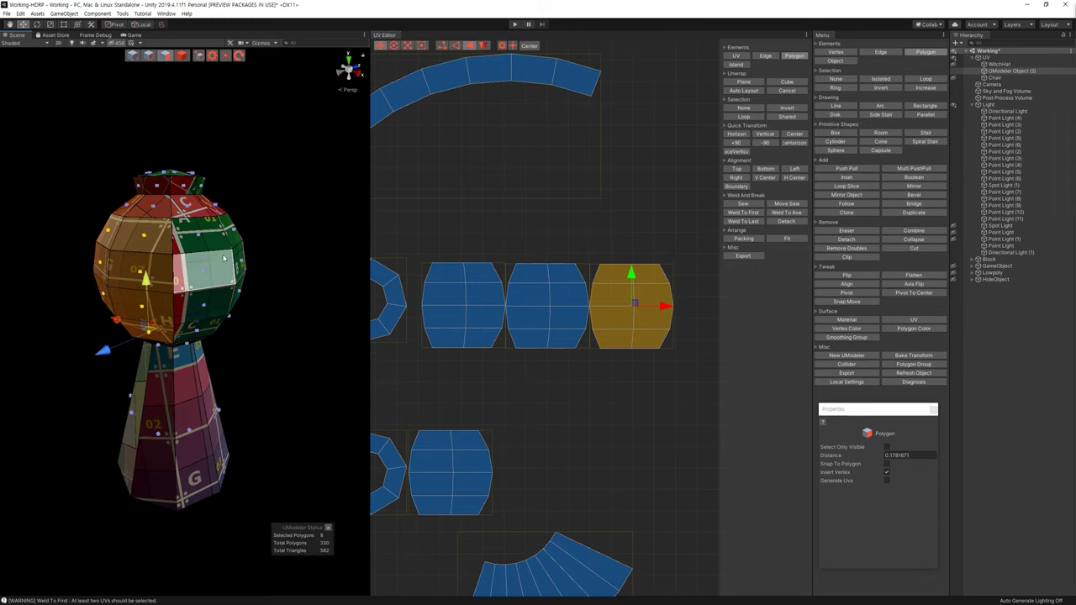
# Move the lower-left barrel island right so it butts against its neighbouring barrel island
pyautogui.click(431, 441)
pyautogui.doubleClick(473, 434)
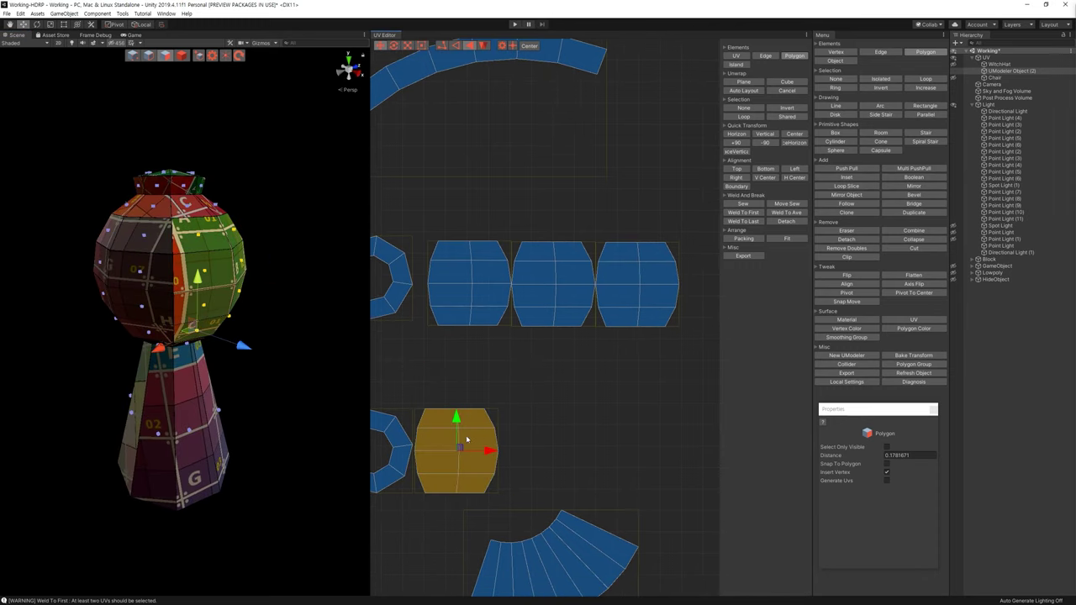
pyautogui.moveTo(470, 445); pyautogui.dragTo(749, 282)
pyautogui.moveTo(750, 287); pyautogui.dragTo(555, 315, button='middle')
pyautogui.scroll(1, 554, 314)
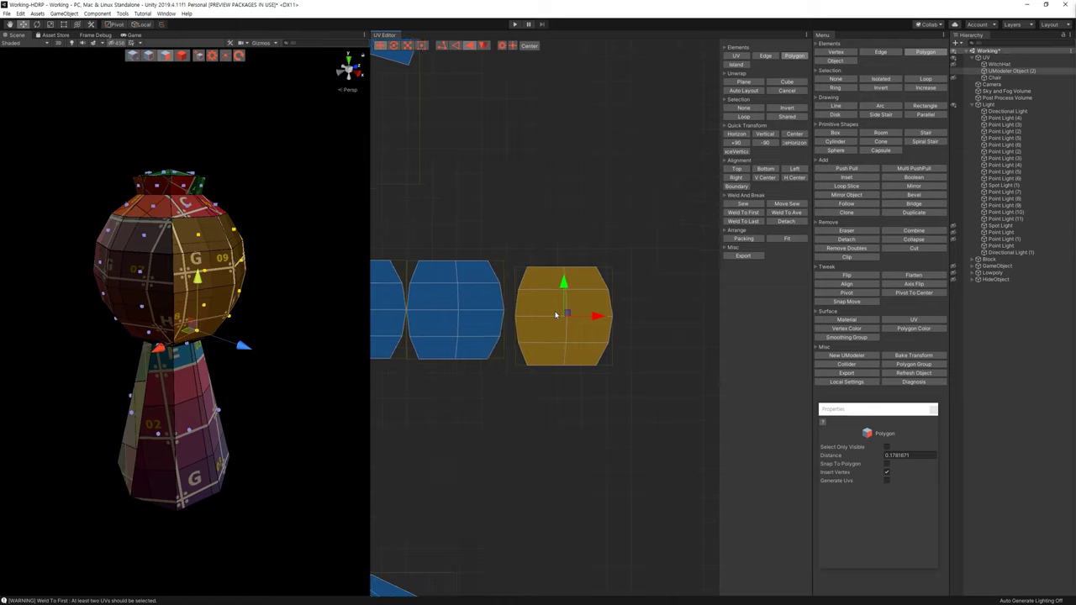
pyautogui.moveTo(568, 315); pyautogui.dragTo(556, 310)
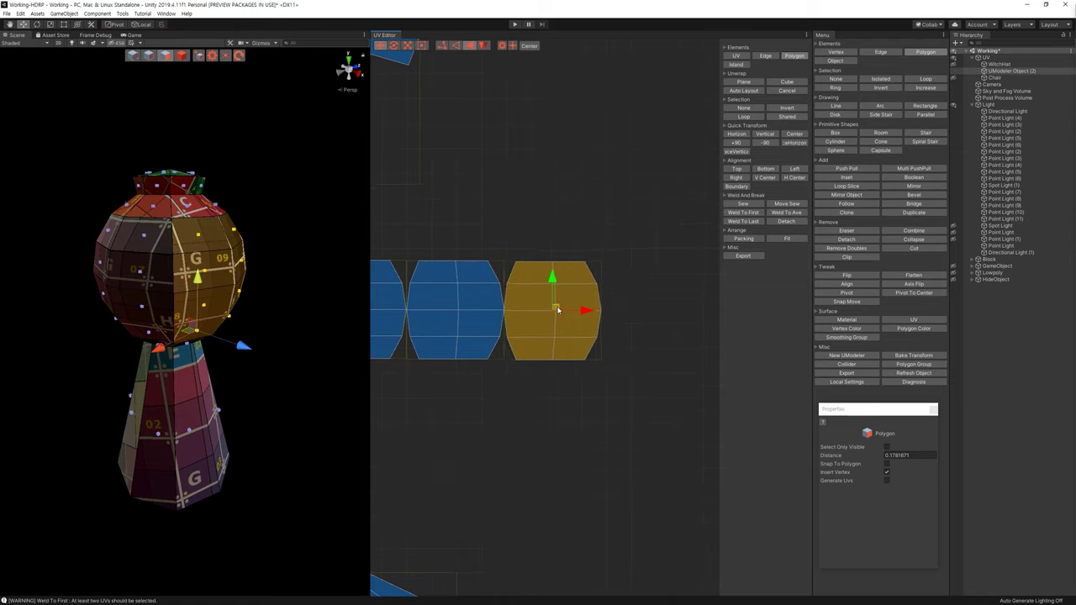
pyautogui.moveTo(293, 336); pyautogui.dragTo(256, 273, button='middle')
pyautogui.moveTo(591, 398); pyautogui.dragTo(670, 409, button='middle')
pyautogui.scroll(-2, 622, 398)
# Detach a bottom face of the octagonal ring island, then undo the stray Detach
pyautogui.moveTo(515, 346)
pyautogui.mouseDown()
pyautogui.moveTo(507, 278)
pyautogui.moveTo(500, 295)
pyautogui.mouseUp()
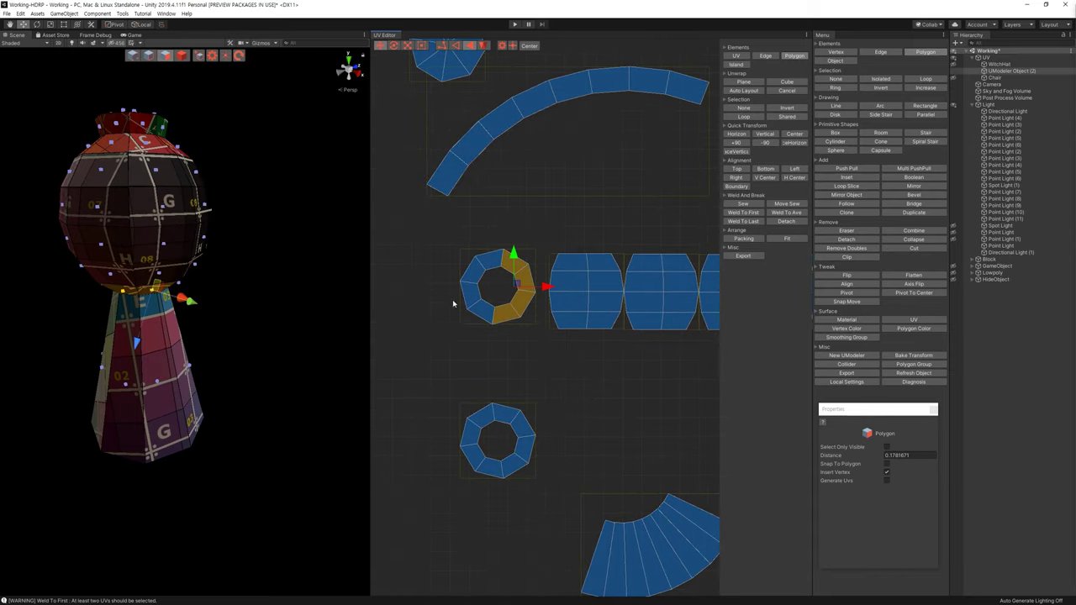
pyautogui.click(514, 339)
pyautogui.moveTo(514, 339)
pyautogui.mouseDown()
pyautogui.moveTo(491, 294)
pyautogui.moveTo(504, 303)
pyautogui.mouseUp()
pyautogui.click(517, 334)
pyautogui.click(507, 314)
pyautogui.click(788, 222)
pyautogui.hotkey('ctrl', 'z')
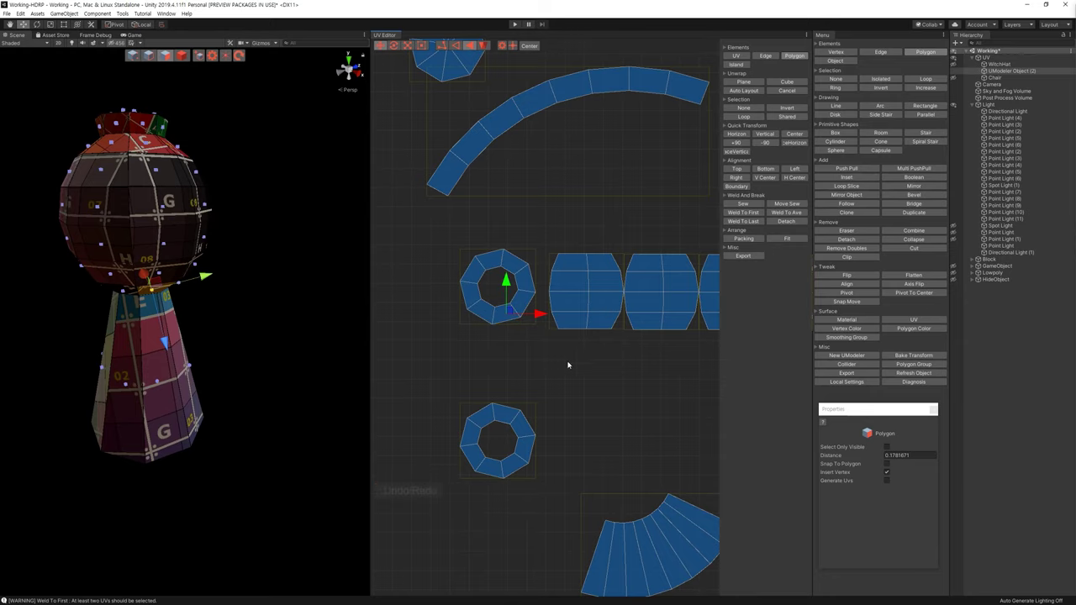
pyautogui.moveTo(569, 365); pyautogui.dragTo(553, 370, button='middle')
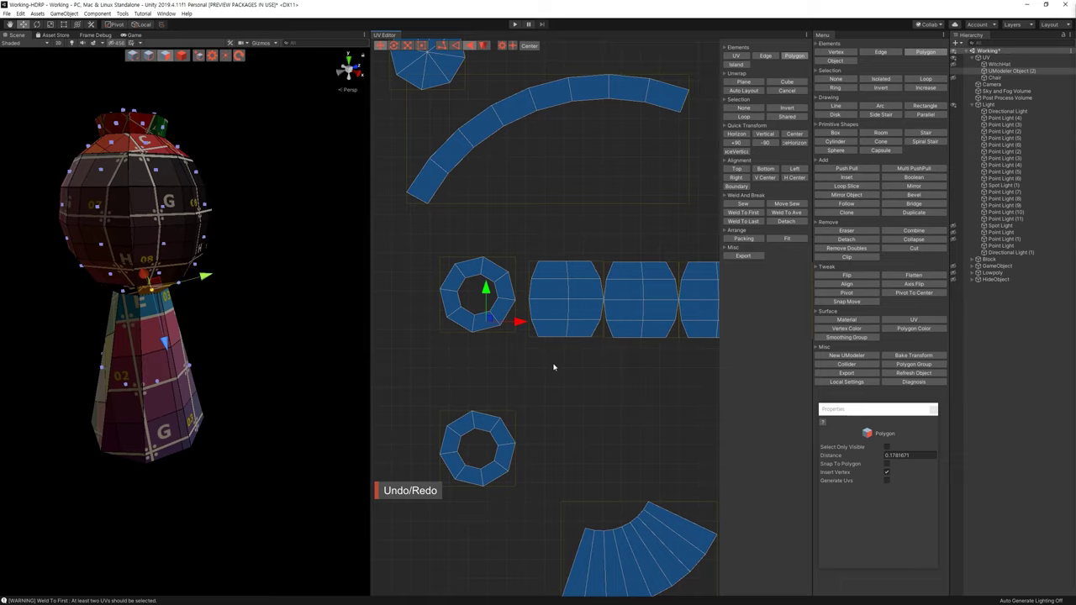
pyautogui.click(556, 264)
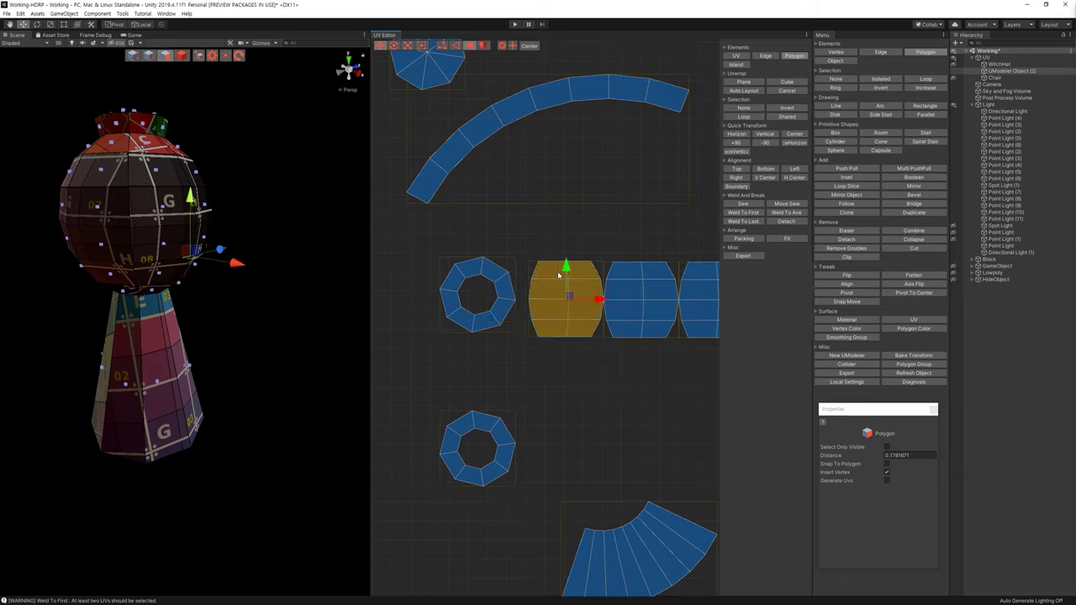
pyautogui.scroll(-3, 563, 285)
pyautogui.moveTo(583, 339); pyautogui.dragTo(494, 341, button='middle')
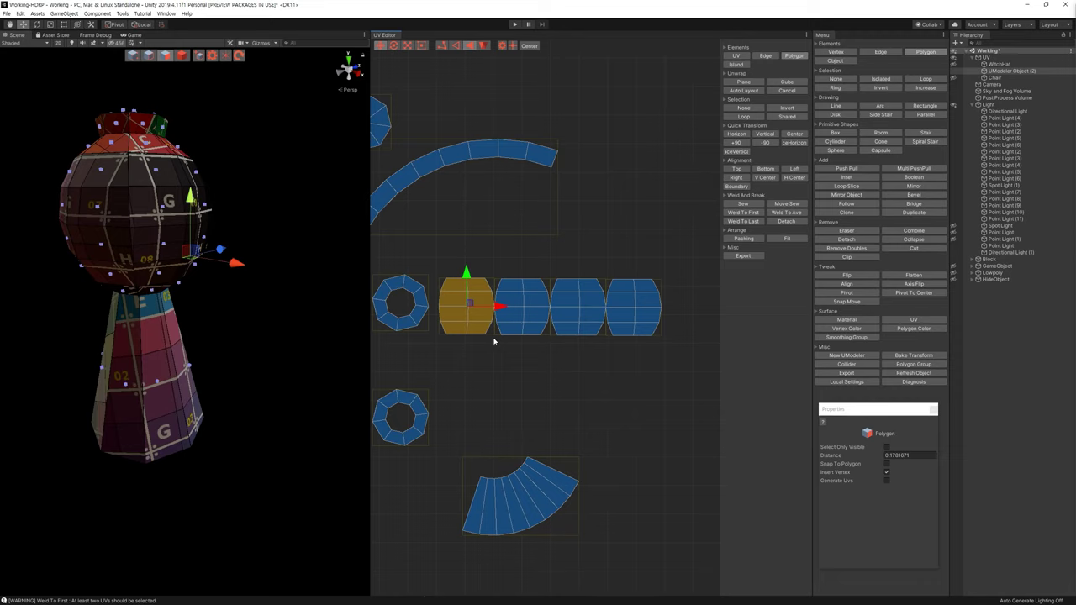
# In vertex mode, scale the road strip's seam vertex column shut to join its pieces
pyautogui.press('1')
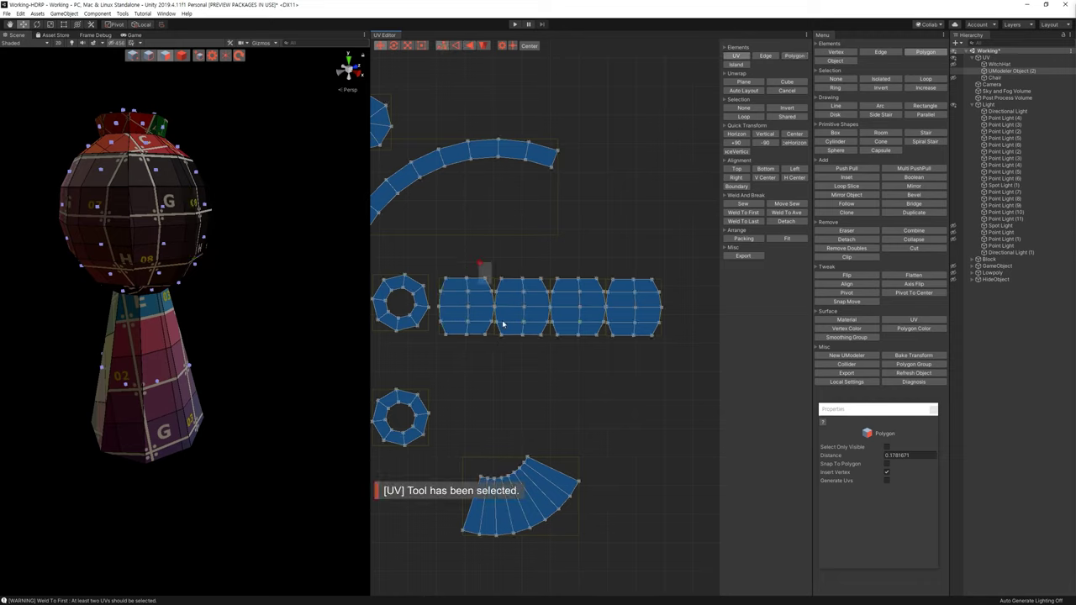
pyautogui.moveTo(479, 263); pyautogui.dragTo(510, 347)
pyautogui.press('r')
pyautogui.moveTo(574, 364); pyautogui.dragTo(531, 261)
pyautogui.moveTo(589, 308); pyautogui.dragTo(550, 307)
pyautogui.moveTo(616, 360); pyautogui.dragTo(601, 269)
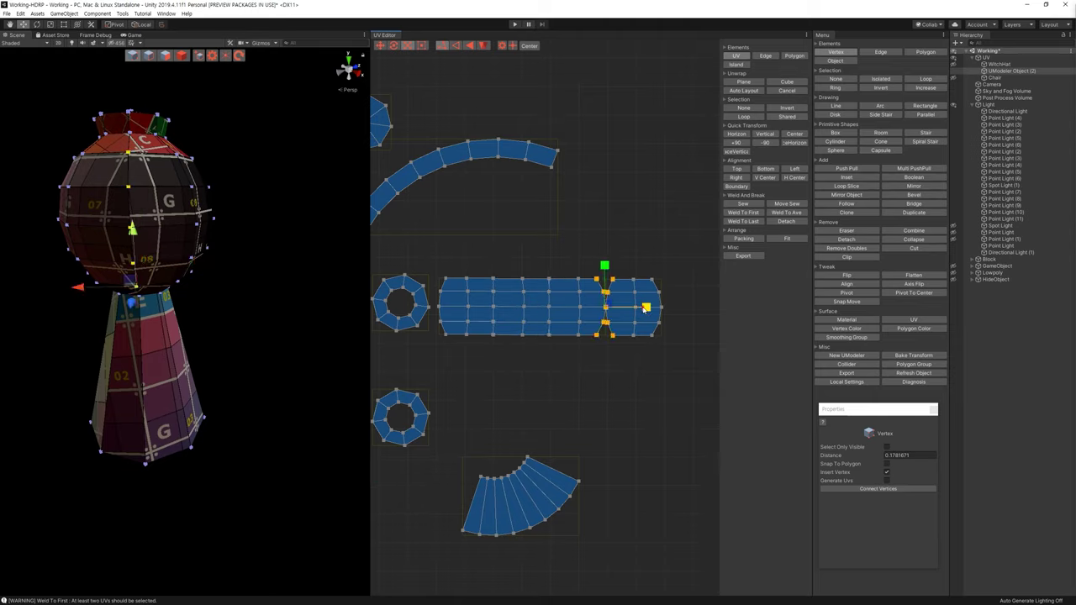
pyautogui.moveTo(684, 365); pyautogui.dragTo(641, 256)
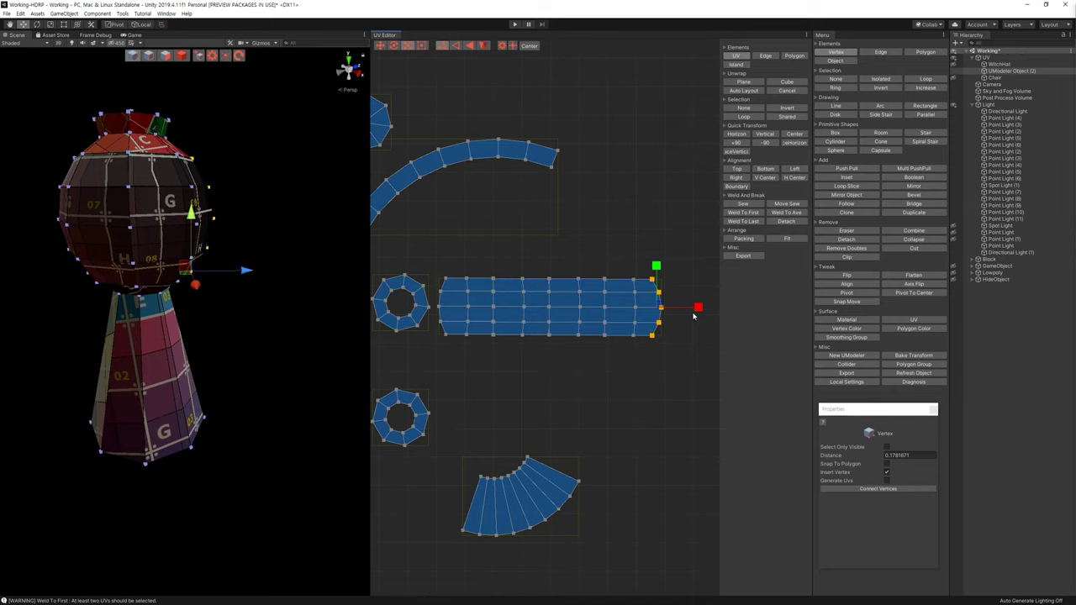
# Box-select the strip's left vertex columns and the split vertex pairs down the seam
pyautogui.moveTo(474, 370); pyautogui.dragTo(516, 355, button='middle')
pyautogui.moveTo(494, 347)
pyautogui.mouseDown()
pyautogui.moveTo(510, 286)
pyautogui.moveTo(470, 309)
pyautogui.mouseUp()
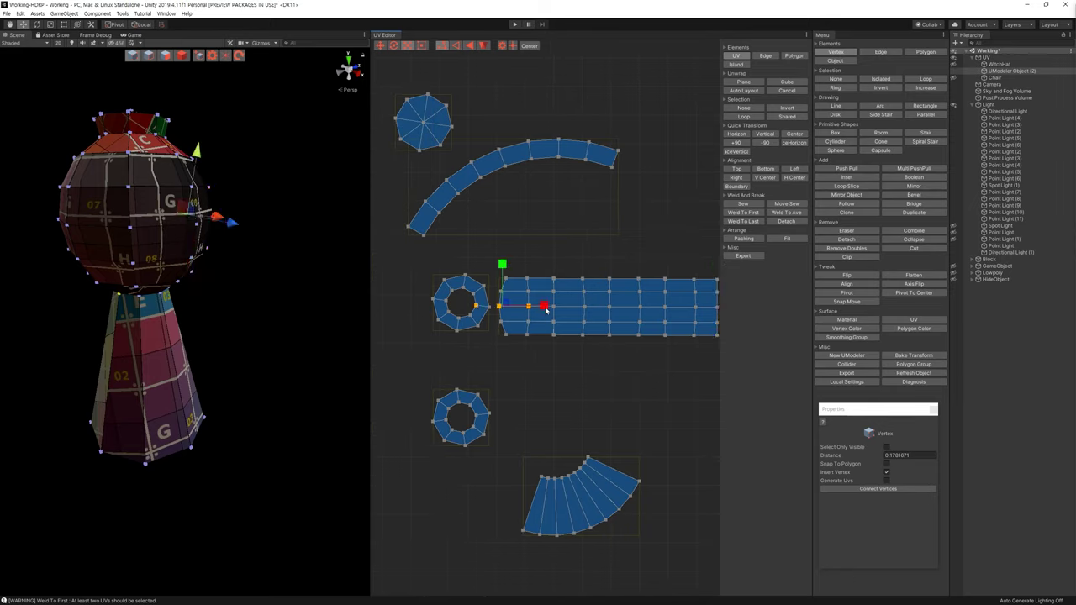
pyautogui.hotkey('ctrl', 'z')
pyautogui.hotkey('ctrl', 'z')
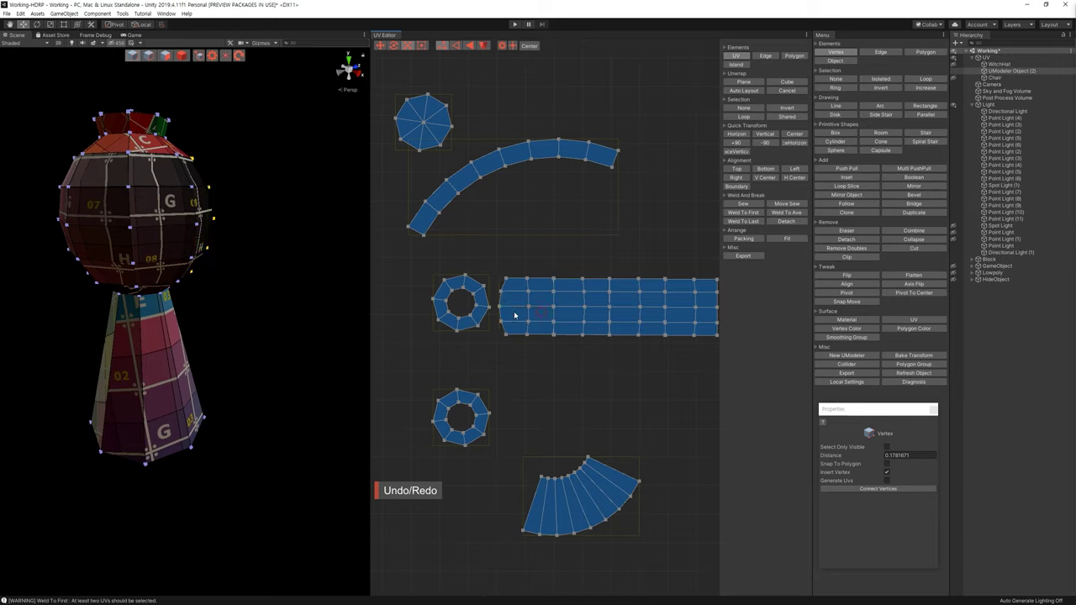
pyautogui.moveTo(511, 349); pyautogui.dragTo(492, 258)
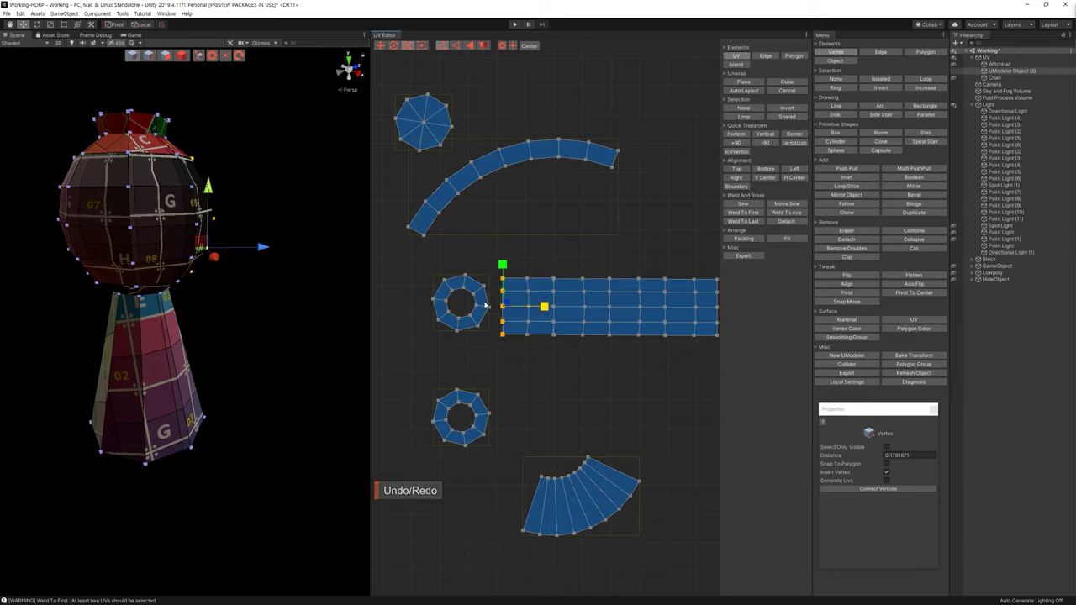
pyautogui.moveTo(613, 353); pyautogui.dragTo(582, 368, button='middle')
pyautogui.click(582, 368)
pyautogui.scroll(5, 589, 312)
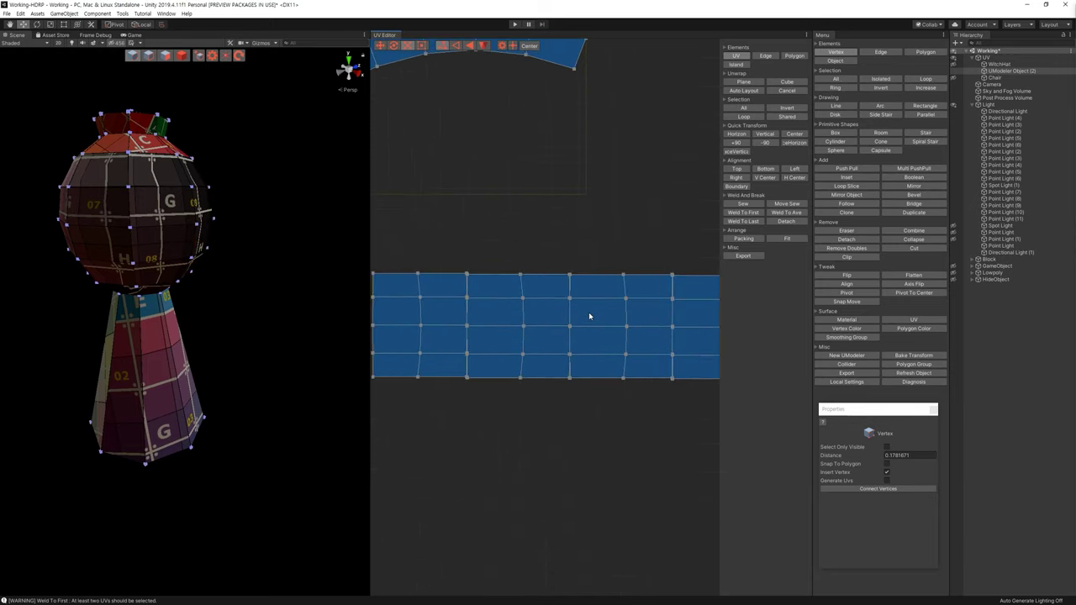
pyautogui.scroll(-2, 533, 307)
pyautogui.scroll(3, 575, 295)
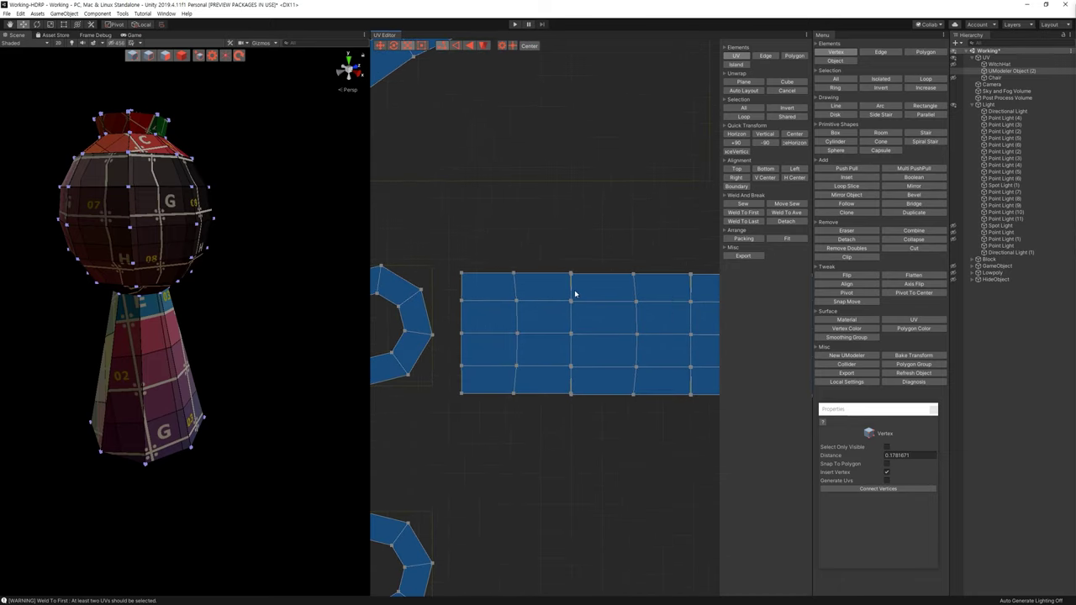
pyautogui.moveTo(452, 261); pyautogui.dragTo(548, 419)
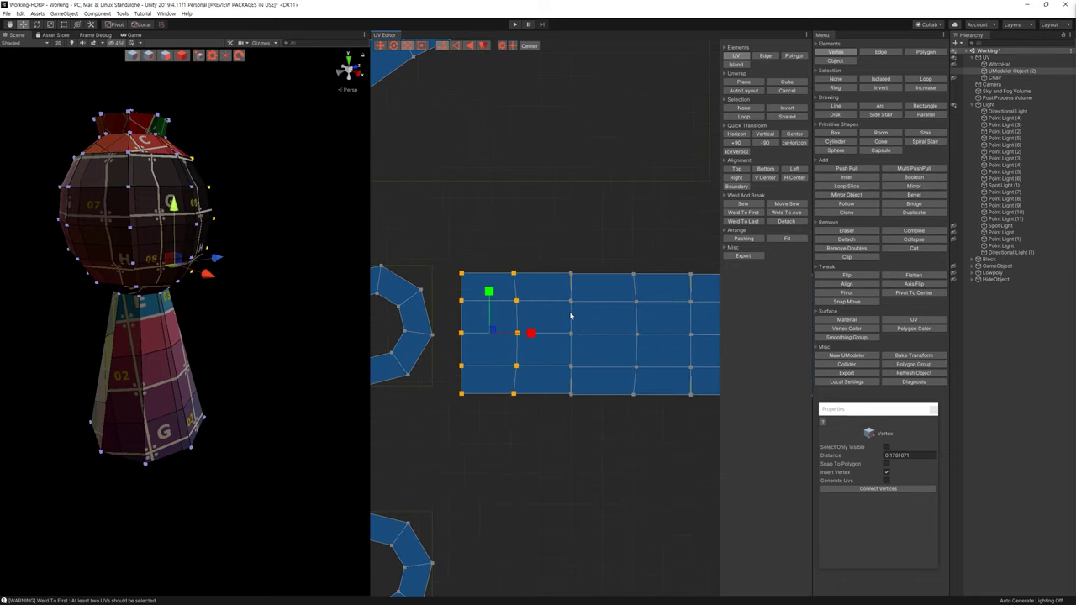
pyautogui.moveTo(560, 251)
pyautogui.mouseDown()
pyautogui.moveTo(593, 309)
pyautogui.moveTo(589, 350)
pyautogui.mouseUp()
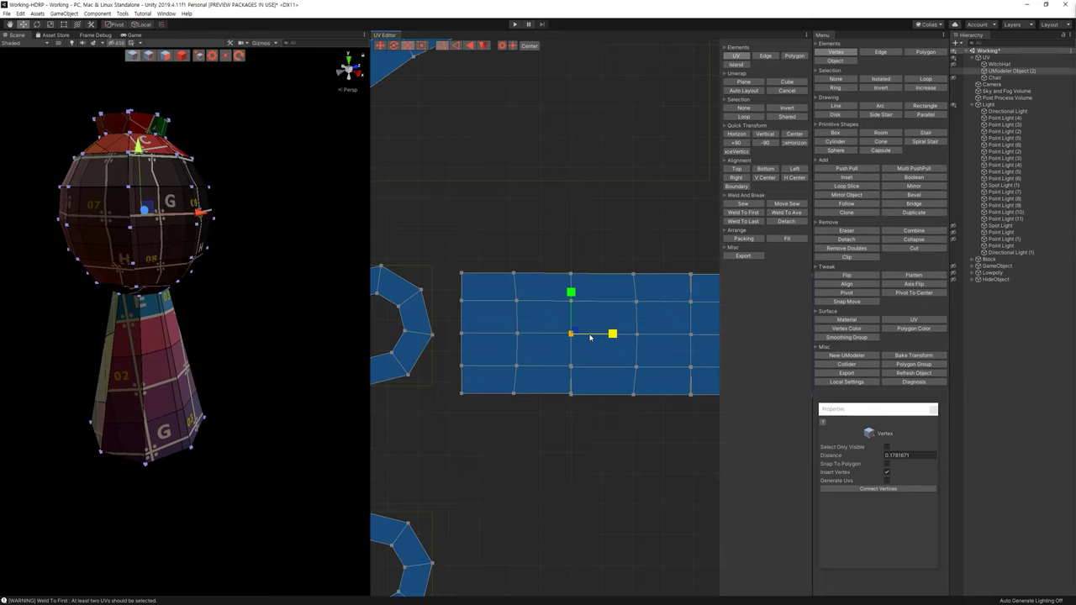
pyautogui.moveTo(559, 360)
pyautogui.mouseDown()
pyautogui.moveTo(593, 387)
pyautogui.moveTo(561, 313)
pyautogui.mouseUp()
# Weld the first seam's split vertex pairs together with Weld To Ave
pyautogui.click(790, 213)
pyautogui.moveTo(595, 412); pyautogui.dragTo(557, 385)
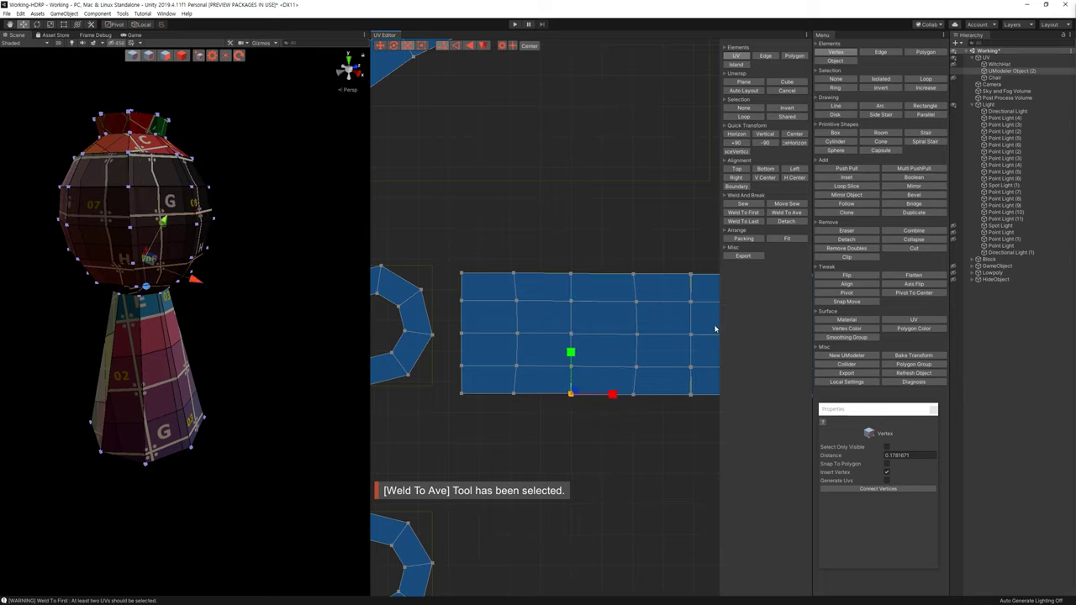
pyautogui.click(636, 365)
pyautogui.moveTo(540, 243)
pyautogui.mouseDown()
pyautogui.moveTo(565, 277)
pyautogui.moveTo(571, 339)
pyautogui.mouseUp()
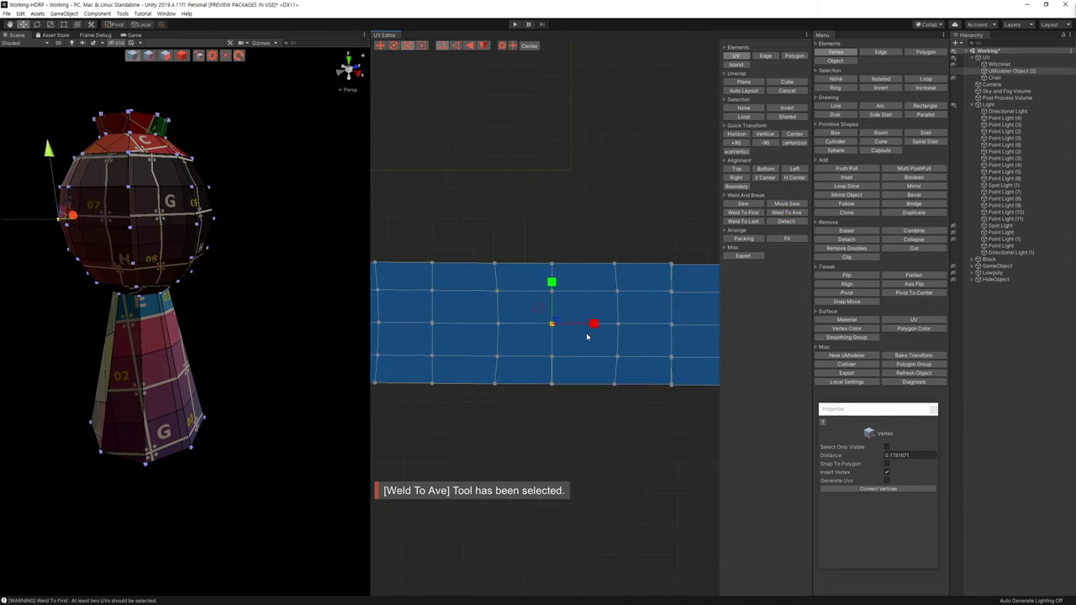
pyautogui.moveTo(536, 280); pyautogui.dragTo(569, 305)
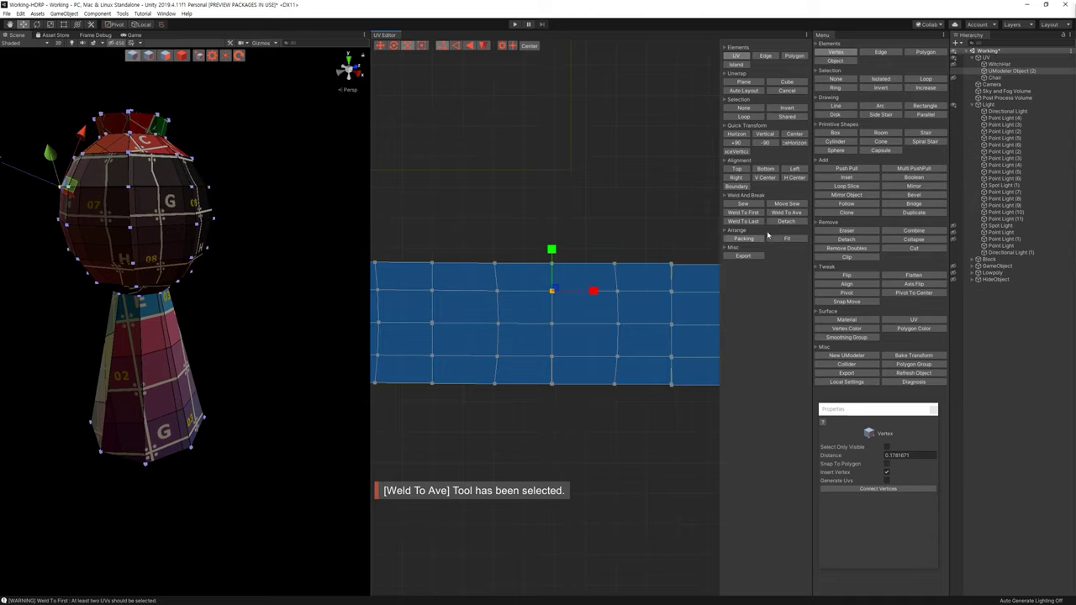
pyautogui.moveTo(536, 343)
pyautogui.mouseDown()
pyautogui.moveTo(572, 368)
pyautogui.moveTo(555, 422)
pyautogui.mouseUp()
pyautogui.click(799, 215)
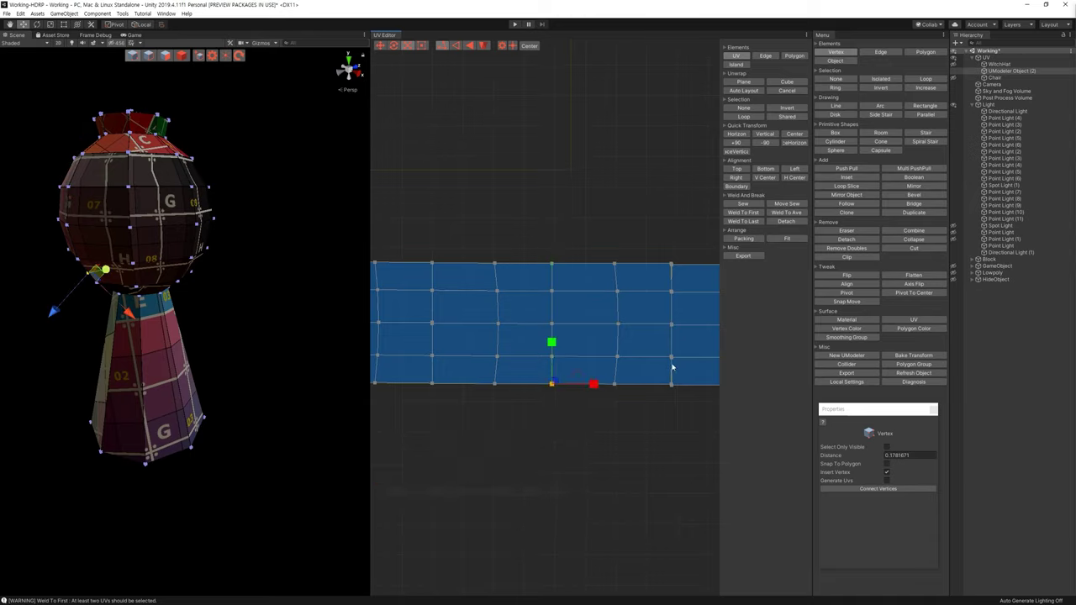
# Weld the split vertices in the next column and select the whole vertex column
pyautogui.click(534, 291)
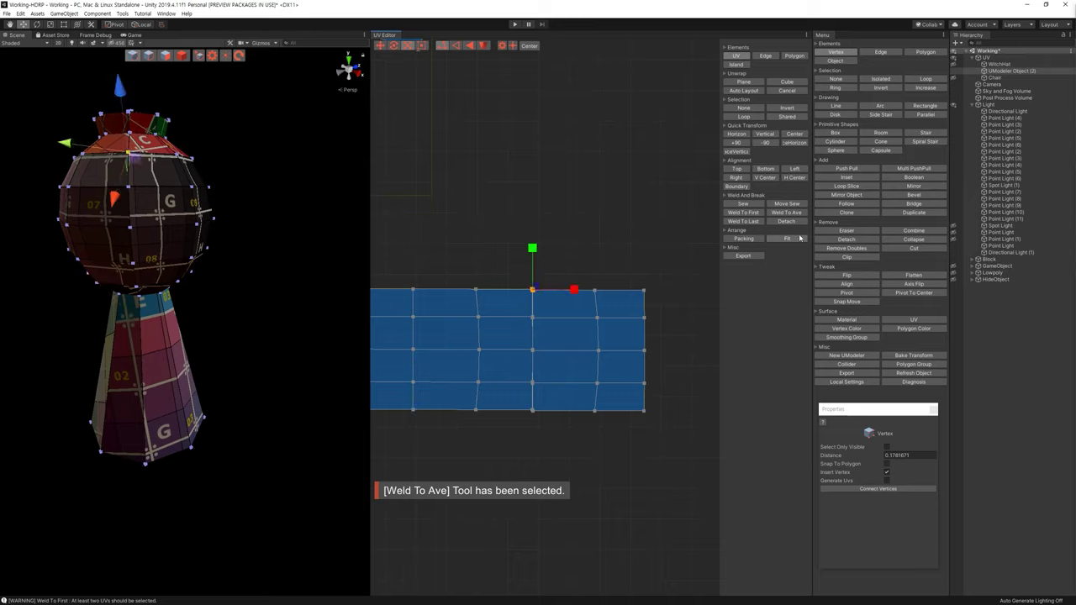
pyautogui.moveTo(558, 310)
pyautogui.mouseDown()
pyautogui.moveTo(517, 339)
pyautogui.moveTo(512, 365)
pyautogui.mouseUp()
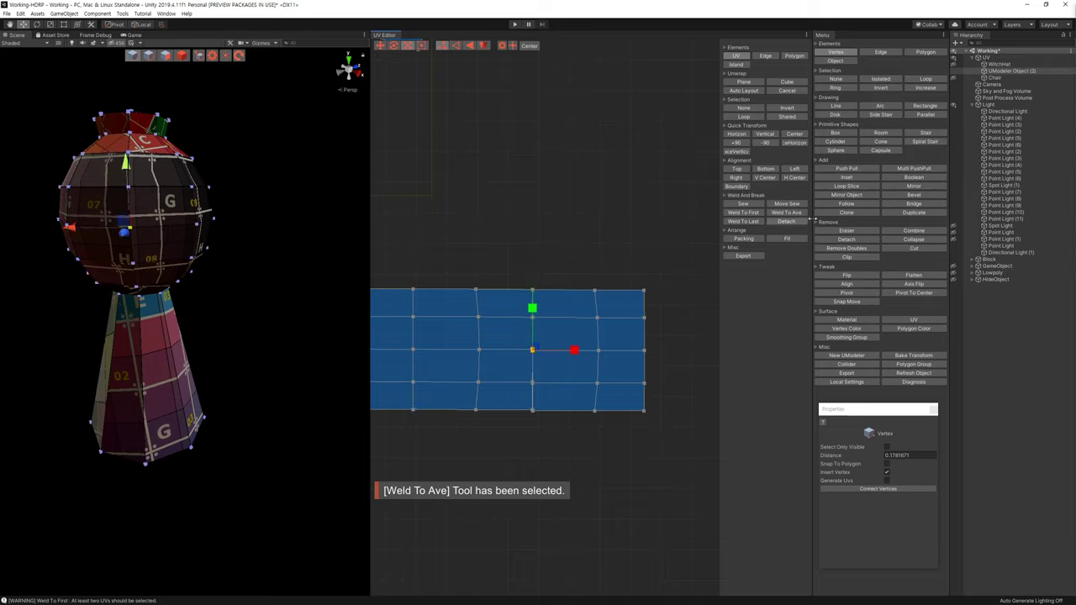
pyautogui.click(541, 393)
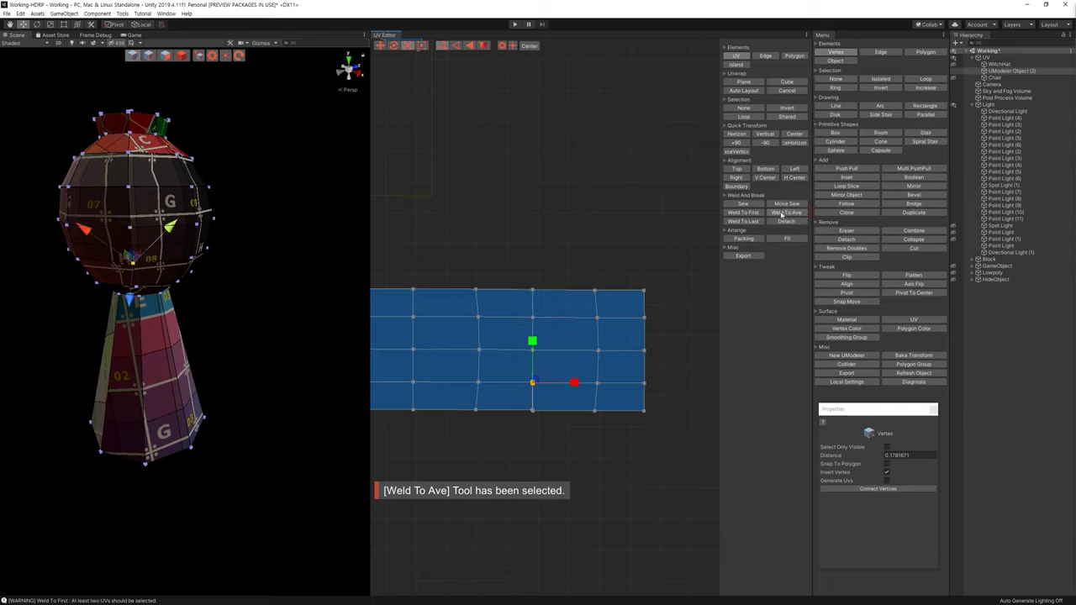
pyautogui.moveTo(557, 398); pyautogui.dragTo(502, 434)
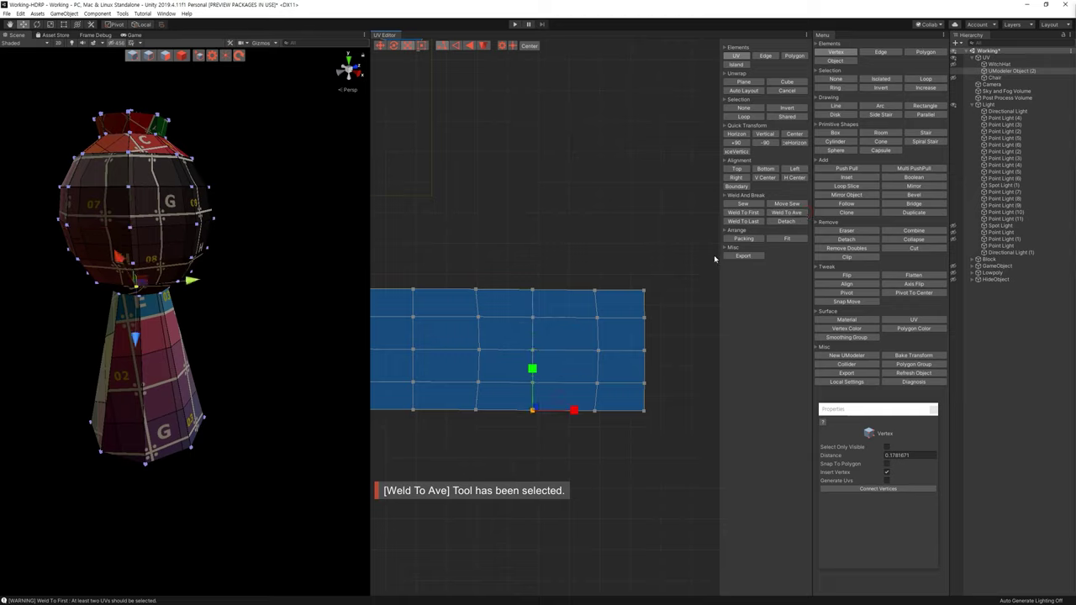
pyautogui.doubleClick(598, 364)
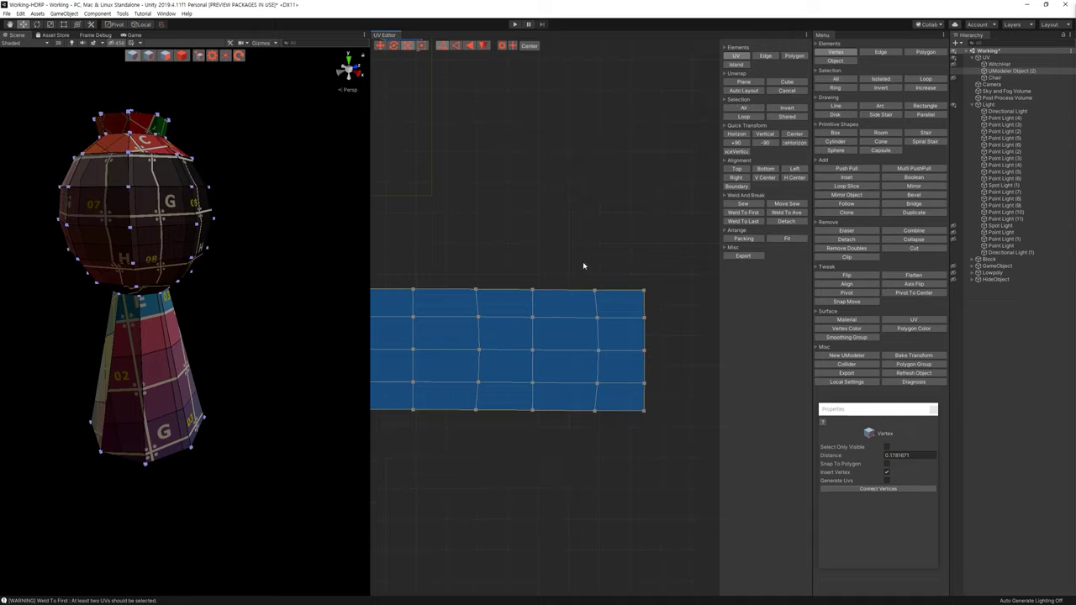
# Shift the strip's vertex columns sideways to even out the grid spacing
pyautogui.moveTo(567, 440); pyautogui.dragTo(529, 274)
pyautogui.click(551, 350)
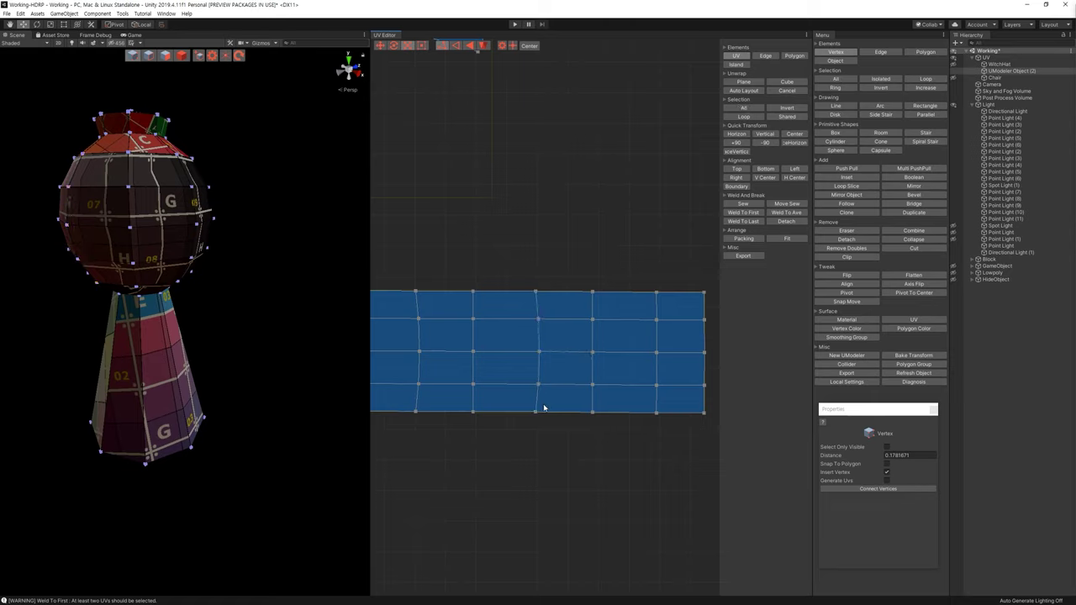
pyautogui.moveTo(572, 446); pyautogui.dragTo(501, 233)
pyautogui.moveTo(575, 356); pyautogui.dragTo(694, 354)
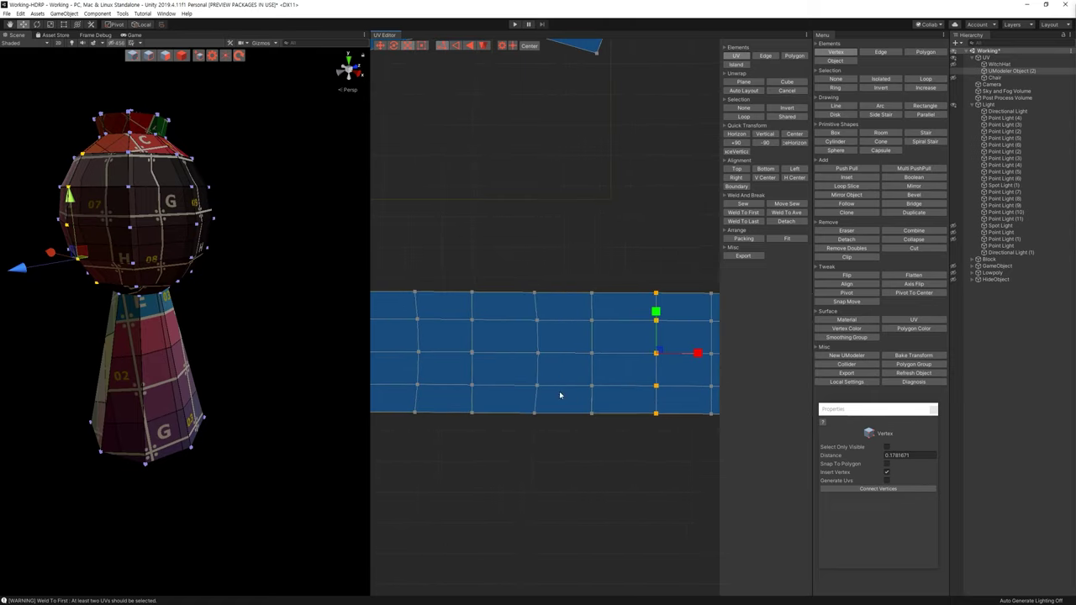
pyautogui.moveTo(552, 435); pyautogui.dragTo(504, 260)
pyautogui.moveTo(447, 353); pyautogui.dragTo(547, 352, button='middle')
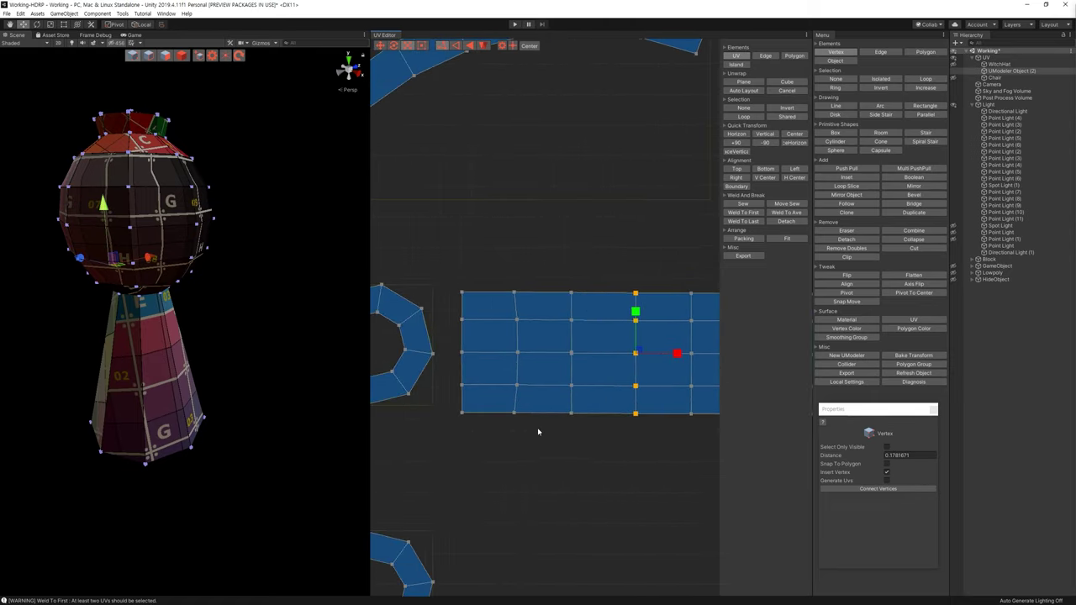
pyautogui.moveTo(540, 432); pyautogui.dragTo(493, 255)
pyautogui.moveTo(414, 356); pyautogui.dragTo(416, 309, button='middle')
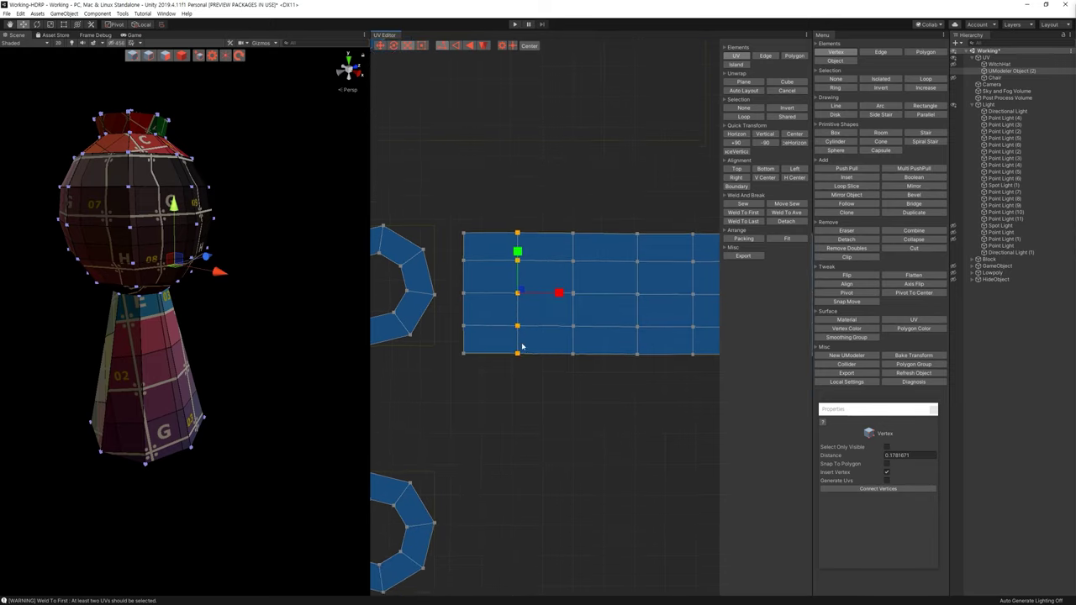
pyautogui.scroll(-2, 505, 328)
pyautogui.moveTo(587, 311)
pyautogui.mouseDown(button='middle')
pyautogui.moveTo(528, 345)
pyautogui.moveTo(490, 344)
pyautogui.mouseUp(button='middle')
pyautogui.scroll(-1, 491, 345)
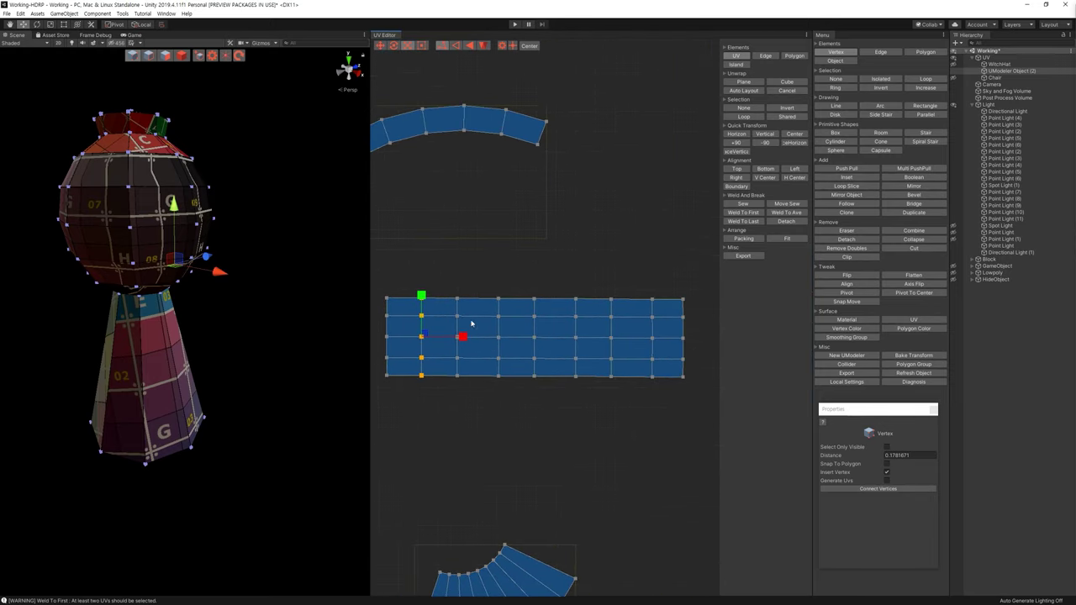
# Select the strip's top three vertex rows and straighten them, undoing a stray dip
pyautogui.moveTo(381, 279); pyautogui.dragTo(720, 312)
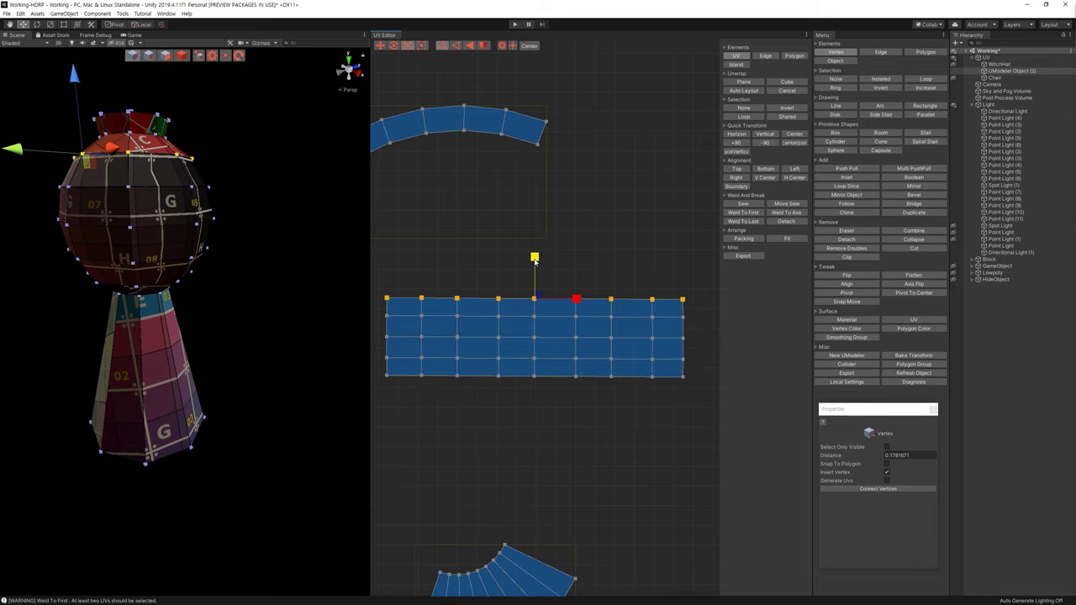
pyautogui.moveTo(384, 312); pyautogui.dragTo(719, 329)
pyautogui.click(539, 294)
pyautogui.hotkey('ctrl', 'z')
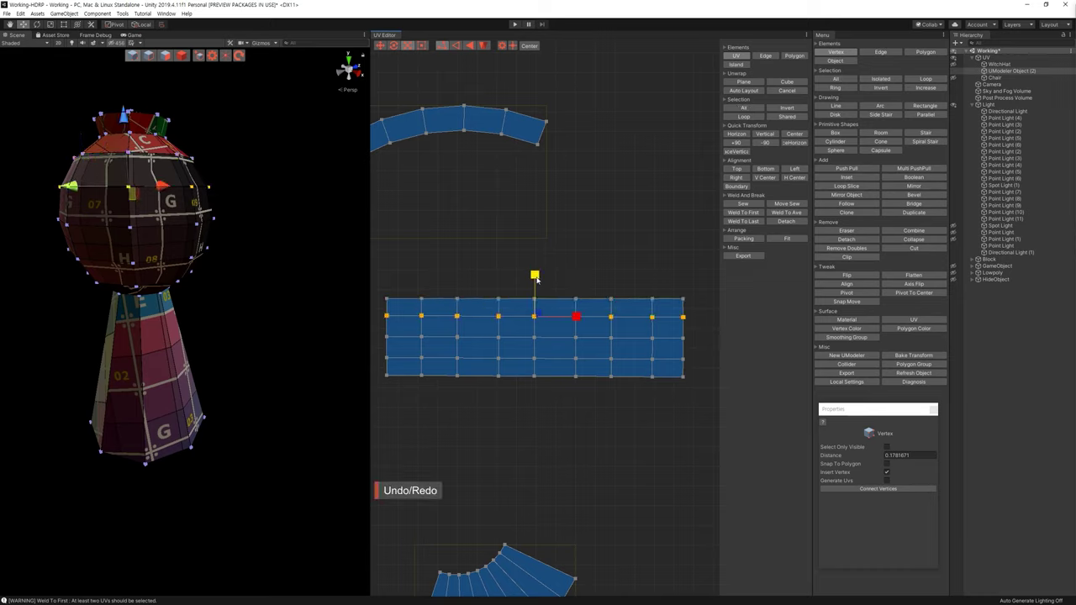
pyautogui.moveTo(383, 326); pyautogui.dragTo(714, 347)
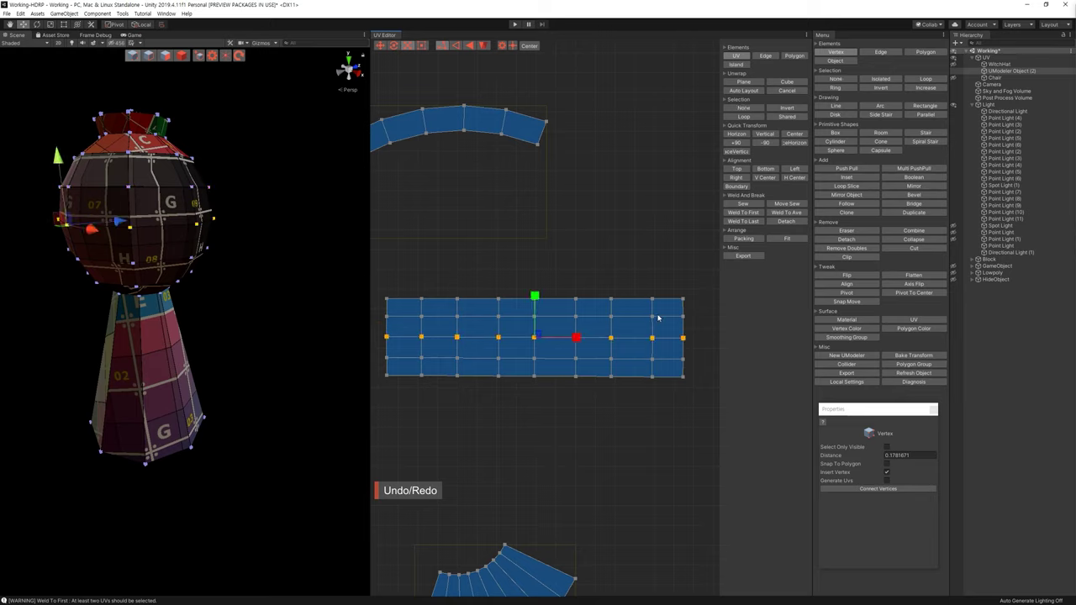
pyautogui.moveTo(531, 297); pyautogui.dragTo(538, 336)
pyautogui.hotkey('ctrl', 'z')
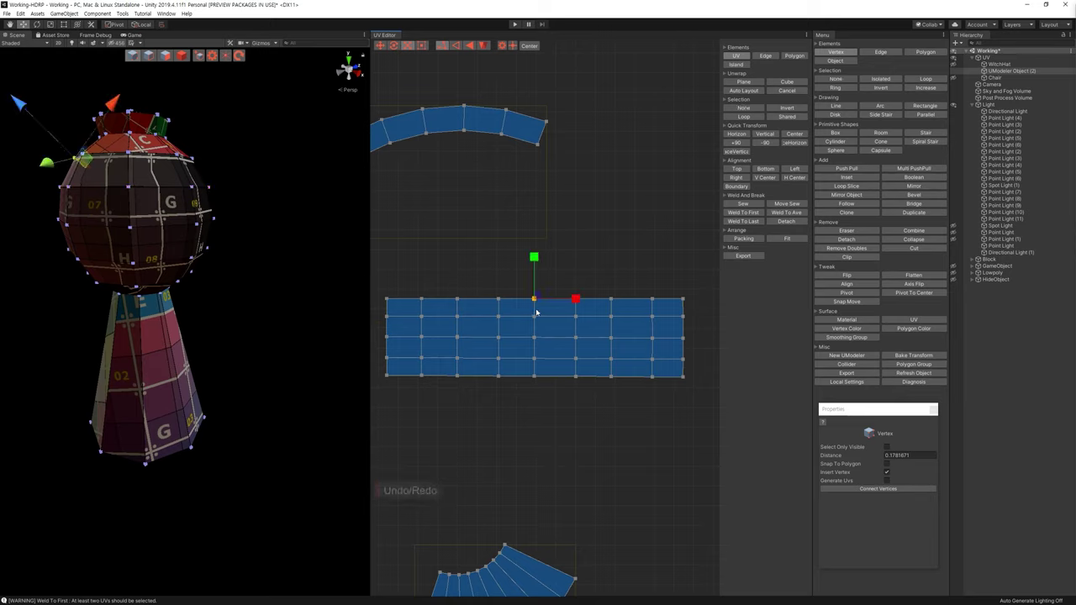
# Move the strip's end vertex column onto its right edge and view all UV islands
pyautogui.moveTo(384, 349); pyautogui.dragTo(730, 368)
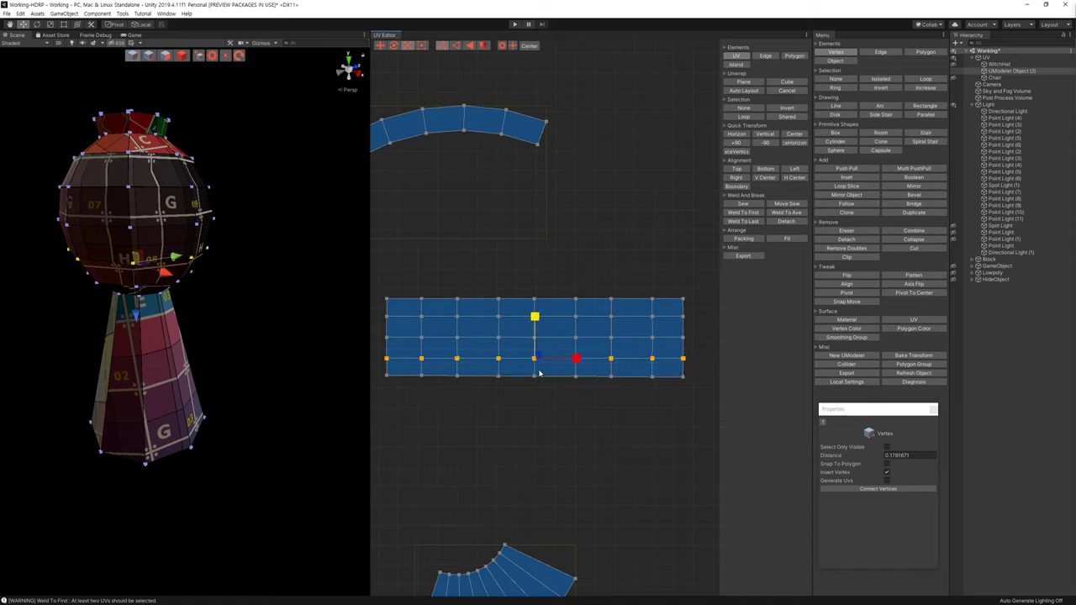
pyautogui.moveTo(375, 371)
pyautogui.mouseDown()
pyautogui.moveTo(676, 414)
pyautogui.moveTo(645, 295)
pyautogui.mouseUp()
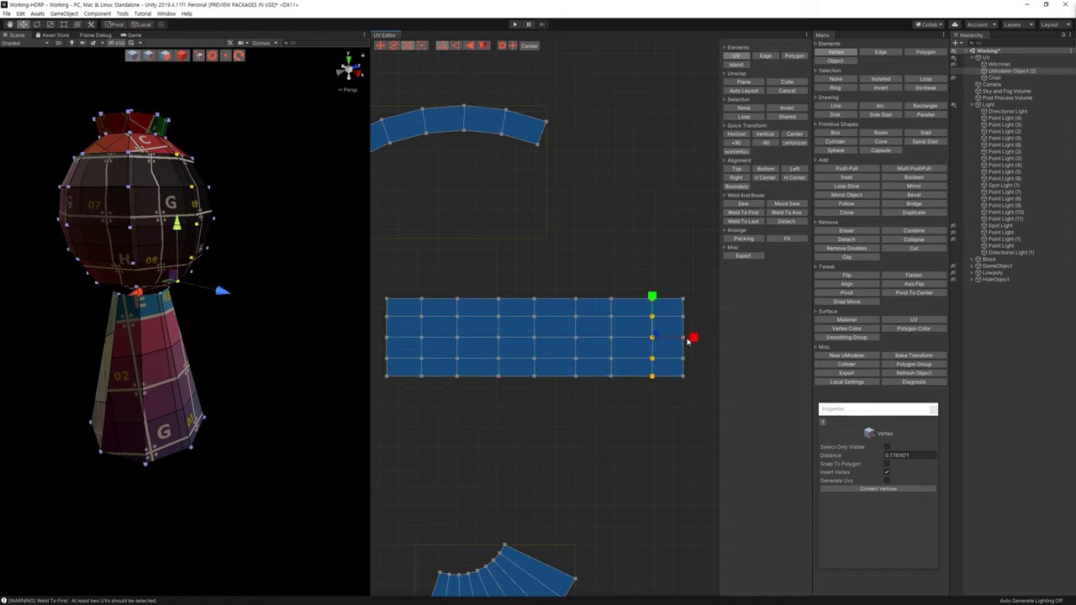
pyautogui.moveTo(670, 404); pyautogui.dragTo(699, 319)
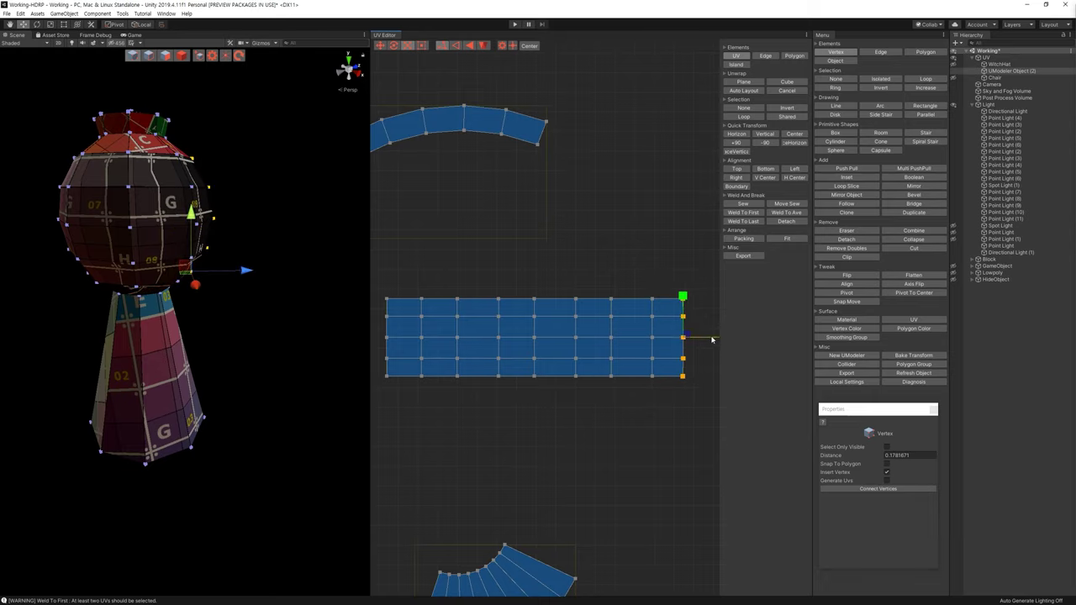
pyautogui.moveTo(711, 340); pyautogui.dragTo(619, 341, button='middle')
pyautogui.moveTo(522, 372)
pyautogui.mouseDown(button='middle')
pyautogui.moveTo(619, 326)
pyautogui.moveTo(664, 337)
pyautogui.mouseUp(button='middle')
pyautogui.scroll(-2, 572, 336)
# In Polygon mode, zoom the UV Editor out and box-select every road and tower UV island
pyautogui.press('3')
pyautogui.moveTo(478, 336); pyautogui.dragTo(588, 435)
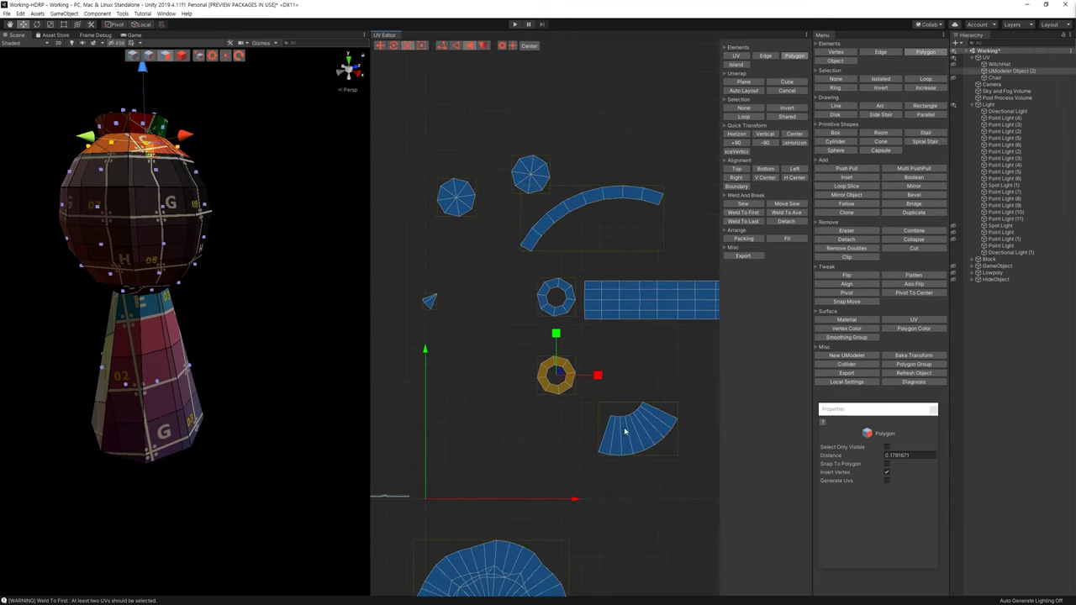
pyautogui.scroll(-3, 639, 424)
pyautogui.click(638, 431)
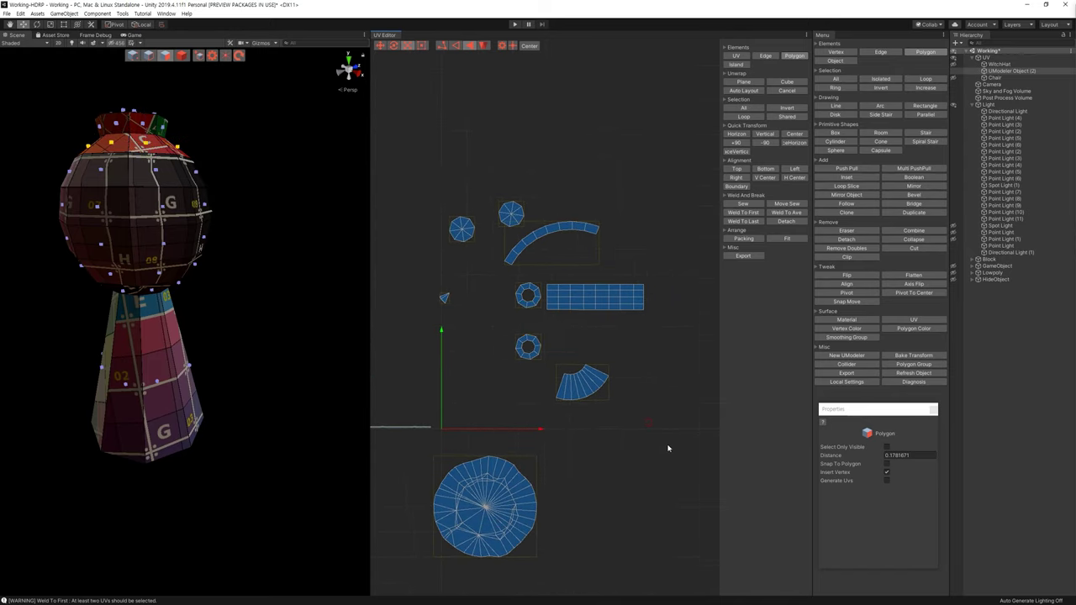
pyautogui.scroll(-5, 664, 437)
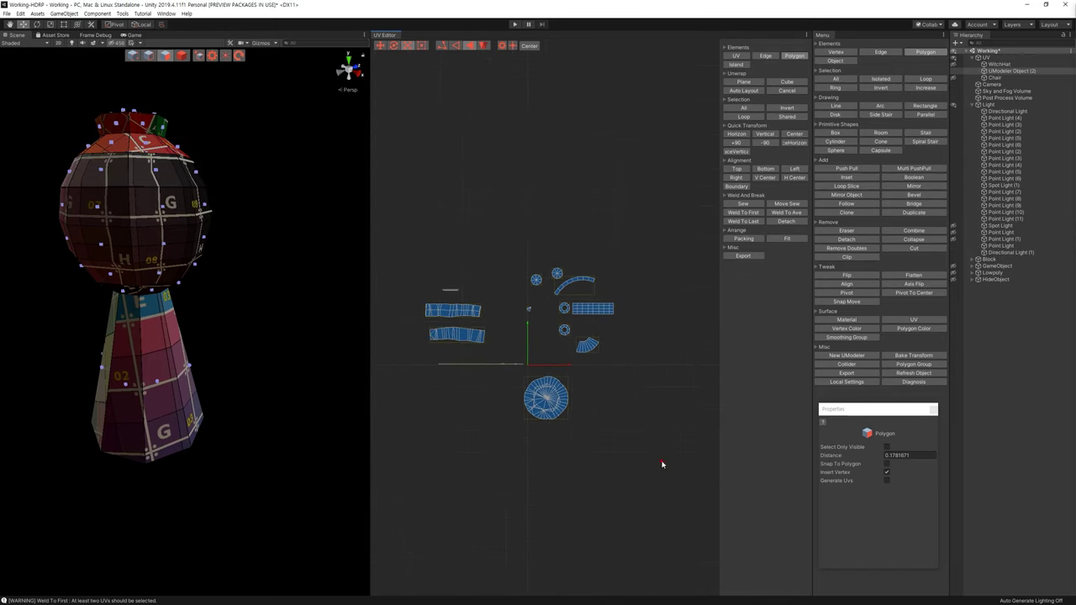
pyautogui.moveTo(662, 463); pyautogui.dragTo(343, 224)
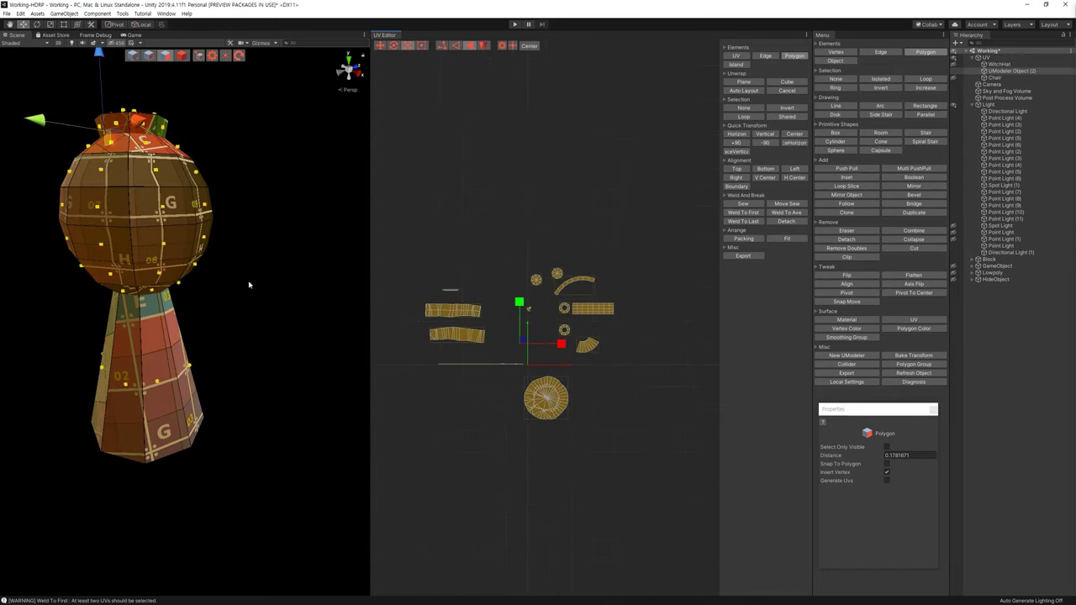
# Clear the selection and box-select the long side-edge strip islands
pyautogui.scroll(-5, 257, 284)
pyautogui.click(273, 339)
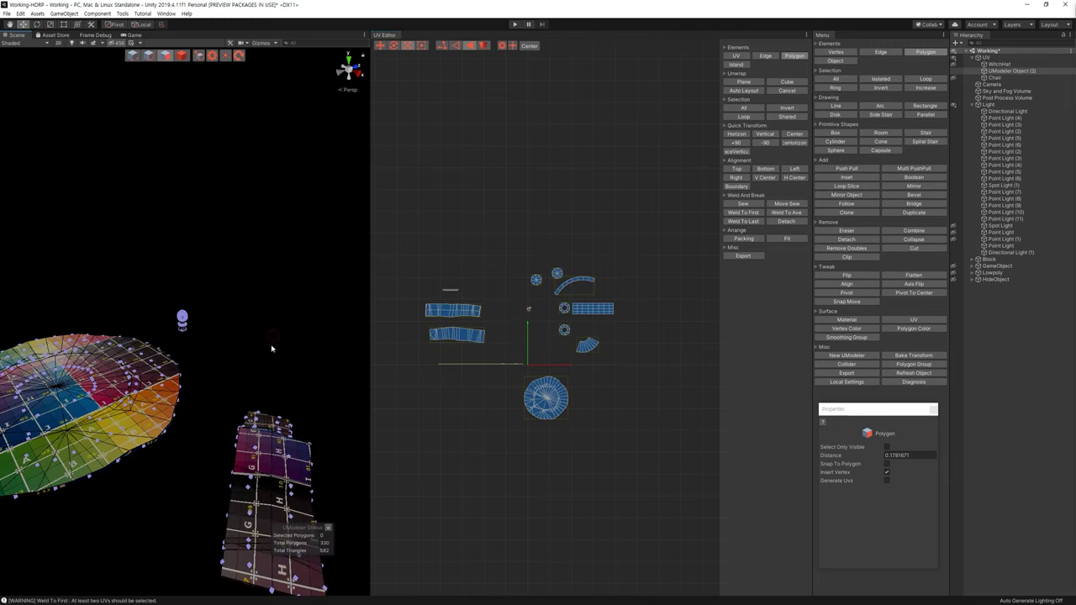
pyautogui.scroll(5, 176, 371)
pyautogui.scroll(-6, 175, 371)
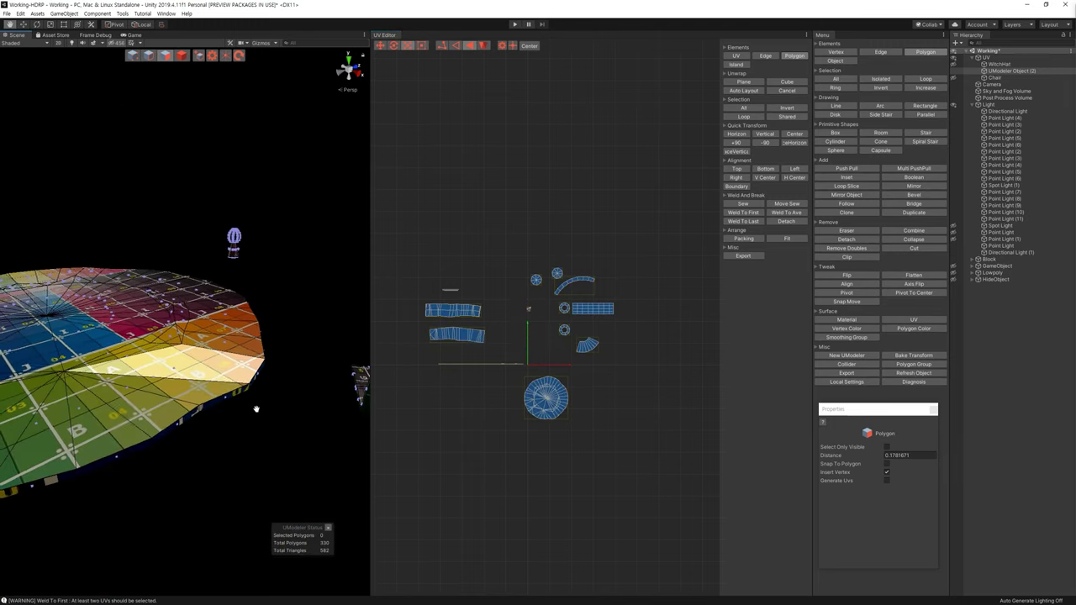
pyautogui.scroll(2, 215, 363)
pyautogui.scroll(3, 215, 364)
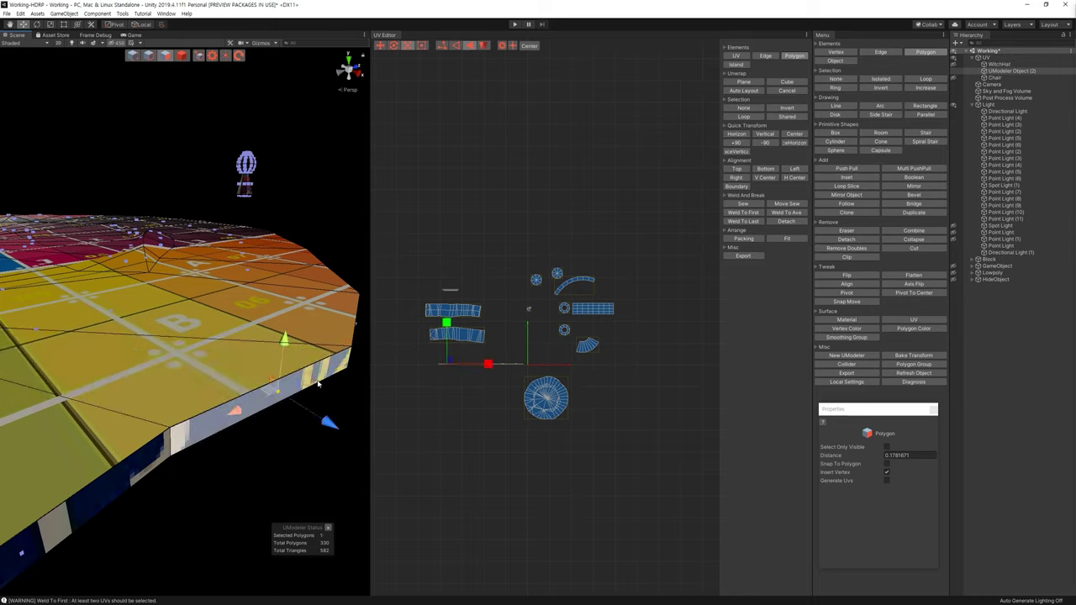
pyautogui.moveTo(412, 355); pyautogui.dragTo(536, 374)
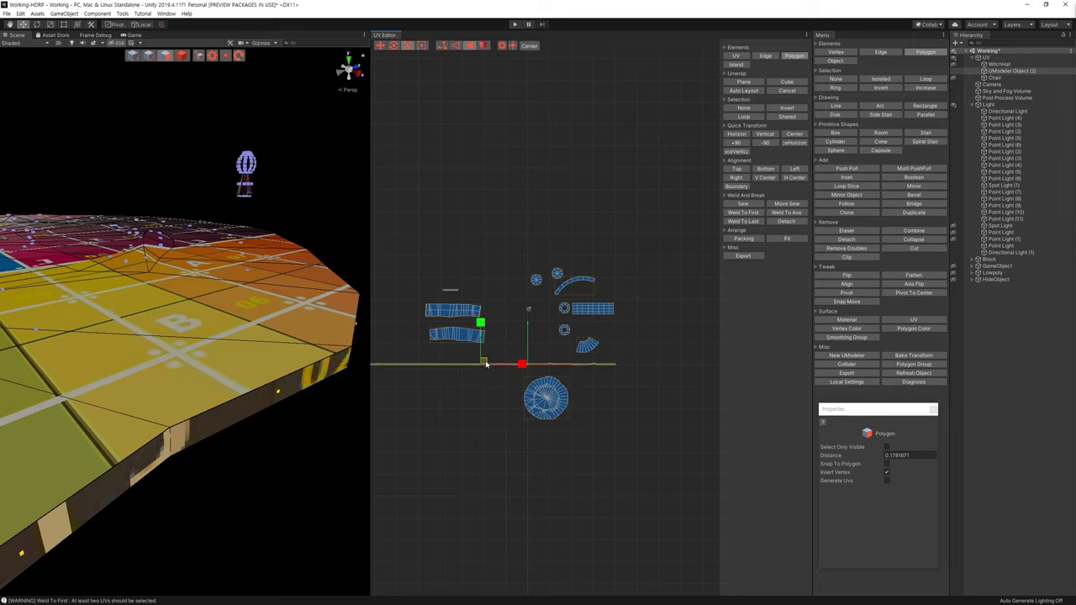
pyautogui.moveTo(486, 363); pyautogui.dragTo(487, 365)
# Slide the side-edge UV strip right, then down below the other islands
pyautogui.press('w')
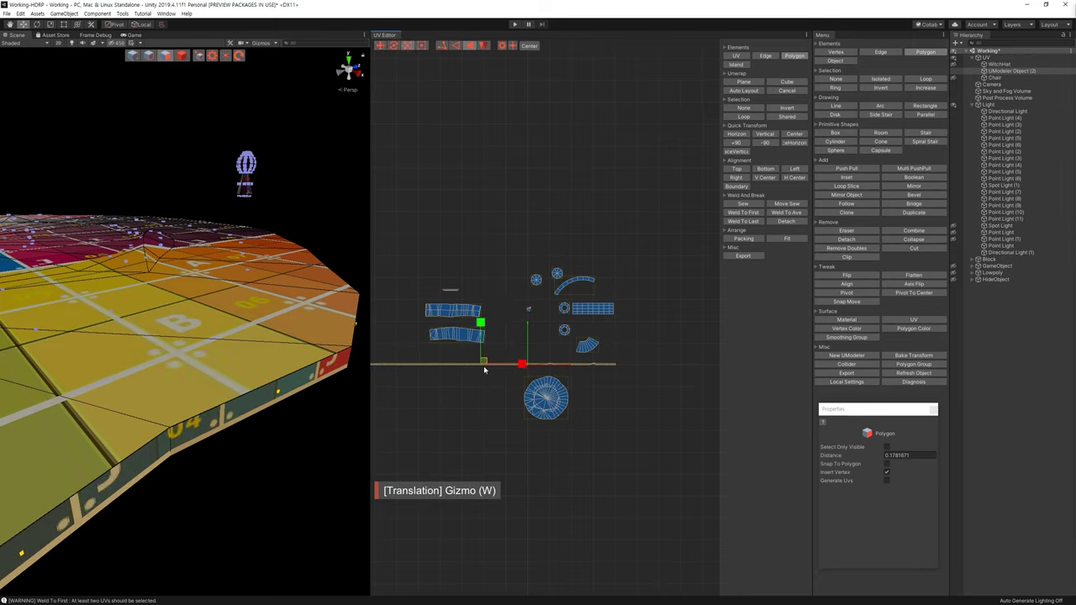
pyautogui.press('r')
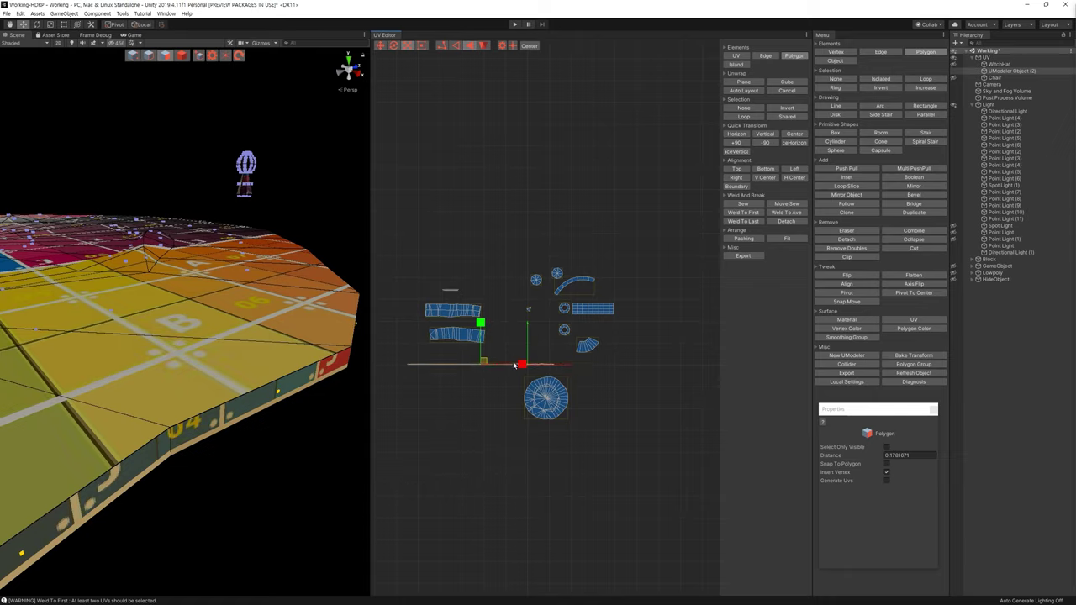
pyautogui.moveTo(200, 384)
pyautogui.mouseDown(button='right')
pyautogui.moveTo(276, 383)
pyautogui.moveTo(233, 384)
pyautogui.mouseUp(button='right')
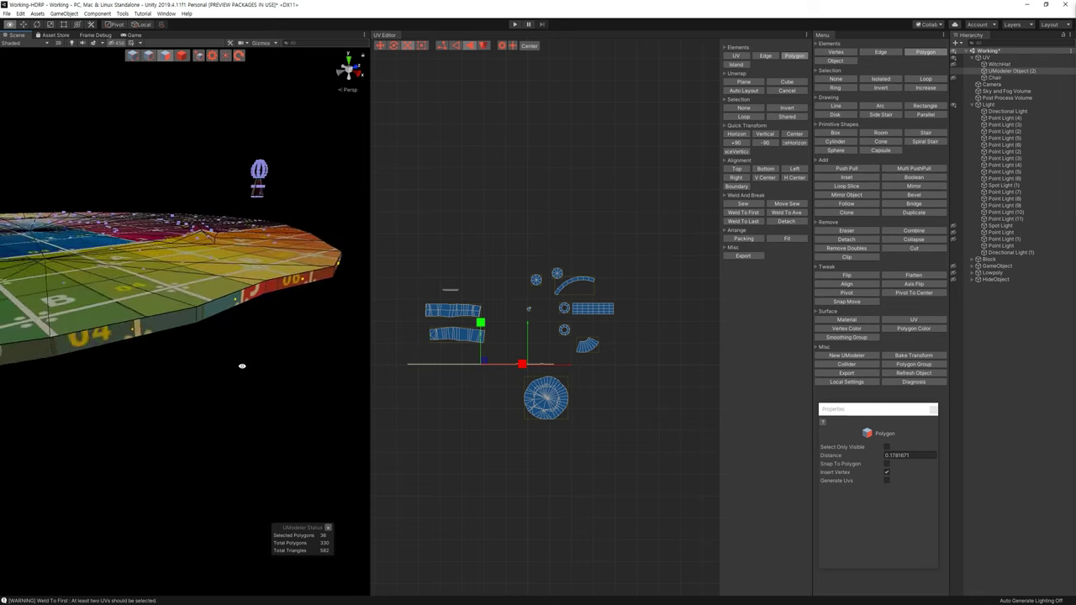
pyautogui.press('w')
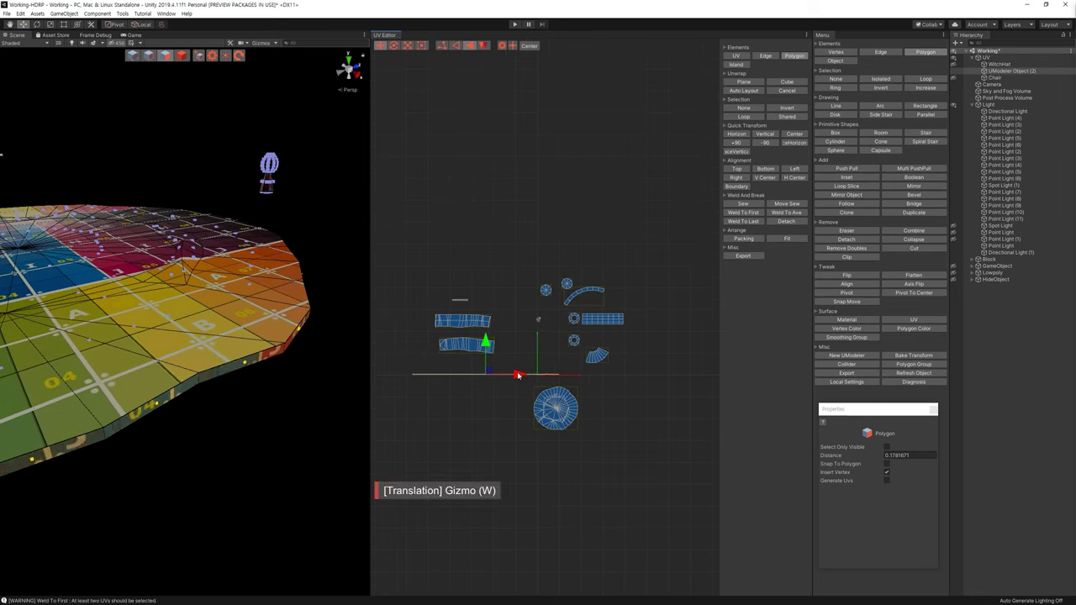
pyautogui.moveTo(517, 375); pyautogui.dragTo(642, 377)
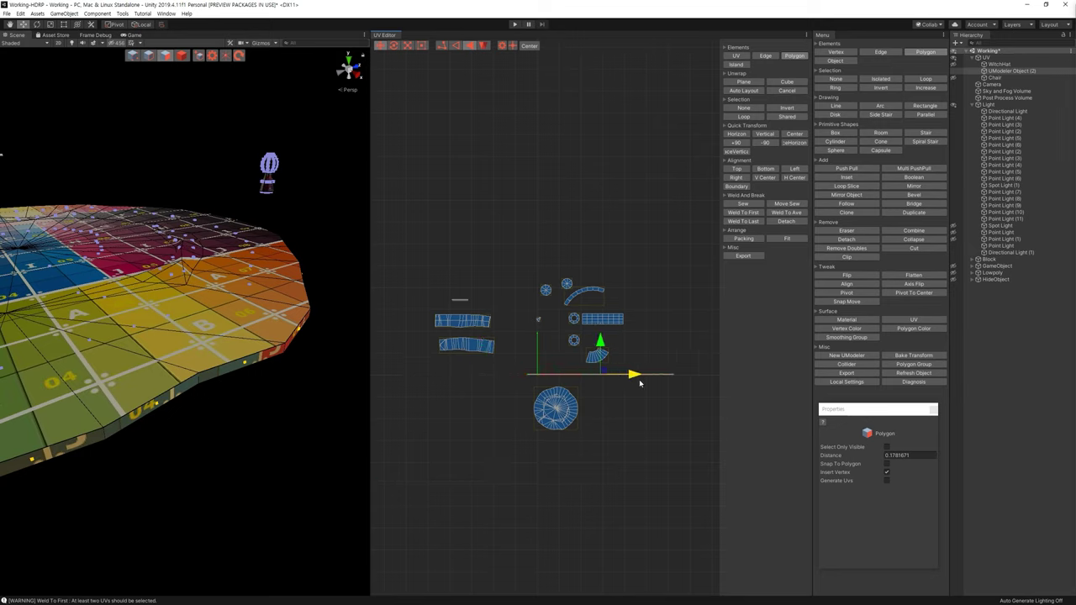
pyautogui.scroll(1, 648, 406)
pyautogui.scroll(1, 607, 351)
pyautogui.scroll(1, 550, 343)
pyautogui.scroll(2, 550, 344)
pyautogui.moveTo(550, 344); pyautogui.dragTo(590, 309, button='middle')
pyautogui.scroll(1, 640, 308)
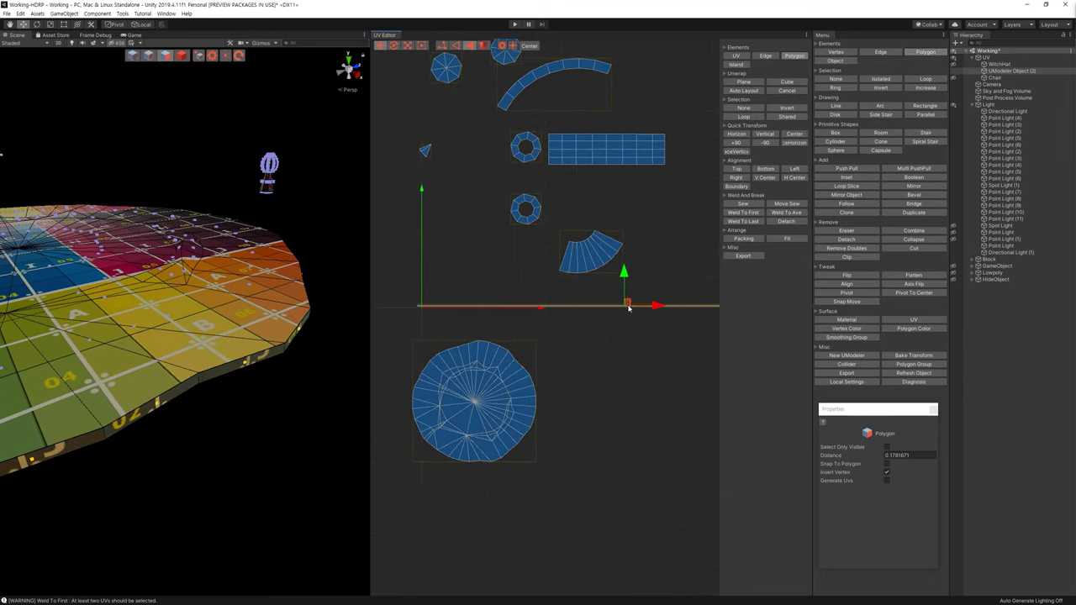
pyautogui.moveTo(629, 305); pyautogui.dragTo(624, 330)
# Reselect the horizontal edge strip and frame it in the UV view
pyautogui.click(390, 303)
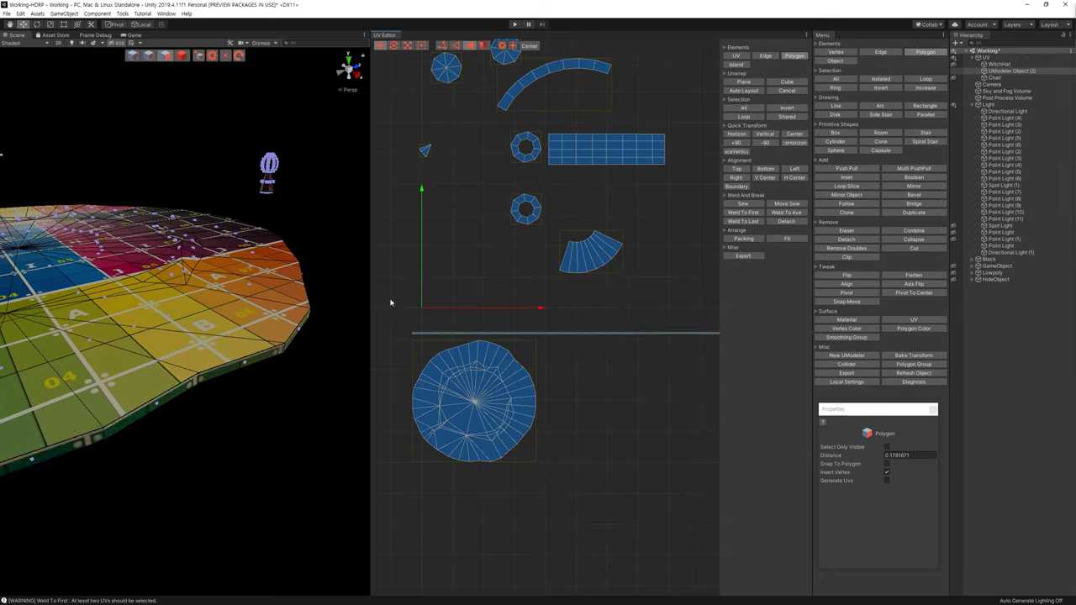
pyautogui.moveTo(592, 353); pyautogui.dragTo(465, 333, button='middle')
pyautogui.scroll(-1, 464, 334)
pyautogui.moveTo(431, 325); pyautogui.dragTo(677, 368)
pyautogui.press('f')
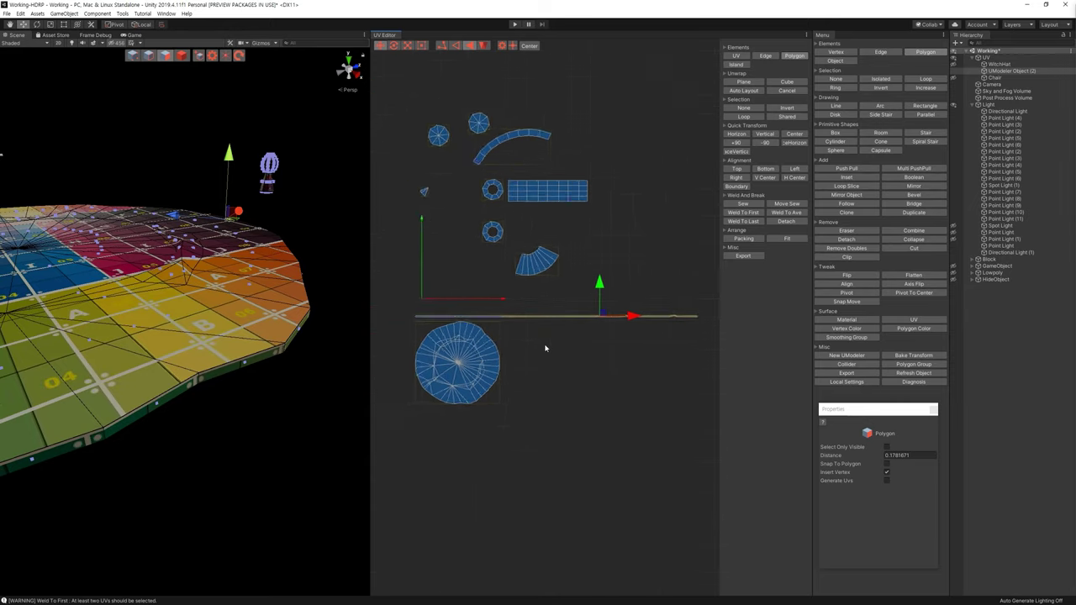
pyautogui.scroll(-2, 545, 348)
pyautogui.moveTo(547, 350); pyautogui.dragTo(571, 401, button='middle')
pyautogui.scroll(-1, 582, 405)
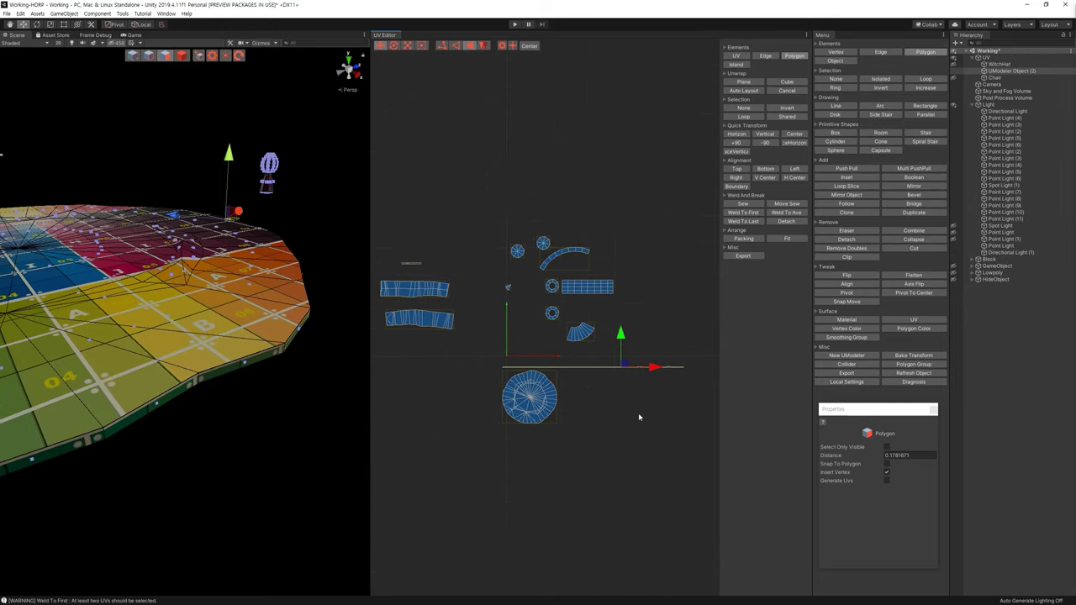
pyautogui.moveTo(453, 332); pyautogui.dragTo(460, 383, button='middle')
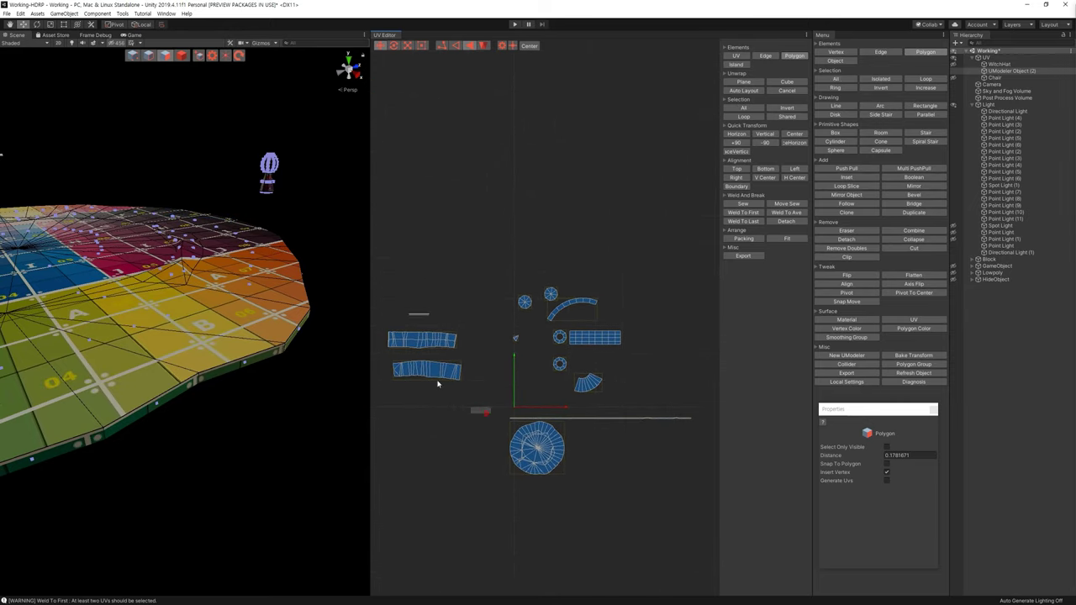
# Box-select both road strips on the left and frame them
pyautogui.moveTo(492, 418); pyautogui.dragTo(372, 309)
pyautogui.moveTo(494, 424)
pyautogui.mouseDown()
pyautogui.moveTo(388, 330)
pyautogui.moveTo(395, 274)
pyautogui.mouseUp()
pyautogui.press('f')
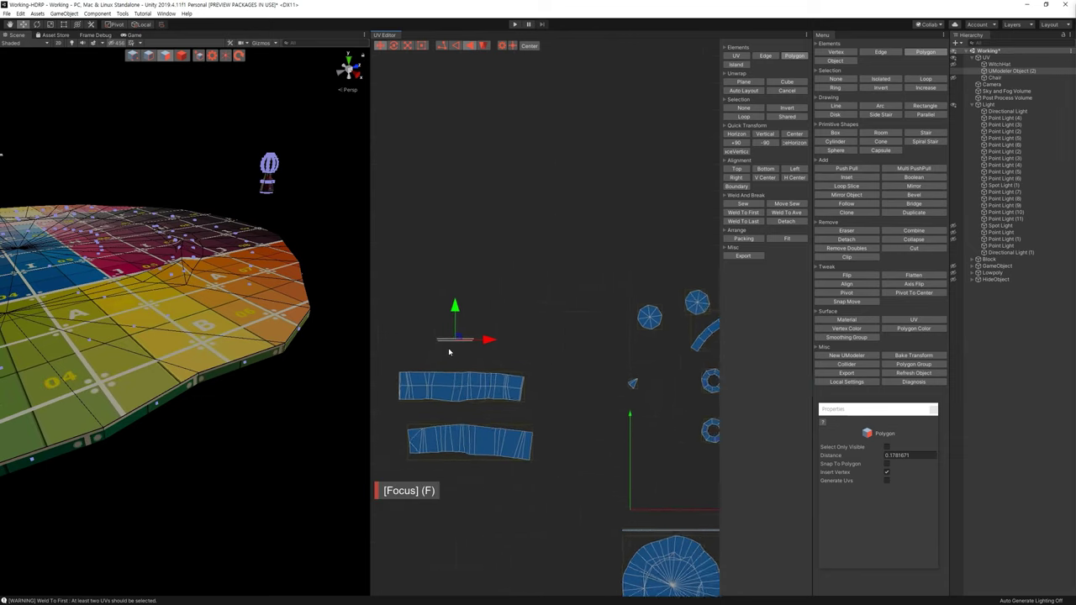
# Select the thin UV strip, try stretching it horizontally, and undo the stretch
pyautogui.press('f')
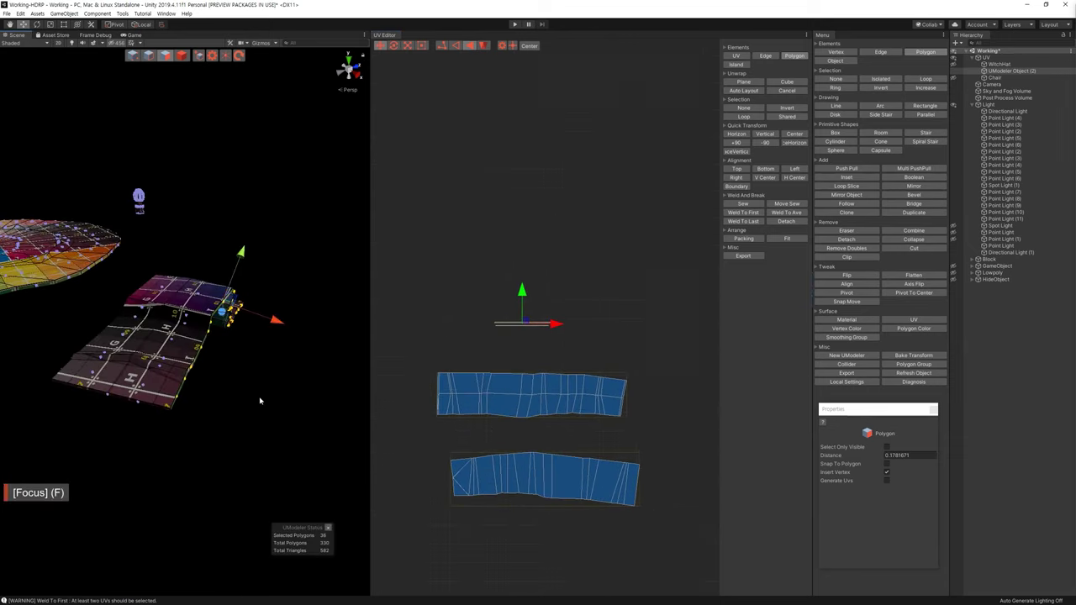
pyautogui.keyDown('alt'); pyautogui.moveTo(260, 401); pyautogui.dragTo(210, 395); pyautogui.keyUp('alt')
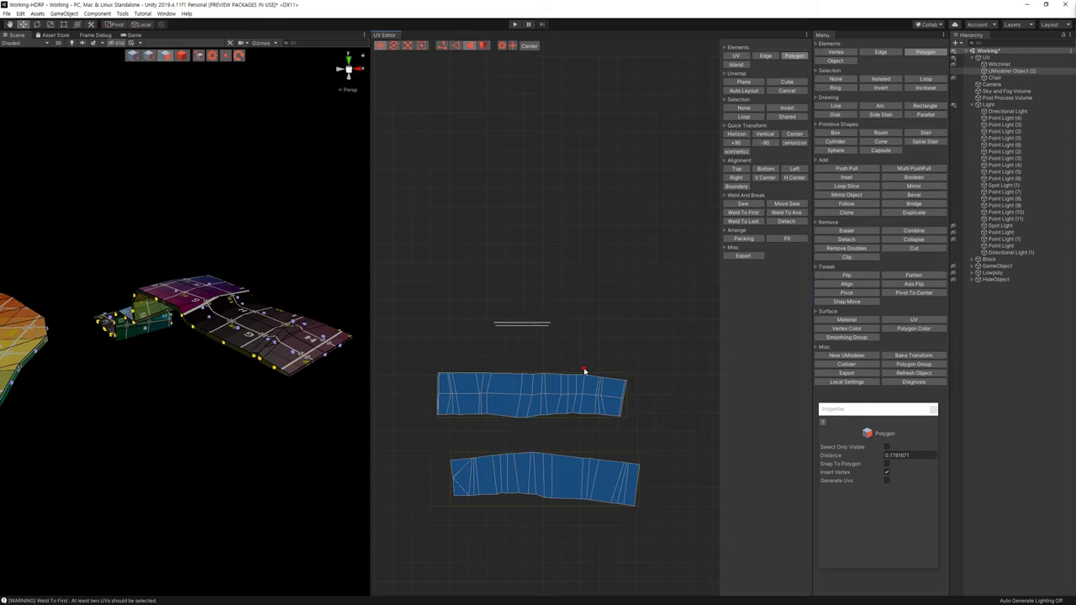
pyautogui.scroll(1, 584, 371)
pyautogui.scroll(2, 491, 322)
pyautogui.press('w')
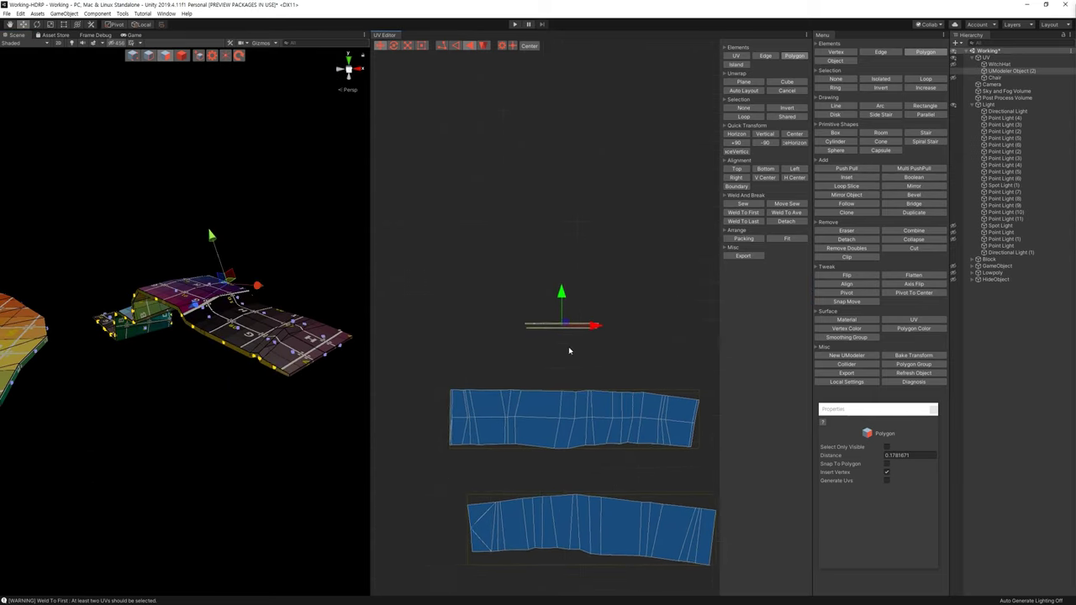
pyautogui.scroll(2, 569, 350)
pyautogui.scroll(1, 566, 352)
pyautogui.moveTo(645, 376); pyautogui.dragTo(427, 342)
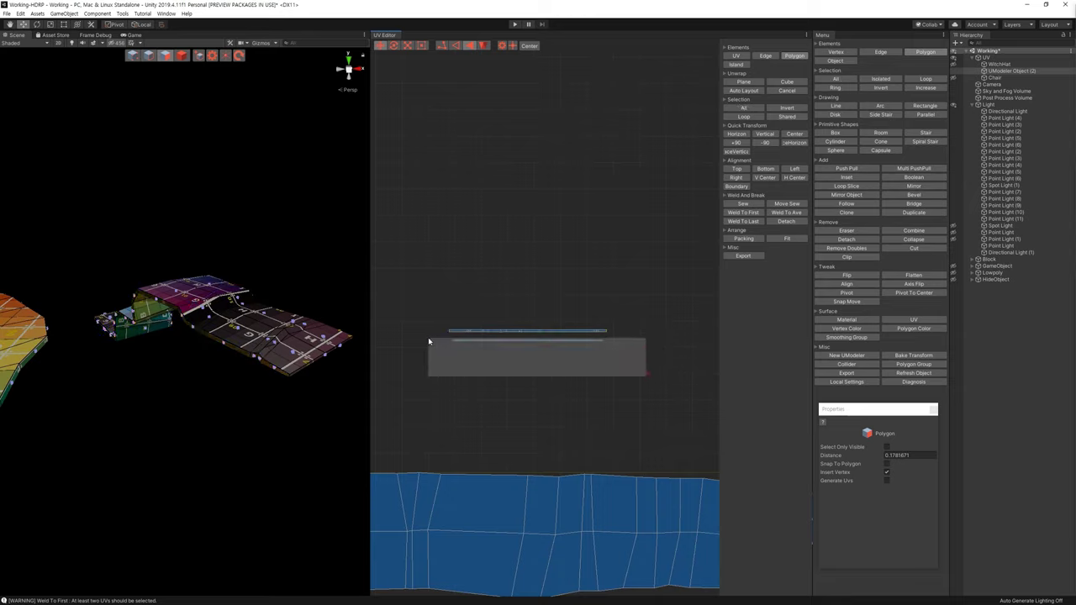
pyautogui.press('r')
pyautogui.moveTo(528, 340); pyautogui.dragTo(535, 342)
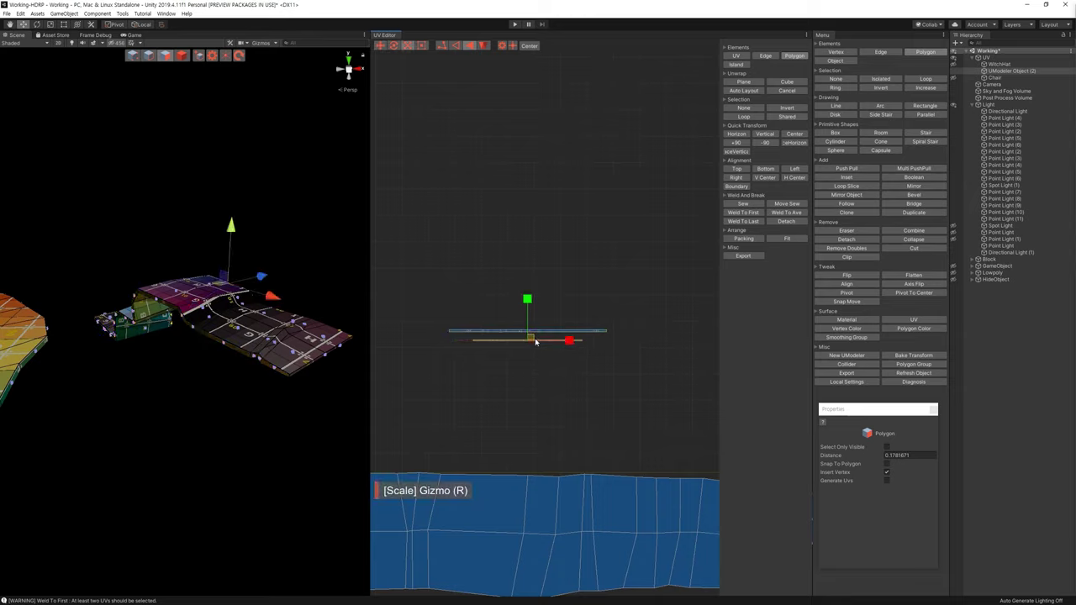
pyautogui.hotkey('ctrl', 'z')
# Reselect the thin strips, ending with the lower thin strip selected
pyautogui.moveTo(442, 313); pyautogui.dragTo(620, 339)
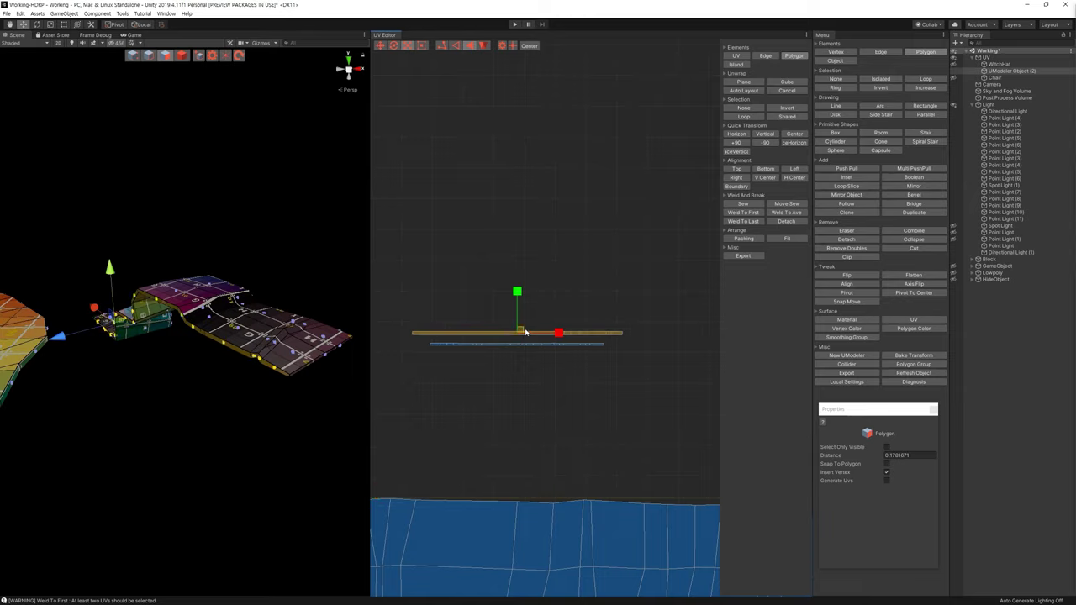
pyautogui.scroll(3, 526, 333)
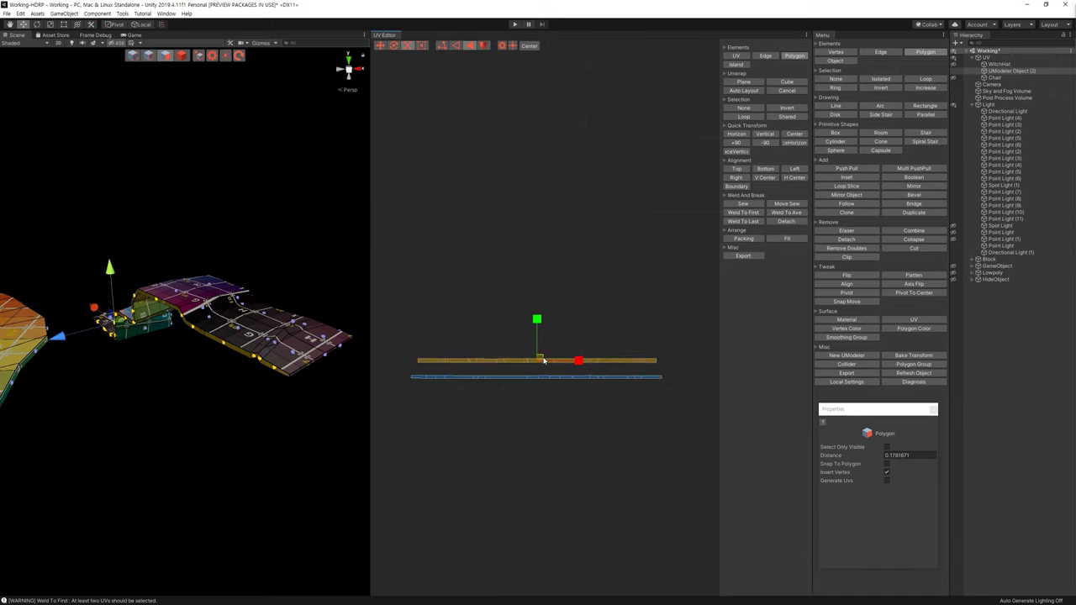
pyautogui.click(583, 362)
pyautogui.hotkey('ctrl', 'z')
pyautogui.hotkey('ctrl', 'z')
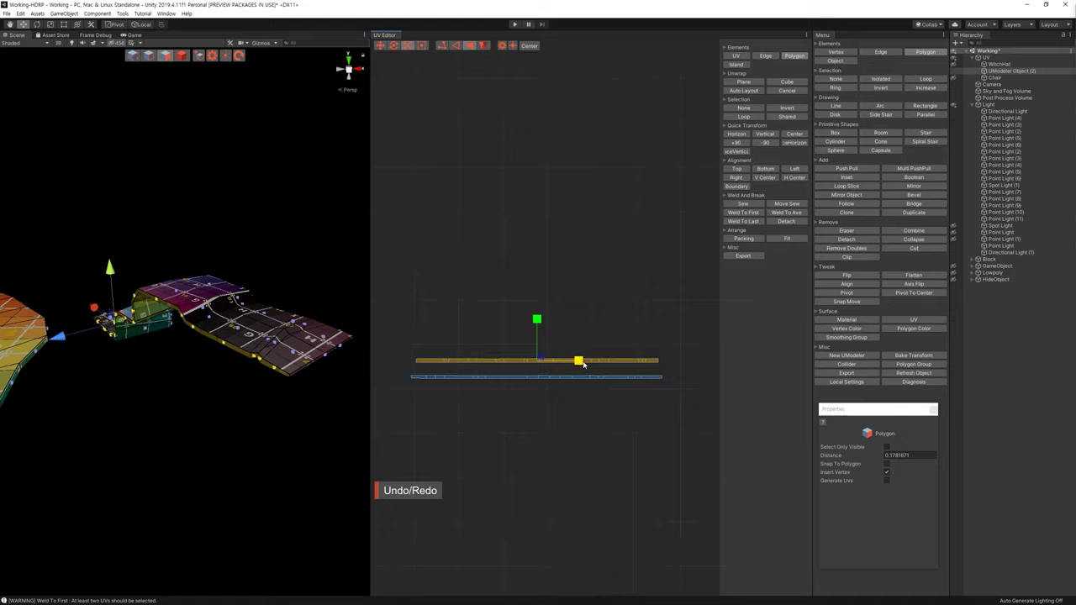
pyautogui.click(538, 330)
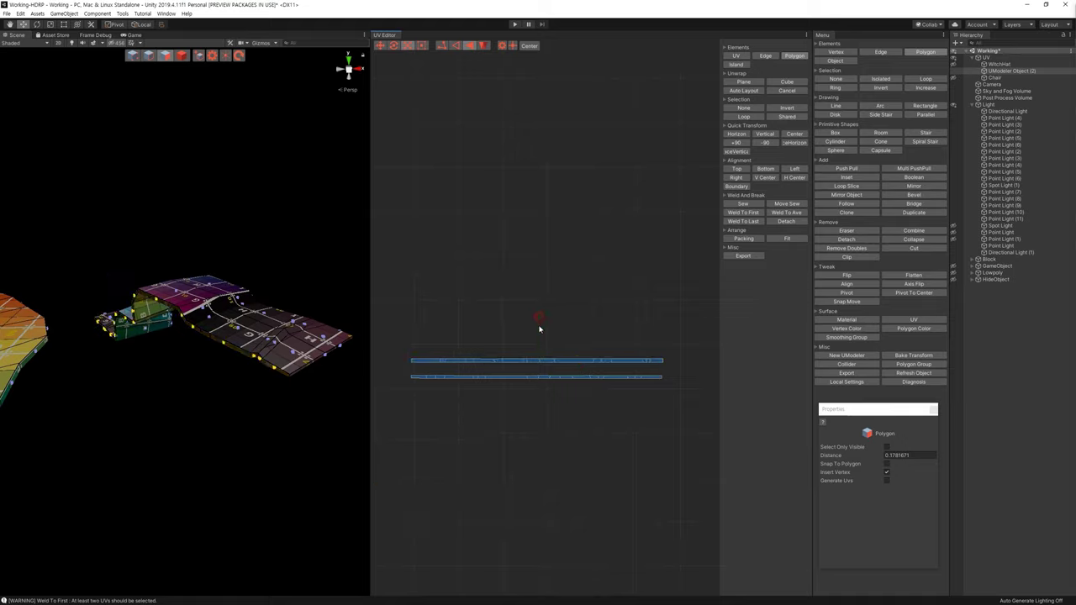
pyautogui.moveTo(401, 340); pyautogui.dragTo(643, 367)
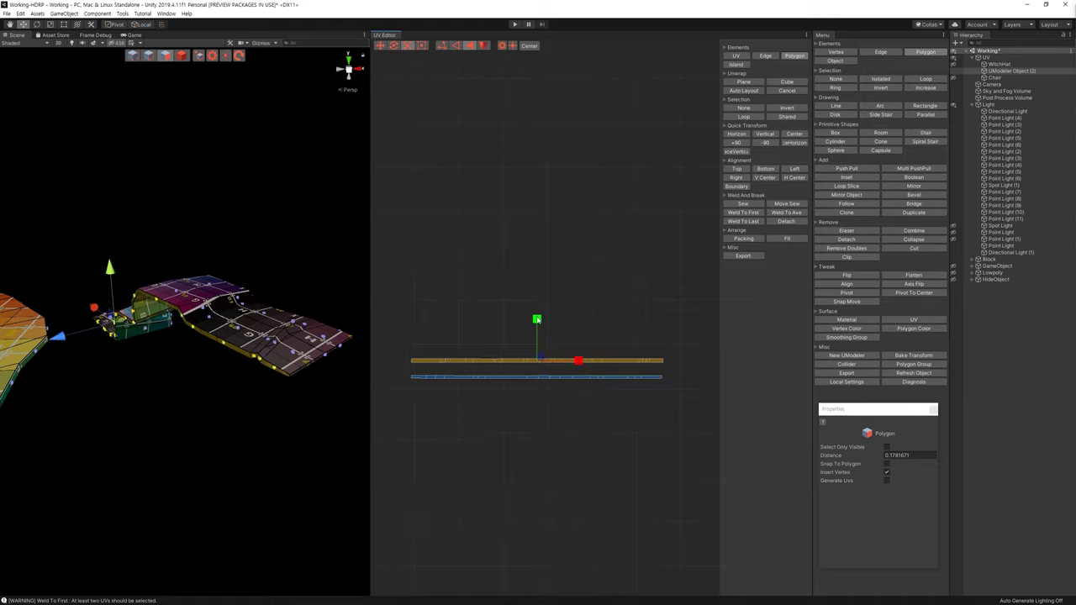
pyautogui.click(537, 323)
pyautogui.moveTo(412, 343); pyautogui.dragTo(703, 370)
pyautogui.moveTo(663, 423); pyautogui.dragTo(413, 367)
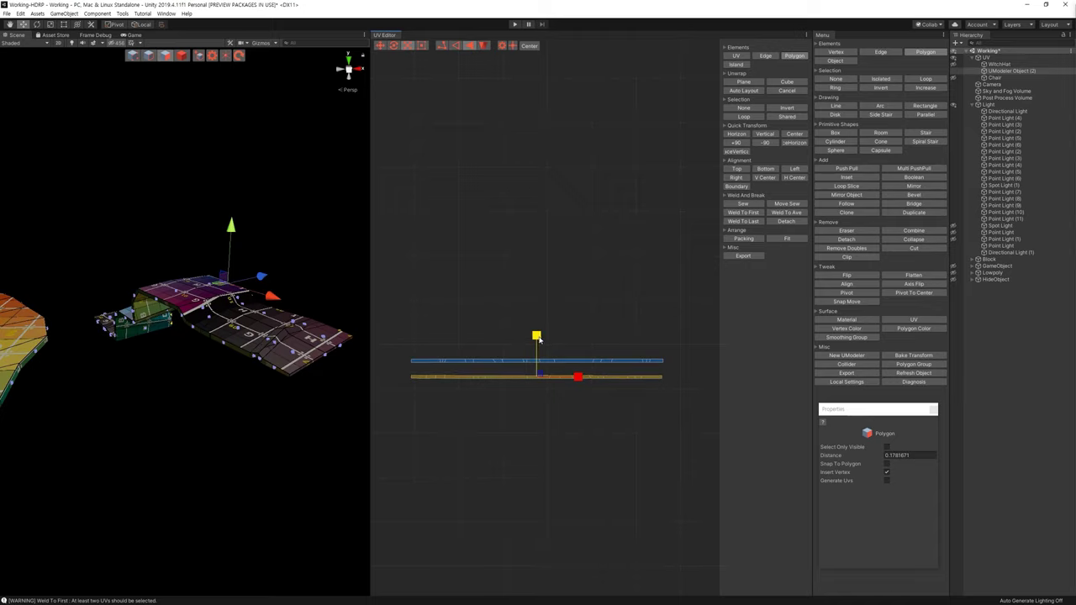
pyautogui.scroll(-5, 474, 384)
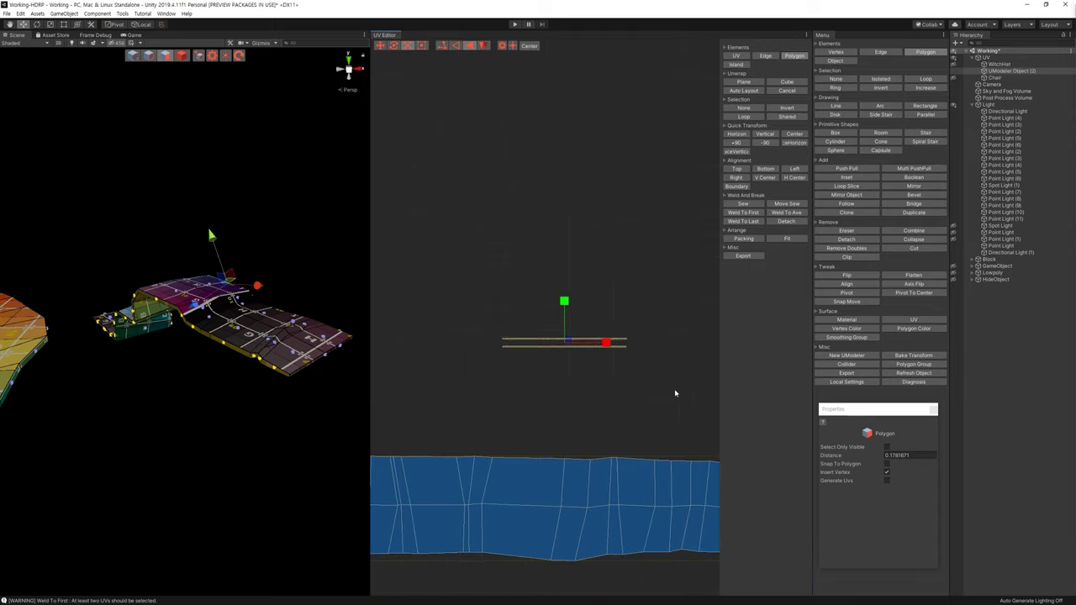
# Stretch the selected thin edge strips wider
pyautogui.scroll(-3, 674, 392)
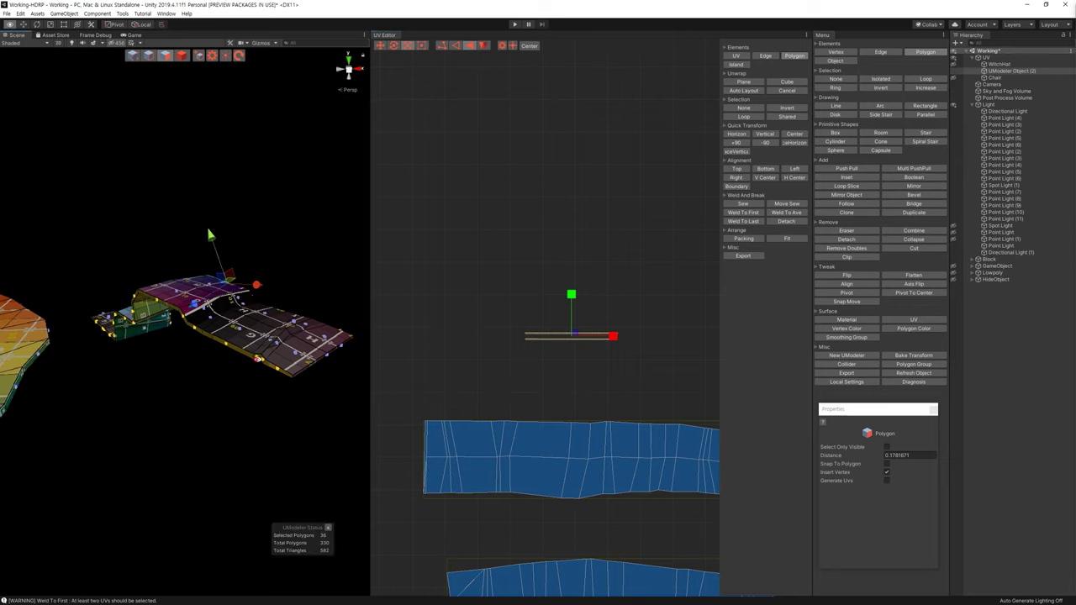
pyautogui.scroll(3, 336, 384)
pyautogui.keyDown('alt'); pyautogui.moveTo(336, 384); pyautogui.dragTo(291, 373); pyautogui.keyUp('alt')
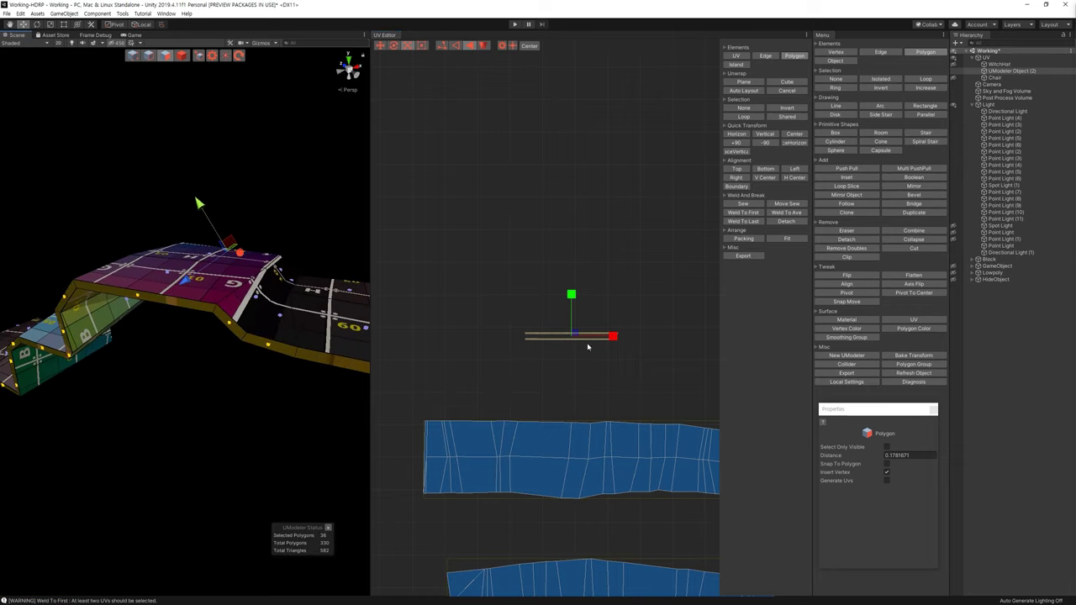
pyautogui.moveTo(587, 346); pyautogui.dragTo(590, 323)
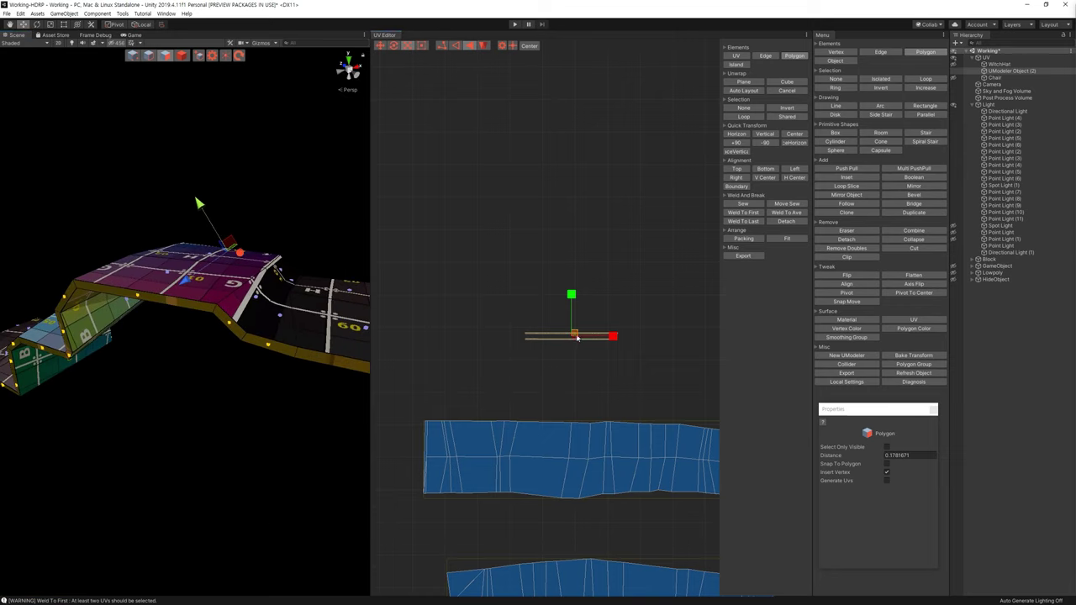
pyautogui.moveTo(336, 319)
pyautogui.keyDown('alt'); pyautogui.mouseDown()
pyautogui.moveTo(296, 294)
pyautogui.moveTo(425, 471)
pyautogui.moveTo(283, 375)
pyautogui.moveTo(254, 377)
pyautogui.moveTo(383, 387)
pyautogui.mouseUp(); pyautogui.keyUp('alt')
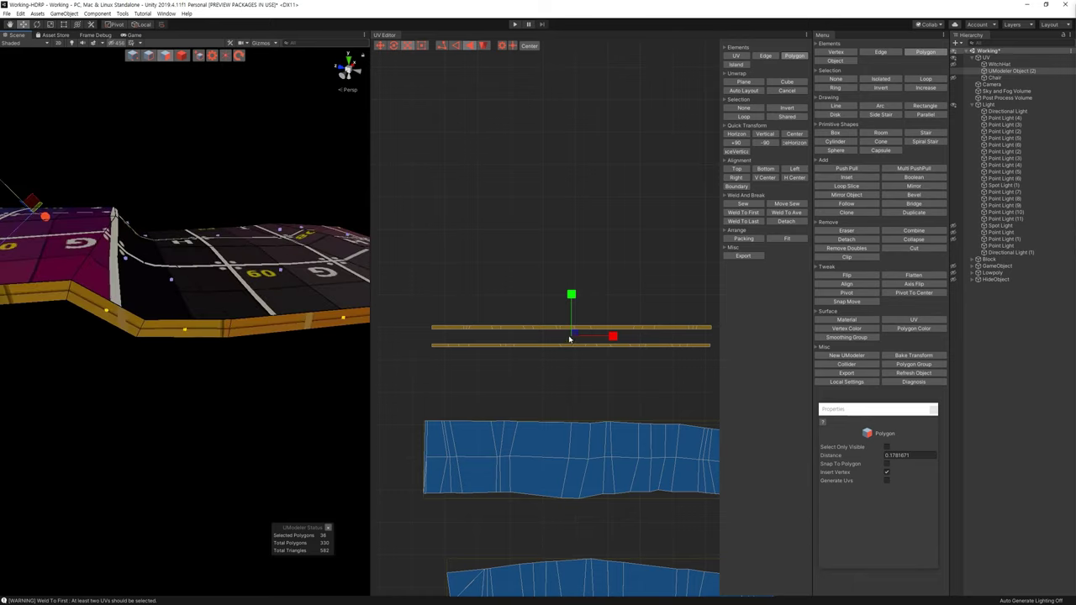
pyautogui.moveTo(576, 335); pyautogui.dragTo(584, 331)
# Move the edge strips to sit just above the upper road strip
pyautogui.press('w')
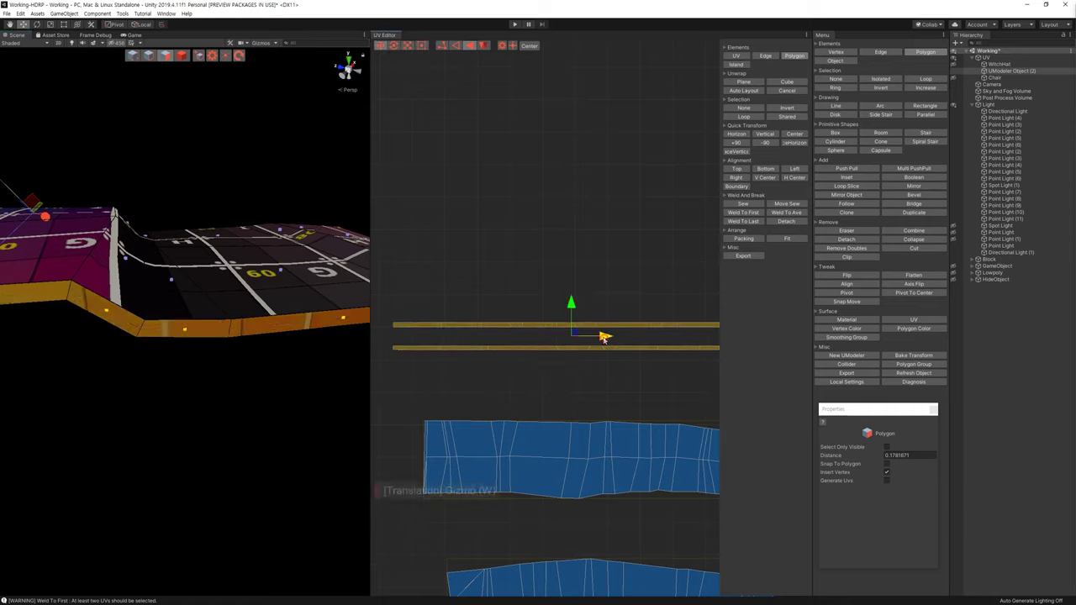
pyautogui.moveTo(603, 338); pyautogui.dragTo(595, 338)
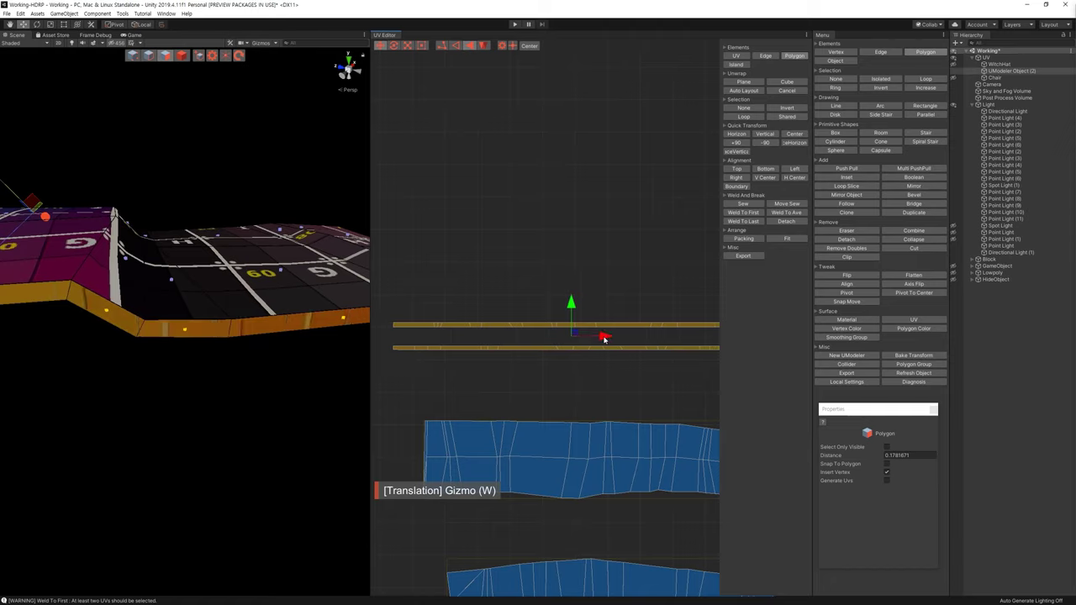
pyautogui.moveTo(603, 338); pyautogui.dragTo(609, 339)
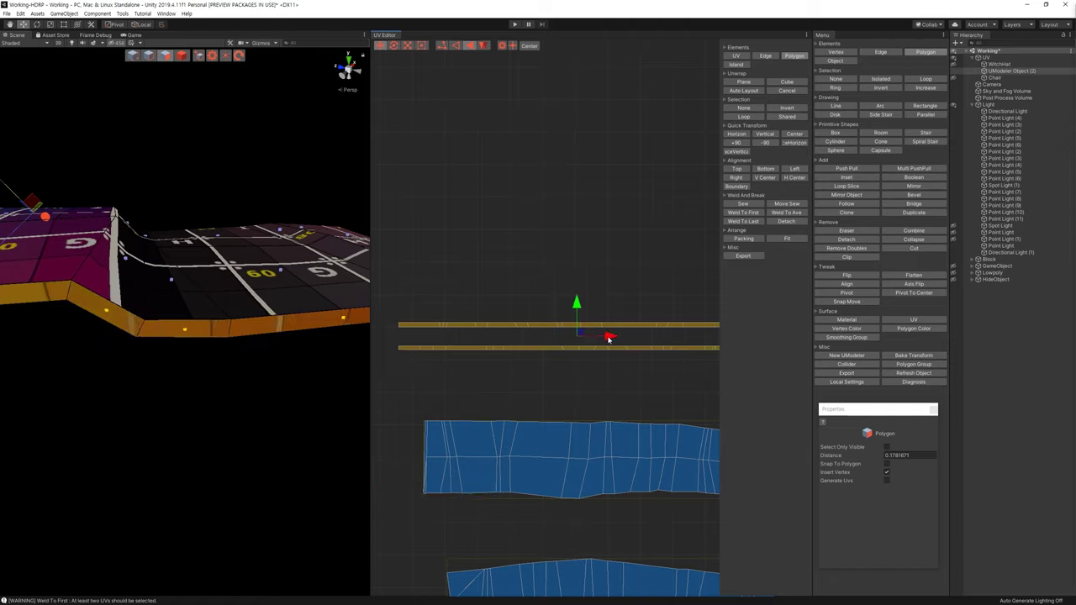
pyautogui.moveTo(609, 337); pyautogui.dragTo(612, 339)
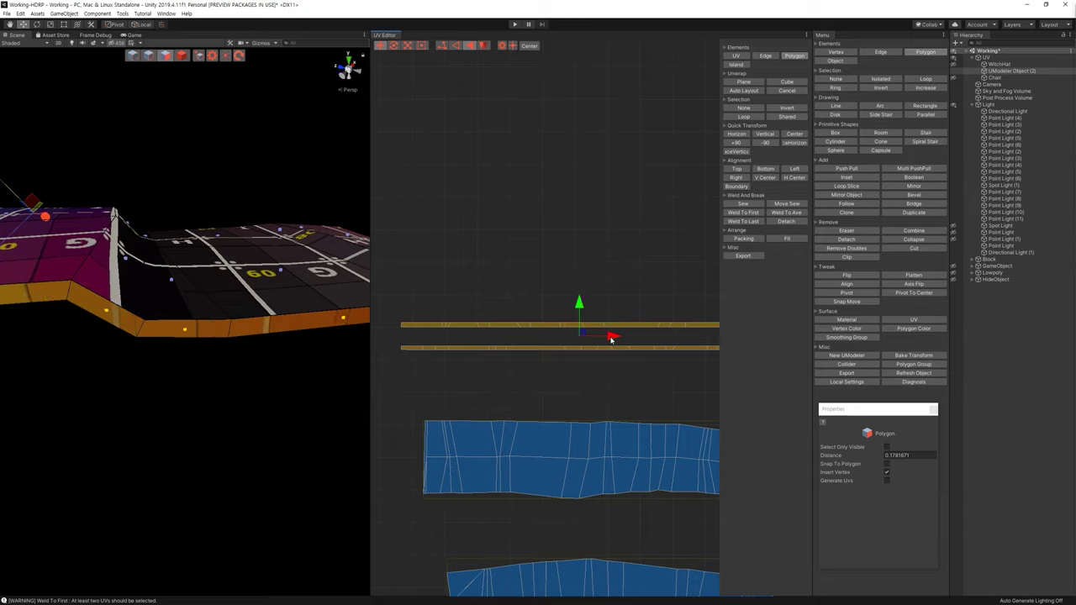
pyautogui.scroll(-5, 537, 378)
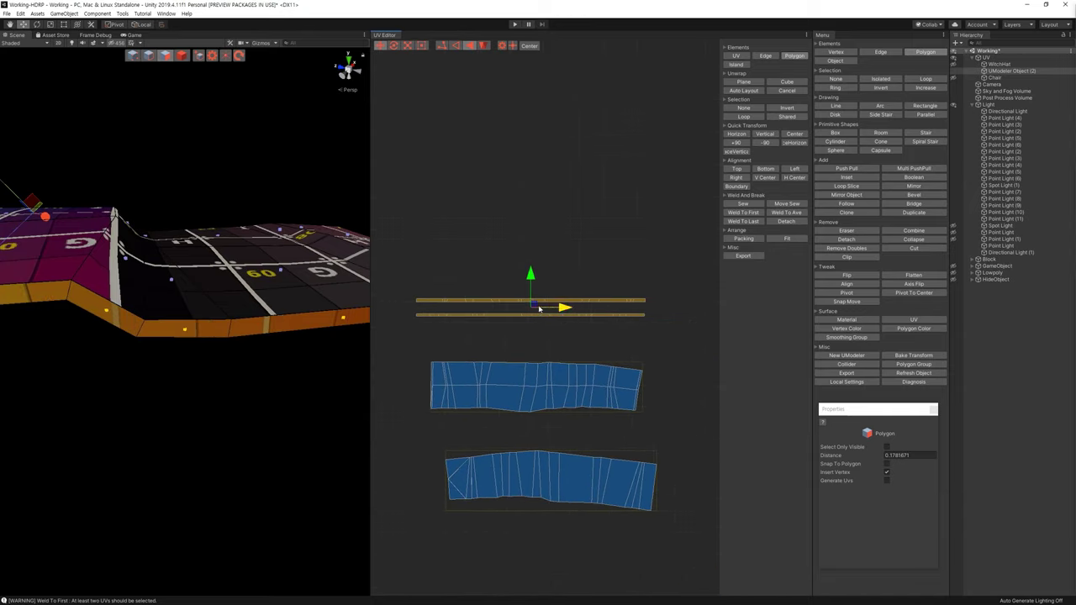
pyautogui.moveTo(532, 303); pyautogui.dragTo(548, 342)
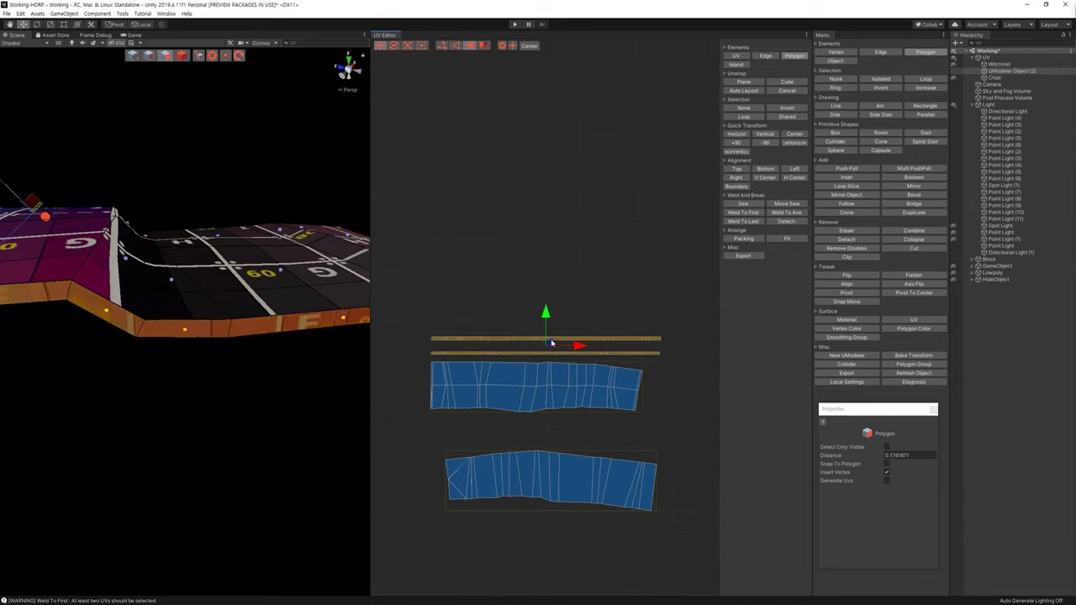
pyautogui.click(646, 349)
# Select the lower wide road strip and shrink it around its centre
pyautogui.moveTo(674, 345); pyautogui.dragTo(427, 280)
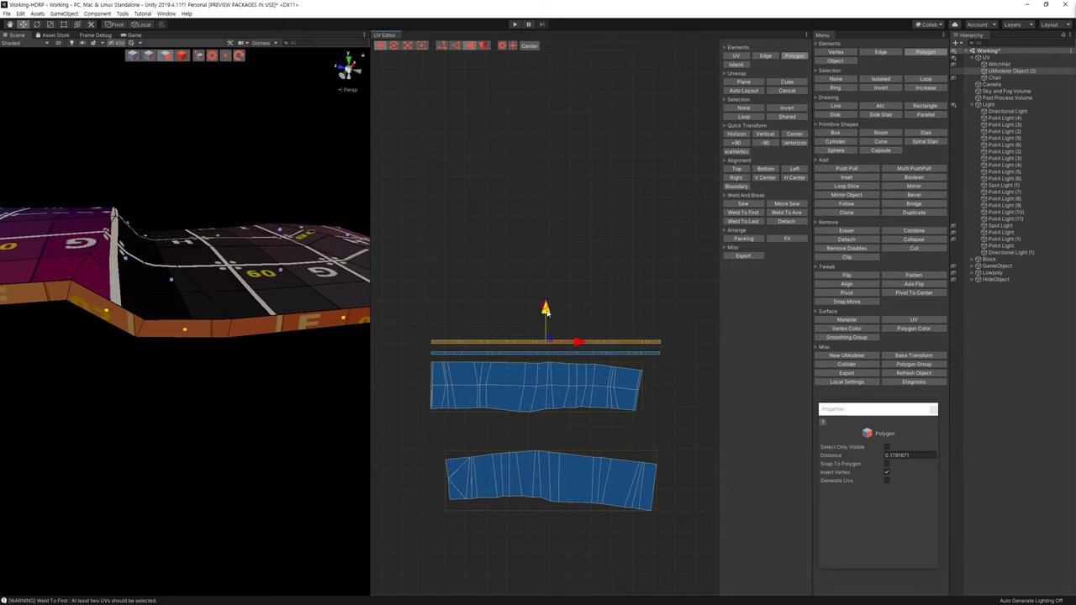
pyautogui.moveTo(673, 528); pyautogui.dragTo(427, 449)
pyautogui.moveTo(295, 389)
pyautogui.keyDown('alt'); pyautogui.mouseDown()
pyautogui.moveTo(262, 380)
pyautogui.moveTo(363, 435)
pyautogui.mouseUp(); pyautogui.keyUp('alt')
pyautogui.press('f')
pyautogui.press('r')
pyautogui.moveTo(555, 477); pyautogui.dragTo(581, 437, button='middle')
pyautogui.press('r')
pyautogui.press('r')
pyautogui.moveTo(581, 436); pyautogui.dragTo(589, 472)
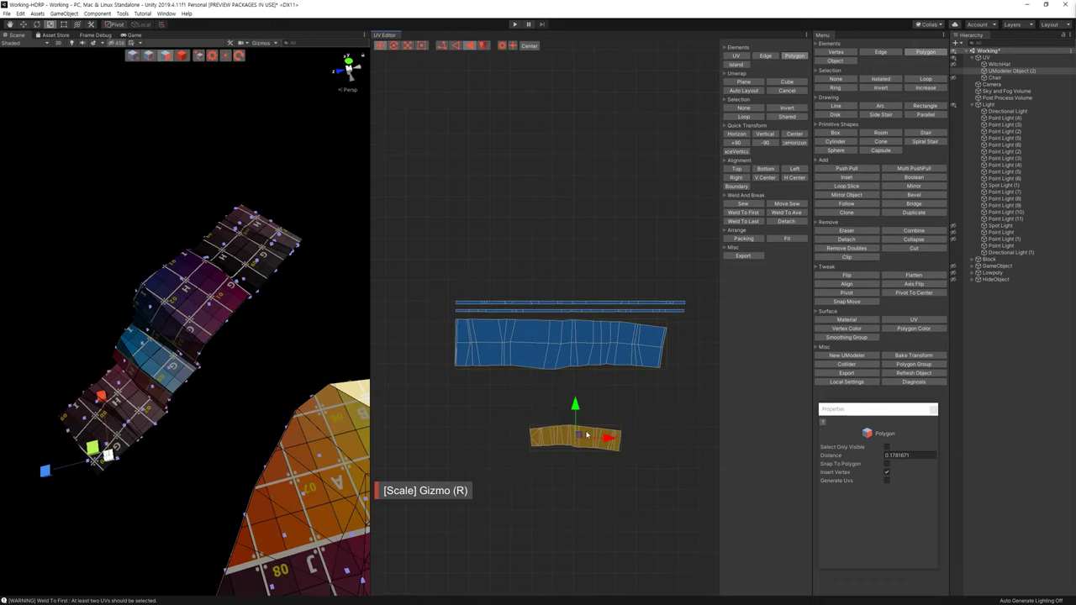
# Move the shrunk lower road strip directly under the upper one
pyautogui.press('w')
pyautogui.moveTo(587, 435); pyautogui.dragTo(513, 379)
pyautogui.click(609, 456)
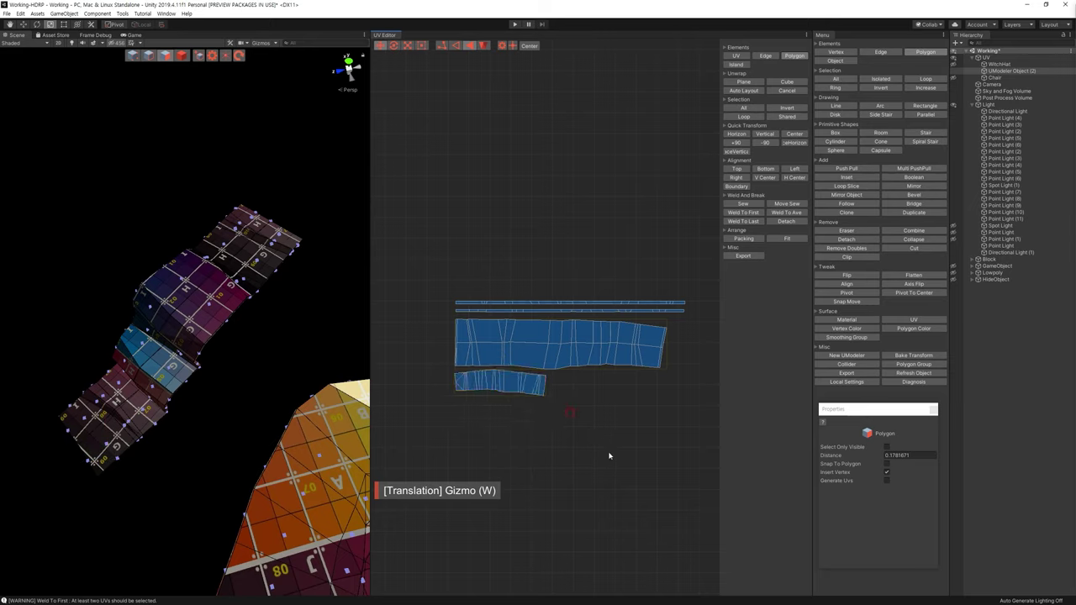
pyautogui.scroll(-2, 610, 456)
pyautogui.scroll(-1, 612, 456)
pyautogui.scroll(-2, 639, 463)
# Narrow the packed road strips slightly and move them beside the large round island
pyautogui.moveTo(638, 496); pyautogui.dragTo(595, 376, button='middle')
pyautogui.scroll(-1, 601, 336)
pyautogui.moveTo(605, 320); pyautogui.dragTo(582, 392, button='middle')
pyautogui.moveTo(571, 351); pyautogui.dragTo(470, 252)
pyautogui.moveTo(247, 345)
pyautogui.keyDown('alt'); pyautogui.mouseDown()
pyautogui.moveTo(279, 383)
pyautogui.moveTo(265, 377)
pyautogui.mouseUp(); pyautogui.keyUp('alt')
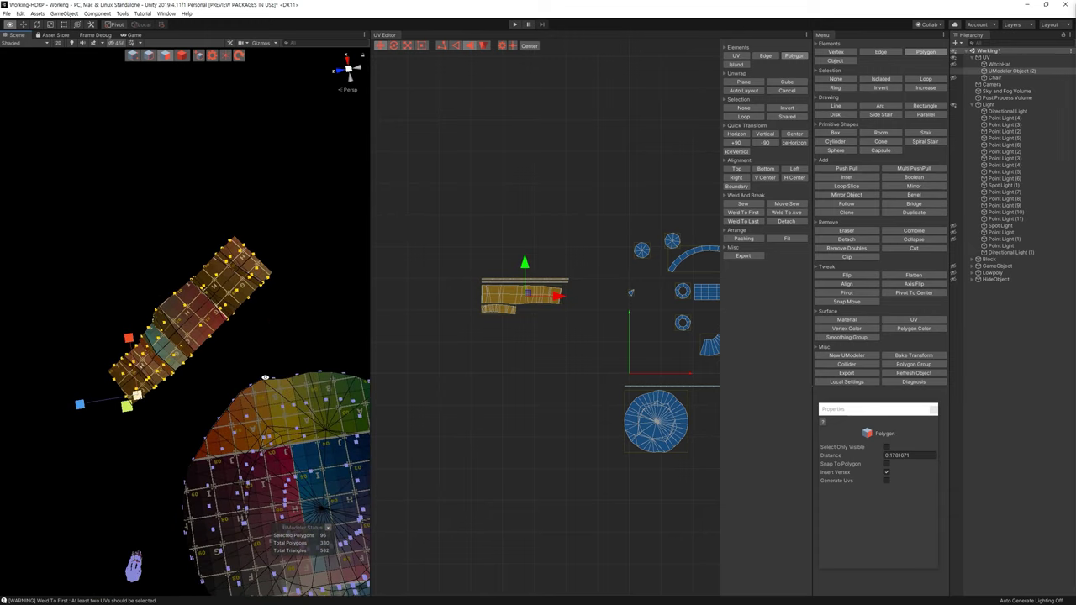
pyautogui.scroll(2, 241, 365)
pyautogui.scroll(2, 328, 401)
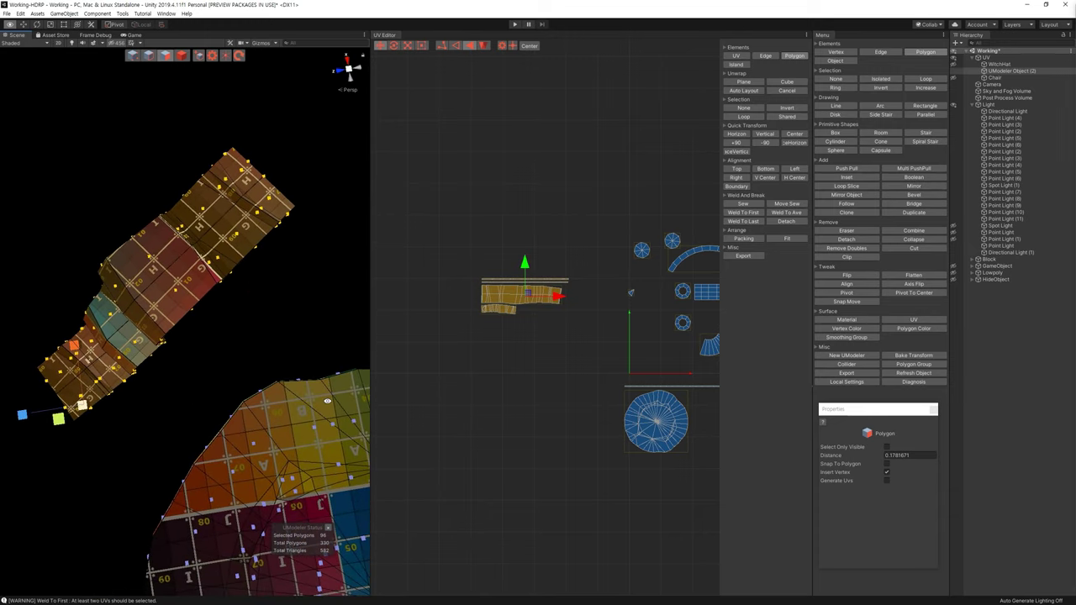
pyautogui.press('f')
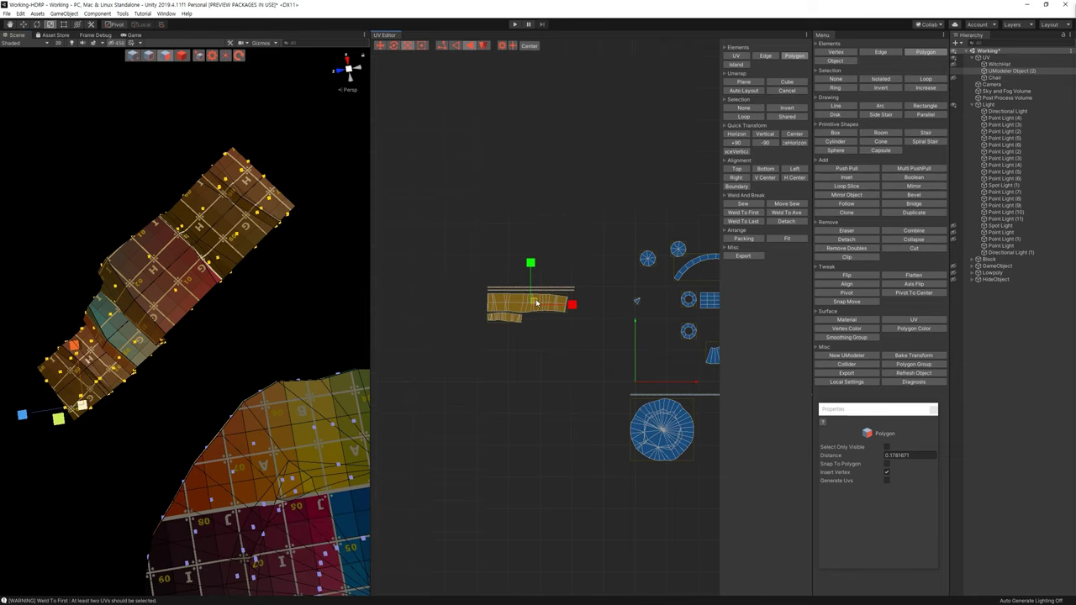
pyautogui.press('r')
pyautogui.moveTo(536, 303); pyautogui.dragTo(535, 307)
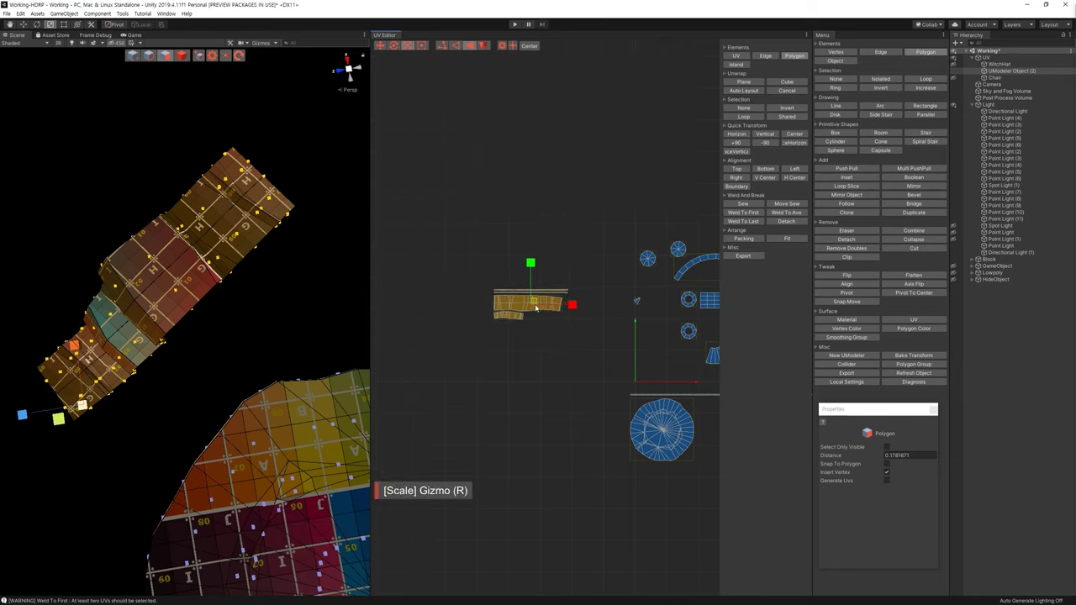
pyautogui.press('w')
pyautogui.moveTo(536, 308)
pyautogui.mouseDown()
pyautogui.moveTo(582, 416)
pyautogui.moveTo(601, 405)
pyautogui.moveTo(563, 403)
pyautogui.mouseUp()
pyautogui.moveTo(608, 455); pyautogui.dragTo(545, 407, button='middle')
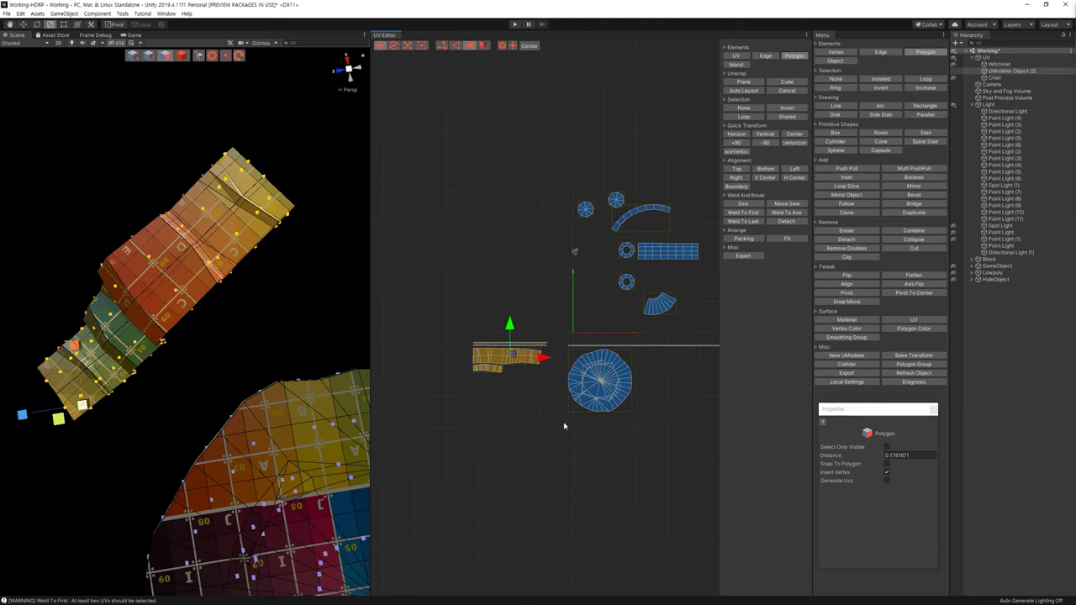
# Place the large round island directly beneath the road strips
pyautogui.moveTo(553, 423); pyautogui.dragTo(660, 358)
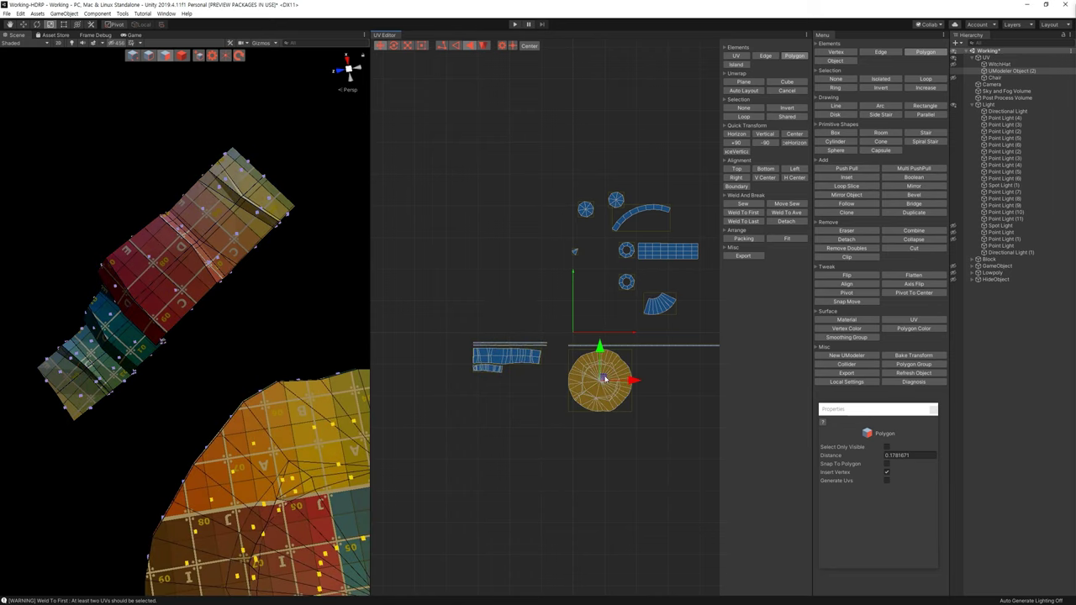
pyautogui.moveTo(602, 380); pyautogui.dragTo(507, 402)
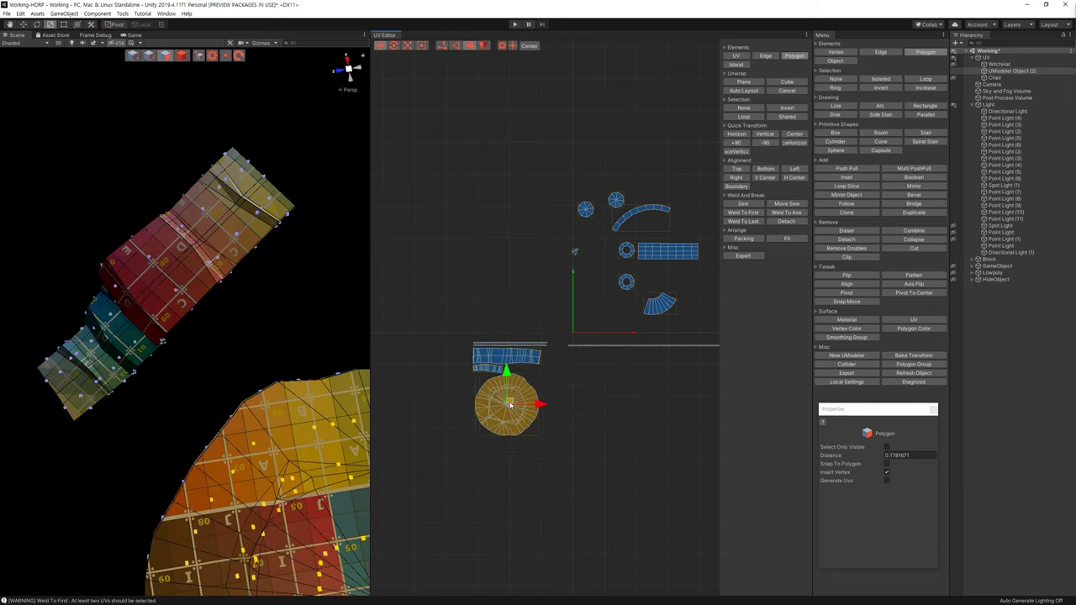
pyautogui.moveTo(506, 403)
pyautogui.mouseDown()
pyautogui.moveTo(584, 386)
pyautogui.moveTo(535, 380)
pyautogui.moveTo(538, 395)
pyautogui.mouseUp()
pyautogui.click(615, 387)
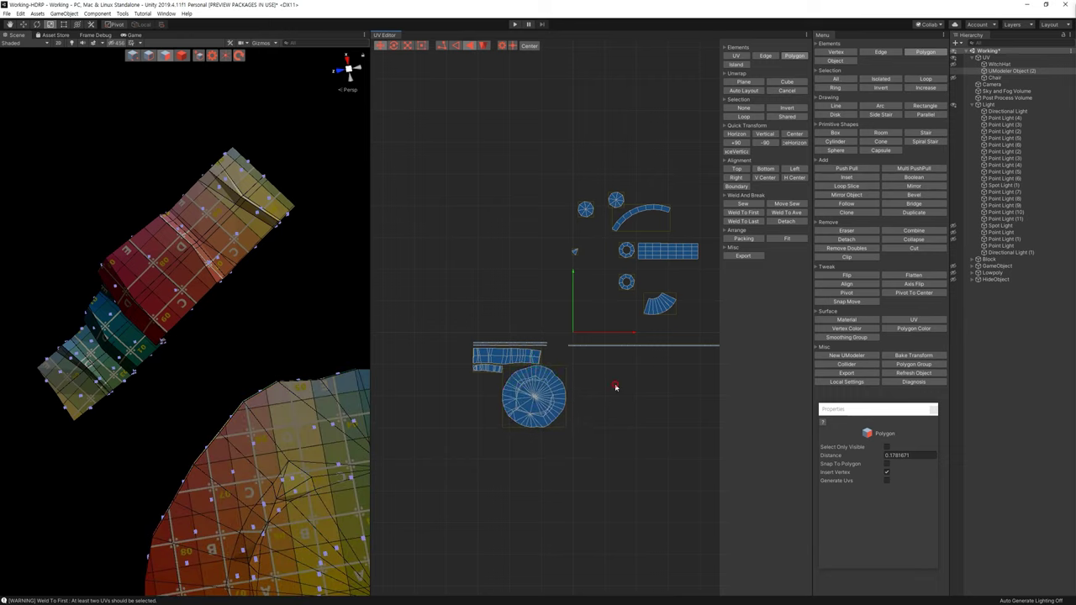
pyautogui.moveTo(615, 387); pyautogui.dragTo(605, 406, button='middle')
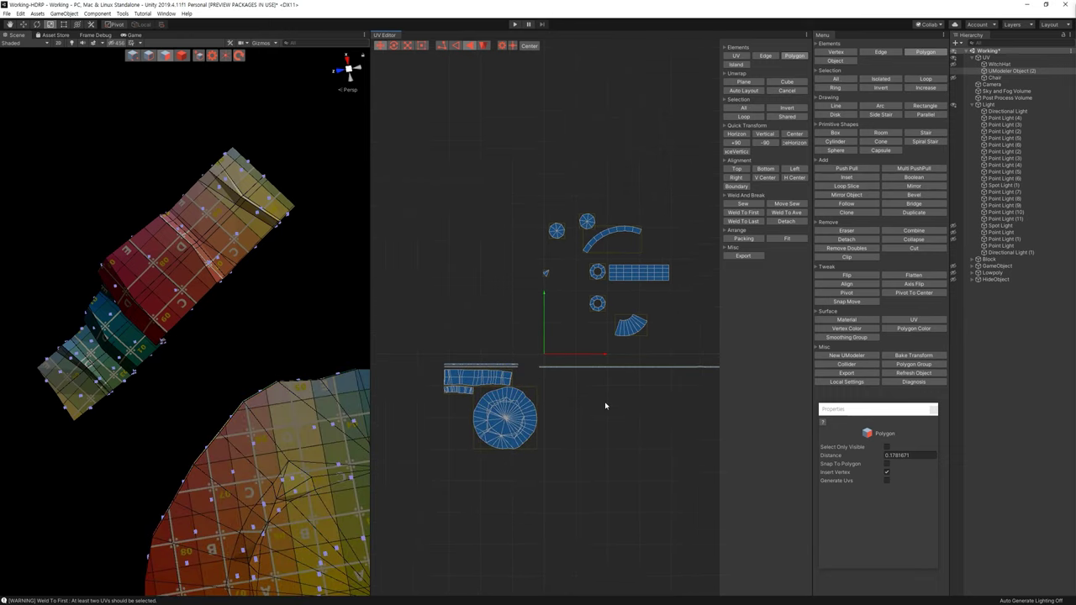
pyautogui.scroll(-5, 96, 575)
pyautogui.scroll(-5, 96, 576)
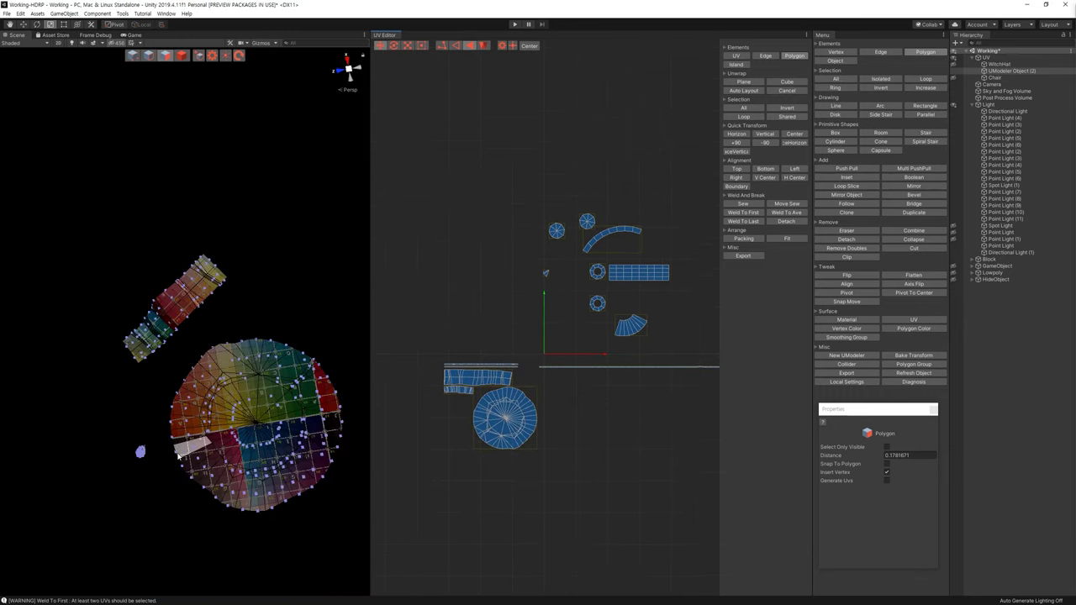
pyautogui.moveTo(100, 434); pyautogui.dragTo(158, 493)
# Arrange the lamp tower's two ring islands side by side
pyautogui.moveTo(610, 295); pyautogui.dragTo(587, 327, button='middle')
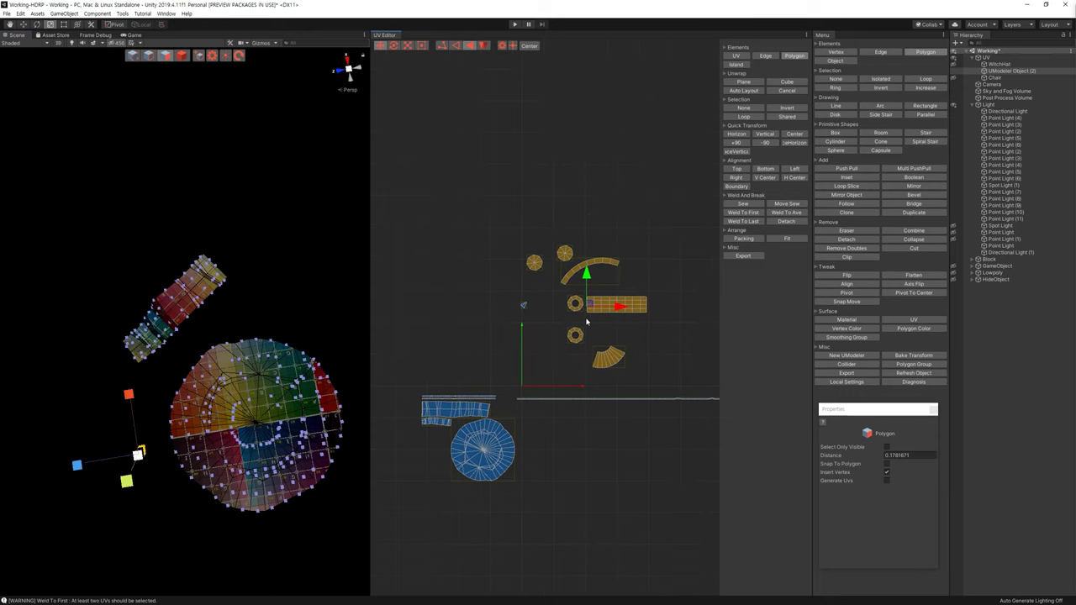
pyautogui.press('f')
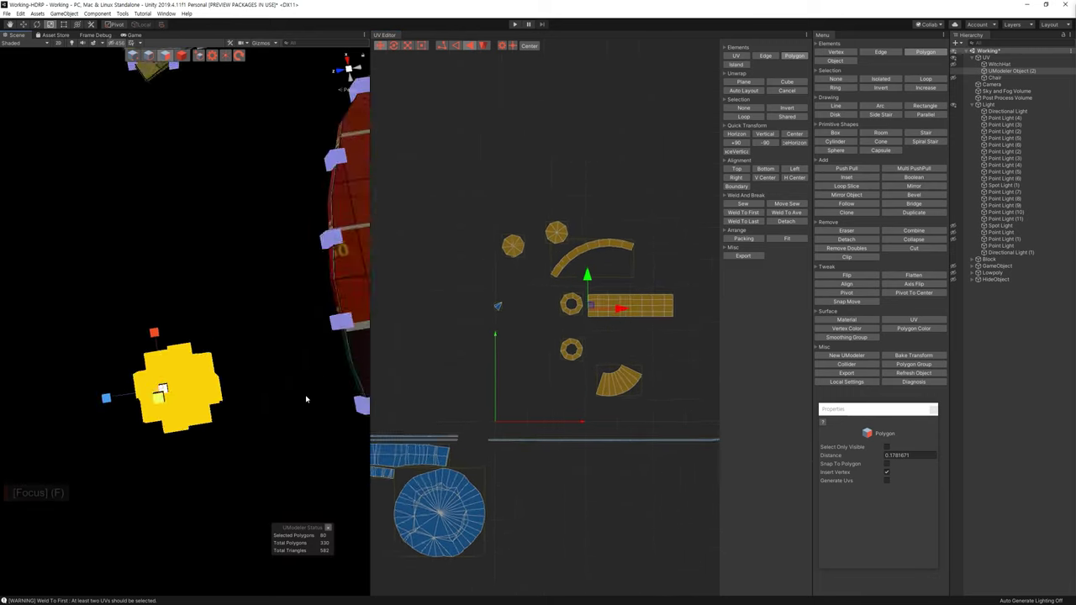
pyautogui.moveTo(288, 360)
pyautogui.keyDown('alt'); pyautogui.mouseDown()
pyautogui.moveTo(276, 271)
pyautogui.moveTo(279, 352)
pyautogui.mouseUp(); pyautogui.keyUp('alt')
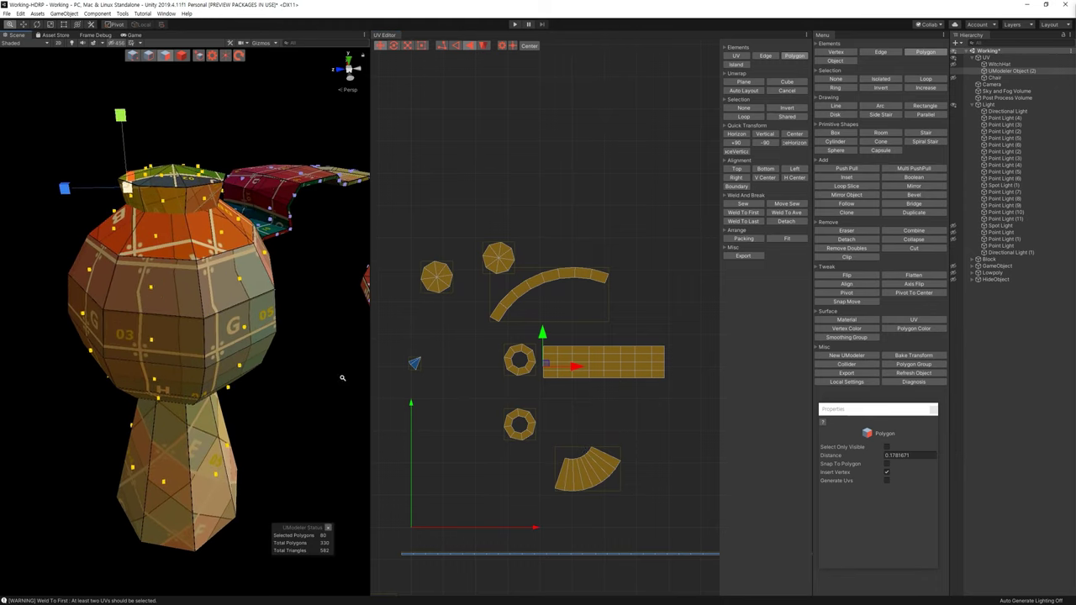
pyautogui.click(535, 390)
pyautogui.click(511, 358)
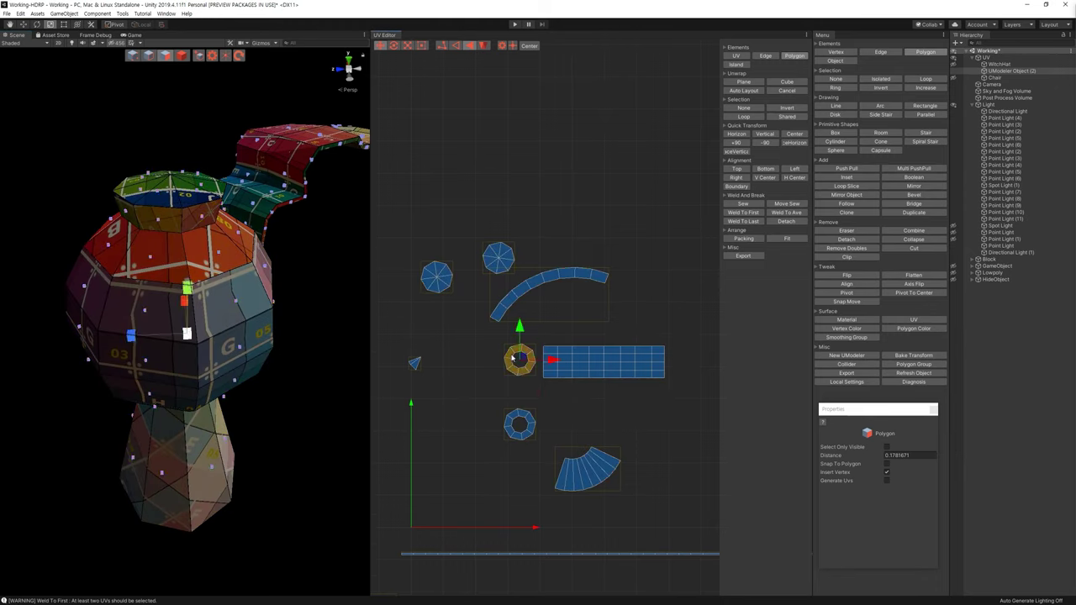
pyautogui.moveTo(522, 360); pyautogui.dragTo(538, 458)
pyautogui.moveTo(525, 406); pyautogui.dragTo(568, 417)
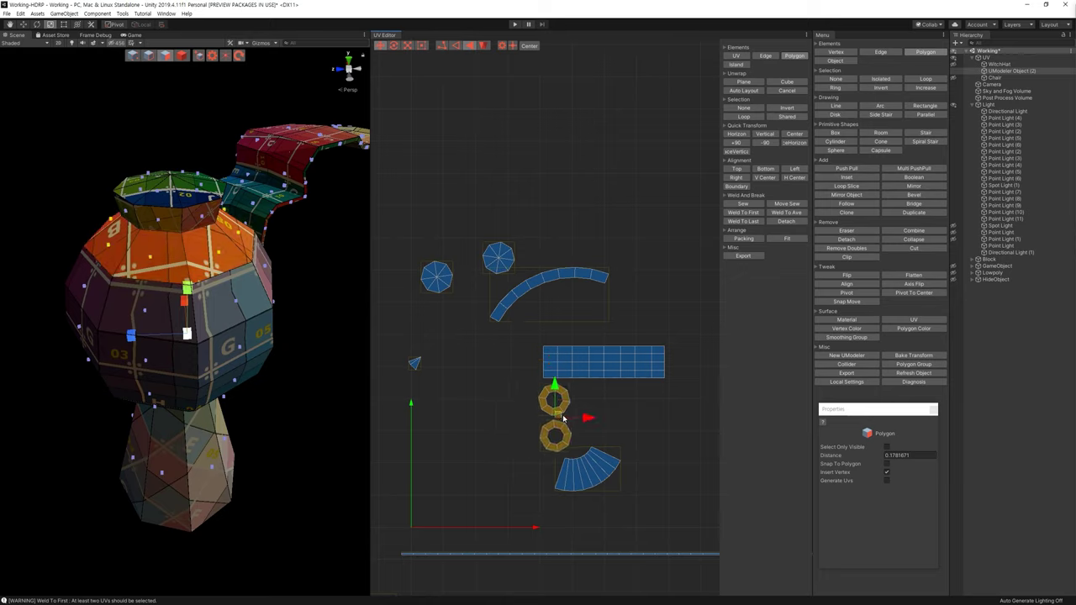
pyautogui.click(549, 450)
pyautogui.click(561, 437)
pyautogui.moveTo(561, 437); pyautogui.dragTo(590, 402)
pyautogui.click(693, 400)
# Scale the tower's rectangular grid island slightly narrower around its centre
pyautogui.moveTo(685, 376); pyautogui.dragTo(528, 321)
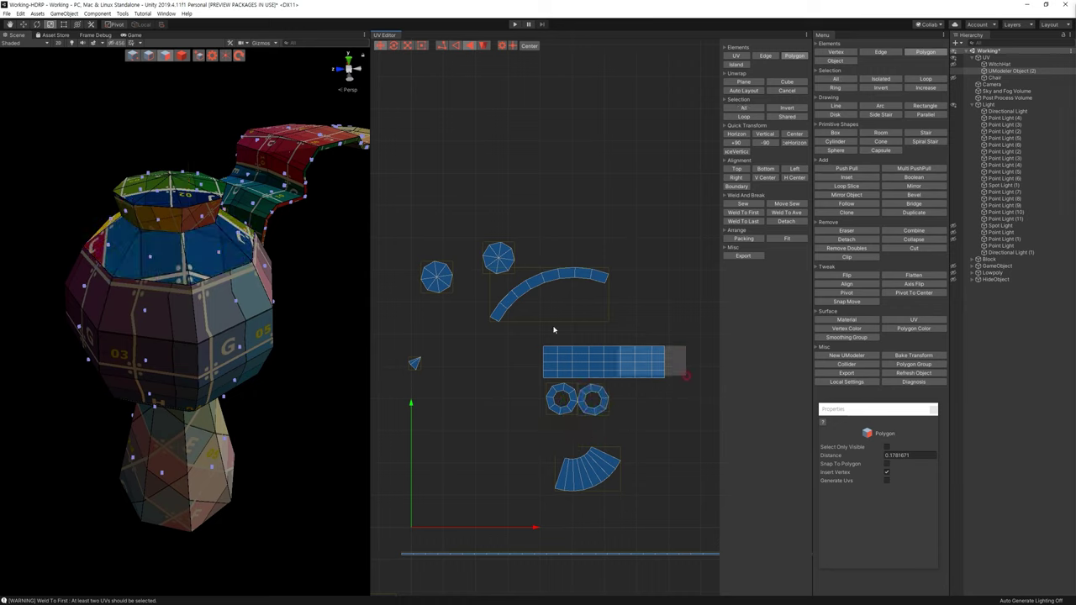
pyautogui.moveTo(353, 319)
pyautogui.keyDown('alt'); pyautogui.mouseDown()
pyautogui.moveTo(325, 309)
pyautogui.moveTo(353, 321)
pyautogui.mouseUp(); pyautogui.keyUp('alt')
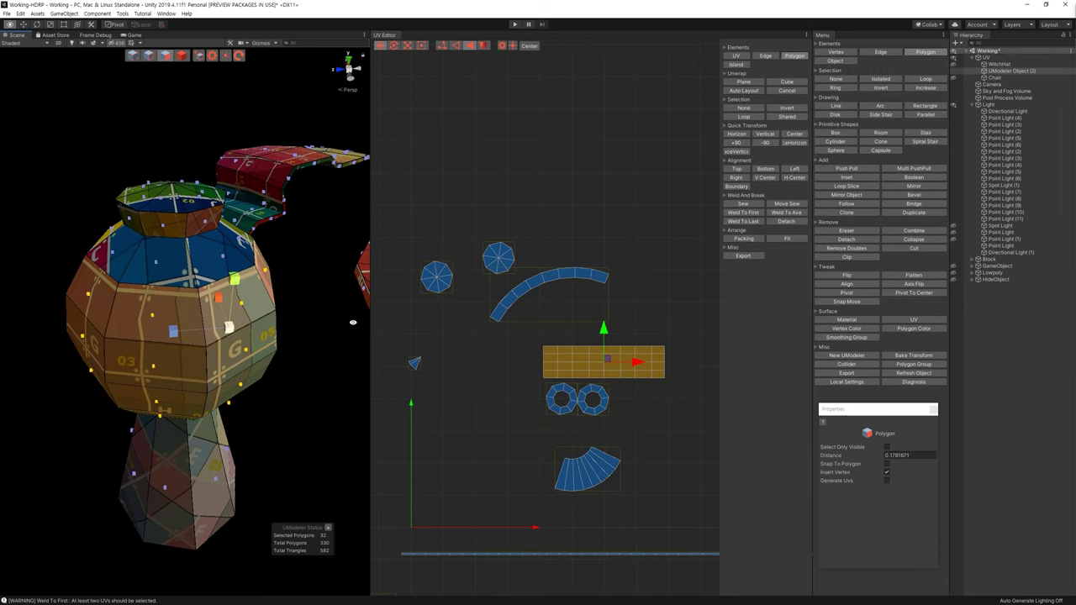
pyautogui.press('r')
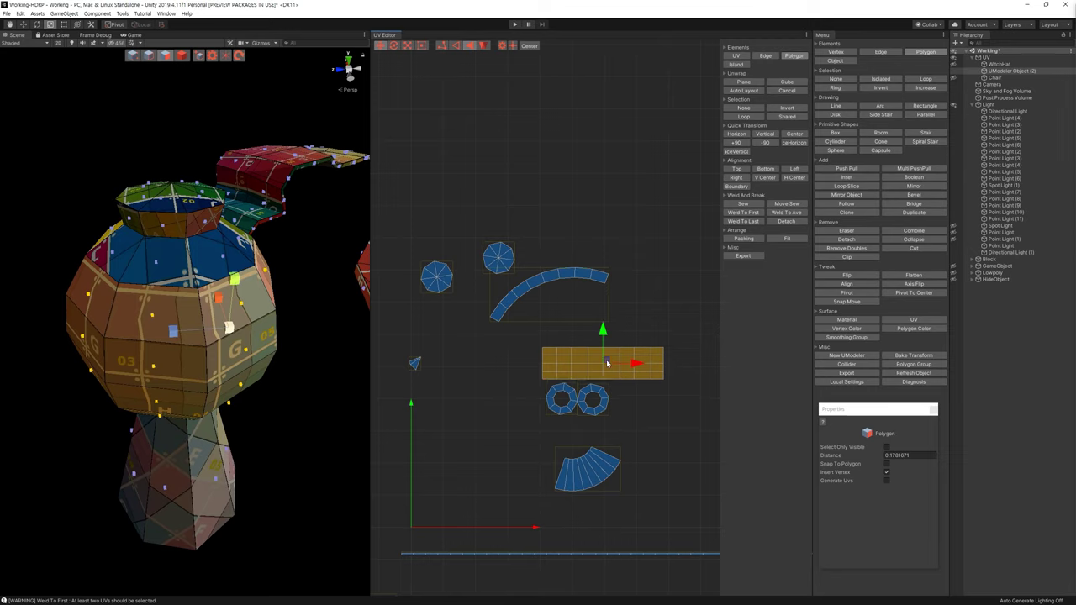
pyautogui.moveTo(607, 364); pyautogui.dragTo(607, 369)
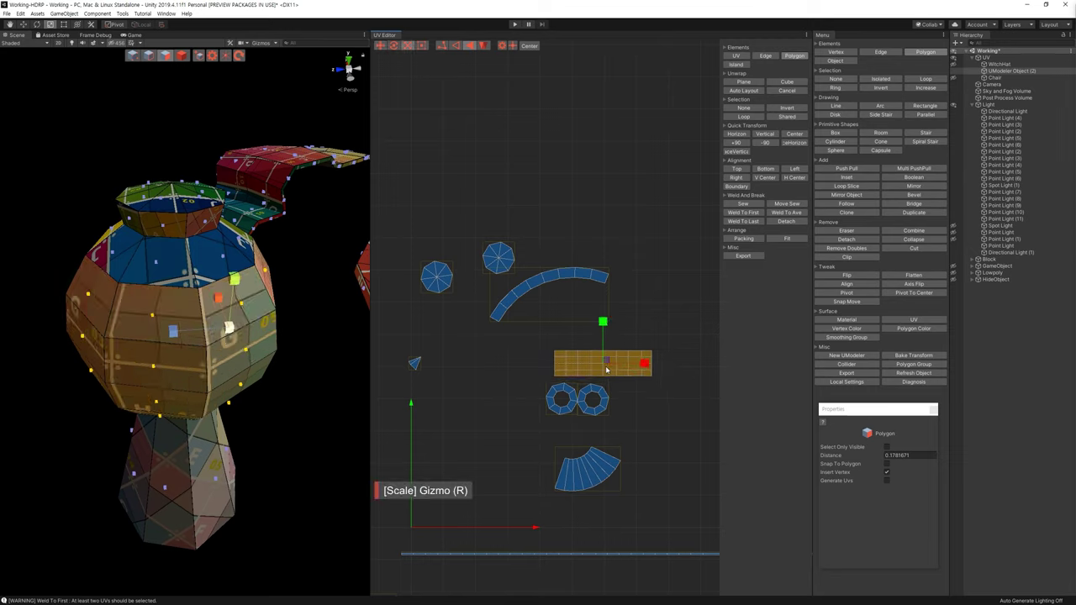
pyautogui.press('w')
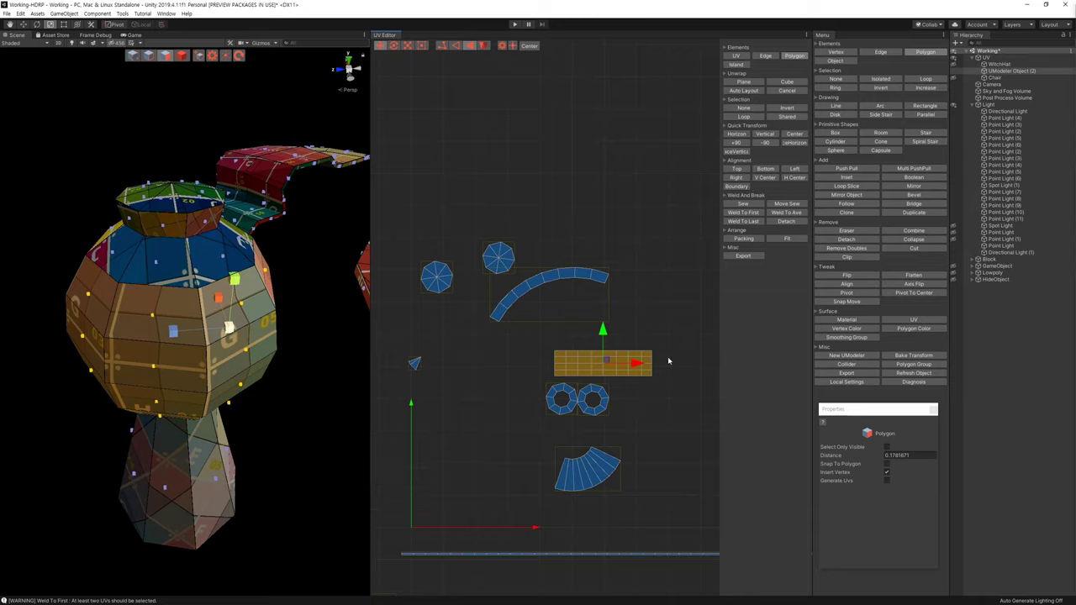
# Deselect the rectangular island and nudge the fan-shaped island up toward the rings
pyautogui.click(633, 432)
pyautogui.scroll(2, 511, 472)
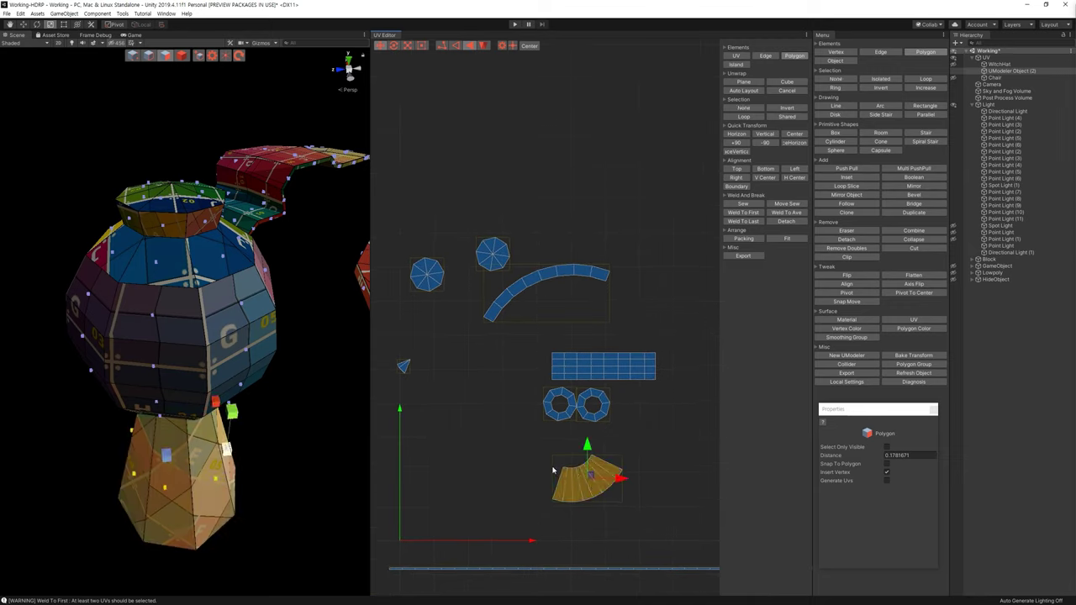
pyautogui.moveTo(591, 477); pyautogui.dragTo(616, 439)
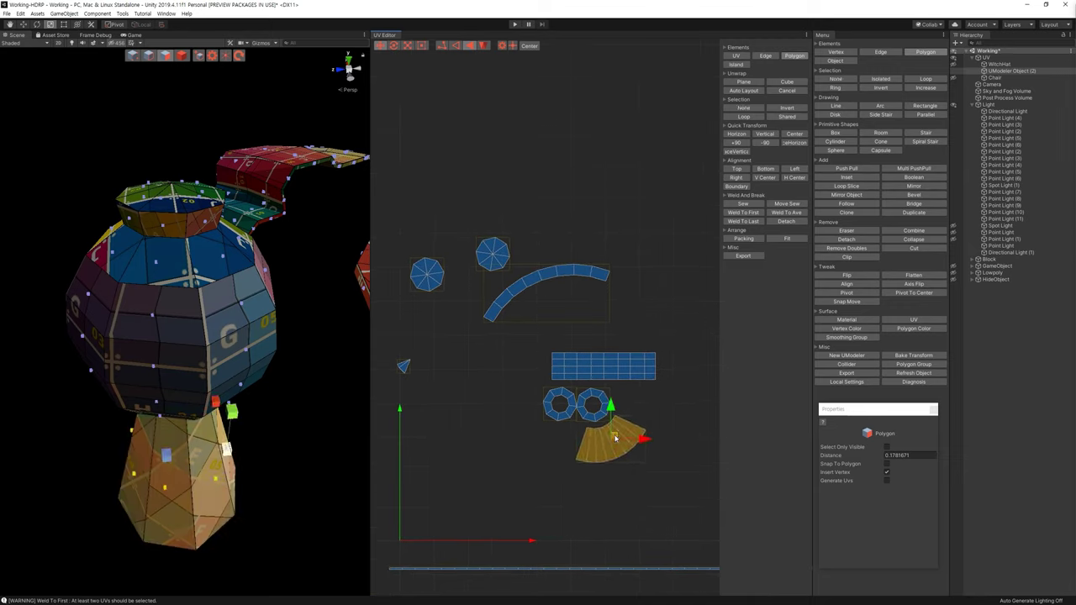
pyautogui.keyDown('alt'); pyautogui.moveTo(337, 374); pyautogui.dragTo(332, 336); pyautogui.keyUp('alt')
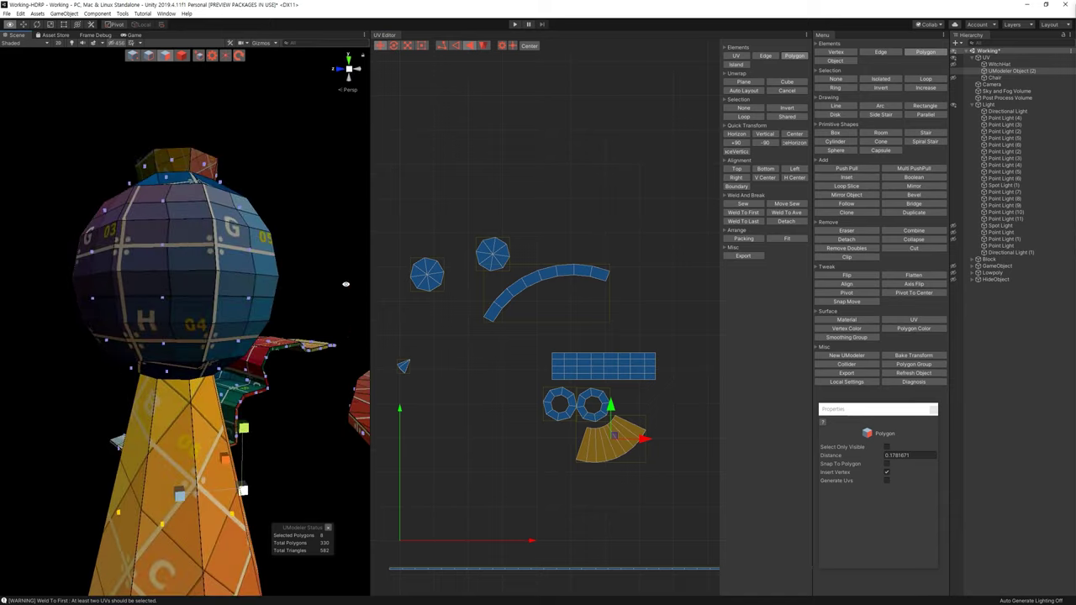
pyautogui.scroll(-5, 327, 274)
pyautogui.scroll(3, 327, 275)
pyautogui.moveTo(327, 275)
pyautogui.keyDown('alt'); pyautogui.mouseDown()
pyautogui.moveTo(293, 389)
pyautogui.moveTo(304, 340)
pyautogui.mouseUp(); pyautogui.keyUp('alt')
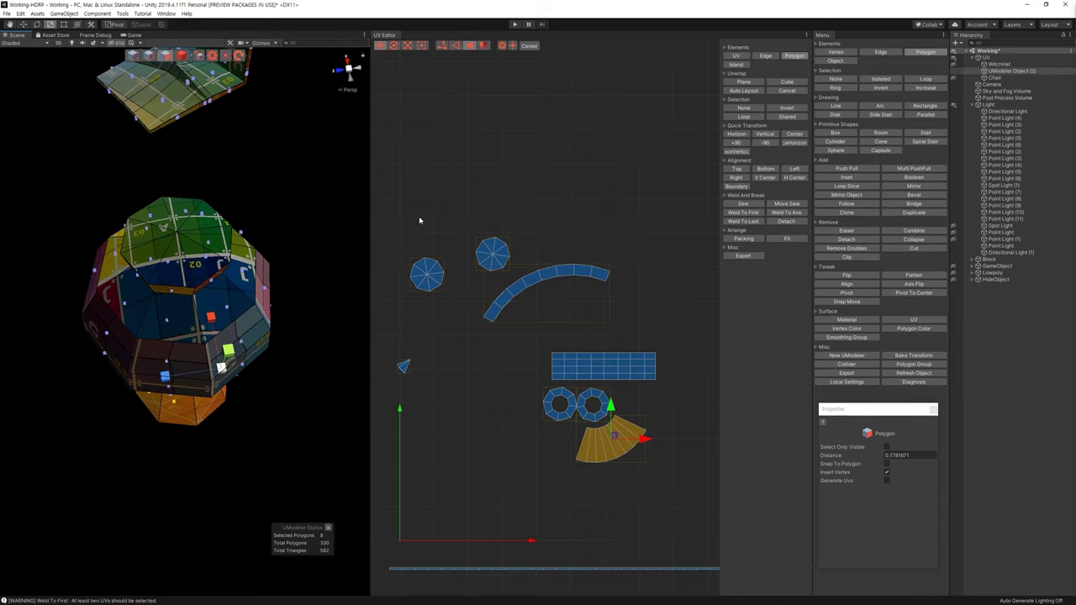
# Select both small circle islands and shift them down-right, undoing one misplaced change
pyautogui.moveTo(389, 223); pyautogui.dragTo(450, 301)
pyautogui.keyDown('shift'); pyautogui.click(498, 267); pyautogui.keyUp('shift')
pyautogui.moveTo(461, 264); pyautogui.dragTo(491, 469)
pyautogui.moveTo(269, 278)
pyautogui.keyDown('alt'); pyautogui.mouseDown()
pyautogui.moveTo(268, 179)
pyautogui.moveTo(274, 305)
pyautogui.moveTo(286, 308)
pyautogui.mouseUp(); pyautogui.keyUp('alt')
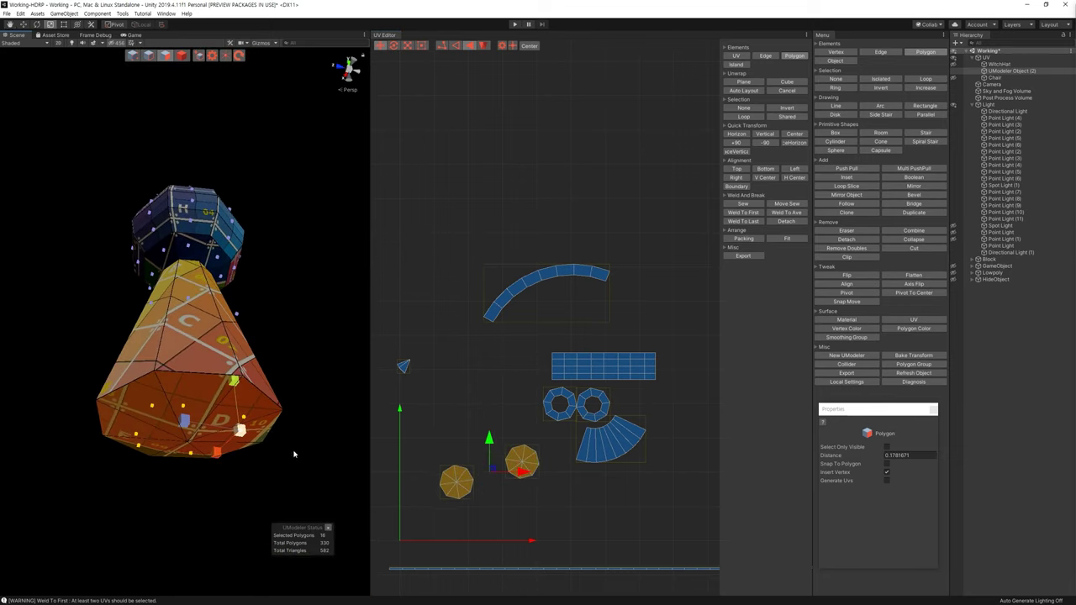
pyautogui.click(517, 473)
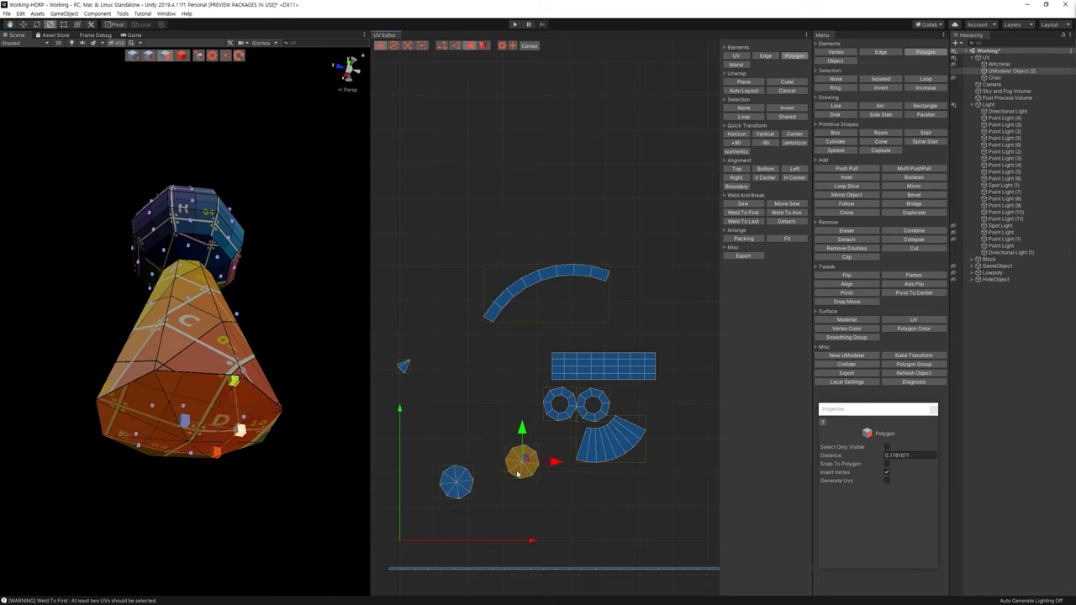
pyautogui.click(456, 481)
pyautogui.moveTo(290, 336)
pyautogui.keyDown('alt'); pyautogui.mouseDown()
pyautogui.moveTo(295, 466)
pyautogui.moveTo(544, 472)
pyautogui.mouseUp(); pyautogui.keyUp('alt')
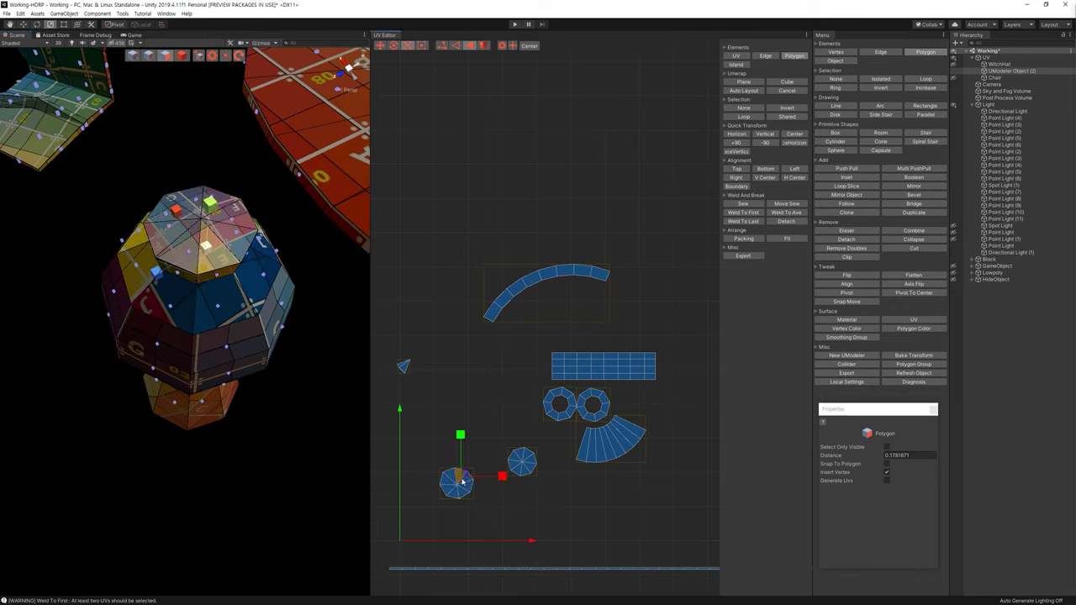
pyautogui.hotkey('ctrl', 'z')
pyautogui.hotkey('ctrl', 'z')
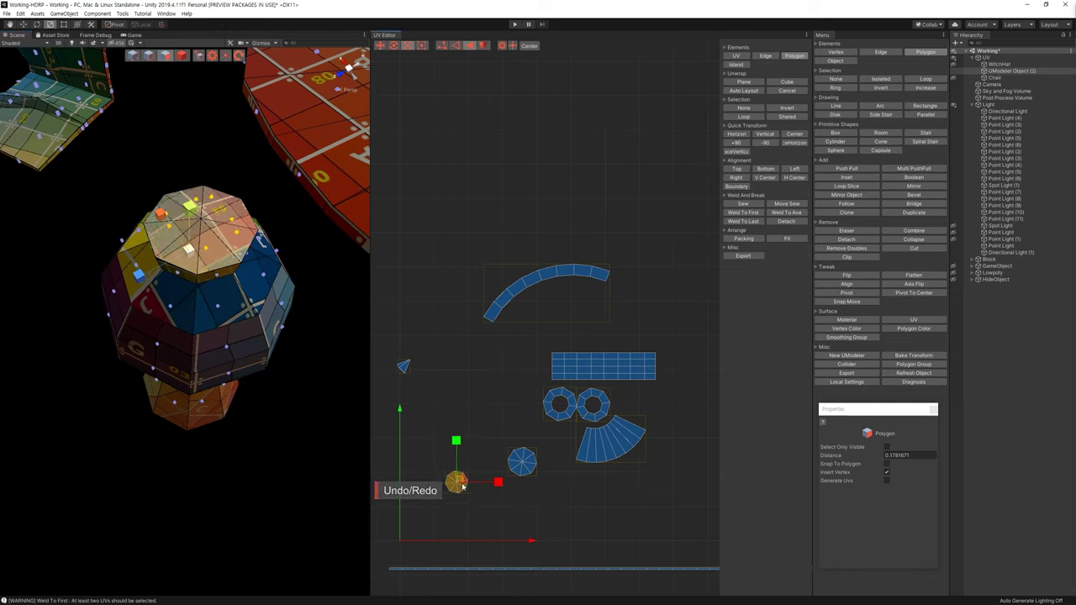
# Move the two small circle islands up into a row right of the rings
pyautogui.press('w')
pyautogui.moveTo(462, 486); pyautogui.dragTo(621, 391)
pyautogui.click(506, 426)
pyautogui.click(523, 460)
pyautogui.moveTo(525, 459)
pyautogui.mouseDown()
pyautogui.moveTo(653, 413)
pyautogui.moveTo(645, 395)
pyautogui.mouseUp()
pyautogui.click(560, 303)
pyautogui.click(547, 279)
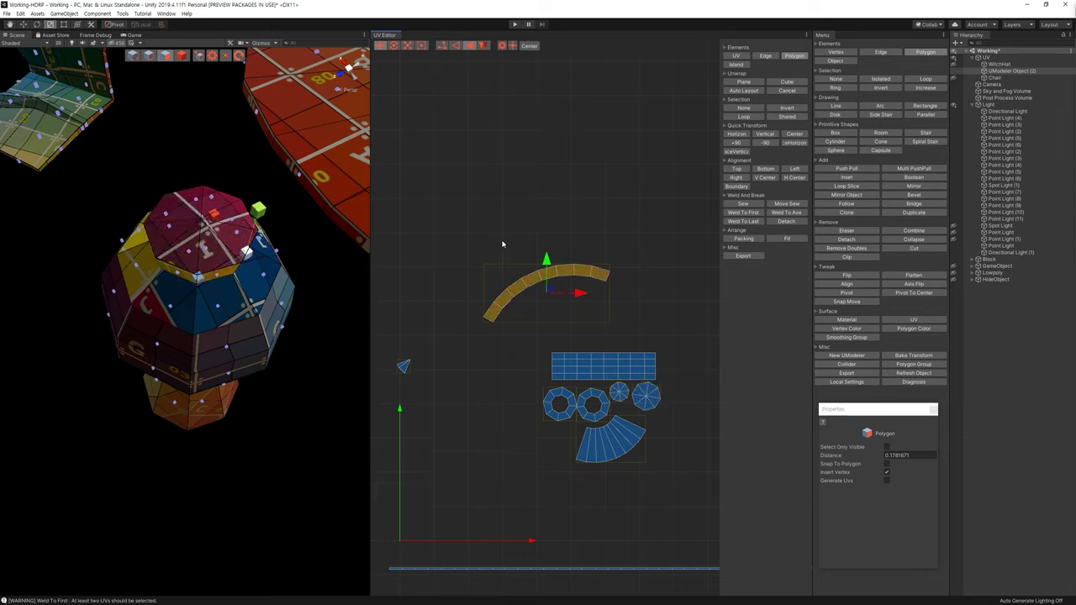
# Shrink the arc island, rotate it to follow the fan's curve and tuck it under the fan
pyautogui.keyDown('alt'); pyautogui.moveTo(277, 303); pyautogui.dragTo(353, 278); pyautogui.keyUp('alt')
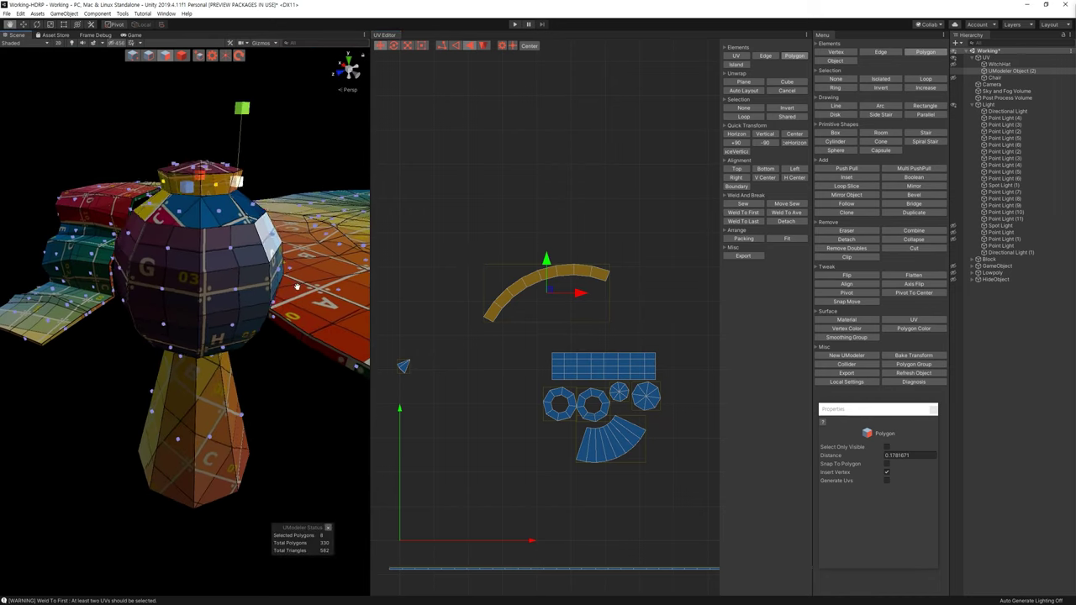
pyautogui.moveTo(522, 341); pyautogui.dragTo(535, 358, button='middle')
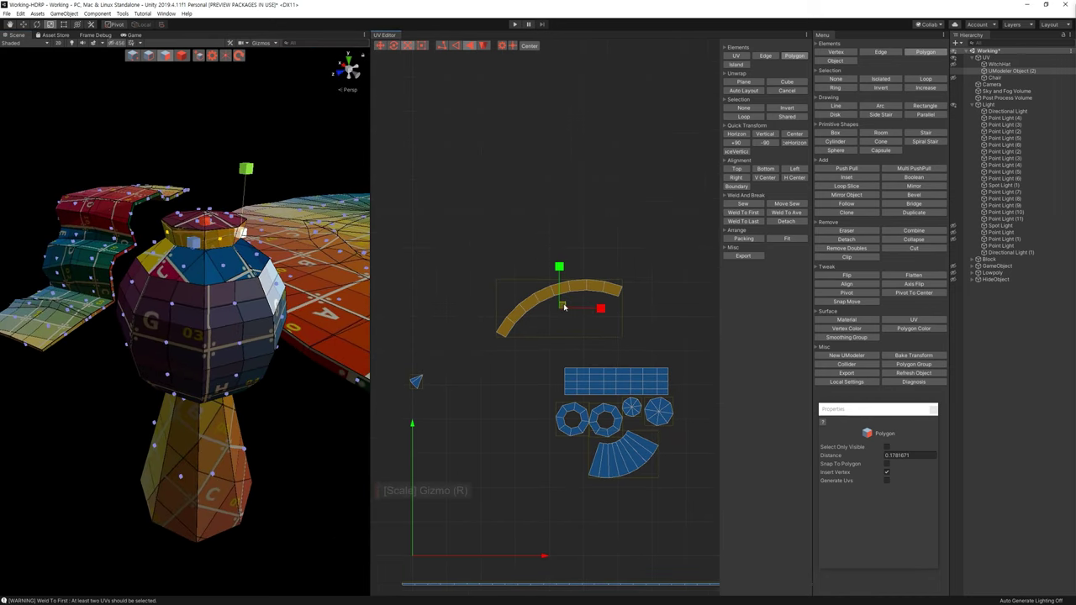
pyautogui.moveTo(564, 307); pyautogui.dragTo(564, 335)
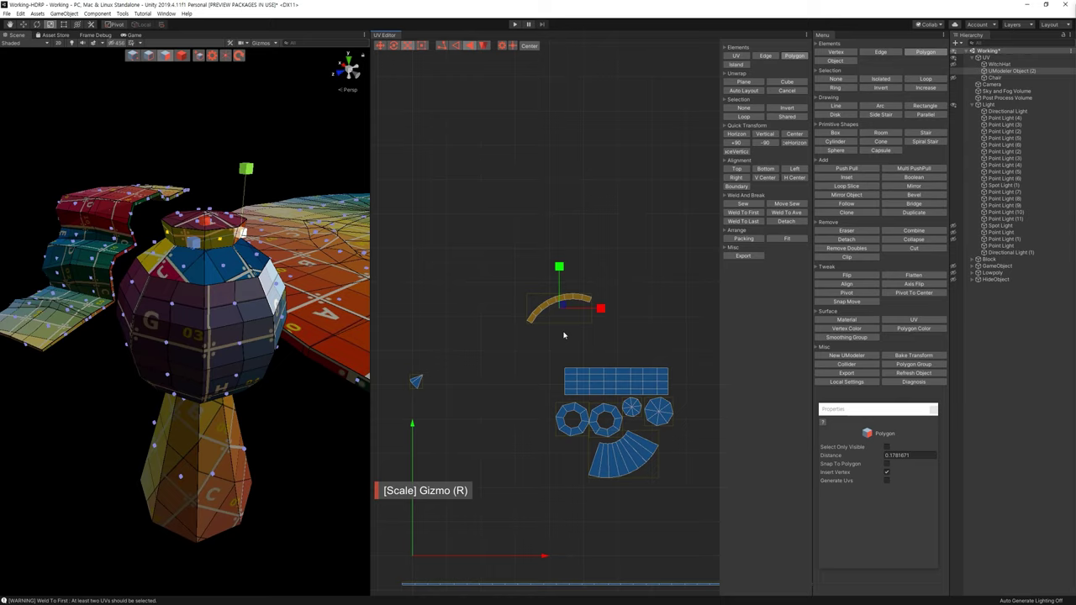
pyautogui.press('w')
pyautogui.moveTo(569, 308); pyautogui.dragTo(664, 482)
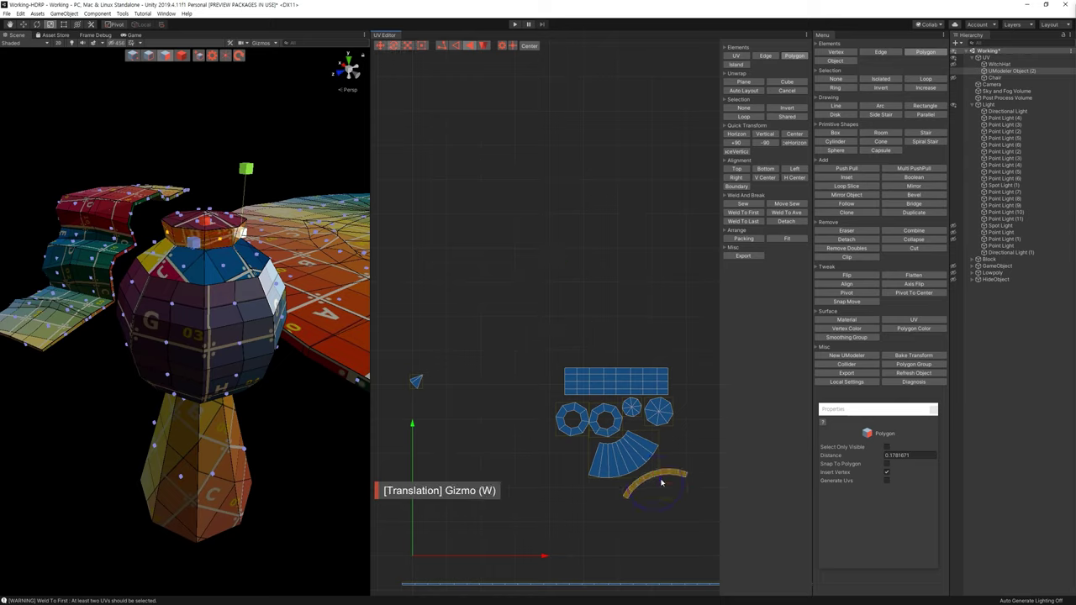
pyautogui.press('e')
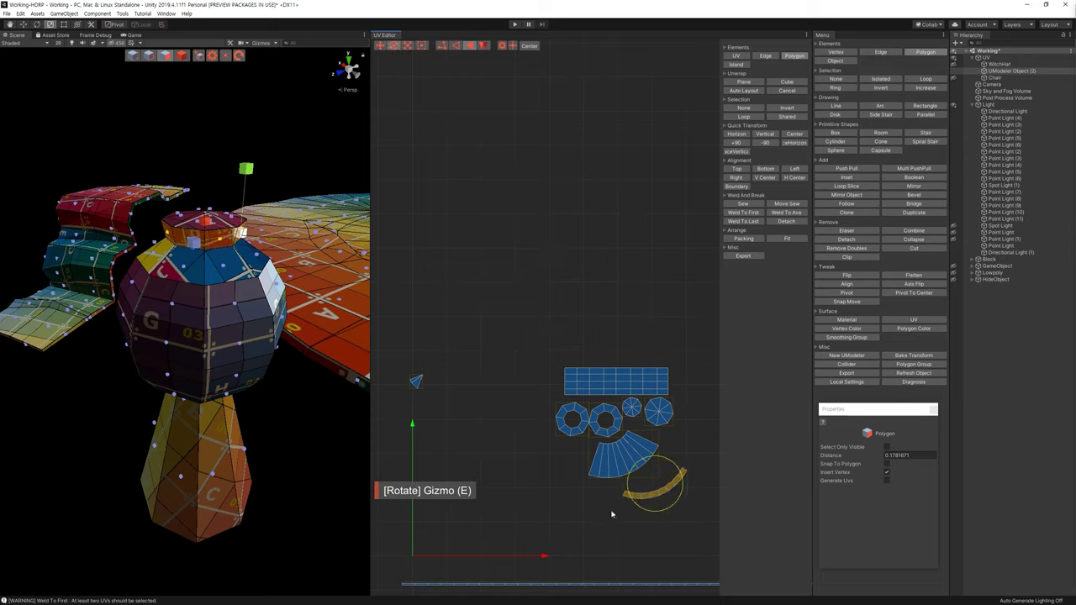
pyautogui.moveTo(613, 515); pyautogui.dragTo(588, 491)
pyautogui.press('w')
pyautogui.moveTo(651, 483); pyautogui.dragTo(634, 473)
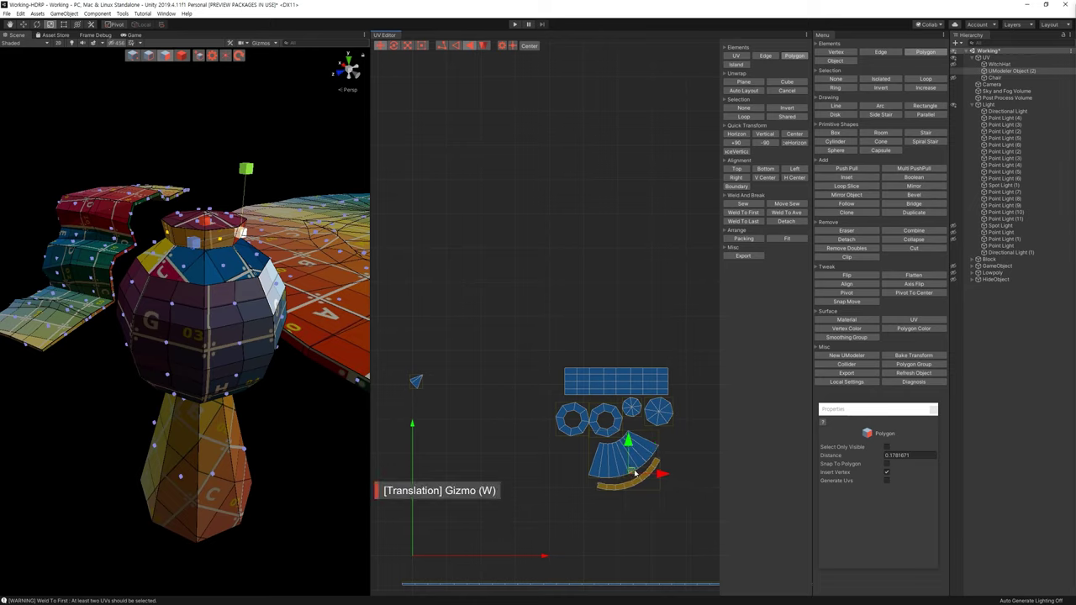
pyautogui.click(675, 484)
# Select only the rectangular grid island and scale it wider and taller
pyautogui.click(415, 381)
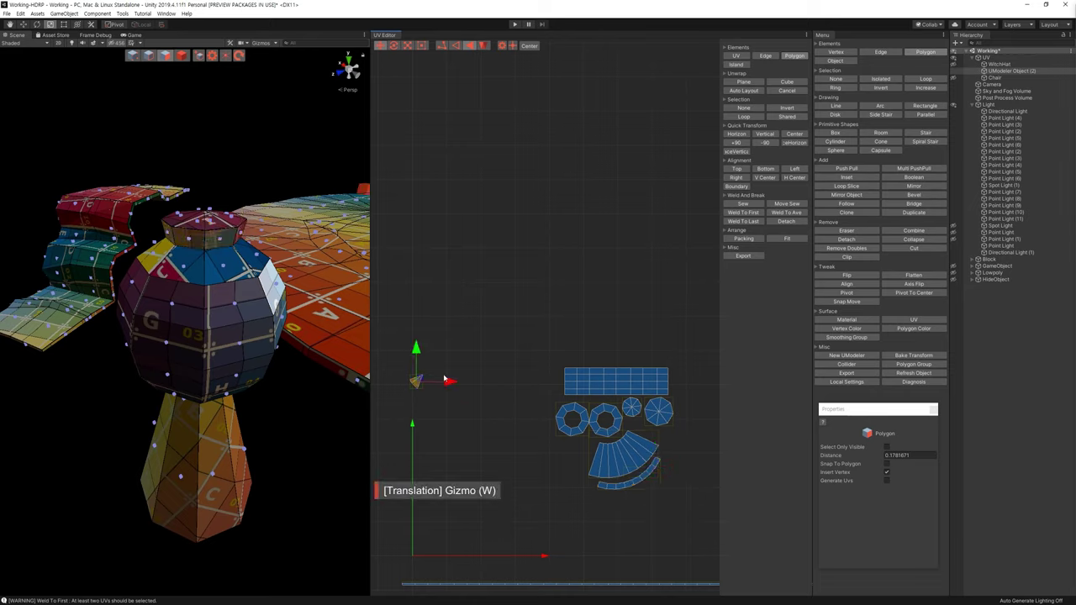
pyautogui.moveTo(536, 340); pyautogui.dragTo(708, 507)
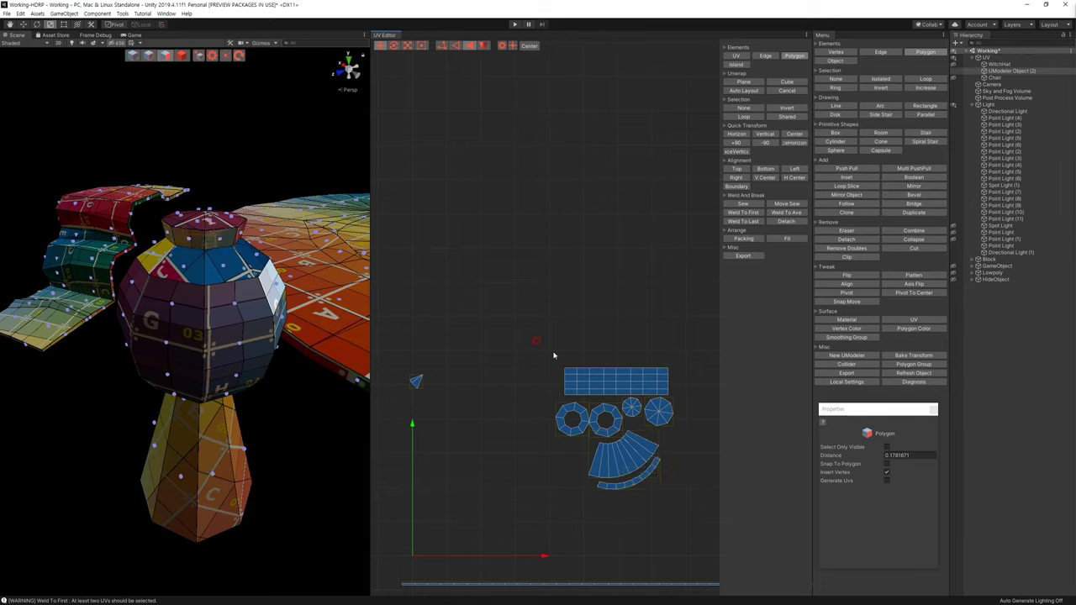
pyautogui.moveTo(546, 335); pyautogui.dragTo(680, 393)
pyautogui.press('r')
pyautogui.moveTo(628, 380); pyautogui.dragTo(627, 373)
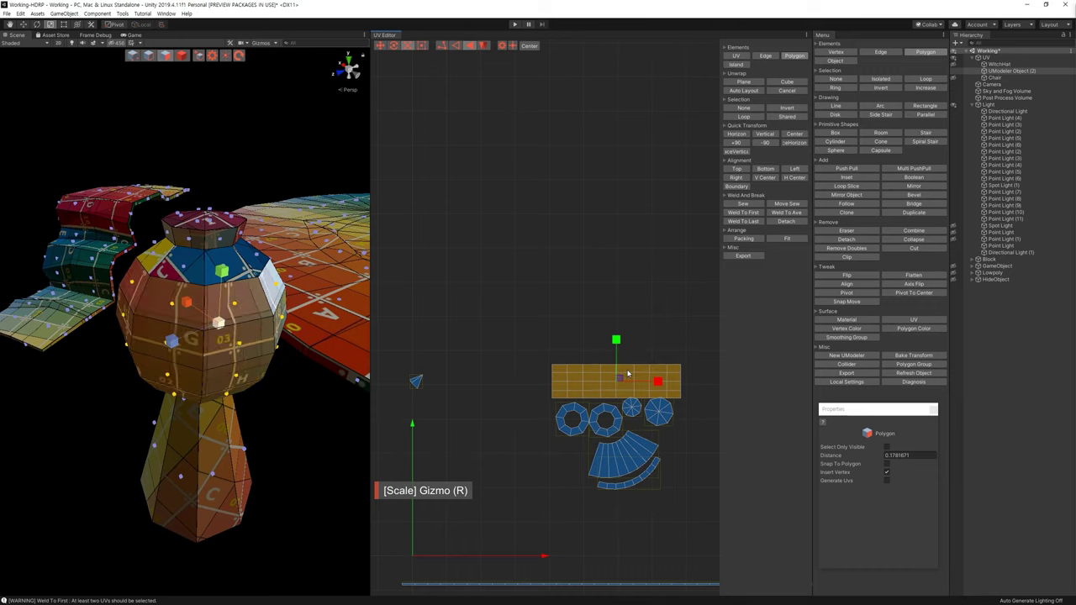
pyautogui.press('w')
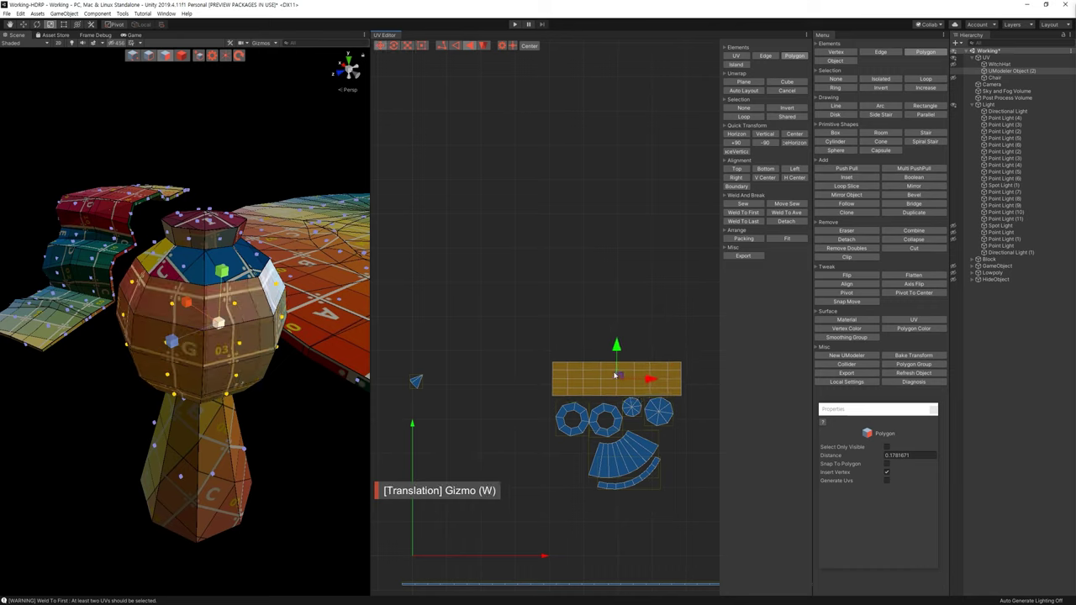
pyautogui.click(534, 353)
pyautogui.scroll(-2, 521, 362)
pyautogui.moveTo(456, 343); pyautogui.dragTo(521, 276, button='middle')
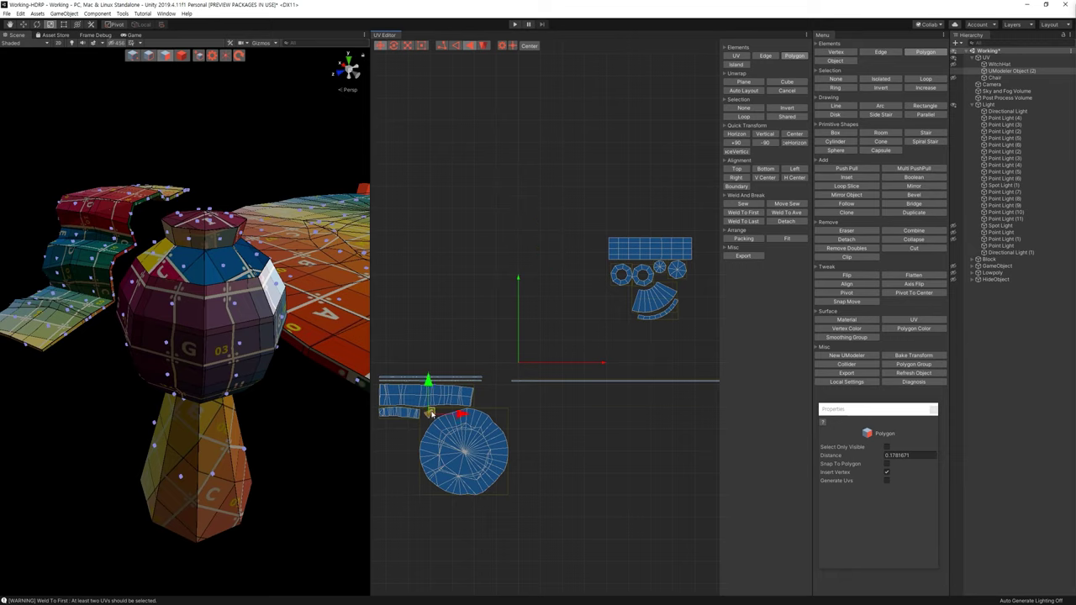
# Shrink the lamp-tower island cluster and place it beside the large round island
pyautogui.moveTo(575, 208); pyautogui.dragTo(731, 375)
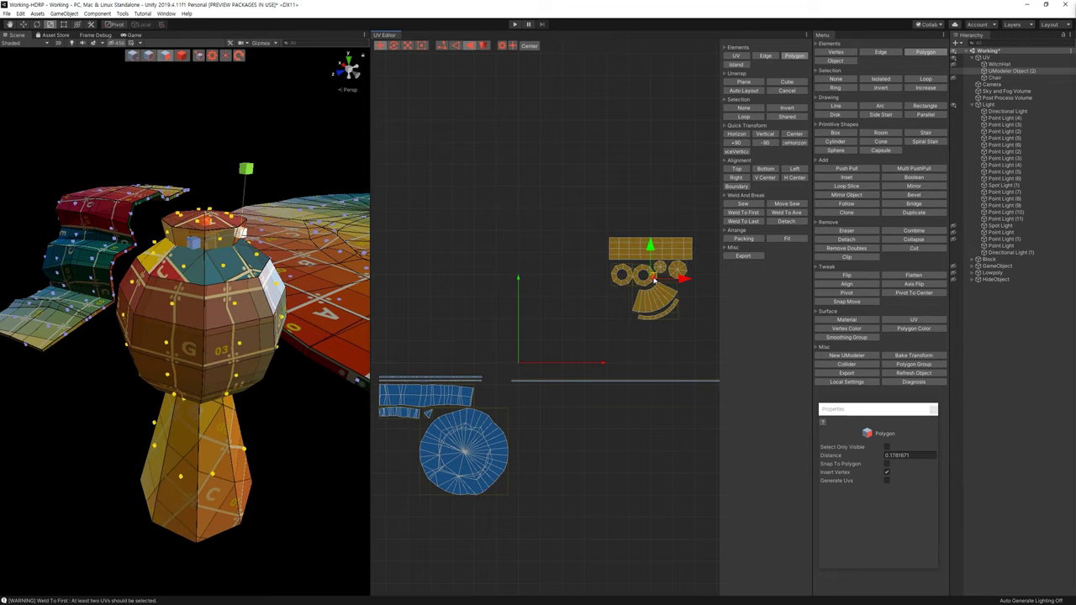
pyautogui.moveTo(655, 281); pyautogui.dragTo(683, 470)
pyautogui.scroll(-3, 210, 319)
pyautogui.moveTo(194, 320)
pyautogui.keyDown('alt'); pyautogui.mouseDown()
pyautogui.moveTo(234, 316)
pyautogui.moveTo(210, 311)
pyautogui.mouseUp(); pyautogui.keyUp('alt')
pyautogui.moveTo(682, 467); pyautogui.dragTo(608, 446, button='middle')
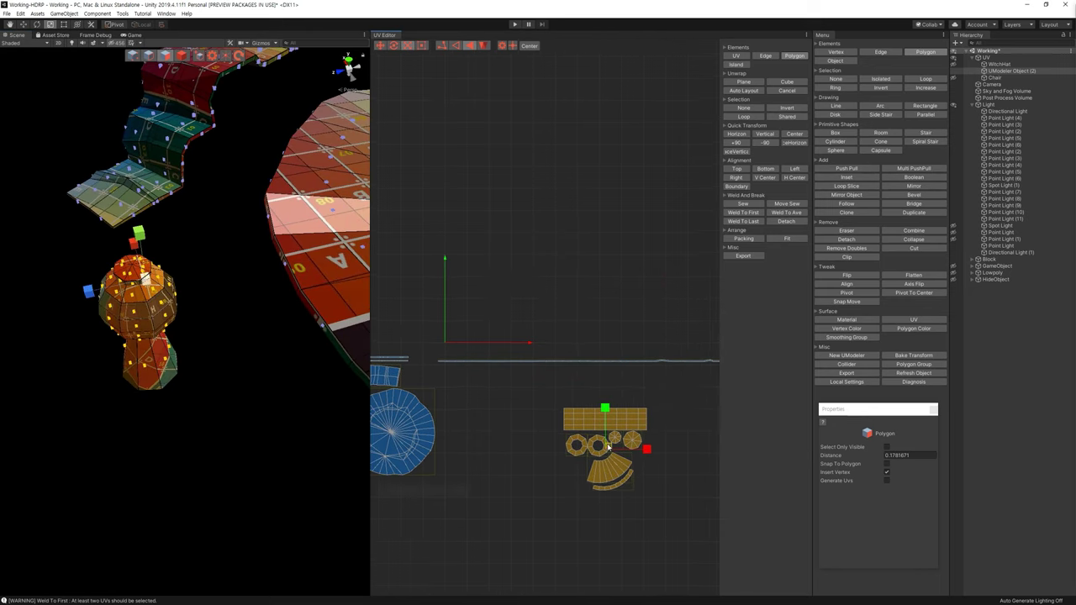
pyautogui.press('r')
pyautogui.moveTo(609, 447); pyautogui.dragTo(617, 482)
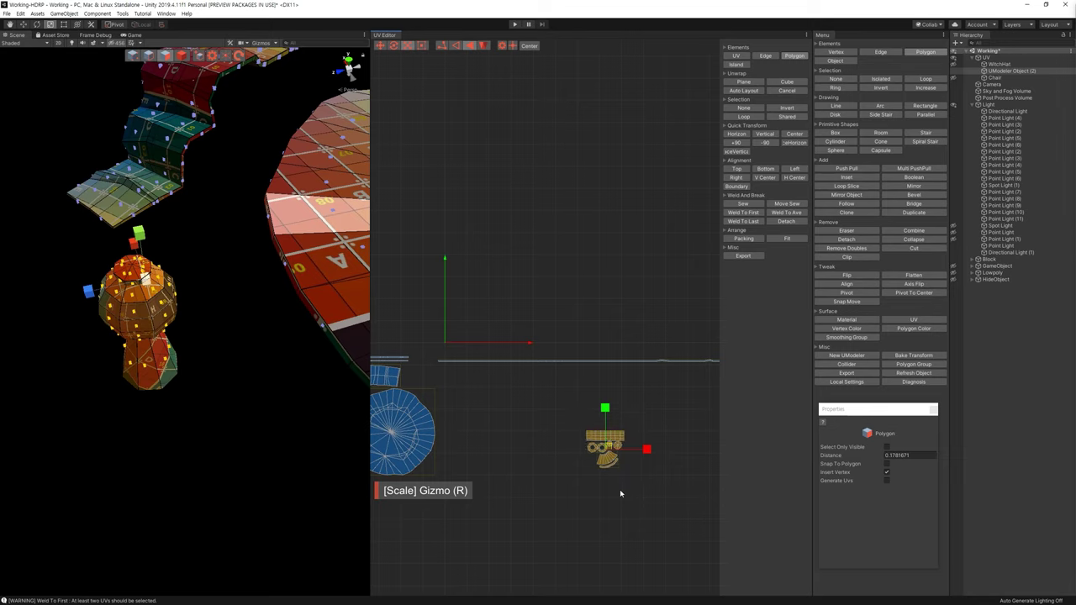
pyautogui.press('w')
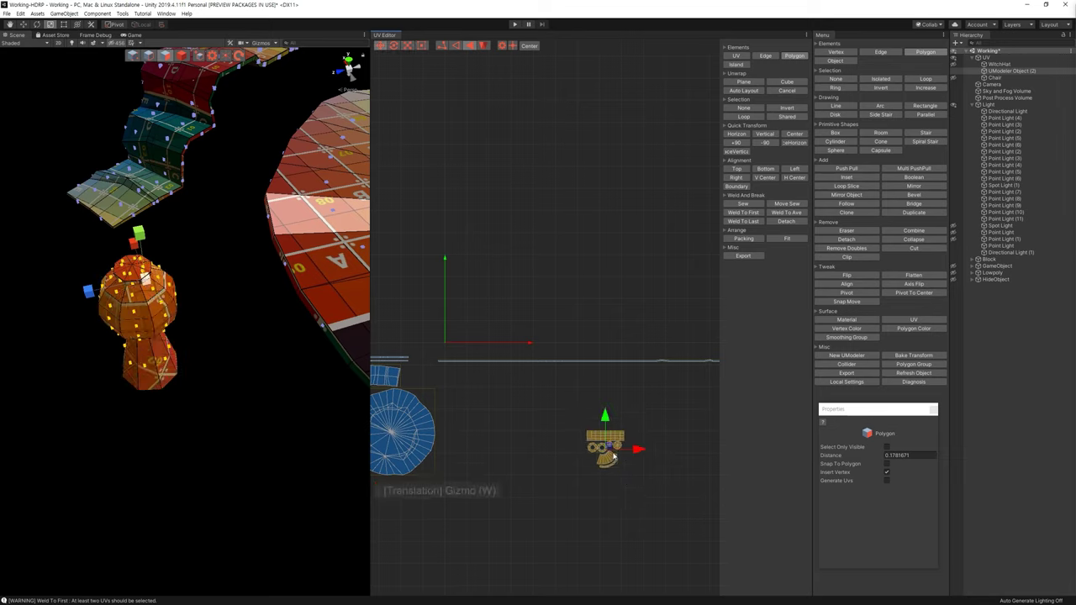
pyautogui.moveTo(613, 457); pyautogui.dragTo(417, 420)
pyautogui.moveTo(417, 420); pyautogui.dragTo(586, 418, button='middle')
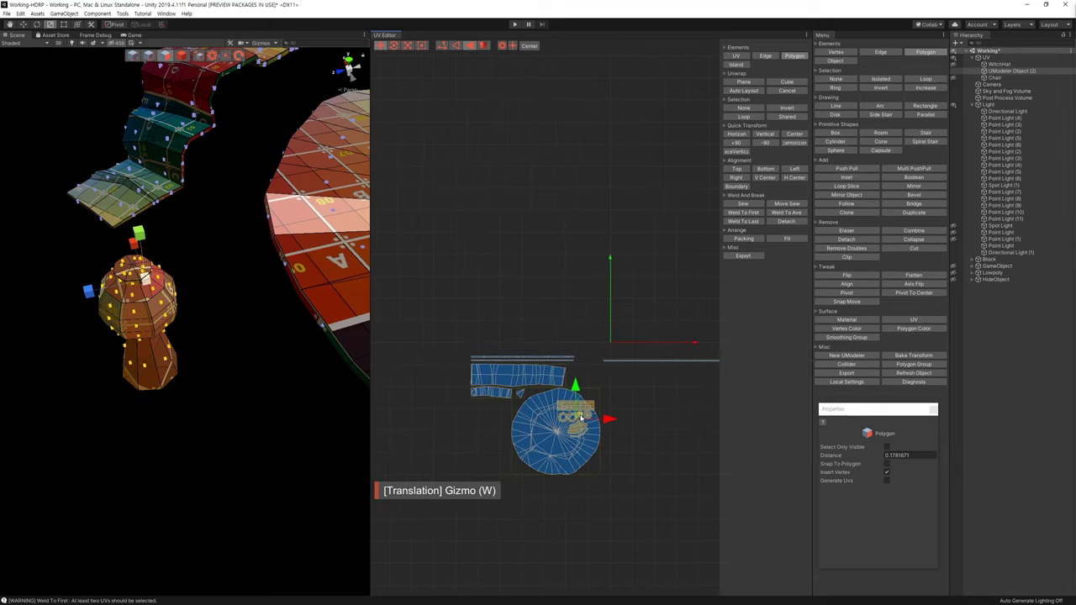
pyautogui.moveTo(579, 417); pyautogui.dragTo(491, 418)
pyautogui.click(551, 427)
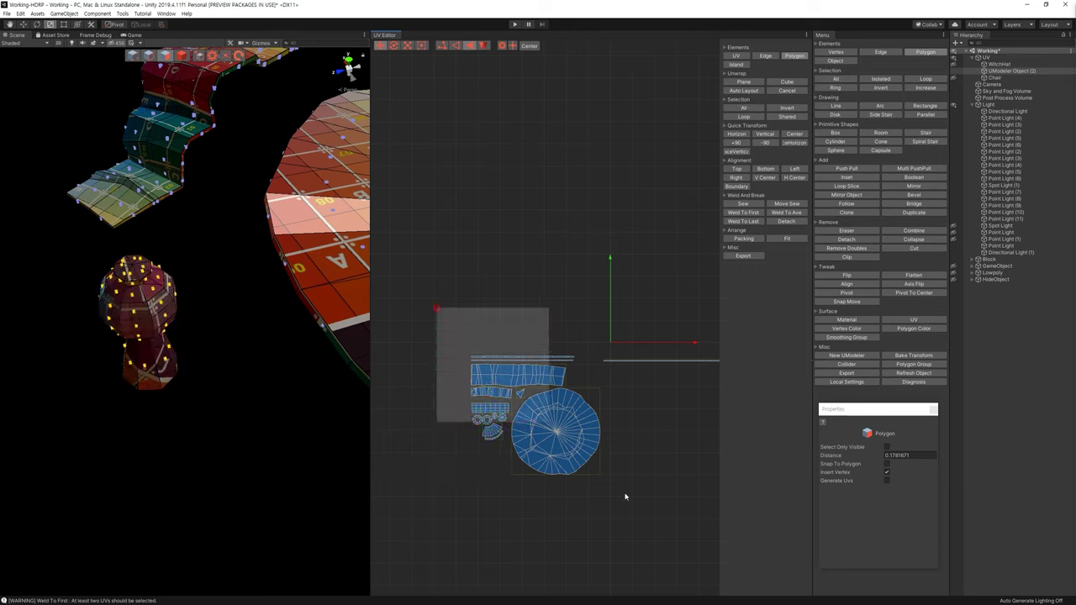
# Select the long flat strip and move it down below the islands
pyautogui.hotkey('ctrl', 'a')
pyautogui.scroll(-2, 559, 480)
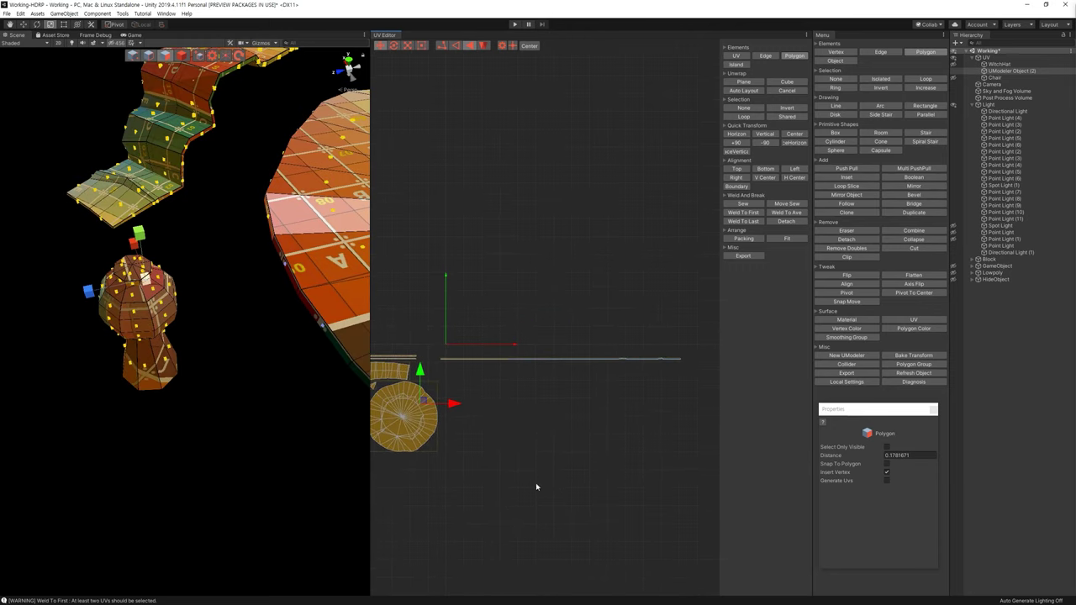
pyautogui.moveTo(439, 324); pyautogui.dragTo(676, 373)
pyautogui.moveTo(565, 359); pyautogui.dragTo(514, 458)
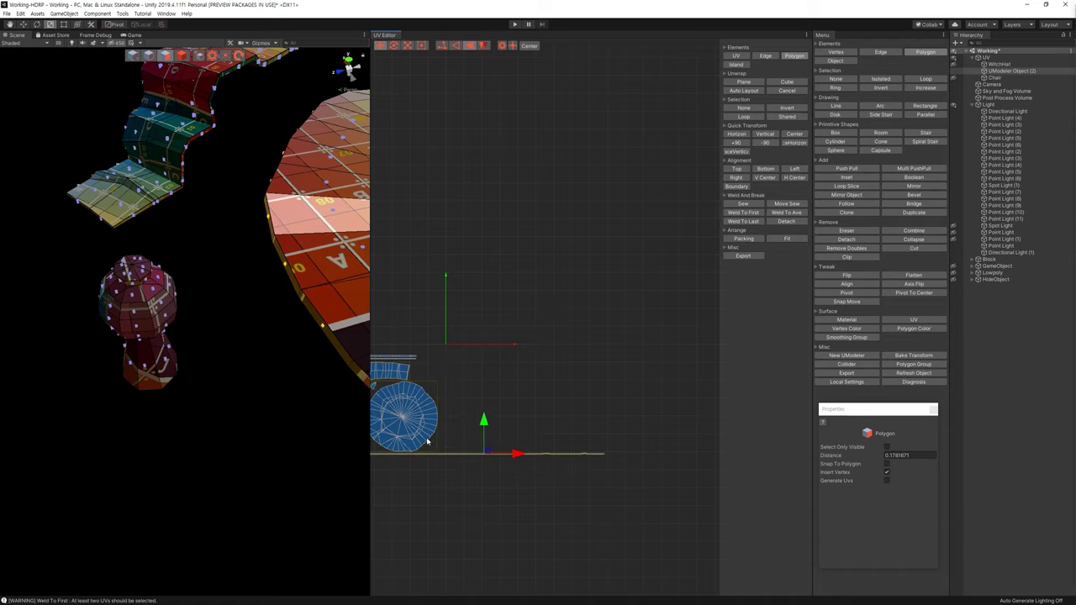
pyautogui.moveTo(491, 456); pyautogui.dragTo(533, 473, button='middle')
pyautogui.click(533, 473)
# Detach the right part of the flat strip and slide both strip pieces left
pyautogui.moveTo(518, 409); pyautogui.dragTo(772, 486)
pyautogui.moveTo(503, 431); pyautogui.dragTo(737, 492)
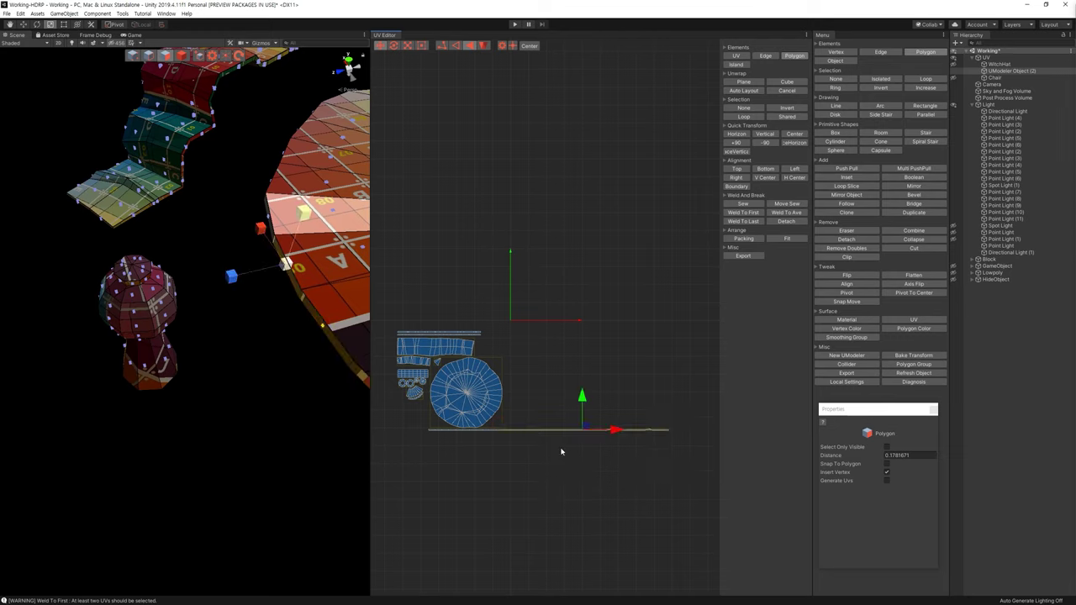
pyautogui.scroll(3, 553, 371)
pyautogui.click(794, 221)
pyautogui.moveTo(636, 410); pyautogui.dragTo(562, 415)
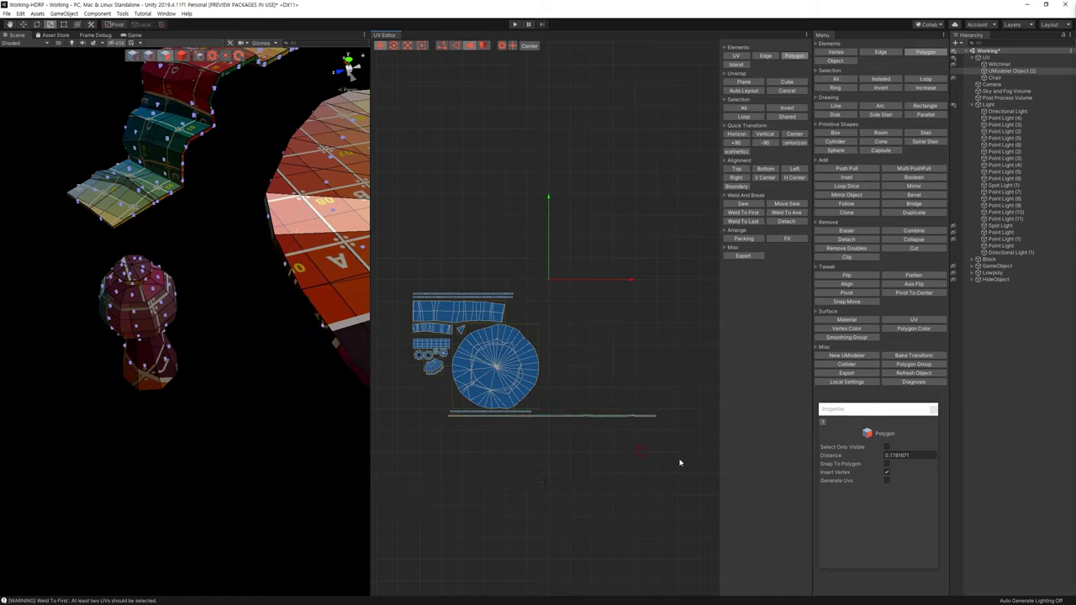
pyautogui.moveTo(679, 458); pyautogui.dragTo(531, 395)
pyautogui.moveTo(600, 415); pyautogui.dragTo(517, 418)
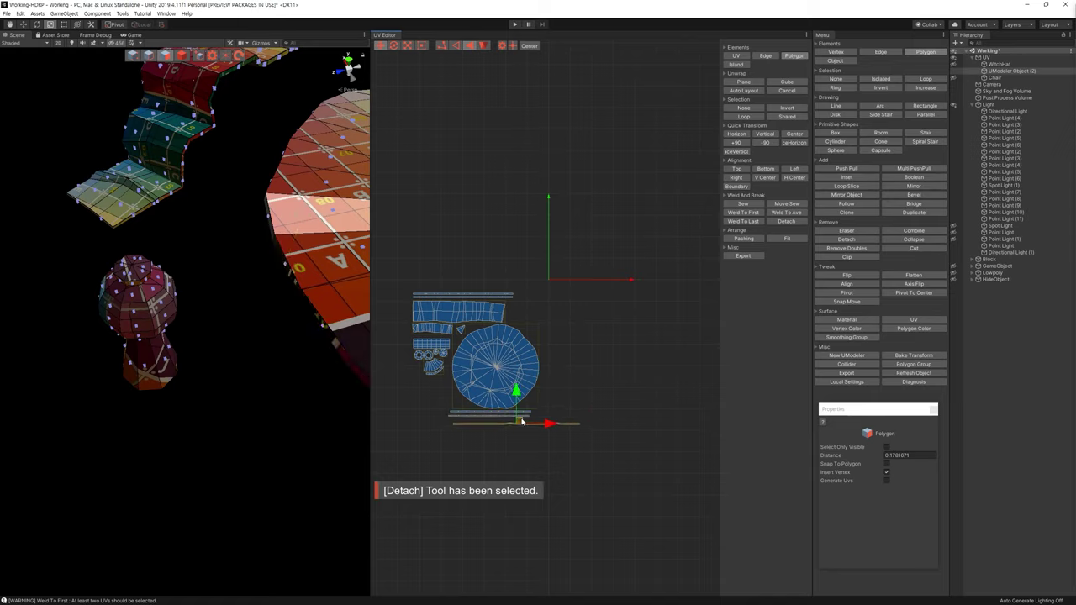
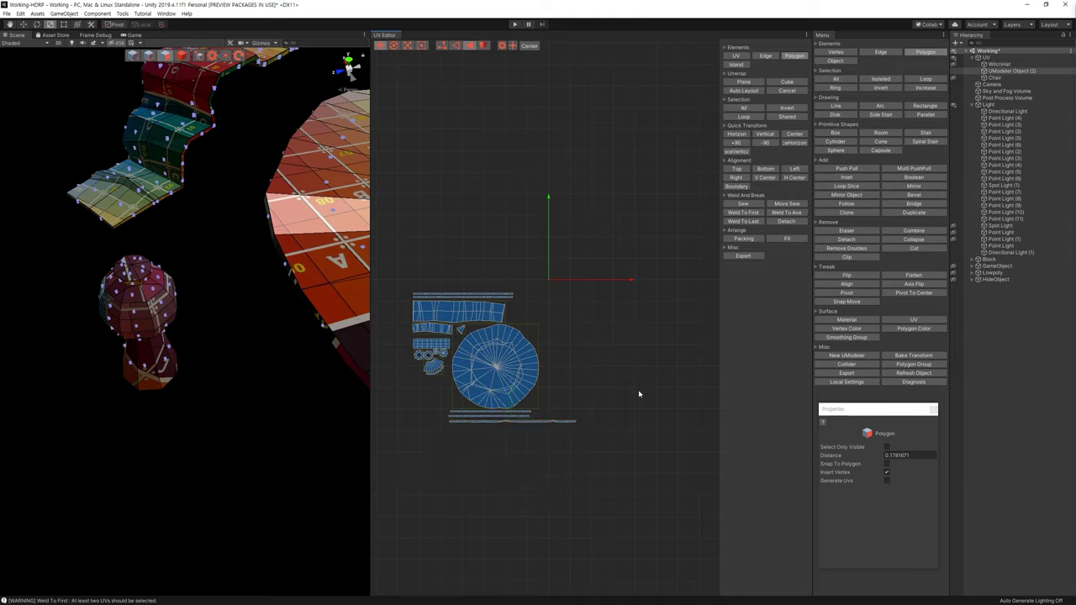
# Move a piece of the lower UV strip down and to the left
pyautogui.scroll(3, 583, 411)
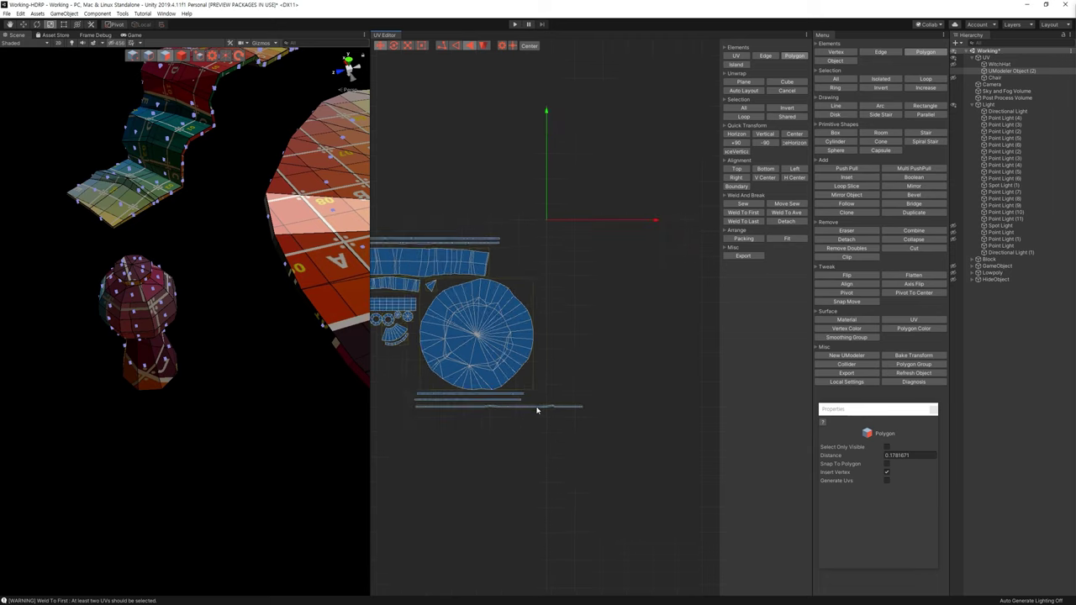
pyautogui.moveTo(533, 395); pyautogui.dragTo(589, 438)
pyautogui.moveTo(530, 401); pyautogui.dragTo(614, 432)
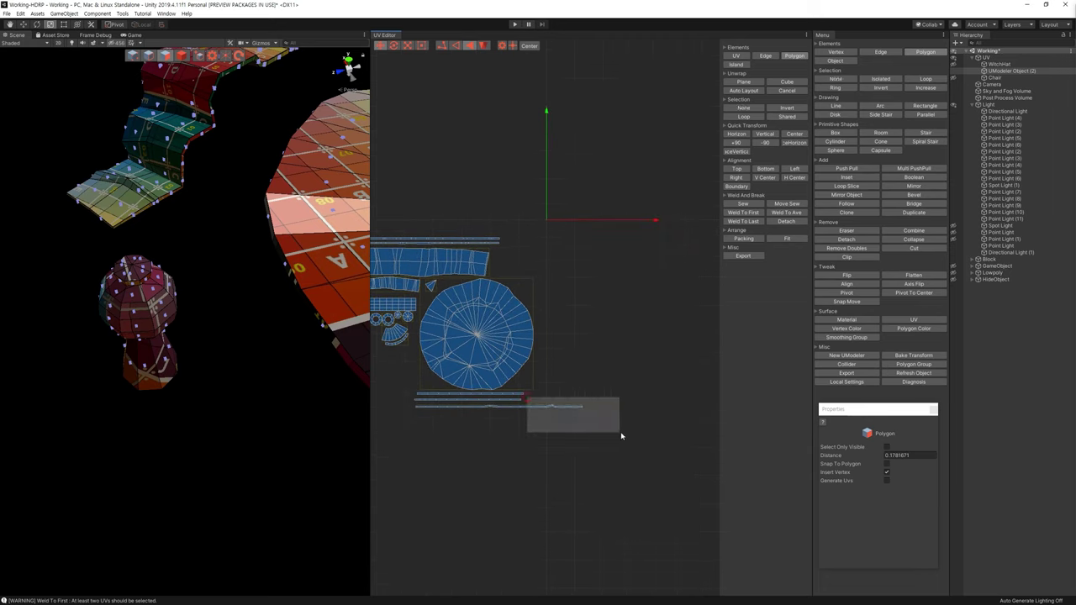
pyautogui.moveTo(560, 405); pyautogui.dragTo(478, 423)
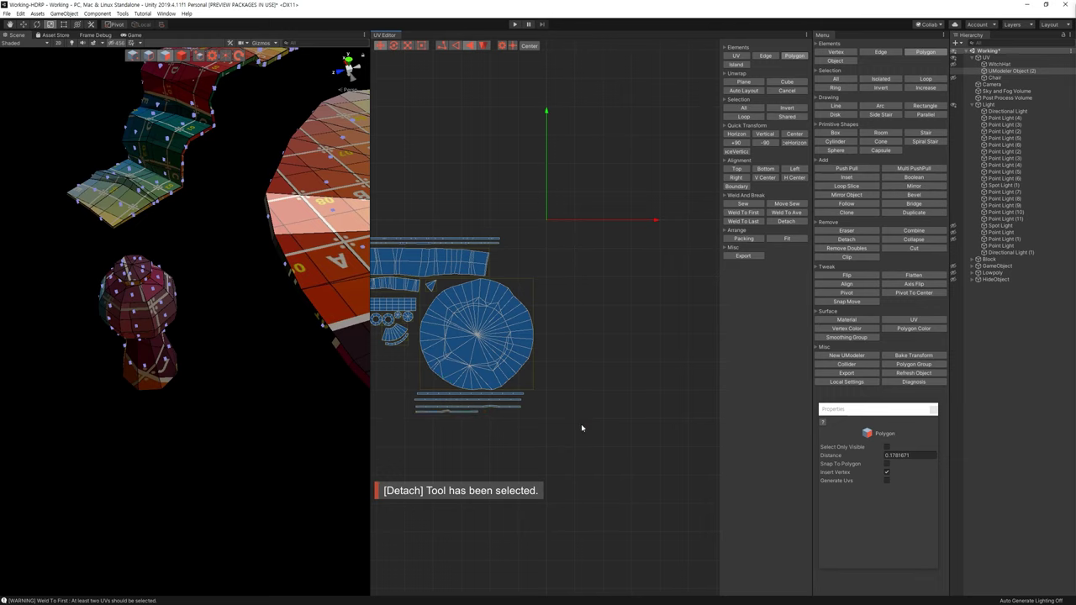
# Select all UV islands, move them up and right, and shrink them
pyautogui.moveTo(591, 442); pyautogui.dragTo(377, 169)
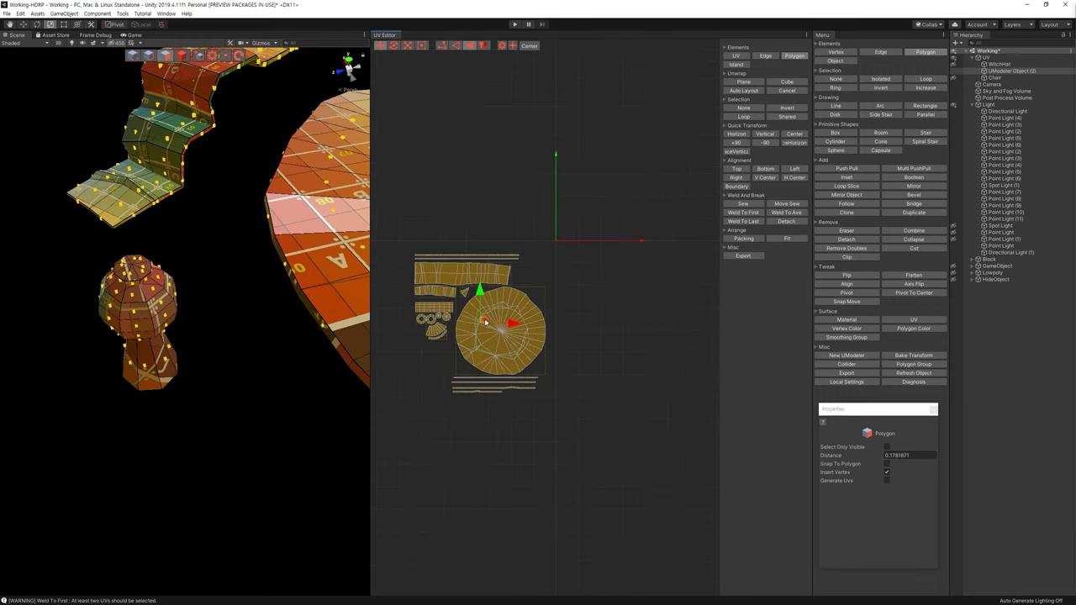
pyautogui.moveTo(485, 322); pyautogui.dragTo(632, 217)
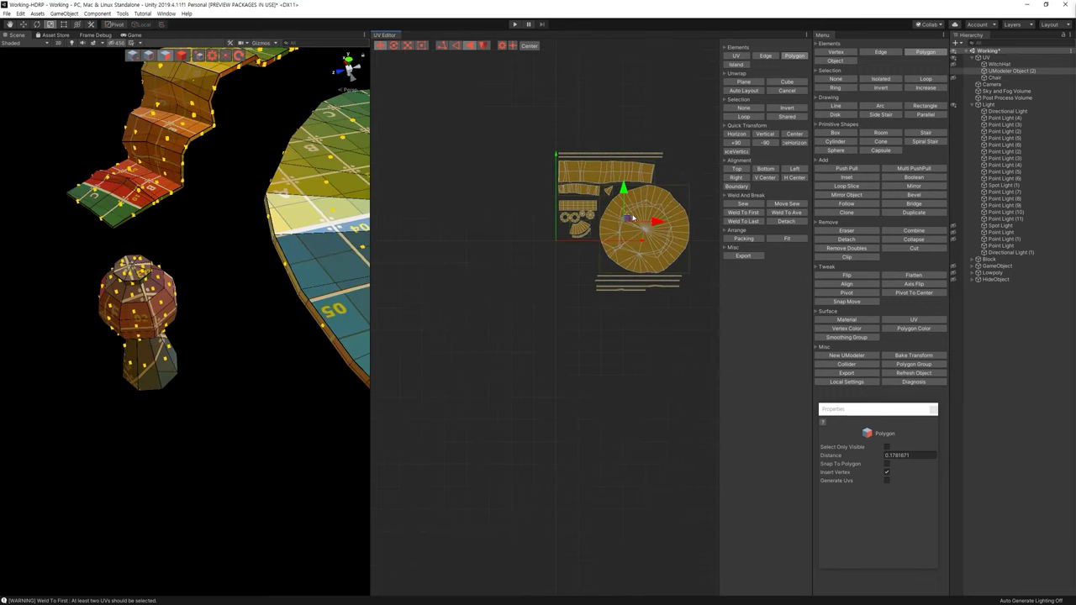
pyautogui.press('f')
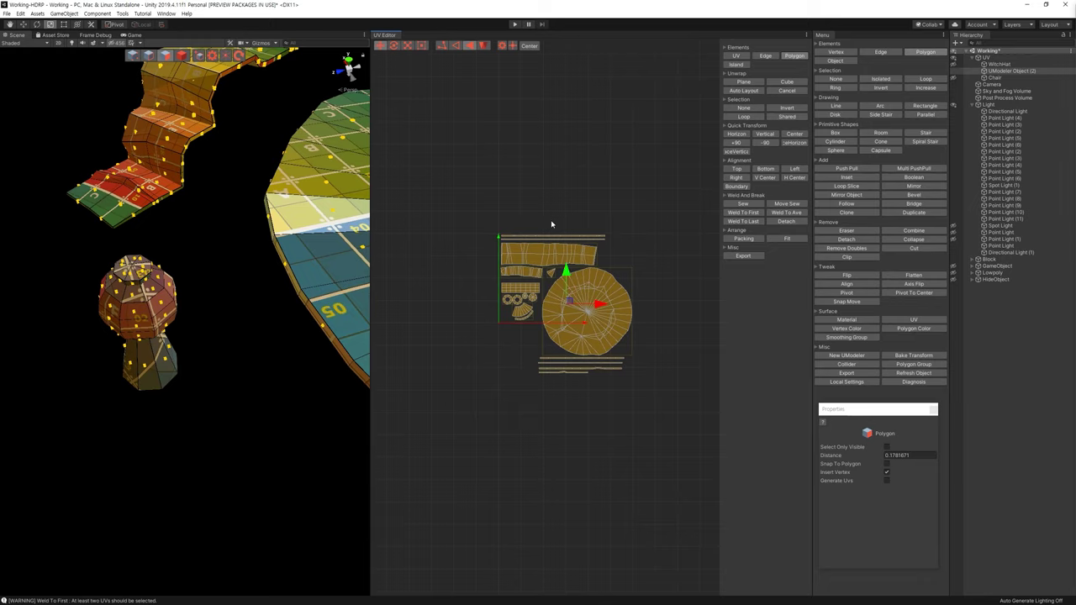
pyautogui.moveTo(570, 307)
pyautogui.mouseDown()
pyautogui.moveTo(575, 318)
pyautogui.moveTo(588, 267)
pyautogui.mouseUp()
pyautogui.press('w')
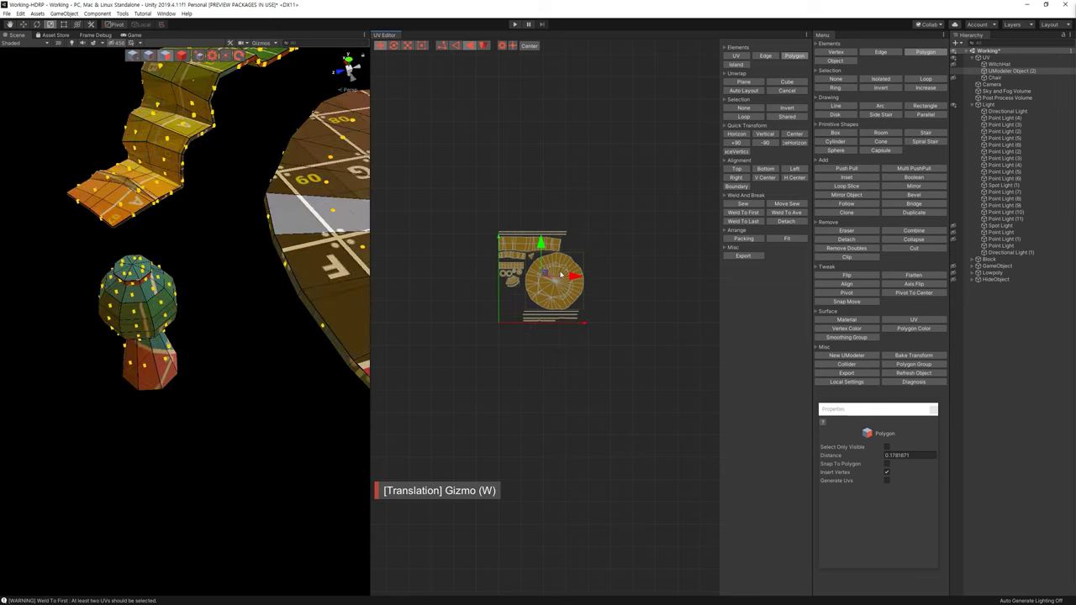
pyautogui.scroll(1, 589, 267)
pyautogui.scroll(2, 533, 363)
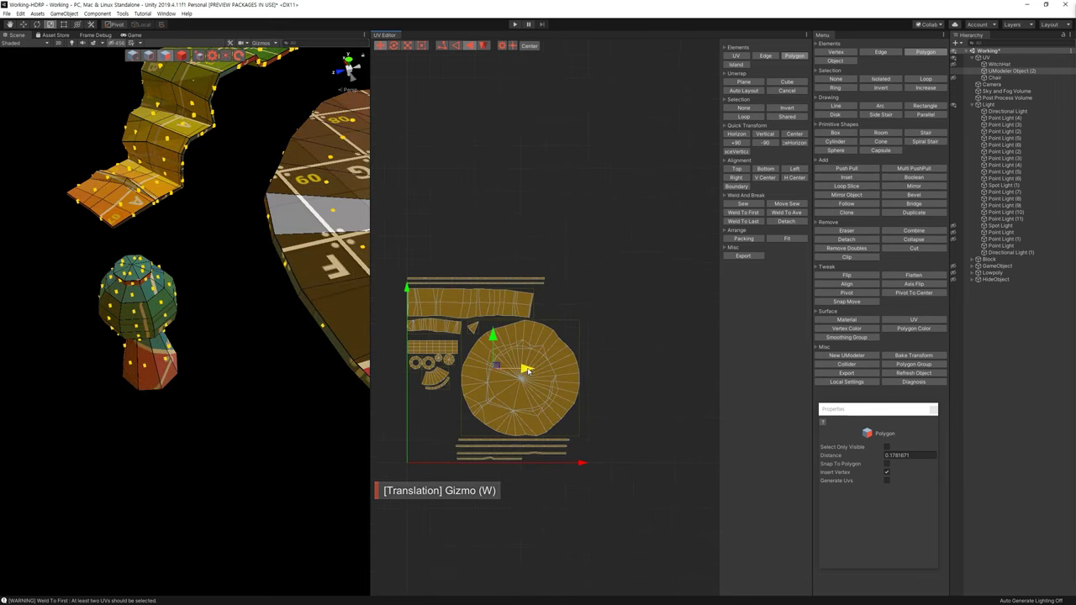
pyautogui.scroll(2, 528, 358)
pyautogui.moveTo(527, 359); pyautogui.dragTo(510, 312, button='middle')
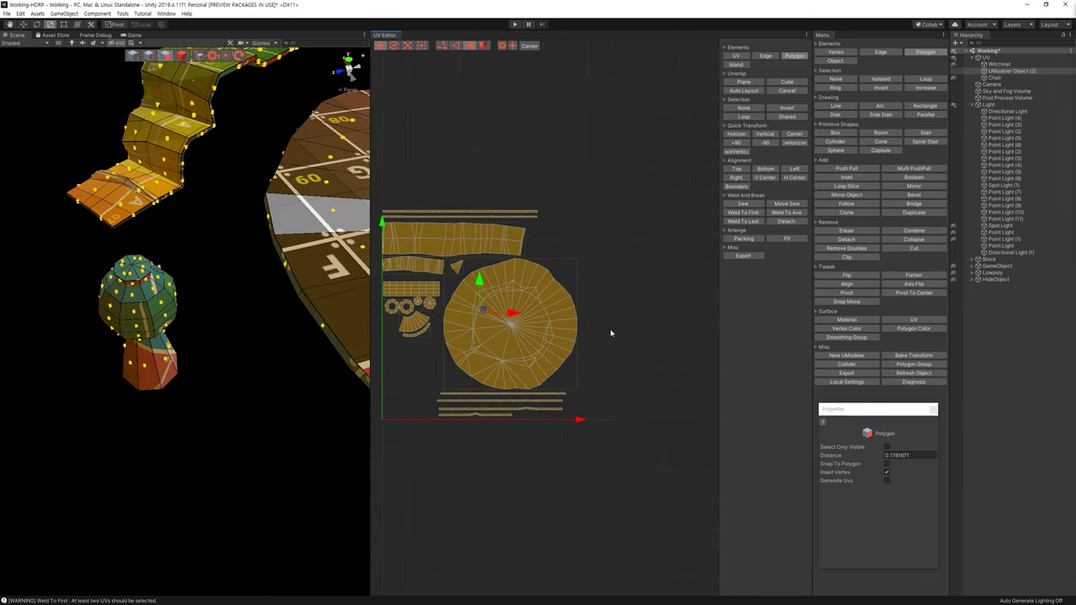
# Scale all islands up with R to fill the UV square and nudge them right
pyautogui.press('r')
pyautogui.moveTo(481, 311); pyautogui.dragTo(483, 297)
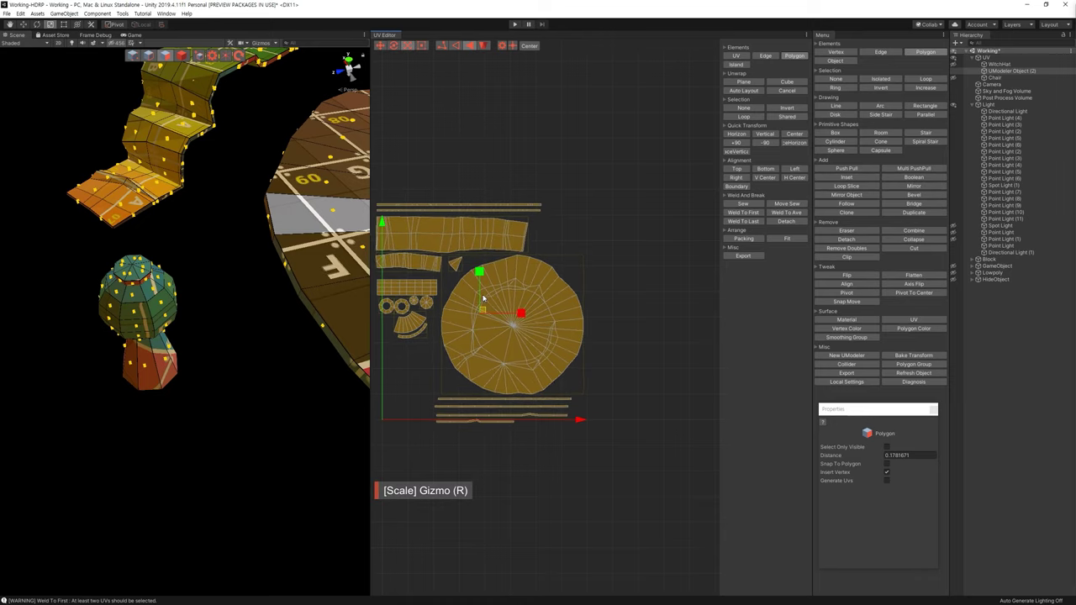
pyautogui.moveTo(506, 310); pyautogui.dragTo(546, 314, button='middle')
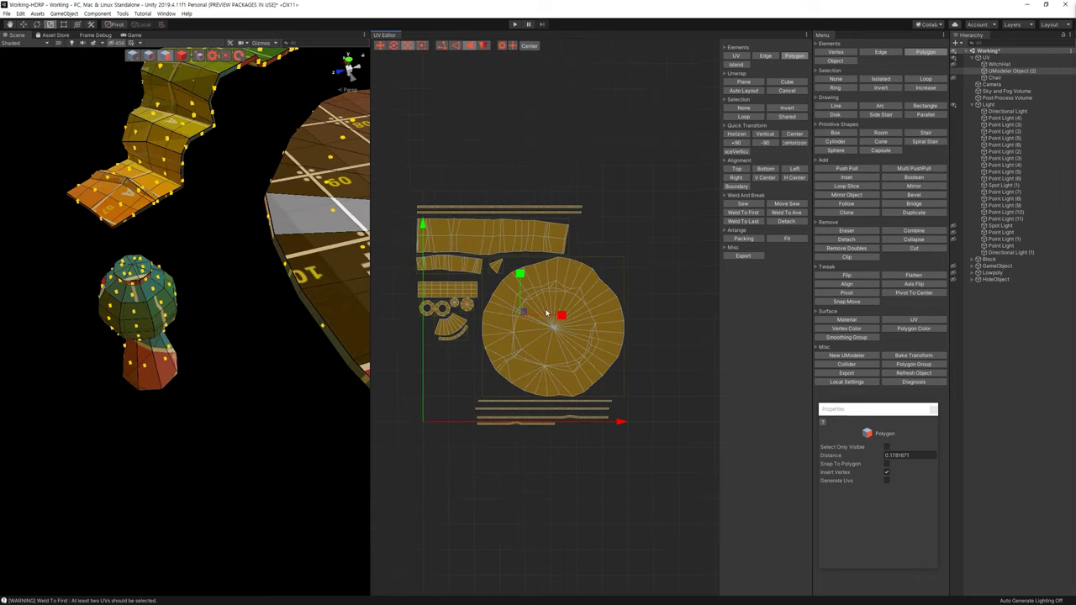
pyautogui.press('w')
pyautogui.moveTo(525, 312); pyautogui.dragTo(533, 311)
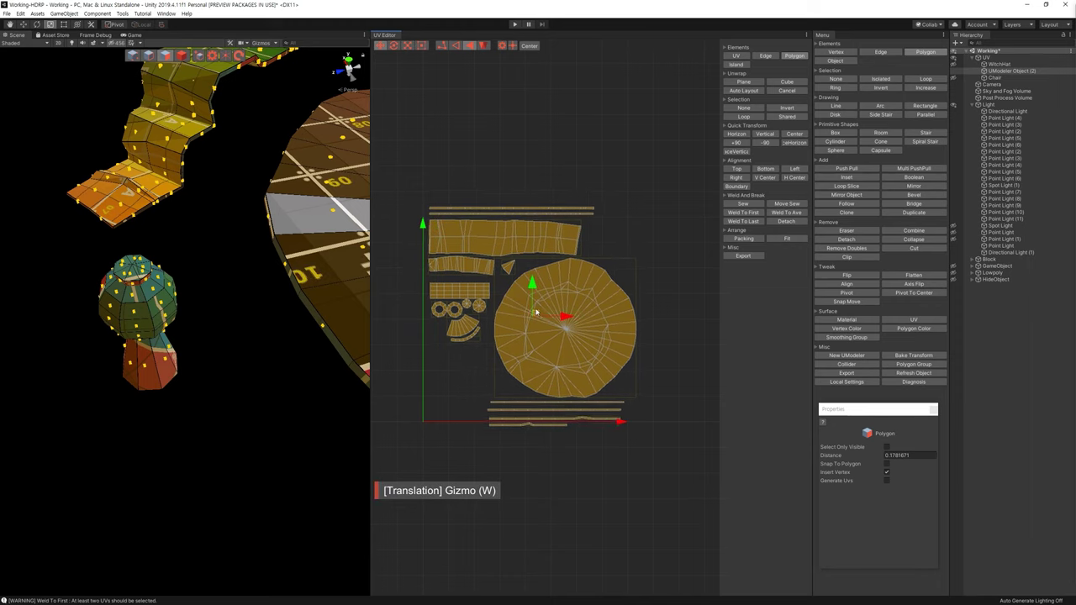
# Move the thin bottom strips down below the UV square
pyautogui.moveTo(655, 463); pyautogui.dragTo(482, 403)
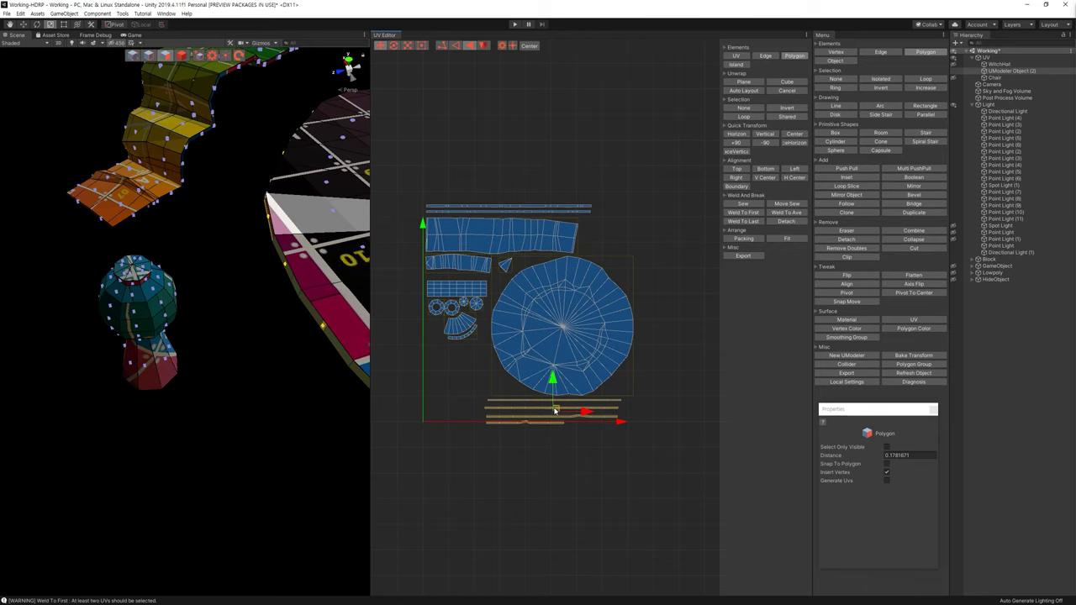
pyautogui.moveTo(555, 410); pyautogui.dragTo(571, 515)
pyautogui.moveTo(665, 413); pyautogui.dragTo(588, 345)
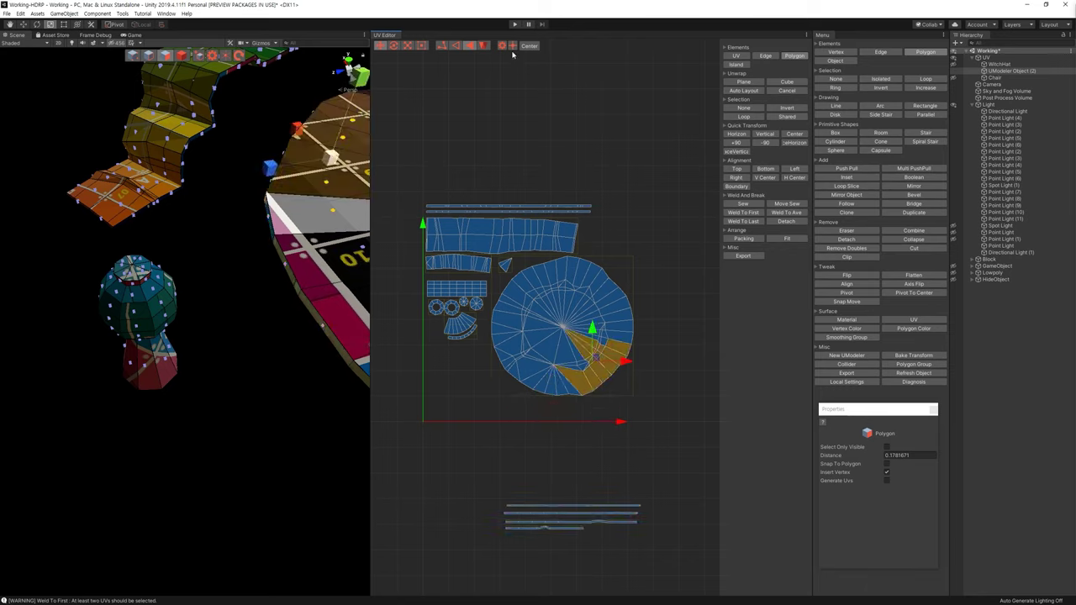
# In Island mode, shift the disc slightly down-left and move the thin top strip up-right
pyautogui.click(480, 47)
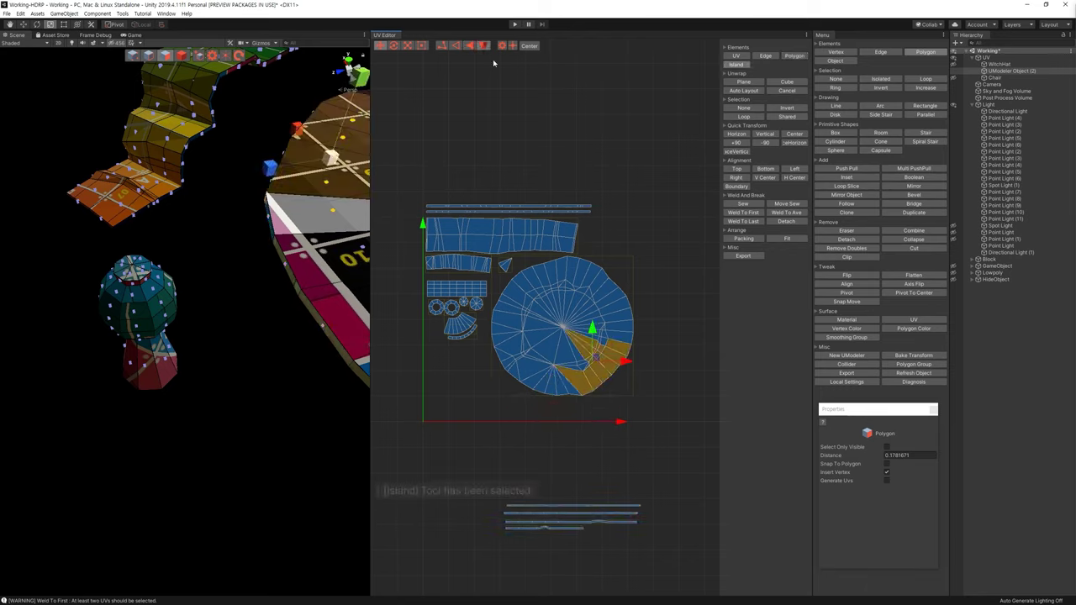
pyautogui.click(585, 344)
pyautogui.moveTo(566, 323); pyautogui.dragTo(557, 347)
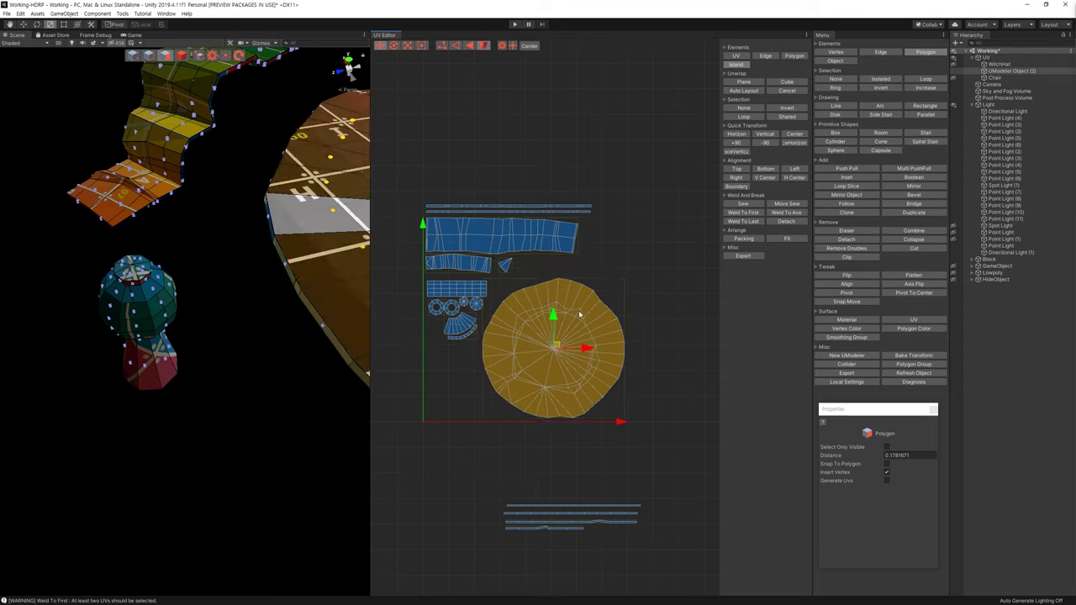
pyautogui.moveTo(487, 481); pyautogui.dragTo(604, 528)
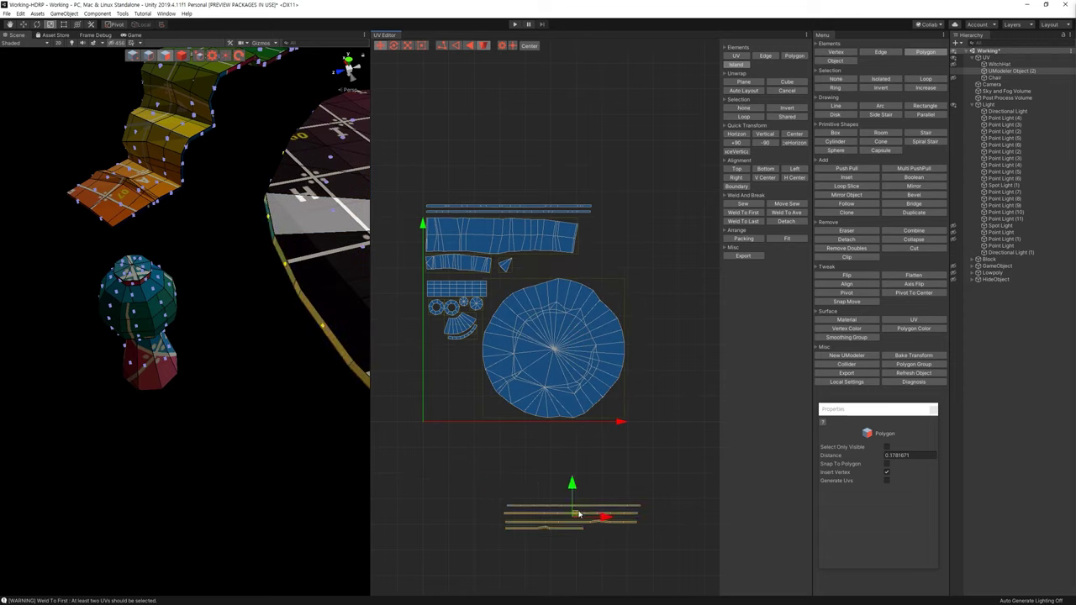
pyautogui.moveTo(598, 189); pyautogui.dragTo(584, 214)
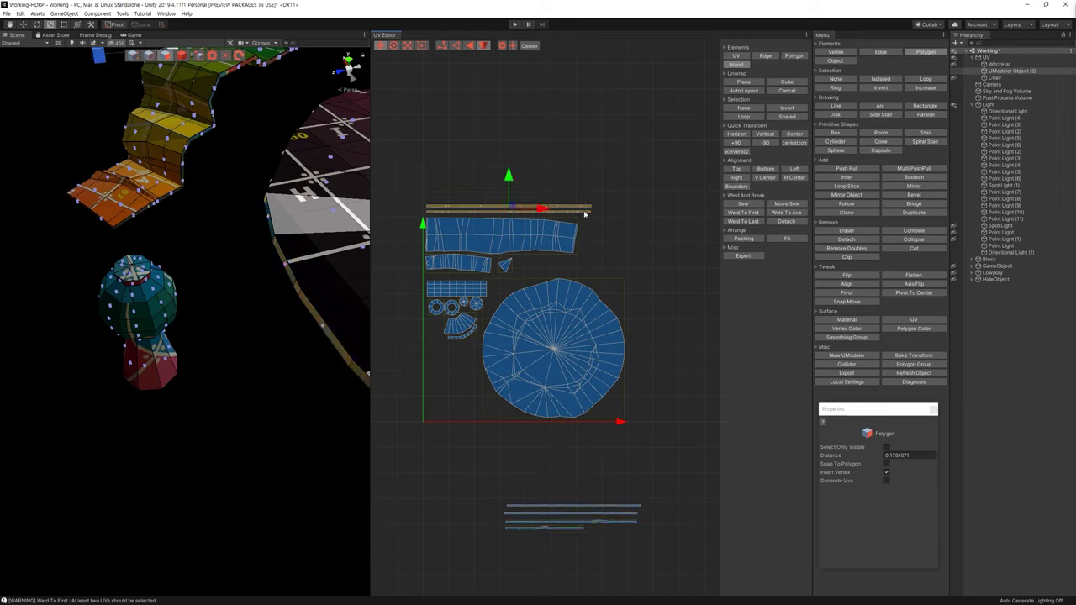
pyautogui.moveTo(513, 207); pyautogui.dragTo(639, 148)
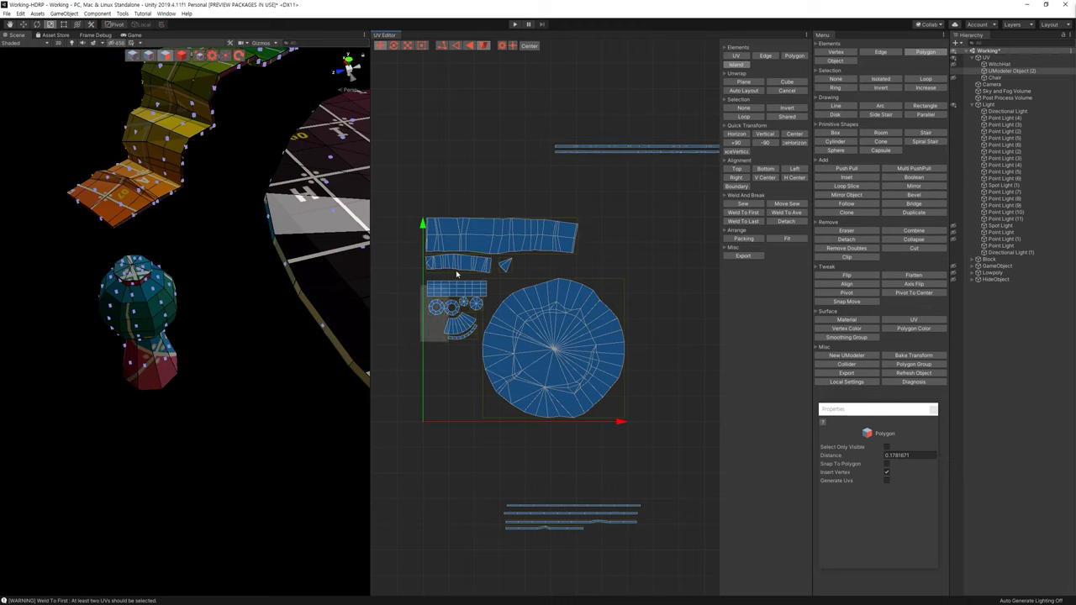
# Move the small left islands out of the square and slide the wide top strip right
pyautogui.moveTo(421, 345); pyautogui.dragTo(491, 270)
pyautogui.moveTo(420, 340); pyautogui.dragTo(507, 268)
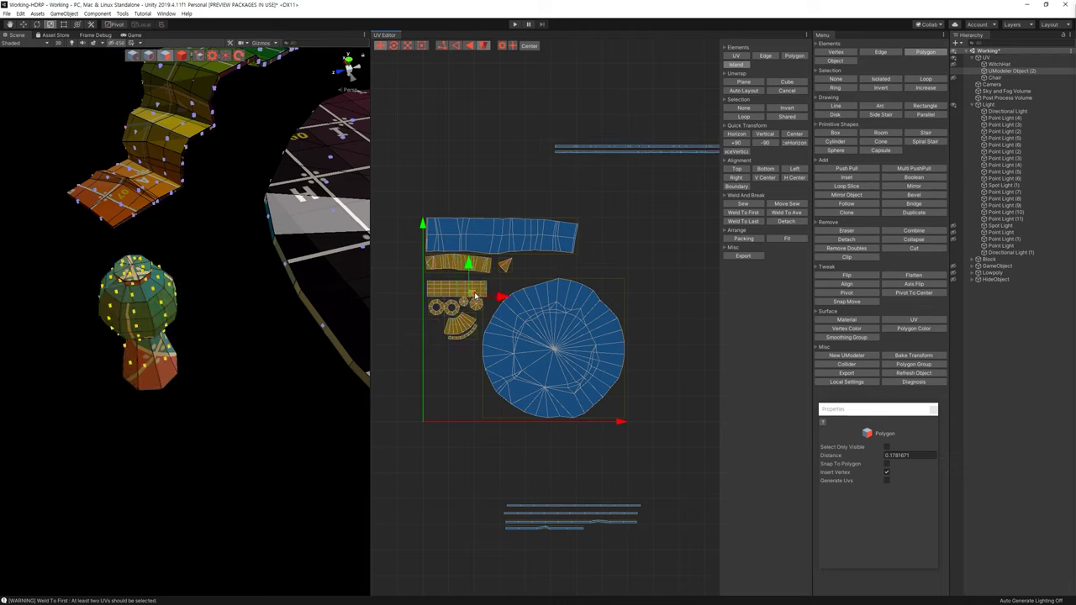
pyautogui.moveTo(474, 294); pyautogui.dragTo(432, 481)
pyautogui.moveTo(485, 192); pyautogui.dragTo(501, 229)
pyautogui.moveTo(535, 264); pyautogui.dragTo(575, 272)
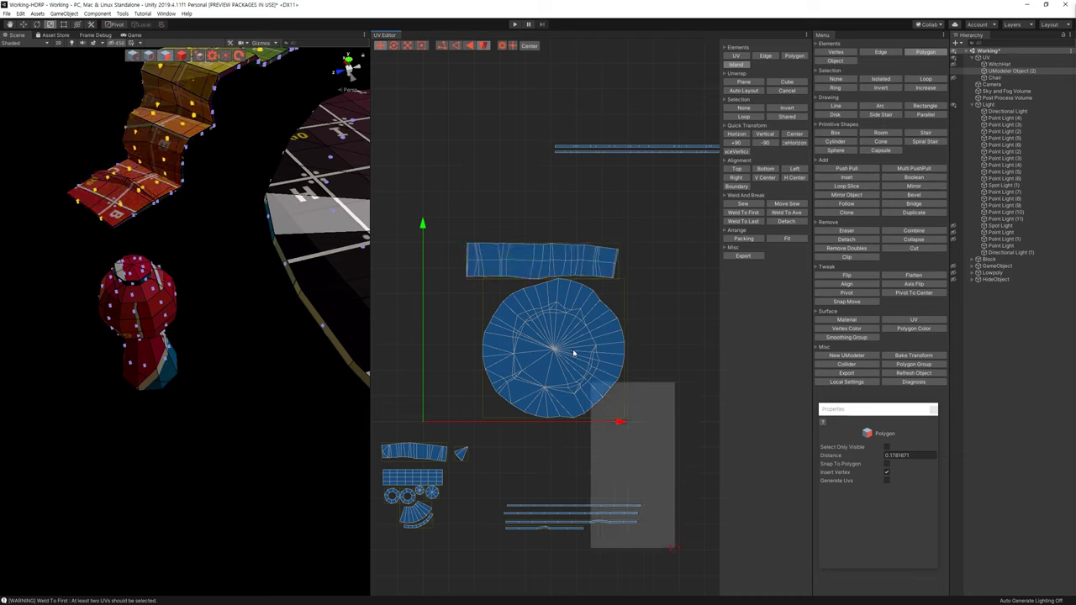
# Select the disc and all the strips and scale them up to fill the square
pyautogui.moveTo(677, 539); pyautogui.dragTo(511, 238)
pyautogui.keyDown('shift'); pyautogui.moveTo(518, 126); pyautogui.dragTo(648, 183); pyautogui.keyUp('shift')
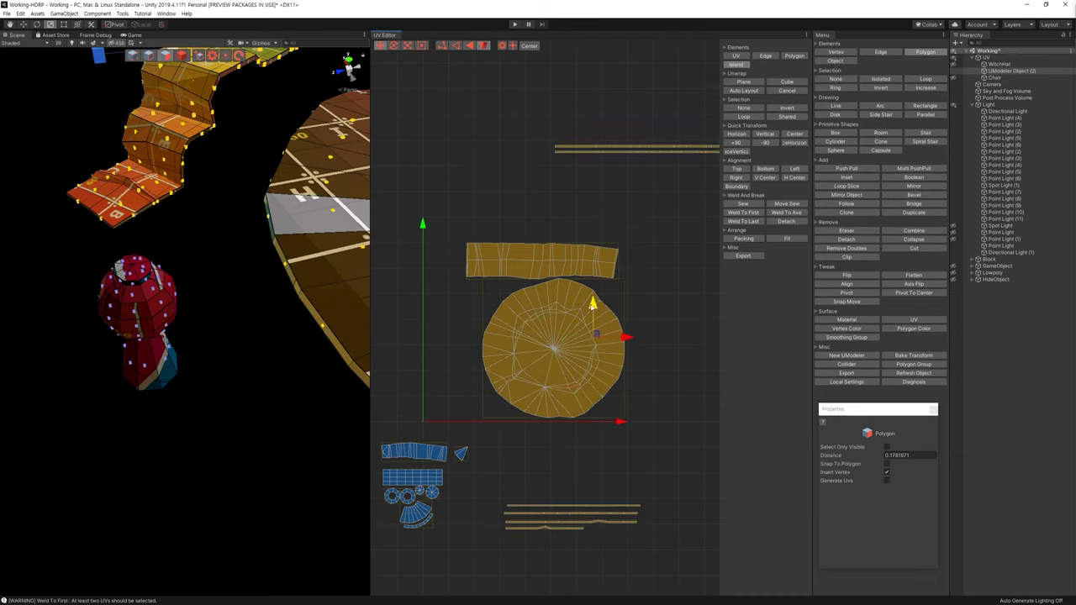
pyautogui.moveTo(592, 304); pyautogui.dragTo(572, 300, button='middle')
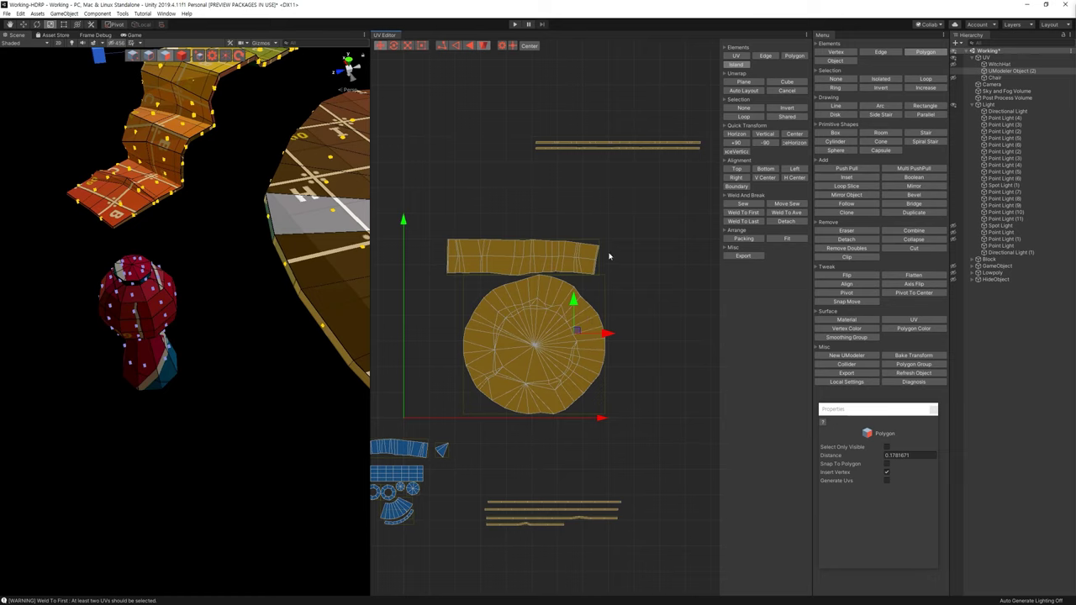
pyautogui.scroll(-3, 589, 302)
pyautogui.moveTo(412, 138); pyautogui.dragTo(781, 523)
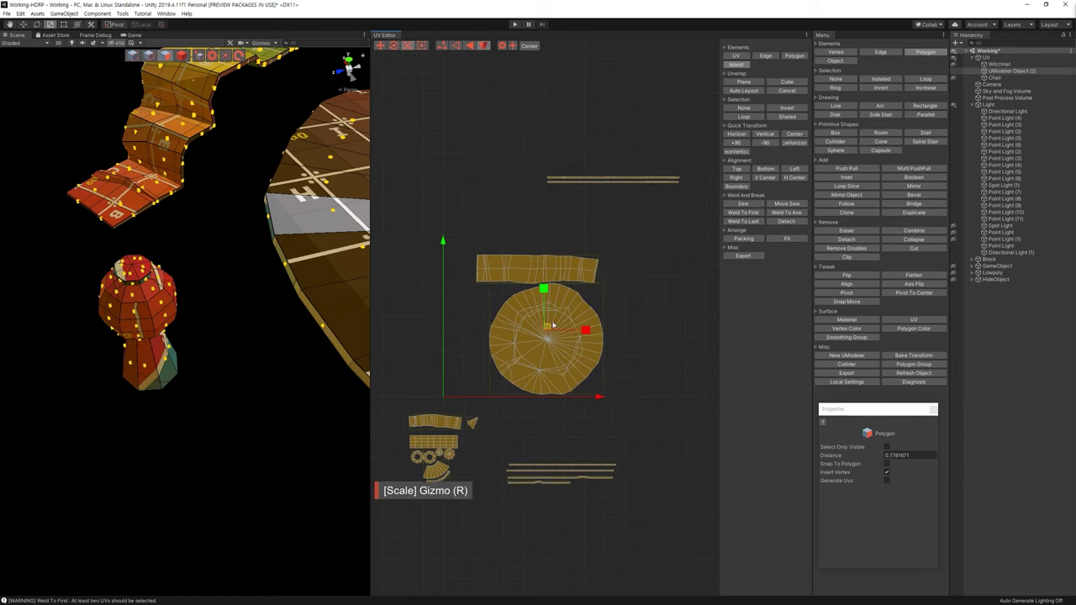
pyautogui.moveTo(552, 332)
pyautogui.mouseDown()
pyautogui.moveTo(561, 301)
pyautogui.moveTo(540, 323)
pyautogui.mouseUp()
# Enlarge the selection slightly more, nudge it up-left, and deselect all islands
pyautogui.press('w')
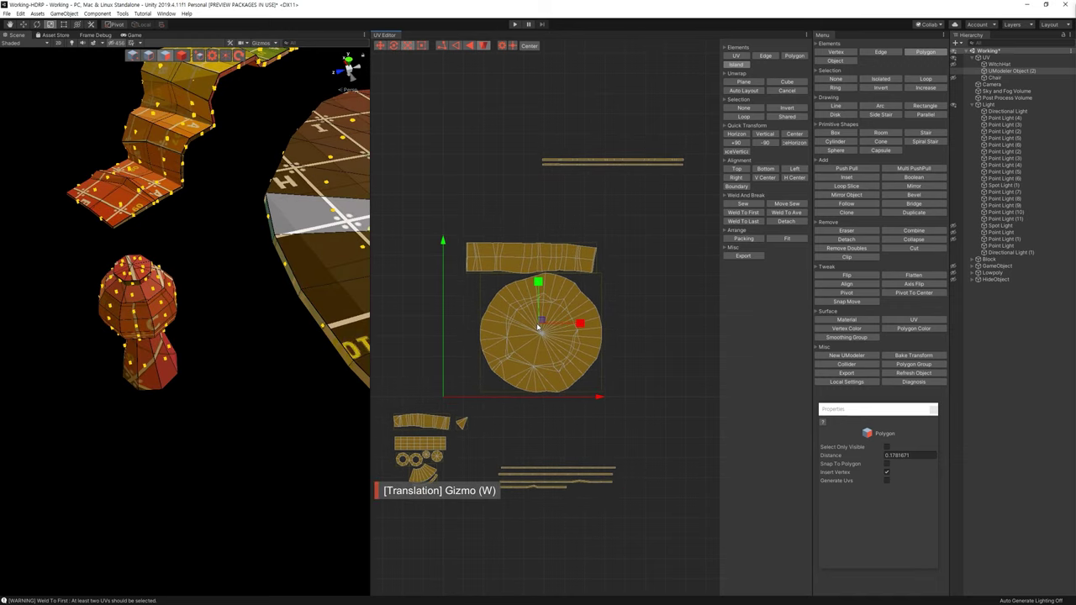
pyautogui.press('r')
pyautogui.moveTo(541, 322); pyautogui.dragTo(545, 315)
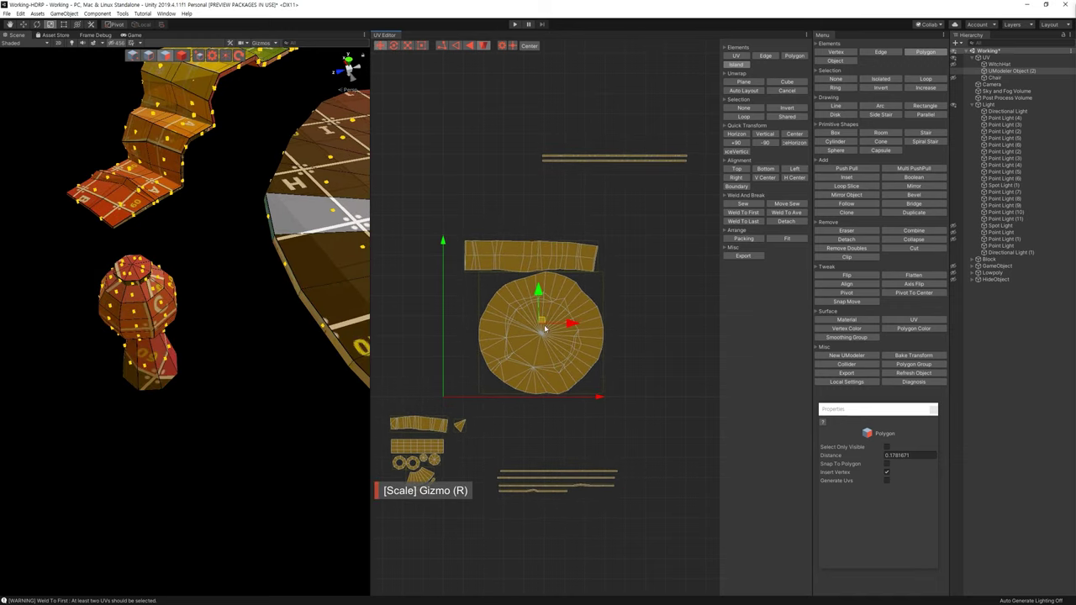
pyautogui.press('w')
pyautogui.moveTo(543, 322); pyautogui.dragTo(543, 321)
pyautogui.click(554, 451)
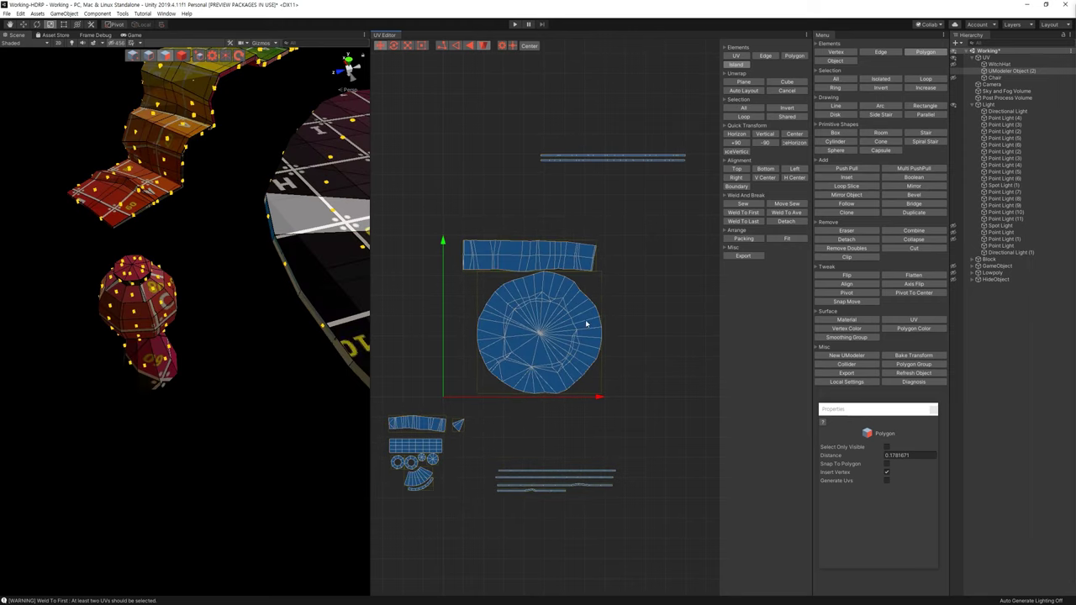
# Select the small islands at lower left and move them onto the disc
pyautogui.moveTo(554, 451); pyautogui.dragTo(575, 379, button='middle')
pyautogui.moveTo(495, 445); pyautogui.dragTo(409, 337)
pyautogui.moveTo(524, 380); pyautogui.dragTo(672, 477)
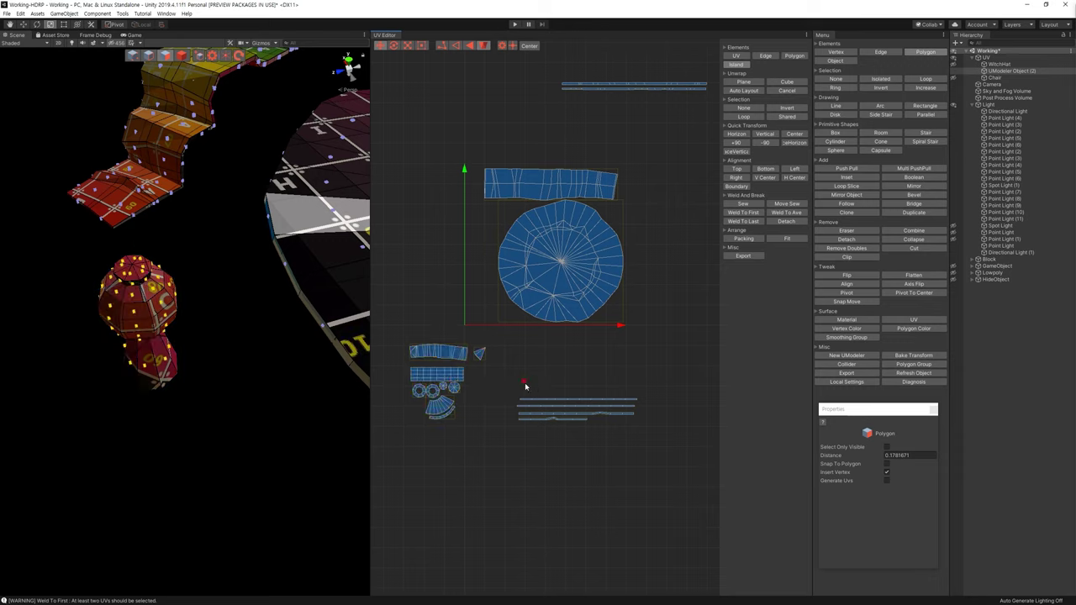
pyautogui.moveTo(478, 403); pyautogui.dragTo(508, 451, button='middle')
pyautogui.moveTo(512, 469); pyautogui.dragTo(423, 378)
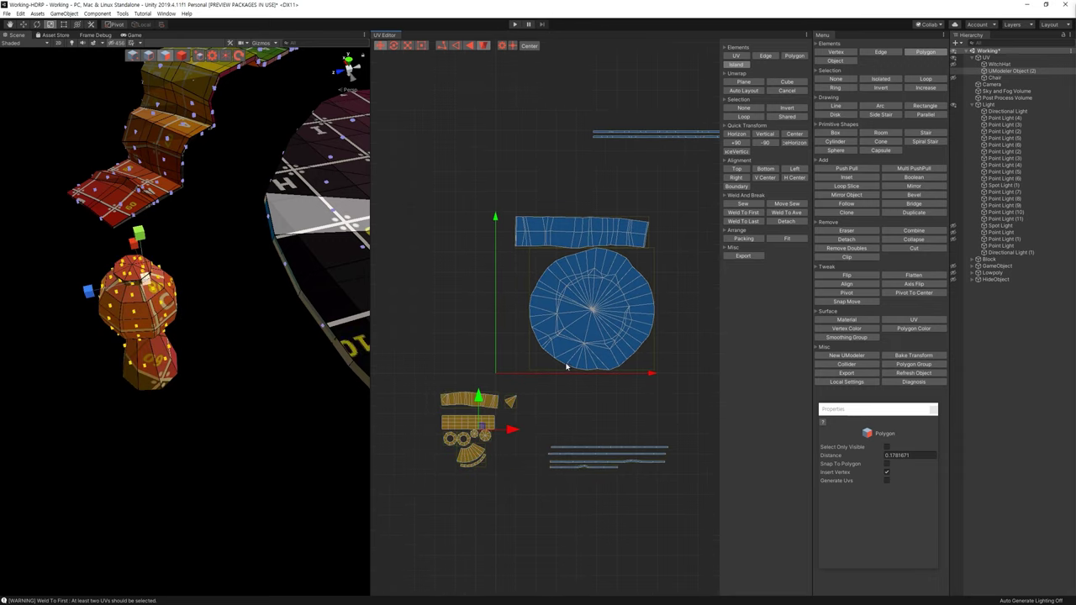
pyautogui.moveTo(483, 429); pyautogui.dragTo(450, 457, button='middle')
pyautogui.moveTo(452, 456); pyautogui.dragTo(584, 312)
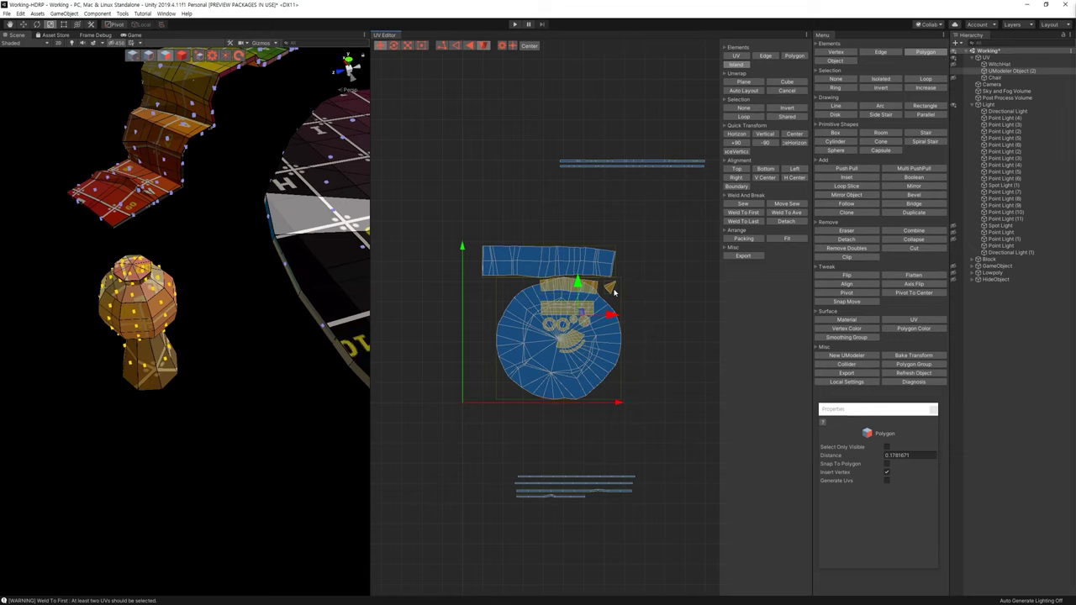
# Reposition the small islands beside the disc, then at the top strip's left end
pyautogui.moveTo(584, 313); pyautogui.dragTo(647, 313)
pyautogui.moveTo(688, 328); pyautogui.dragTo(611, 345, button='middle')
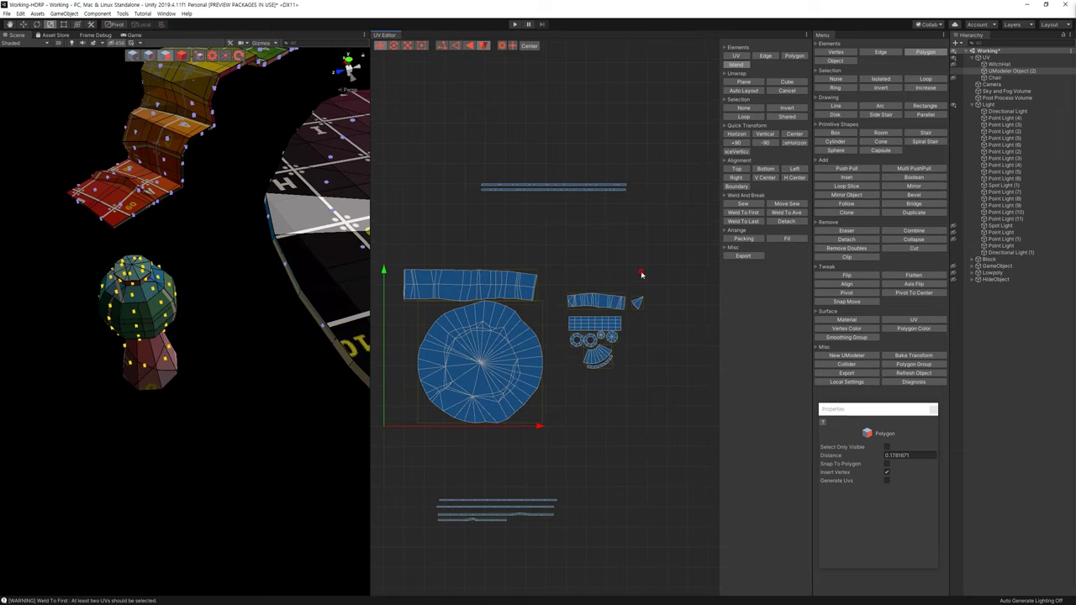
pyautogui.moveTo(611, 344); pyautogui.dragTo(629, 394)
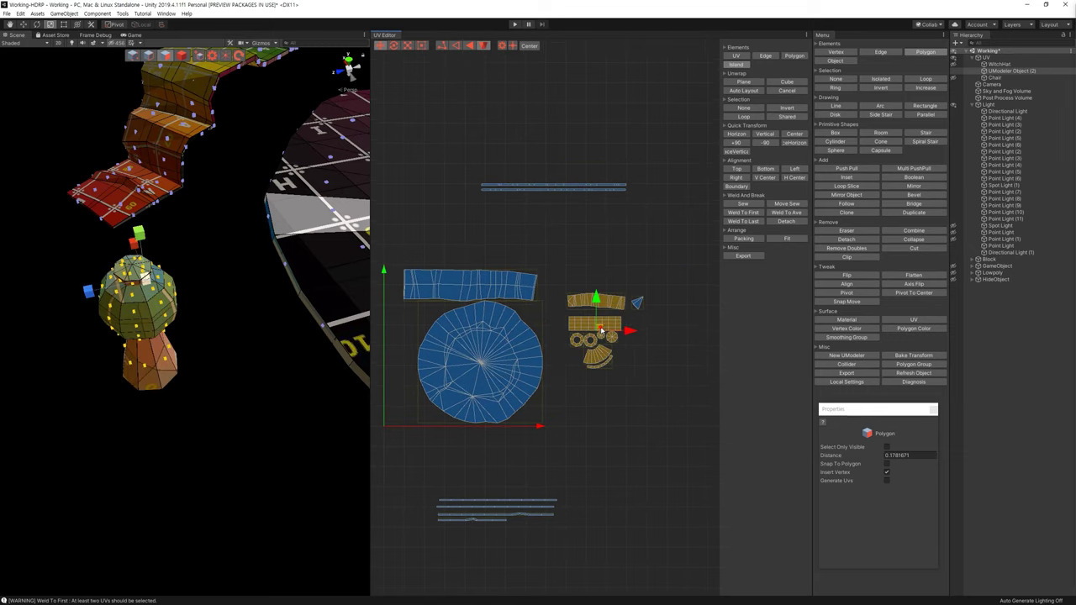
pyautogui.moveTo(600, 332); pyautogui.dragTo(600, 413)
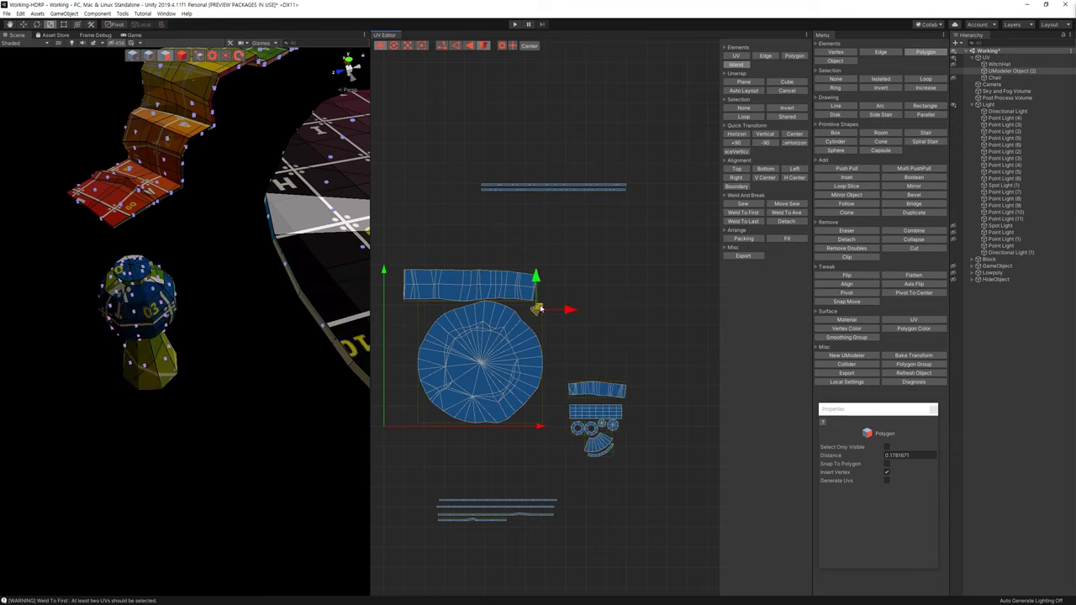
pyautogui.moveTo(553, 373); pyautogui.dragTo(630, 458)
pyautogui.moveTo(606, 412); pyautogui.dragTo(646, 386, button='middle')
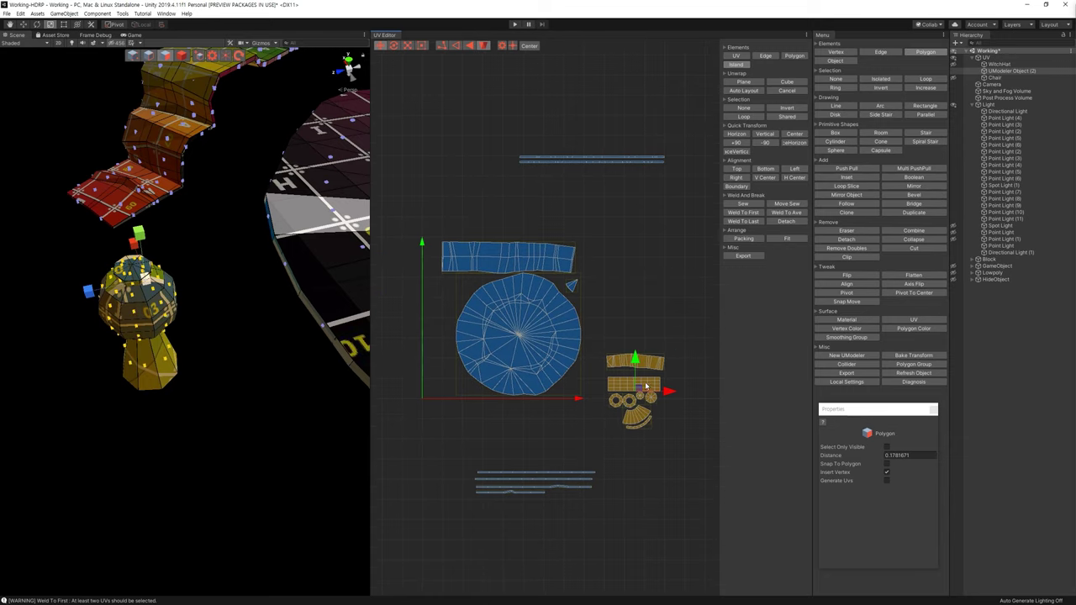
pyautogui.moveTo(638, 389); pyautogui.dragTo(470, 267)
pyautogui.scroll(4, 564, 339)
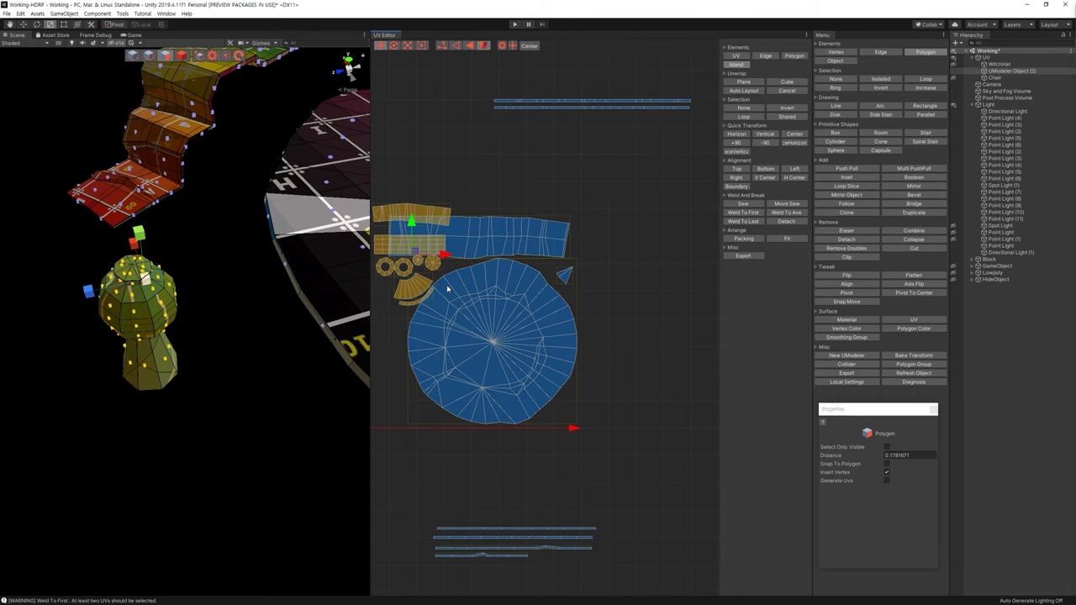
pyautogui.scroll(2, 563, 339)
pyautogui.scroll(2, 554, 328)
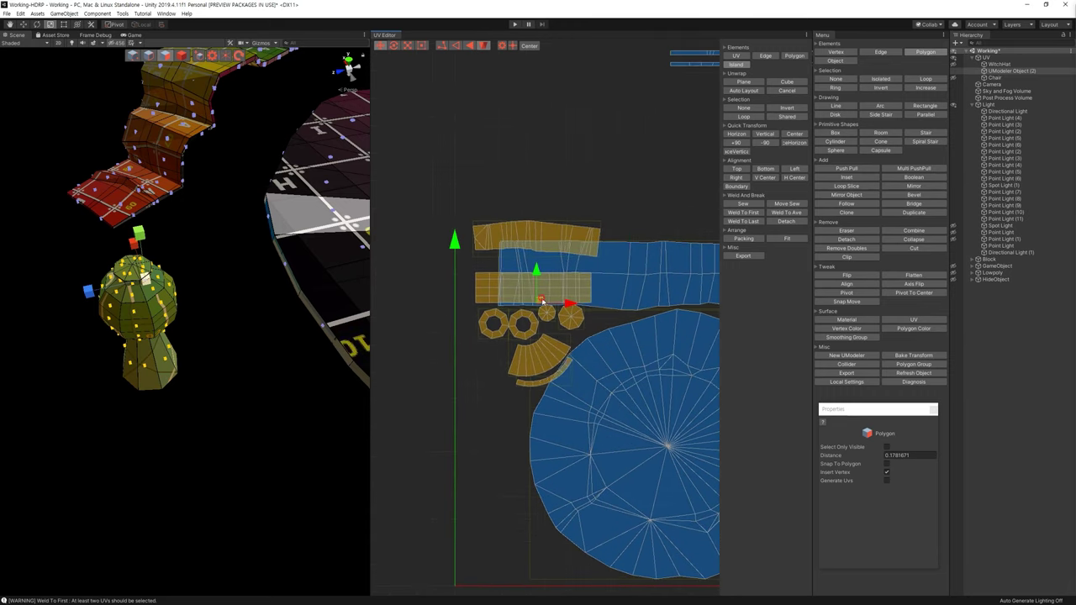
pyautogui.moveTo(540, 289); pyautogui.dragTo(542, 274)
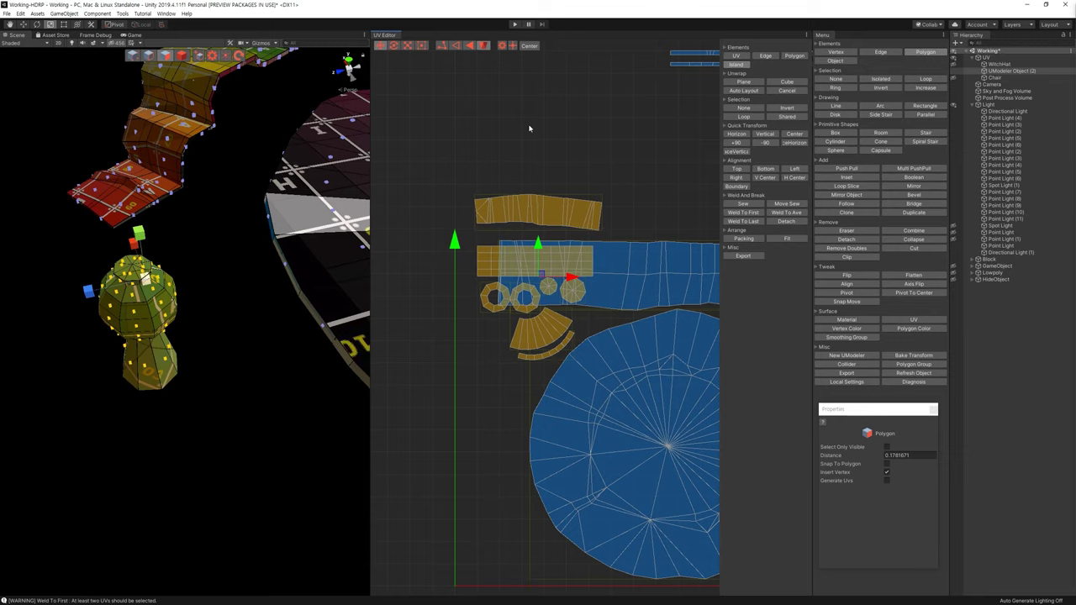
# In Polygon mode, pick arc faces and select the grid strip, octagons and arc together
pyautogui.click(477, 48)
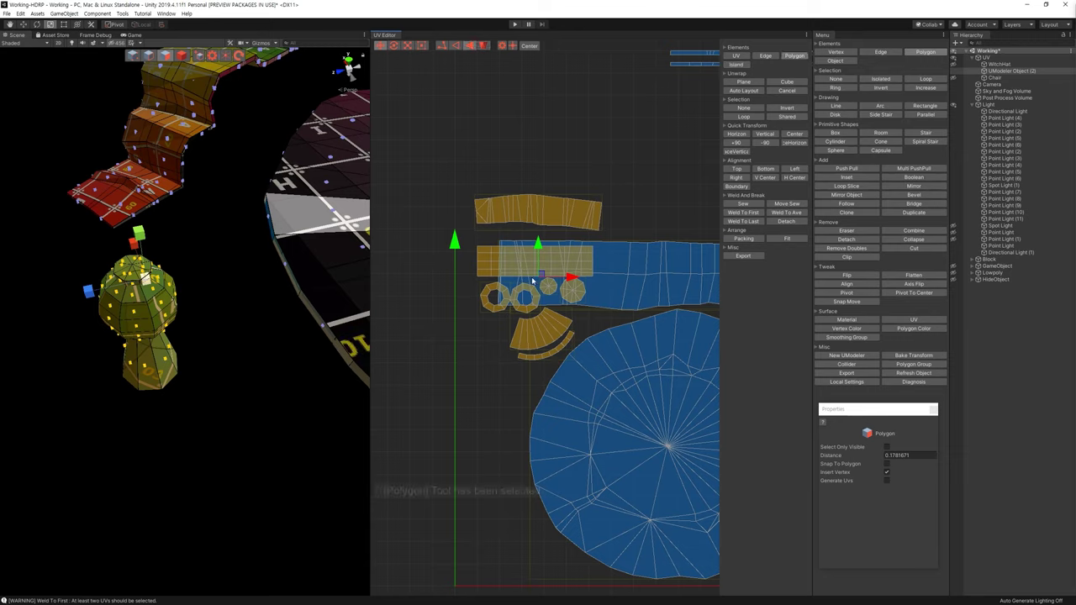
pyautogui.click(524, 337)
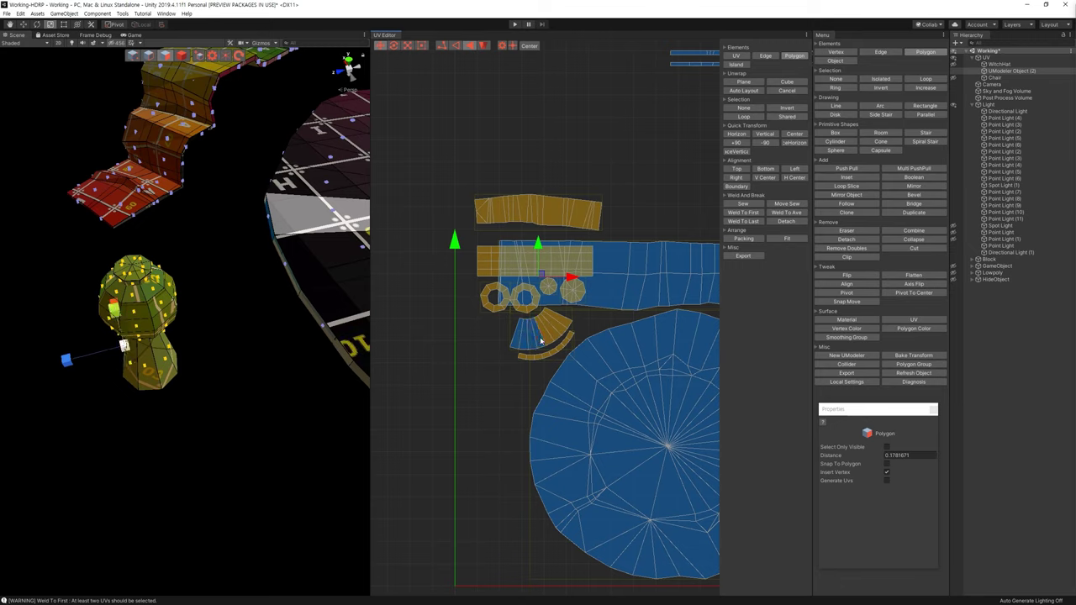
pyautogui.click(556, 333)
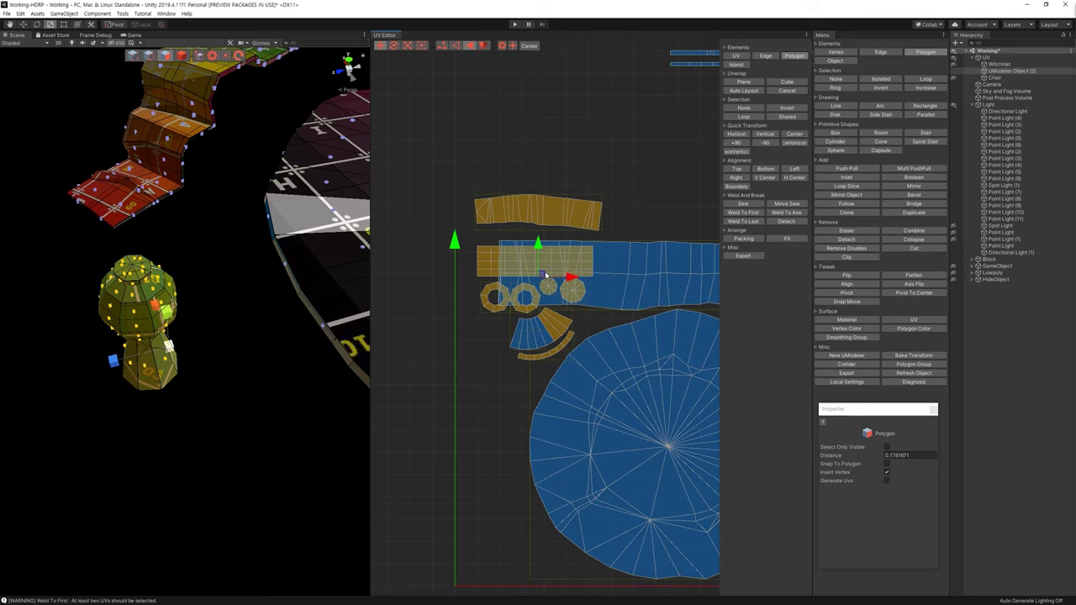
pyautogui.moveTo(543, 275); pyautogui.dragTo(417, 330)
pyautogui.click(434, 389)
pyautogui.scroll(1, 434, 389)
pyautogui.moveTo(434, 389); pyautogui.dragTo(510, 376, button='middle')
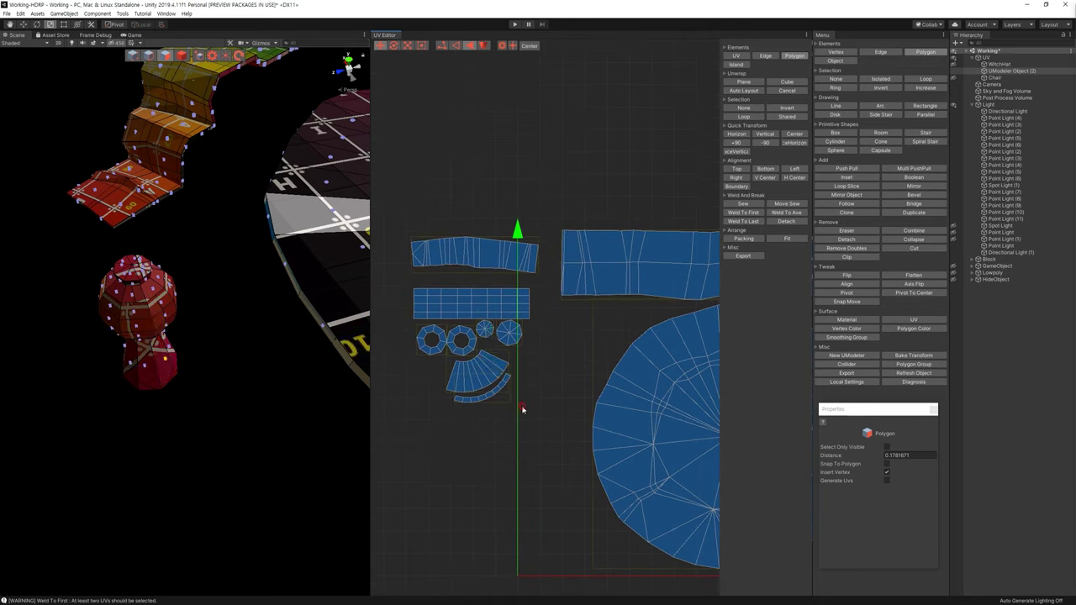
pyautogui.moveTo(522, 409); pyautogui.dragTo(400, 232)
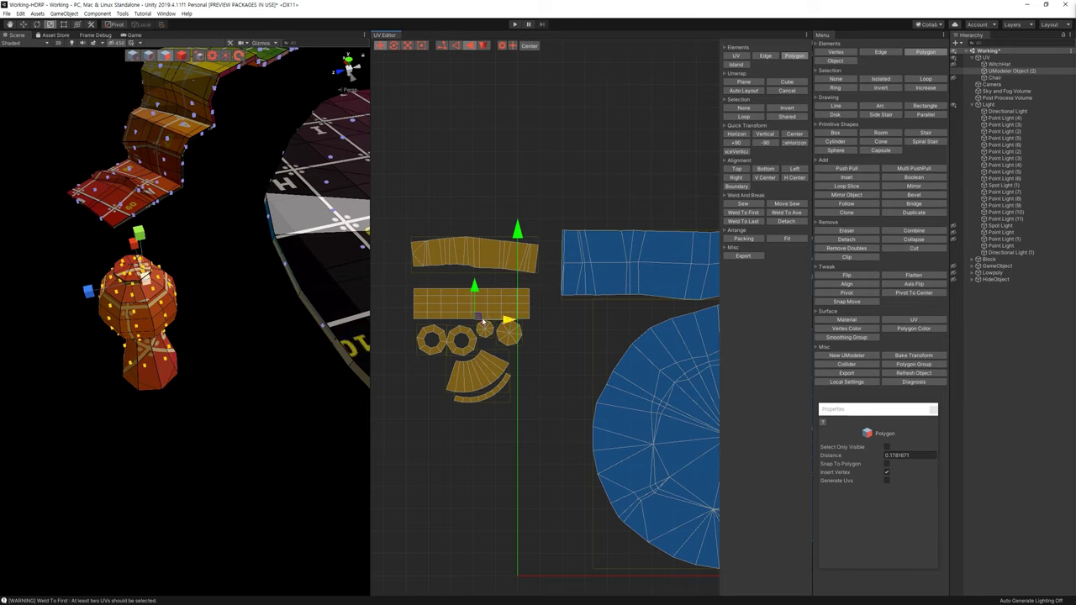
pyautogui.click(477, 251)
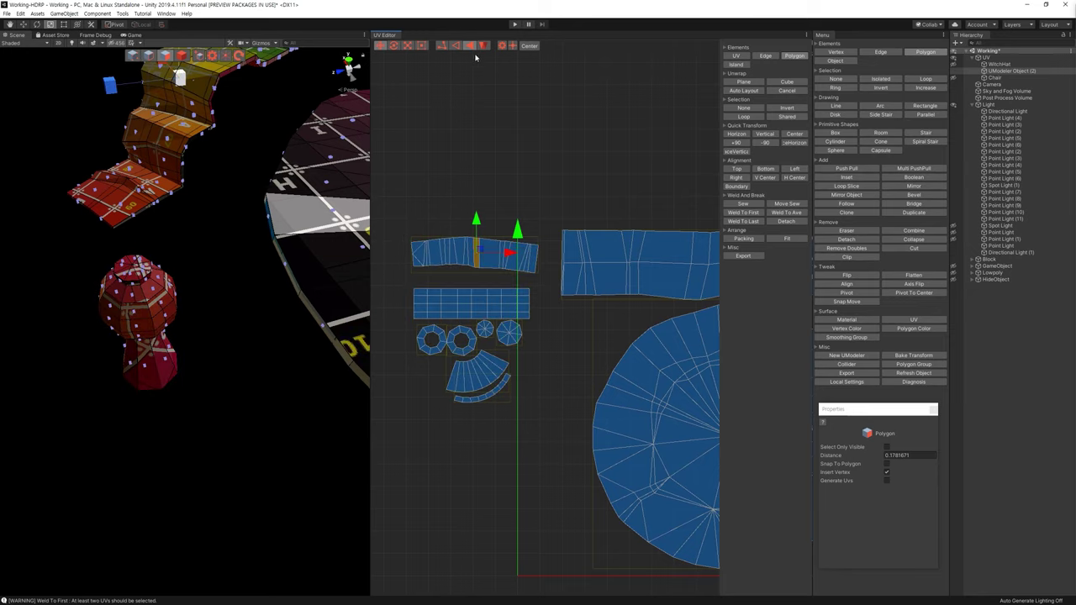
# In Island mode, move the top strip down below the other small islands
pyautogui.click(483, 46)
pyautogui.moveTo(489, 256)
pyautogui.mouseDown()
pyautogui.moveTo(610, 311)
pyautogui.moveTo(479, 460)
pyautogui.moveTo(439, 436)
pyautogui.mouseUp()
pyautogui.click(509, 474)
pyautogui.scroll(-2, 504, 420)
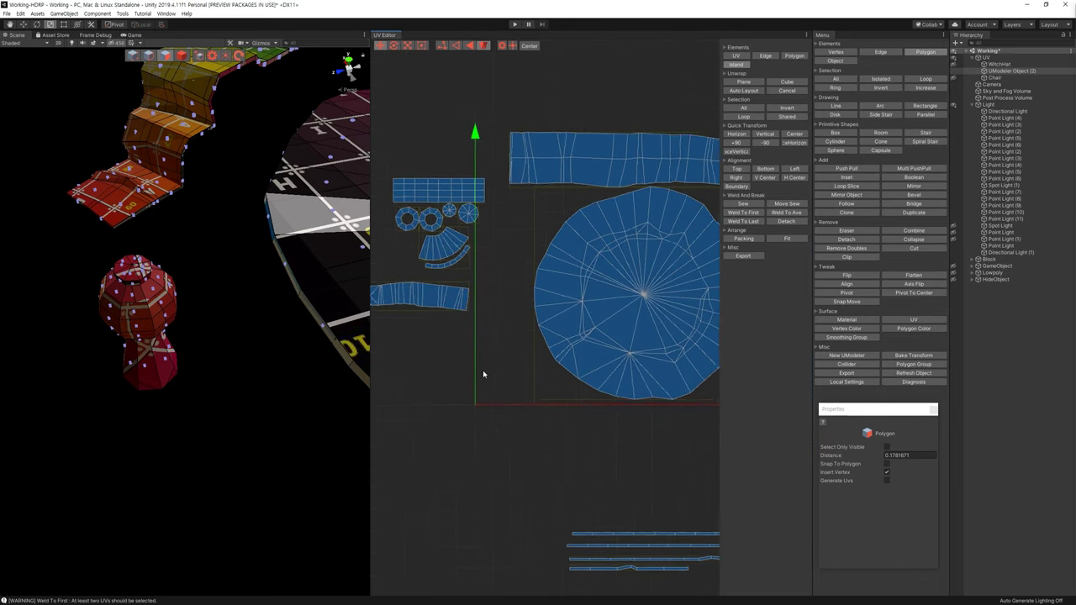
# Select the lower thin strips and raise them slightly
pyautogui.moveTo(443, 439); pyautogui.dragTo(636, 497)
pyautogui.click(684, 516)
pyautogui.moveTo(692, 517)
pyautogui.mouseDown()
pyautogui.moveTo(435, 466)
pyautogui.moveTo(435, 454)
pyautogui.mouseUp()
pyautogui.moveTo(535, 434); pyautogui.dragTo(545, 420)
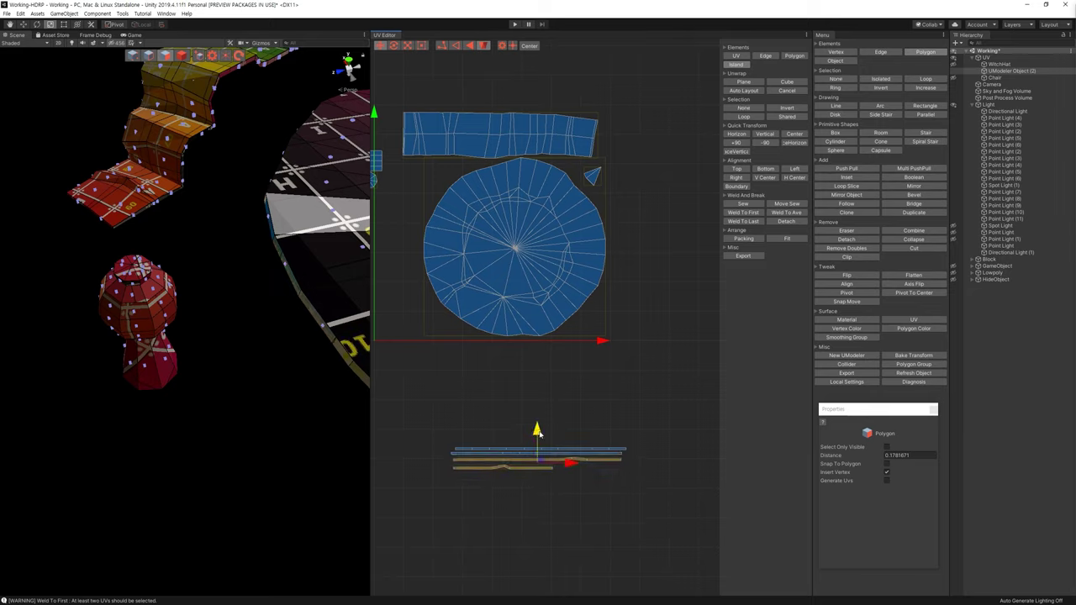
pyautogui.click(530, 475)
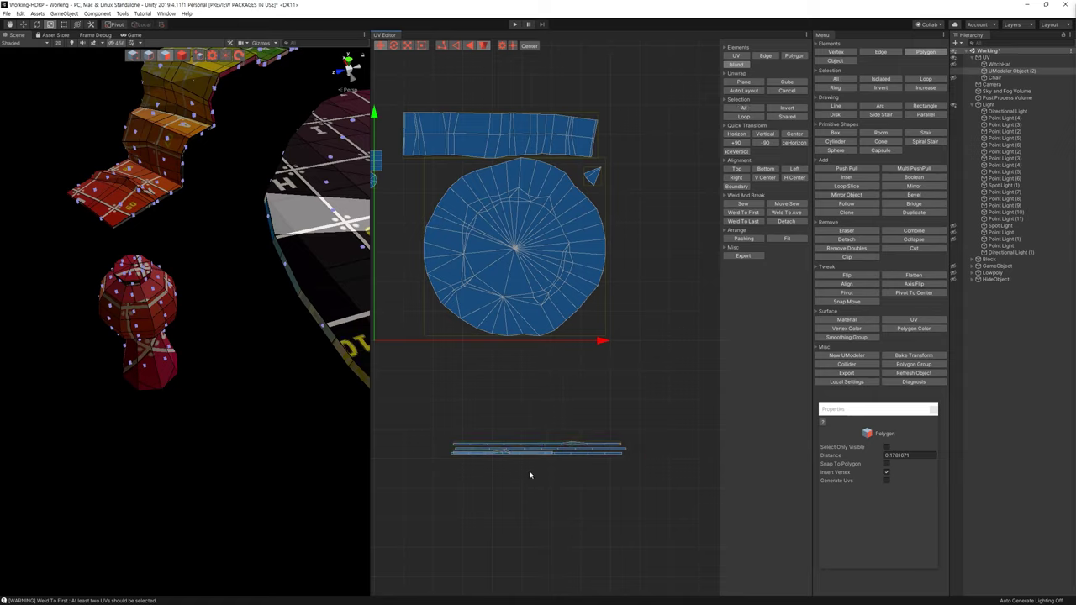
pyautogui.click(521, 455)
pyautogui.click(500, 454)
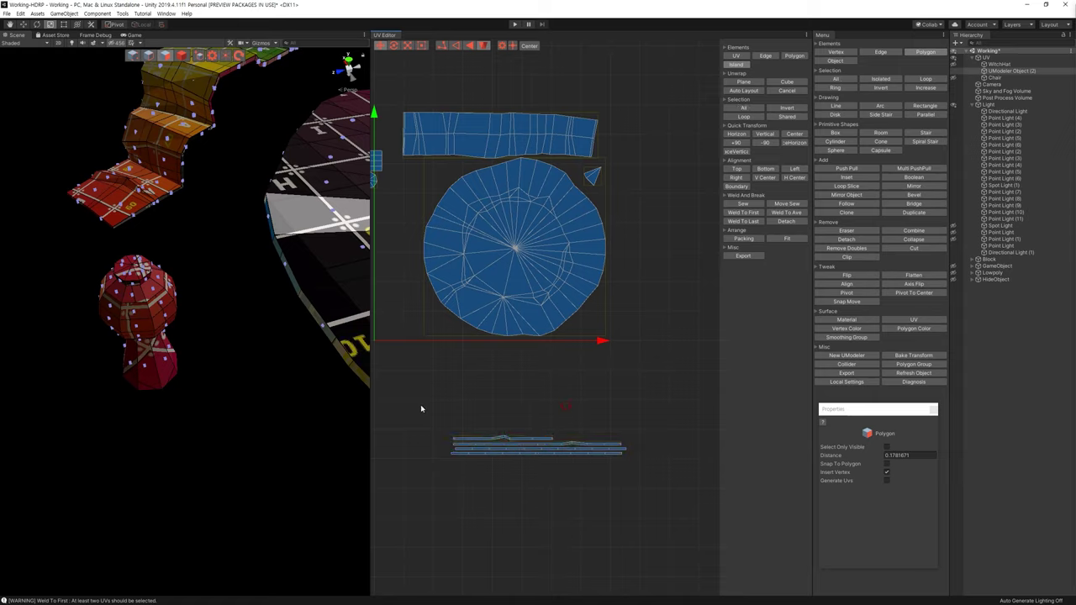
# Rotate the lower thin strips 90° to vertical and move them beside the disc
pyautogui.moveTo(420, 409); pyautogui.dragTo(568, 461)
pyautogui.moveTo(568, 461); pyautogui.dragTo(631, 492, button='middle')
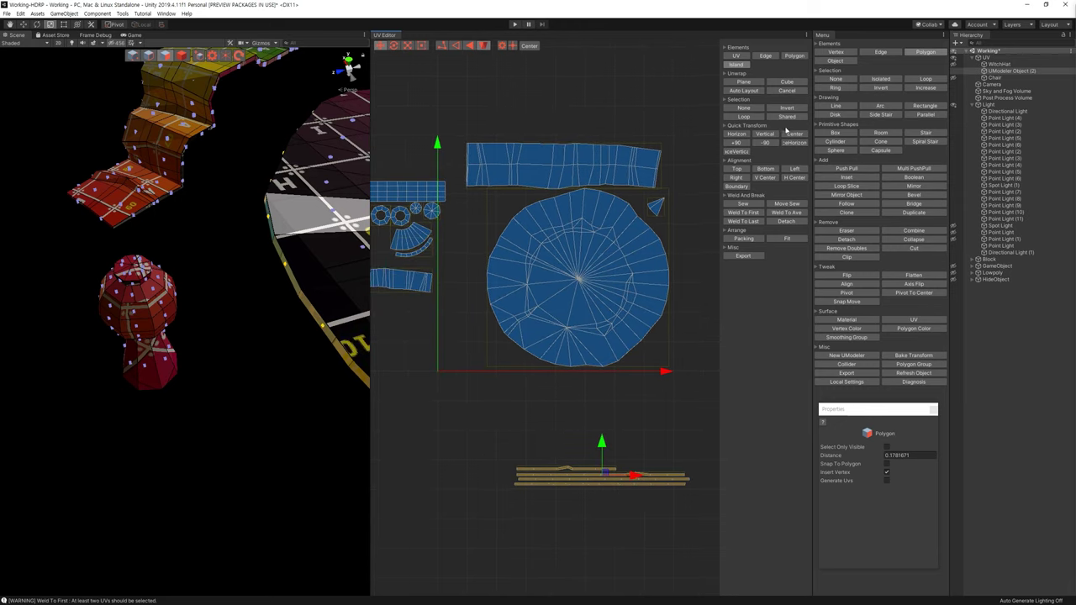
pyautogui.click(736, 143)
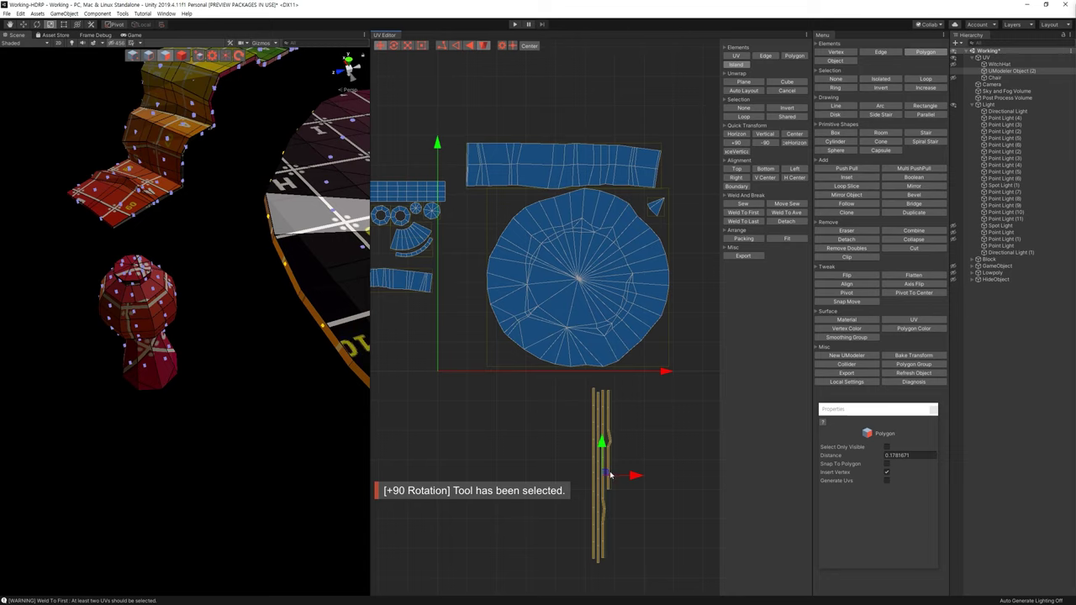
pyautogui.moveTo(607, 477); pyautogui.dragTo(463, 229)
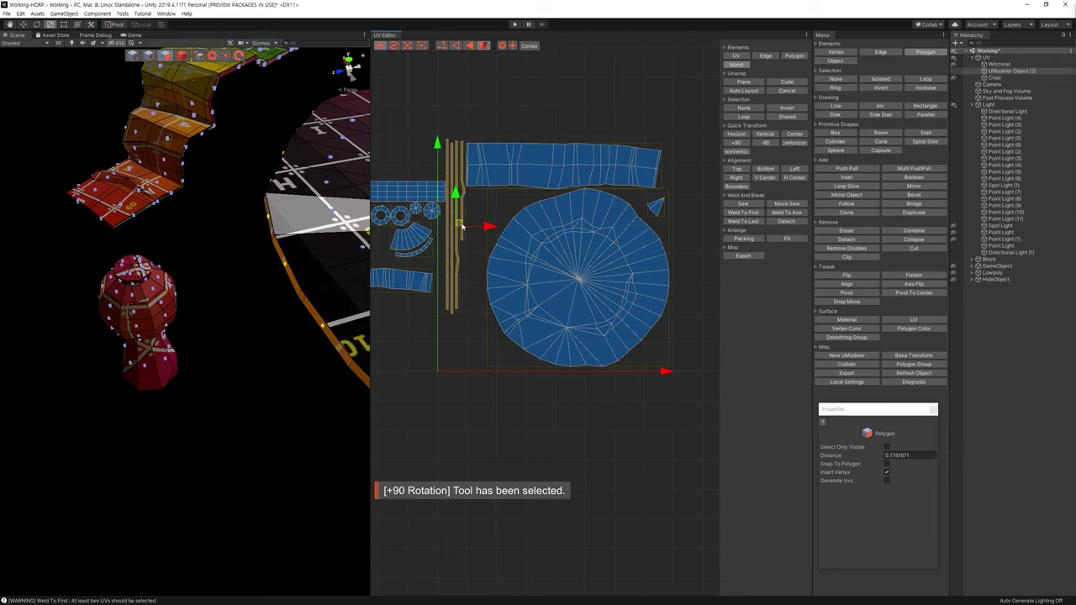
# Move the small islands further to the left
pyautogui.moveTo(498, 245); pyautogui.dragTo(613, 291, button='middle')
pyautogui.moveTo(446, 192); pyautogui.dragTo(566, 372)
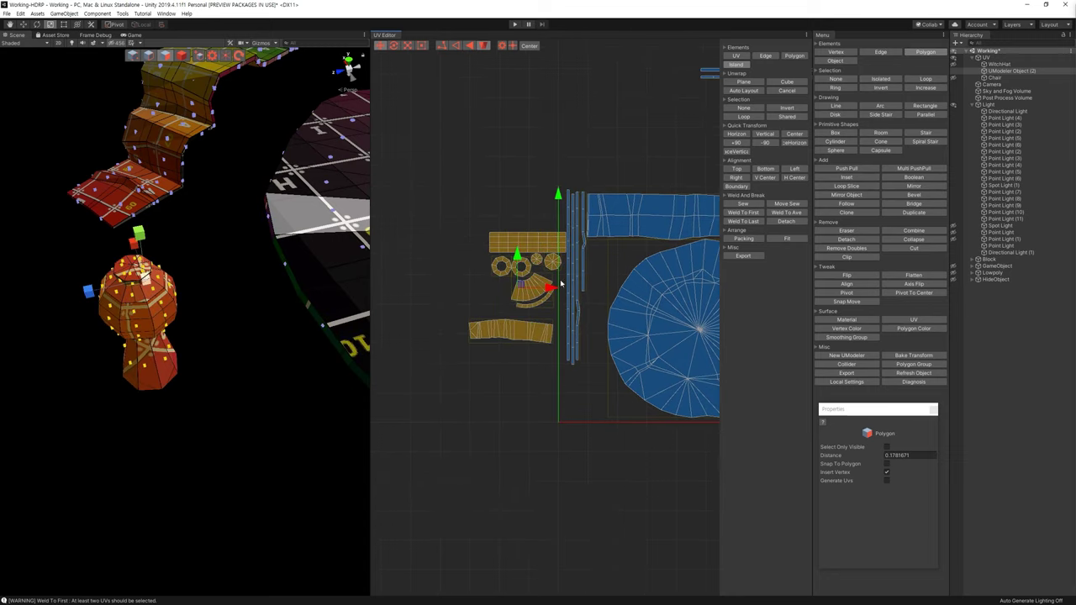
pyautogui.moveTo(532, 290); pyautogui.dragTo(483, 288)
pyautogui.scroll(-3, 484, 288)
# Rotate the remaining horizontal strip 90° to vertical and place it beside the disc
pyautogui.moveTo(483, 288); pyautogui.dragTo(676, 221, button='middle')
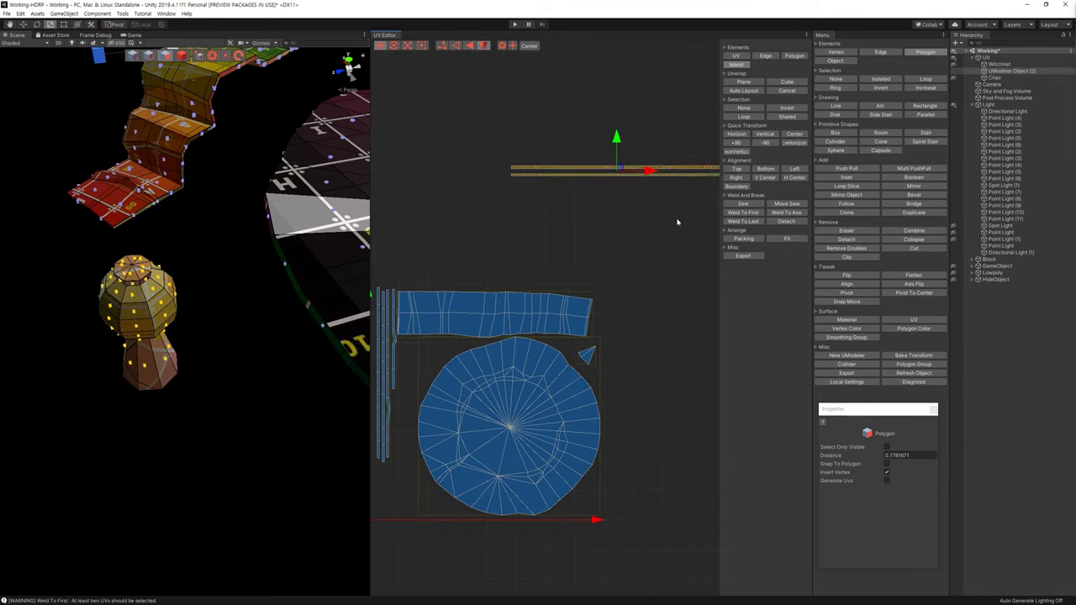
pyautogui.click(741, 143)
pyautogui.moveTo(618, 207); pyautogui.dragTo(431, 375)
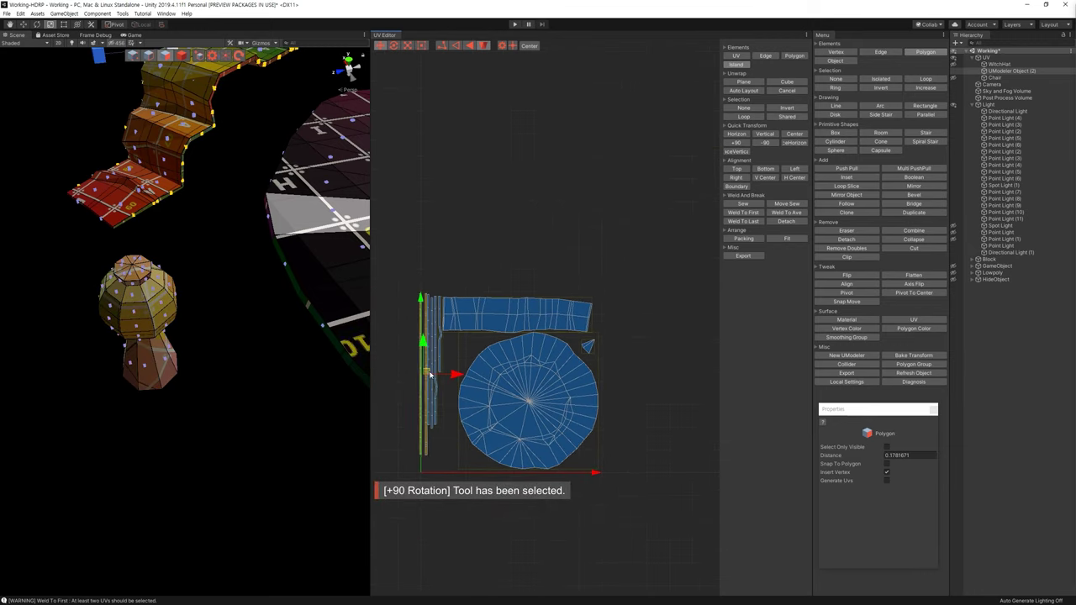
pyautogui.scroll(1, 425, 379)
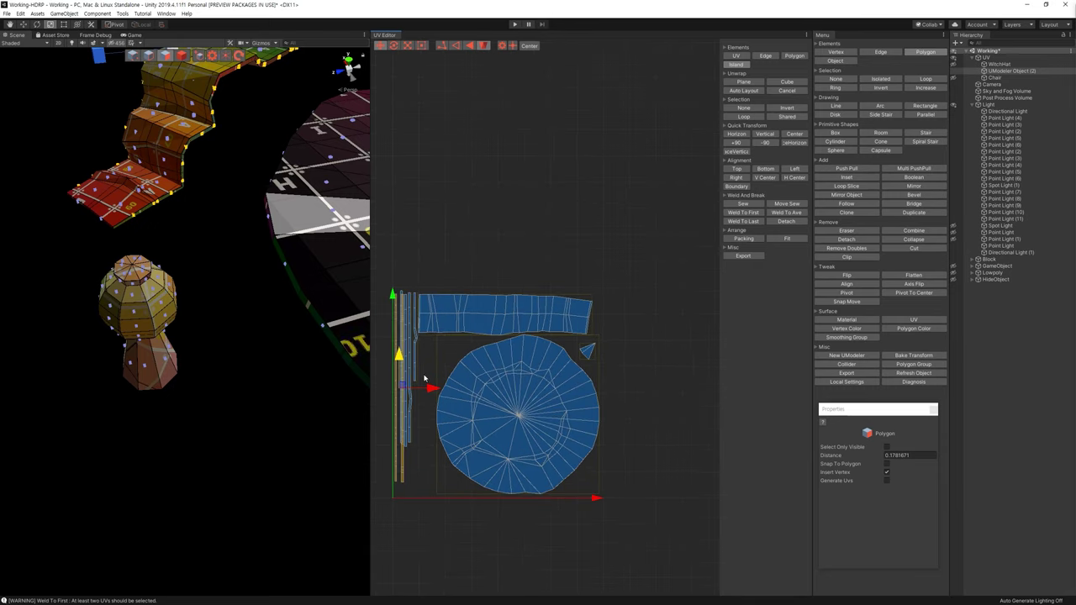
pyautogui.scroll(2, 424, 379)
pyautogui.moveTo(425, 379); pyautogui.dragTo(595, 386, button='middle')
pyautogui.moveTo(588, 399); pyautogui.dragTo(560, 395)
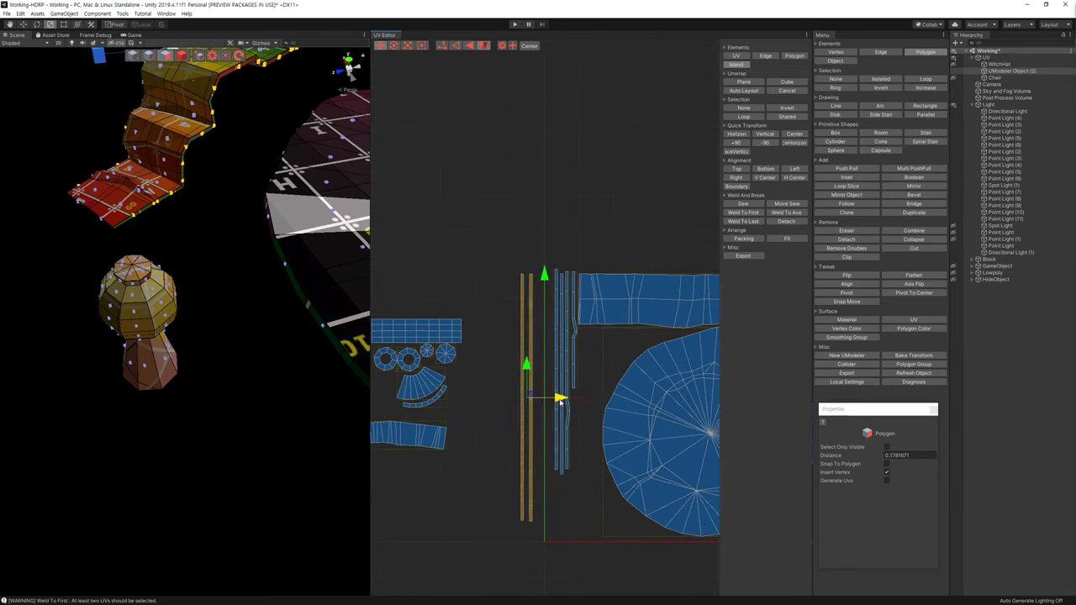
# Pack the vertical strips side by side next to the leftmost strip at the left edge
pyautogui.moveTo(569, 240); pyautogui.dragTo(552, 304)
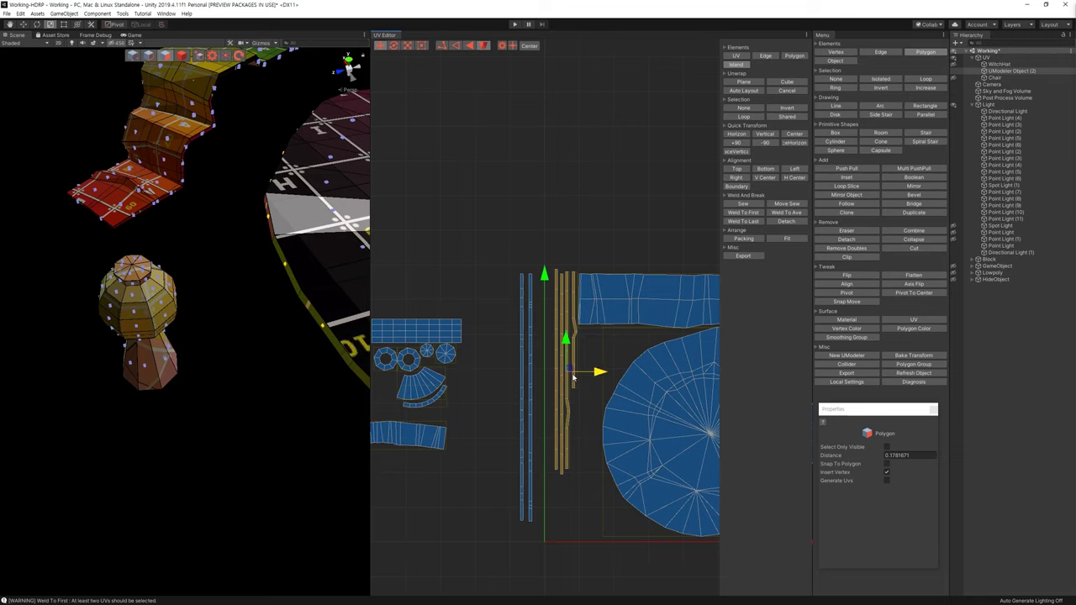
pyautogui.moveTo(571, 369); pyautogui.dragTo(594, 433)
pyautogui.moveTo(538, 382)
pyautogui.mouseDown()
pyautogui.moveTo(499, 411)
pyautogui.moveTo(587, 399)
pyautogui.mouseUp()
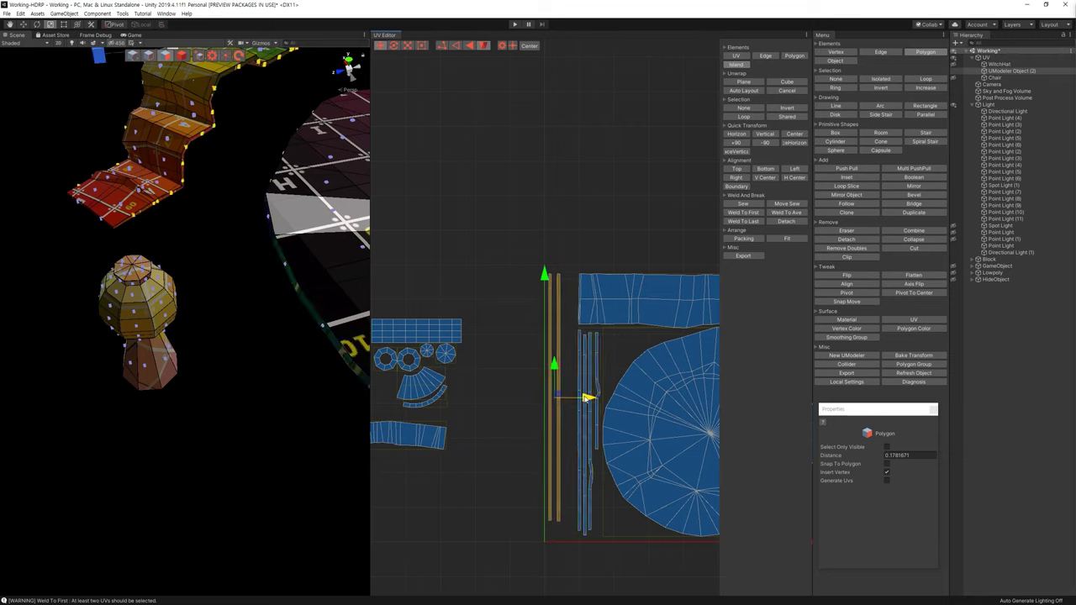
pyautogui.moveTo(554, 363); pyautogui.dragTo(555, 358)
pyautogui.click(572, 301)
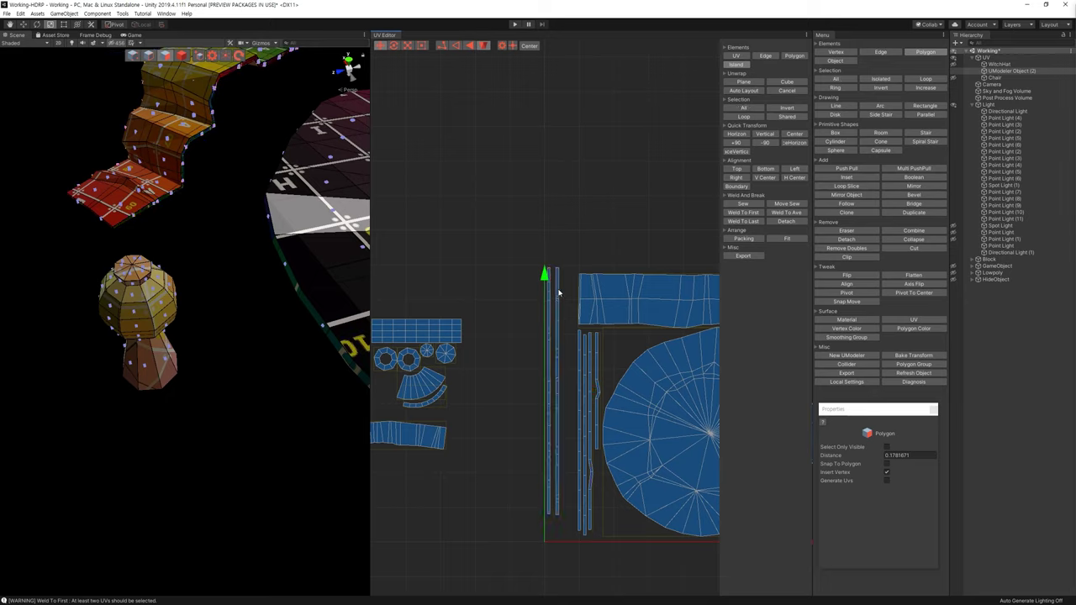
pyautogui.click(558, 292)
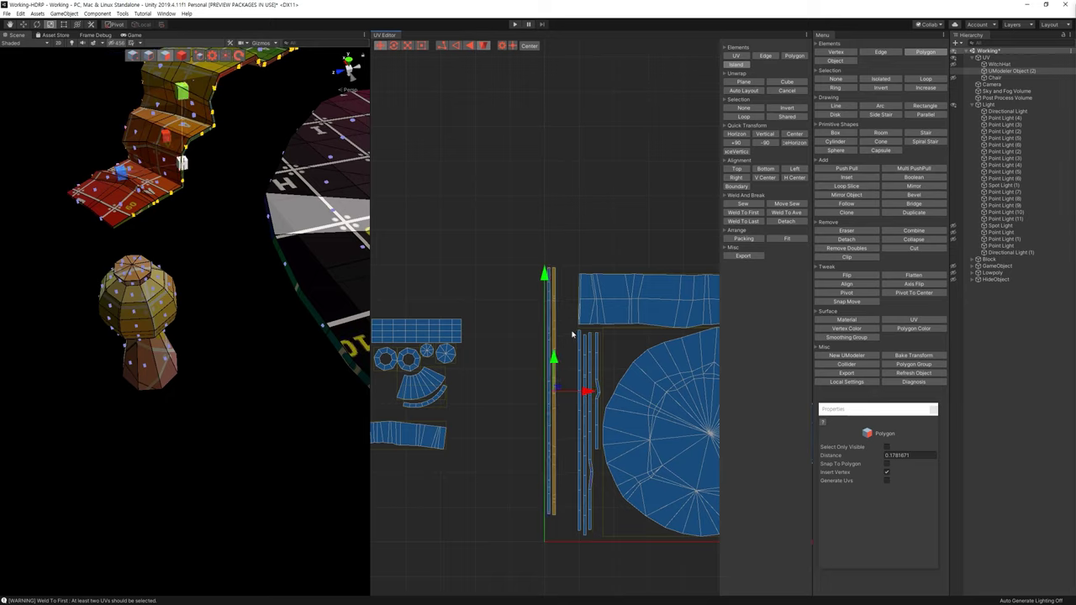
pyautogui.moveTo(572, 332); pyautogui.dragTo(602, 379)
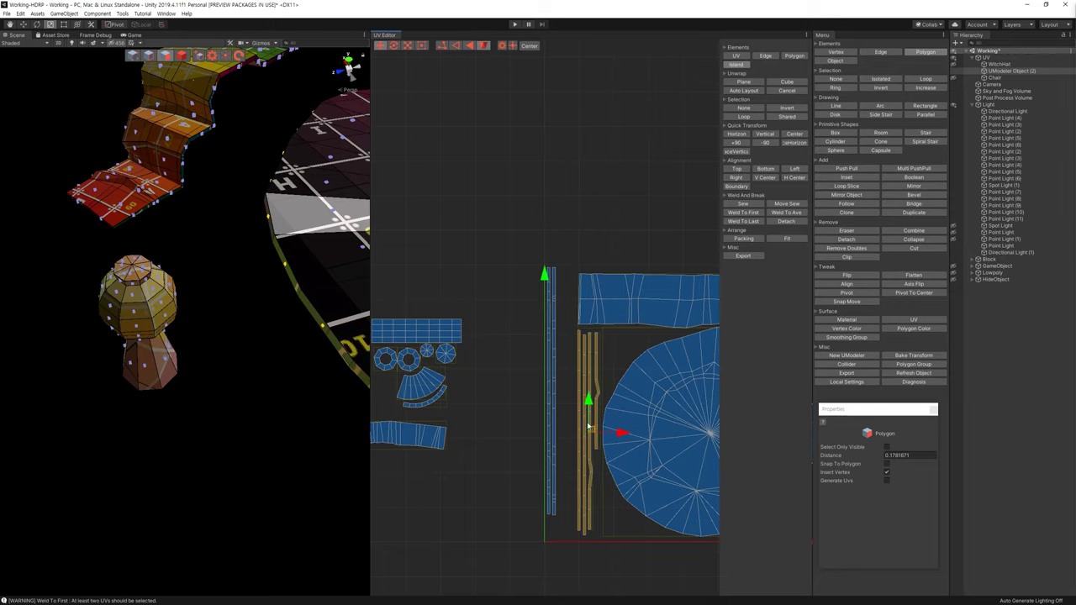
pyautogui.moveTo(591, 430); pyautogui.dragTo(573, 366)
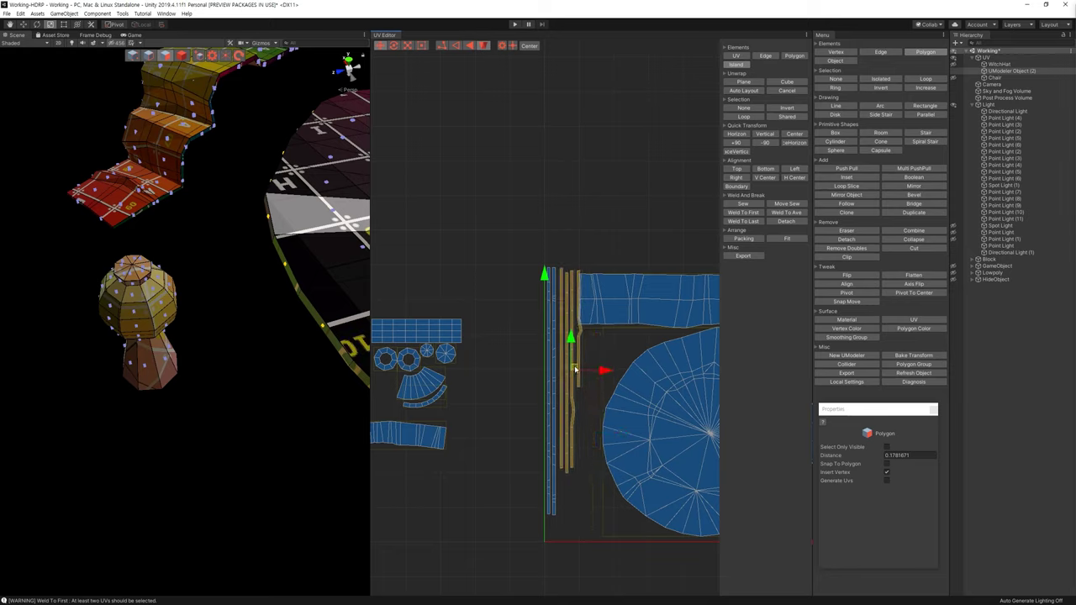
pyautogui.moveTo(574, 368); pyautogui.dragTo(574, 370)
# Select the remaining thin strip and the mushroom's UV islands
pyautogui.moveTo(580, 269); pyautogui.dragTo(584, 387)
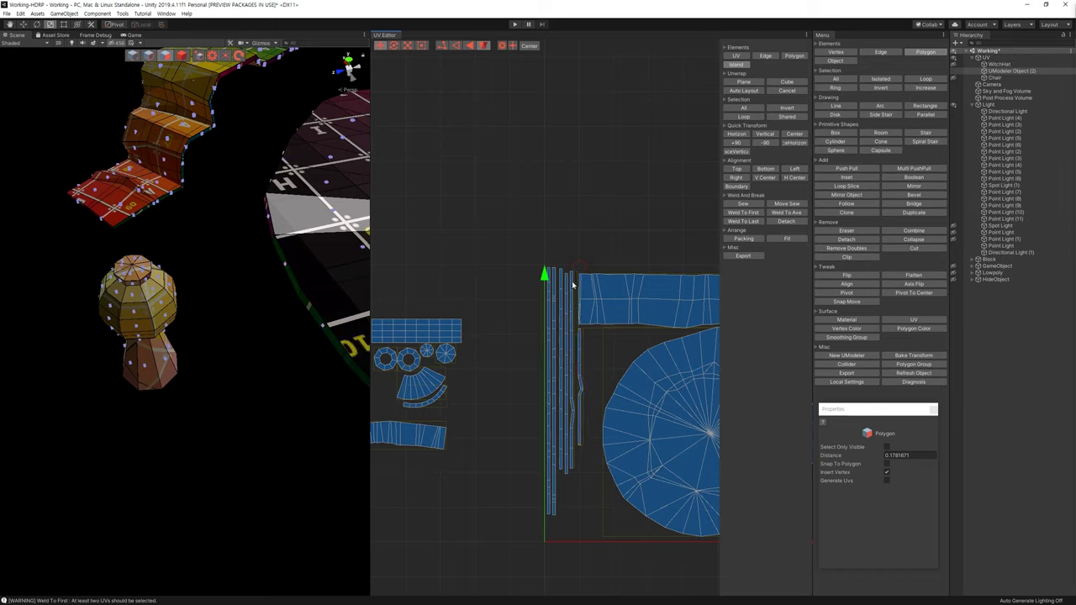
pyautogui.moveTo(584, 291); pyautogui.dragTo(655, 245, button='middle')
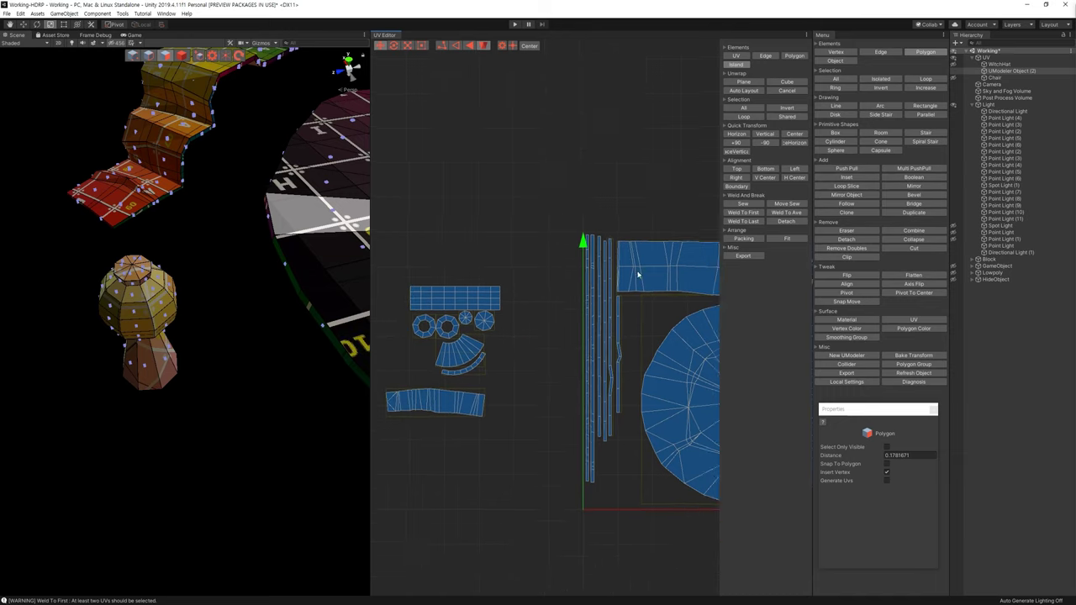
pyautogui.click(508, 360)
# Move the mushroom islands down and left below the layout, then deselect them
pyautogui.moveTo(478, 336); pyautogui.dragTo(677, 430)
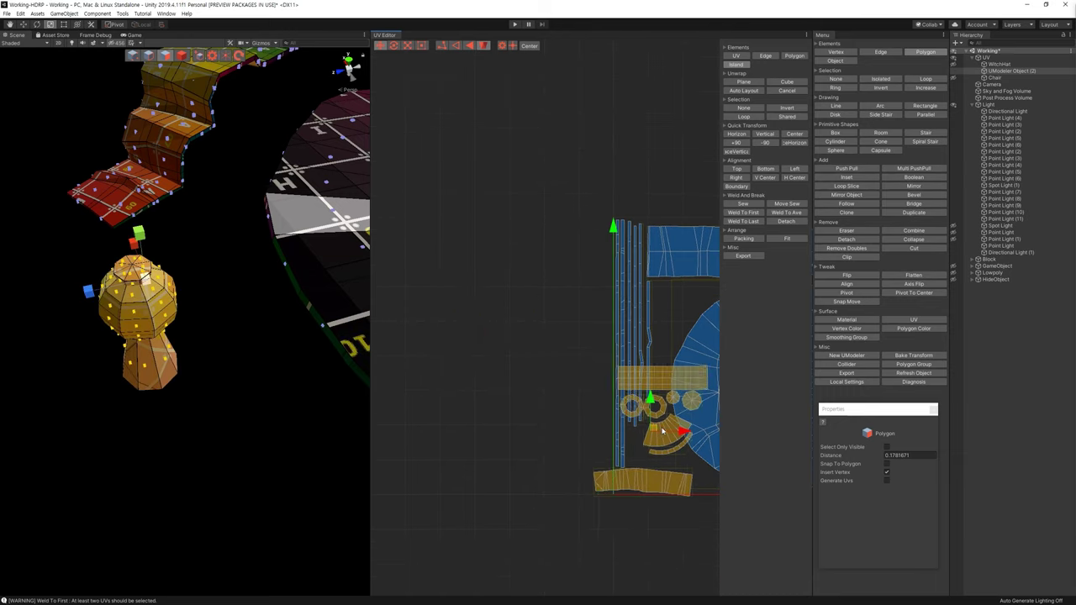
pyautogui.moveTo(668, 494); pyautogui.dragTo(516, 447, button='middle')
pyautogui.scroll(2, 516, 447)
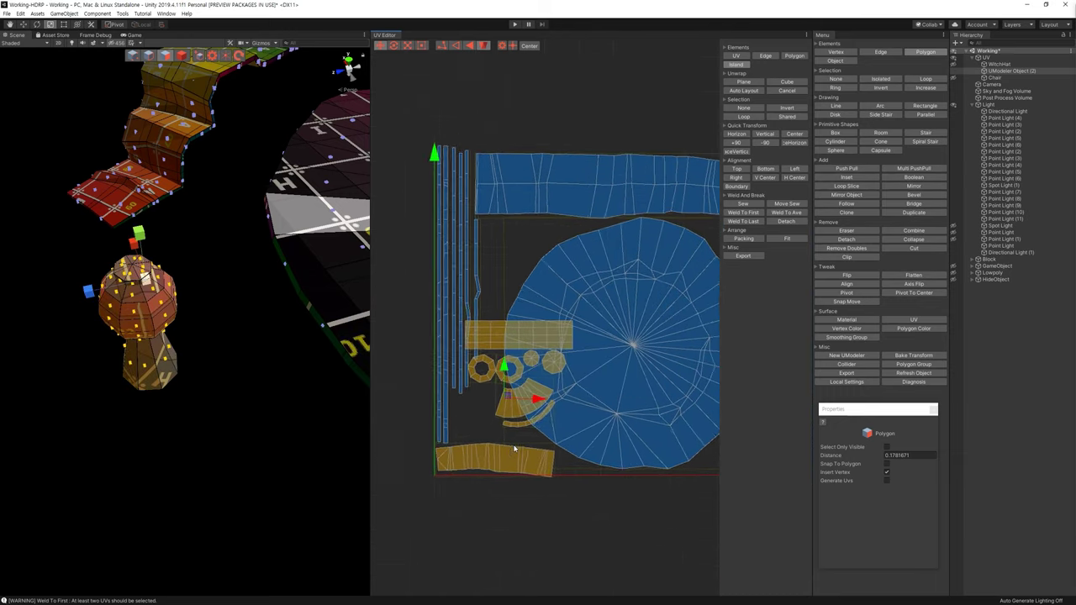
pyautogui.scroll(2, 515, 429)
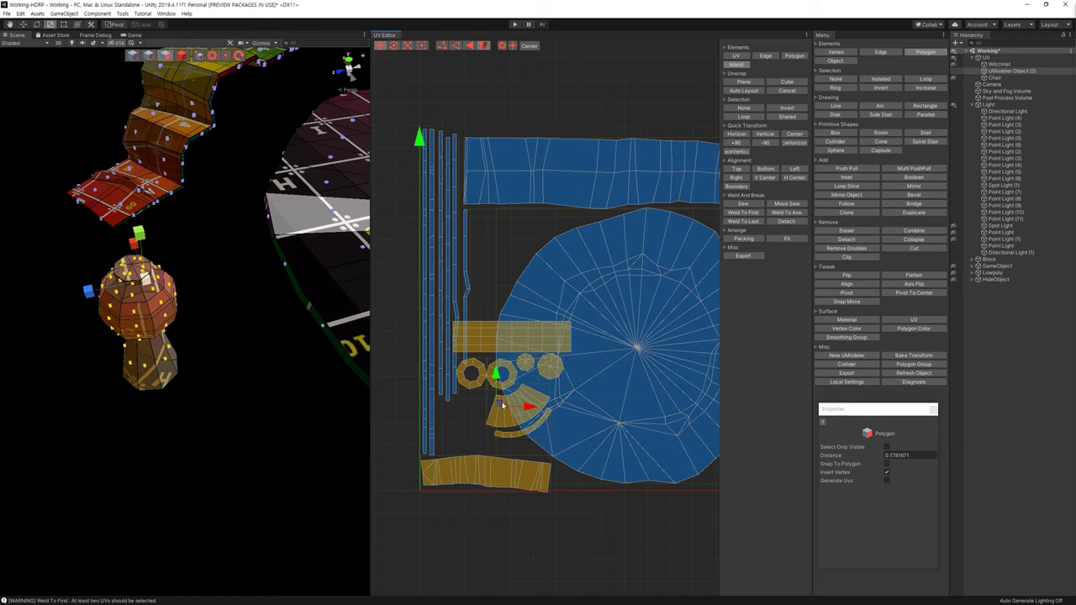
pyautogui.moveTo(501, 405); pyautogui.dragTo(476, 540)
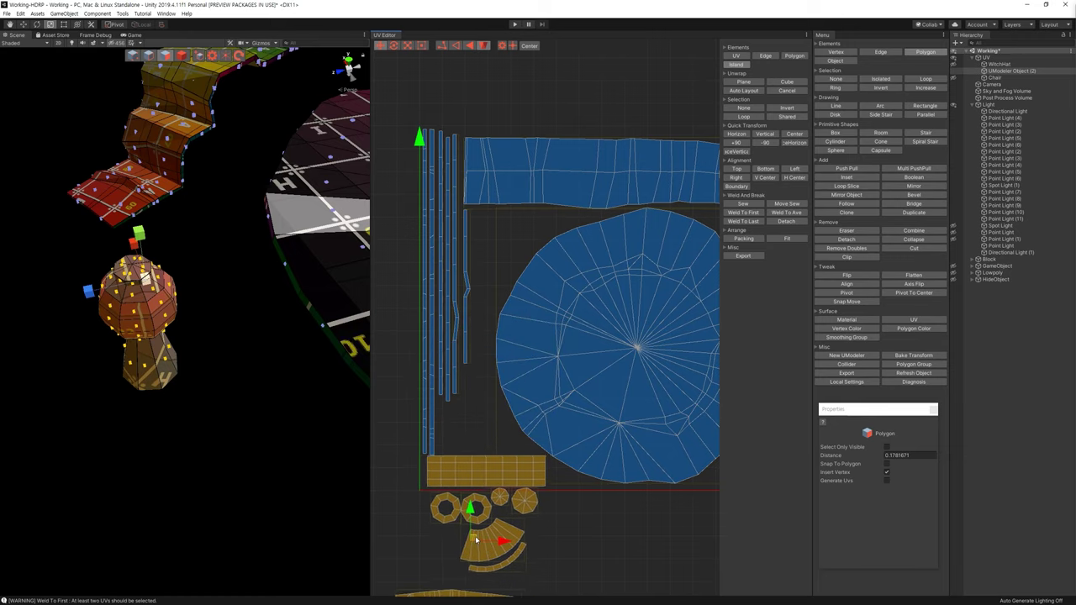
pyautogui.moveTo(560, 549); pyautogui.dragTo(560, 425, button='middle')
pyautogui.click(559, 425)
# Select the wide curved strip below the layout and bring all islands into view
pyautogui.moveTo(505, 413)
pyautogui.mouseDown()
pyautogui.moveTo(450, 373)
pyautogui.moveTo(706, 509)
pyautogui.mouseUp()
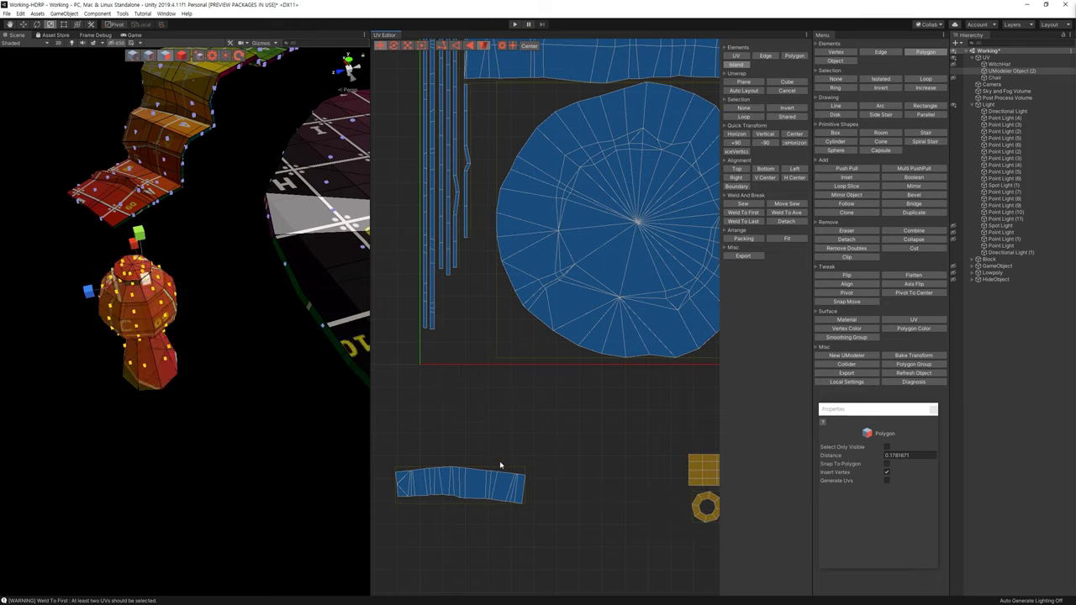
pyautogui.click(500, 475)
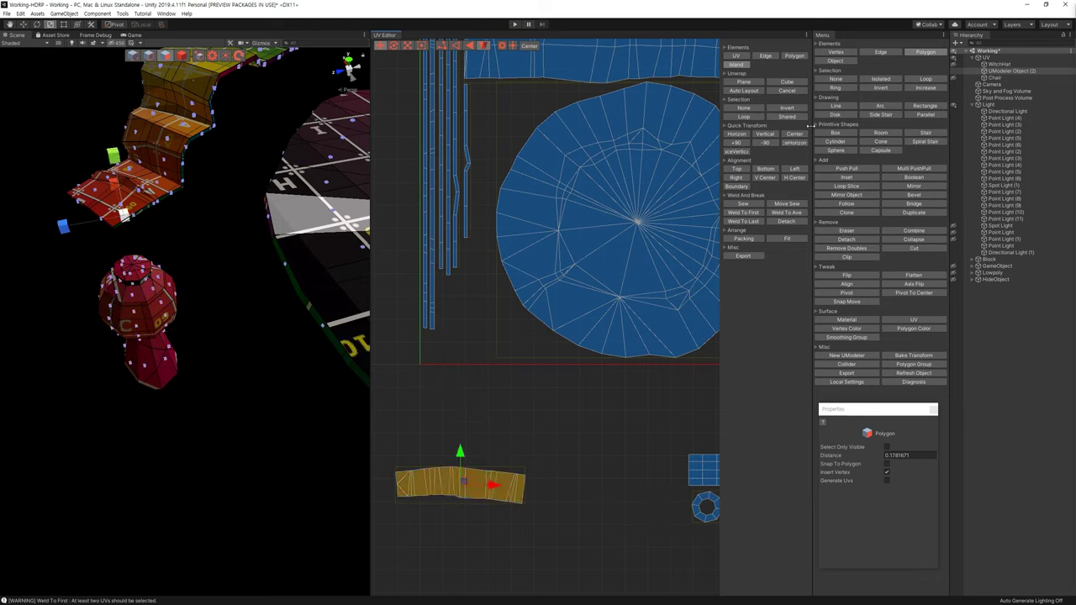
pyautogui.moveTo(573, 377)
pyautogui.mouseDown(button='middle')
pyautogui.moveTo(561, 325)
pyautogui.moveTo(522, 326)
pyautogui.mouseUp(button='middle')
pyautogui.scroll(-2, 560, 324)
pyautogui.scroll(-1, 522, 326)
pyautogui.scroll(-1, 522, 326)
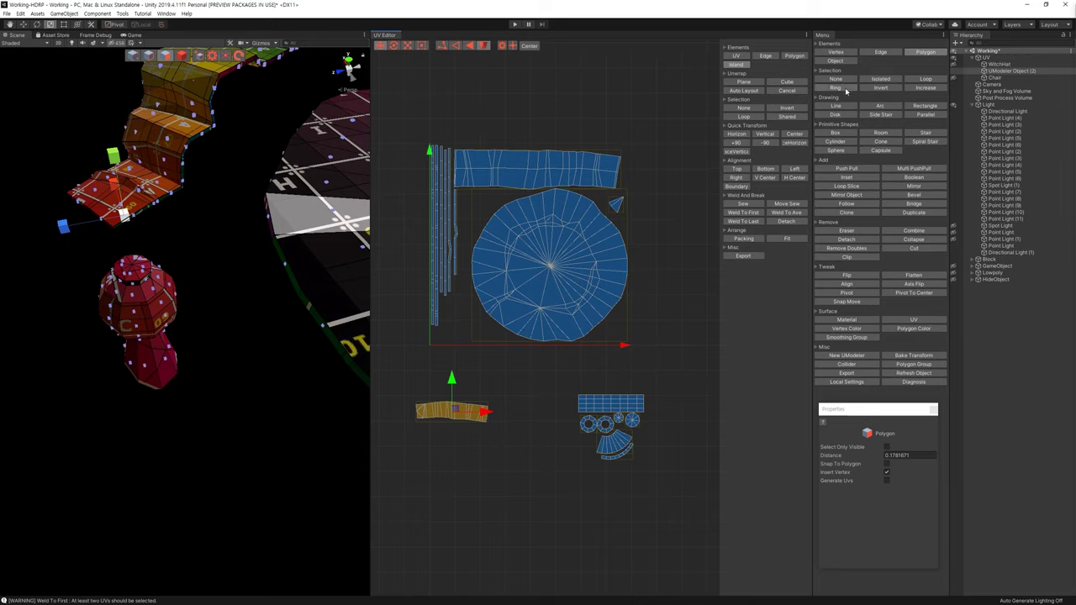
# Rotate the curved strip +90° and move it into the layout's bottom-left corner
pyautogui.click(742, 145)
pyautogui.moveTo(455, 408); pyautogui.dragTo(454, 328)
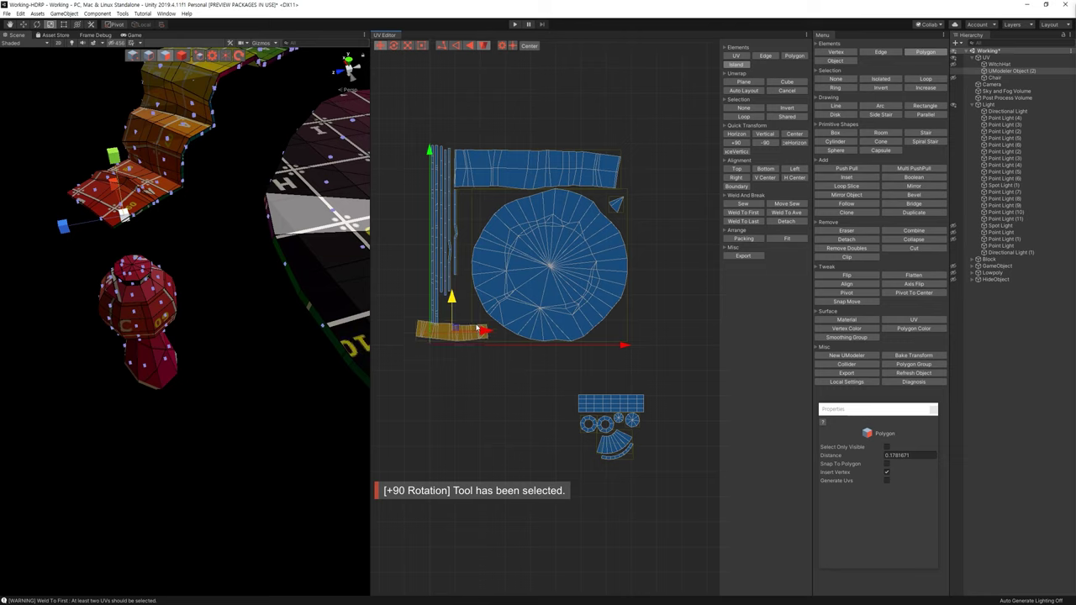
pyautogui.scroll(2, 494, 399)
pyautogui.scroll(2, 543, 377)
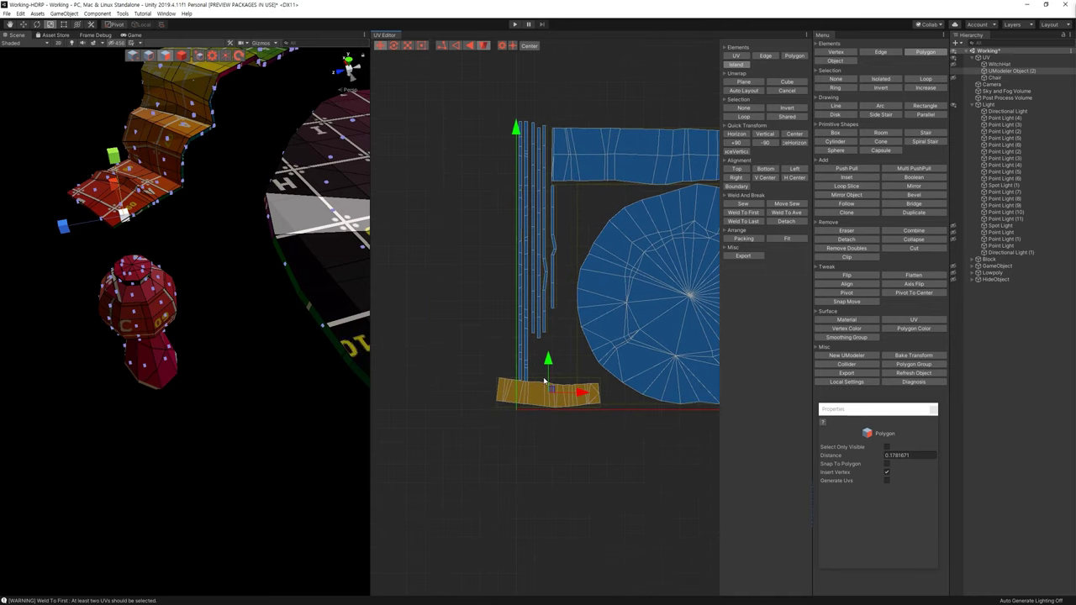
pyautogui.moveTo(546, 407); pyautogui.dragTo(571, 406)
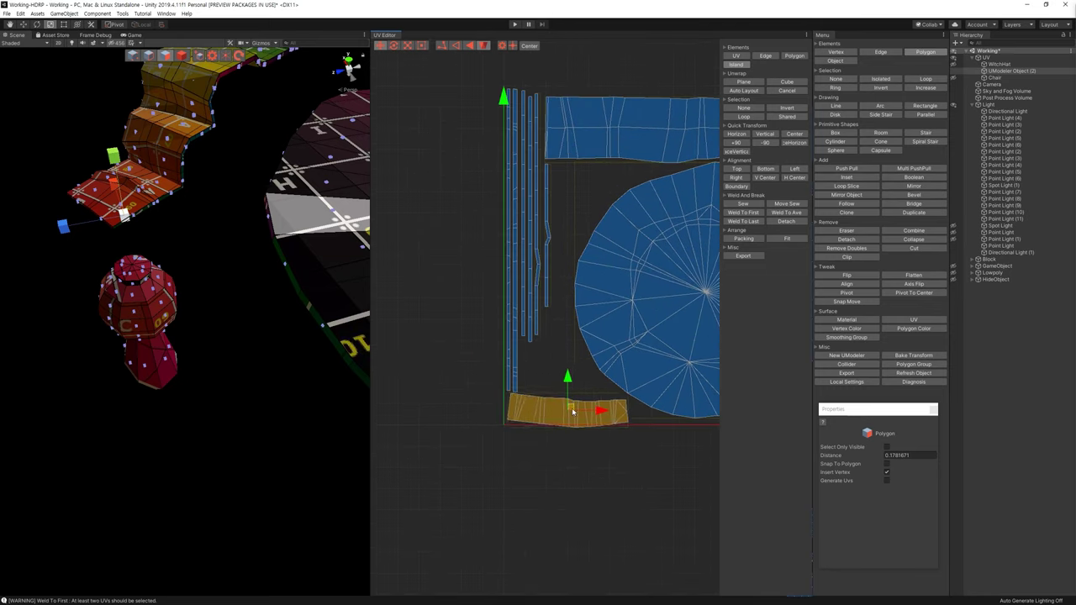
pyautogui.scroll(3, 571, 408)
# Level the curved strip slightly with the E rotate tool, then deselect it
pyautogui.press('e')
pyautogui.moveTo(586, 439); pyautogui.dragTo(552, 433)
pyautogui.press('r')
pyautogui.press('w')
pyautogui.click(647, 484)
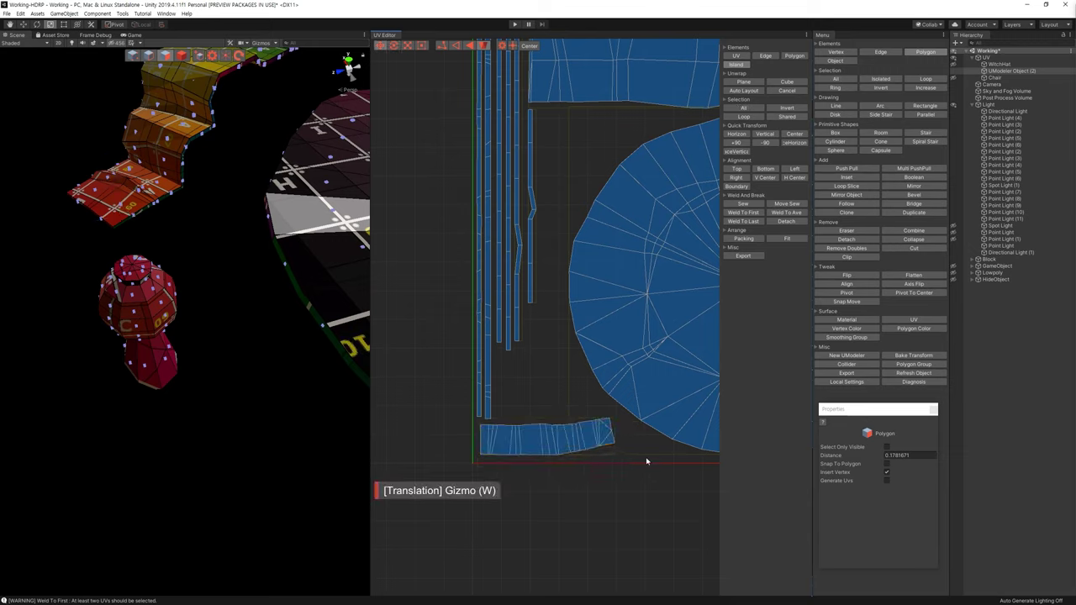
pyautogui.scroll(-5, 625, 442)
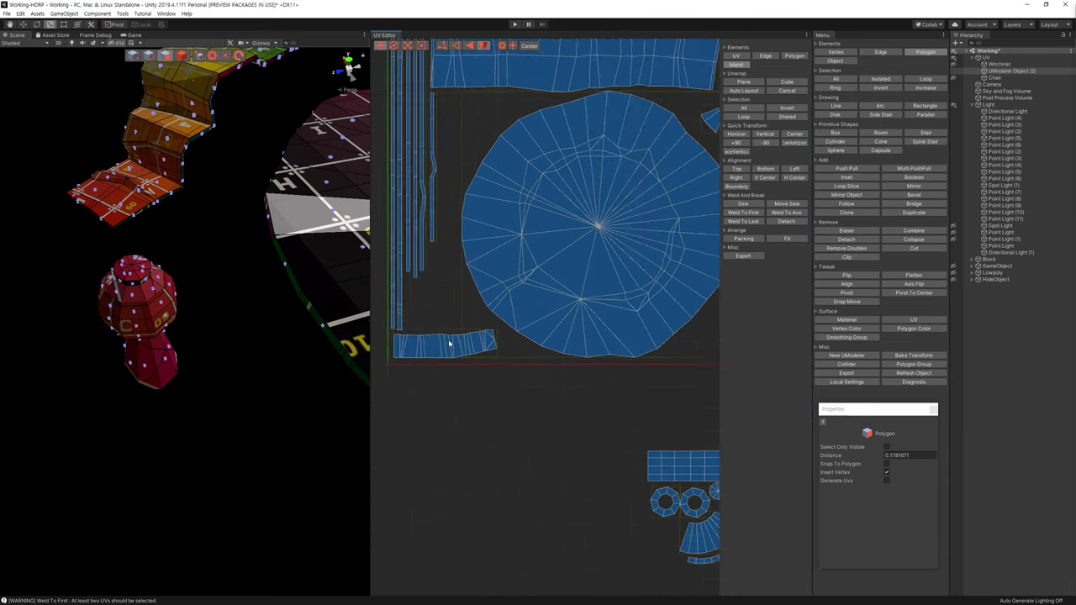
# Place the grid strip, octagons and fan islands just below the UV square
pyautogui.moveTo(536, 373); pyautogui.dragTo(733, 508)
pyautogui.moveTo(626, 420); pyautogui.dragTo(452, 201)
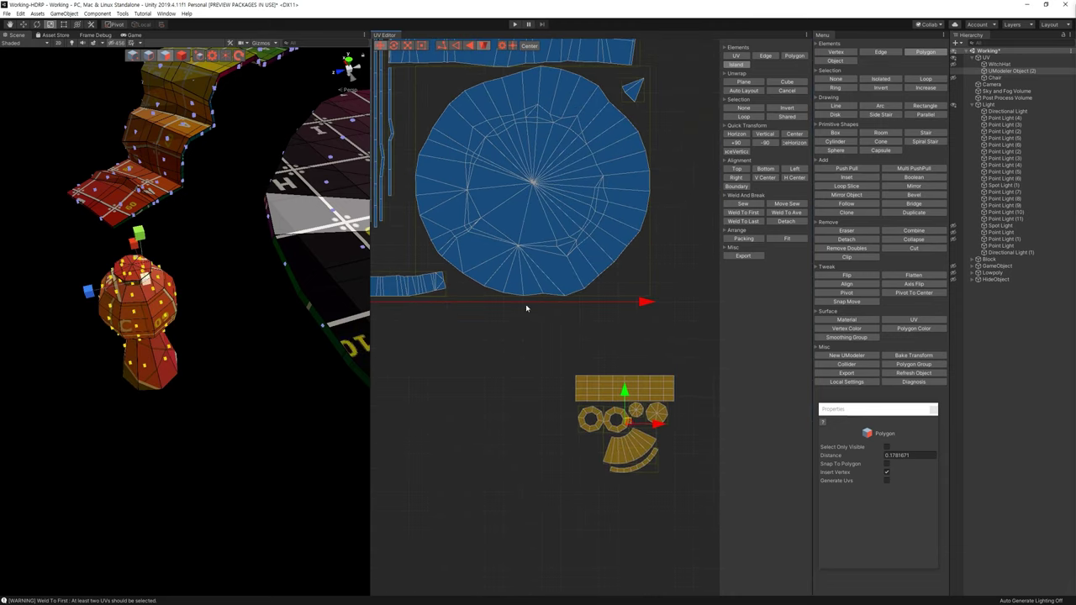
pyautogui.moveTo(451, 201); pyautogui.dragTo(559, 370, button='middle')
pyautogui.moveTo(549, 363)
pyautogui.mouseDown()
pyautogui.moveTo(545, 286)
pyautogui.moveTo(644, 540)
pyautogui.mouseUp()
pyautogui.moveTo(643, 541); pyautogui.dragTo(544, 509, button='middle')
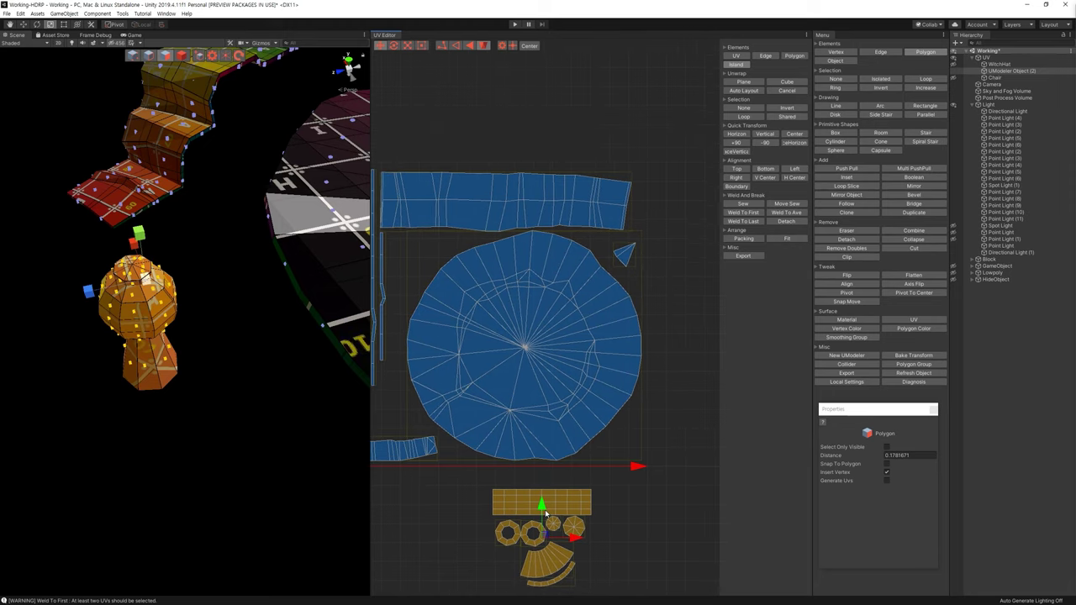
pyautogui.moveTo(545, 509); pyautogui.dragTo(596, 515, button='middle')
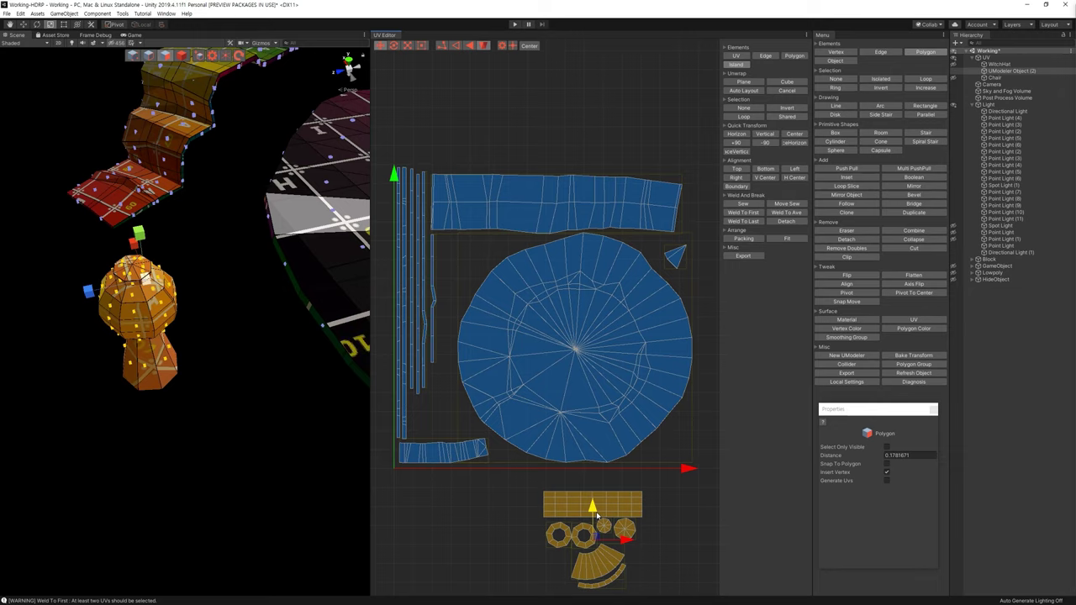
# Move the thin vertical UV strips lower and shift the long top strip slightly left
pyautogui.moveTo(442, 395); pyautogui.dragTo(413, 330)
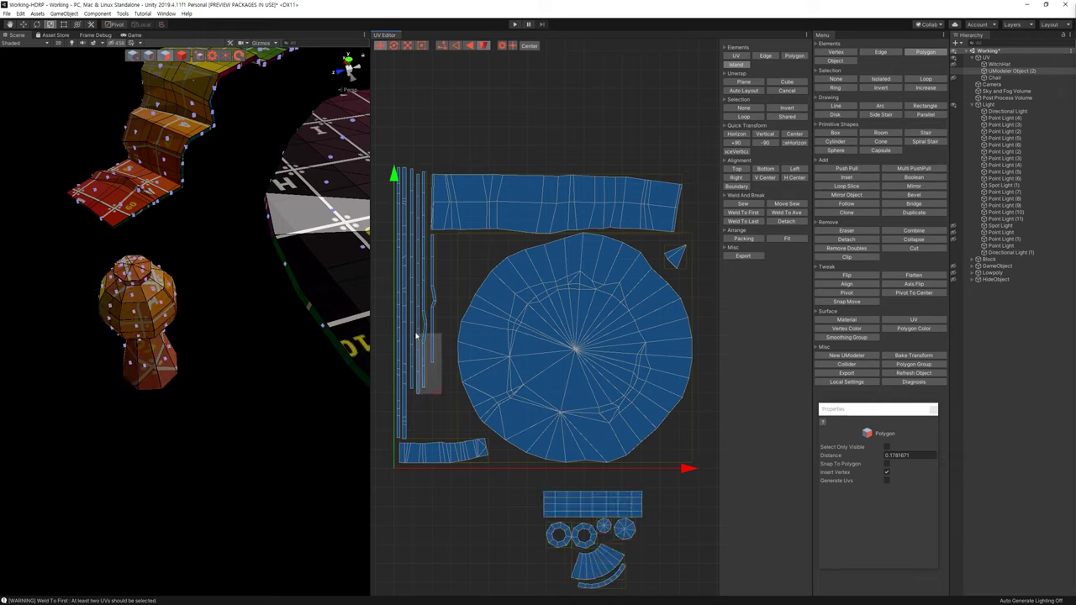
pyautogui.moveTo(429, 282); pyautogui.dragTo(430, 328)
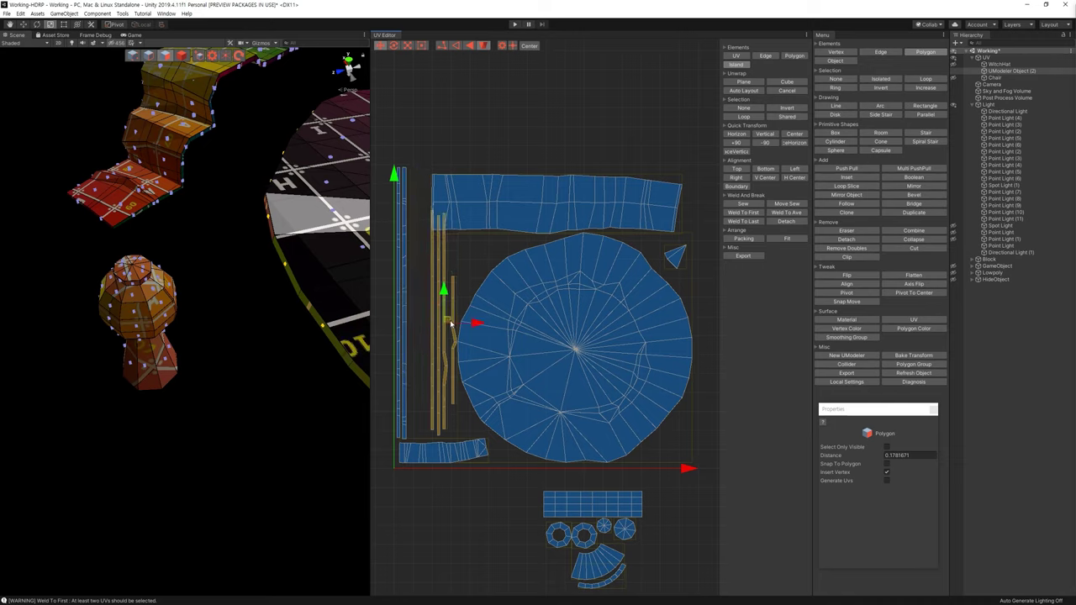
pyautogui.moveTo(429, 329); pyautogui.dragTo(429, 335)
pyautogui.click(484, 191)
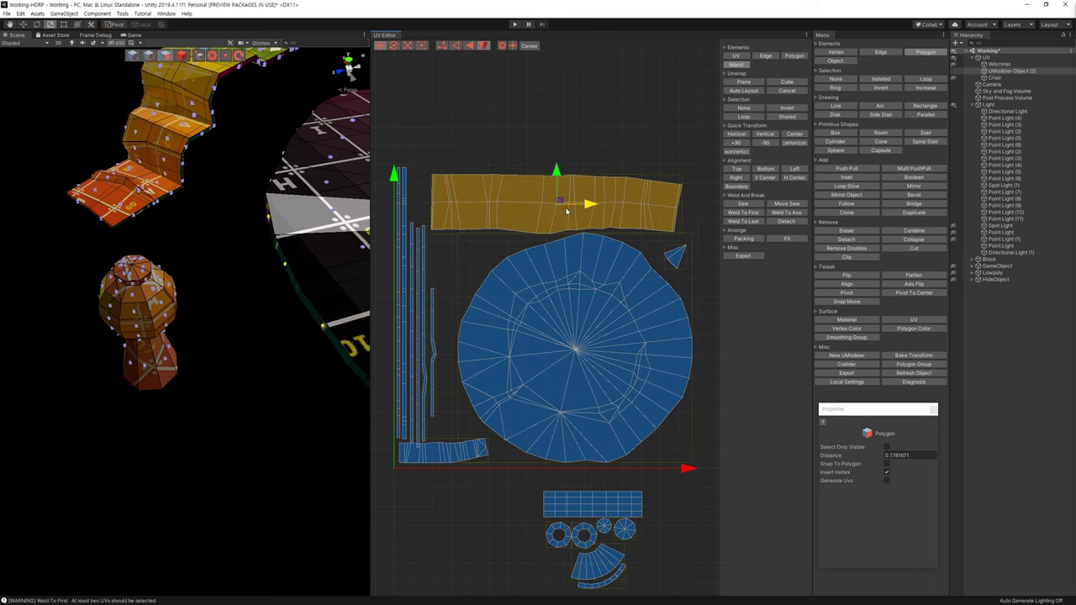
pyautogui.moveTo(565, 204); pyautogui.dragTo(550, 205)
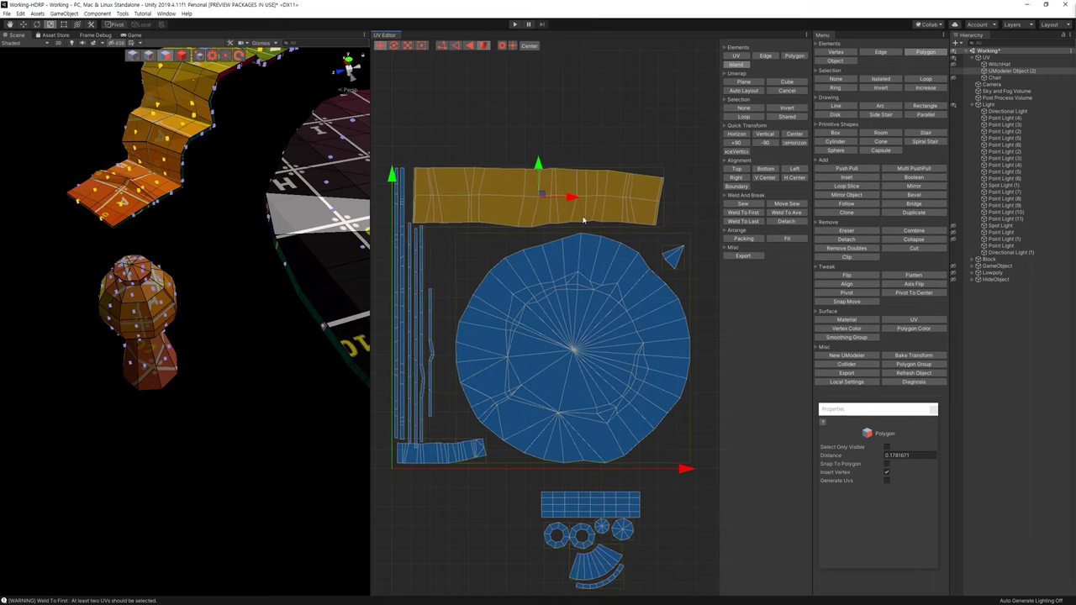
# Undo the accidental move of a small island at the bottom
pyautogui.moveTo(640, 540); pyautogui.dragTo(554, 547, button='middle')
pyautogui.click(545, 528)
pyautogui.moveTo(545, 528); pyautogui.dragTo(570, 525)
pyautogui.hotkey('ctrl', 'z')
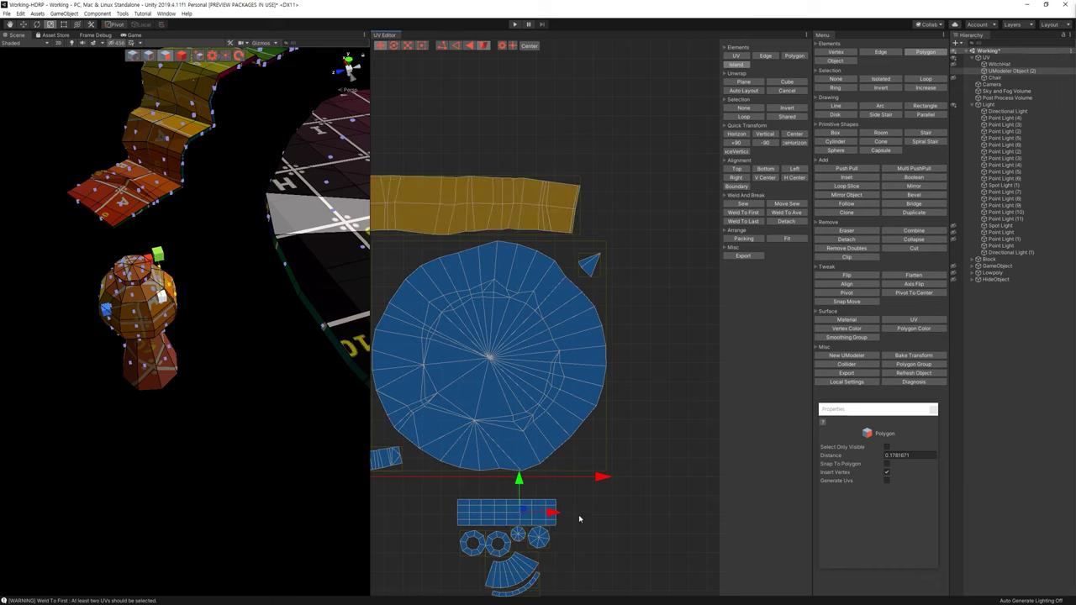
pyautogui.hotkey('ctrl', 'z')
pyautogui.scroll(3, 575, 521)
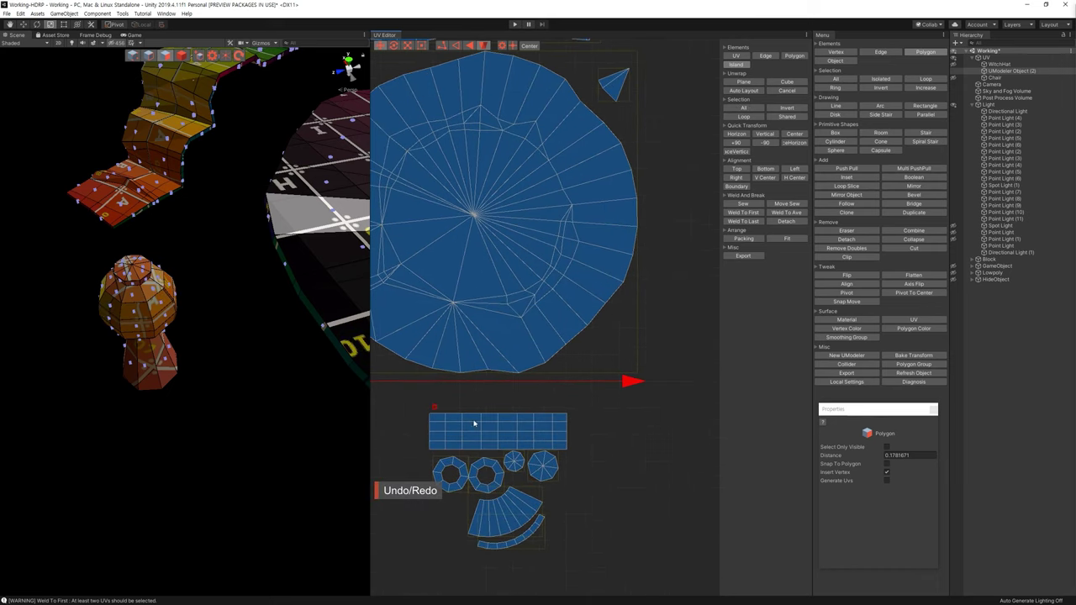
# Detach the grid strip and try placing it at the disc's upper right near the small triangle
pyautogui.click(474, 423)
pyautogui.click(782, 222)
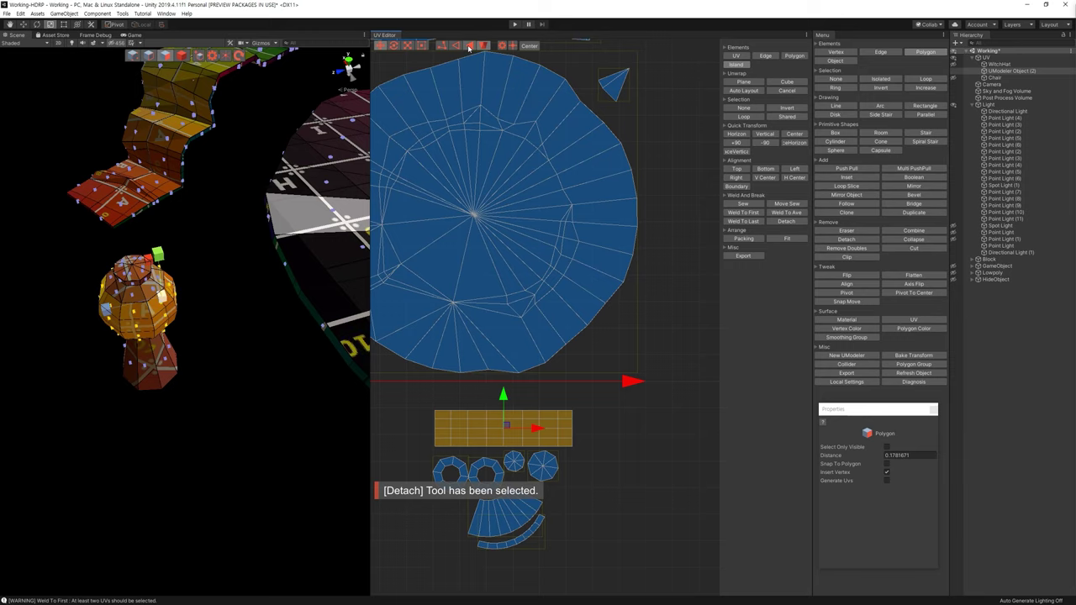
pyautogui.moveTo(511, 428); pyautogui.dragTo(636, 108)
pyautogui.moveTo(647, 71); pyautogui.dragTo(609, 230, button='middle')
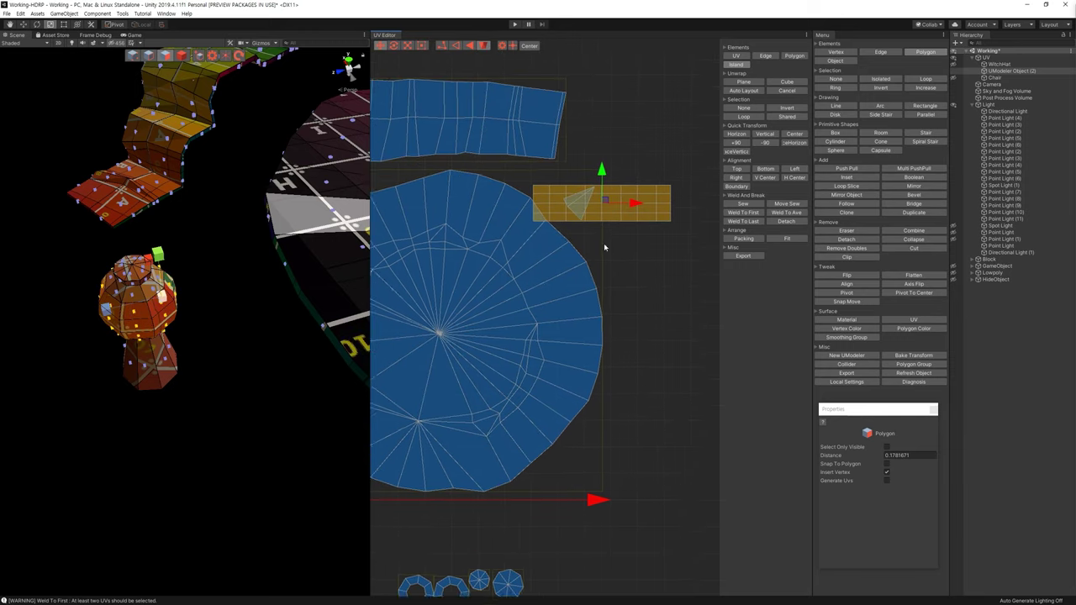
pyautogui.moveTo(609, 230); pyautogui.dragTo(636, 173)
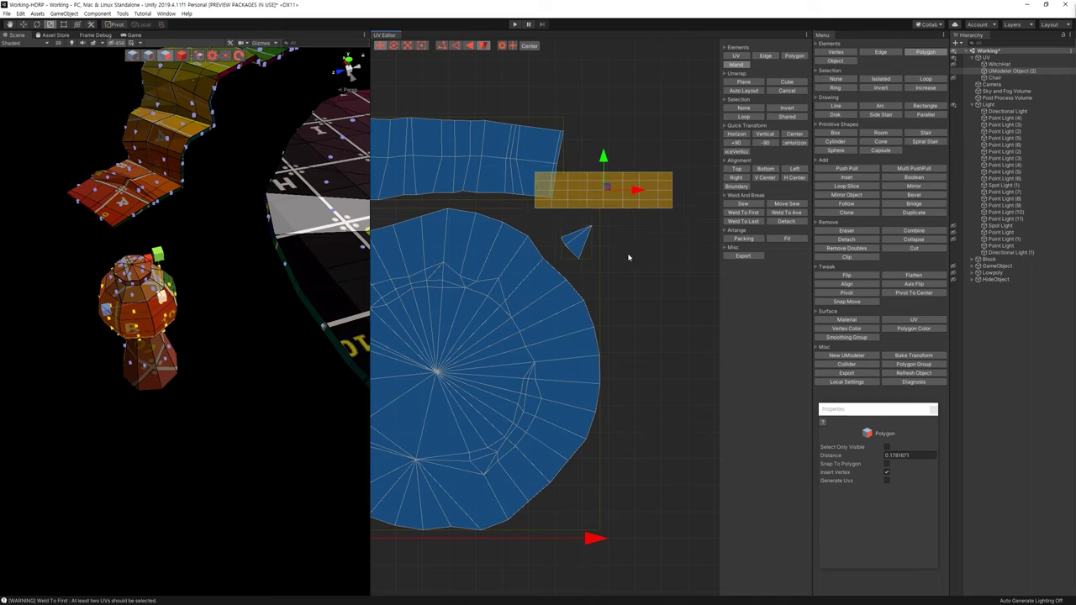
pyautogui.scroll(-3, 628, 258)
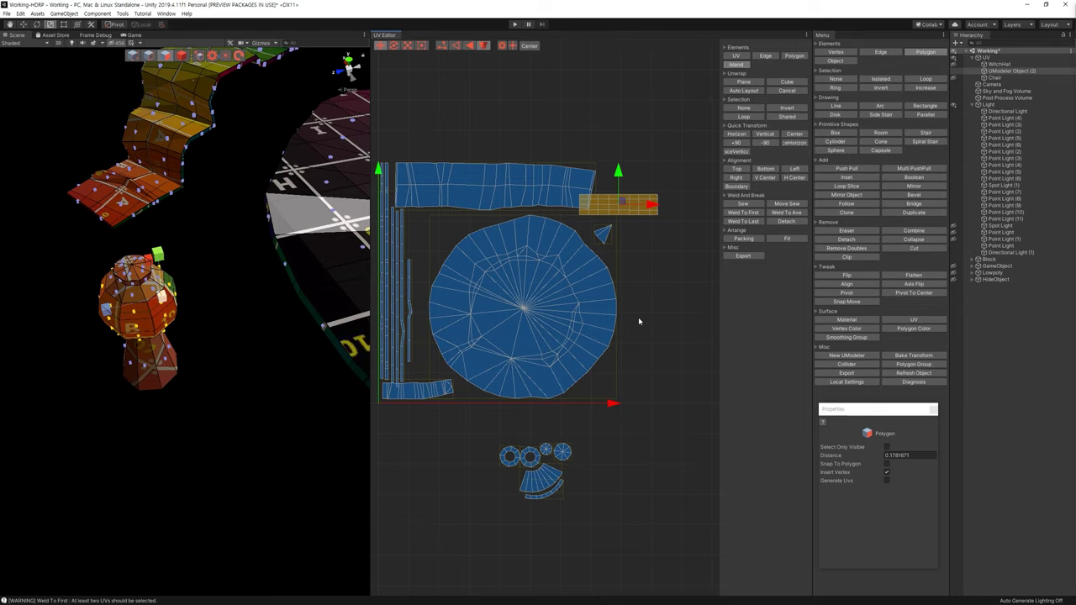
# Undo and redo the grid strip moves to return to the earlier layout
pyautogui.hotkey('ctrl', 'z')
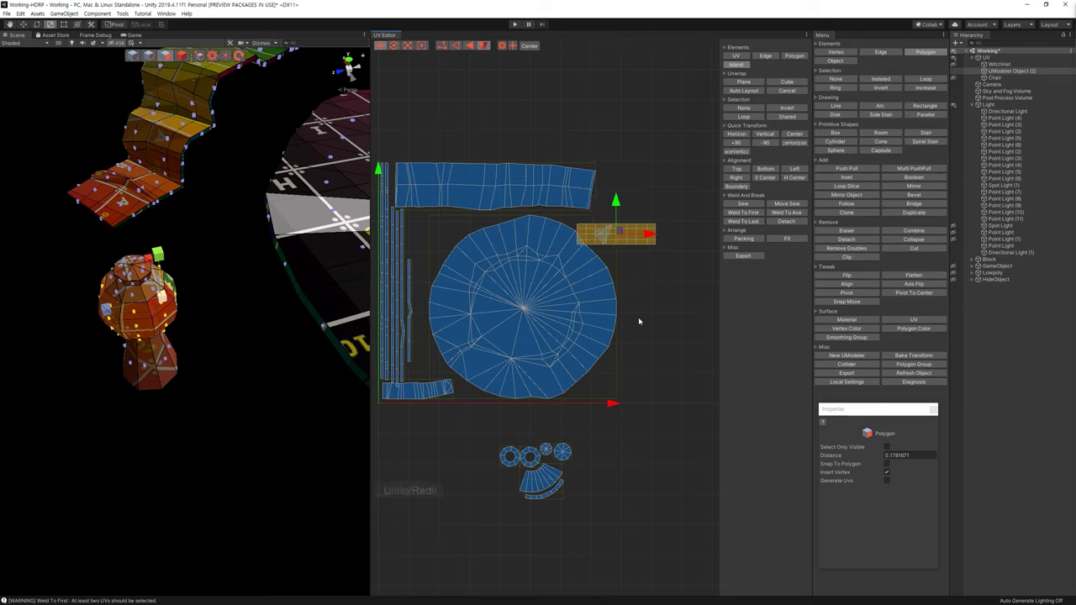
pyautogui.hotkey('ctrl', 'z')
pyautogui.hotkey('ctrl', 'z')
pyautogui.hotkey('ctrl', 'z')
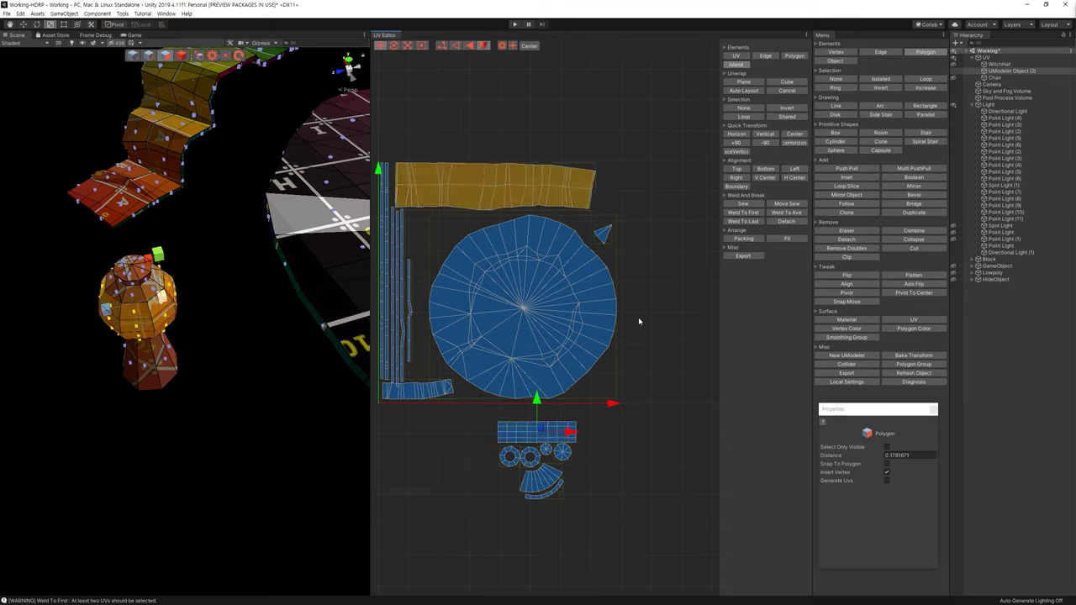
pyautogui.hotkey('ctrl', 'z')
pyautogui.hotkey('ctrl', 'z')
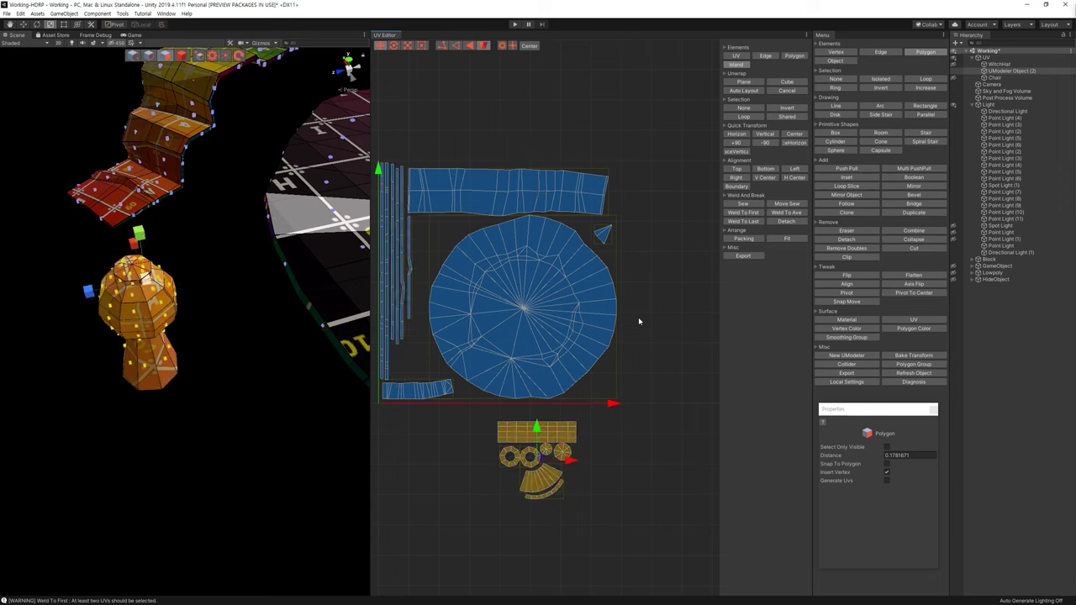
pyautogui.moveTo(638, 317); pyautogui.dragTo(673, 312, button='middle')
pyautogui.hotkey('ctrl', 'z')
pyautogui.hotkey('ctrl', 'z')
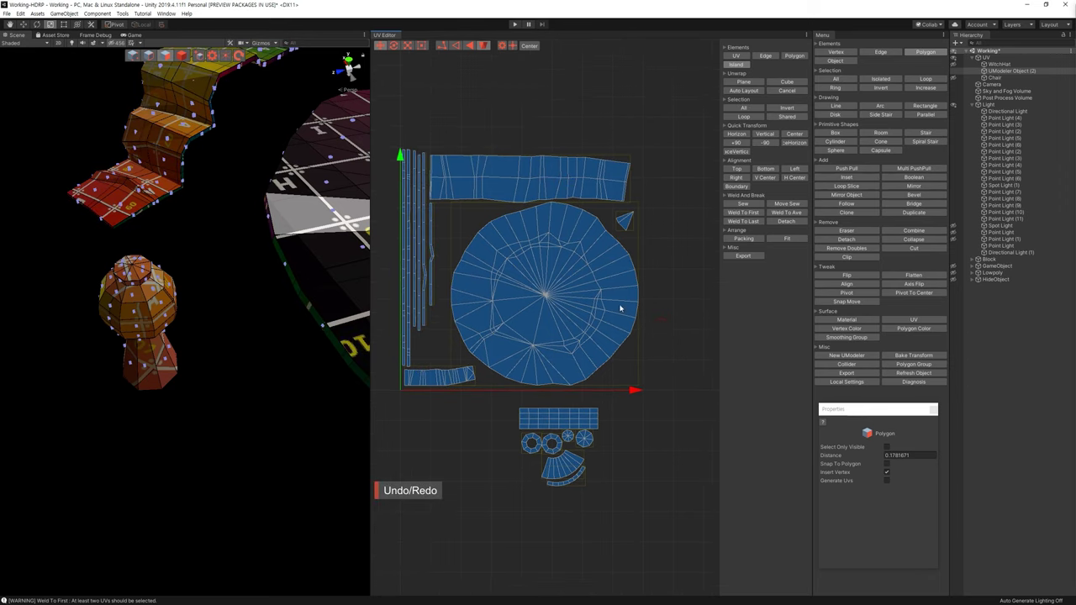
# Select the grid strip island below the UV square and separate it
pyautogui.click(557, 415)
pyautogui.click(571, 440)
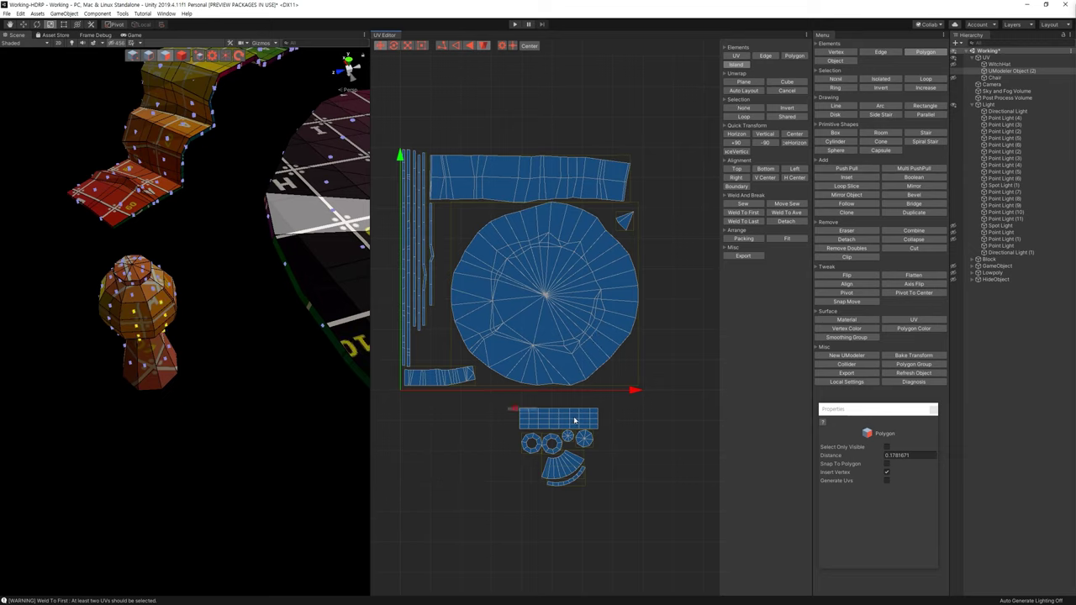
pyautogui.click(580, 418)
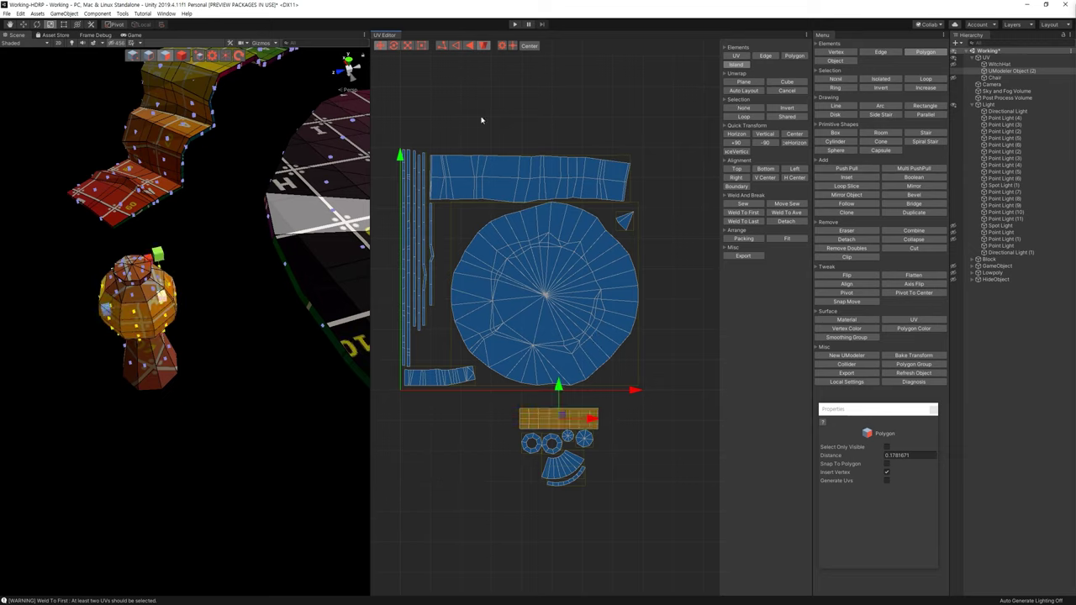
pyautogui.click(786, 221)
# Move the grid strip to the square's bottom-left and the small strip between top strip and disc
pyautogui.moveTo(559, 417)
pyautogui.mouseDown()
pyautogui.moveTo(450, 366)
pyautogui.moveTo(445, 374)
pyautogui.mouseUp()
pyautogui.click(457, 415)
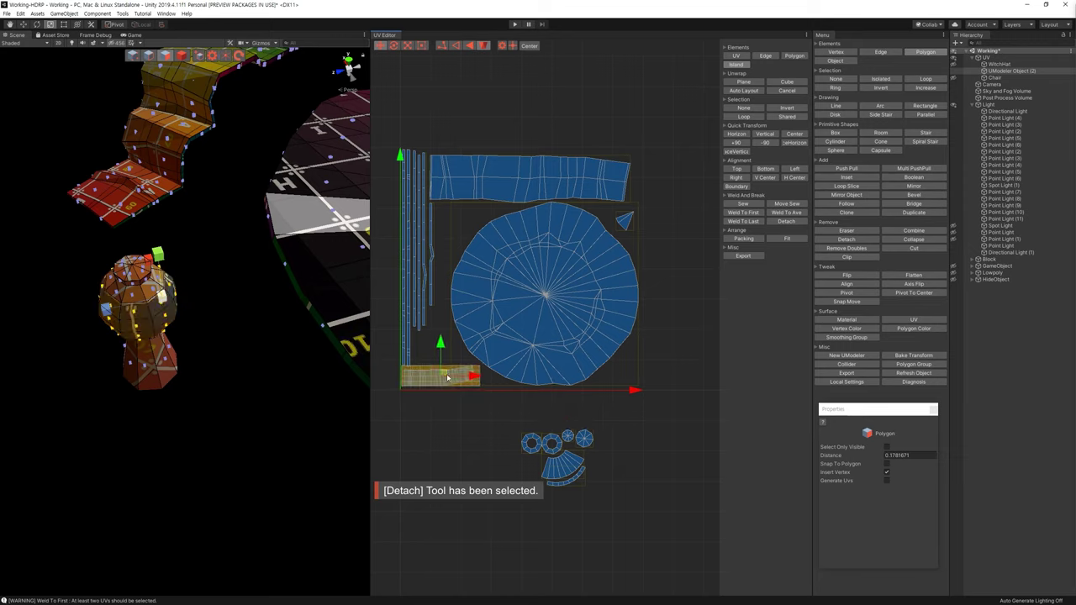
pyautogui.click(456, 379)
pyautogui.moveTo(456, 380)
pyautogui.mouseDown()
pyautogui.moveTo(489, 216)
pyautogui.moveTo(479, 215)
pyautogui.mouseUp()
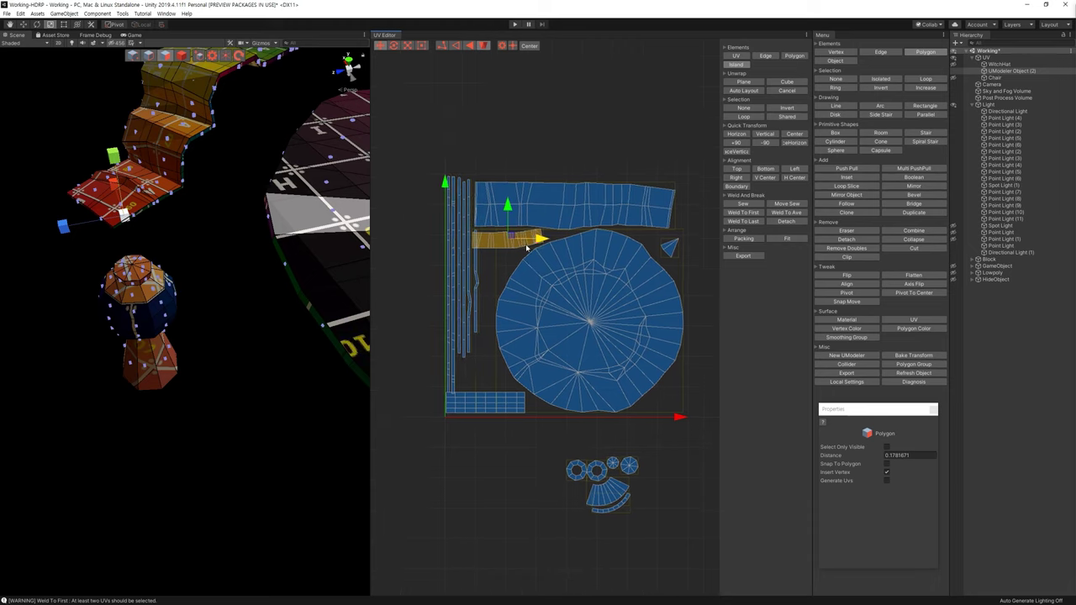
# Nudge the grid strip snugly into the bottom-left corner of the UV square
pyautogui.scroll(3, 463, 269)
pyautogui.click(451, 290)
pyautogui.click(446, 403)
pyautogui.scroll(1, 434, 402)
pyautogui.scroll(1, 438, 391)
pyautogui.moveTo(438, 391); pyautogui.dragTo(490, 394, button='middle')
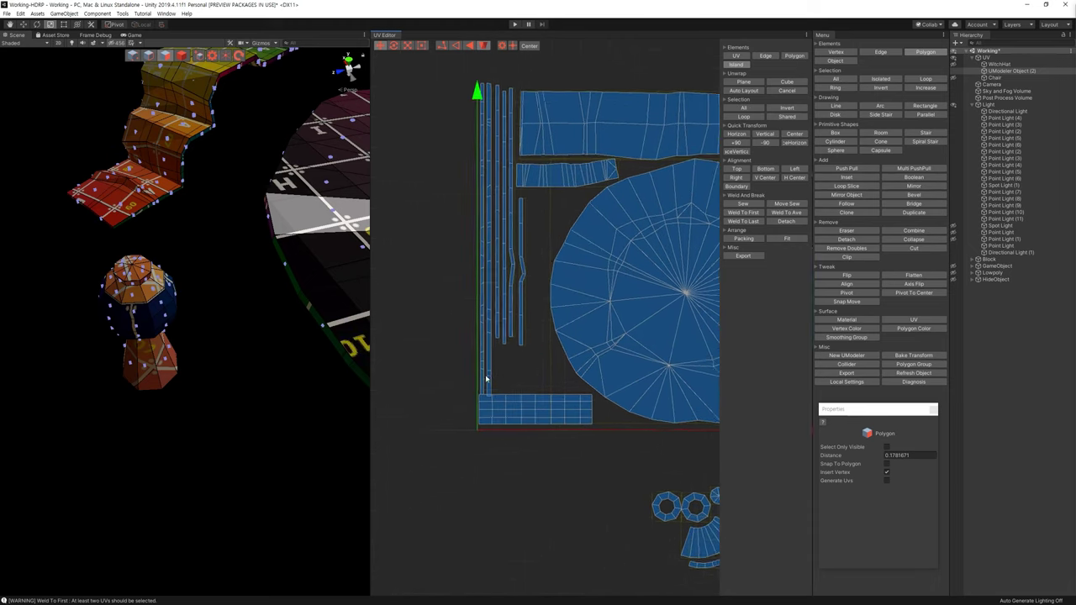
pyautogui.scroll(1, 490, 394)
pyautogui.scroll(2, 507, 438)
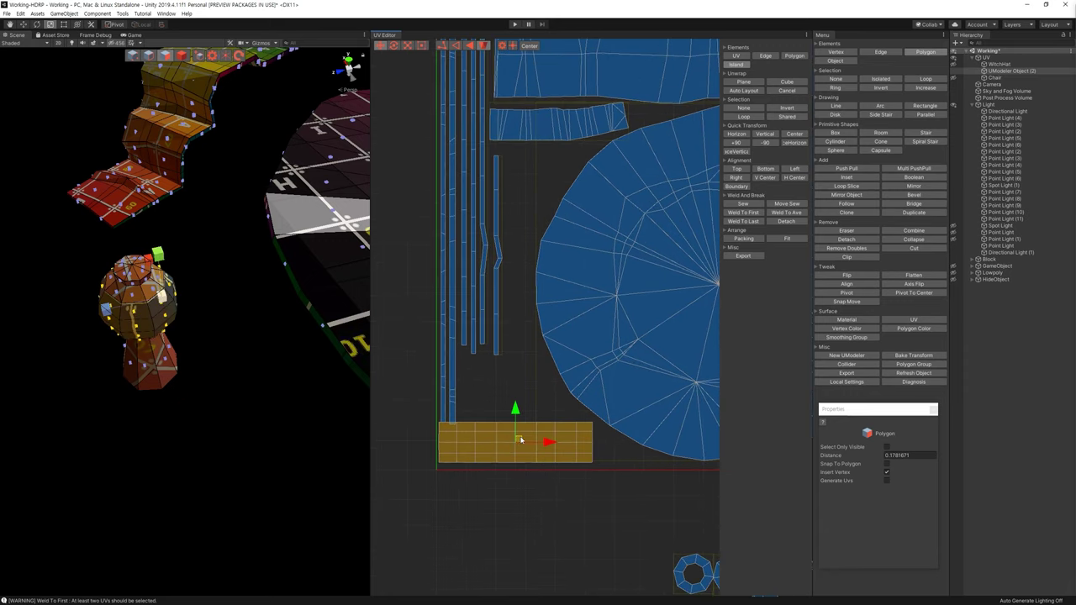
pyautogui.moveTo(518, 438); pyautogui.dragTo(520, 446)
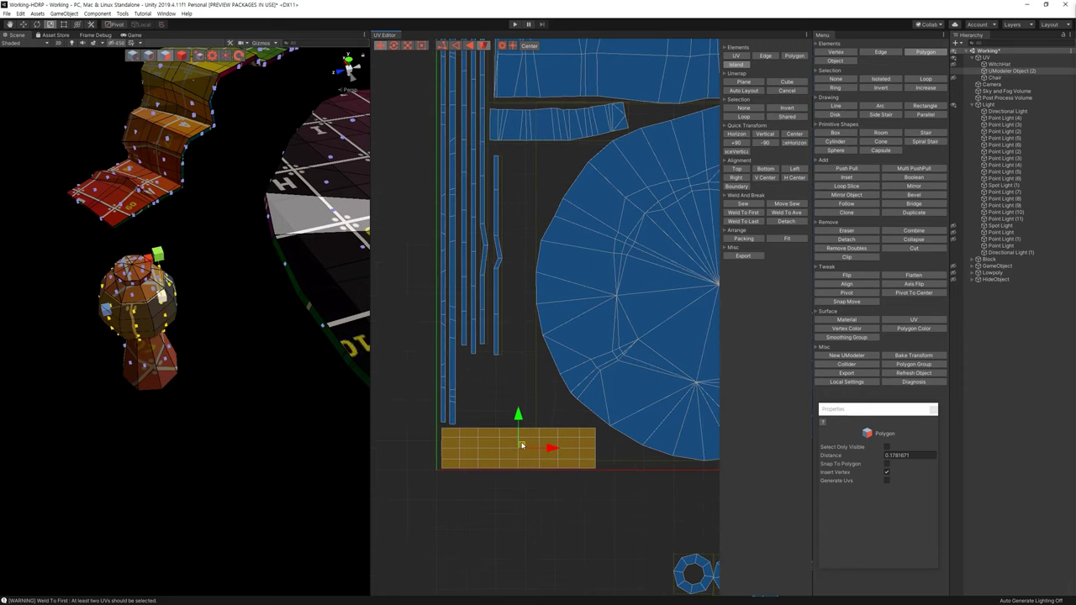
pyautogui.click(518, 392)
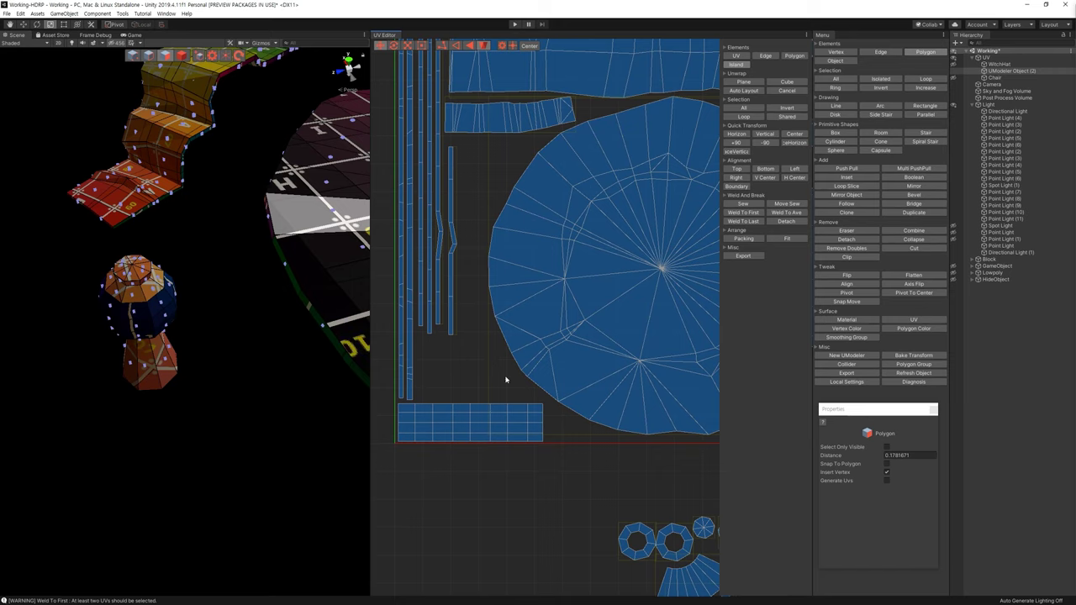
# Move the small octagon, fan and arc islands up into the gap left of the disc
pyautogui.moveTo(517, 416); pyautogui.dragTo(729, 557)
pyautogui.moveTo(586, 451); pyautogui.dragTo(415, 252)
pyautogui.moveTo(415, 285); pyautogui.dragTo(543, 383, button='middle')
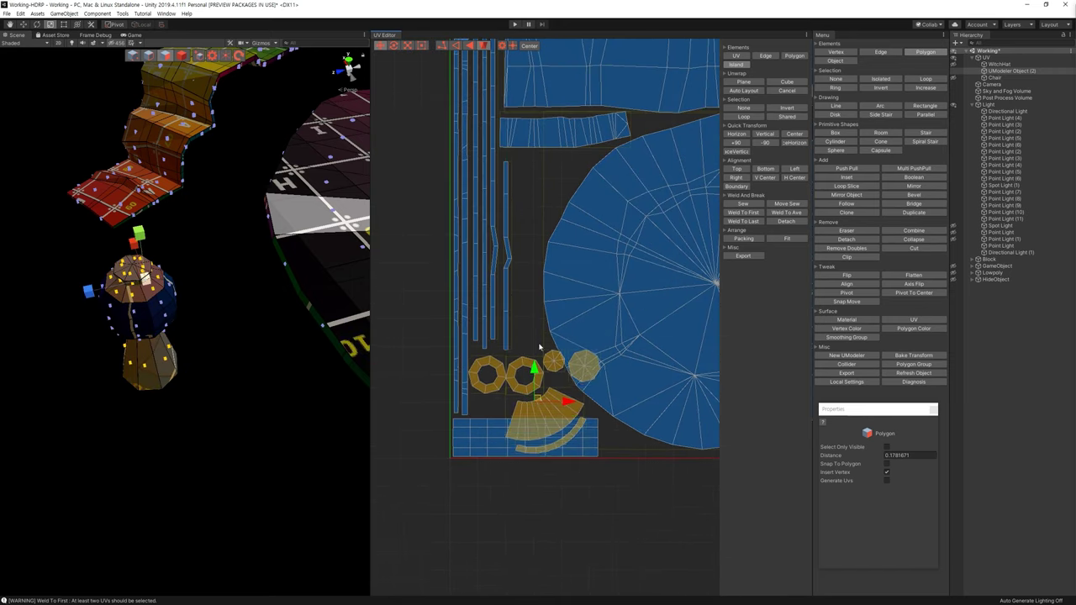
pyautogui.moveTo(548, 378); pyautogui.dragTo(586, 200)
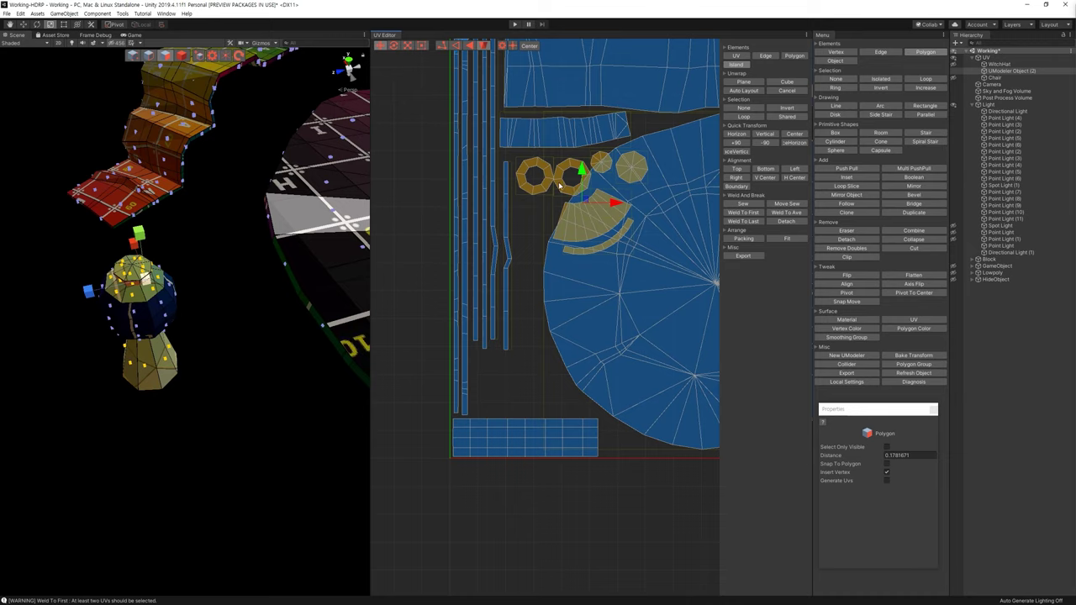
pyautogui.keyDown('ctrl'); pyautogui.click(546, 188); pyautogui.keyUp('ctrl')
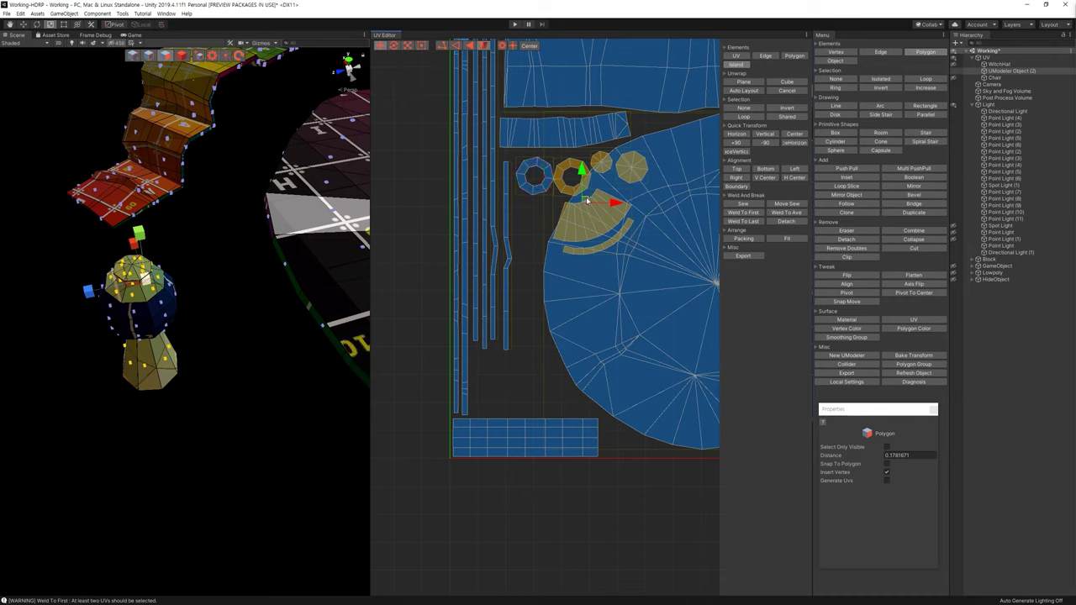
pyautogui.moveTo(587, 200); pyautogui.dragTo(546, 245)
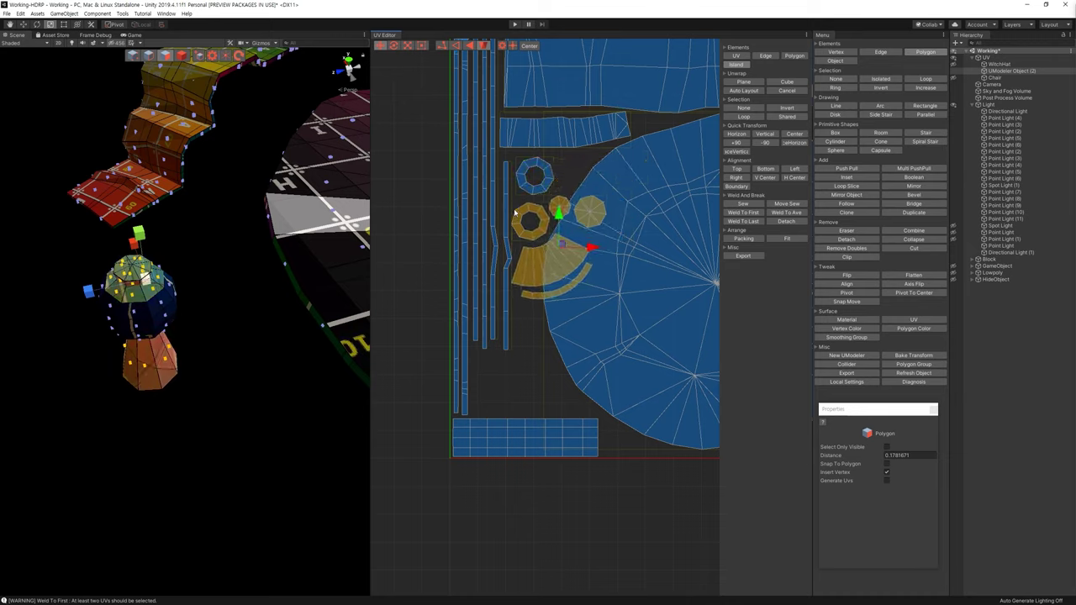
# Arrange the fan, arc and two small octagons lower in the left gap
pyautogui.keyDown('ctrl'); pyautogui.click(528, 219); pyautogui.keyUp('ctrl')
pyautogui.moveTo(561, 243); pyautogui.dragTo(524, 359)
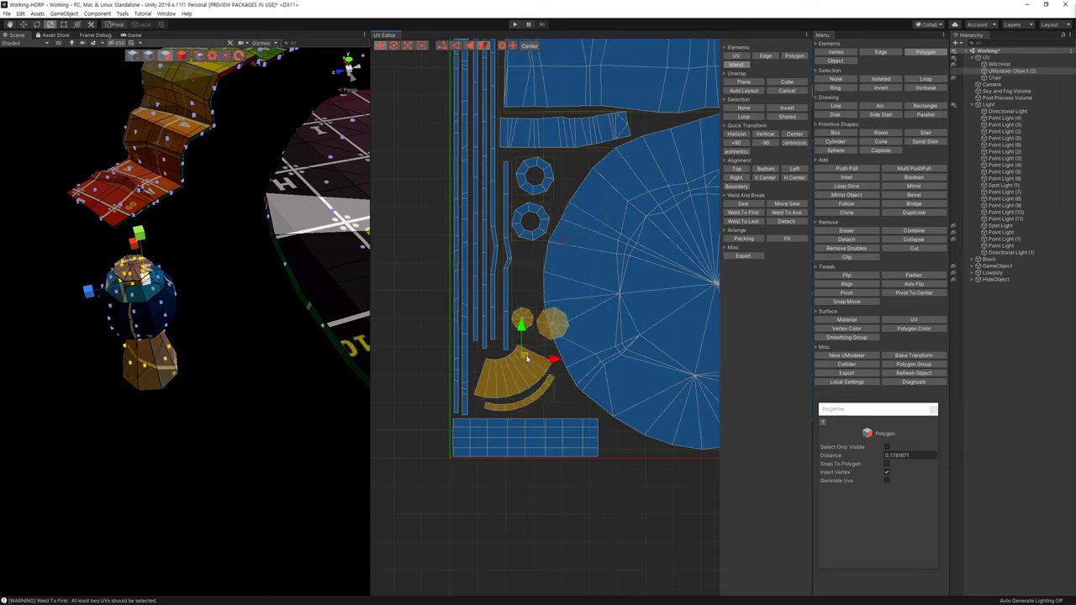
pyautogui.keyDown('ctrl'); pyautogui.click(510, 376); pyautogui.keyUp('ctrl')
pyautogui.keyDown('ctrl'); pyautogui.click(541, 394); pyautogui.keyUp('ctrl')
pyautogui.moveTo(547, 334); pyautogui.dragTo(524, 337)
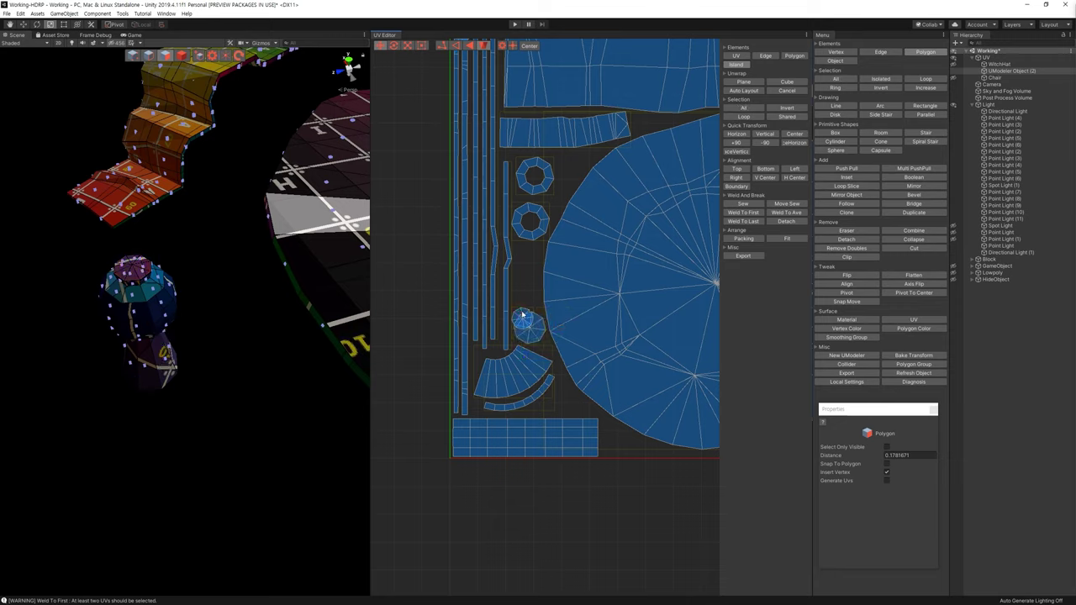
# Stack the overlapping small octagon above the other and frame the whole UV layout
pyautogui.click(521, 307)
pyautogui.moveTo(527, 315); pyautogui.dragTo(531, 287)
pyautogui.click(546, 250)
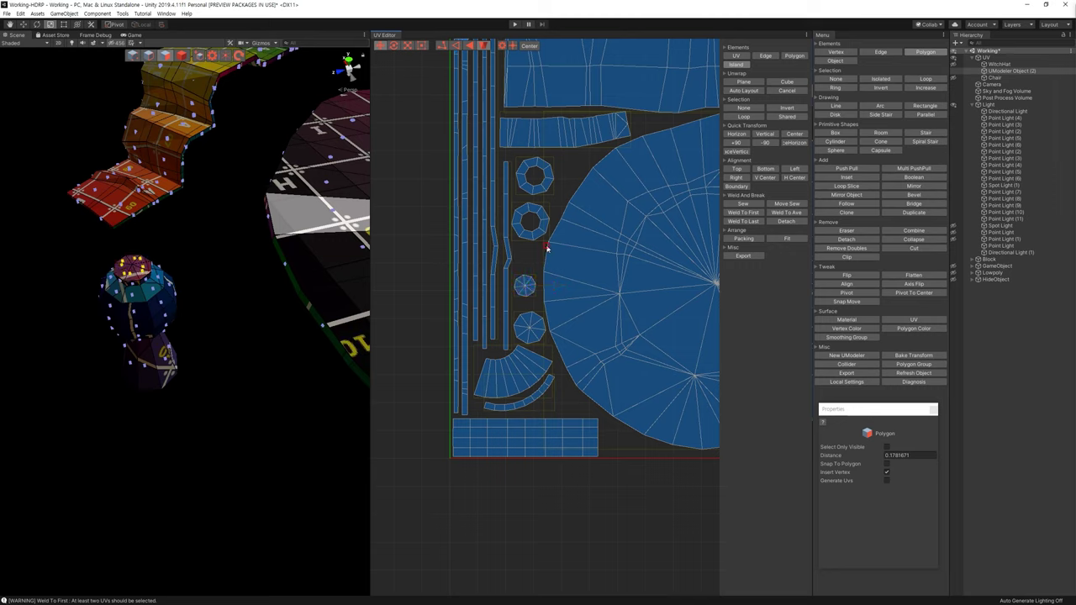
pyautogui.press('f')
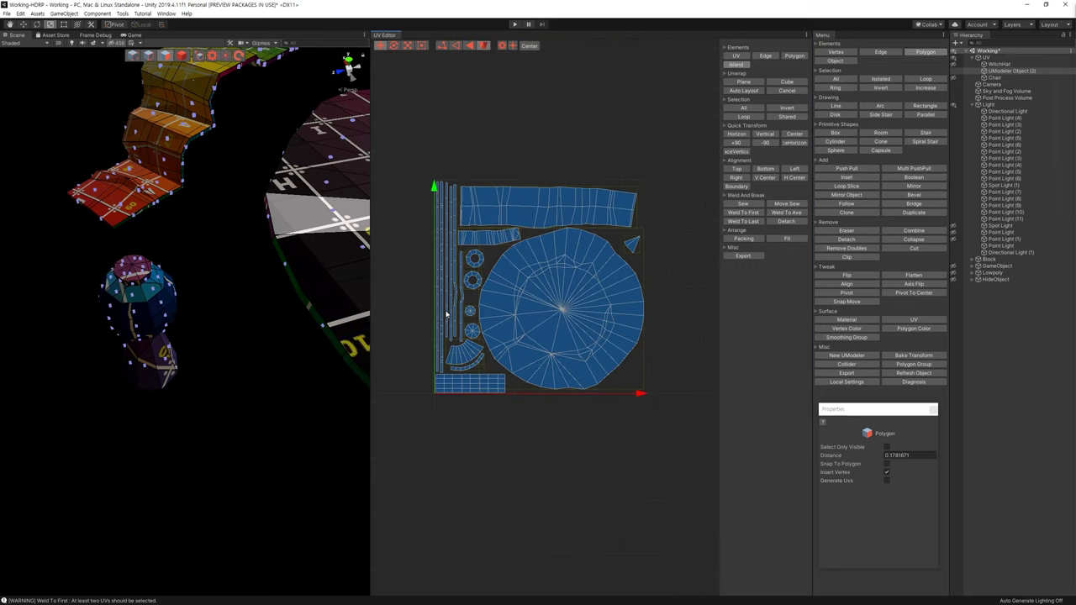
# Select all UVs, frame them in view, and clear the selection
pyautogui.hotkey('ctrl', 'a')
pyautogui.click(653, 413)
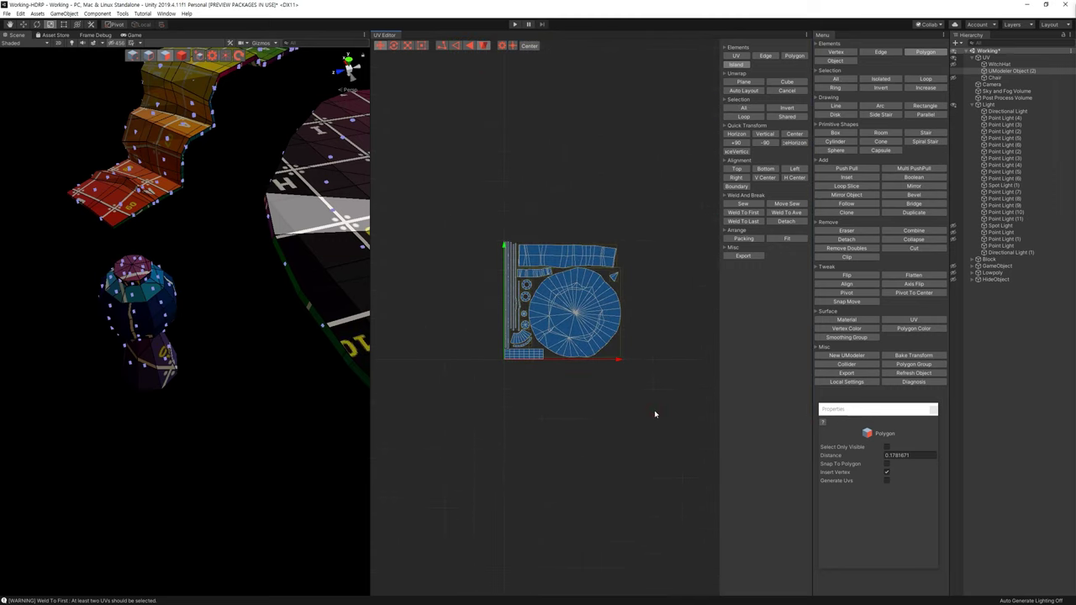
pyautogui.moveTo(659, 385); pyautogui.dragTo(429, 179)
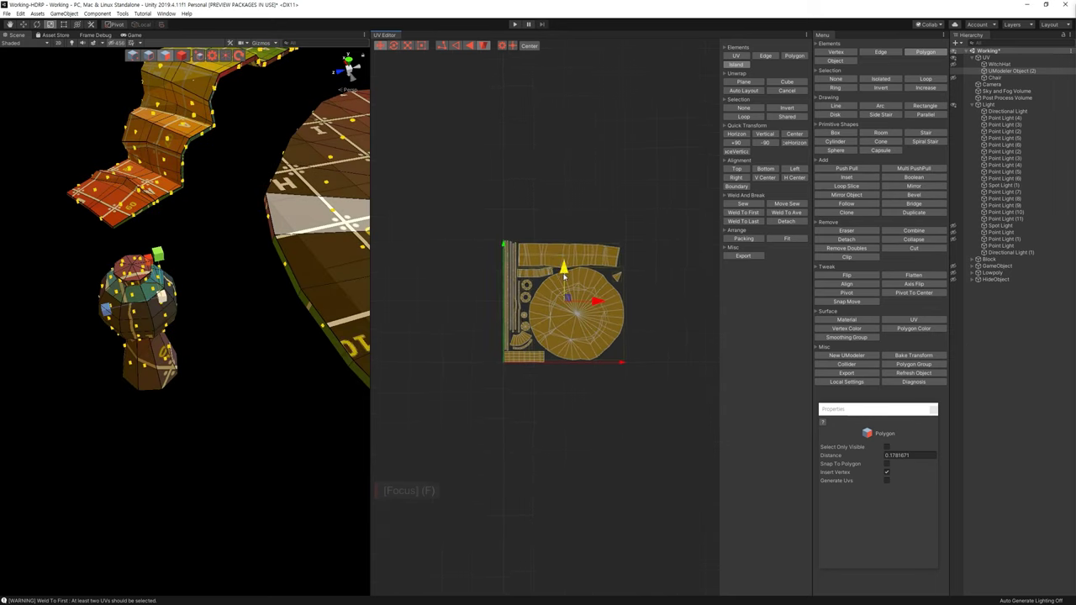
pyautogui.press('f')
pyautogui.press('Escape')
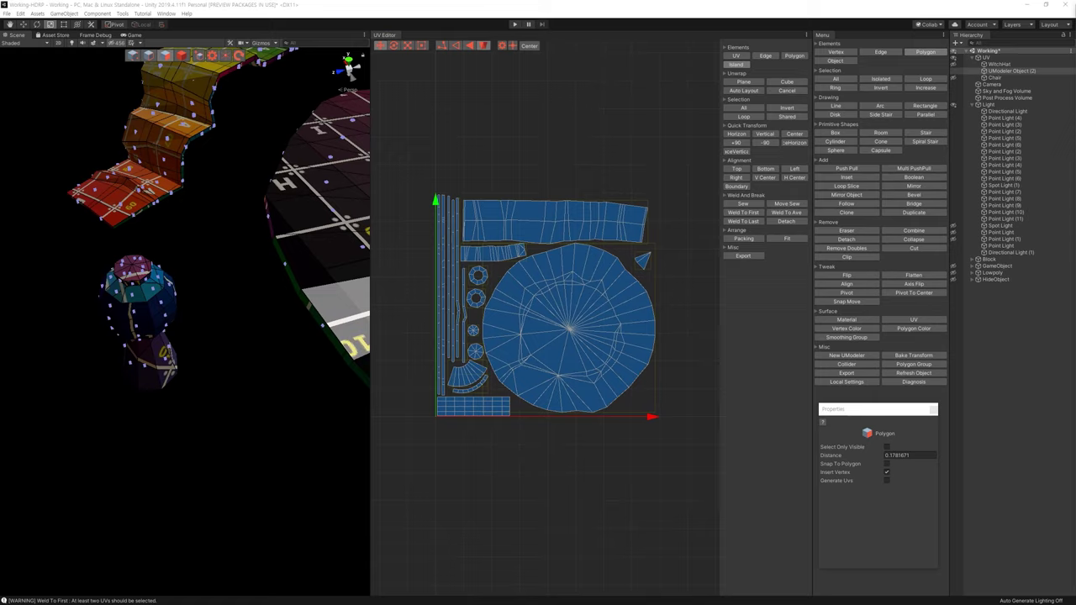
# Switch the scene to plain grey shading and exit UModeler editing of the model
pyautogui.click(276, 291)
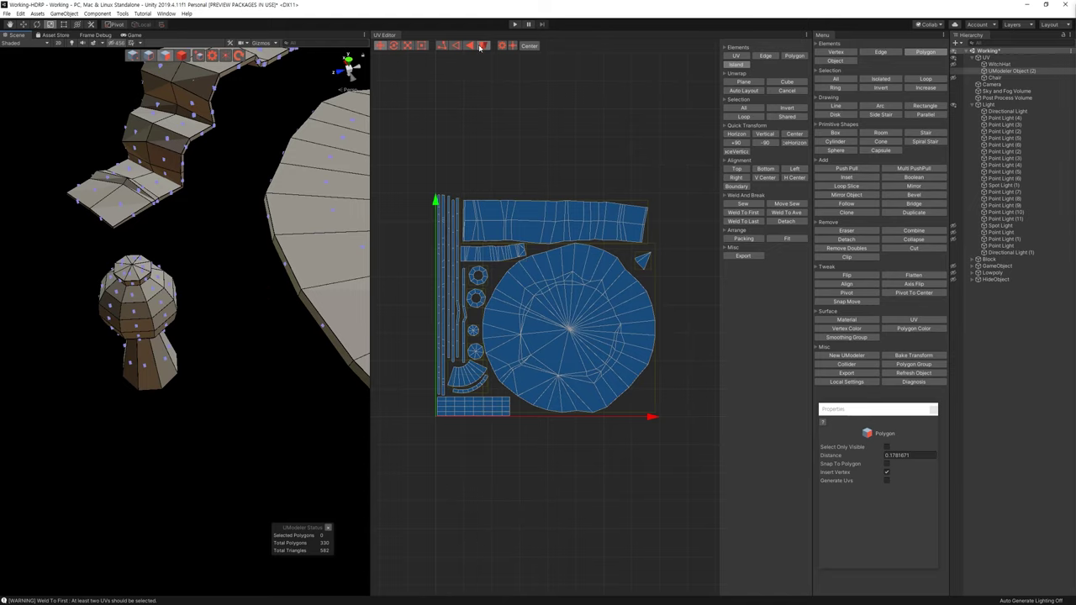
pyautogui.click(181, 56)
pyautogui.scroll(2, 247, 312)
pyautogui.scroll(-3, 283, 298)
pyautogui.scroll(-2, 252, 309)
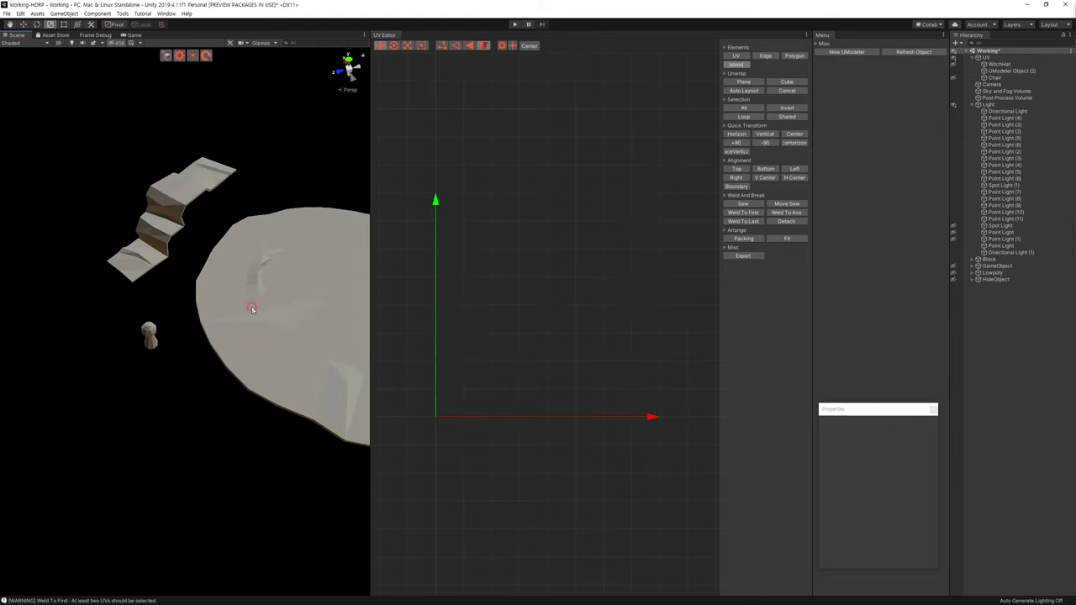